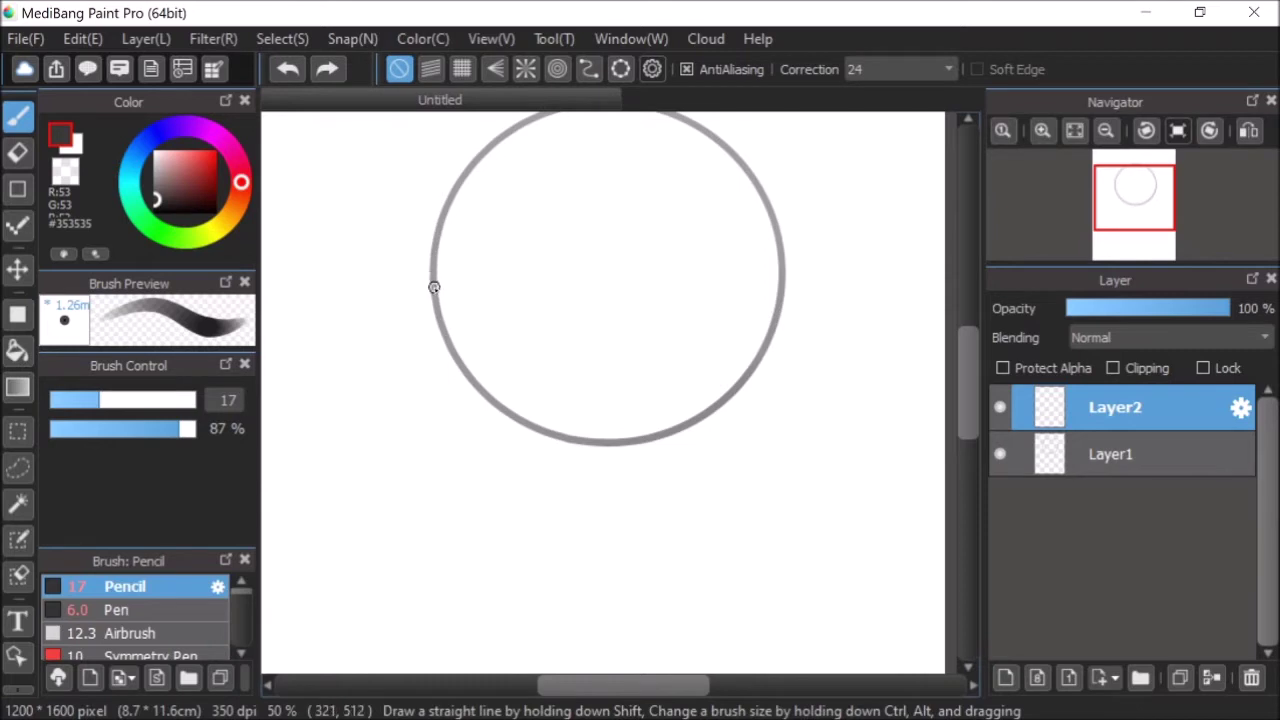
{"action": "mouse_move", "coordinate": [462, 461]}
{"action": "left_mouse_down"}
{"action": "mouse_move", "coordinate": [471, 520]}
{"action": "mouse_move", "coordinate": [545, 541]}
{"action": "left_mouse_up"}
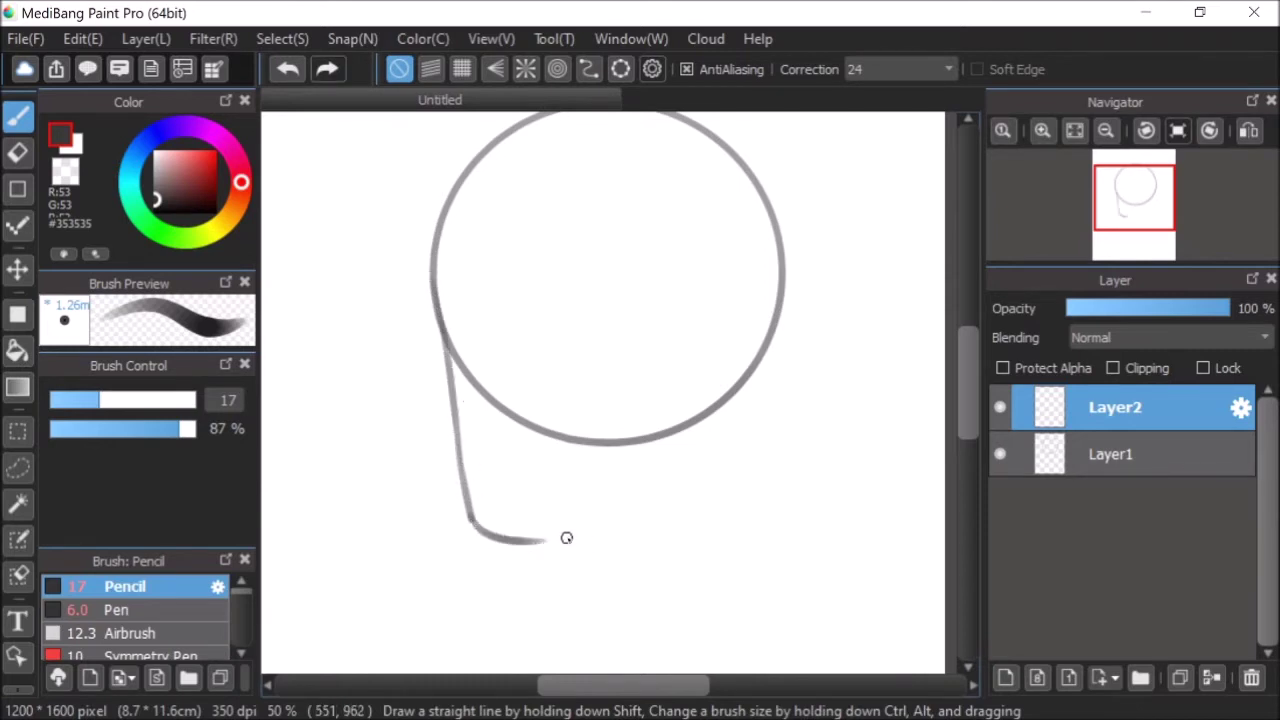
{"action": "key", "text": "ctrl+z"}
{"action": "key", "text": "ctrl+z"}
{"action": "key", "text": "ctrl+z"}
{"action": "mouse_move", "coordinate": [432, 266]}
{"action": "left_mouse_down"}
{"action": "mouse_move", "coordinate": [453, 427]}
{"action": "mouse_move", "coordinate": [500, 566]}
{"action": "left_mouse_up"}
{"action": "left_click_drag", "start_coordinate": [474, 523], "coordinate": [622, 539]}
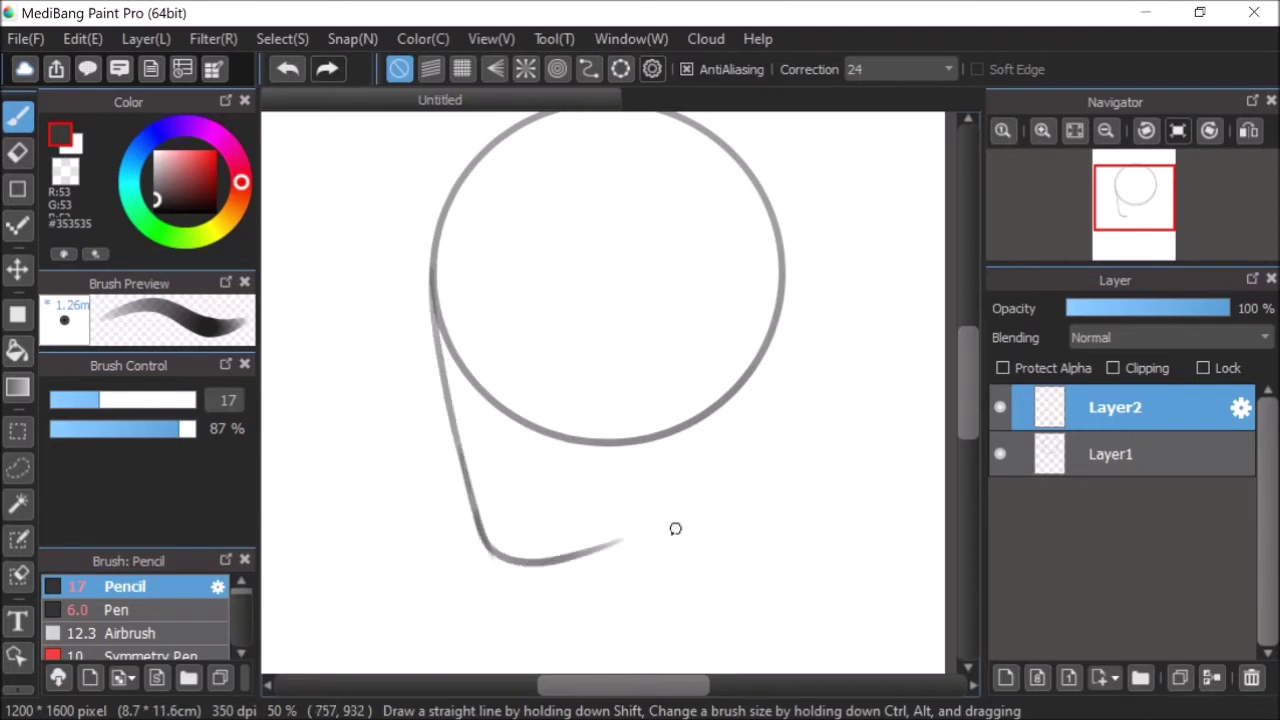
{"action": "key", "text": "ctrl+z"}
{"action": "key", "text": "ctrl+z"}
{"action": "mouse_move", "coordinate": [448, 422]}
{"action": "left_mouse_down"}
{"action": "mouse_move", "coordinate": [478, 532]}
{"action": "mouse_move", "coordinate": [604, 514]}
{"action": "left_mouse_up"}
{"action": "key", "text": "ctrl+z"}
{"action": "key", "text": "ctrl+z"}
- Sketch the jaw from the head circle's left side down to a rounded chin and back up toward the circle's lower right
{"action": "mouse_move", "coordinate": [431, 262]}
{"action": "left_mouse_down"}
{"action": "mouse_move", "coordinate": [493, 540]}
{"action": "mouse_move", "coordinate": [477, 459]}
{"action": "mouse_move", "coordinate": [473, 512]}
{"action": "mouse_move", "coordinate": [465, 470]}
{"action": "mouse_move", "coordinate": [489, 538]}
{"action": "mouse_move", "coordinate": [467, 479]}
{"action": "mouse_move", "coordinate": [495, 540]}
{"action": "mouse_move", "coordinate": [563, 553]}
{"action": "mouse_move", "coordinate": [488, 529]}
{"action": "mouse_move", "coordinate": [697, 478]}
{"action": "mouse_move", "coordinate": [669, 498]}
{"action": "mouse_move", "coordinate": [618, 518]}
{"action": "mouse_move", "coordinate": [681, 484]}
{"action": "mouse_move", "coordinate": [737, 426]}
{"action": "mouse_move", "coordinate": [695, 467]}
{"action": "mouse_move", "coordinate": [761, 347]}
{"action": "left_mouse_up"}
{"action": "key", "text": "ctrl+z"}
{"action": "key", "text": "ctrl+y"}
{"action": "key", "text": "ctrl+z"}
{"action": "left_click_drag", "start_coordinate": [645, 510], "coordinate": [703, 434]}
{"action": "key", "text": "ctrl+z"}
{"action": "mouse_move", "coordinate": [637, 514]}
{"action": "left_mouse_down"}
{"action": "mouse_move", "coordinate": [733, 417]}
{"action": "mouse_move", "coordinate": [750, 373]}
{"action": "left_mouse_up"}
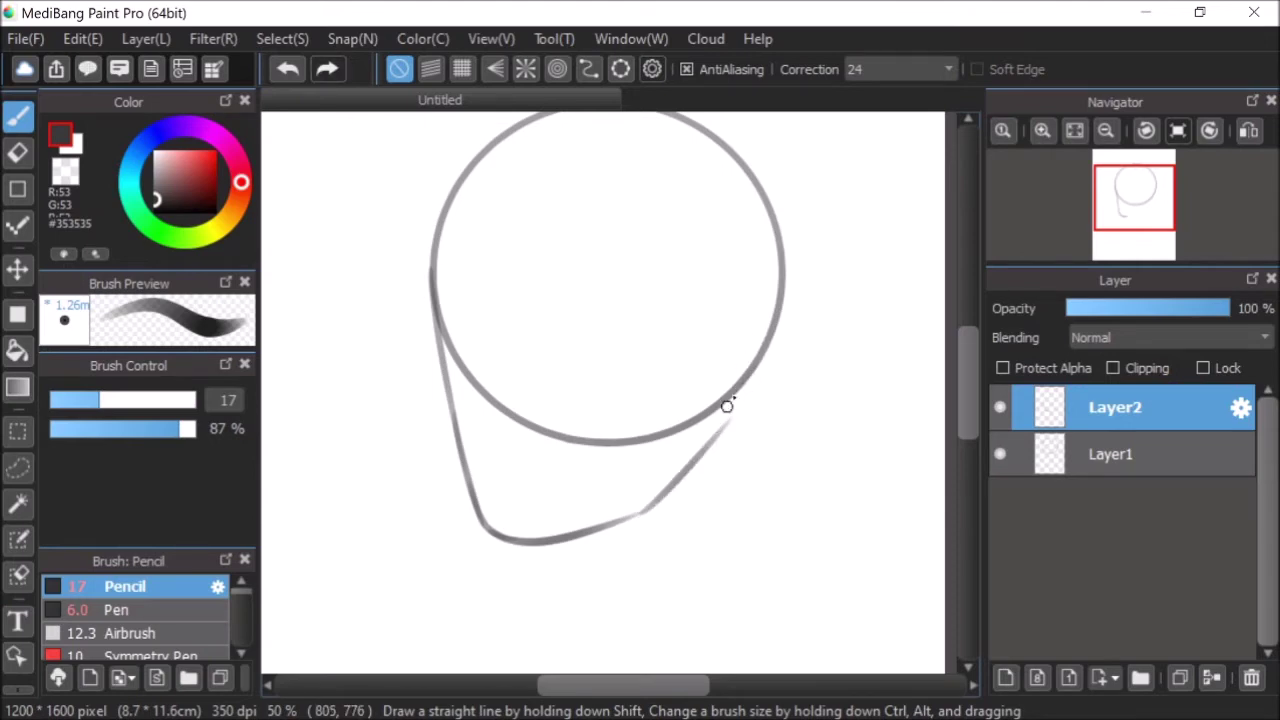
{"action": "left_click", "coordinate": [1248, 130]}
{"action": "left_click", "coordinate": [1248, 130]}
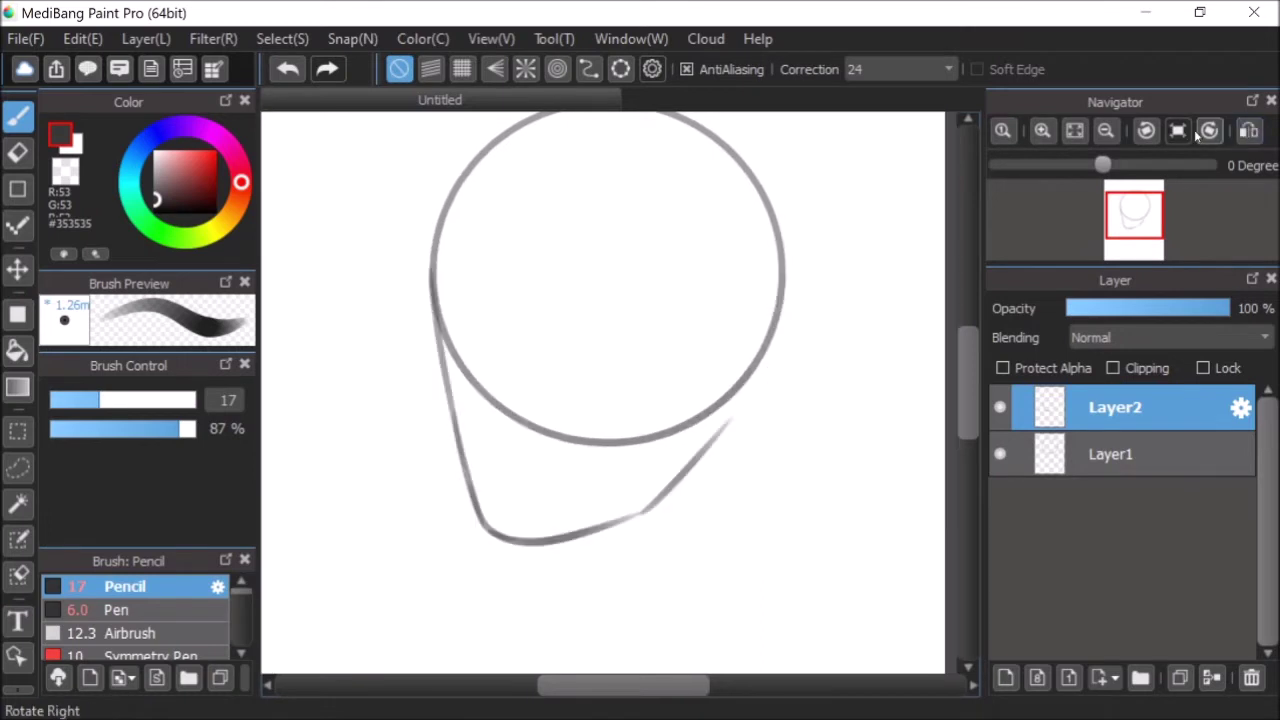
- Sketch the ear's outer curve and earlobe where the jawline meets the lower right of the head circle
{"action": "mouse_move", "coordinate": [695, 336]}
{"action": "left_mouse_down"}
{"action": "mouse_move", "coordinate": [729, 299]}
{"action": "mouse_move", "coordinate": [749, 302]}
{"action": "mouse_move", "coordinate": [762, 358]}
{"action": "mouse_move", "coordinate": [703, 432]}
{"action": "left_mouse_up"}
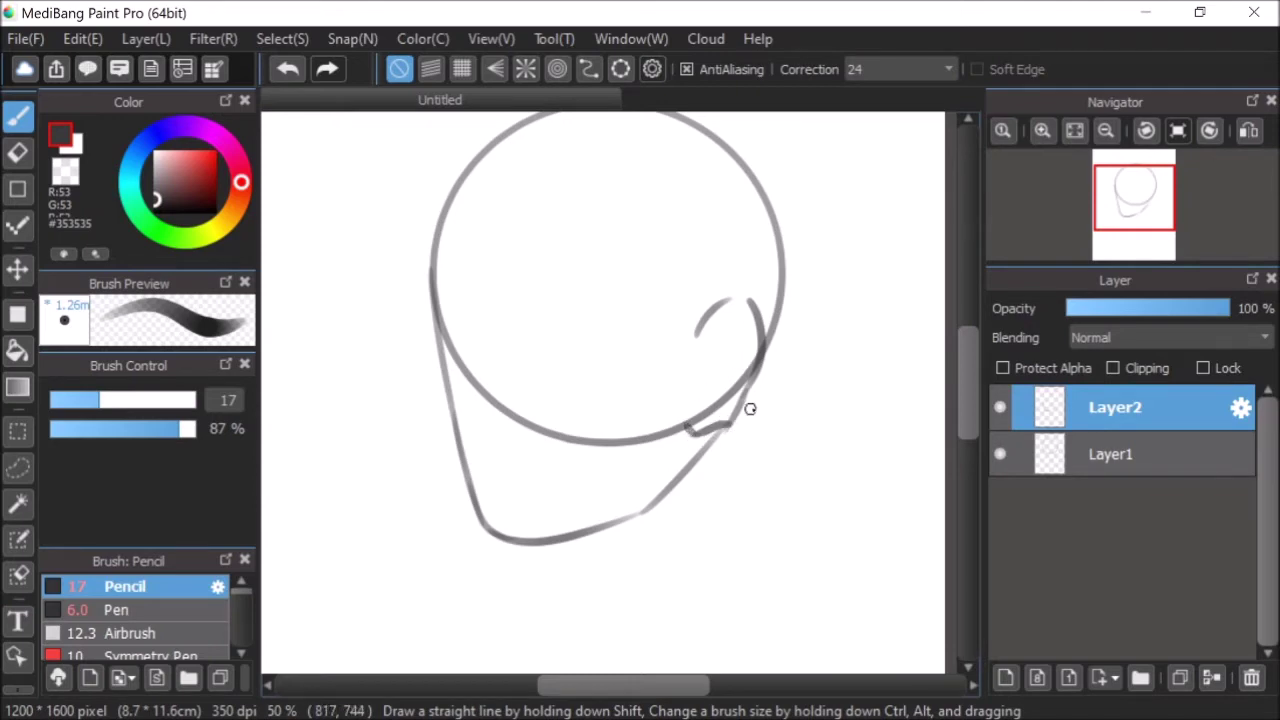
{"action": "left_click", "coordinate": [286, 69]}
{"action": "left_click", "coordinate": [286, 69]}
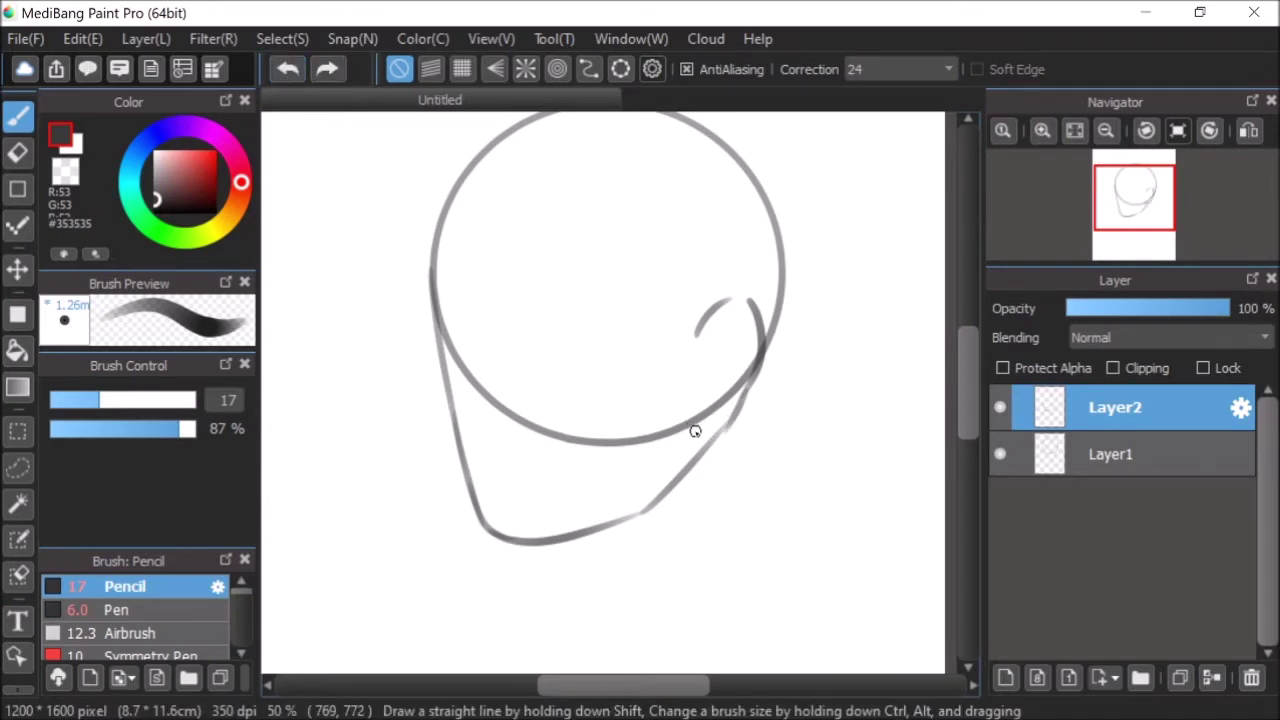
{"action": "left_click_drag", "start_coordinate": [694, 430], "coordinate": [729, 423]}
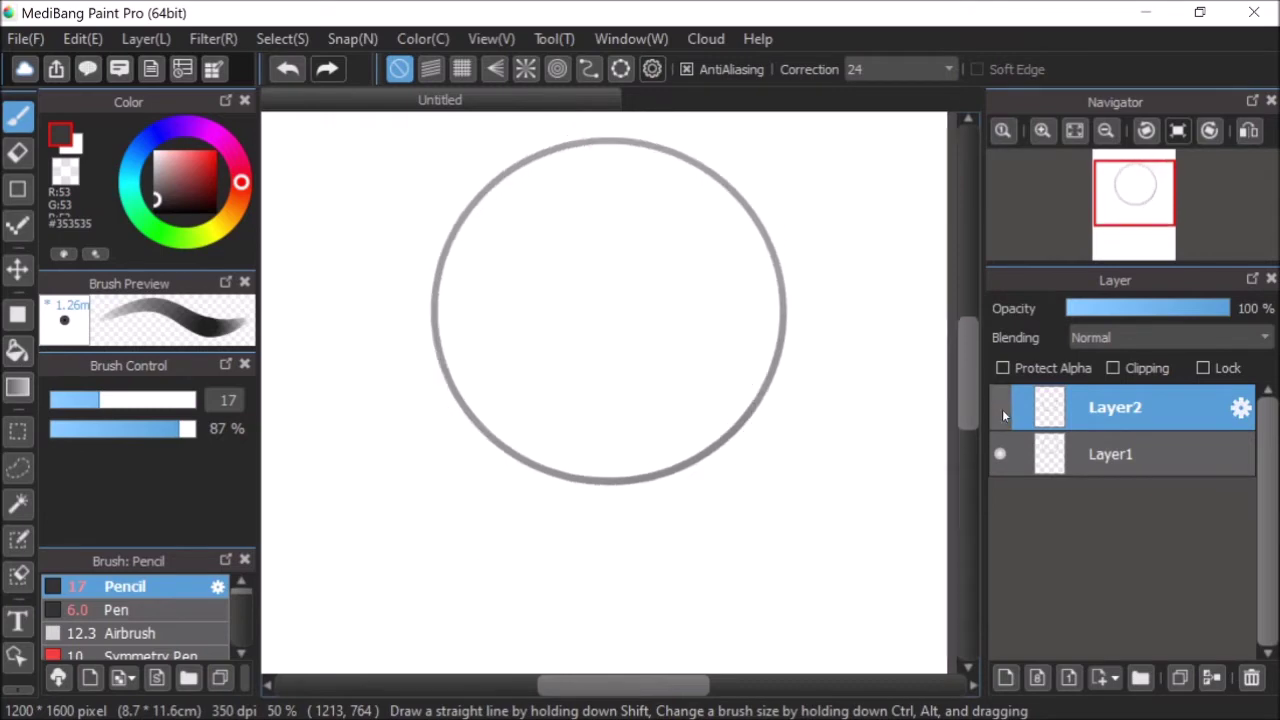
{"action": "left_click", "coordinate": [1001, 408]}
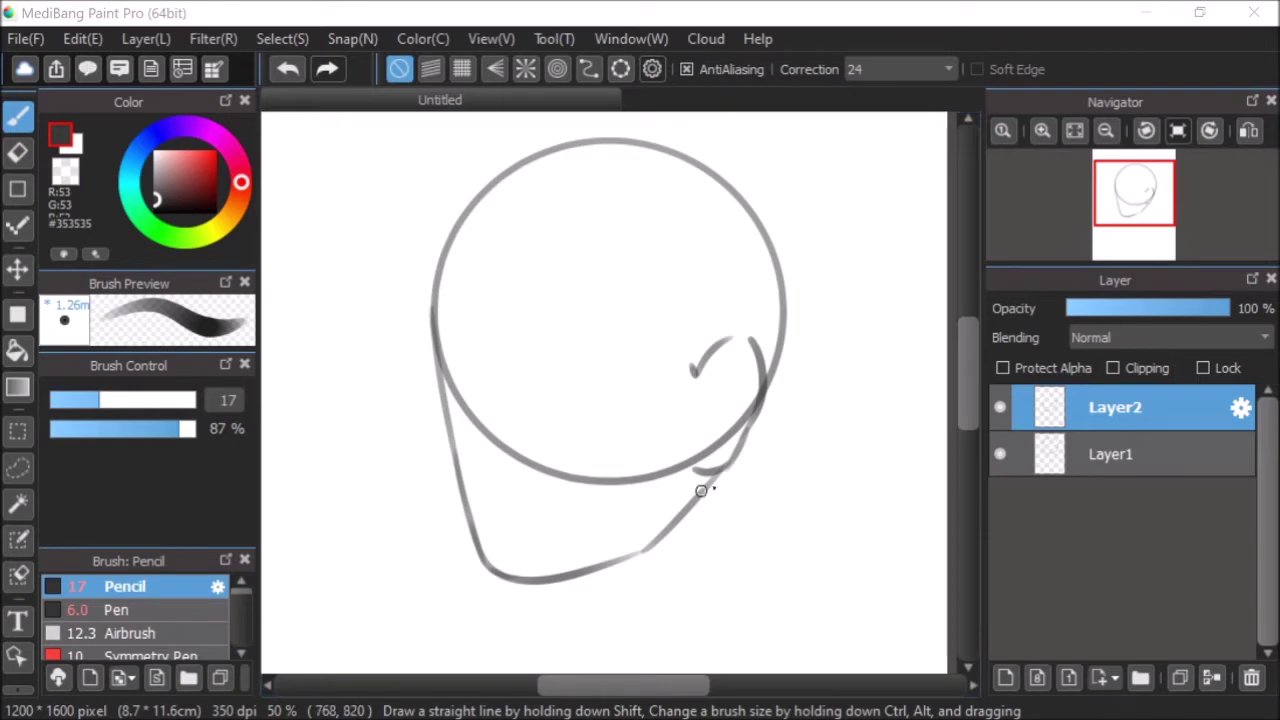
- Set the pencil size to 8.2, join the top of the ear outline and draw the inner ear folds
{"action": "scroll", "coordinate": [834, 403], "scroll_direction": "up", "scroll_amount": 5}
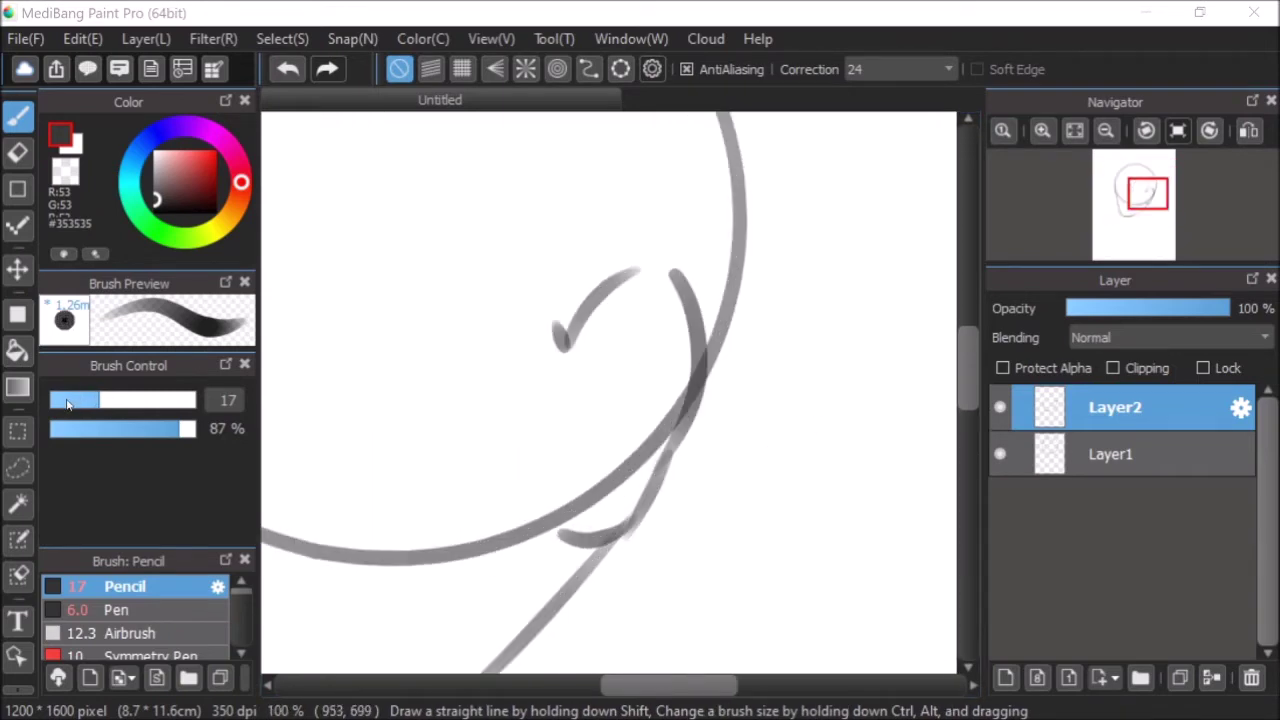
{"action": "left_click", "coordinate": [68, 404]}
{"action": "mouse_move", "coordinate": [629, 279]}
{"action": "left_mouse_down"}
{"action": "mouse_move", "coordinate": [675, 282]}
{"action": "mouse_move", "coordinate": [684, 309]}
{"action": "mouse_move", "coordinate": [628, 272]}
{"action": "mouse_move", "coordinate": [689, 287]}
{"action": "mouse_move", "coordinate": [697, 326]}
{"action": "left_mouse_up"}
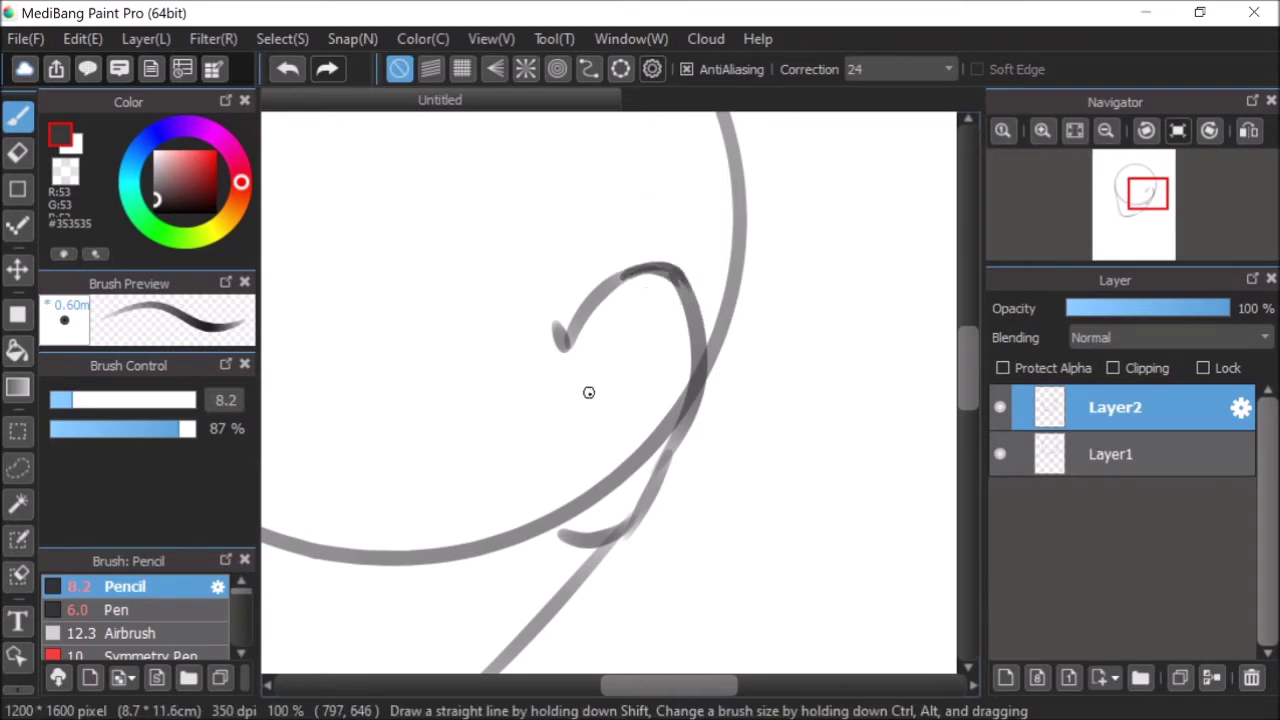
{"action": "mouse_move", "coordinate": [649, 301]}
{"action": "left_mouse_down"}
{"action": "mouse_move", "coordinate": [604, 367]}
{"action": "mouse_move", "coordinate": [576, 447]}
{"action": "mouse_move", "coordinate": [573, 514]}
{"action": "mouse_move", "coordinate": [571, 480]}
{"action": "mouse_move", "coordinate": [583, 510]}
{"action": "mouse_move", "coordinate": [575, 476]}
{"action": "mouse_move", "coordinate": [599, 448]}
{"action": "mouse_move", "coordinate": [590, 436]}
{"action": "mouse_move", "coordinate": [612, 477]}
{"action": "mouse_move", "coordinate": [598, 504]}
{"action": "mouse_move", "coordinate": [614, 468]}
{"action": "left_mouse_up"}
{"action": "mouse_move", "coordinate": [660, 312]}
{"action": "left_mouse_down"}
{"action": "mouse_move", "coordinate": [663, 362]}
{"action": "mouse_move", "coordinate": [628, 480]}
{"action": "mouse_move", "coordinate": [628, 436]}
{"action": "left_mouse_up"}
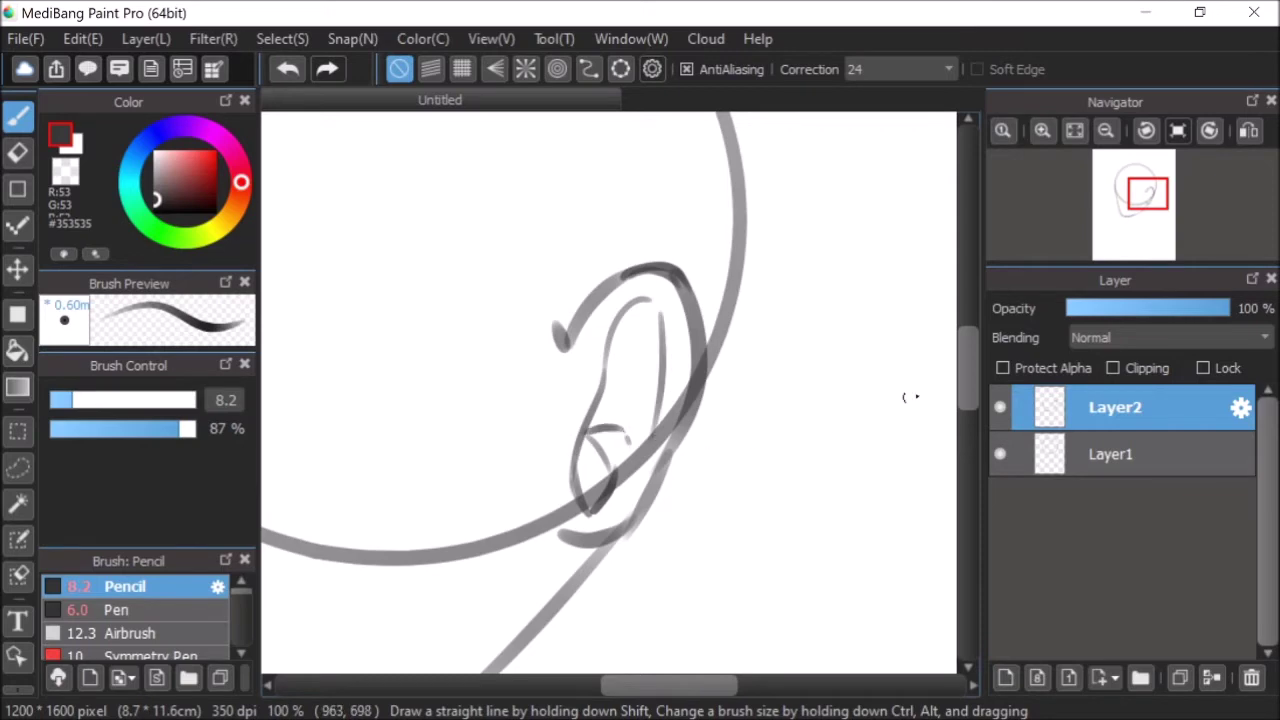
- Set the pencil size to 11.3 and sketch the nose's bridge and underside on the left part of the face
{"action": "left_click", "coordinate": [1074, 130]}
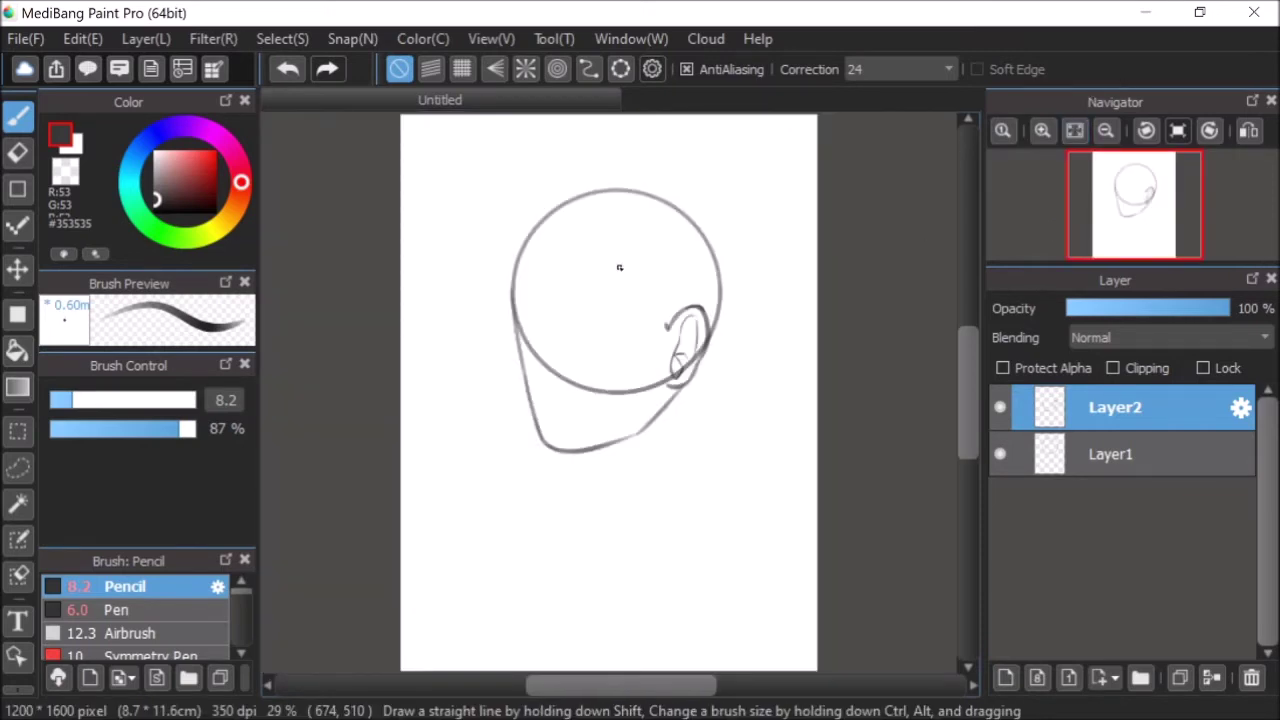
{"action": "scroll", "coordinate": [594, 303], "scroll_direction": "up", "scroll_amount": 3}
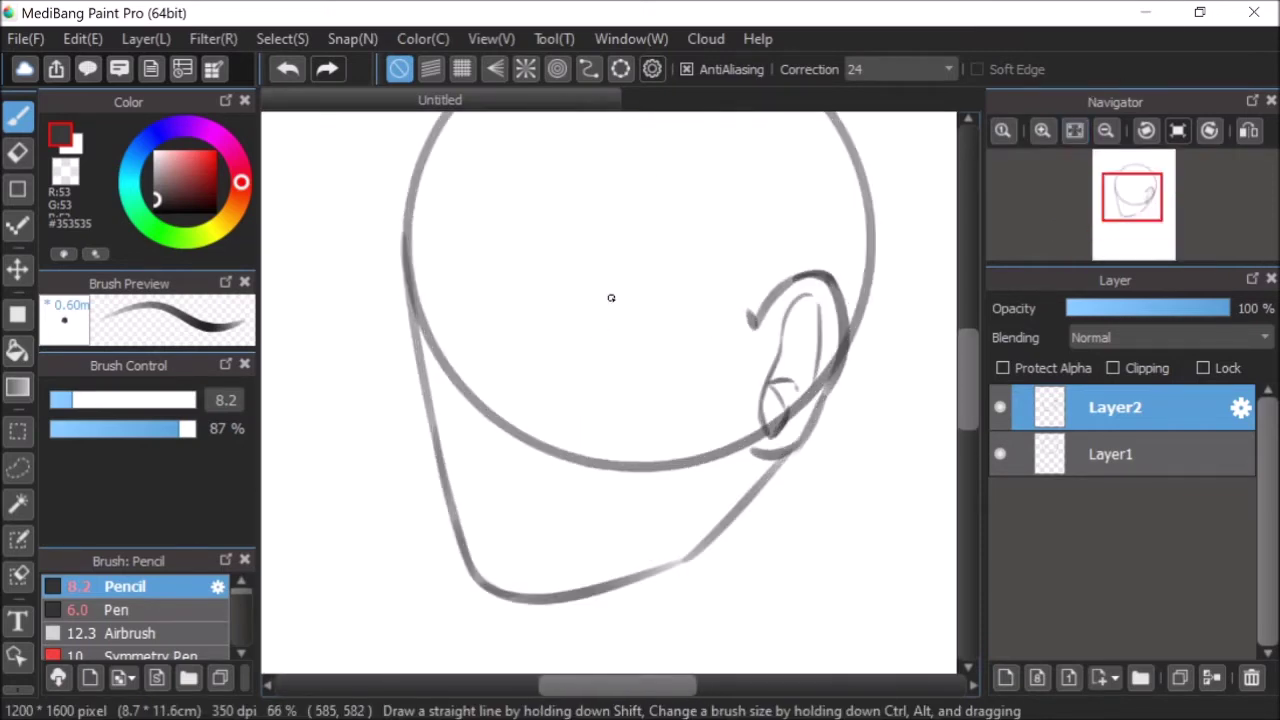
{"action": "left_click", "coordinate": [82, 401]}
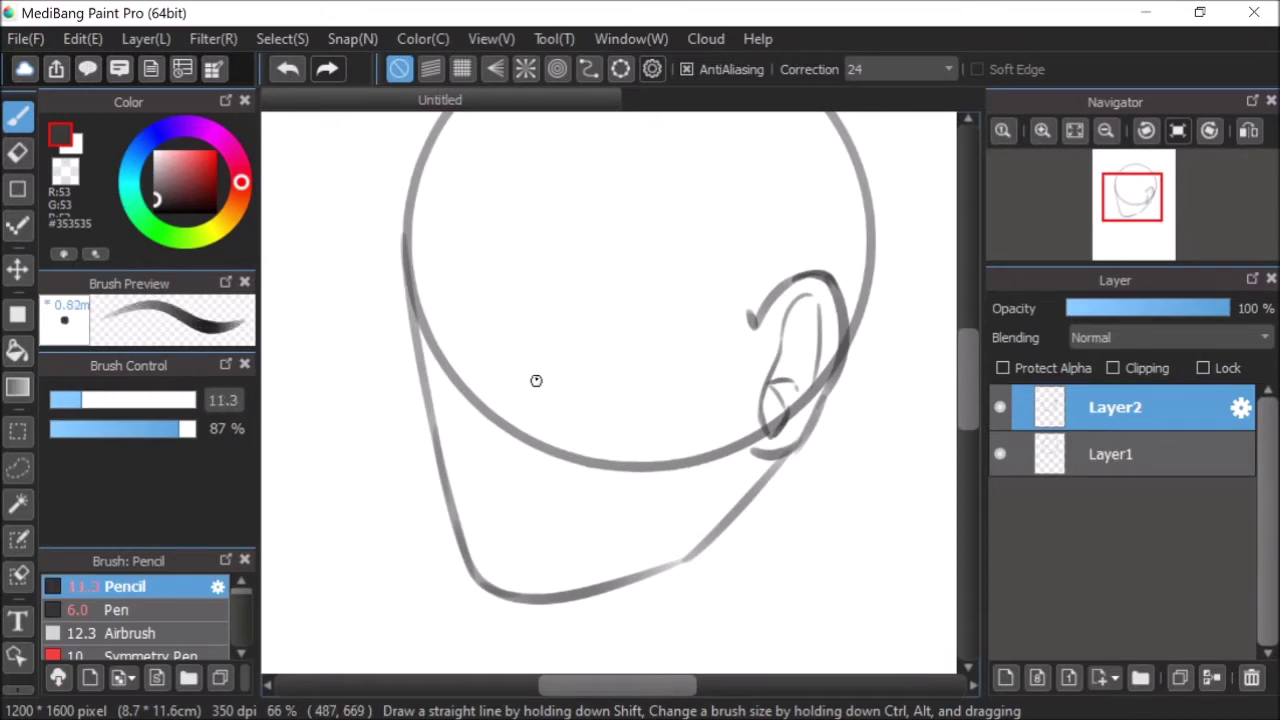
{"action": "mouse_move", "coordinate": [524, 310]}
{"action": "left_mouse_down"}
{"action": "mouse_move", "coordinate": [522, 371]}
{"action": "mouse_move", "coordinate": [524, 348]}
{"action": "mouse_move", "coordinate": [477, 439]}
{"action": "mouse_move", "coordinate": [501, 480]}
{"action": "left_mouse_up"}
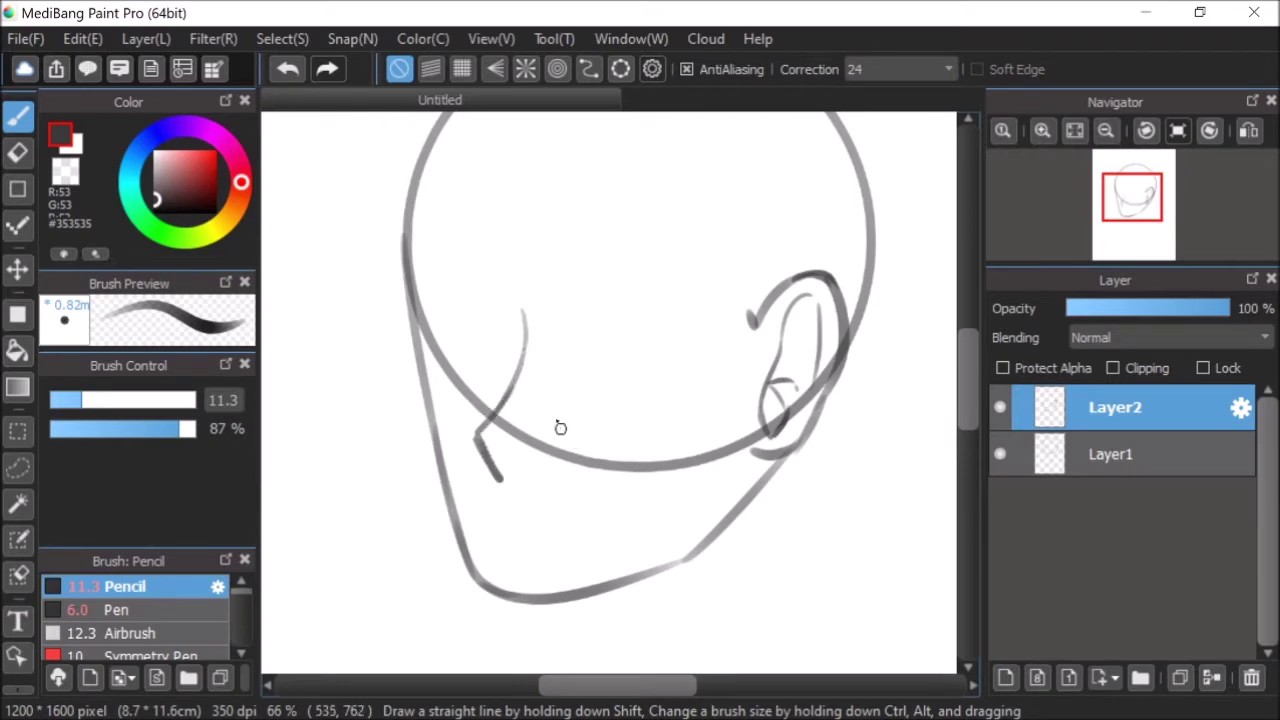
{"action": "left_click", "coordinate": [1000, 407]}
{"action": "left_click", "coordinate": [1000, 407]}
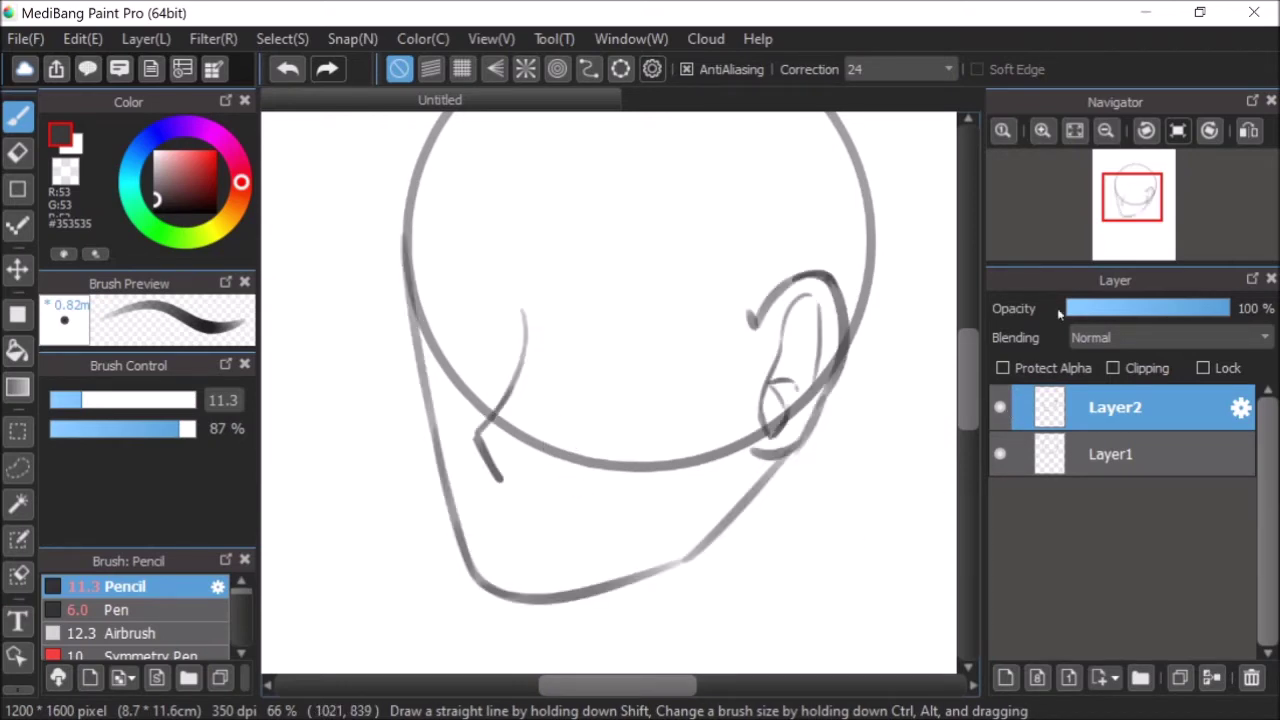
{"action": "left_click", "coordinate": [1248, 131]}
{"action": "left_click", "coordinate": [1248, 131]}
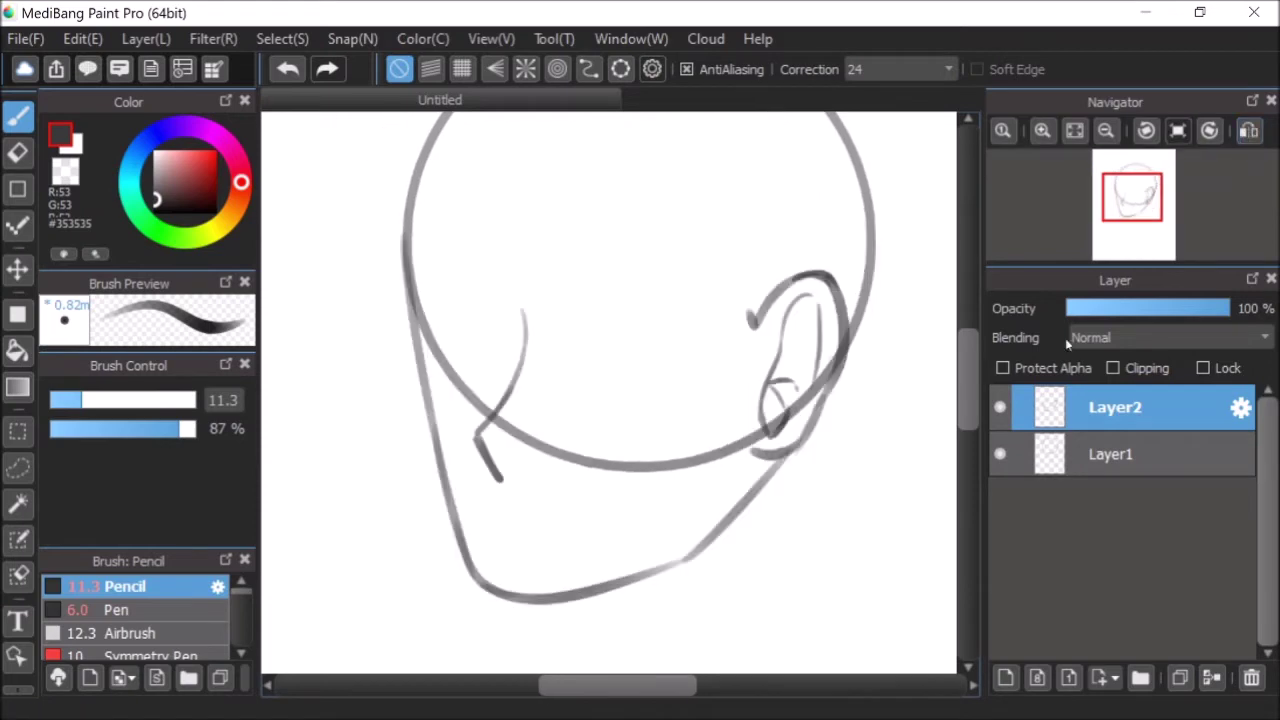
- Add a new layer and draw the right eye's thick upper lid and thin lower lid between the nose and ear
{"action": "left_click", "coordinate": [1005, 678]}
{"action": "mouse_move", "coordinate": [554, 320]}
{"action": "left_mouse_down"}
{"action": "mouse_move", "coordinate": [610, 313]}
{"action": "mouse_move", "coordinate": [566, 322]}
{"action": "mouse_move", "coordinate": [674, 352]}
{"action": "left_mouse_up"}
{"action": "left_click_drag", "start_coordinate": [558, 320], "coordinate": [650, 334]}
{"action": "left_click_drag", "start_coordinate": [567, 317], "coordinate": [664, 342]}
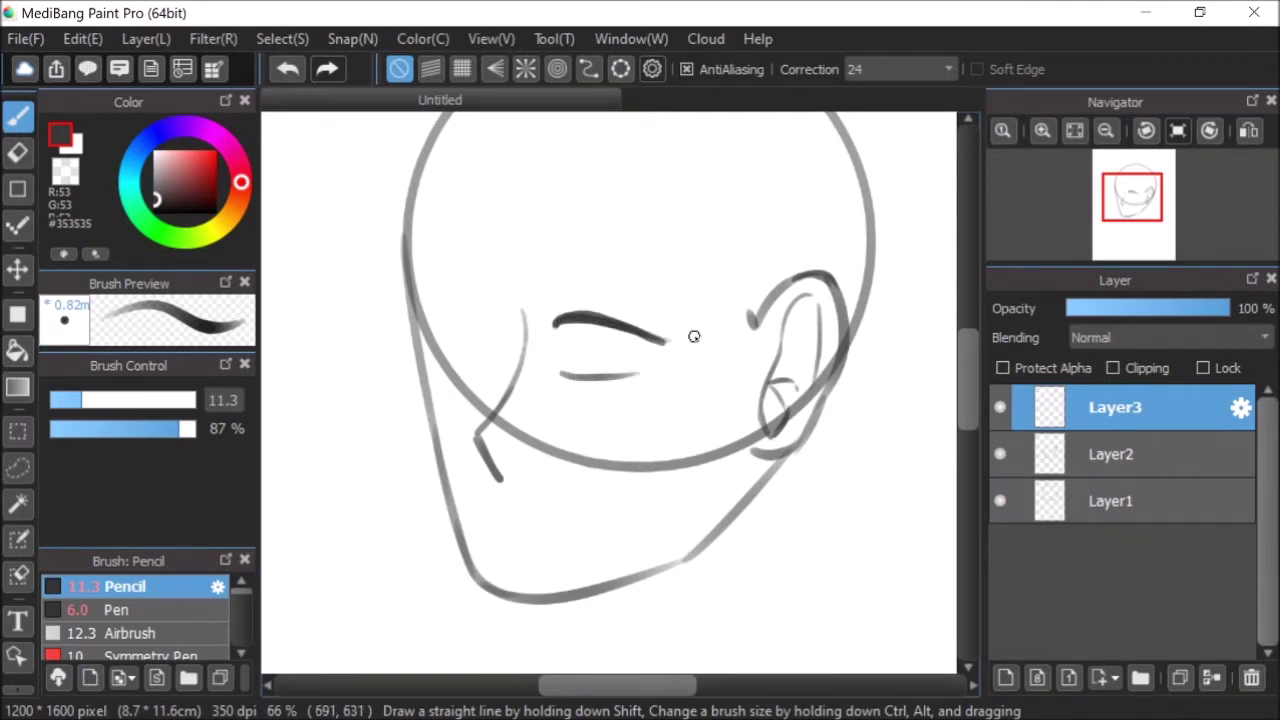
{"action": "left_click", "coordinate": [1248, 130]}
{"action": "mouse_move", "coordinate": [582, 380]}
{"action": "left_mouse_down"}
{"action": "mouse_move", "coordinate": [668, 372]}
{"action": "mouse_move", "coordinate": [598, 381]}
{"action": "left_mouse_up"}
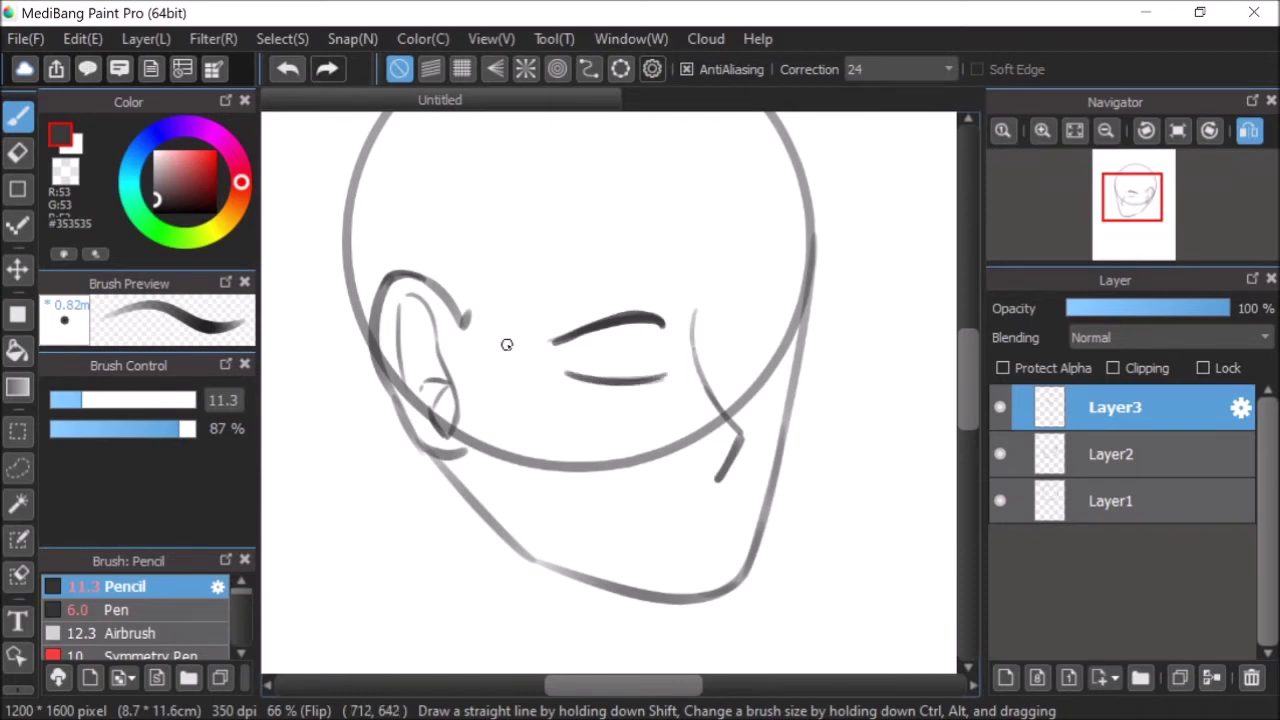
{"action": "left_click", "coordinate": [1248, 130]}
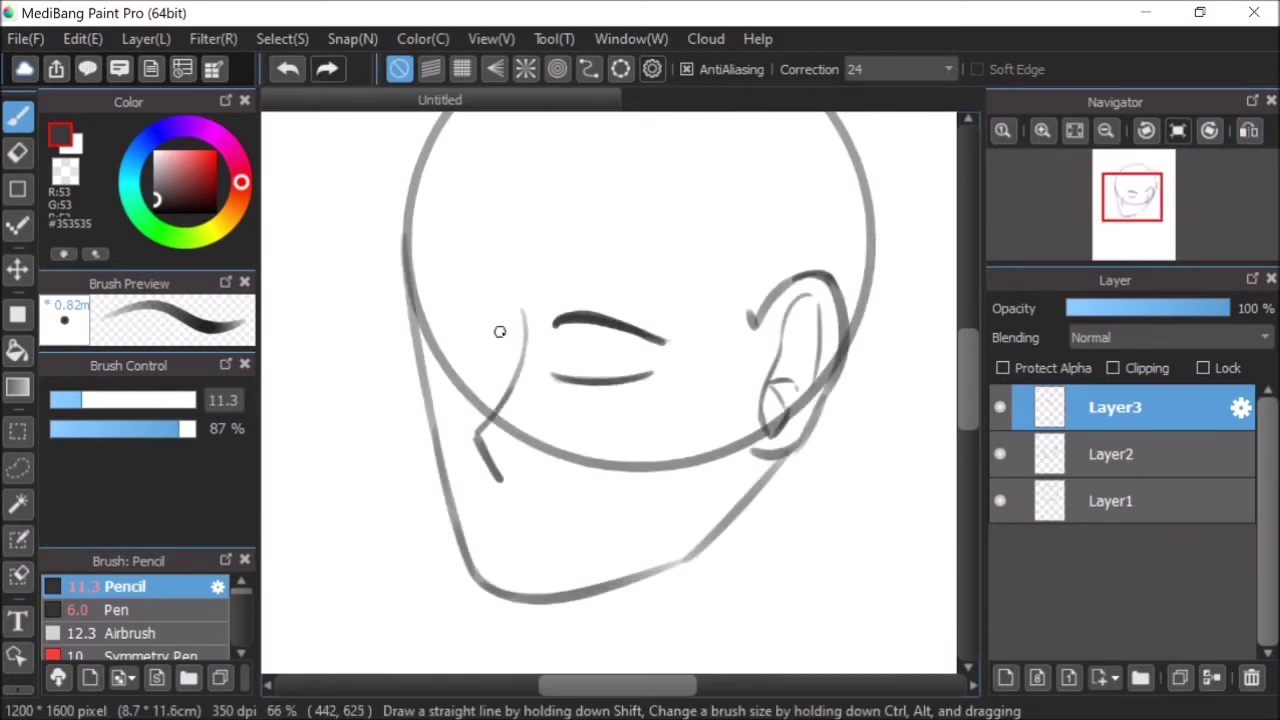
{"action": "mouse_move", "coordinate": [508, 330]}
{"action": "left_mouse_down"}
{"action": "mouse_move", "coordinate": [463, 328]}
{"action": "mouse_move", "coordinate": [481, 328]}
{"action": "left_mouse_up"}
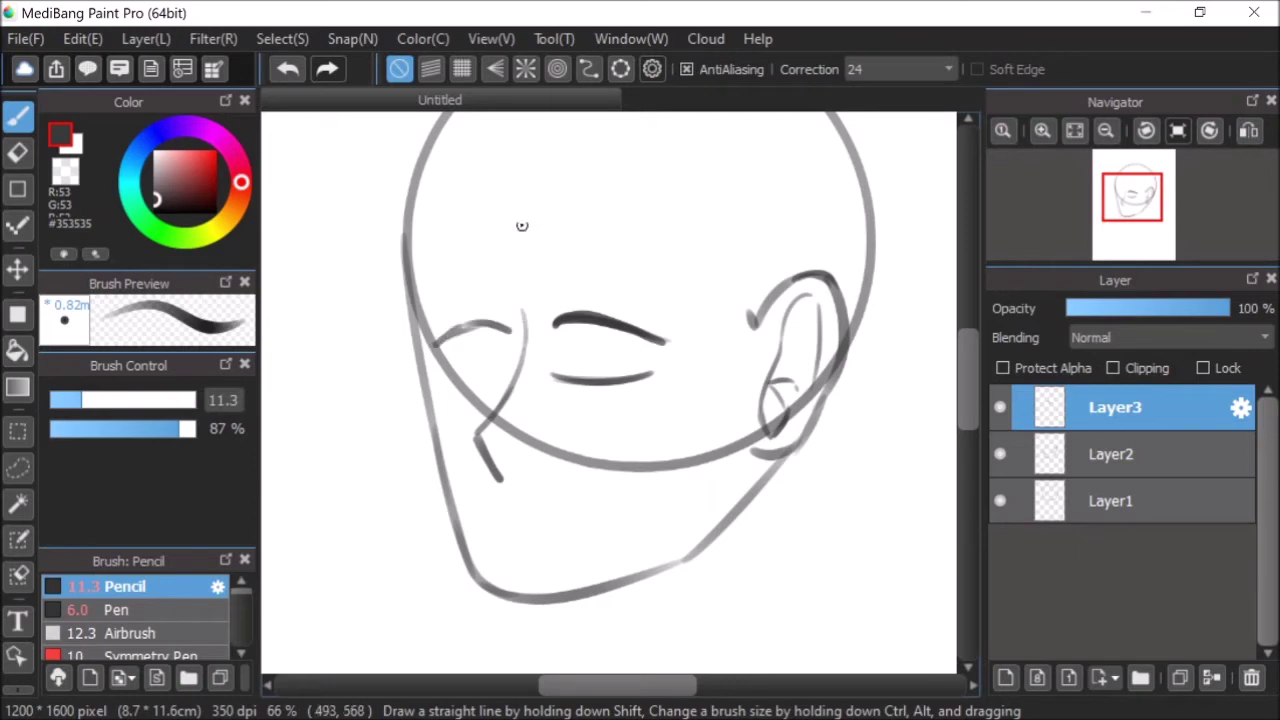
{"action": "left_click", "coordinate": [285, 68]}
{"action": "left_click", "coordinate": [287, 68]}
- Transform the right eye's lines on Layer3, moving them slightly up and away from the nose
{"action": "left_click", "coordinate": [282, 38]}
{"action": "left_click", "coordinate": [389, 325]}
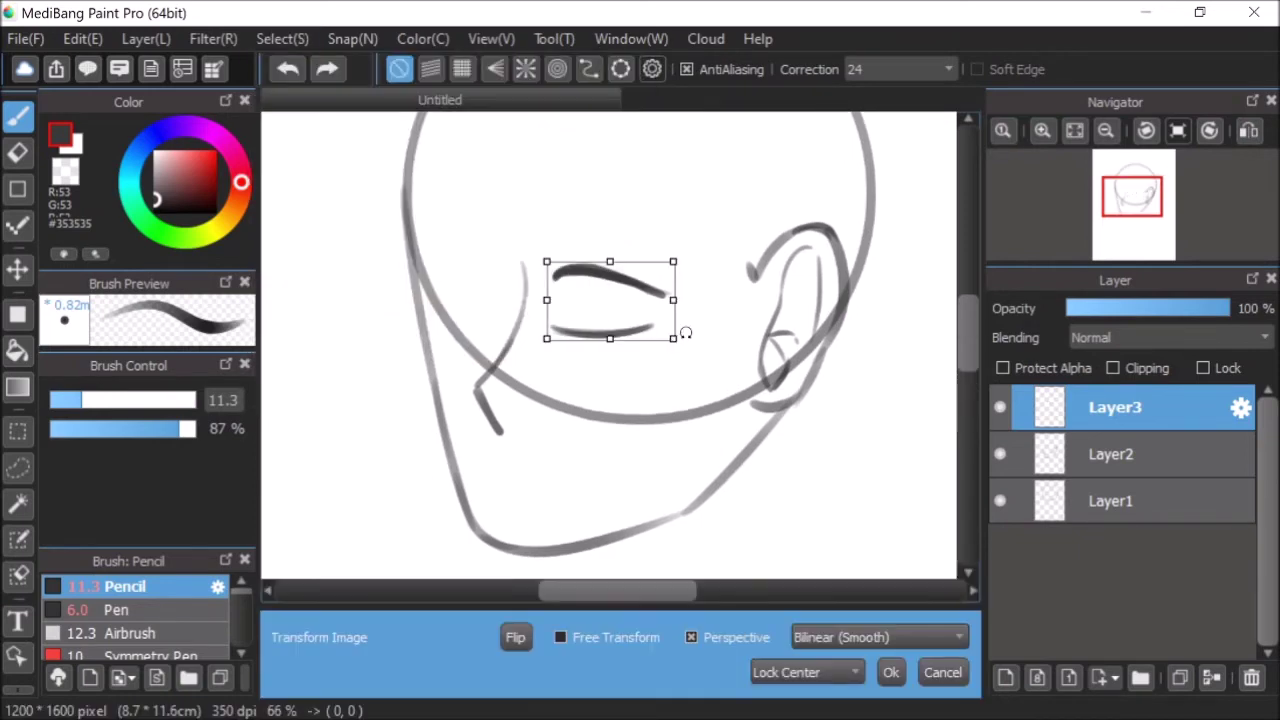
{"action": "left_click", "coordinate": [891, 672]}
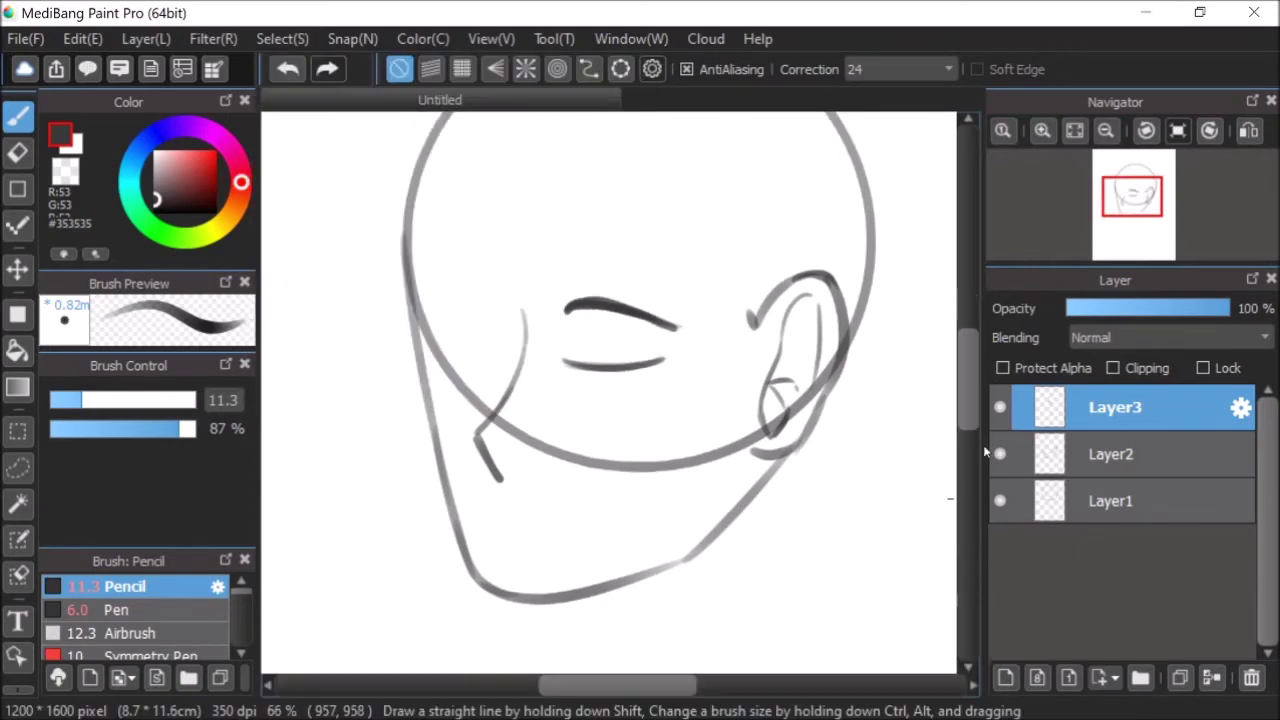
- Draw the left eye's arched upper lid beside the nose bridge and a short lower lid beneath it
{"action": "left_click", "coordinate": [1250, 131]}
{"action": "mouse_move", "coordinate": [695, 318]}
{"action": "left_mouse_down"}
{"action": "mouse_move", "coordinate": [757, 312]}
{"action": "mouse_move", "coordinate": [776, 328]}
{"action": "left_mouse_up"}
{"action": "left_click", "coordinate": [287, 68]}
{"action": "left_click", "coordinate": [287, 68]}
{"action": "left_click_drag", "start_coordinate": [720, 310], "coordinate": [772, 342]}
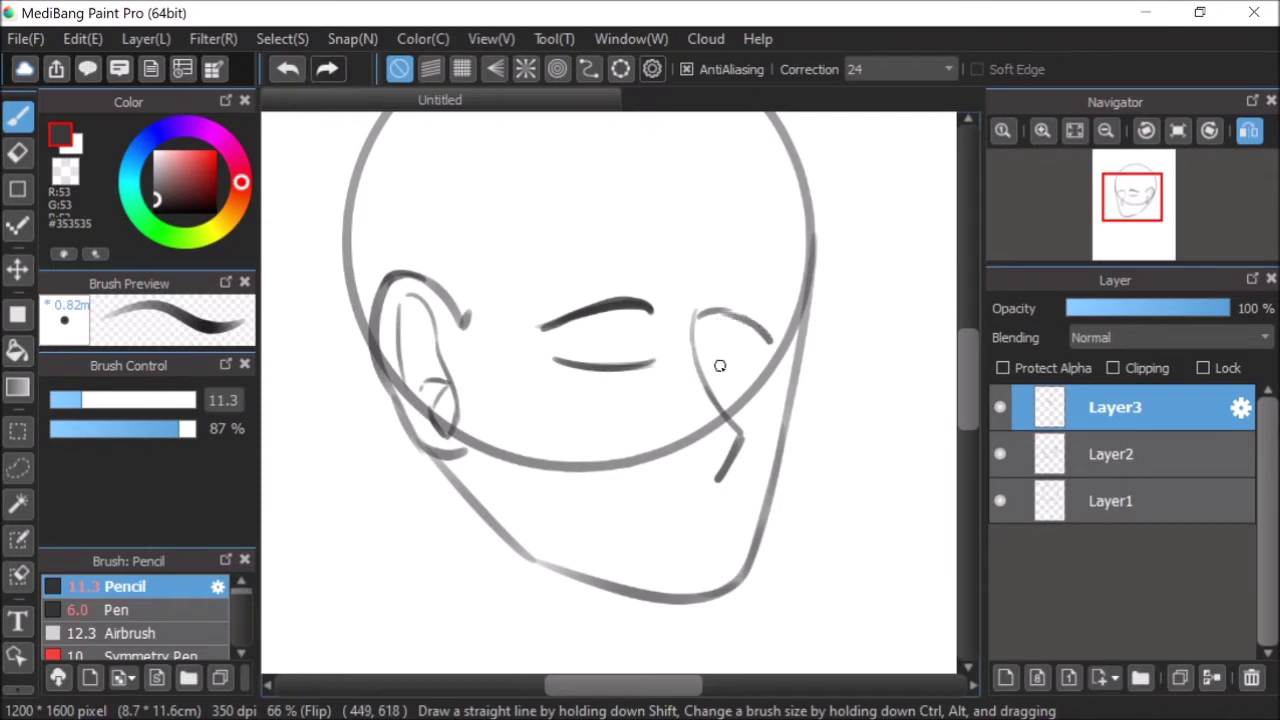
{"action": "key", "text": "ctrl+z"}
{"action": "left_click_drag", "start_coordinate": [695, 316], "coordinate": [757, 314]}
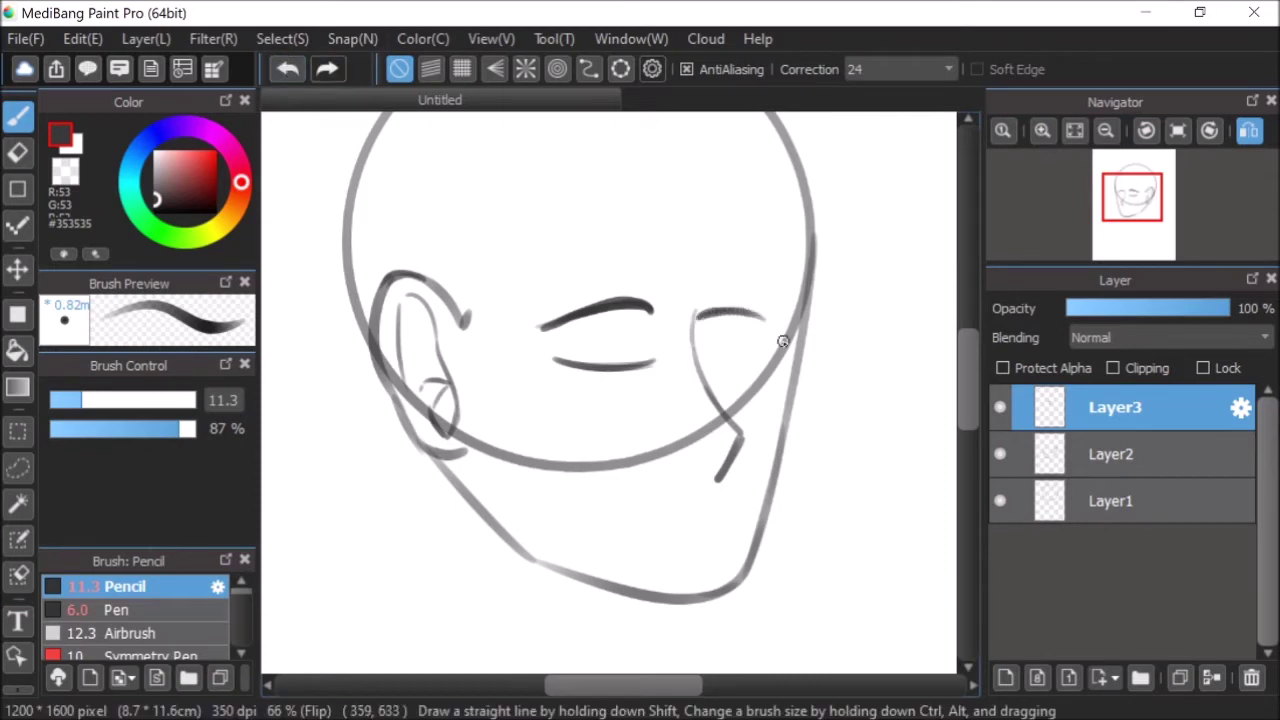
{"action": "left_click", "coordinate": [1249, 130]}
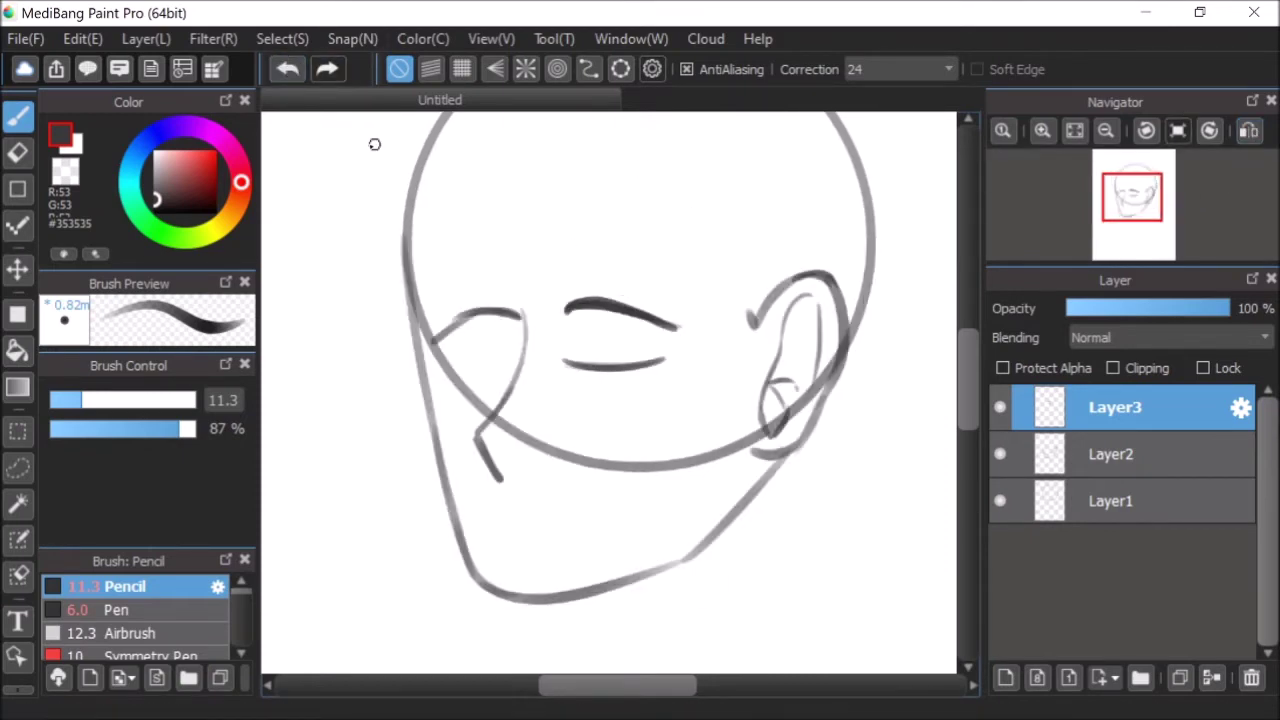
{"action": "left_click_drag", "start_coordinate": [458, 318], "coordinate": [488, 312]}
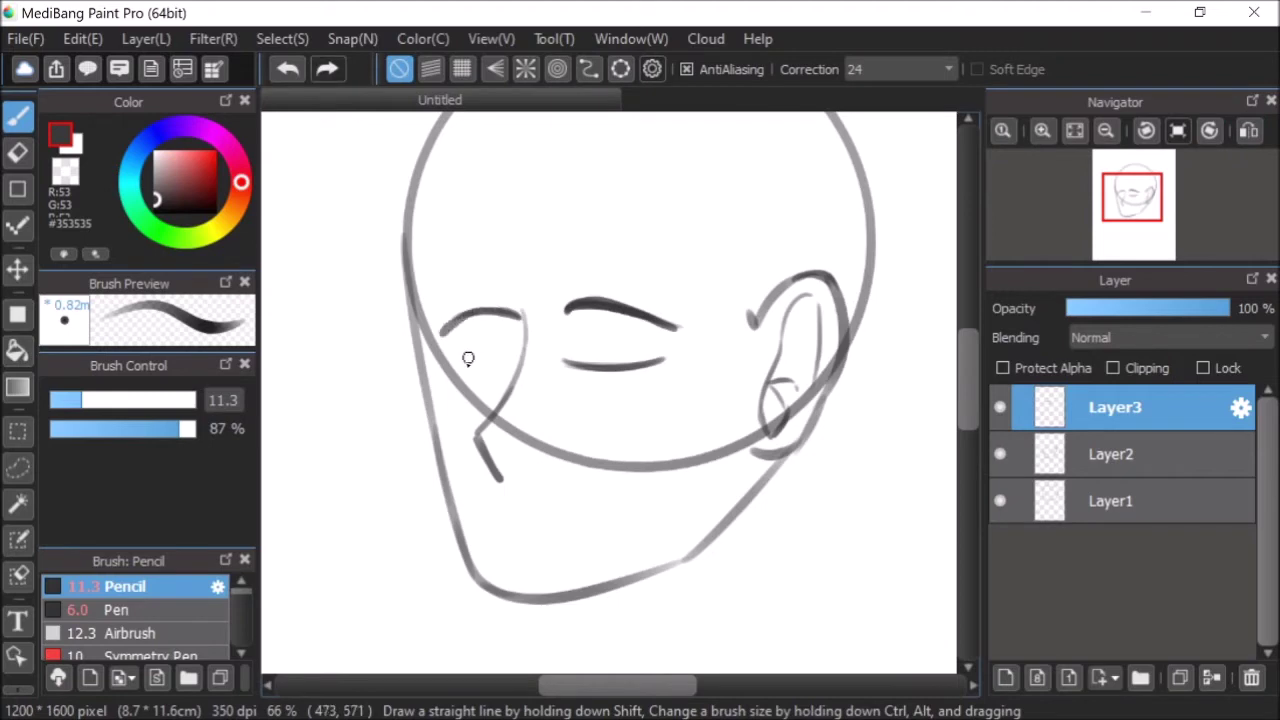
{"action": "mouse_move", "coordinate": [443, 349]}
{"action": "left_mouse_down"}
{"action": "mouse_move", "coordinate": [505, 373]}
{"action": "mouse_move", "coordinate": [512, 364]}
{"action": "left_mouse_up"}
{"action": "left_click", "coordinate": [288, 70]}
- Draw the right eyebrow above the eye and a short vertical line rising from the eye's inner corner
{"action": "left_click_drag", "start_coordinate": [577, 293], "coordinate": [574, 276]}
{"action": "mouse_move", "coordinate": [574, 263]}
{"action": "left_mouse_down"}
{"action": "mouse_move", "coordinate": [618, 284]}
{"action": "mouse_move", "coordinate": [652, 276]}
{"action": "mouse_move", "coordinate": [574, 256]}
{"action": "left_mouse_up"}
{"action": "mouse_move", "coordinate": [1157, 222]}
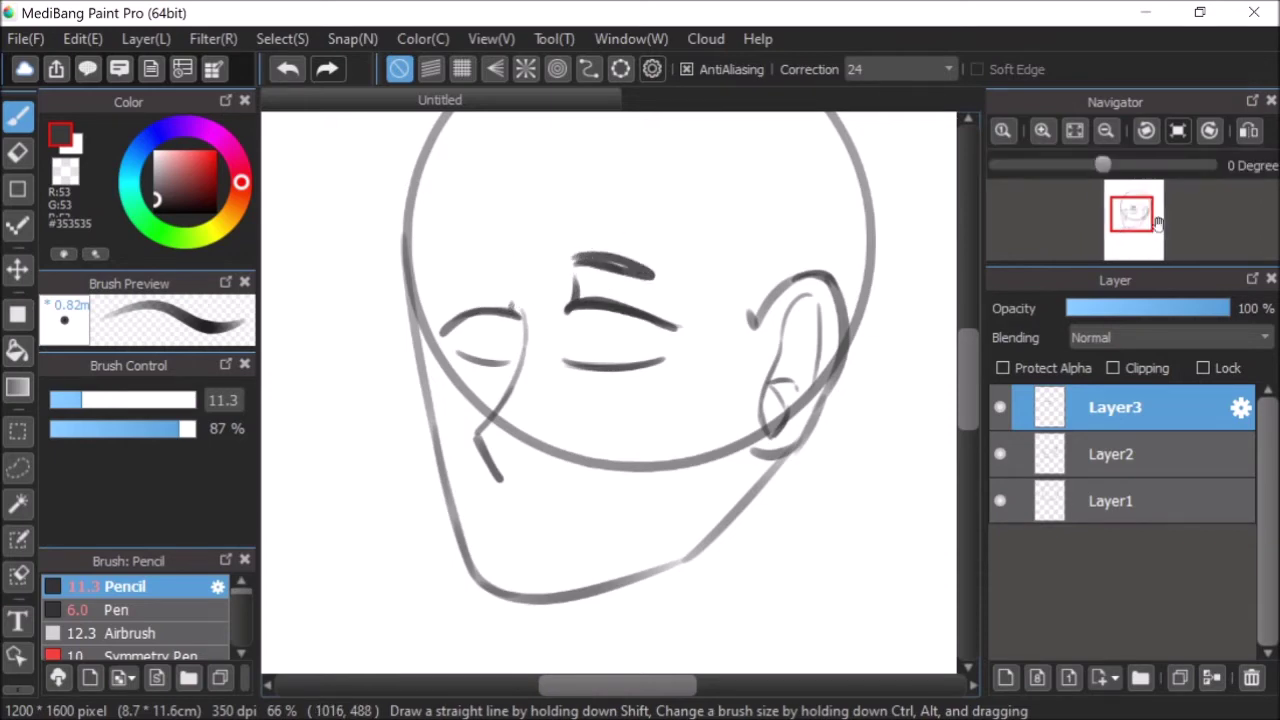
{"action": "left_click", "coordinate": [1249, 130]}
{"action": "left_click", "coordinate": [287, 69]}
{"action": "mouse_move", "coordinate": [634, 265]}
{"action": "left_mouse_down"}
{"action": "mouse_move", "coordinate": [596, 270]}
{"action": "mouse_move", "coordinate": [640, 263]}
{"action": "left_mouse_up"}
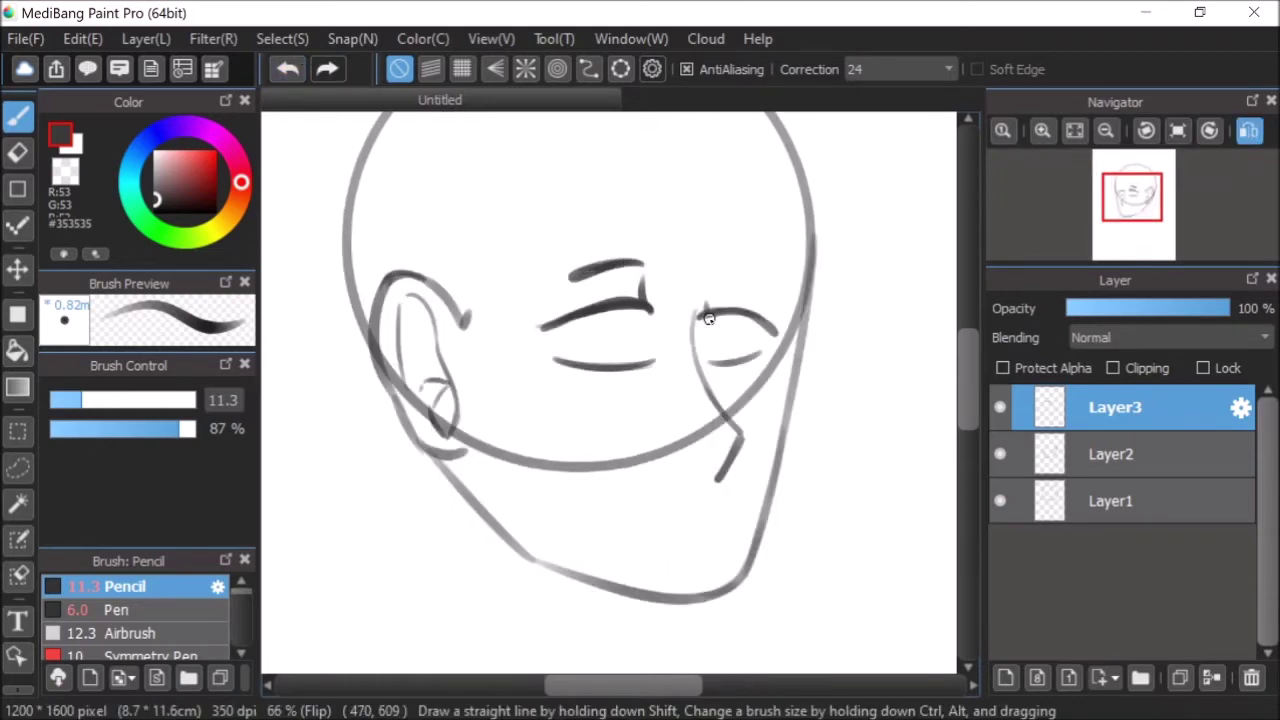
- Draw a thick, short eyebrow above the left eye
{"action": "scroll", "coordinate": [728, 259], "scroll_direction": "up", "scroll_amount": 1}
{"action": "mouse_move", "coordinate": [689, 291]}
{"action": "left_mouse_down"}
{"action": "mouse_move", "coordinate": [740, 289]}
{"action": "mouse_move", "coordinate": [783, 307]}
{"action": "mouse_move", "coordinate": [765, 302]}
{"action": "left_mouse_up"}
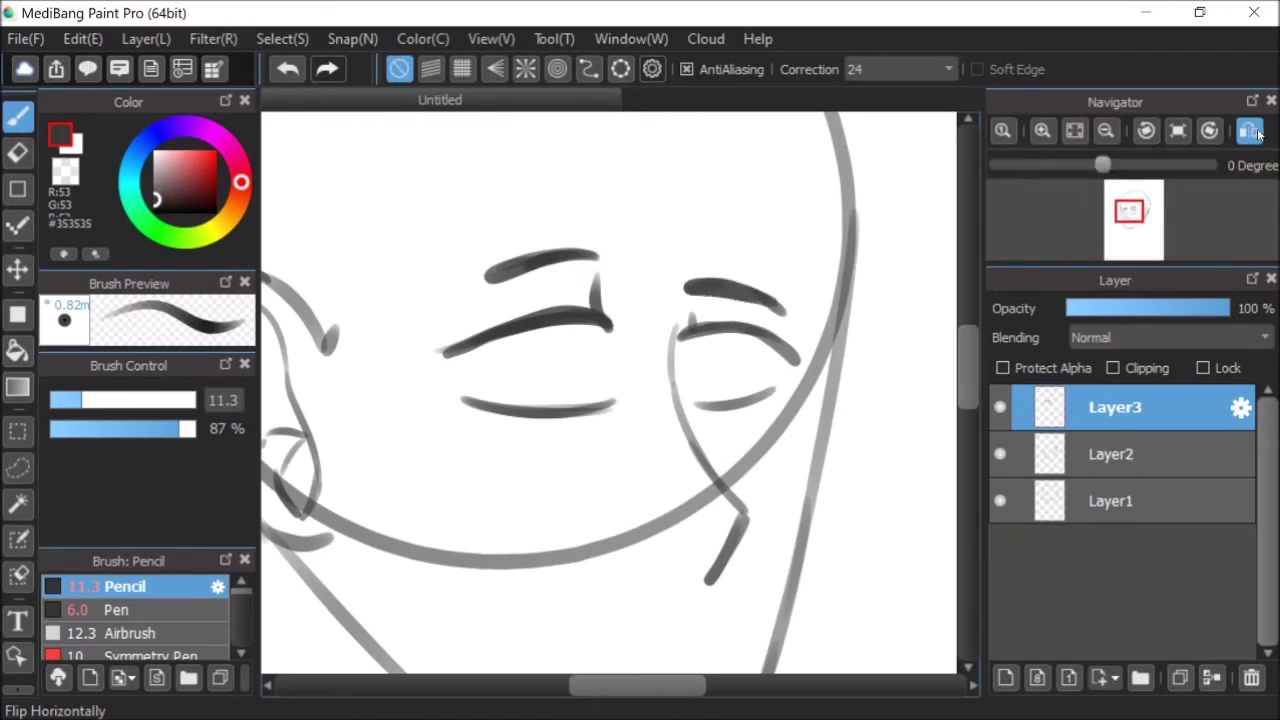
{"action": "left_click", "coordinate": [1249, 130]}
- Refine the nose line on Layer2, starting the bridge higher beside the left eye's inner corner
{"action": "left_click_drag", "start_coordinate": [964, 356], "coordinate": [965, 377]}
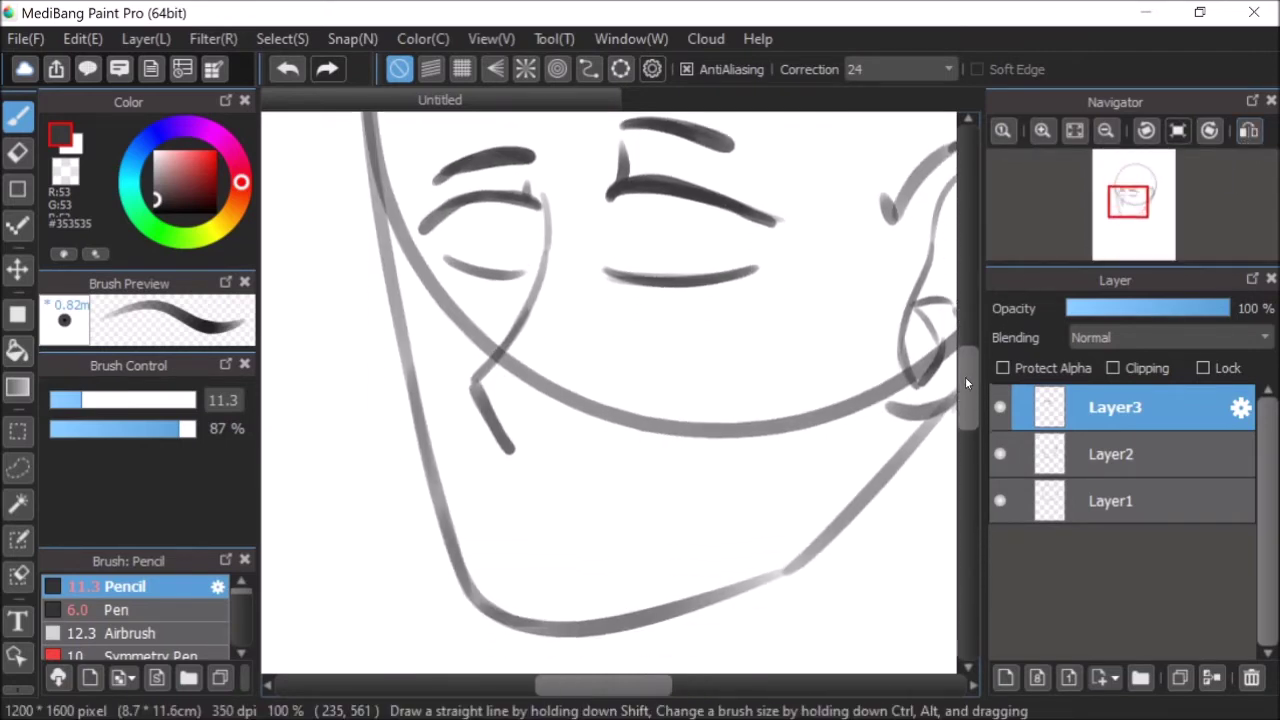
{"action": "left_click", "coordinate": [1000, 454]}
{"action": "left_click", "coordinate": [1000, 454]}
{"action": "left_click", "coordinate": [1049, 456]}
{"action": "mouse_move", "coordinate": [537, 216]}
{"action": "left_mouse_down"}
{"action": "mouse_move", "coordinate": [547, 280]}
{"action": "mouse_move", "coordinate": [521, 418]}
{"action": "mouse_move", "coordinate": [480, 430]}
{"action": "mouse_move", "coordinate": [495, 487]}
{"action": "left_mouse_up"}
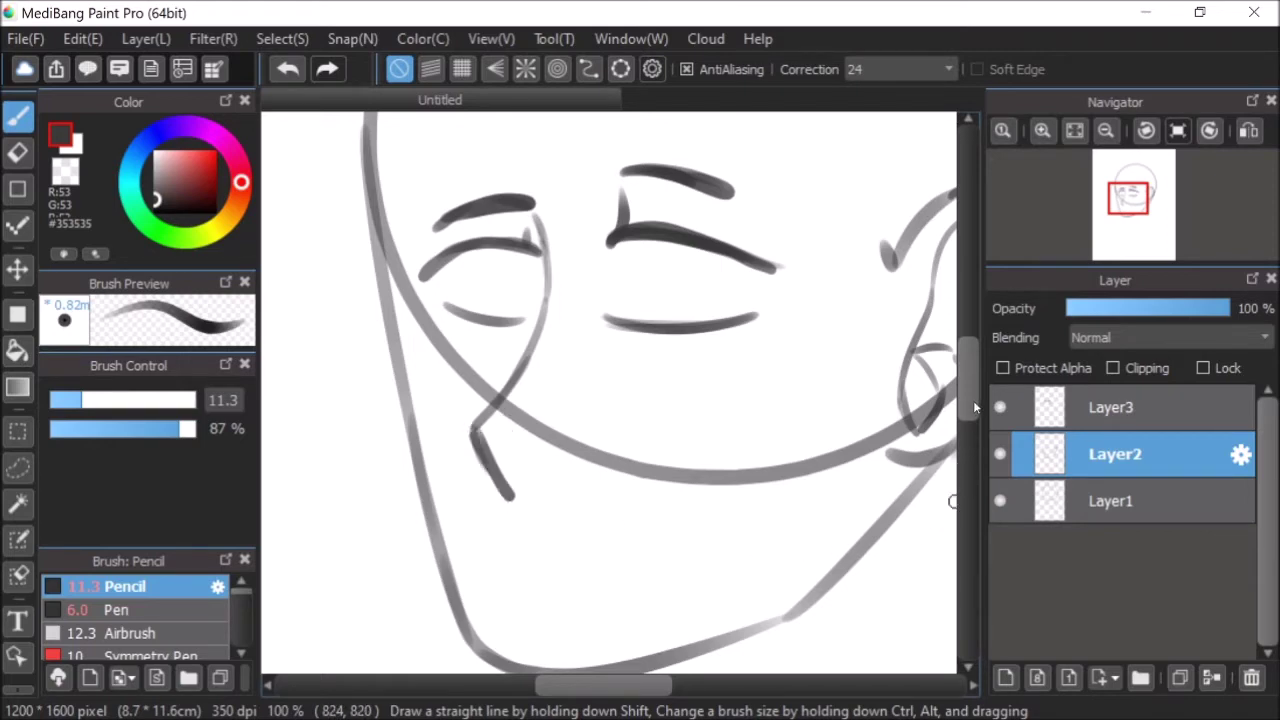
{"action": "left_click_drag", "start_coordinate": [976, 399], "coordinate": [976, 401]}
{"action": "left_click", "coordinate": [1000, 454]}
{"action": "left_click", "coordinate": [1000, 454]}
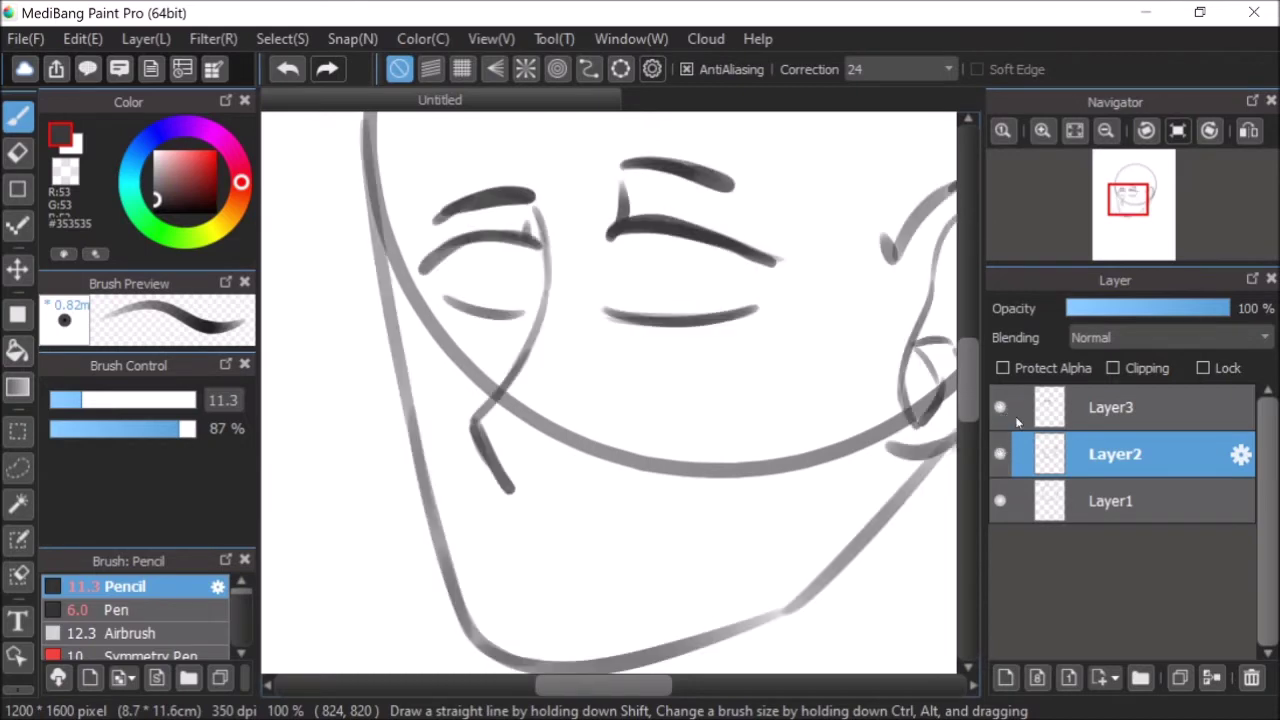
- Draw filled, dark oval irises in both eyes on Layer3
{"action": "left_click", "coordinate": [1020, 410]}
{"action": "left_click_drag", "start_coordinate": [686, 287], "coordinate": [681, 257]}
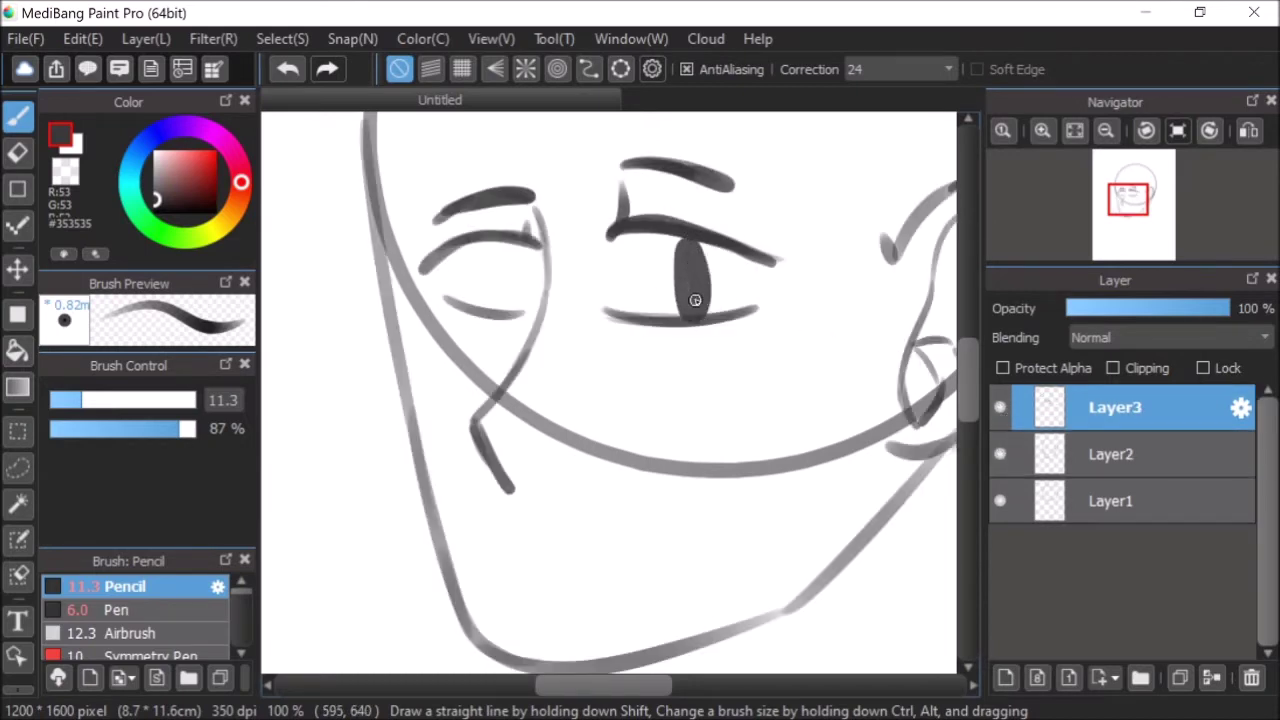
{"action": "mouse_move", "coordinate": [508, 243]}
{"action": "left_mouse_down"}
{"action": "mouse_move", "coordinate": [531, 271]}
{"action": "mouse_move", "coordinate": [518, 260]}
{"action": "mouse_move", "coordinate": [525, 297]}
{"action": "left_mouse_up"}
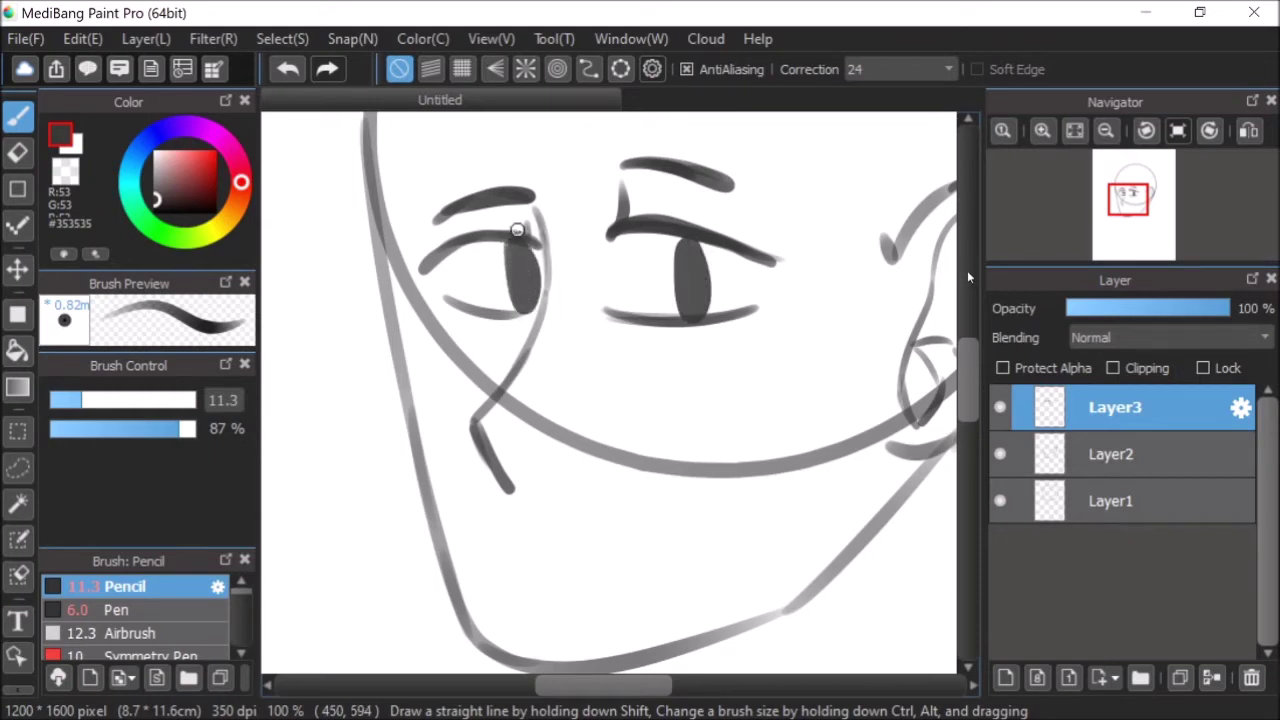
- Draw a short, slightly slanted mouth line with thickened ends below the nose on Layer3
{"action": "left_click", "coordinate": [1075, 130]}
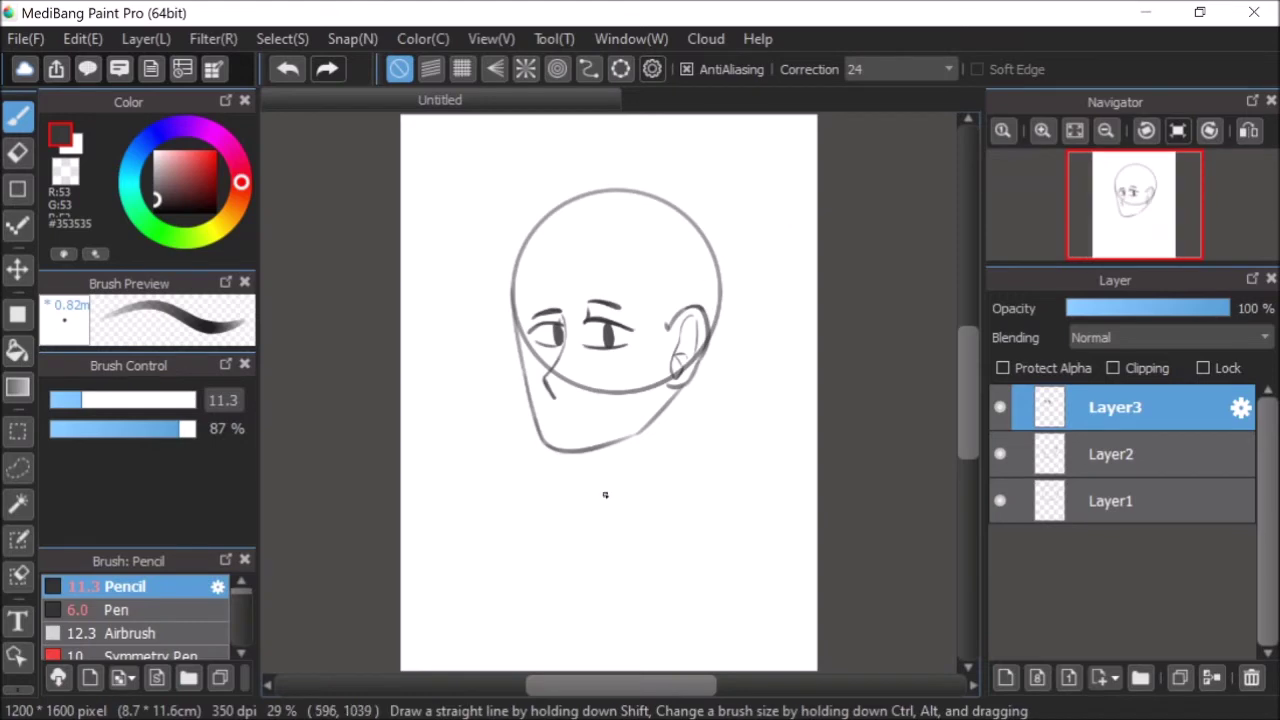
{"action": "scroll", "coordinate": [629, 374], "scroll_direction": "up", "scroll_amount": 3}
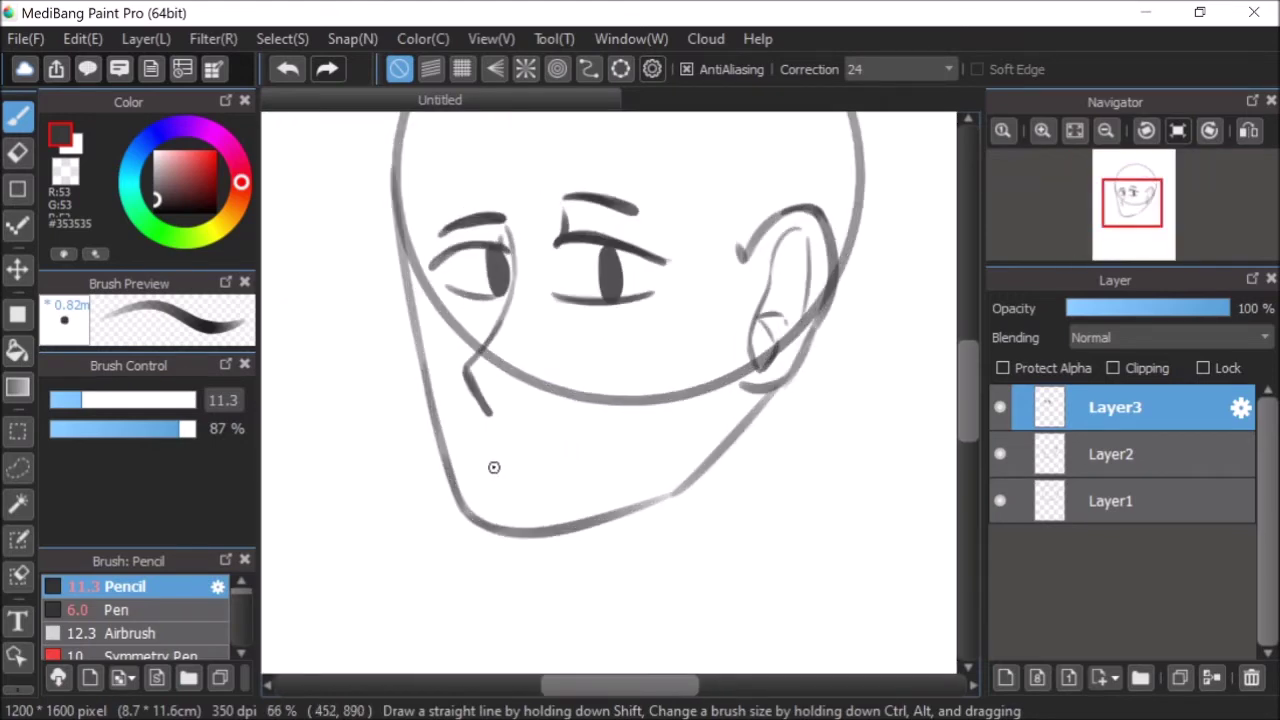
{"action": "left_click_drag", "start_coordinate": [482, 465], "coordinate": [560, 485]}
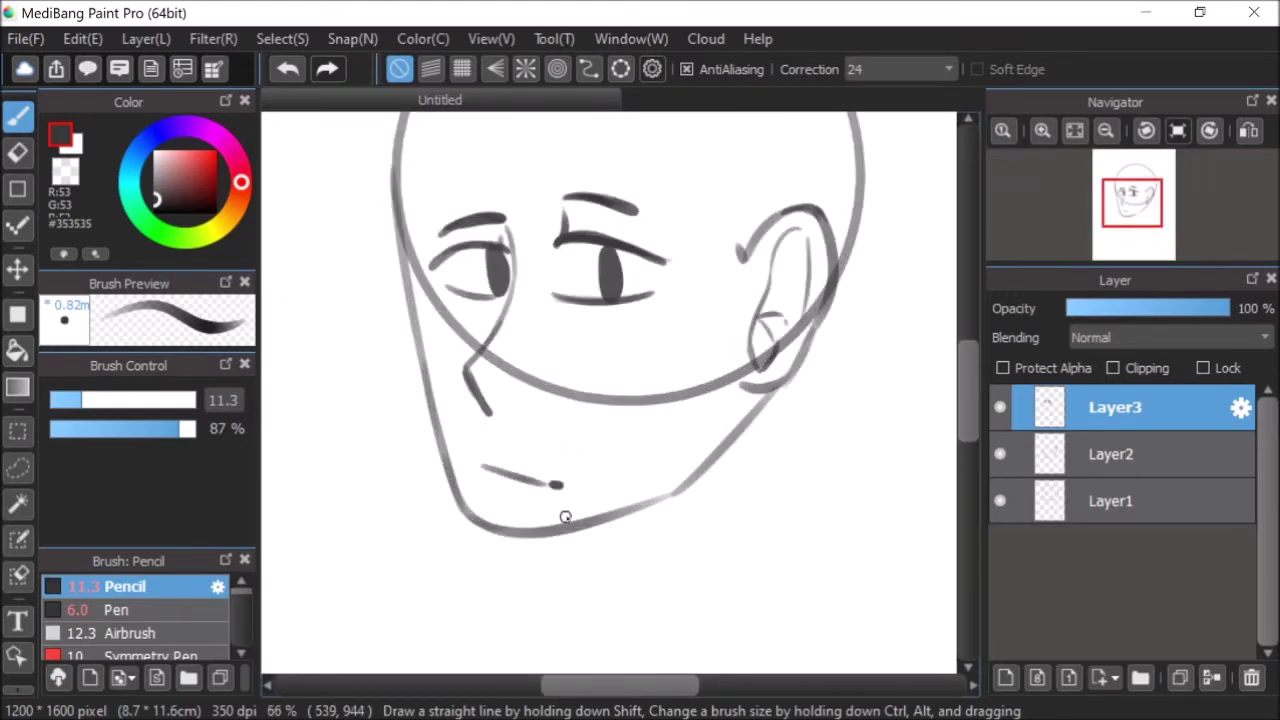
{"action": "left_click", "coordinate": [1248, 130]}
{"action": "left_click", "coordinate": [1248, 130]}
{"action": "left_click_drag", "start_coordinate": [963, 363], "coordinate": [966, 349]}
- Check Layer3's content by toggling its visibility and merge it down into Layer2
{"action": "left_click", "coordinate": [999, 408]}
{"action": "left_click", "coordinate": [999, 408]}
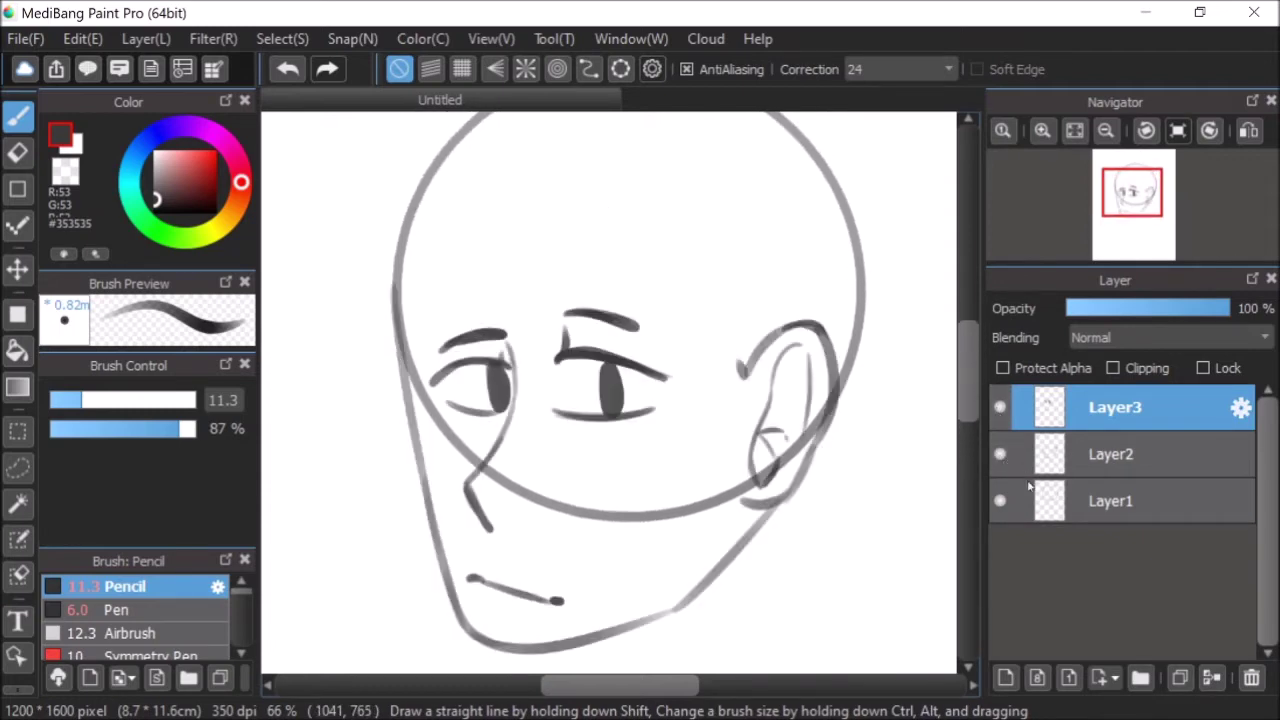
{"action": "left_click", "coordinate": [1211, 678]}
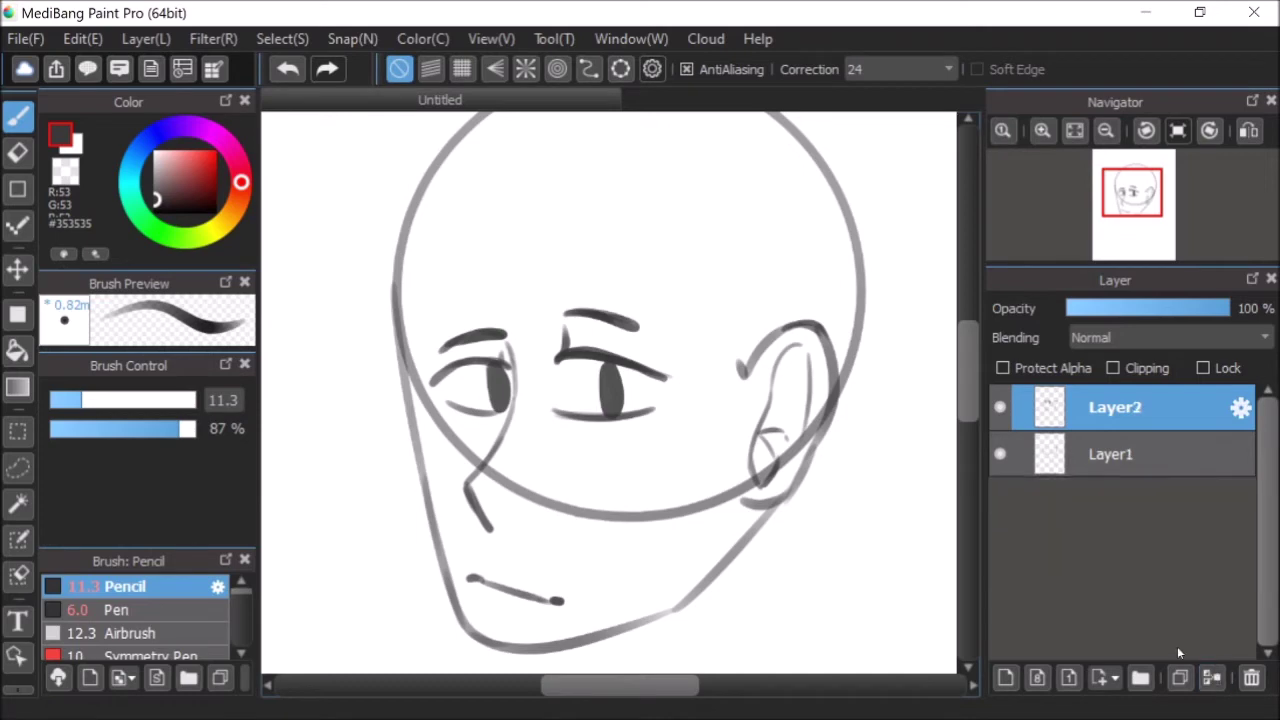
- Lasso the eyes, eyebrows, nose and mouth on Layer2, shift them by about 14, -21 pixels and deselect
{"action": "left_click", "coordinate": [18, 467]}
{"action": "left_click_drag", "start_coordinate": [424, 342], "coordinate": [458, 548]}
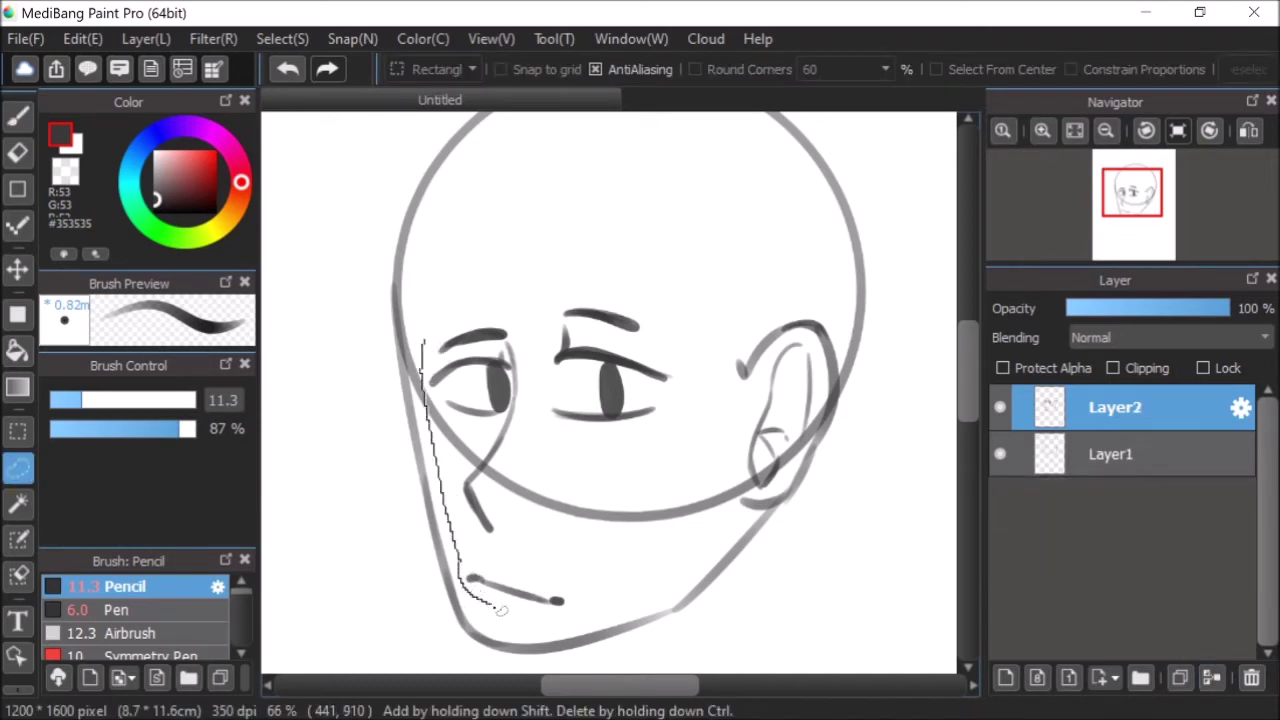
{"action": "mouse_move", "coordinate": [546, 626]}
{"action": "left_mouse_down"}
{"action": "mouse_move", "coordinate": [636, 575]}
{"action": "mouse_move", "coordinate": [652, 497]}
{"action": "mouse_move", "coordinate": [709, 391]}
{"action": "mouse_move", "coordinate": [705, 325]}
{"action": "mouse_move", "coordinate": [638, 267]}
{"action": "mouse_move", "coordinate": [535, 259]}
{"action": "mouse_move", "coordinate": [426, 336]}
{"action": "left_mouse_up"}
{"action": "left_click", "coordinate": [282, 38]}
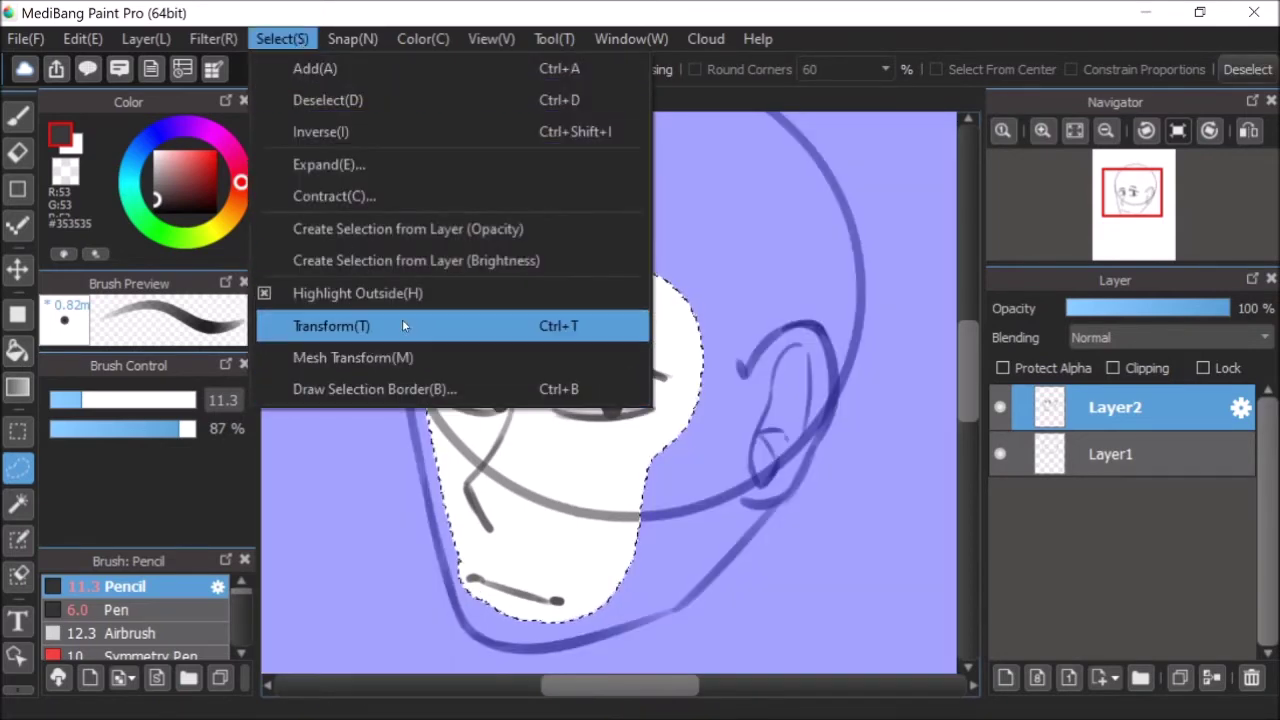
{"action": "left_click", "coordinate": [401, 320]}
{"action": "left_click_drag", "start_coordinate": [614, 455], "coordinate": [629, 434]}
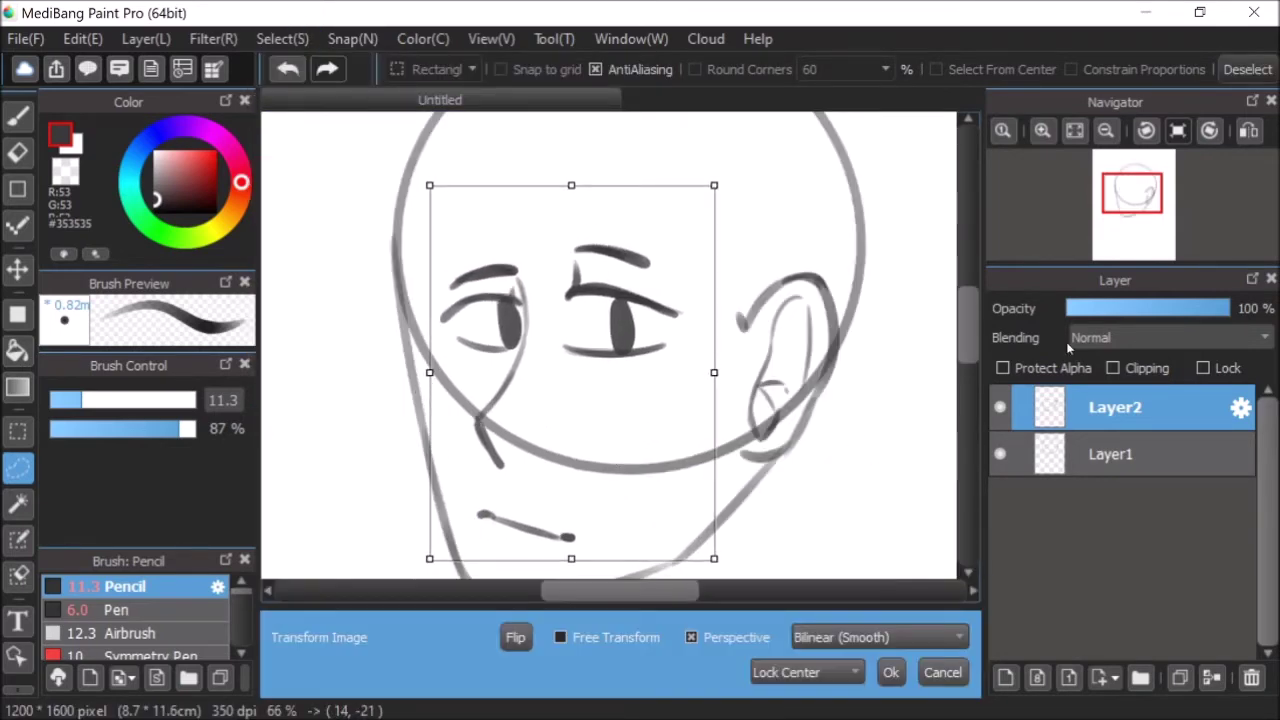
{"action": "left_click", "coordinate": [1251, 138]}
{"action": "left_click", "coordinate": [1251, 138]}
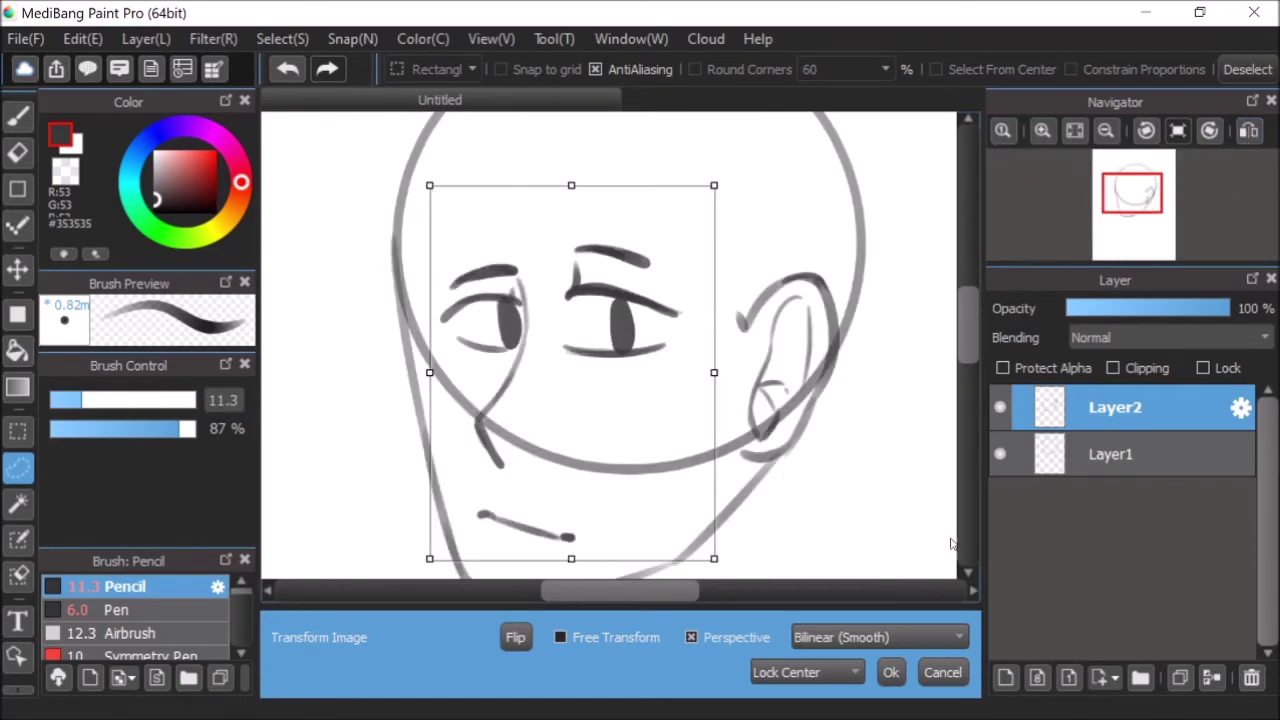
{"action": "left_click", "coordinate": [891, 672]}
{"action": "key", "text": "ctrl+d"}
- Lasso the ear on Layer2, shorten it slightly and shift it outward by about 18, 15 pixels with Transform
{"action": "left_click_drag", "start_coordinate": [974, 381], "coordinate": [974, 384]}
{"action": "left_click", "coordinate": [1000, 411]}
{"action": "left_click", "coordinate": [1000, 411]}
{"action": "mouse_move", "coordinate": [740, 310]}
{"action": "left_mouse_down"}
{"action": "mouse_move", "coordinate": [720, 363]}
{"action": "mouse_move", "coordinate": [720, 470]}
{"action": "mouse_move", "coordinate": [735, 497]}
{"action": "mouse_move", "coordinate": [819, 481]}
{"action": "mouse_move", "coordinate": [907, 349]}
{"action": "mouse_move", "coordinate": [797, 243]}
{"action": "mouse_move", "coordinate": [758, 250]}
{"action": "left_mouse_up"}
{"action": "left_click", "coordinate": [282, 38]}
{"action": "left_click", "coordinate": [331, 326]}
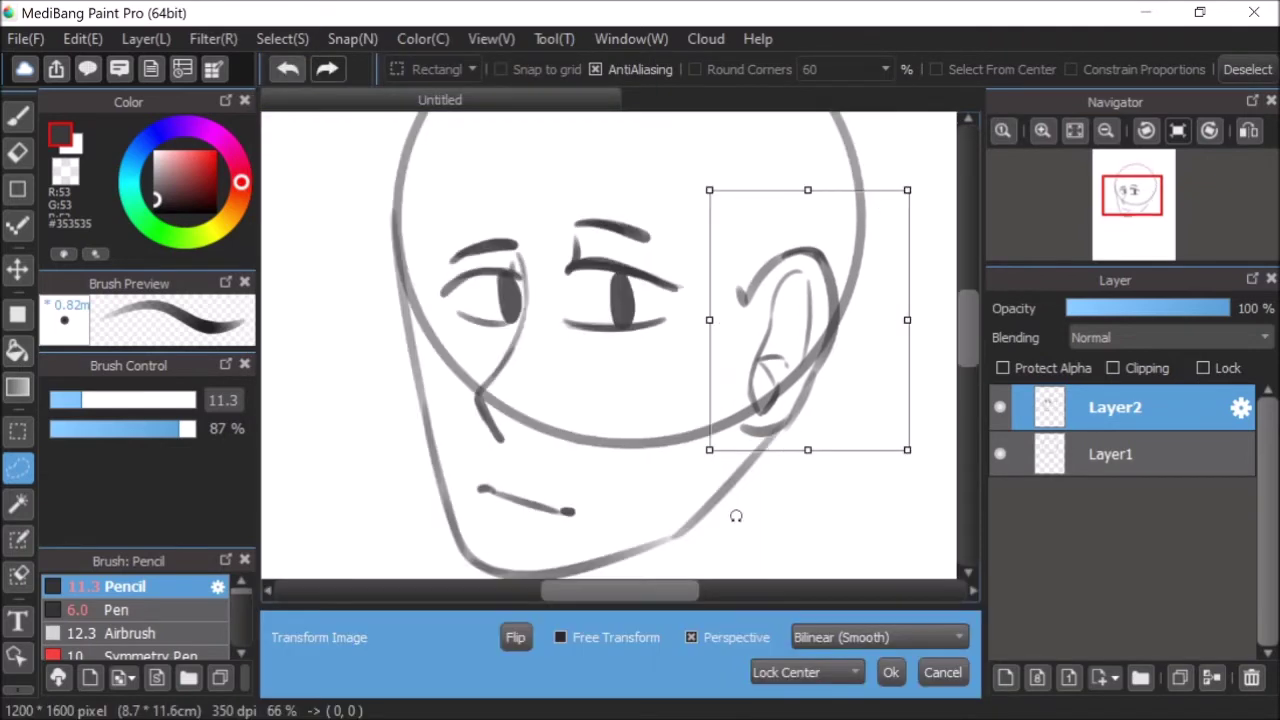
{"action": "left_click_drag", "start_coordinate": [806, 447], "coordinate": [826, 417]}
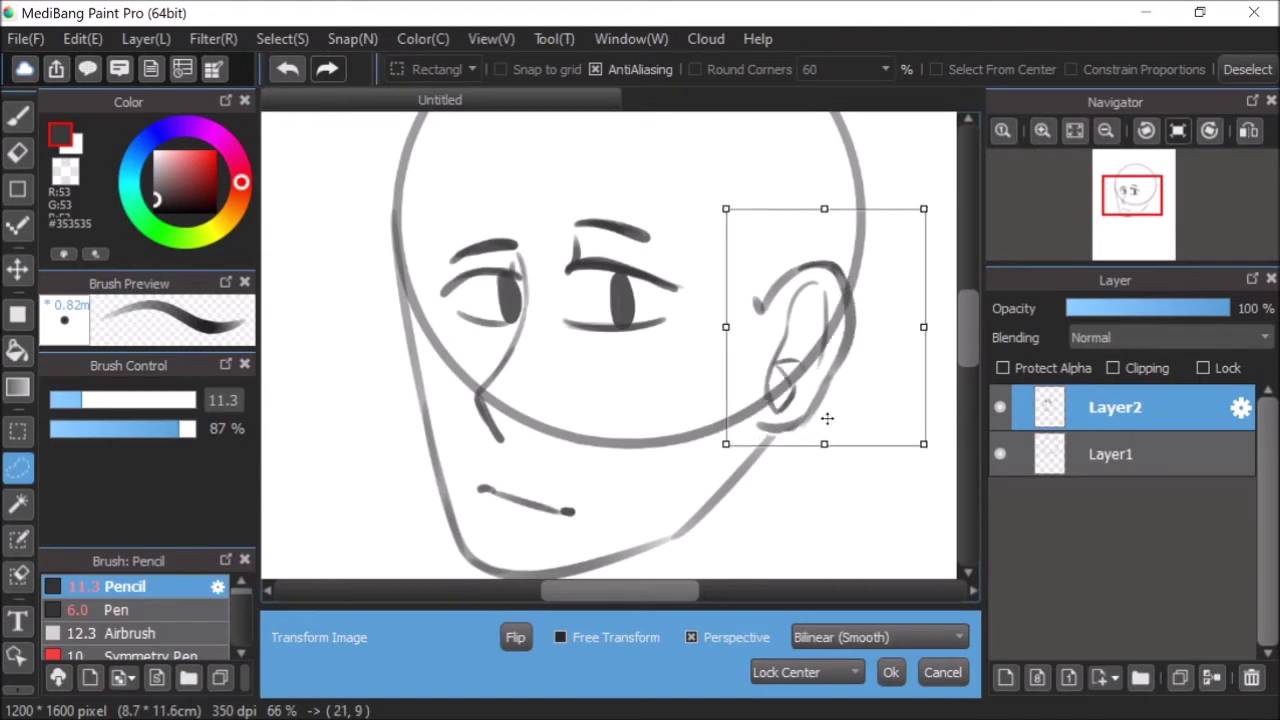
{"action": "left_click", "coordinate": [1247, 131]}
{"action": "left_click_drag", "start_coordinate": [446, 387], "coordinate": [440, 392]}
{"action": "left_click", "coordinate": [1248, 131]}
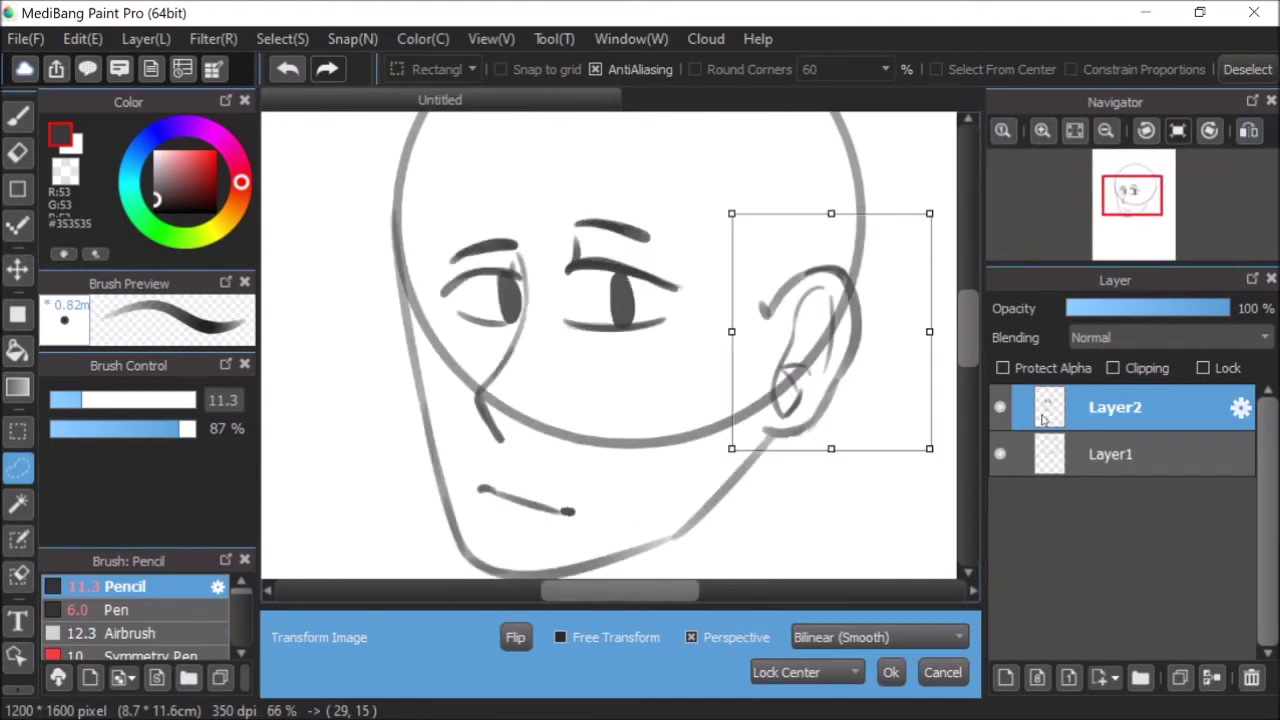
{"action": "left_click_drag", "start_coordinate": [832, 384], "coordinate": [818, 384]}
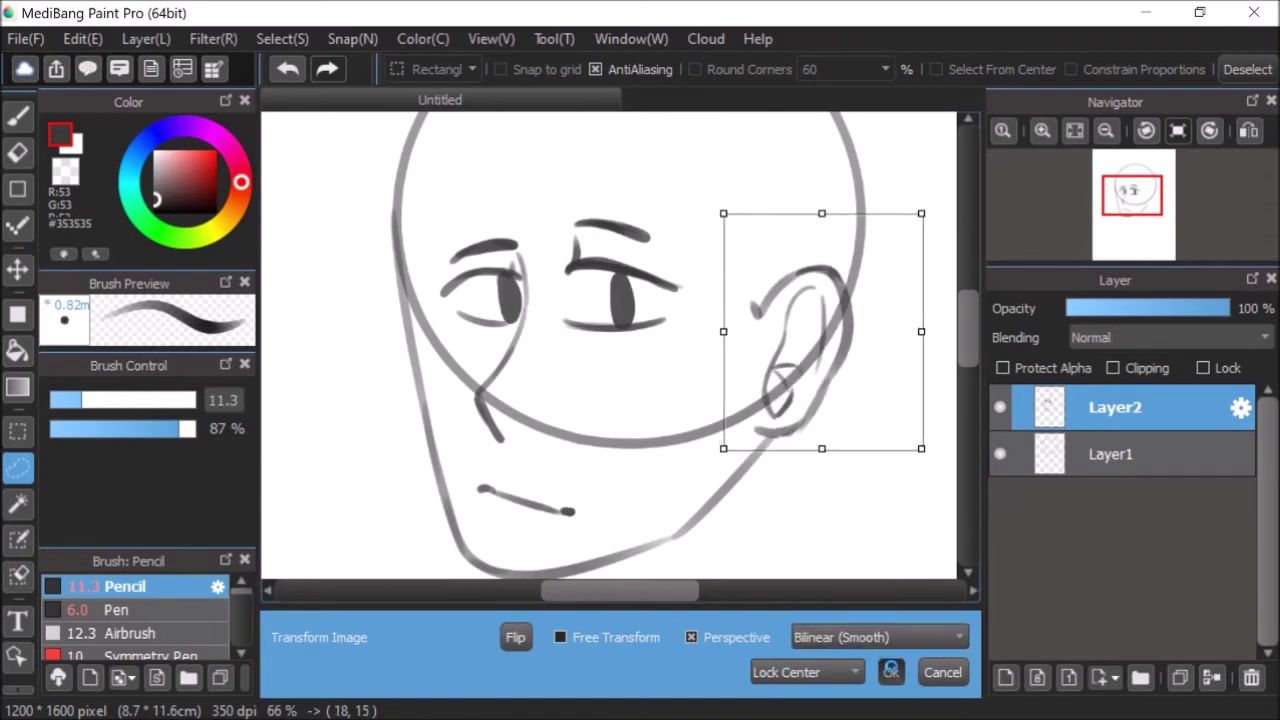
{"action": "left_click", "coordinate": [891, 672]}
- Add a new Layer3 and draw long, pointed pencil hair strands falling from the forehead over both eyes
{"action": "left_click", "coordinate": [18, 115]}
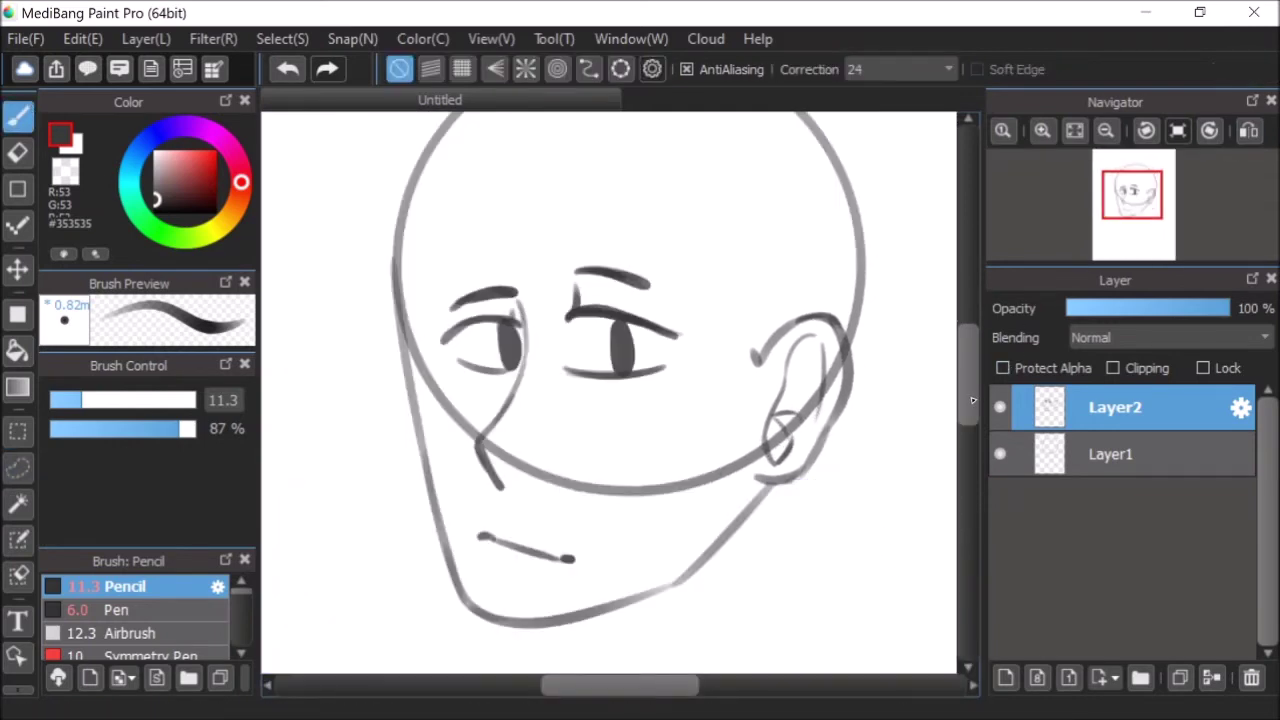
{"action": "scroll", "coordinate": [970, 398], "scroll_direction": "up", "scroll_amount": 3}
{"action": "left_click", "coordinate": [1006, 679]}
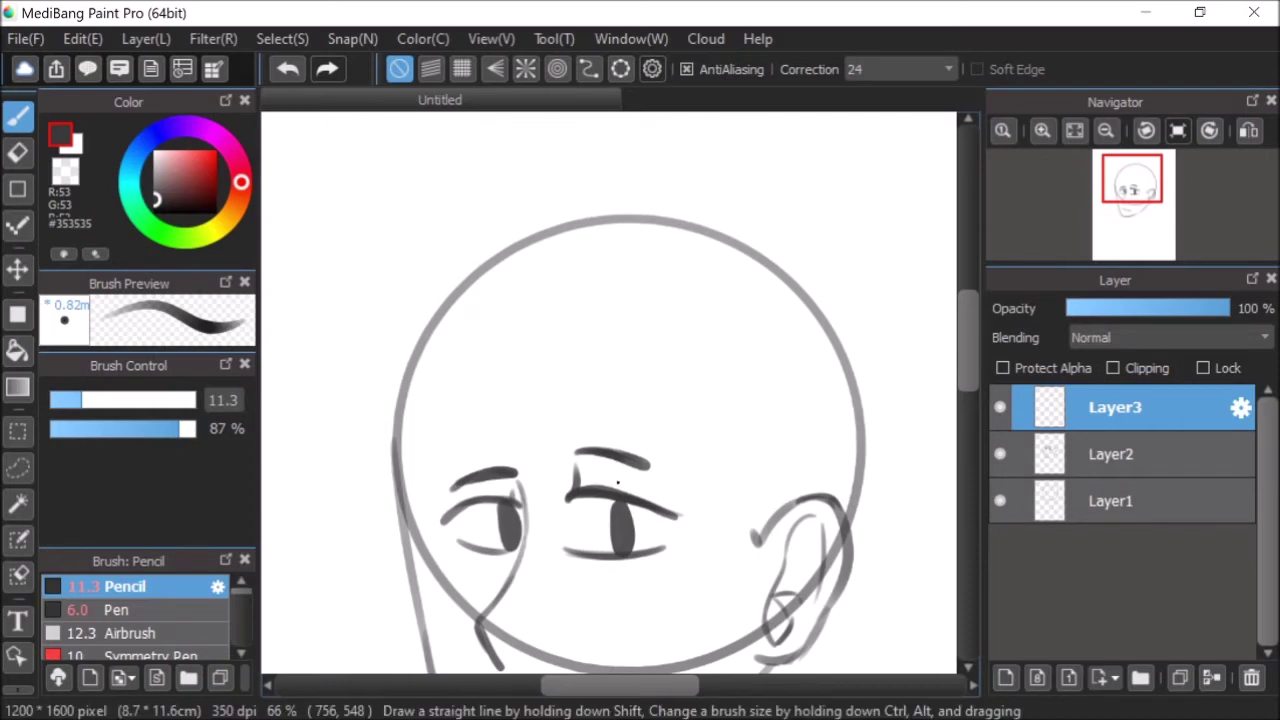
{"action": "left_click_drag", "start_coordinate": [475, 369], "coordinate": [516, 540]}
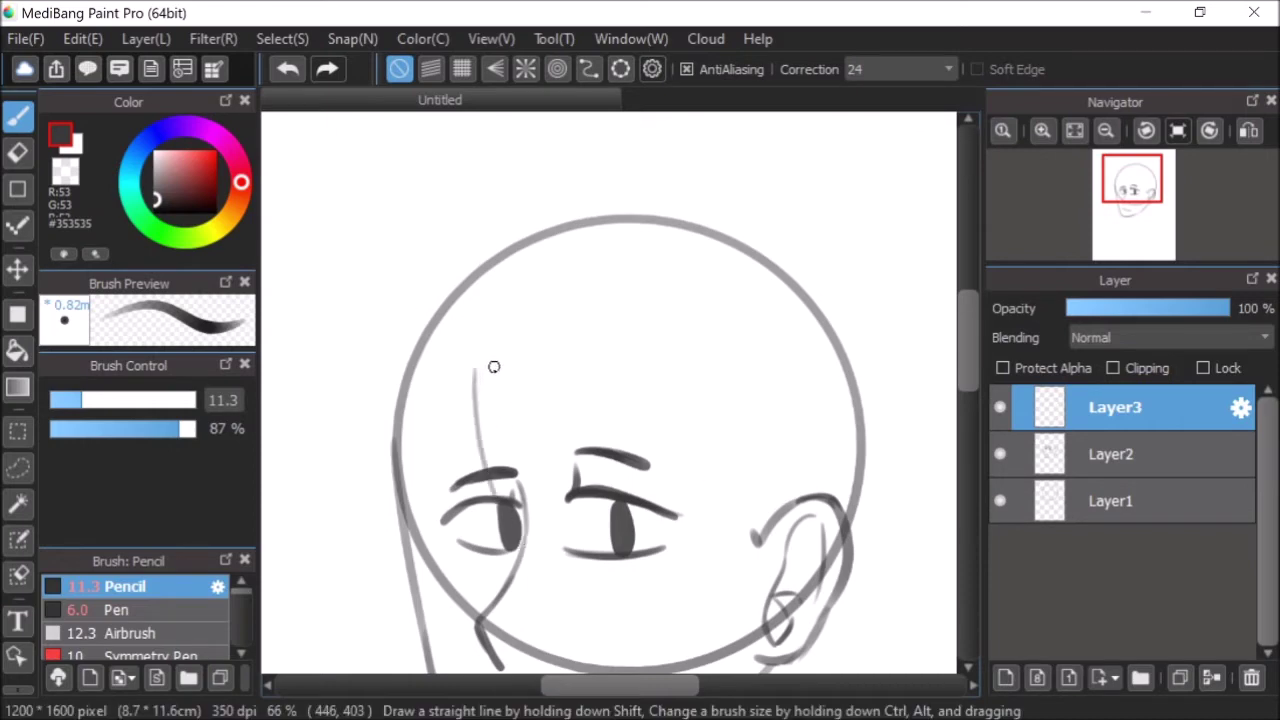
{"action": "mouse_move", "coordinate": [493, 367]}
{"action": "left_mouse_down"}
{"action": "mouse_move", "coordinate": [492, 479]}
{"action": "mouse_move", "coordinate": [558, 628]}
{"action": "left_mouse_up"}
{"action": "key", "text": "ctrl+z"}
{"action": "mouse_move", "coordinate": [491, 380]}
{"action": "left_mouse_down"}
{"action": "mouse_move", "coordinate": [529, 560]}
{"action": "mouse_move", "coordinate": [530, 548]}
{"action": "mouse_move", "coordinate": [539, 602]}
{"action": "left_mouse_up"}
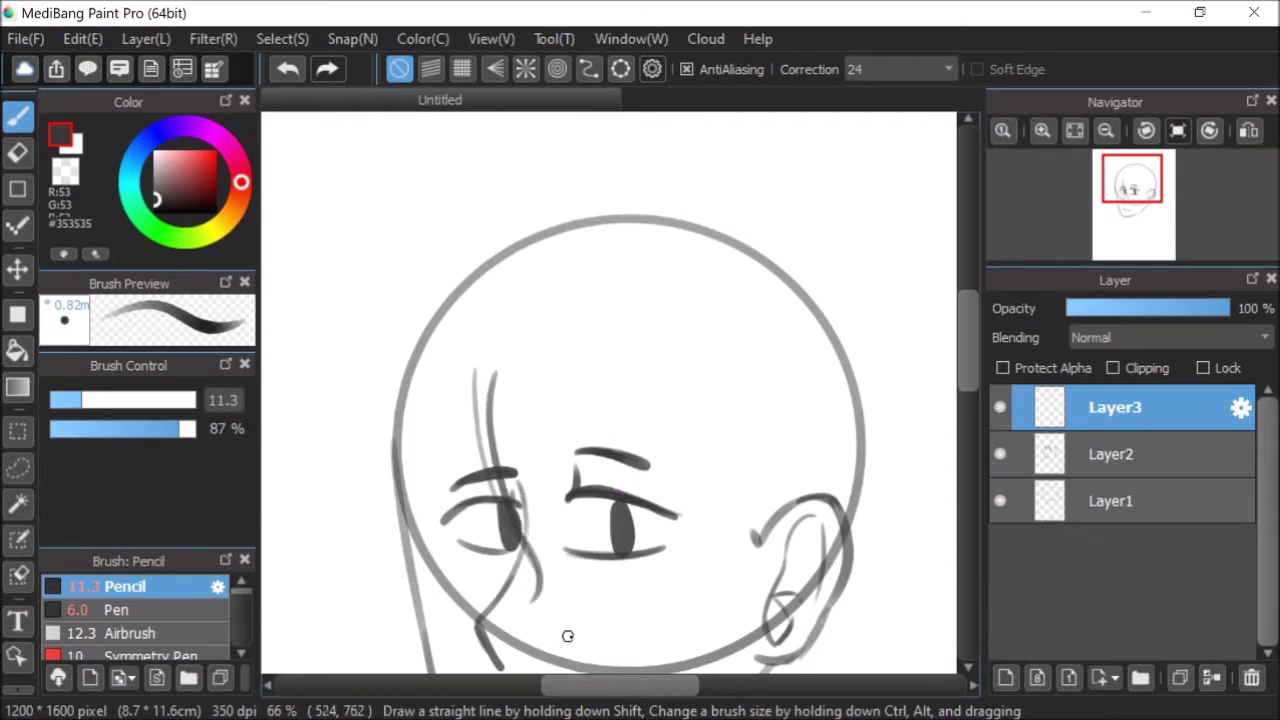
{"action": "mouse_move", "coordinate": [545, 602]}
{"action": "left_mouse_down"}
{"action": "mouse_move", "coordinate": [572, 548]}
{"action": "mouse_move", "coordinate": [540, 466]}
{"action": "left_mouse_up"}
{"action": "left_click_drag", "start_coordinate": [521, 396], "coordinate": [536, 468]}
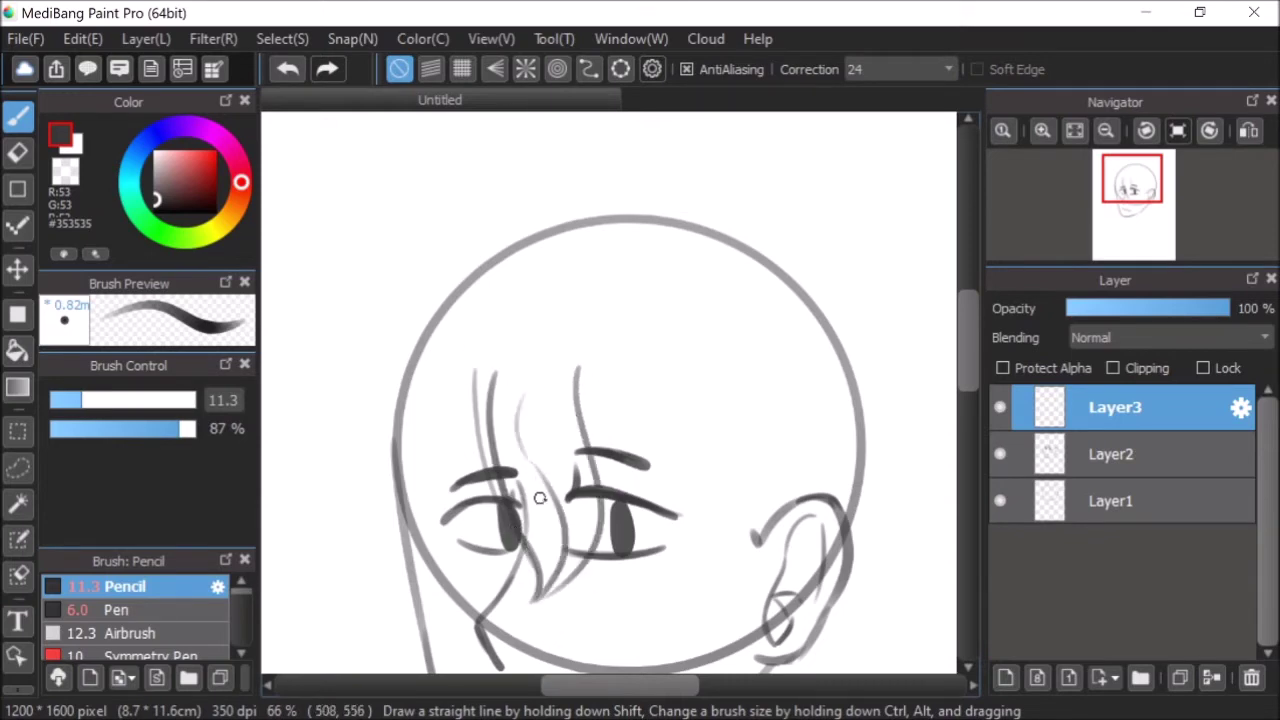
{"action": "mouse_move", "coordinate": [628, 463]}
{"action": "left_mouse_down"}
{"action": "mouse_move", "coordinate": [636, 585]}
{"action": "mouse_move", "coordinate": [614, 556]}
{"action": "left_mouse_up"}
{"action": "mouse_move", "coordinate": [620, 479]}
{"action": "left_mouse_down"}
{"action": "mouse_move", "coordinate": [643, 383]}
{"action": "mouse_move", "coordinate": [634, 457]}
{"action": "mouse_move", "coordinate": [655, 394]}
{"action": "left_mouse_up"}
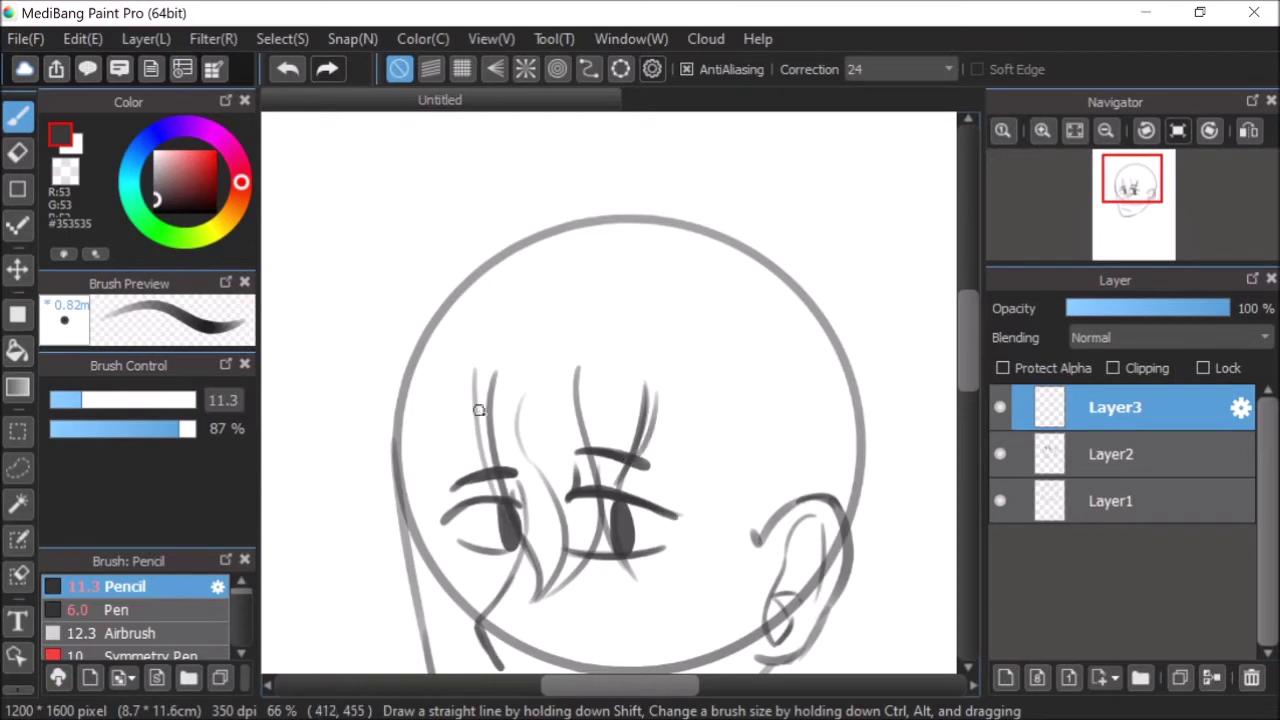
- Draw short, pointed hair strands over the far temple, redrawing the outermost one so it crosses the face outline
{"action": "left_click_drag", "start_coordinate": [476, 377], "coordinate": [434, 508]}
{"action": "mouse_move", "coordinate": [424, 402]}
{"action": "left_mouse_down"}
{"action": "mouse_move", "coordinate": [423, 435]}
{"action": "mouse_move", "coordinate": [449, 530]}
{"action": "left_mouse_up"}
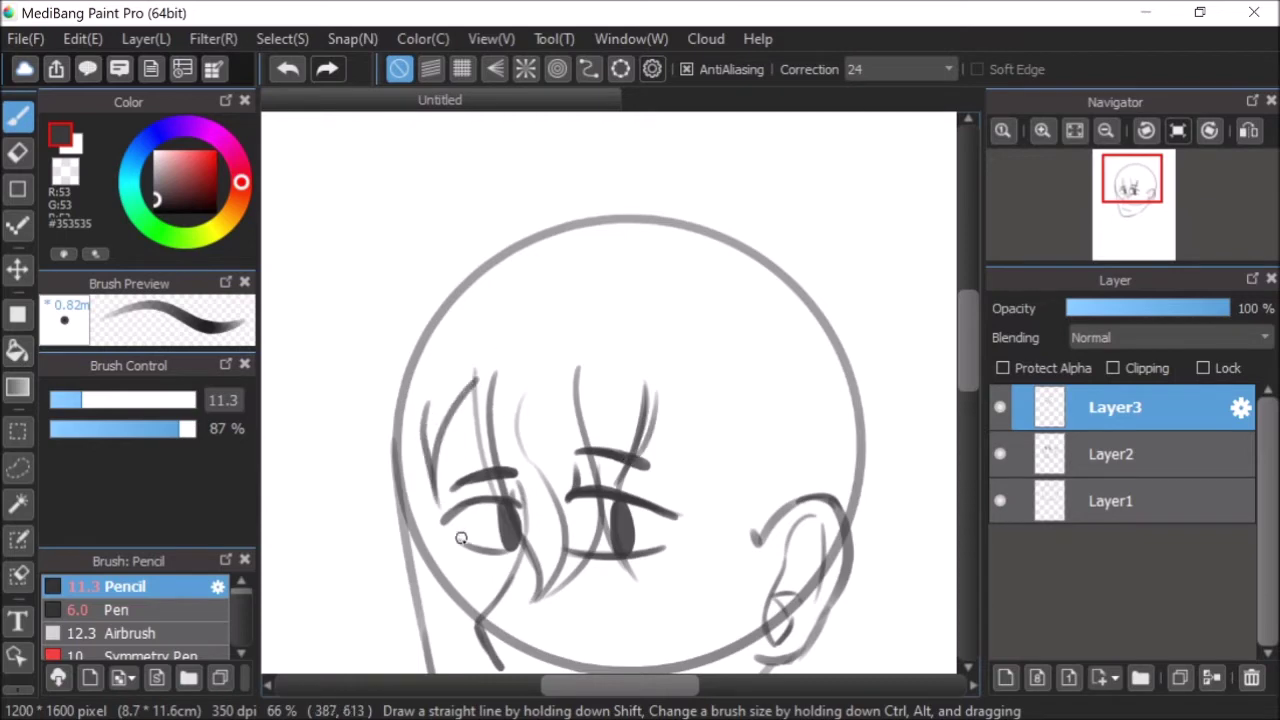
{"action": "left_click_drag", "start_coordinate": [429, 428], "coordinate": [389, 502]}
{"action": "left_click_drag", "start_coordinate": [402, 498], "coordinate": [389, 534]}
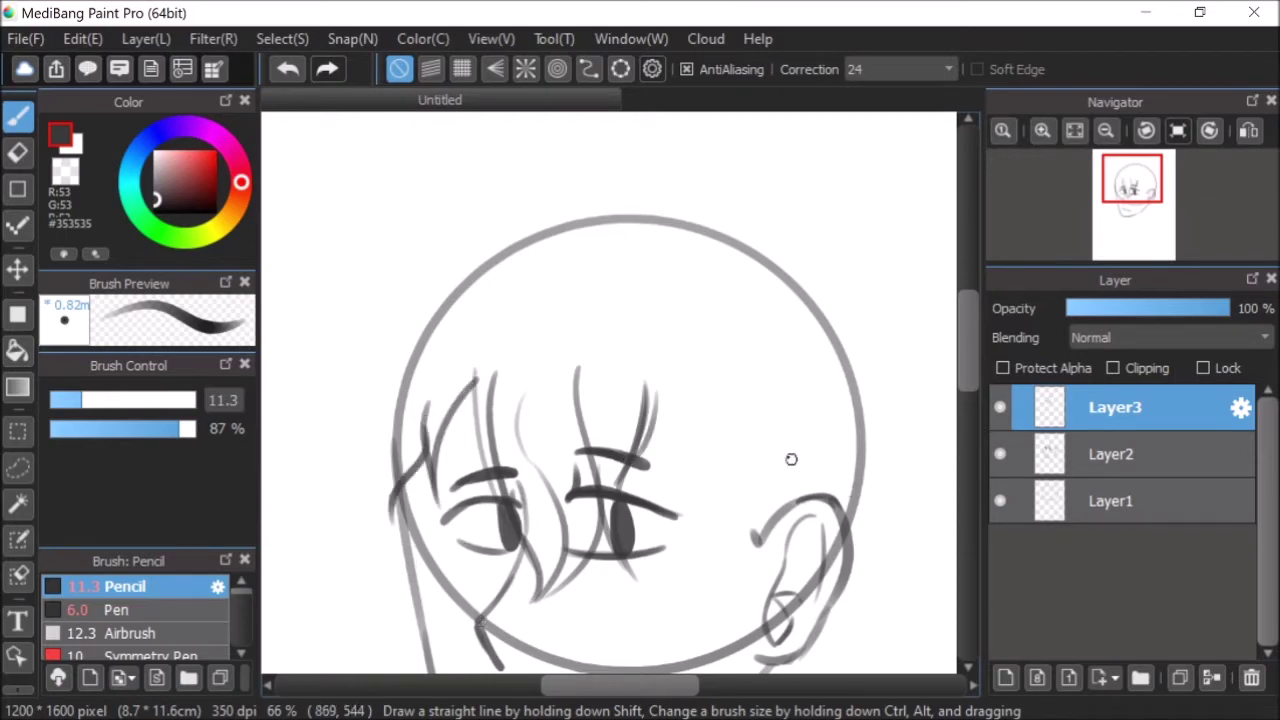
{"action": "left_click", "coordinate": [288, 68]}
{"action": "left_click_drag", "start_coordinate": [425, 444], "coordinate": [389, 494]}
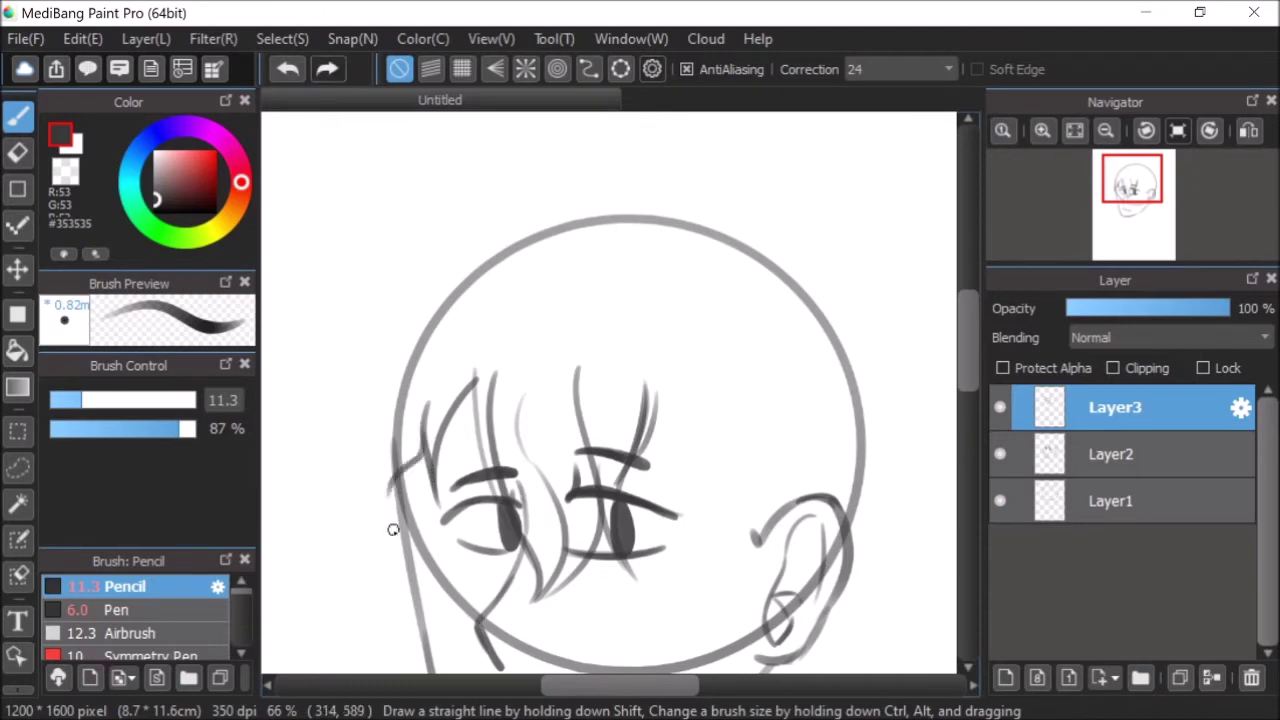
{"action": "key", "text": "ctrl+z"}
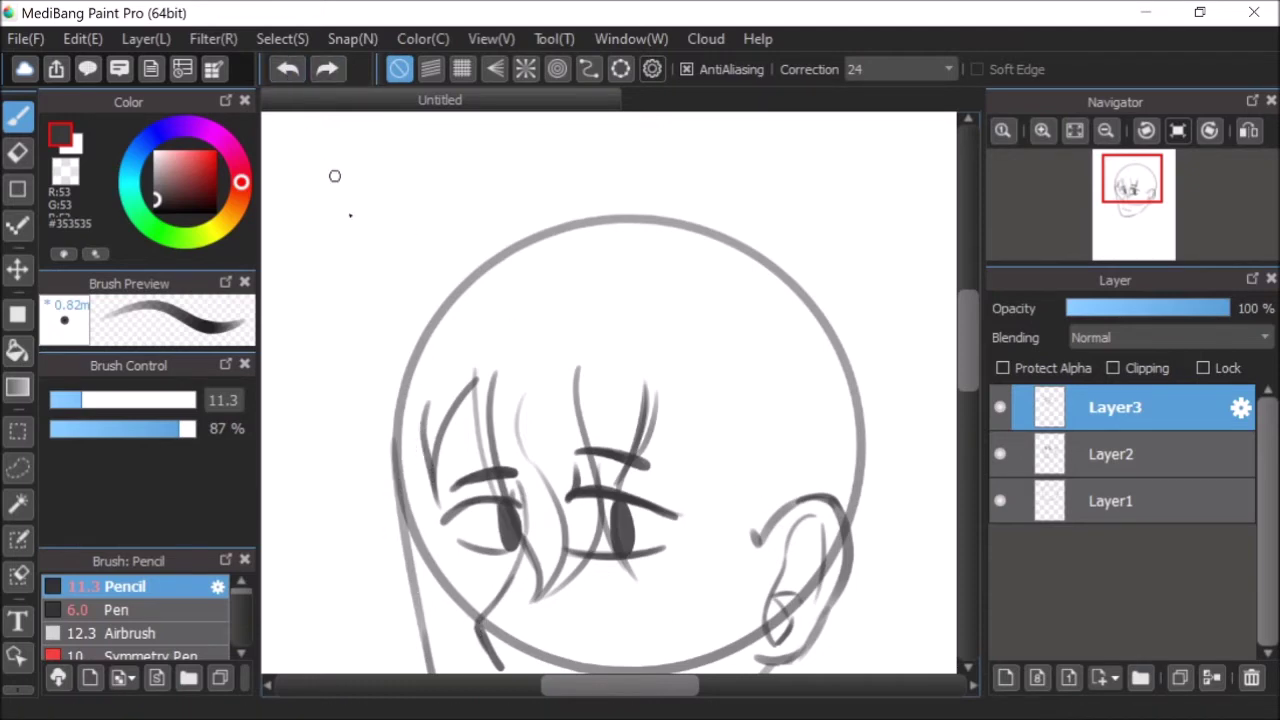
{"action": "mouse_move", "coordinate": [423, 409]}
{"action": "left_mouse_down"}
{"action": "mouse_move", "coordinate": [421, 459]}
{"action": "mouse_move", "coordinate": [394, 519]}
{"action": "mouse_move", "coordinate": [401, 448]}
{"action": "mouse_move", "coordinate": [408, 490]}
{"action": "mouse_move", "coordinate": [385, 523]}
{"action": "left_mouse_up"}
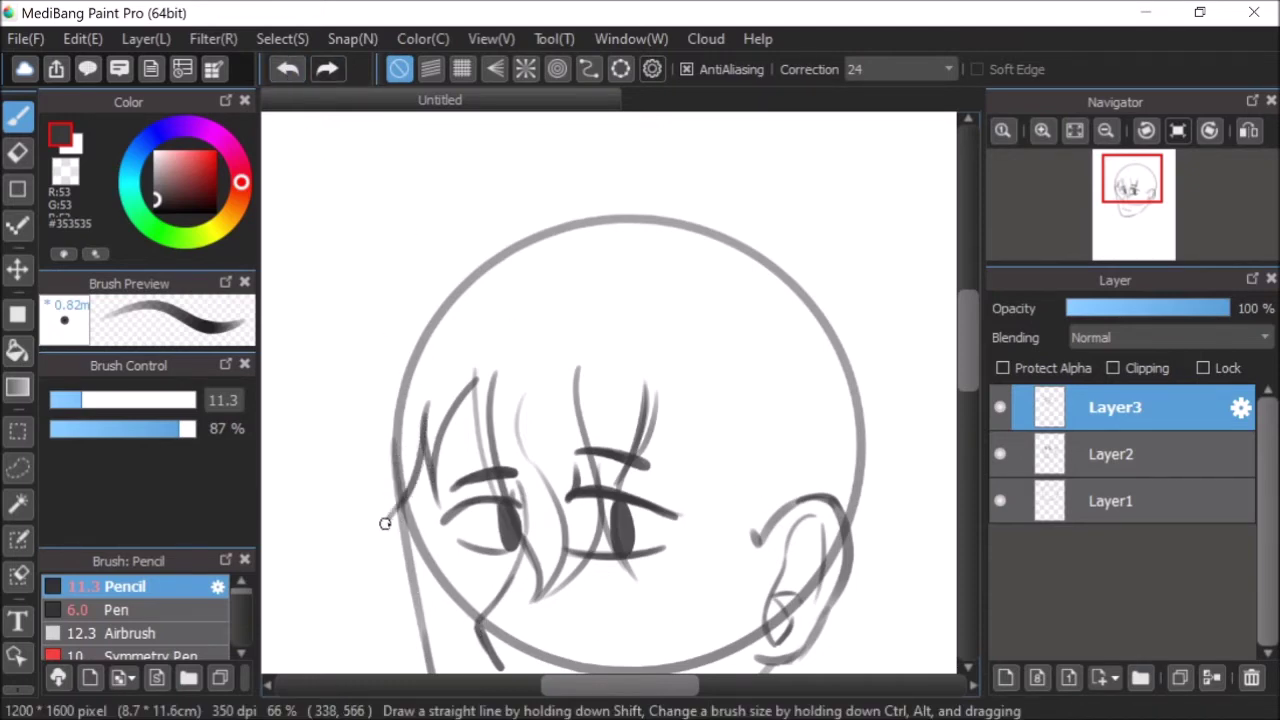
- With the view flipped horizontally, draw jagged hair strands from the fringe to the front of the ear, then restore the view
{"action": "scroll", "coordinate": [973, 344], "scroll_direction": "down", "scroll_amount": 2}
{"action": "left_click", "coordinate": [1249, 130]}
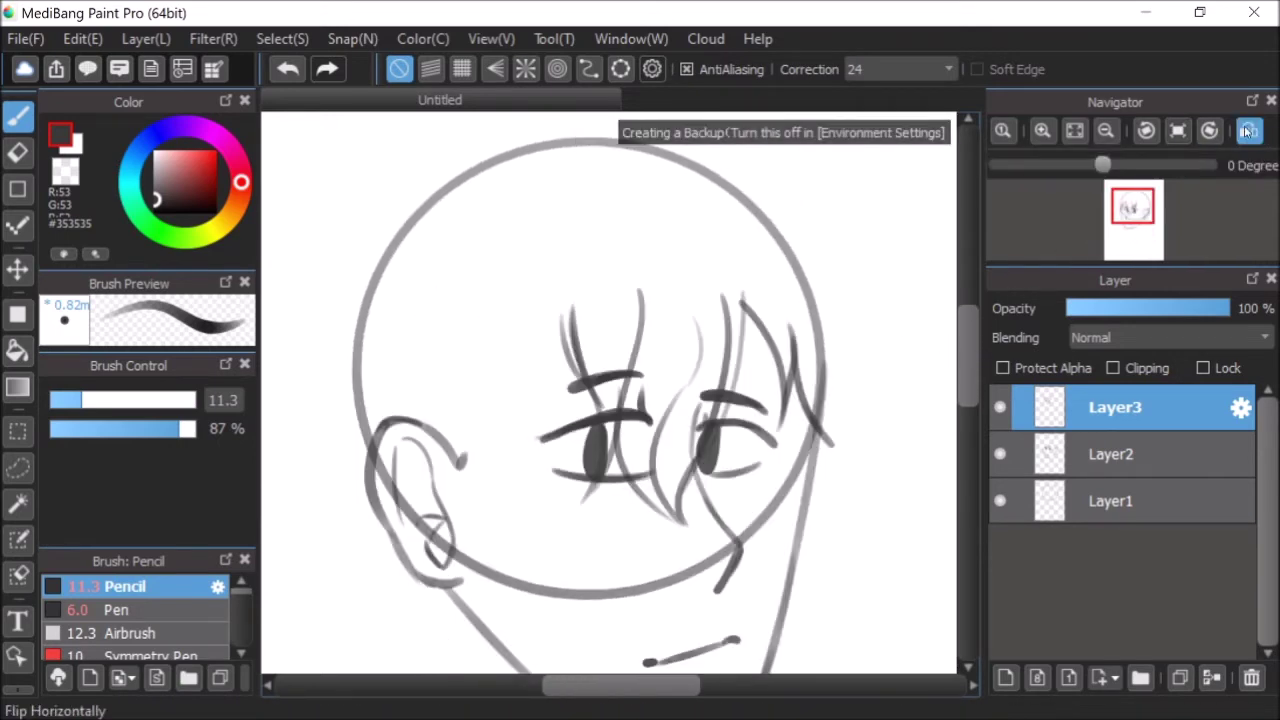
{"action": "mouse_move", "coordinate": [563, 338]}
{"action": "left_mouse_down"}
{"action": "mouse_move", "coordinate": [517, 409]}
{"action": "mouse_move", "coordinate": [508, 488]}
{"action": "left_mouse_up"}
{"action": "left_click_drag", "start_coordinate": [497, 378], "coordinate": [510, 490]}
{"action": "left_click_drag", "start_coordinate": [491, 380], "coordinate": [510, 555]}
{"action": "mouse_move", "coordinate": [426, 404]}
{"action": "left_mouse_down"}
{"action": "mouse_move", "coordinate": [434, 442]}
{"action": "mouse_move", "coordinate": [503, 555]}
{"action": "left_mouse_up"}
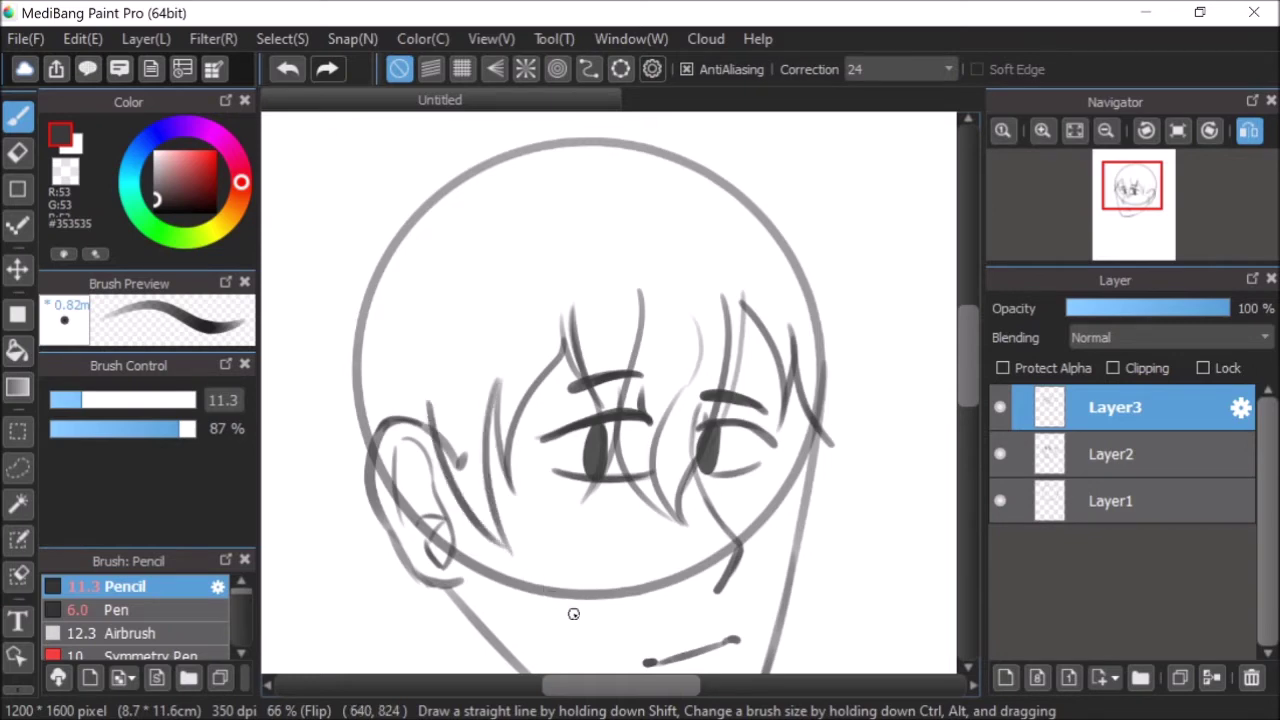
{"action": "left_click", "coordinate": [287, 68]}
{"action": "mouse_move", "coordinate": [507, 552]}
{"action": "left_mouse_down"}
{"action": "mouse_move", "coordinate": [459, 441]}
{"action": "mouse_move", "coordinate": [454, 480]}
{"action": "mouse_move", "coordinate": [457, 399]}
{"action": "left_mouse_up"}
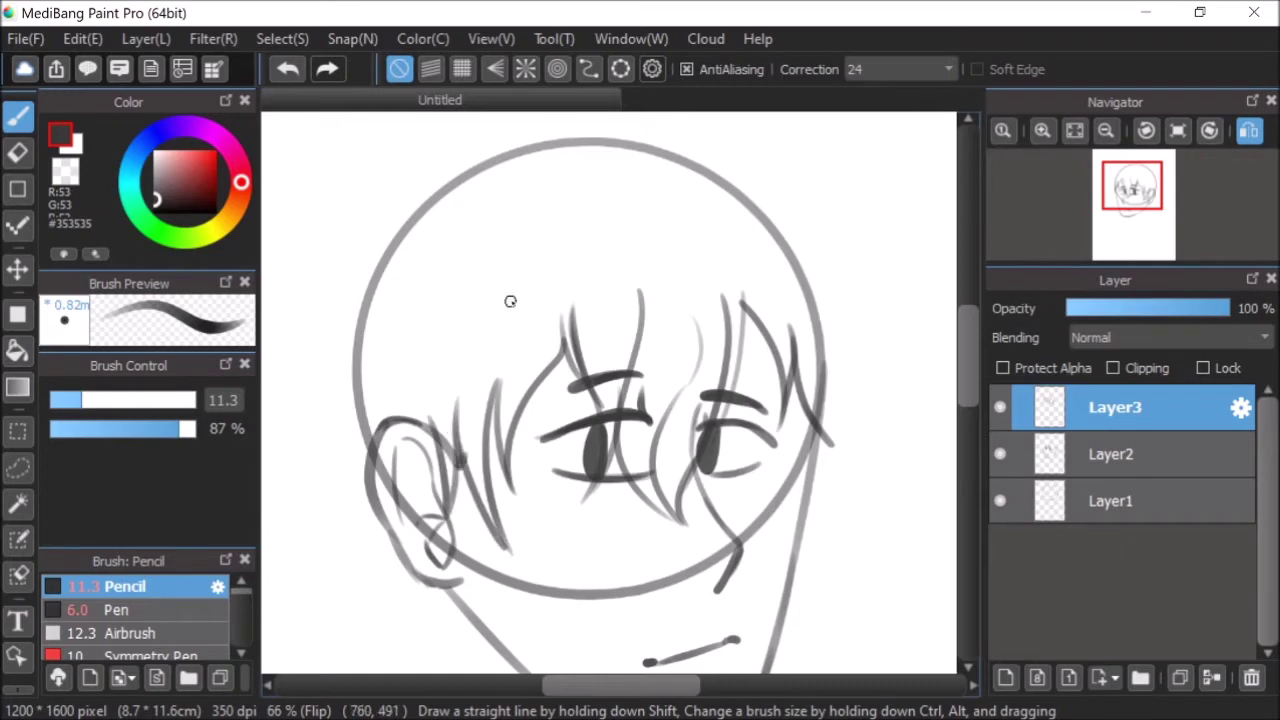
{"action": "left_click", "coordinate": [1249, 130]}
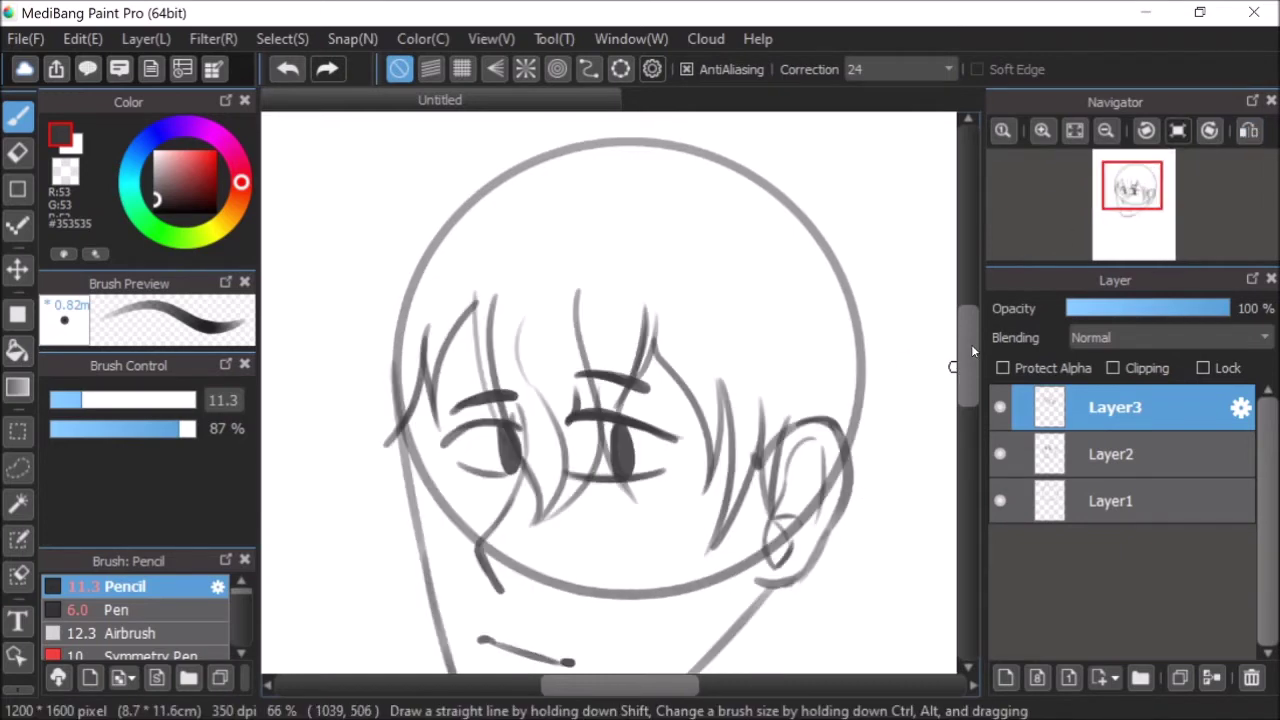
- Draw the hair's outer contour from the crown down past the far side of the head, ending in an outward-flicked tip
{"action": "left_click_drag", "start_coordinate": [971, 344], "coordinate": [967, 330]}
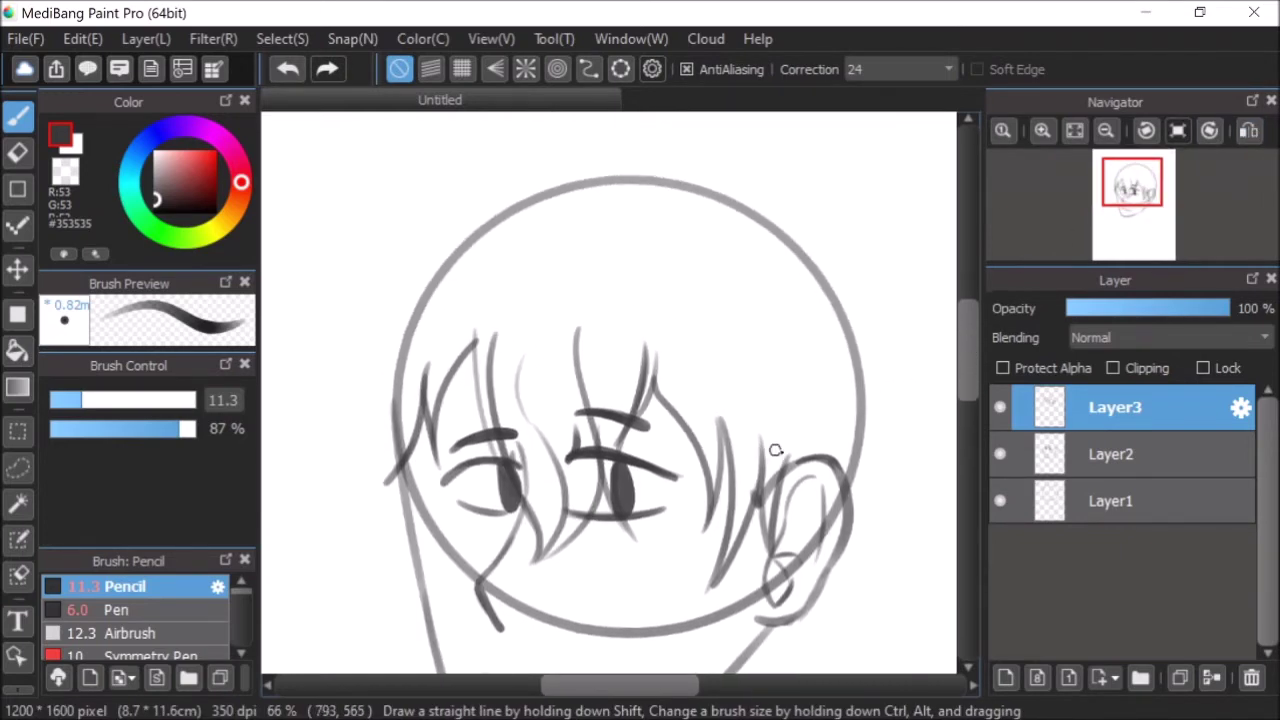
{"action": "left_click_drag", "start_coordinate": [968, 337], "coordinate": [967, 322]}
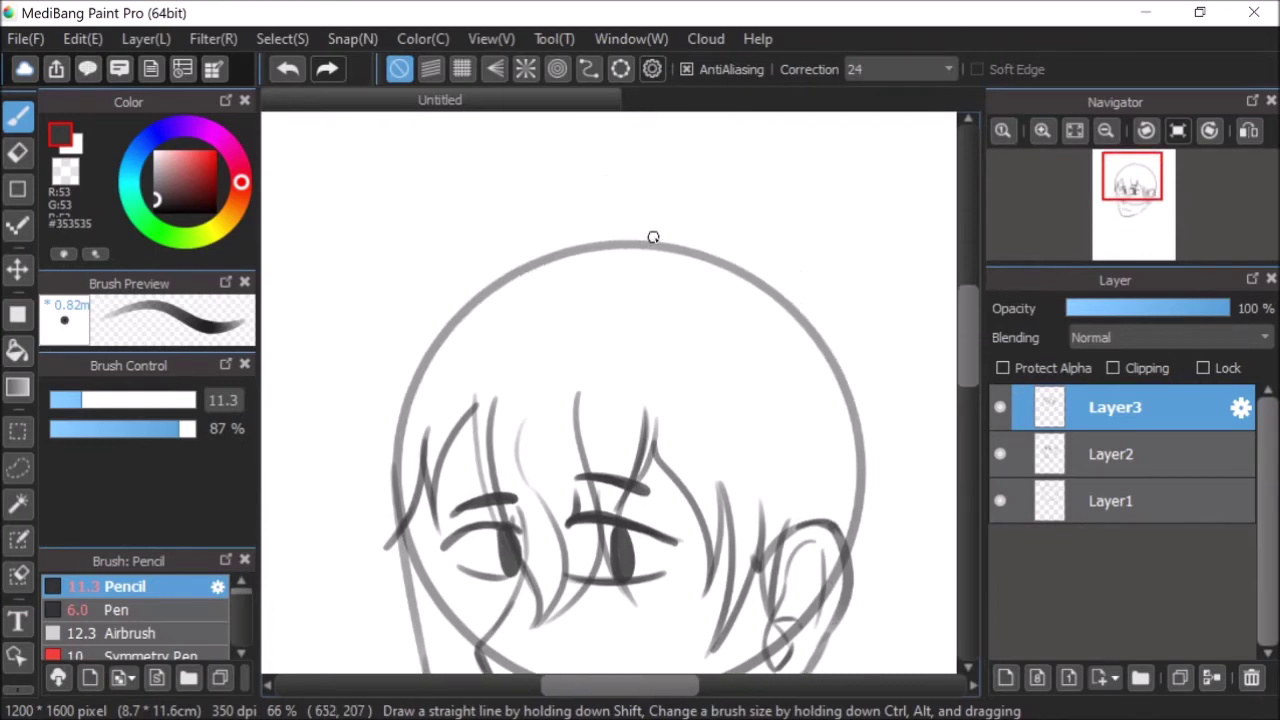
{"action": "mouse_move", "coordinate": [659, 245]}
{"action": "left_mouse_down"}
{"action": "mouse_move", "coordinate": [618, 236]}
{"action": "mouse_move", "coordinate": [366, 377]}
{"action": "left_mouse_up"}
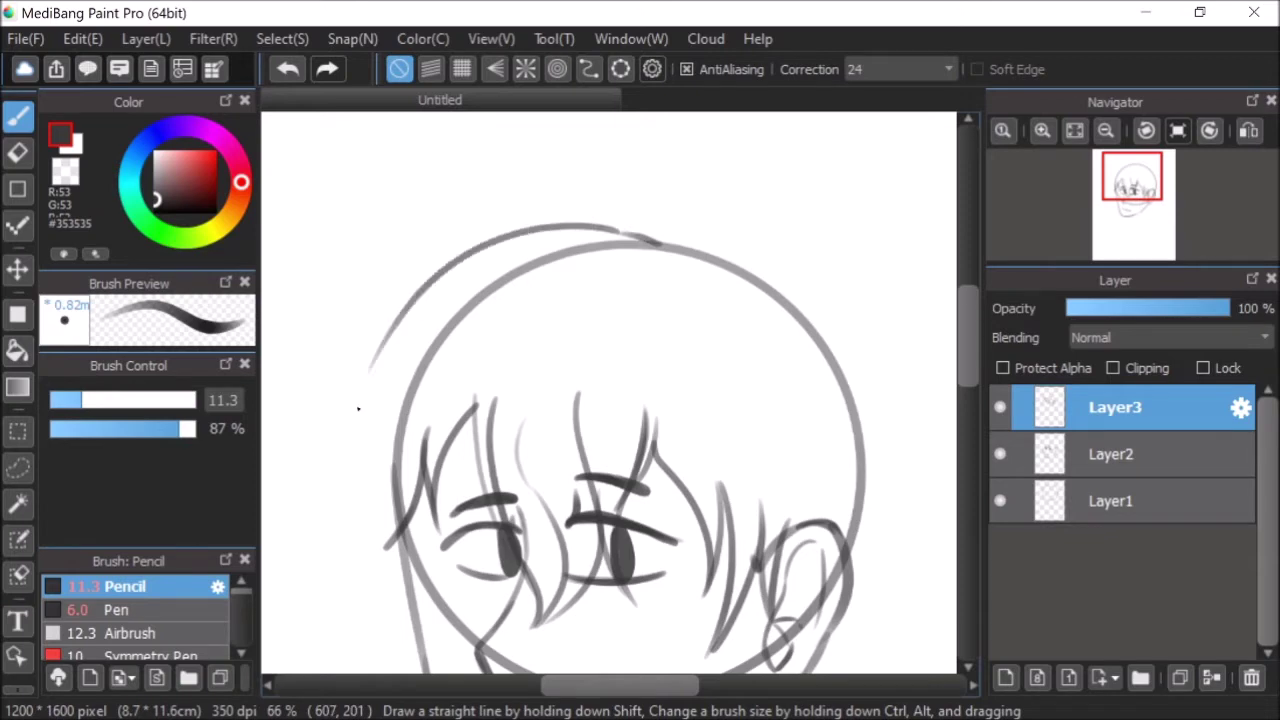
{"action": "key", "text": "ctrl+z"}
{"action": "mouse_move", "coordinate": [697, 237]}
{"action": "left_mouse_down"}
{"action": "mouse_move", "coordinate": [640, 214]}
{"action": "mouse_move", "coordinate": [395, 380]}
{"action": "mouse_move", "coordinate": [409, 346]}
{"action": "mouse_move", "coordinate": [300, 514]}
{"action": "mouse_move", "coordinate": [356, 470]}
{"action": "left_mouse_up"}
- Draw curved, pointed strands hanging below the flicked tip along the far cheek
{"action": "scroll", "coordinate": [975, 339], "scroll_direction": "down", "scroll_amount": 3}
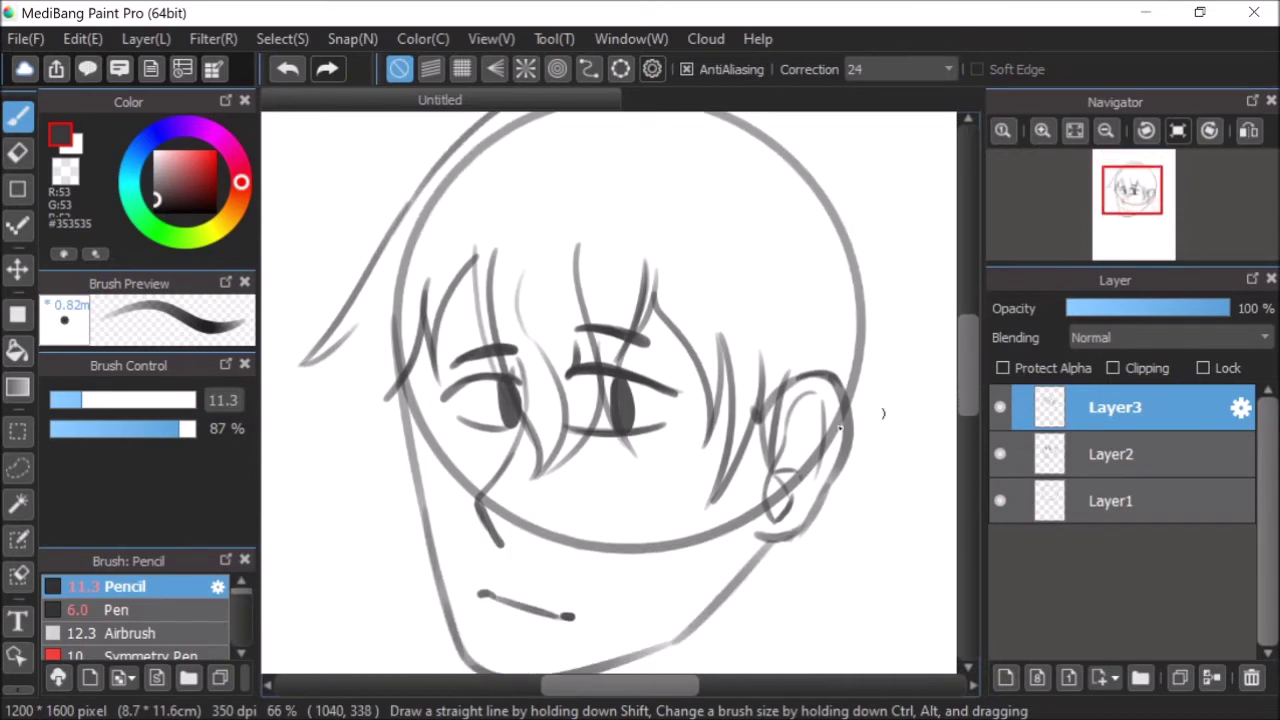
{"action": "left_click_drag", "start_coordinate": [349, 363], "coordinate": [392, 497]}
{"action": "mouse_move", "coordinate": [361, 388]}
{"action": "left_mouse_down"}
{"action": "mouse_move", "coordinate": [390, 523]}
{"action": "mouse_move", "coordinate": [395, 455]}
{"action": "mouse_move", "coordinate": [436, 578]}
{"action": "left_mouse_up"}
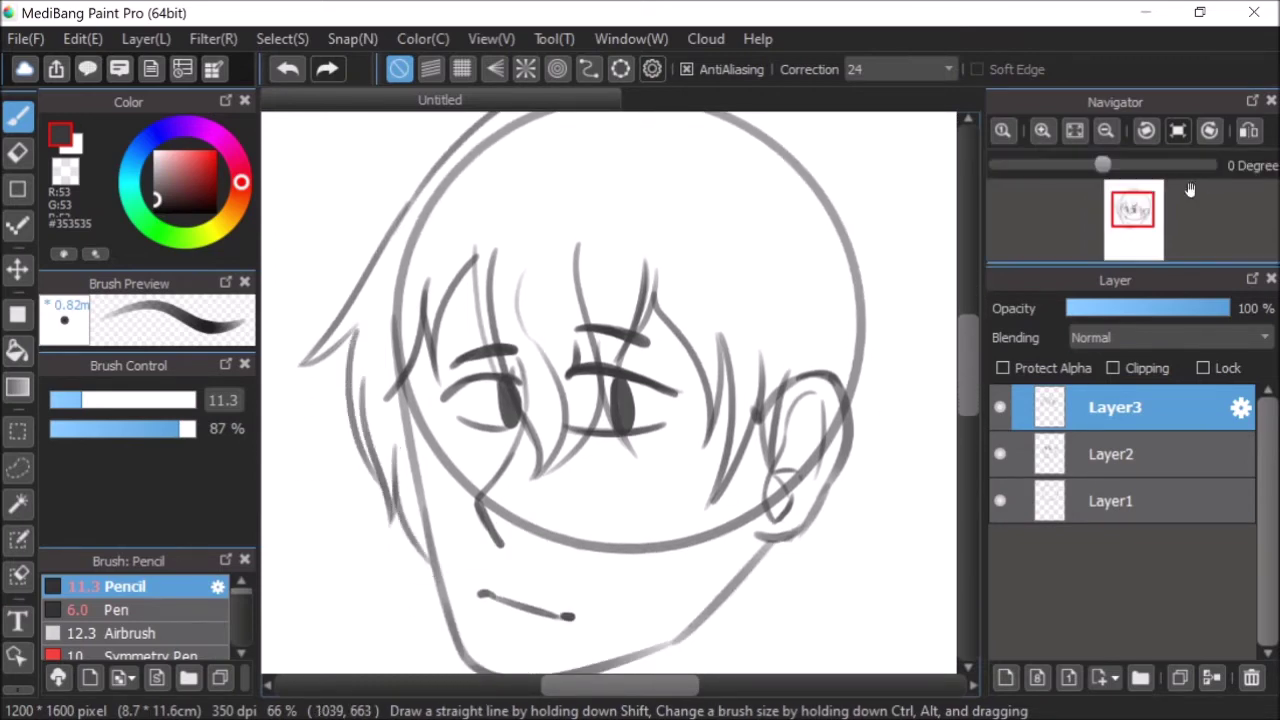
- With the view flipped horizontally, draw the hair's outer contour from the crown down the back of the head to behind the ear
{"action": "left_click", "coordinate": [1249, 130]}
{"action": "scroll", "coordinate": [965, 365], "scroll_direction": "up", "scroll_amount": 2}
{"action": "mouse_move", "coordinate": [575, 158]}
{"action": "left_mouse_down"}
{"action": "mouse_move", "coordinate": [483, 180]}
{"action": "mouse_move", "coordinate": [409, 220]}
{"action": "mouse_move", "coordinate": [360, 289]}
{"action": "mouse_move", "coordinate": [324, 525]}
{"action": "mouse_move", "coordinate": [337, 452]}
{"action": "mouse_move", "coordinate": [366, 636]}
{"action": "left_mouse_up"}
- Draw pointed nape strands from below the ear to the jaw, redrawing the inner stroke, and restore the view
{"action": "scroll", "coordinate": [968, 343], "scroll_direction": "down", "scroll_amount": 5}
{"action": "mouse_move", "coordinate": [381, 386]}
{"action": "left_mouse_down"}
{"action": "mouse_move", "coordinate": [487, 549]}
{"action": "mouse_move", "coordinate": [468, 402]}
{"action": "mouse_move", "coordinate": [505, 488]}
{"action": "left_mouse_up"}
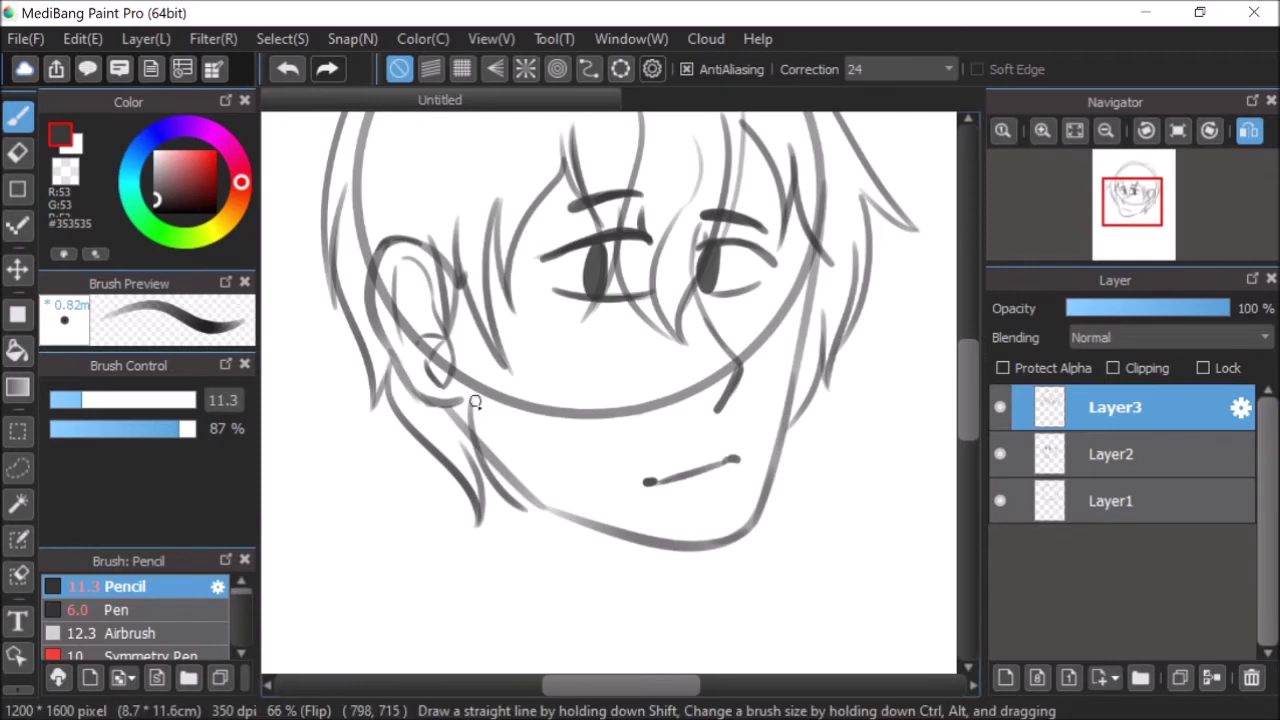
{"action": "left_click", "coordinate": [288, 68]}
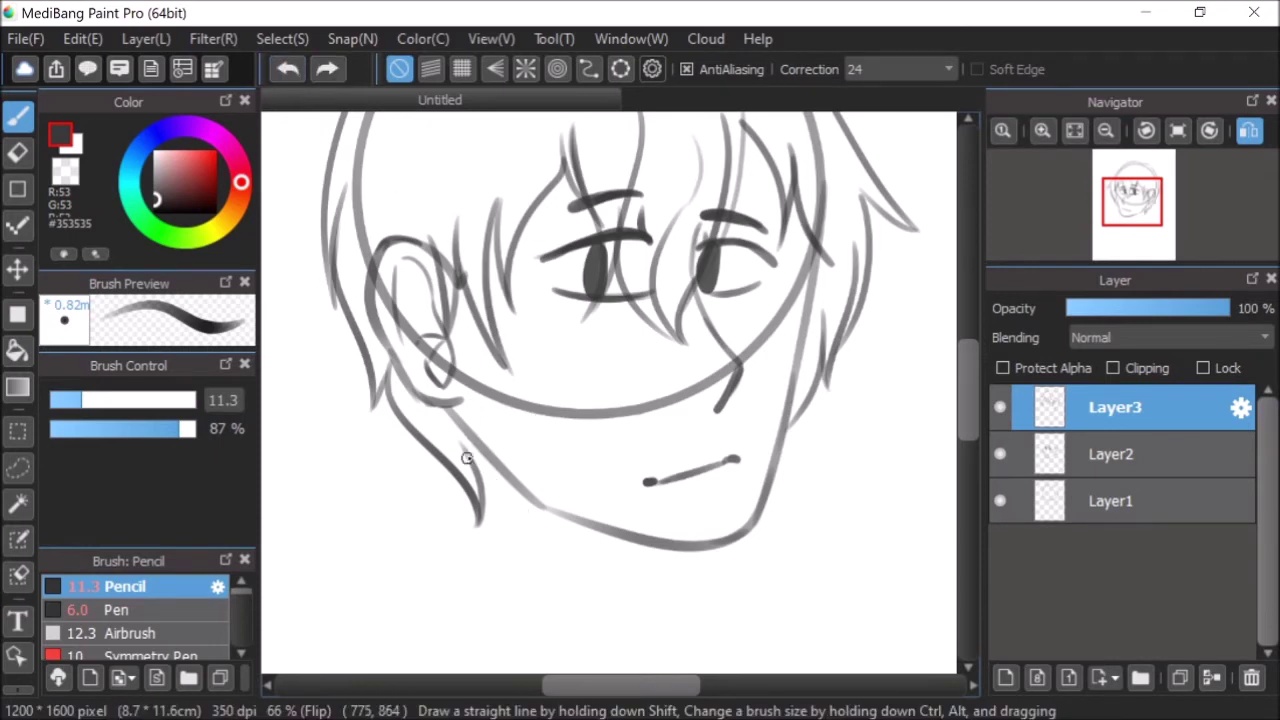
{"action": "left_click_drag", "start_coordinate": [463, 441], "coordinate": [546, 500]}
{"action": "left_click", "coordinate": [1249, 130]}
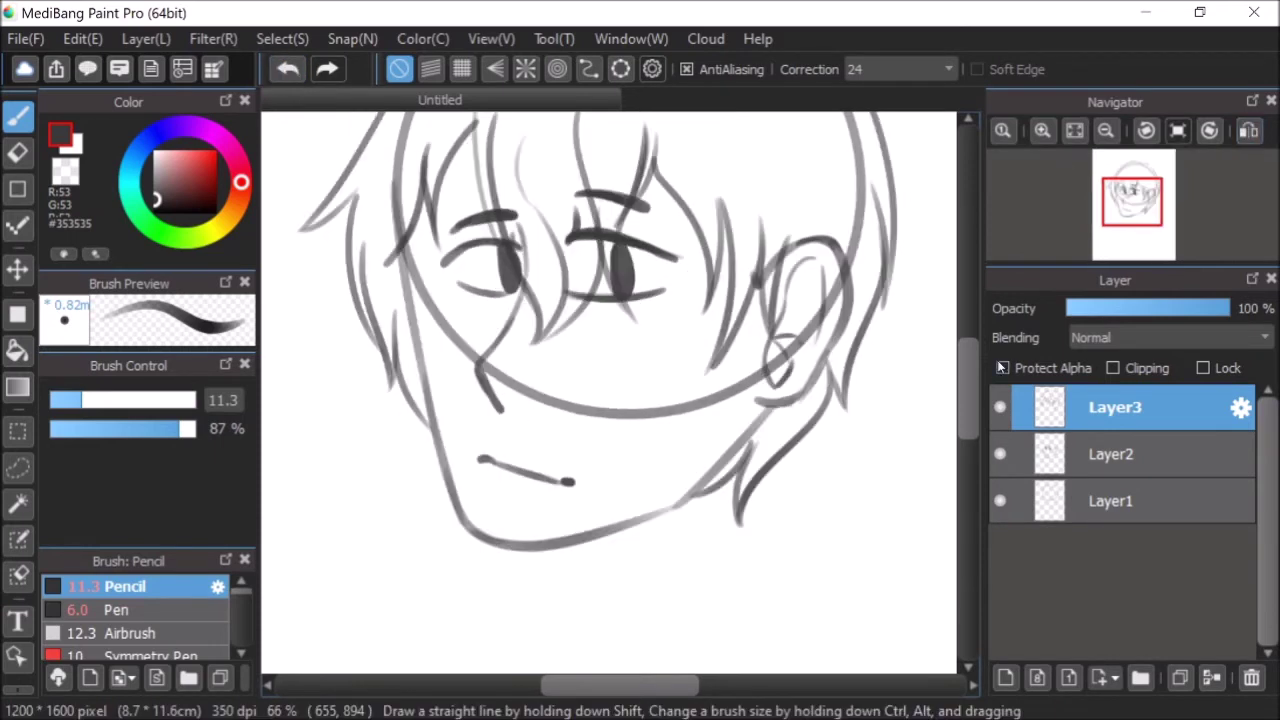
- Connect the hair contour across the crown with a slightly wavy stroke, undoing unsatisfactory attempts
{"action": "left_click_drag", "start_coordinate": [971, 392], "coordinate": [971, 349]}
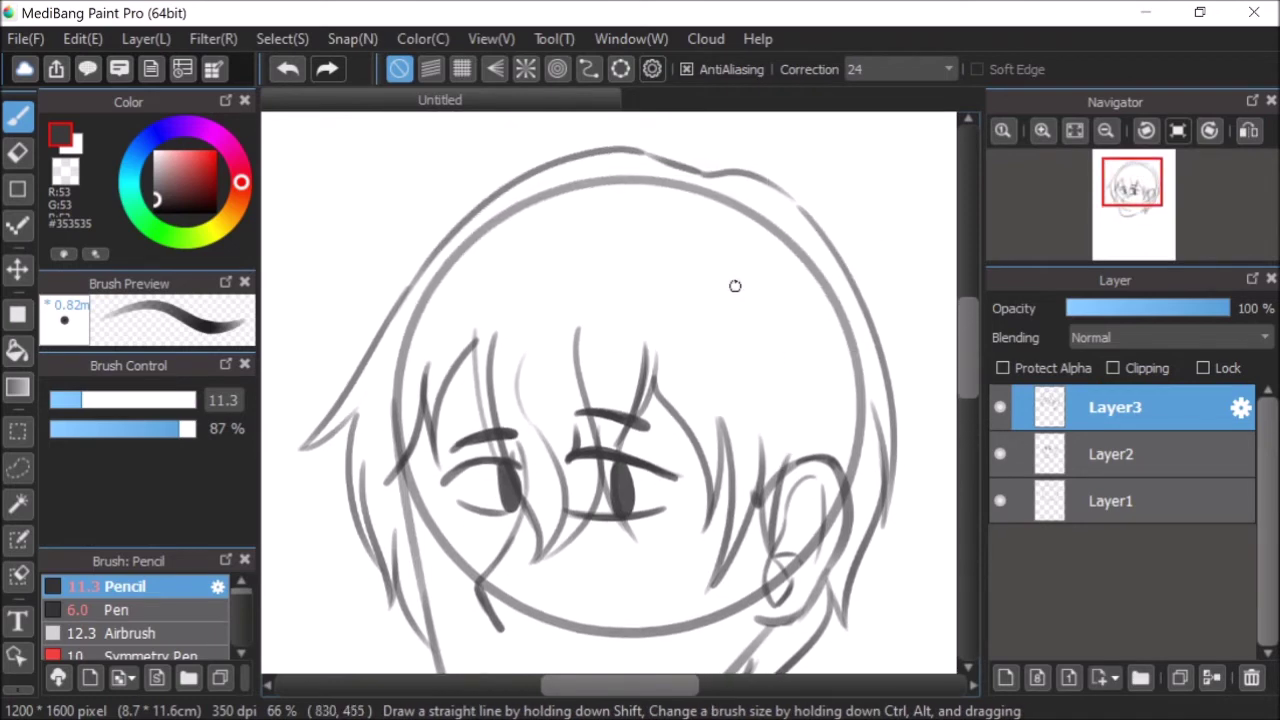
{"action": "mouse_move", "coordinate": [645, 152]}
{"action": "left_mouse_down"}
{"action": "mouse_move", "coordinate": [698, 187]}
{"action": "mouse_move", "coordinate": [631, 137]}
{"action": "mouse_move", "coordinate": [686, 164]}
{"action": "mouse_move", "coordinate": [752, 170]}
{"action": "left_mouse_up"}
{"action": "left_click", "coordinate": [287, 68]}
{"action": "key", "text": "ctrl+z"}
{"action": "key", "text": "ctrl+z"}
{"action": "scroll", "coordinate": [970, 340], "scroll_direction": "down", "scroll_amount": 3}
- Hide Layer1 with the guide circle, check Layer2's contents by toggling its visibility, and make Layer2 active
{"action": "left_click", "coordinate": [1001, 501]}
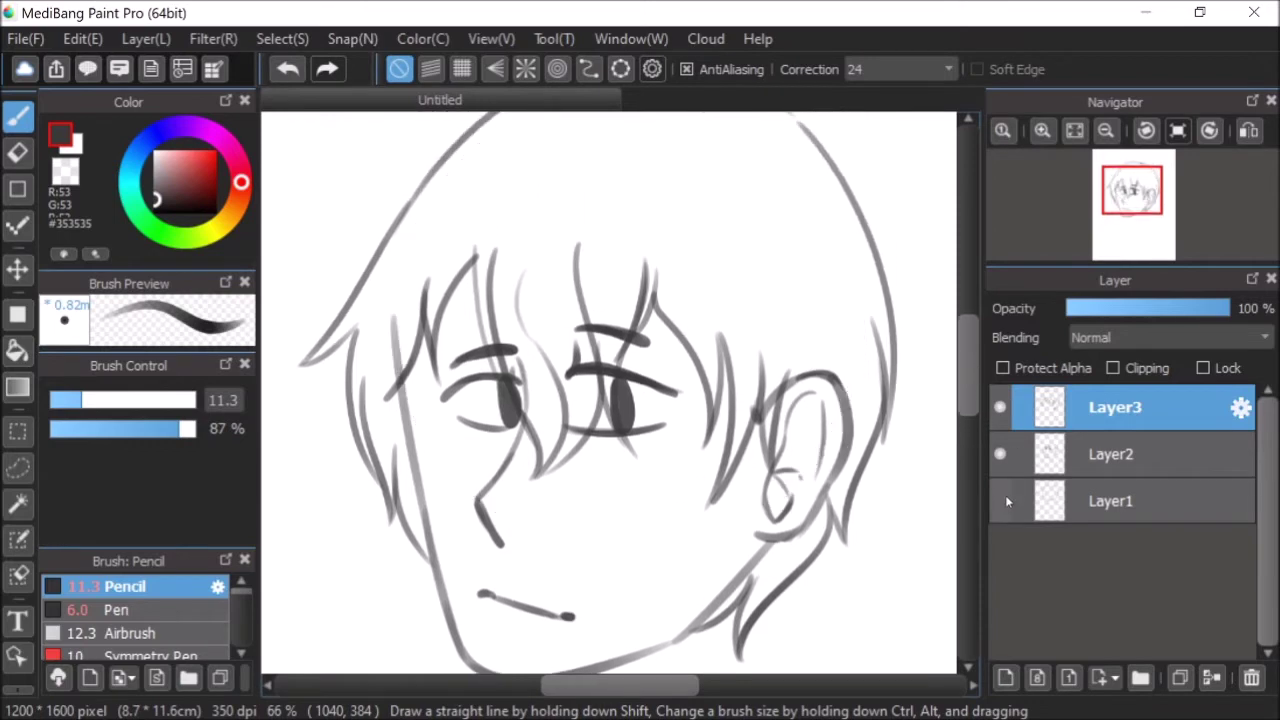
{"action": "left_click", "coordinate": [1001, 454]}
{"action": "left_click", "coordinate": [1002, 455]}
{"action": "left_click", "coordinate": [1014, 452]}
- Lasso the eyes, eyebrows and nose on Layer2 and widen them slightly with a transform
{"action": "left_click", "coordinate": [18, 467]}
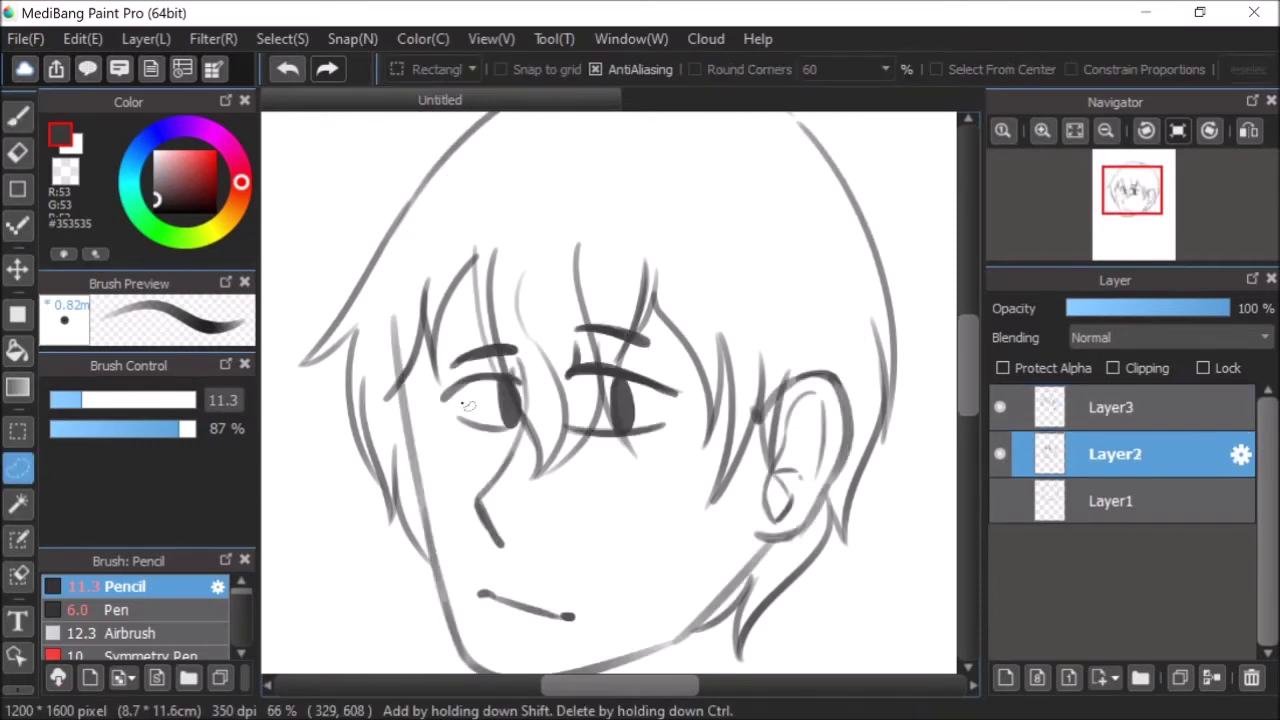
{"action": "mouse_move", "coordinate": [433, 355]}
{"action": "left_mouse_down"}
{"action": "mouse_move", "coordinate": [435, 416]}
{"action": "mouse_move", "coordinate": [468, 546]}
{"action": "mouse_move", "coordinate": [569, 550]}
{"action": "mouse_move", "coordinate": [684, 508]}
{"action": "mouse_move", "coordinate": [734, 403]}
{"action": "mouse_move", "coordinate": [630, 264]}
{"action": "left_mouse_up"}
{"action": "left_click", "coordinate": [282, 38]}
{"action": "left_click", "coordinate": [470, 316]}
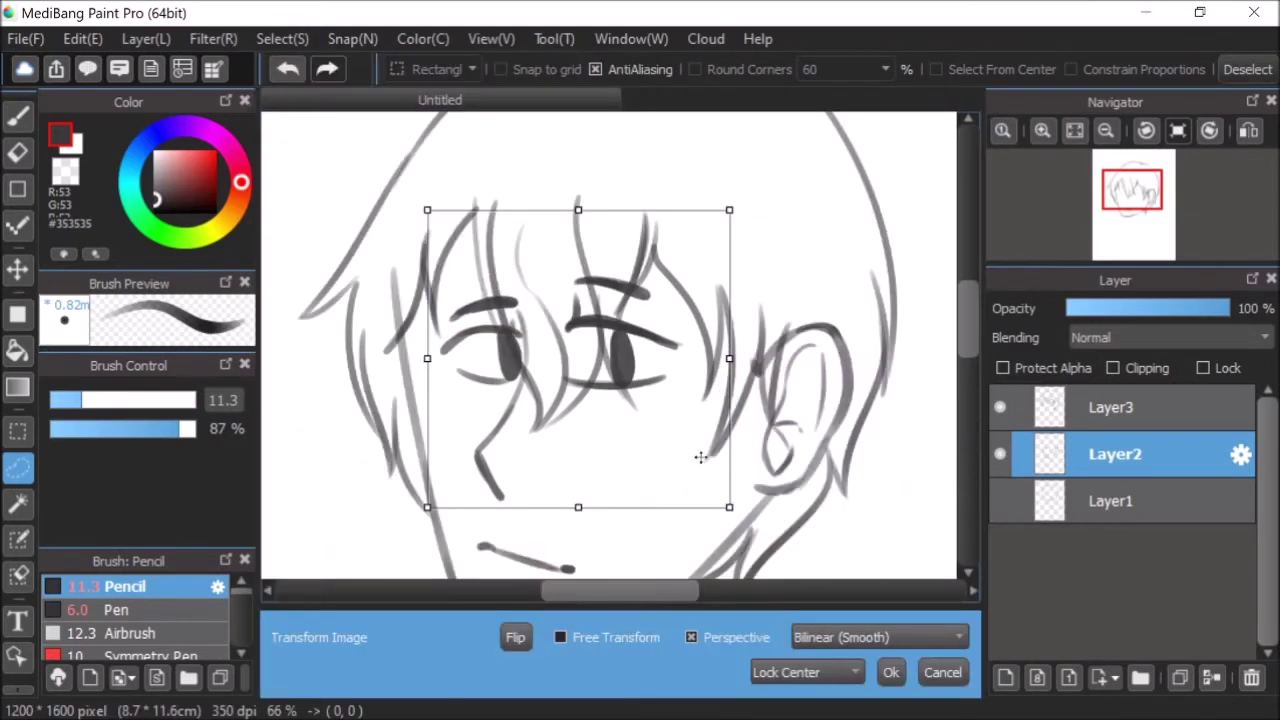
{"action": "left_click_drag", "start_coordinate": [733, 358], "coordinate": [739, 358]}
- Shift the selected facial features slightly toward the ear and down, check them in a flipped view, apply the transform and deselect
{"action": "left_click", "coordinate": [1074, 130]}
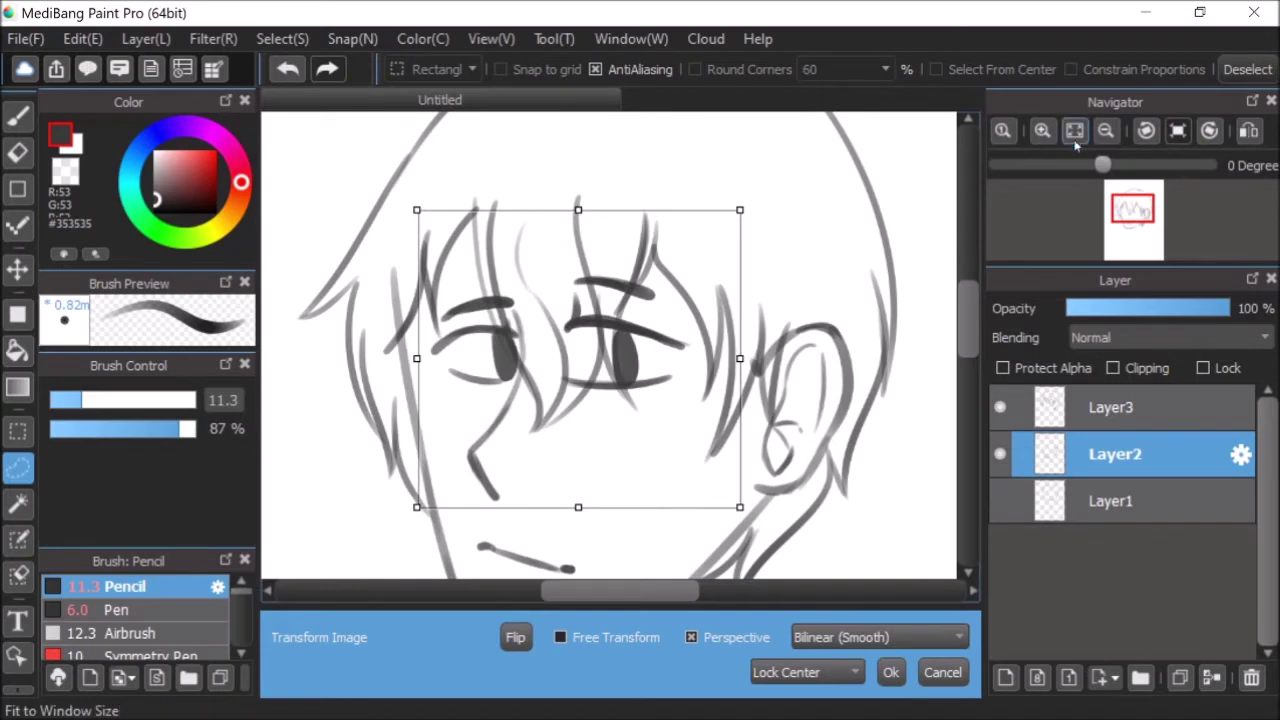
{"action": "scroll", "coordinate": [629, 289], "scroll_direction": "up", "scroll_amount": 2}
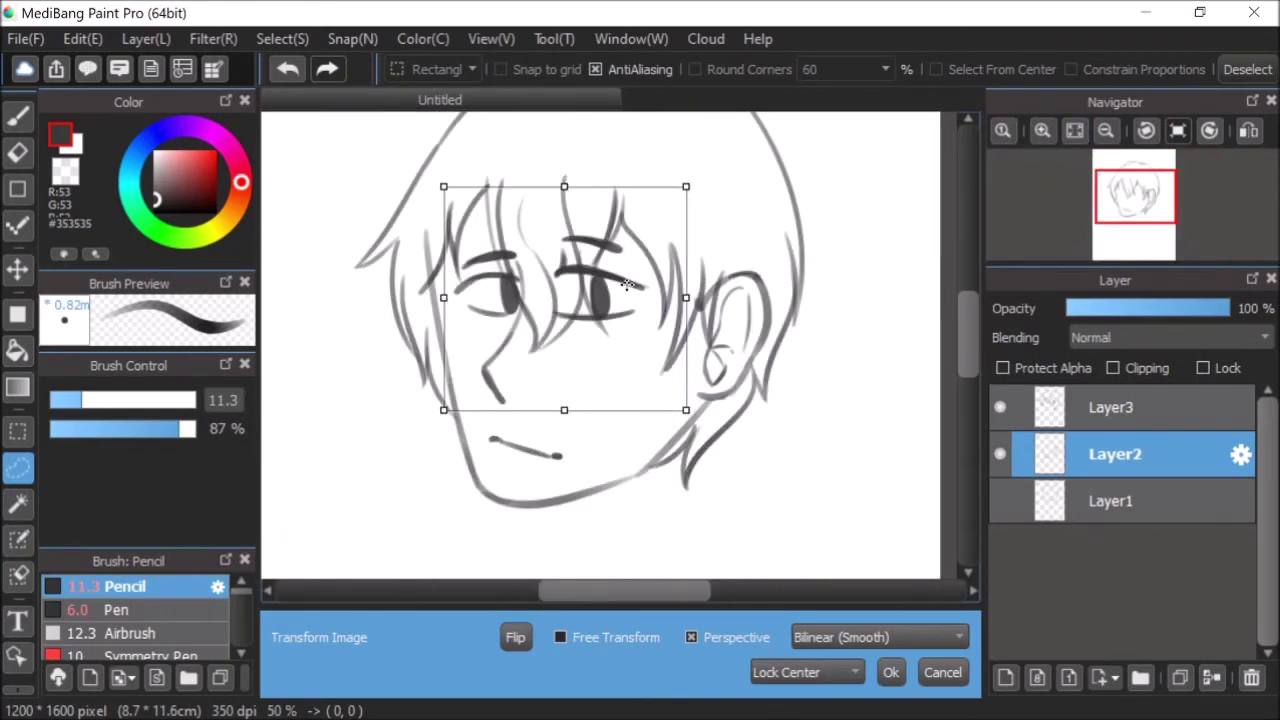
{"action": "mouse_move", "coordinate": [569, 364]}
{"action": "left_mouse_down"}
{"action": "mouse_move", "coordinate": [586, 366]}
{"action": "mouse_move", "coordinate": [573, 367]}
{"action": "left_mouse_up"}
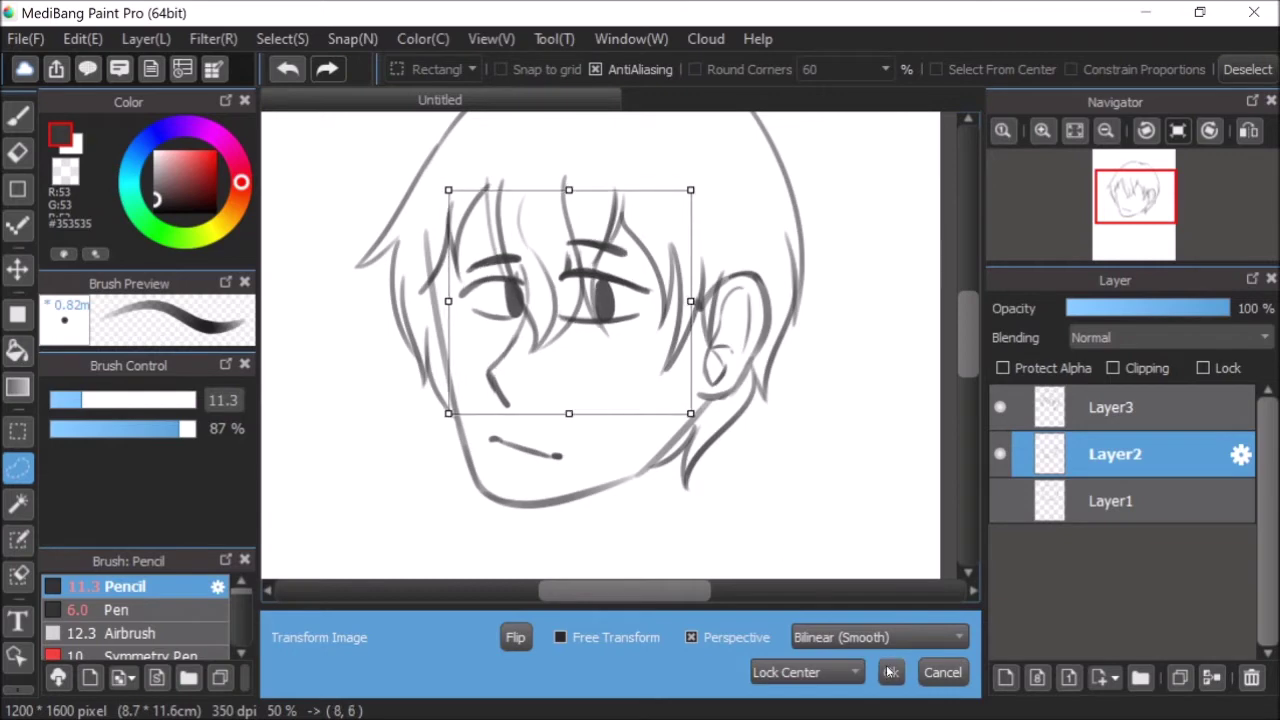
{"action": "left_click", "coordinate": [1240, 136]}
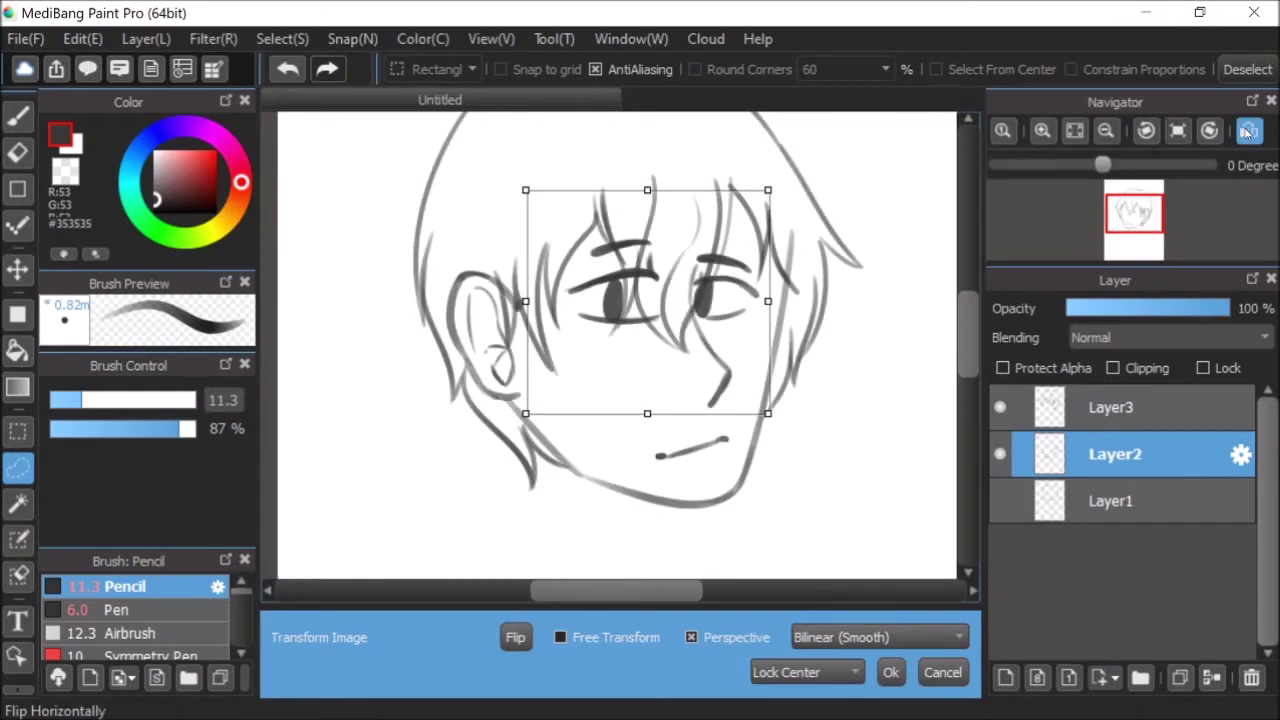
{"action": "left_click", "coordinate": [1240, 136]}
{"action": "left_click", "coordinate": [891, 672]}
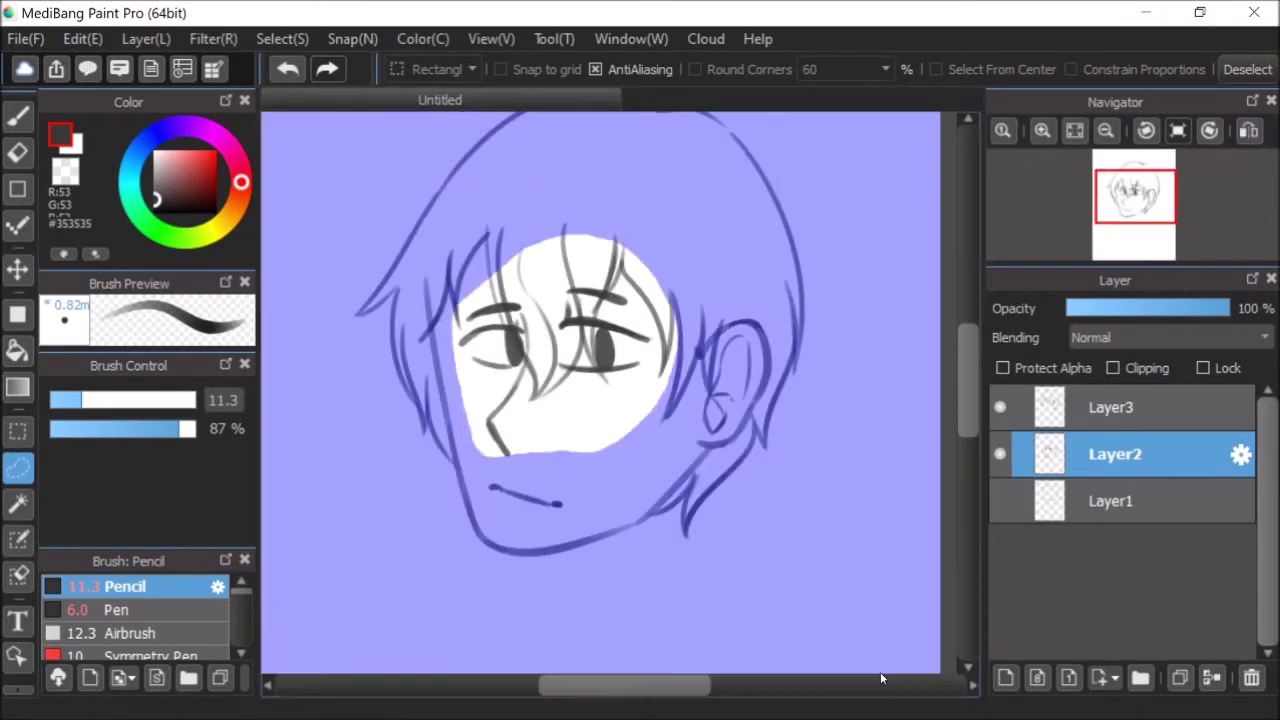
{"action": "left_click", "coordinate": [727, 531]}
- Erase the upper end of the far face outline beside the temple hair, using an eraser size of 42
{"action": "scroll", "coordinate": [574, 390], "scroll_direction": "down", "scroll_amount": 2}
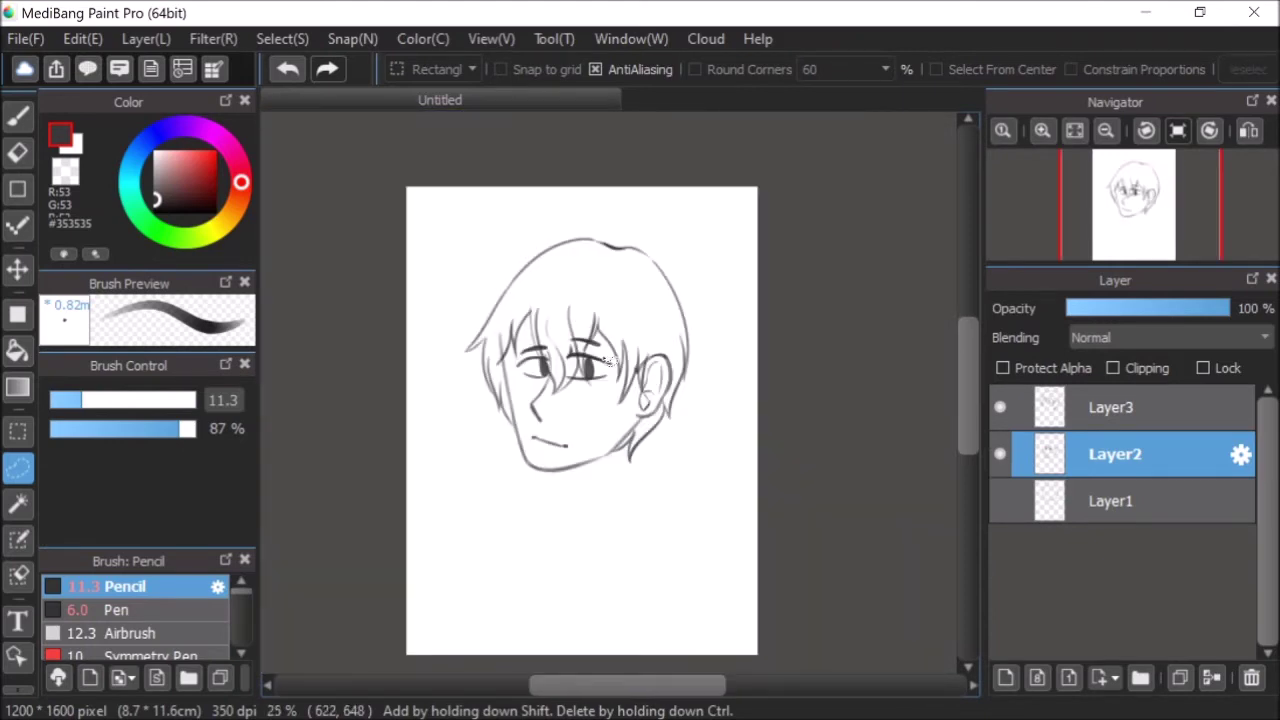
{"action": "scroll", "coordinate": [610, 360], "scroll_direction": "up", "scroll_amount": 1}
{"action": "left_click", "coordinate": [17, 115]}
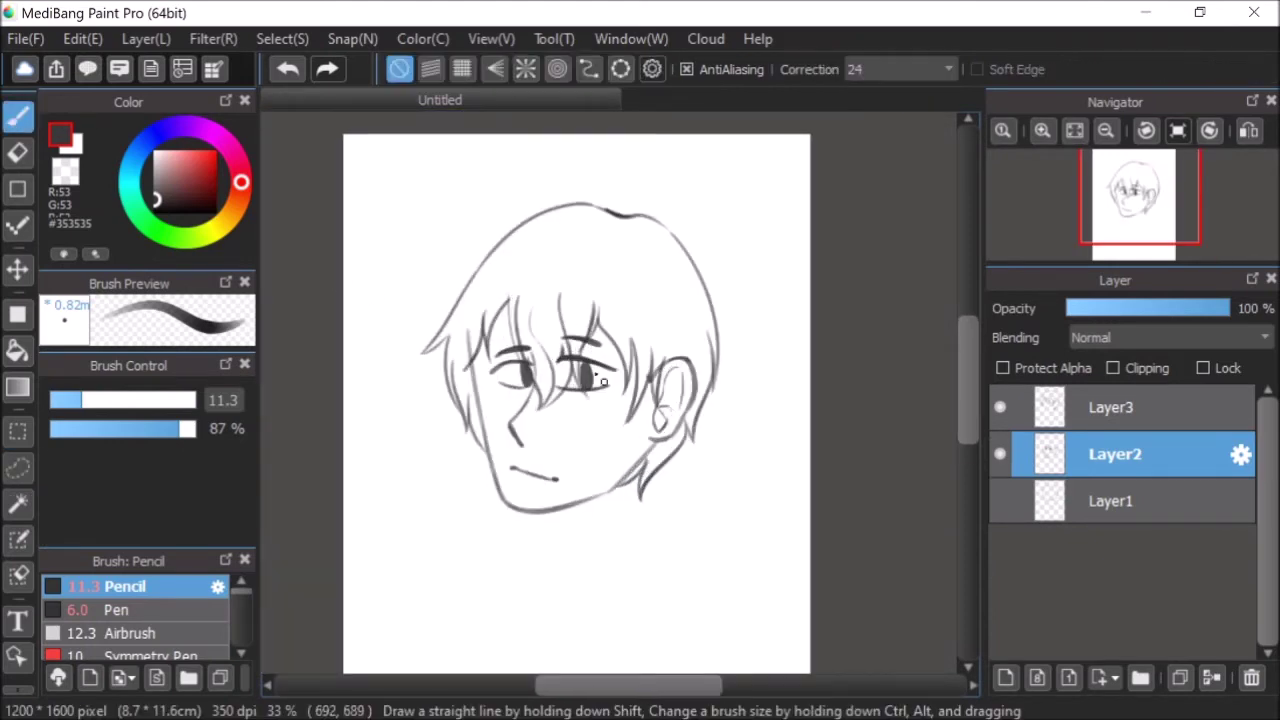
{"action": "scroll", "coordinate": [556, 338], "scroll_direction": "up", "scroll_amount": 1}
{"action": "left_click", "coordinate": [17, 152]}
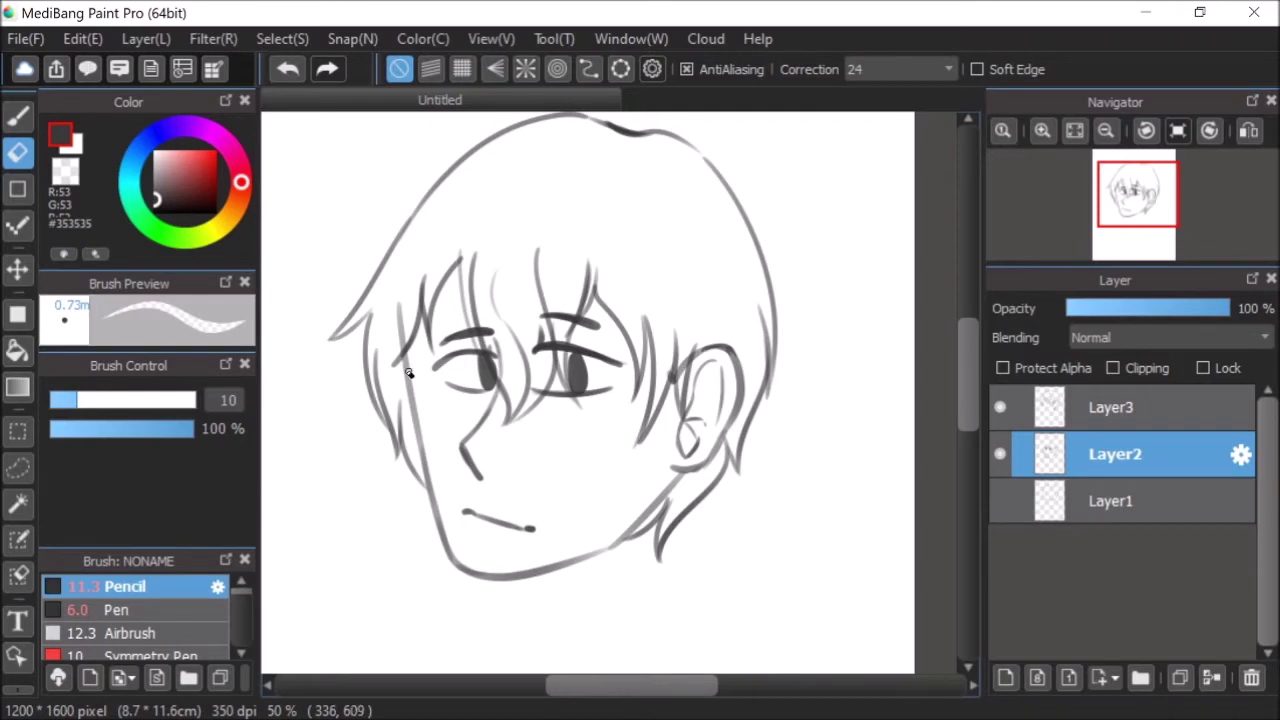
{"action": "left_click", "coordinate": [149, 401]}
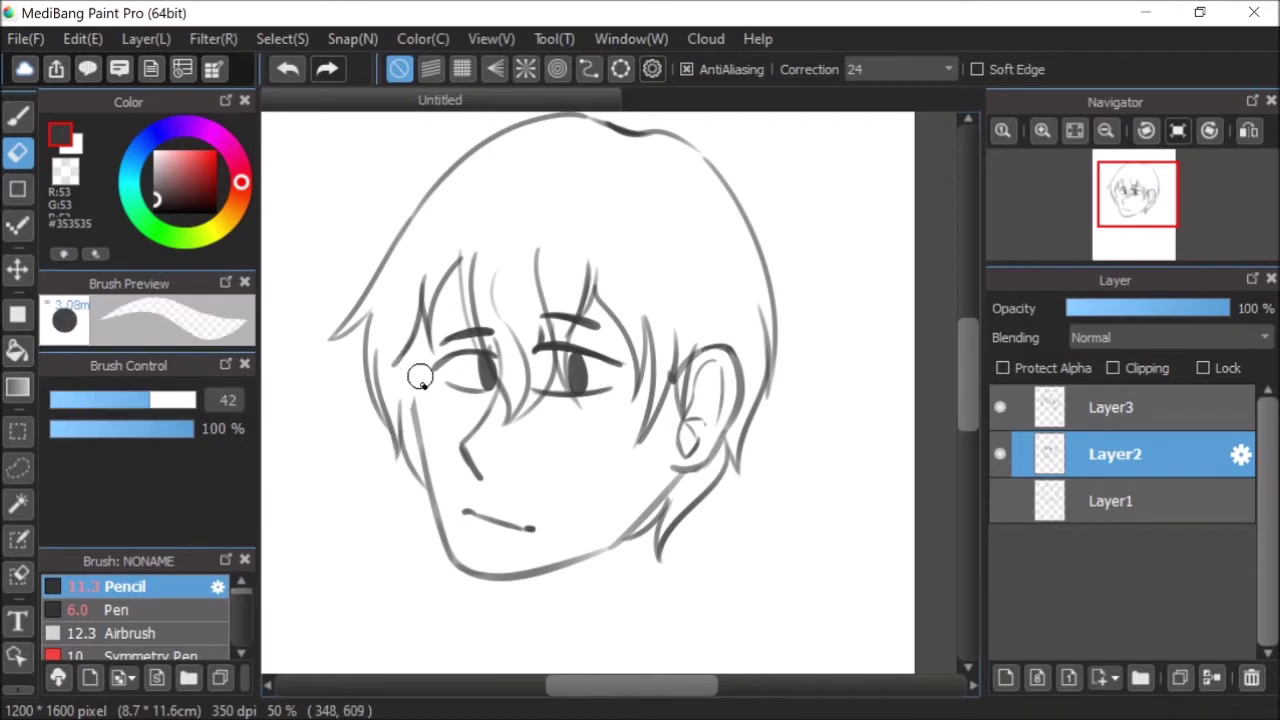
- Redraw the far face outline from the temple strand to the cheek, checking it in a flipped view and reworking the stroke
{"action": "left_click", "coordinate": [28, 117]}
{"action": "left_click_drag", "start_coordinate": [405, 358], "coordinate": [420, 436]}
{"action": "left_click", "coordinate": [287, 68]}
{"action": "left_click_drag", "start_coordinate": [405, 356], "coordinate": [420, 437]}
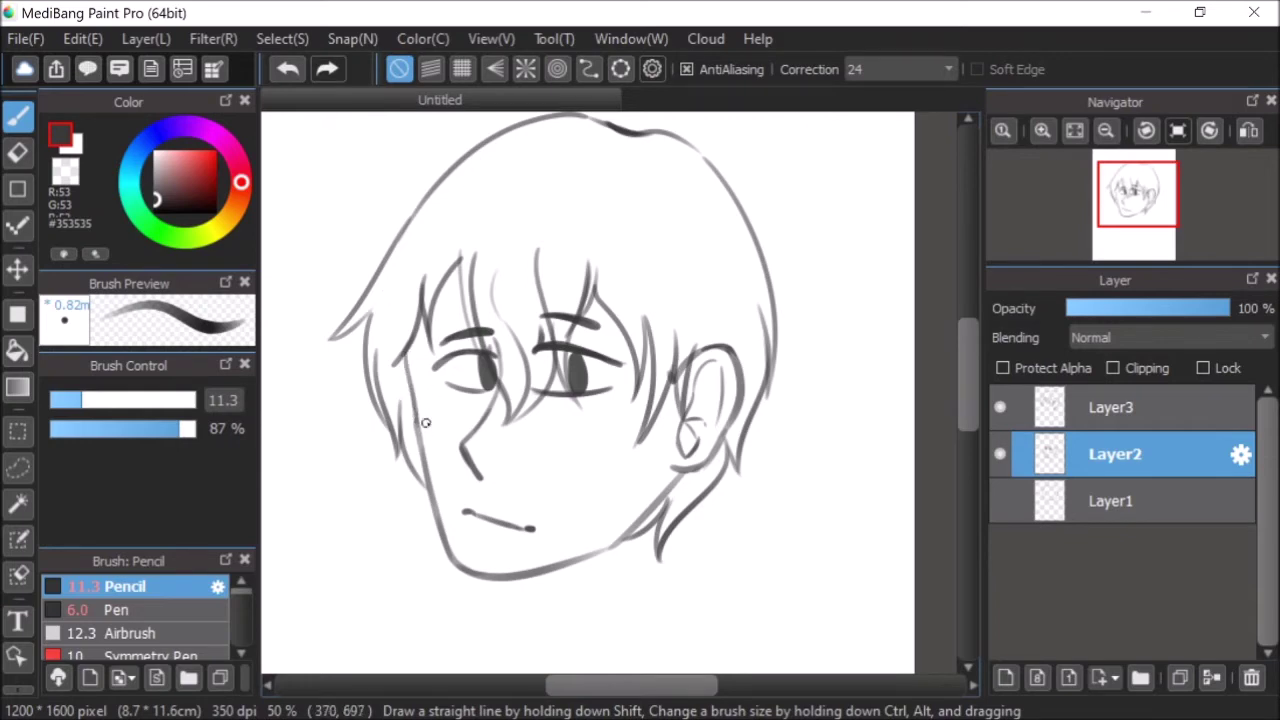
{"action": "left_click", "coordinate": [1250, 133]}
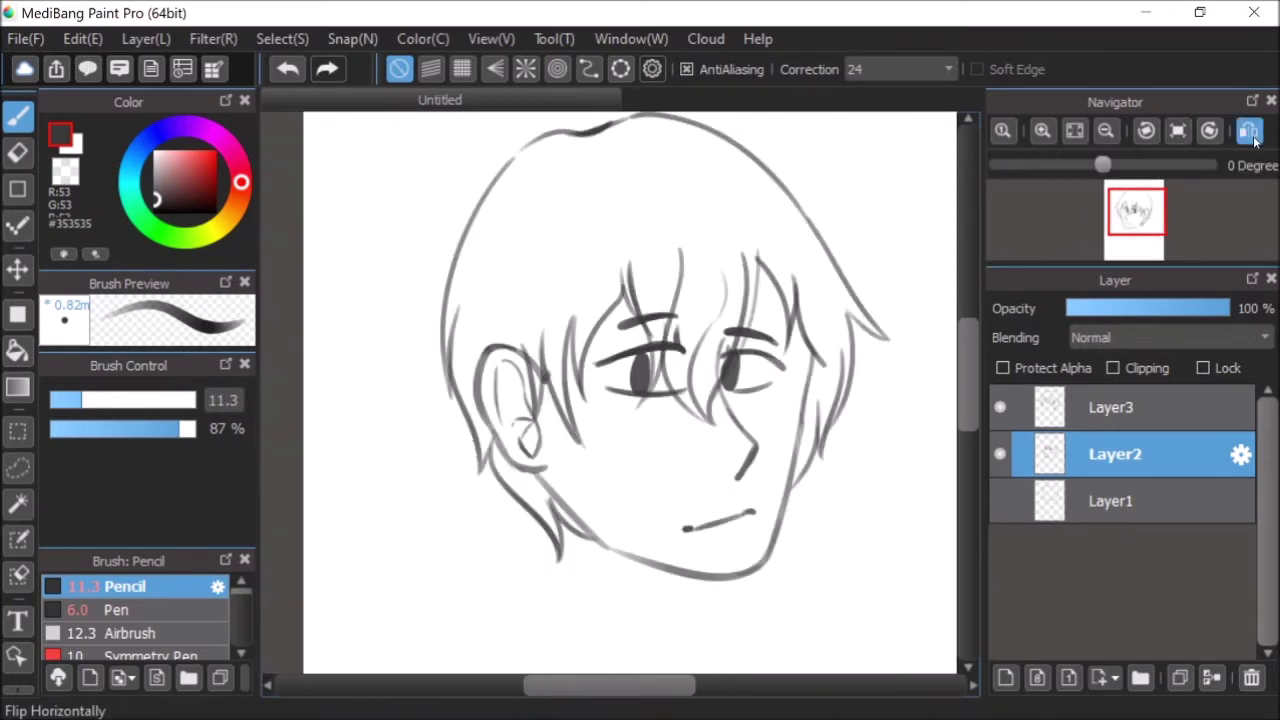
{"action": "left_click", "coordinate": [1250, 133]}
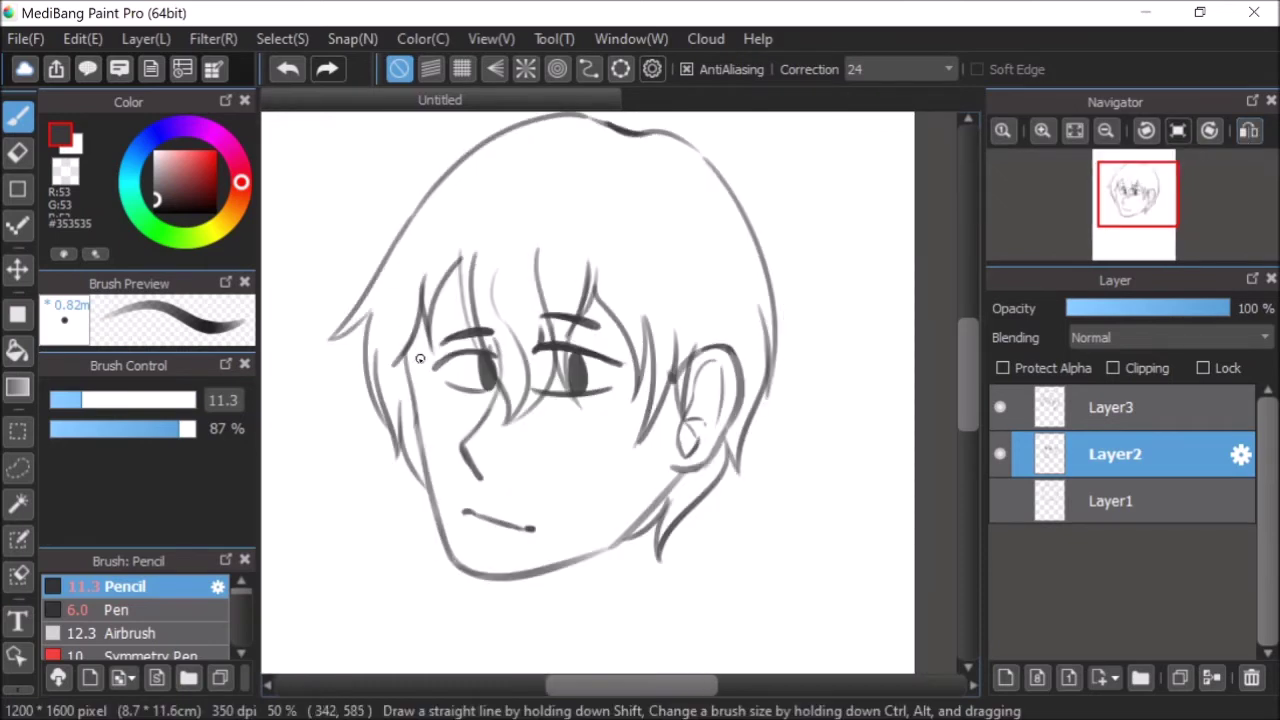
{"action": "key", "text": "e"}
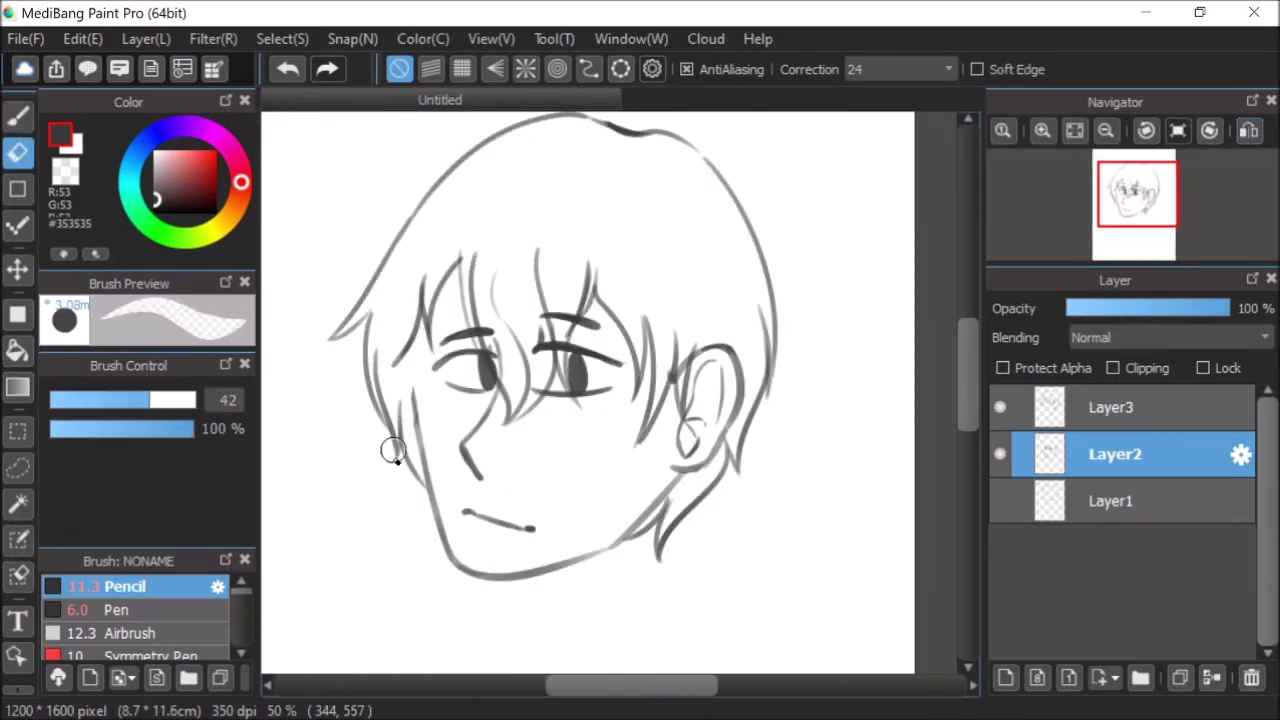
{"action": "key", "text": "b"}
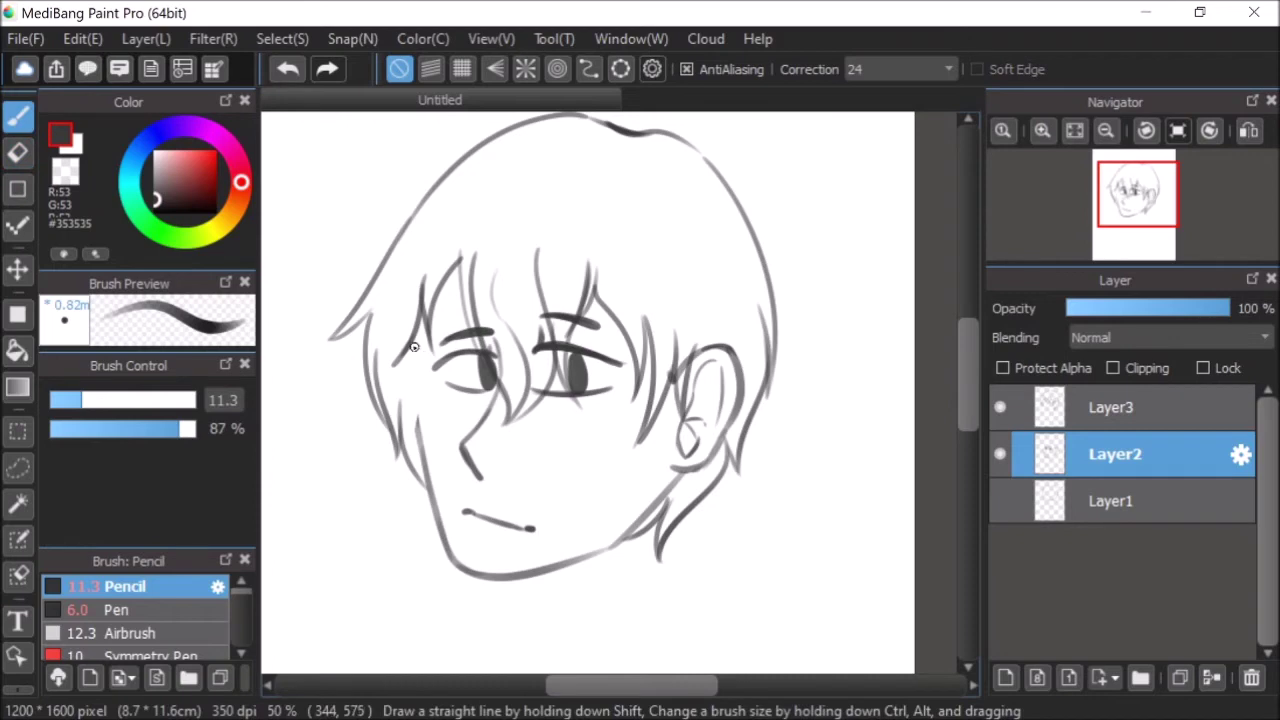
{"action": "mouse_move", "coordinate": [411, 375]}
{"action": "left_mouse_down"}
{"action": "mouse_move", "coordinate": [430, 455]}
{"action": "mouse_move", "coordinate": [421, 357]}
{"action": "left_mouse_up"}
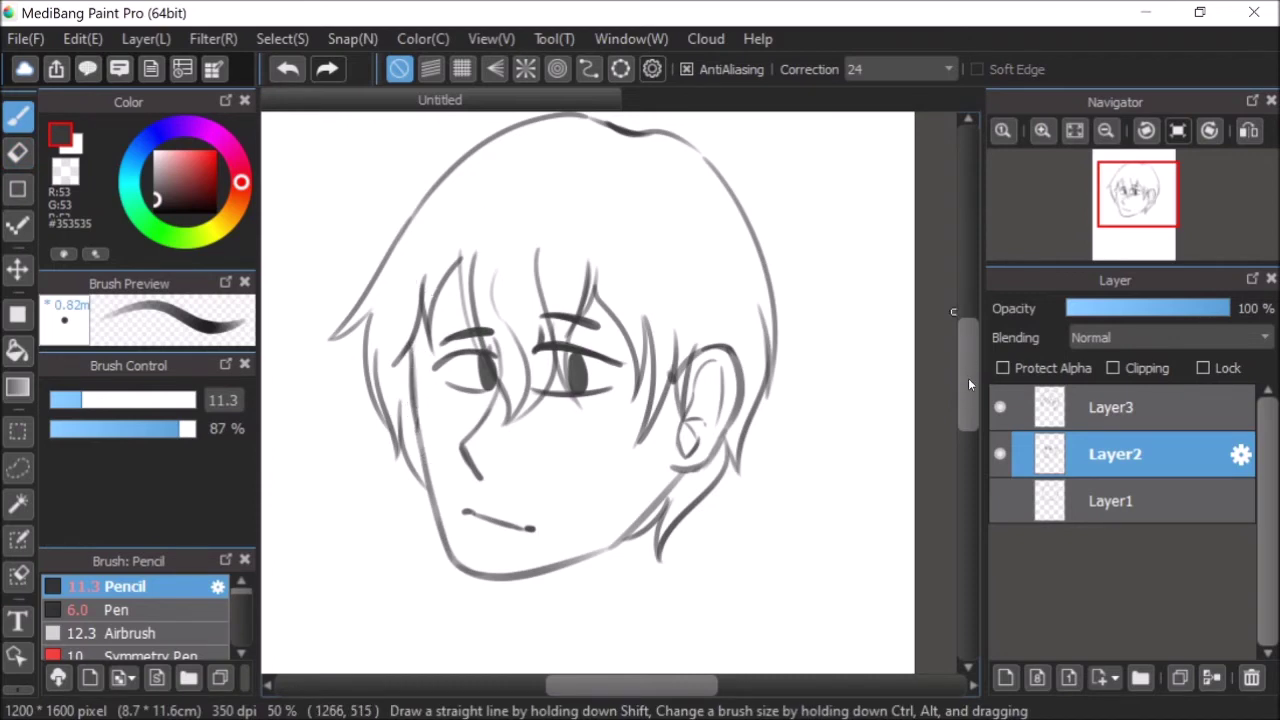
- Check Layer2's lines by toggling its visibility, and erase the stray marks between the hair strands in front of the ear
{"action": "left_click_drag", "start_coordinate": [968, 378], "coordinate": [967, 390]}
{"action": "left_click", "coordinate": [1000, 453]}
{"action": "left_click", "coordinate": [1000, 453]}
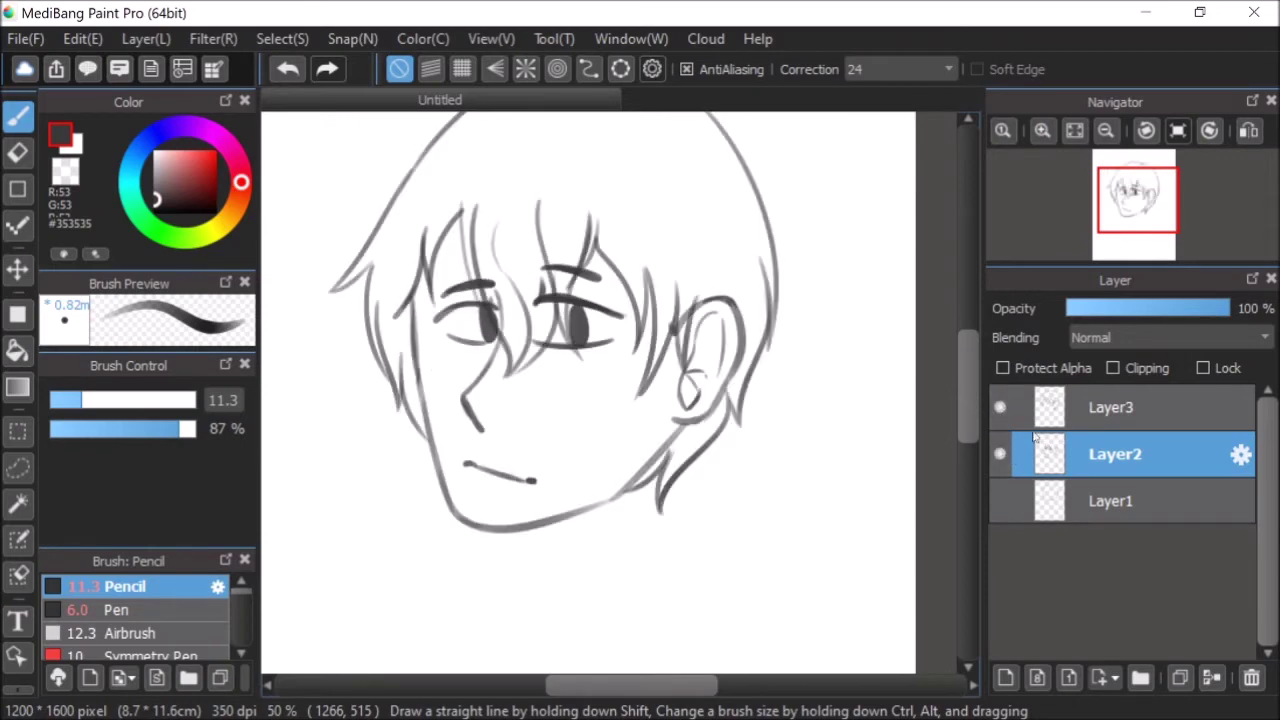
{"action": "left_click", "coordinate": [17, 152]}
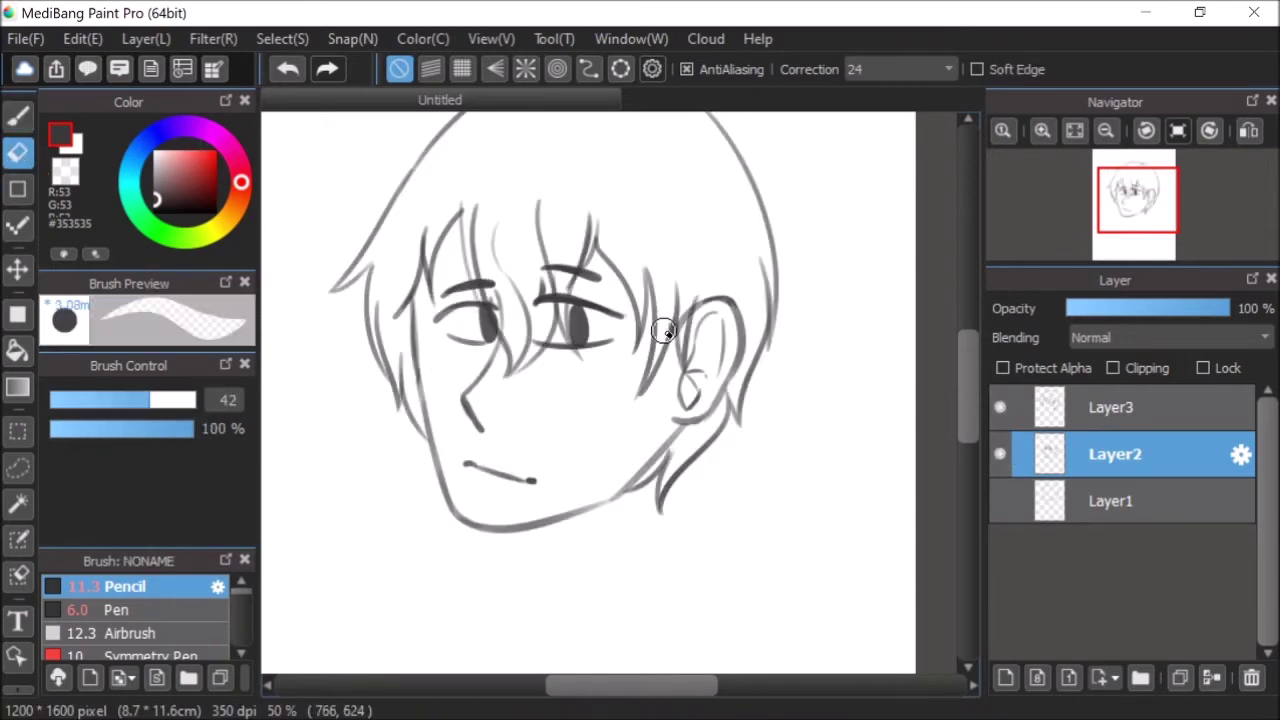
{"action": "mouse_move", "coordinate": [685, 299]}
{"action": "left_mouse_down"}
{"action": "mouse_move", "coordinate": [680, 349]}
{"action": "mouse_move", "coordinate": [688, 301]}
{"action": "left_mouse_up"}
{"action": "scroll", "coordinate": [963, 383], "scroll_direction": "up", "scroll_amount": 1}
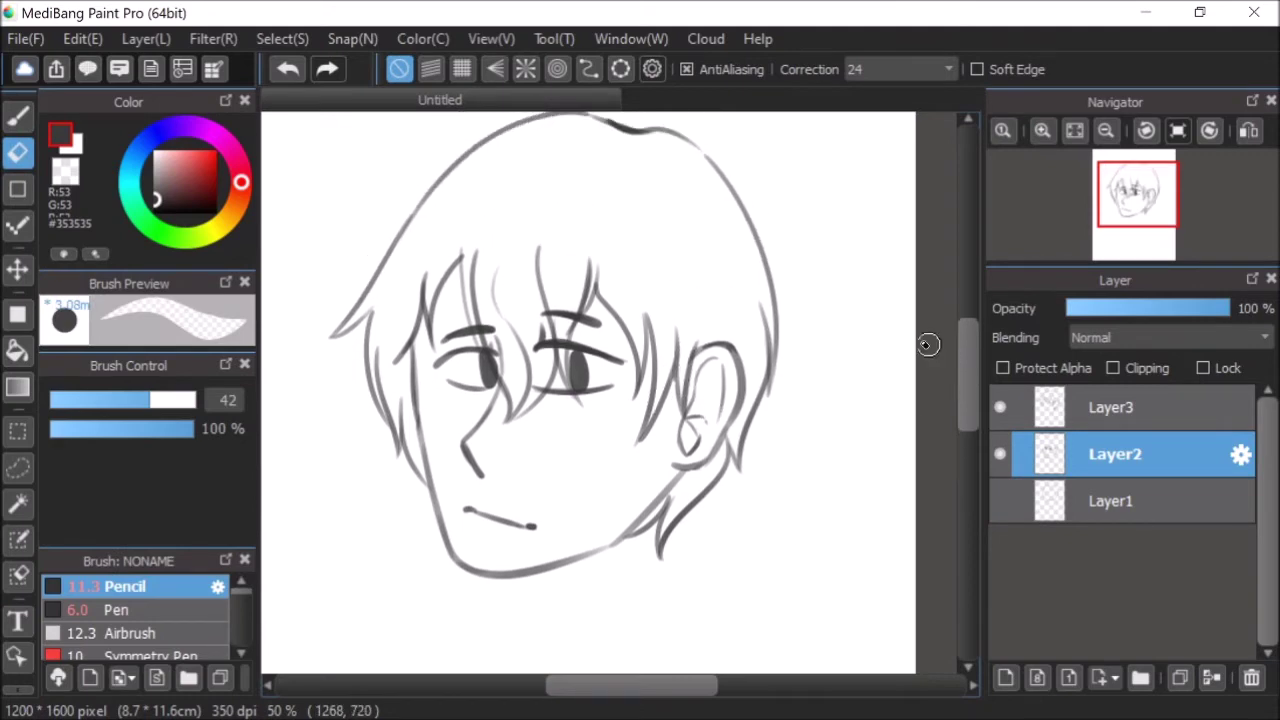
- Merge the hair on Layer3 down into Layer2 and add a new empty layer above it
{"action": "left_click", "coordinate": [22, 110]}
{"action": "scroll", "coordinate": [983, 395], "scroll_direction": "down", "scroll_amount": 3}
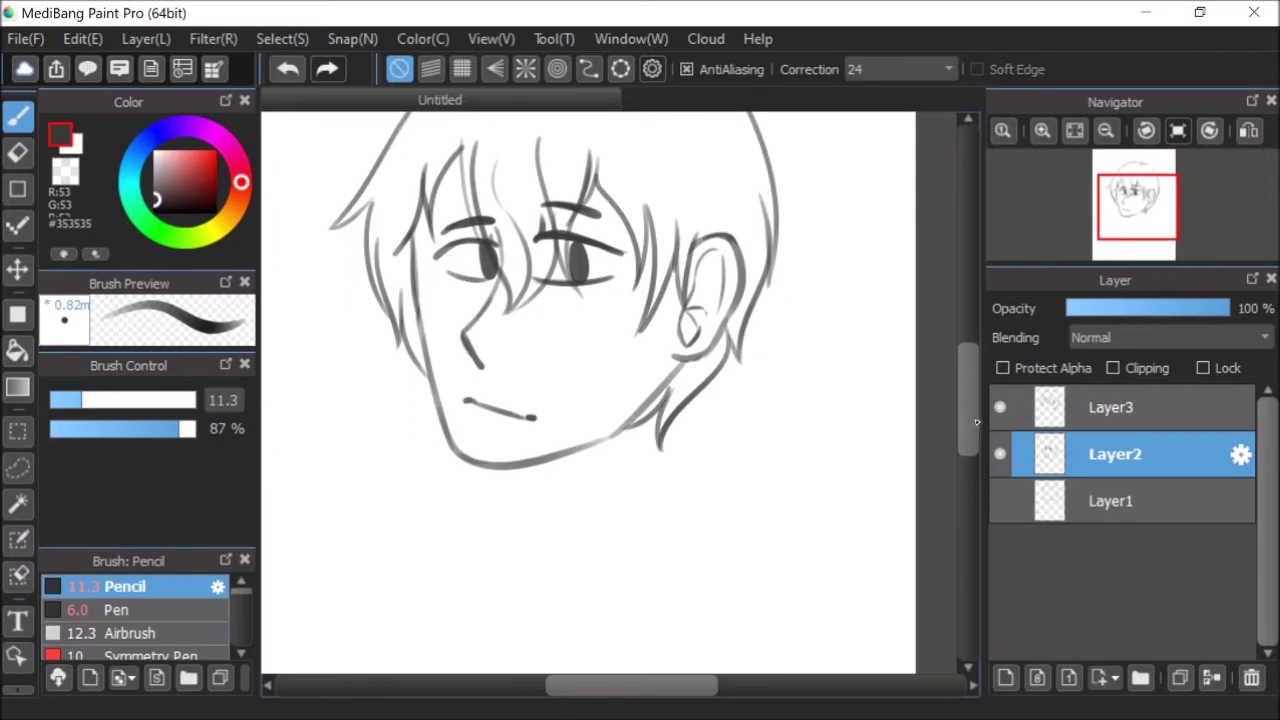
{"action": "left_click", "coordinate": [1112, 410]}
{"action": "left_click", "coordinate": [1213, 679]}
{"action": "left_click", "coordinate": [1005, 678]}
{"action": "left_click", "coordinate": [1075, 130]}
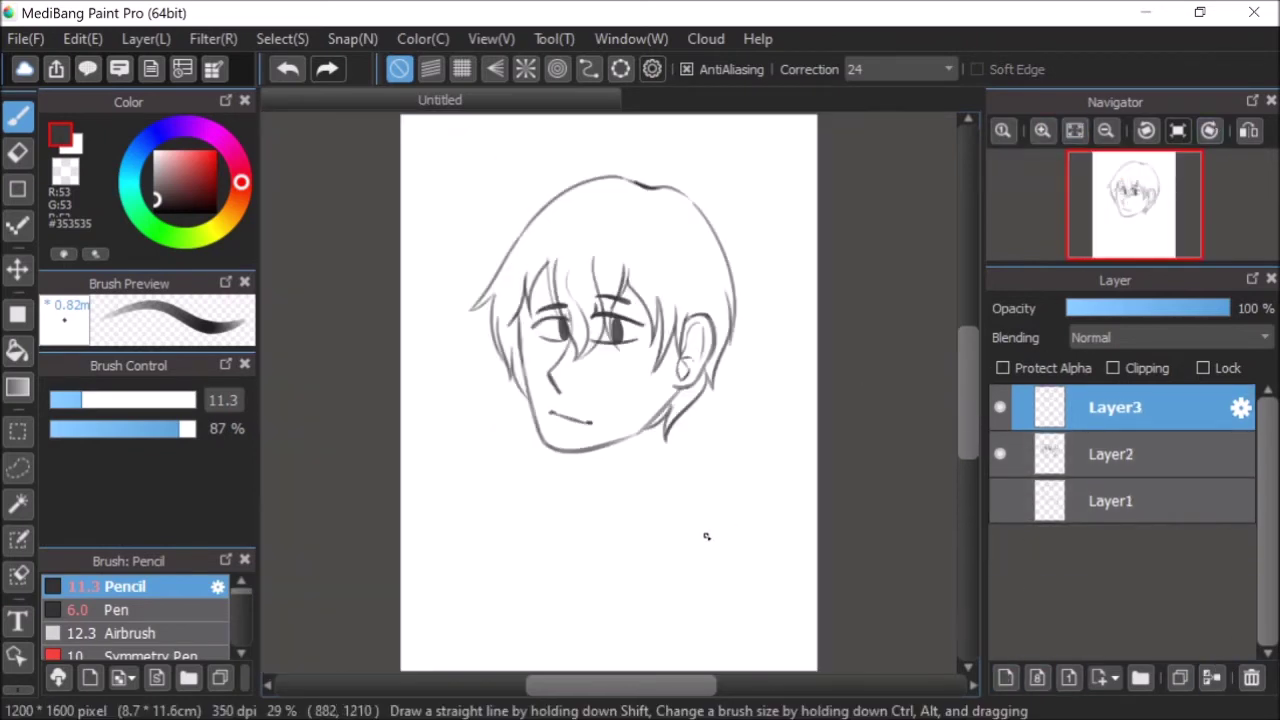
{"action": "scroll", "coordinate": [723, 444], "scroll_direction": "up", "scroll_amount": 1}
- Transform Layer2 to move the whole head sketch up toward the top edge of the canvas
{"action": "left_click", "coordinate": [1104, 470]}
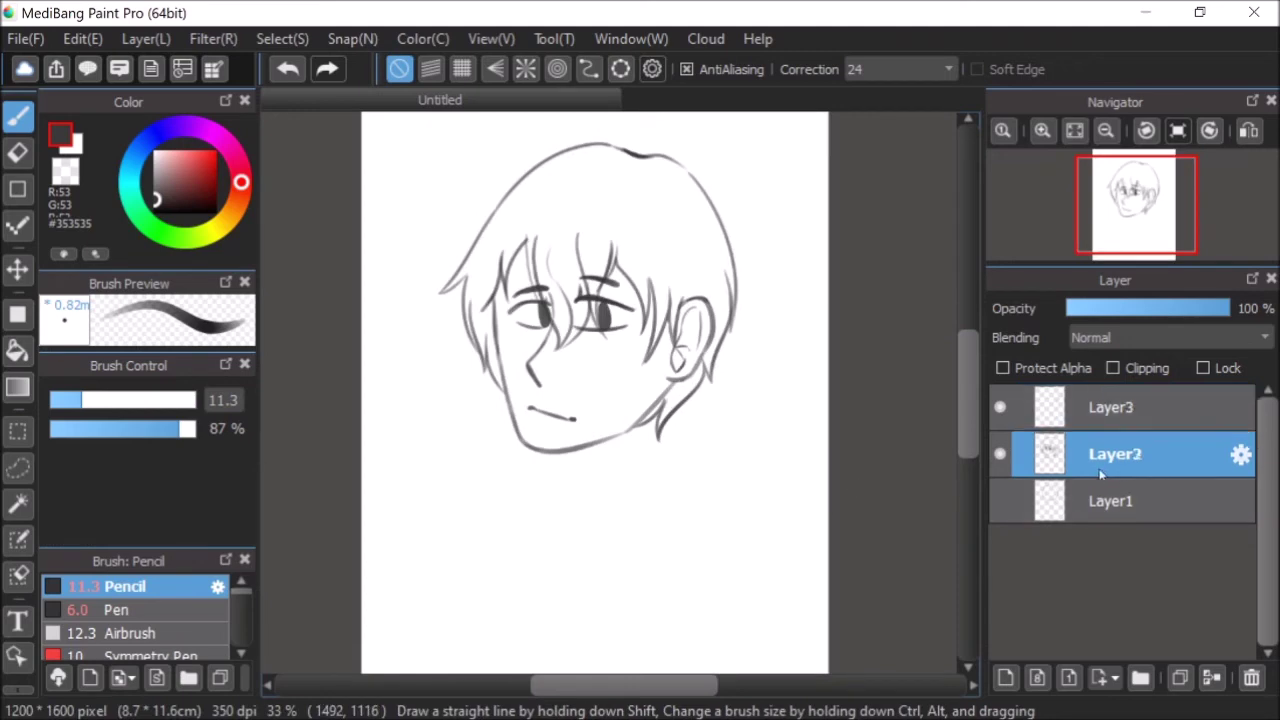
{"action": "key", "text": "ctrl+t"}
{"action": "left_click_drag", "start_coordinate": [634, 329], "coordinate": [647, 295]}
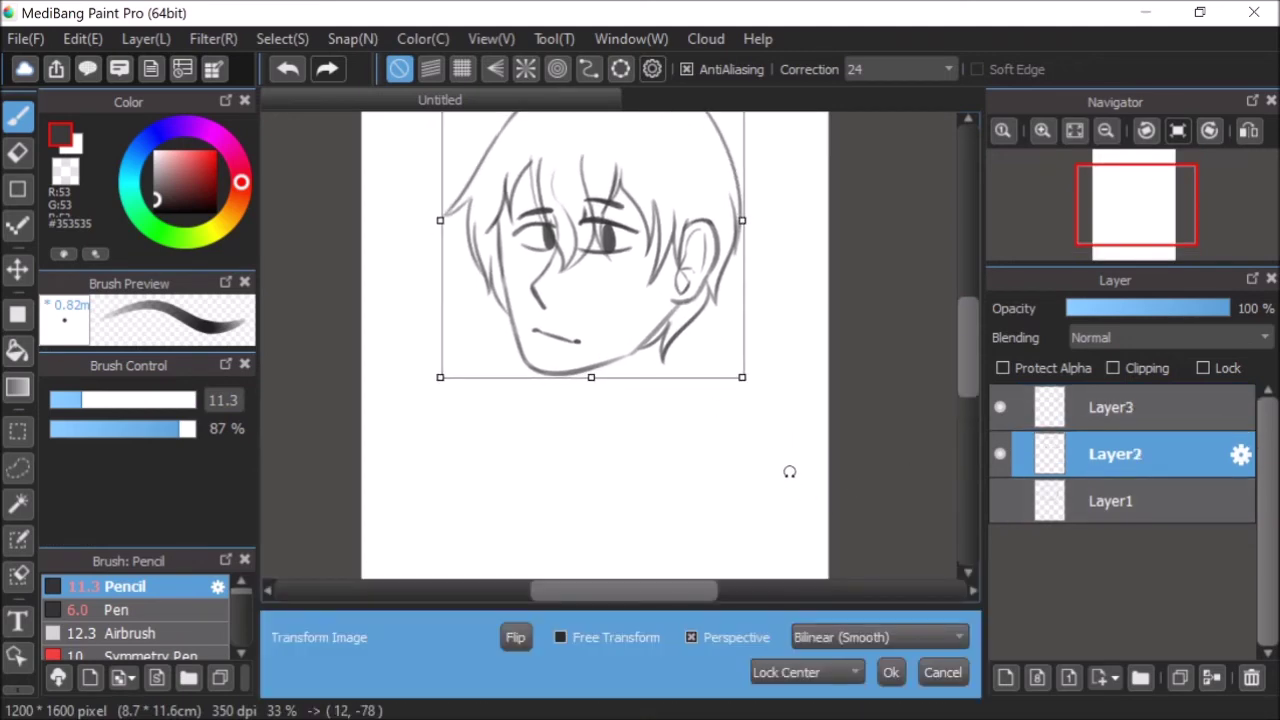
{"action": "scroll", "coordinate": [765, 471], "scroll_direction": "down", "scroll_amount": 2}
{"action": "scroll", "coordinate": [765, 471], "scroll_direction": "up", "scroll_amount": 1}
{"action": "left_click", "coordinate": [891, 672]}
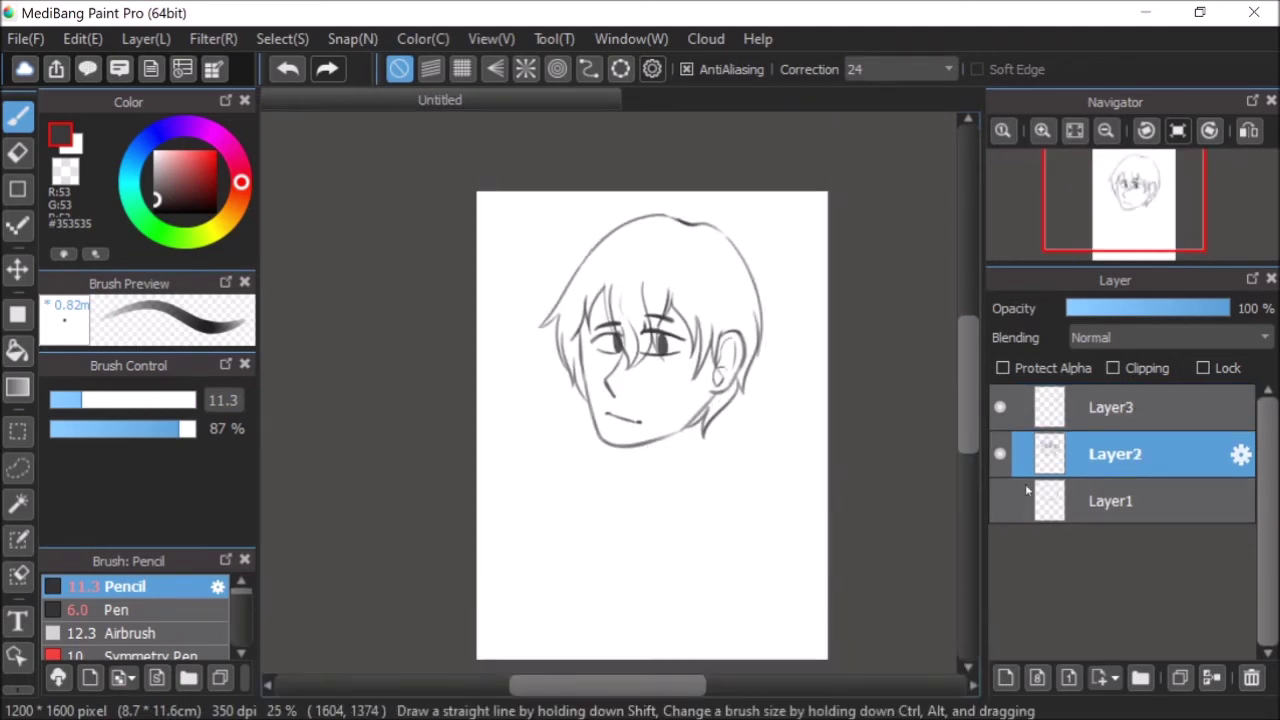
- On the empty Layer3, draw a small tilted box with rounded corners below the head, redoing unsatisfactory strokes
{"action": "left_click", "coordinate": [1090, 421]}
{"action": "scroll", "coordinate": [757, 486], "scroll_direction": "down", "scroll_amount": 2}
{"action": "scroll", "coordinate": [730, 535], "scroll_direction": "up", "scroll_amount": 3}
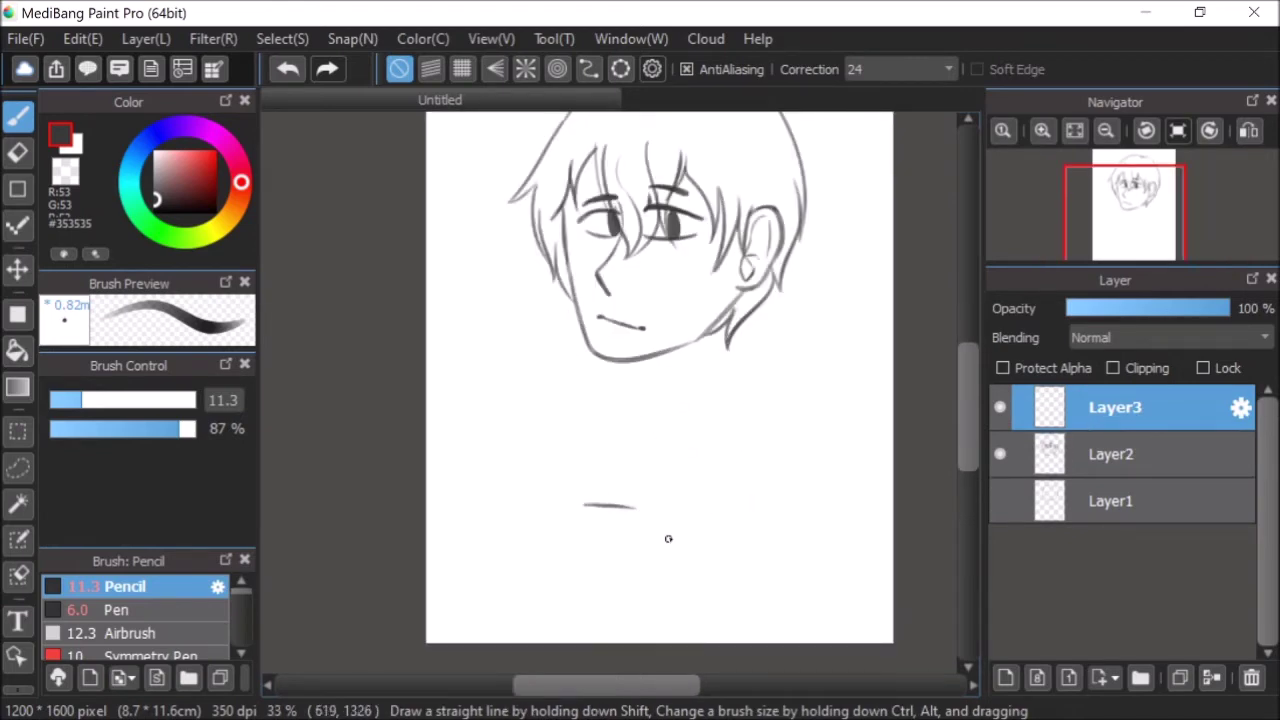
{"action": "left_click", "coordinate": [287, 68]}
{"action": "left_click_drag", "start_coordinate": [588, 502], "coordinate": [674, 532]}
{"action": "left_click_drag", "start_coordinate": [585, 507], "coordinate": [570, 586]}
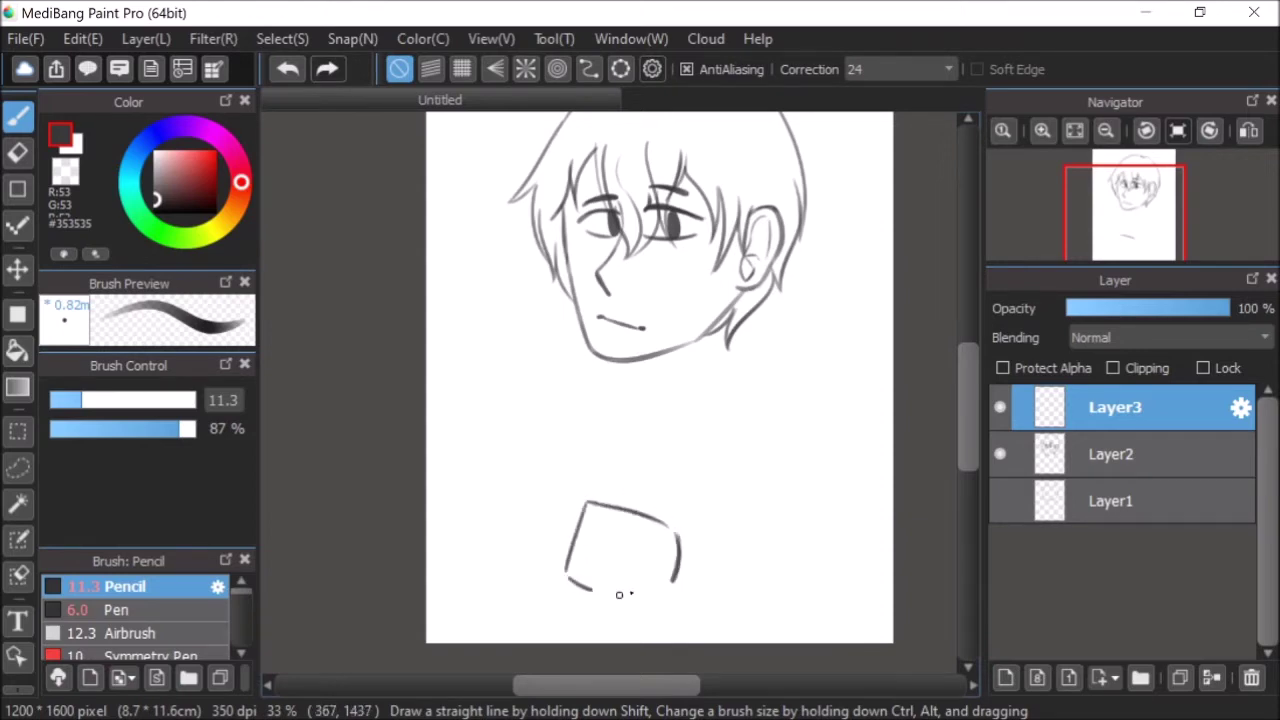
{"action": "key", "text": "ctrl+z"}
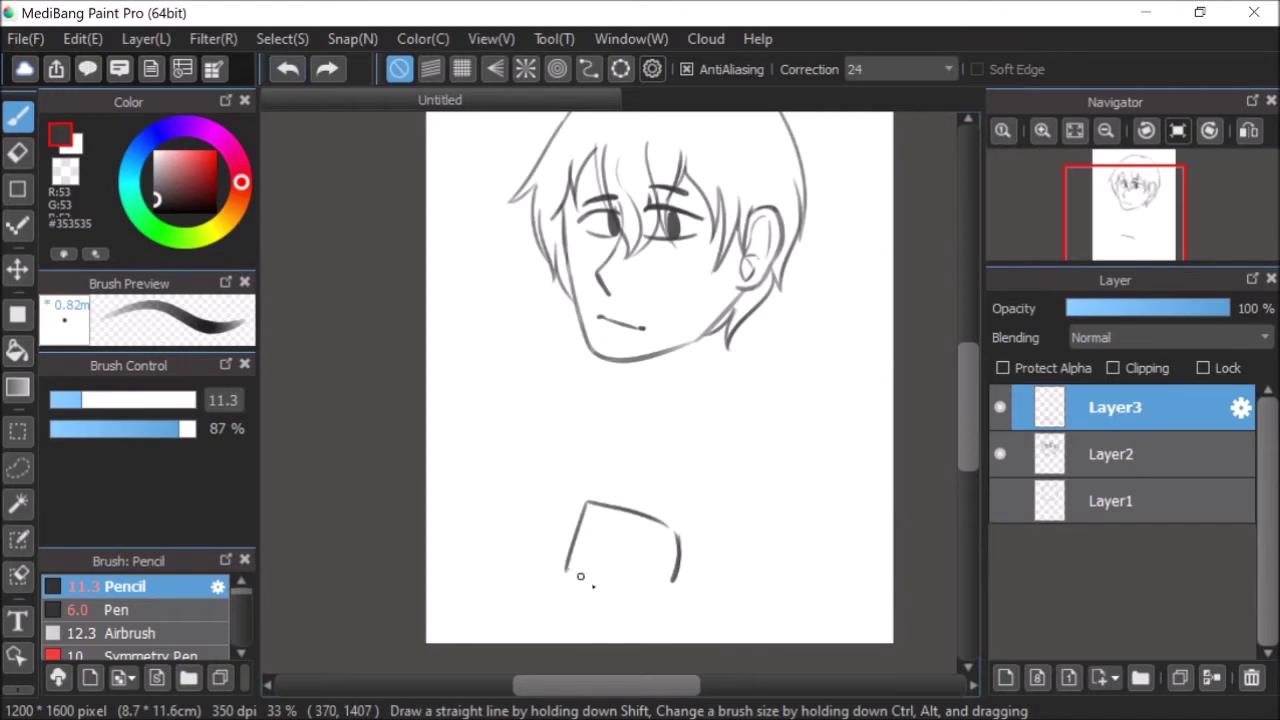
{"action": "left_click_drag", "start_coordinate": [567, 573], "coordinate": [648, 598]}
- Toggle Layer3's visibility to check the box and add a new layer above it
{"action": "left_click", "coordinate": [1001, 409]}
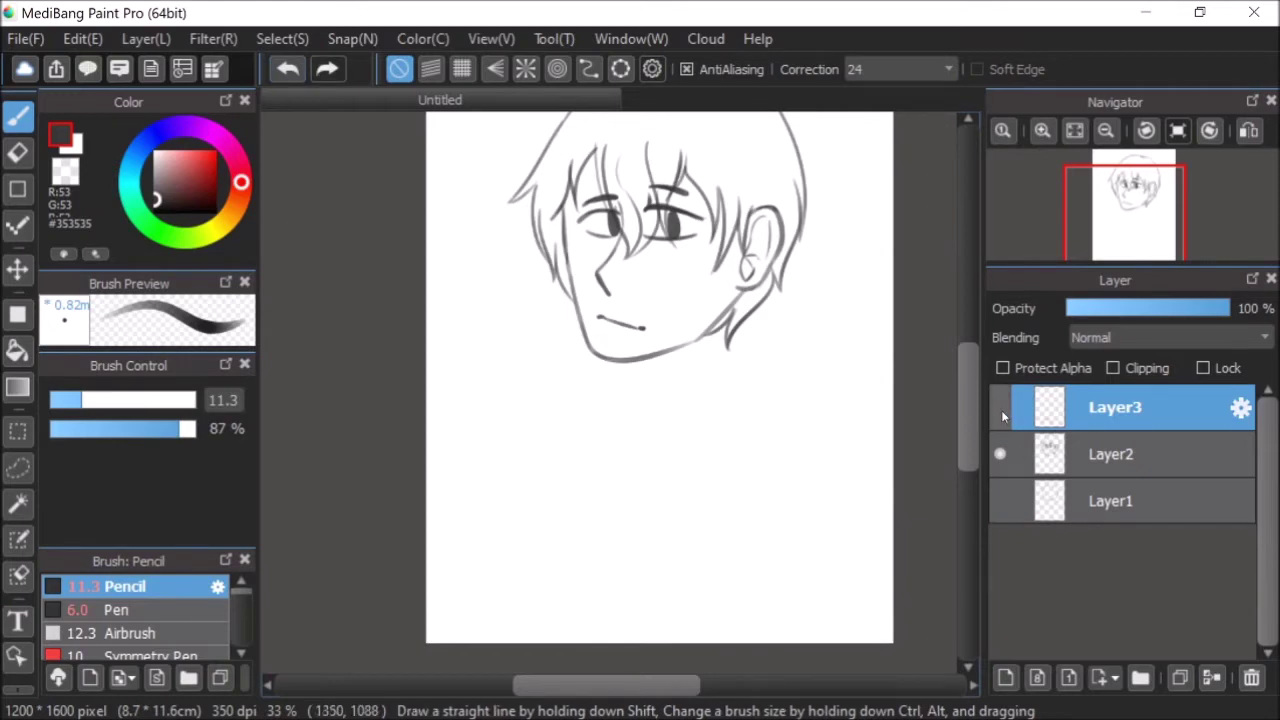
{"action": "left_click", "coordinate": [1001, 409]}
{"action": "left_click", "coordinate": [1005, 678]}
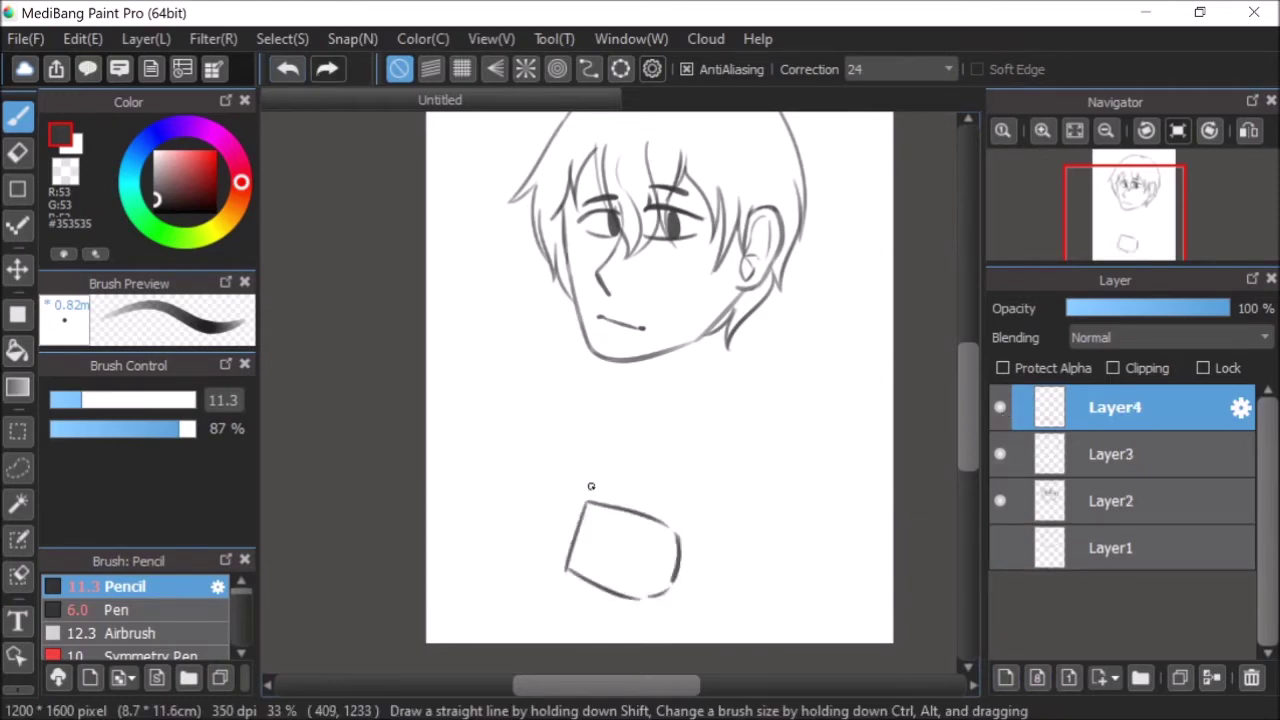
- On Layer4, draw four bent fingers extending from the box's straight slanted edge, and undo the lowest finger's strokes
{"action": "scroll", "coordinate": [650, 610], "scroll_direction": "up", "scroll_amount": 3}
{"action": "mouse_move", "coordinate": [585, 410]}
{"action": "left_mouse_down"}
{"action": "mouse_move", "coordinate": [542, 380]}
{"action": "mouse_move", "coordinate": [543, 404]}
{"action": "mouse_move", "coordinate": [492, 359]}
{"action": "mouse_move", "coordinate": [500, 352]}
{"action": "mouse_move", "coordinate": [466, 357]}
{"action": "mouse_move", "coordinate": [407, 402]}
{"action": "mouse_move", "coordinate": [395, 384]}
{"action": "mouse_move", "coordinate": [398, 374]}
{"action": "mouse_move", "coordinate": [401, 390]}
{"action": "mouse_move", "coordinate": [499, 432]}
{"action": "mouse_move", "coordinate": [413, 451]}
{"action": "mouse_move", "coordinate": [370, 481]}
{"action": "mouse_move", "coordinate": [394, 496]}
{"action": "mouse_move", "coordinate": [511, 489]}
{"action": "mouse_move", "coordinate": [441, 509]}
{"action": "mouse_move", "coordinate": [400, 555]}
{"action": "mouse_move", "coordinate": [421, 574]}
{"action": "mouse_move", "coordinate": [535, 549]}
{"action": "mouse_move", "coordinate": [450, 596]}
{"action": "mouse_move", "coordinate": [532, 618]}
{"action": "left_mouse_up"}
{"action": "scroll", "coordinate": [965, 426], "scroll_direction": "down", "scroll_amount": 2}
{"action": "mouse_move", "coordinate": [488, 539]}
{"action": "left_mouse_down"}
{"action": "mouse_move", "coordinate": [582, 517]}
{"action": "mouse_move", "coordinate": [650, 537]}
{"action": "mouse_move", "coordinate": [608, 522]}
{"action": "mouse_move", "coordinate": [670, 528]}
{"action": "mouse_move", "coordinate": [619, 522]}
{"action": "mouse_move", "coordinate": [724, 574]}
{"action": "left_mouse_up"}
{"action": "left_click", "coordinate": [285, 70]}
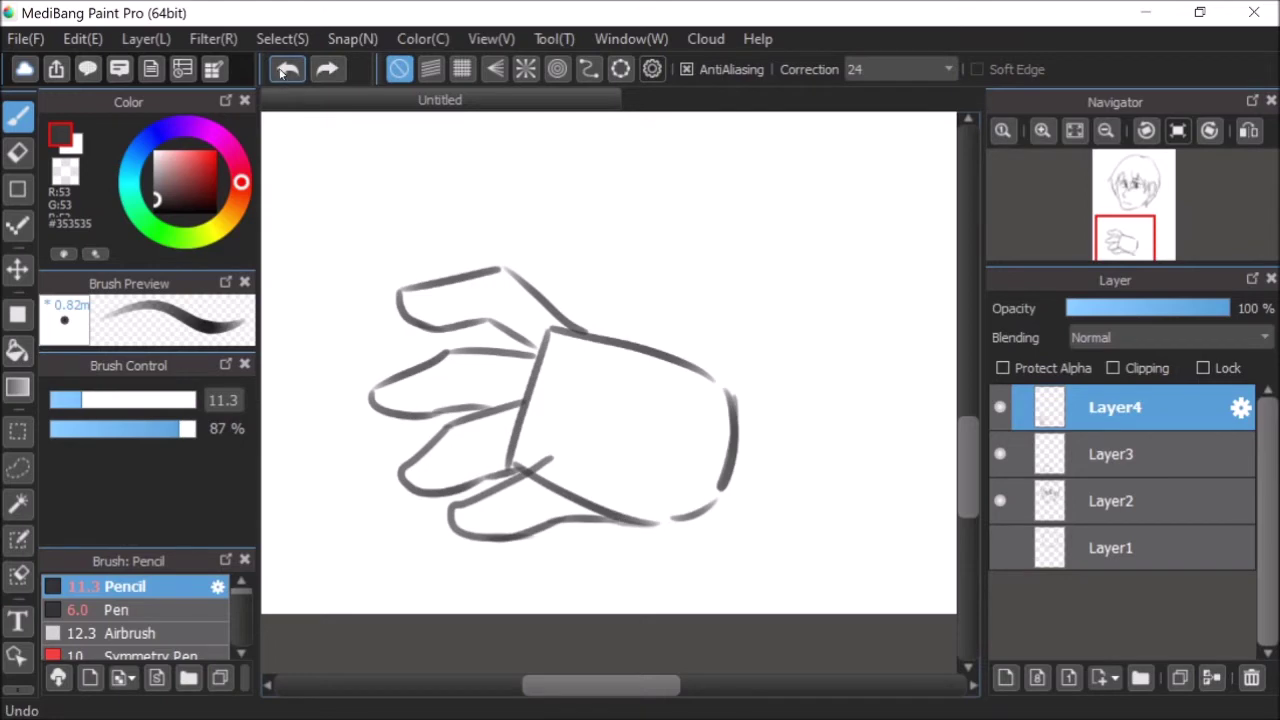
{"action": "left_click", "coordinate": [283, 70]}
{"action": "left_click", "coordinate": [283, 70]}
{"action": "left_click", "coordinate": [281, 70]}
{"action": "left_click", "coordinate": [281, 70]}
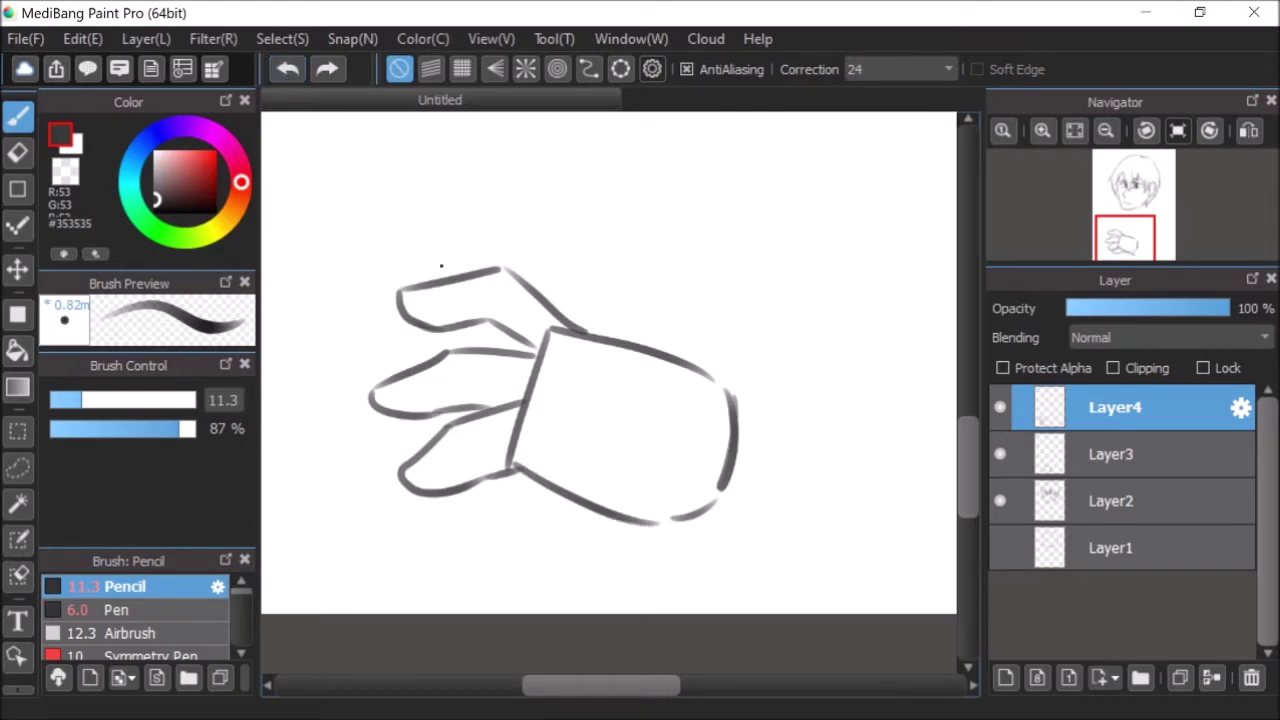
- Redraw the lowest finger smaller and sketch both forearm lines down to the canvas edge, redoing the upper one
{"action": "mouse_move", "coordinate": [526, 473]}
{"action": "left_mouse_down"}
{"action": "mouse_move", "coordinate": [474, 516]}
{"action": "mouse_move", "coordinate": [676, 533]}
{"action": "mouse_move", "coordinate": [724, 622]}
{"action": "left_mouse_up"}
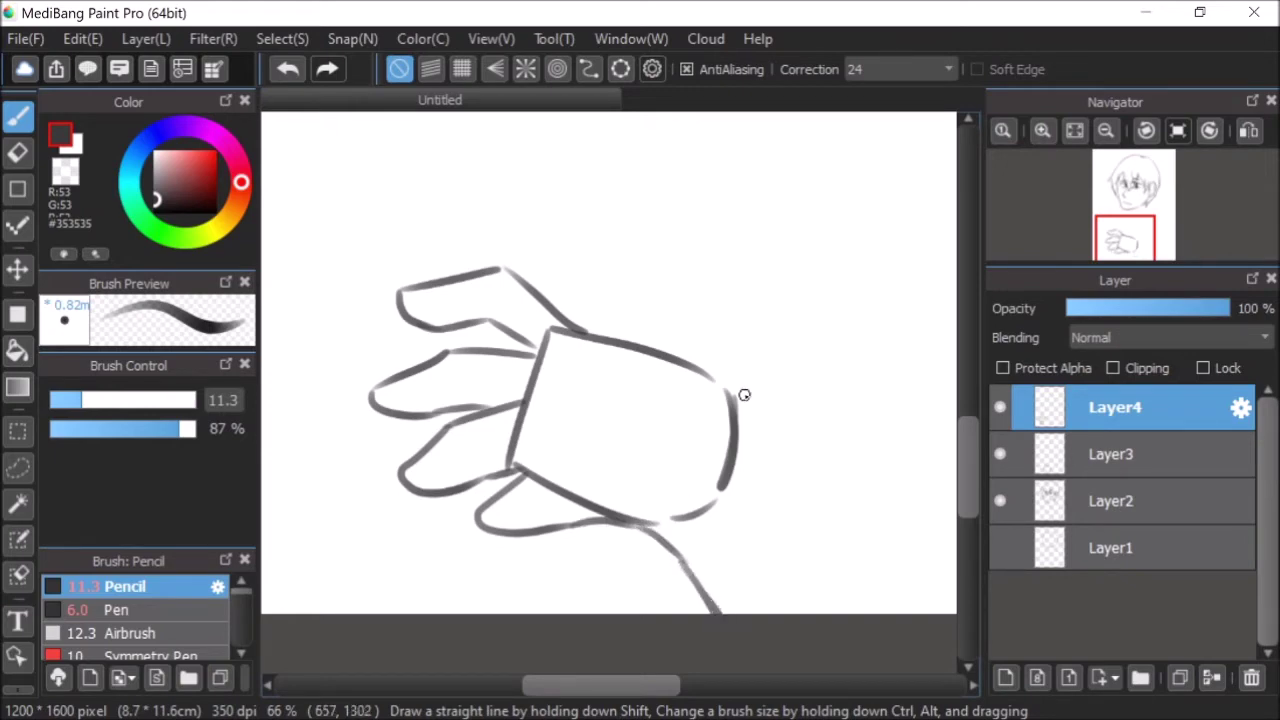
{"action": "mouse_move", "coordinate": [728, 390]}
{"action": "left_mouse_down"}
{"action": "mouse_move", "coordinate": [804, 472]}
{"action": "mouse_move", "coordinate": [786, 437]}
{"action": "mouse_move", "coordinate": [897, 703]}
{"action": "left_mouse_up"}
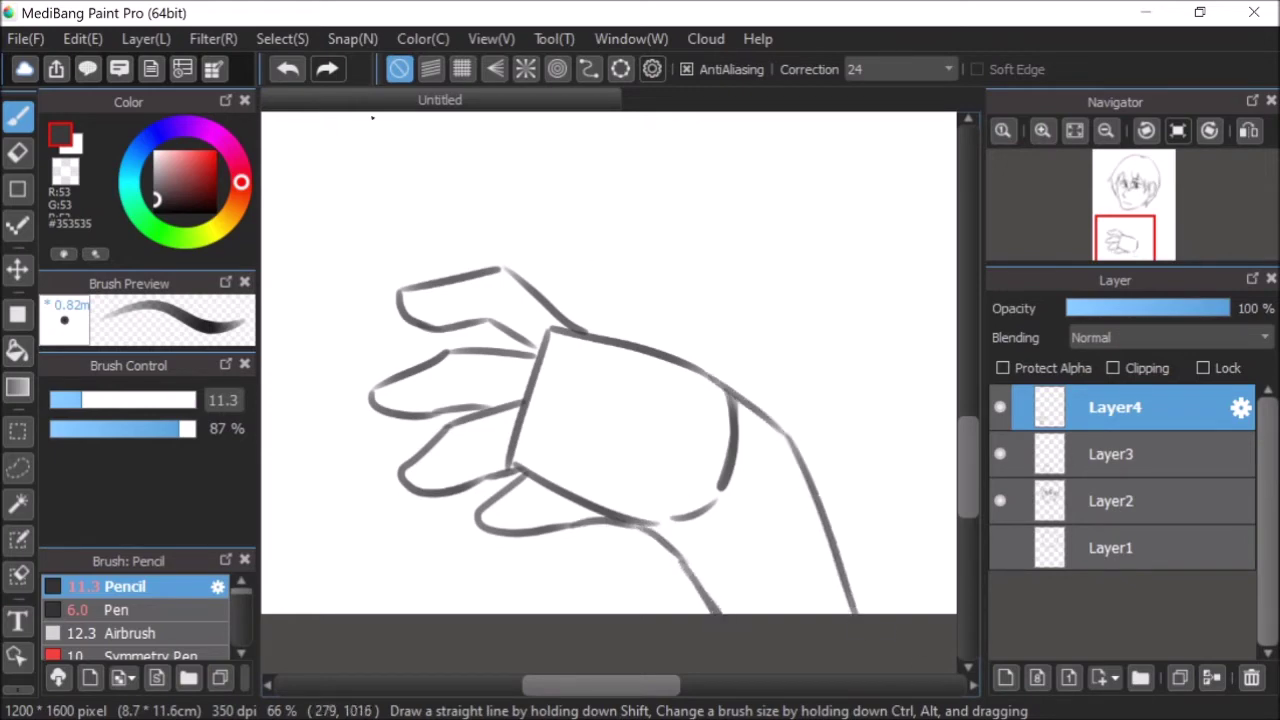
{"action": "left_click", "coordinate": [287, 68]}
{"action": "left_click_drag", "start_coordinate": [714, 376], "coordinate": [838, 520]}
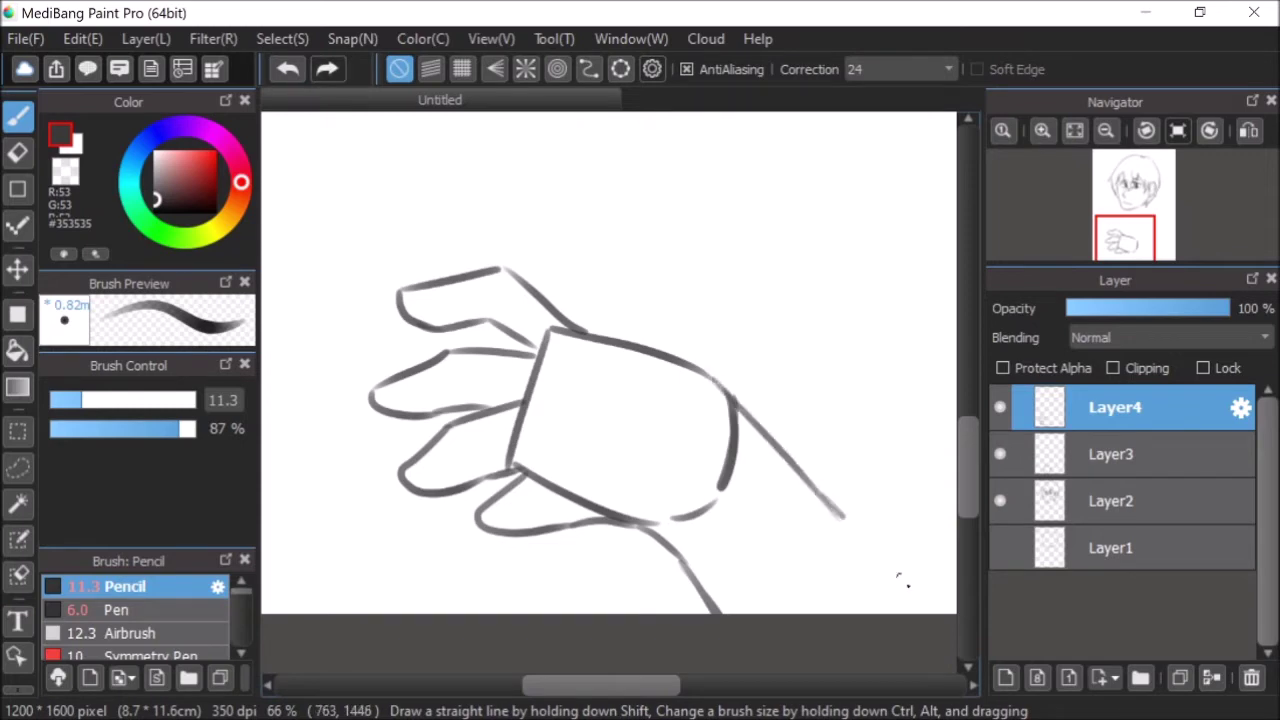
- Check the hand in a mirrored view and compare it with Layer4 hidden and shown
{"action": "left_click", "coordinate": [1250, 132]}
{"action": "left_click", "coordinate": [1250, 132]}
{"action": "left_click_drag", "start_coordinate": [970, 440], "coordinate": [973, 413]}
{"action": "scroll", "coordinate": [971, 461], "scroll_direction": "down", "scroll_amount": 1}
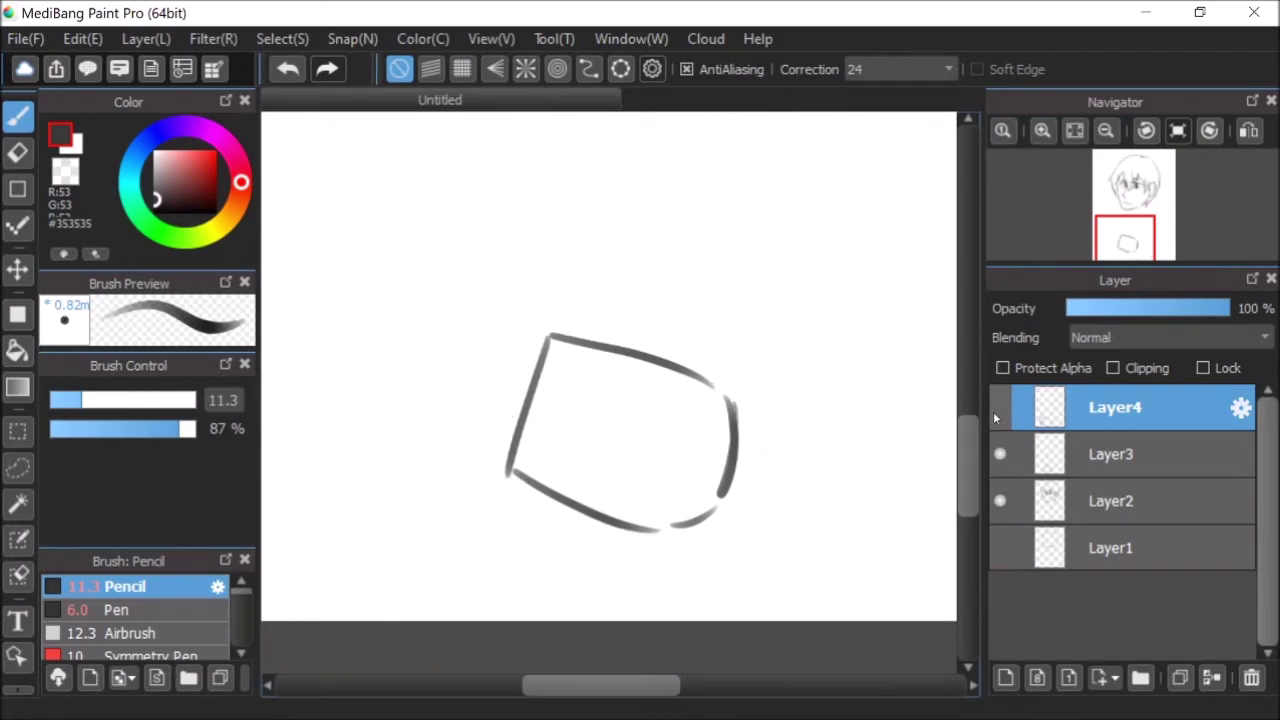
- On Layer3, erase the box's straight edges beside the fingers and redraw them as a thin curved palm outline
{"action": "left_click", "coordinate": [1056, 453]}
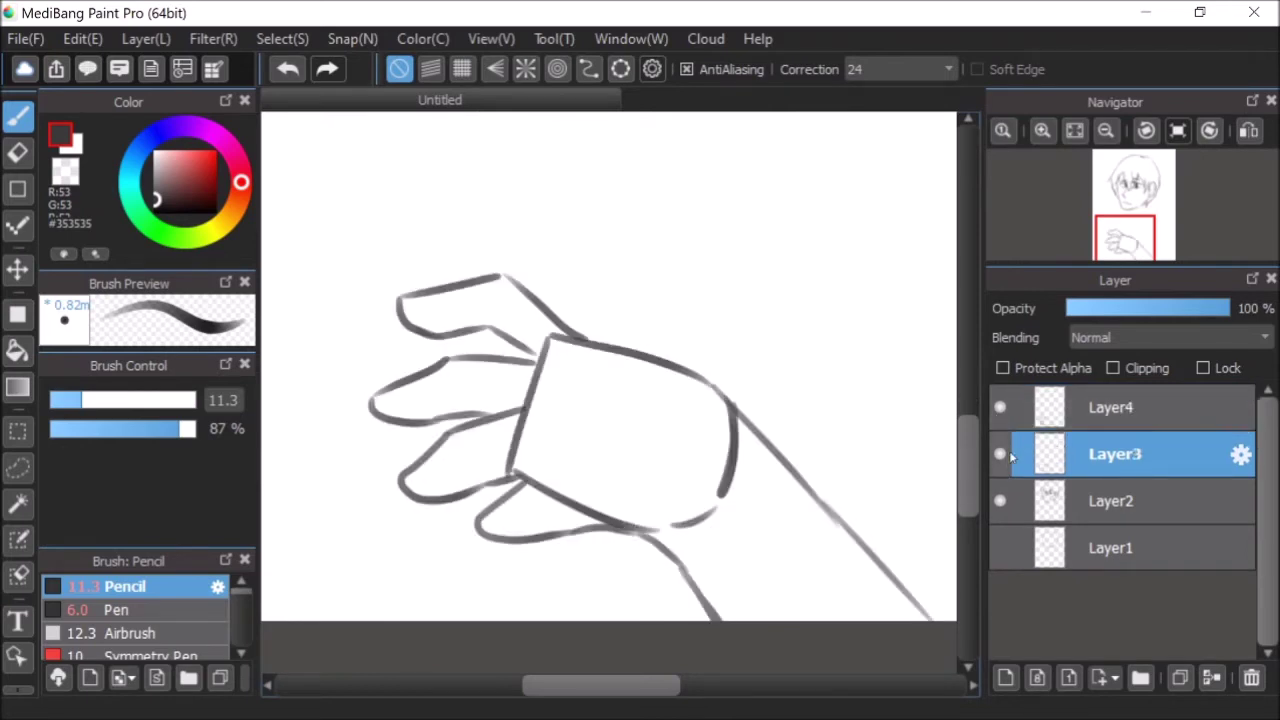
{"action": "left_click", "coordinate": [1002, 452]}
{"action": "left_click", "coordinate": [1000, 455]}
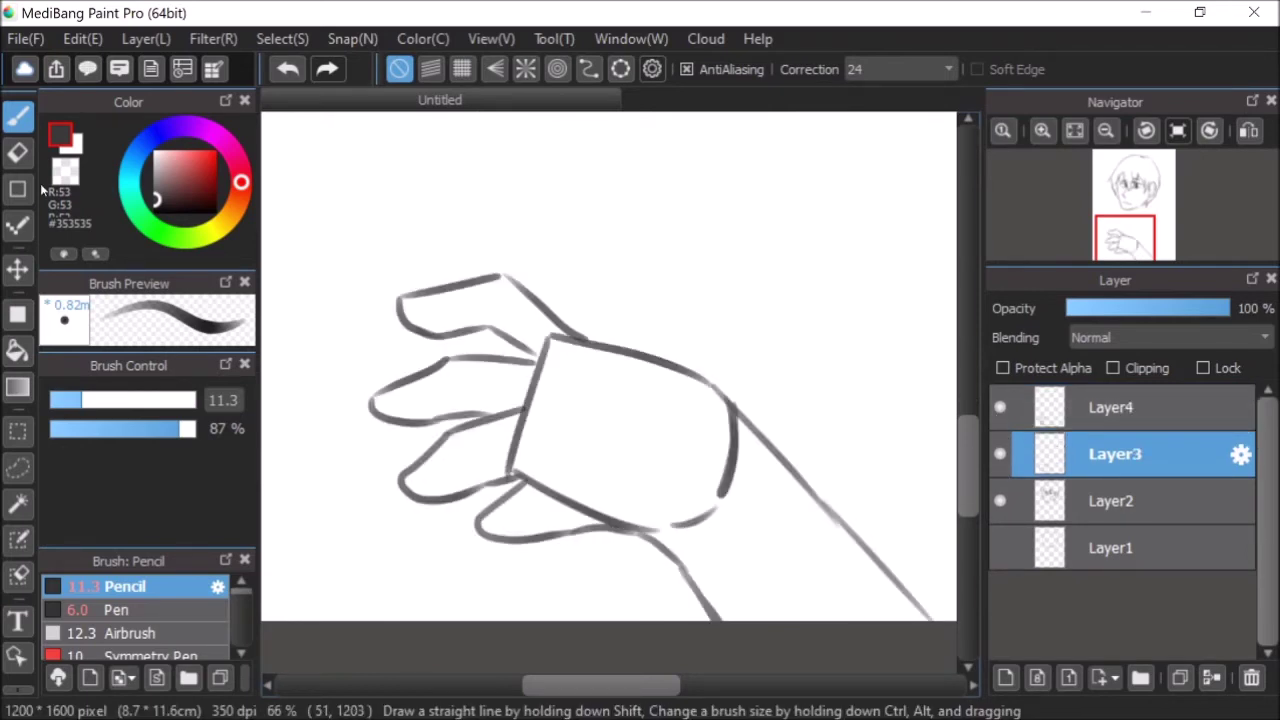
{"action": "key", "text": "e"}
{"action": "mouse_move", "coordinate": [503, 433]}
{"action": "left_mouse_down"}
{"action": "mouse_move", "coordinate": [536, 532]}
{"action": "mouse_move", "coordinate": [557, 322]}
{"action": "mouse_move", "coordinate": [520, 483]}
{"action": "mouse_move", "coordinate": [605, 567]}
{"action": "mouse_move", "coordinate": [522, 421]}
{"action": "mouse_move", "coordinate": [594, 543]}
{"action": "mouse_move", "coordinate": [640, 553]}
{"action": "mouse_move", "coordinate": [601, 522]}
{"action": "mouse_move", "coordinate": [651, 549]}
{"action": "left_mouse_up"}
{"action": "key", "text": "b"}
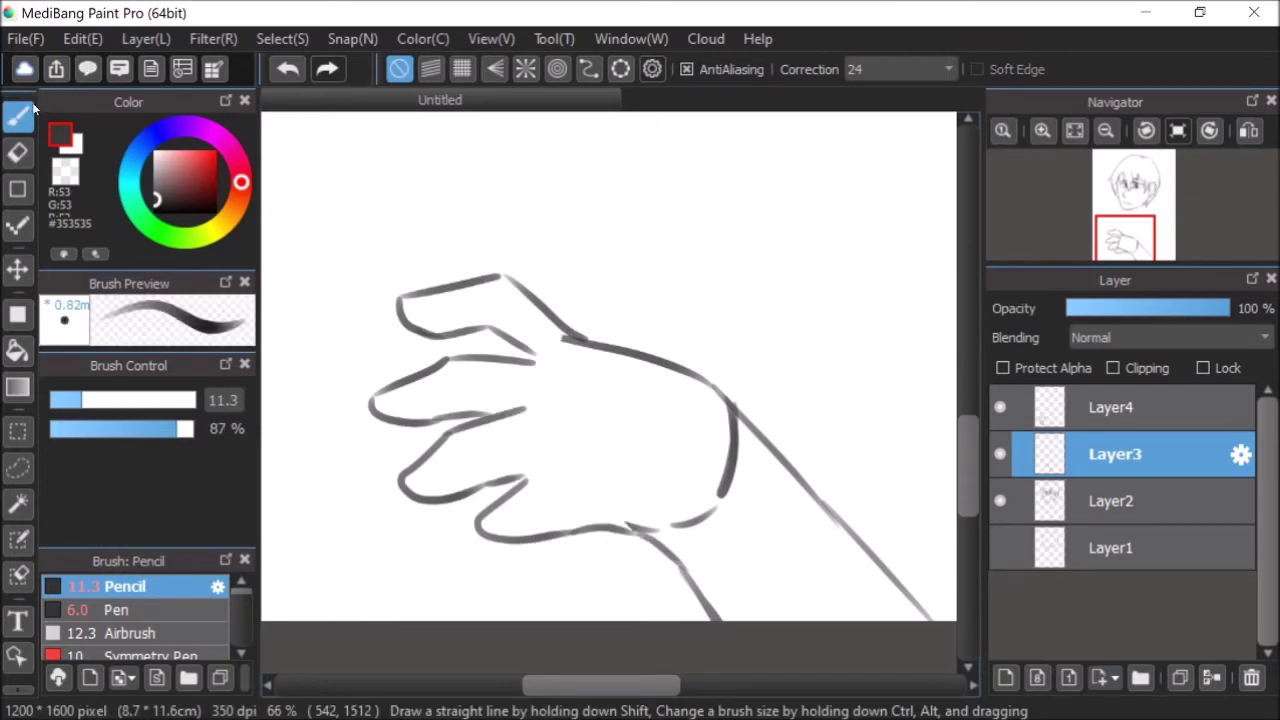
{"action": "mouse_move", "coordinate": [541, 366]}
{"action": "left_mouse_down"}
{"action": "mouse_move", "coordinate": [533, 454]}
{"action": "mouse_move", "coordinate": [548, 490]}
{"action": "mouse_move", "coordinate": [660, 556]}
{"action": "left_mouse_up"}
- On Layer4, erase the lowest finger's outer outline and redraw it shorter from the palm corner
{"action": "left_click", "coordinate": [1092, 418]}
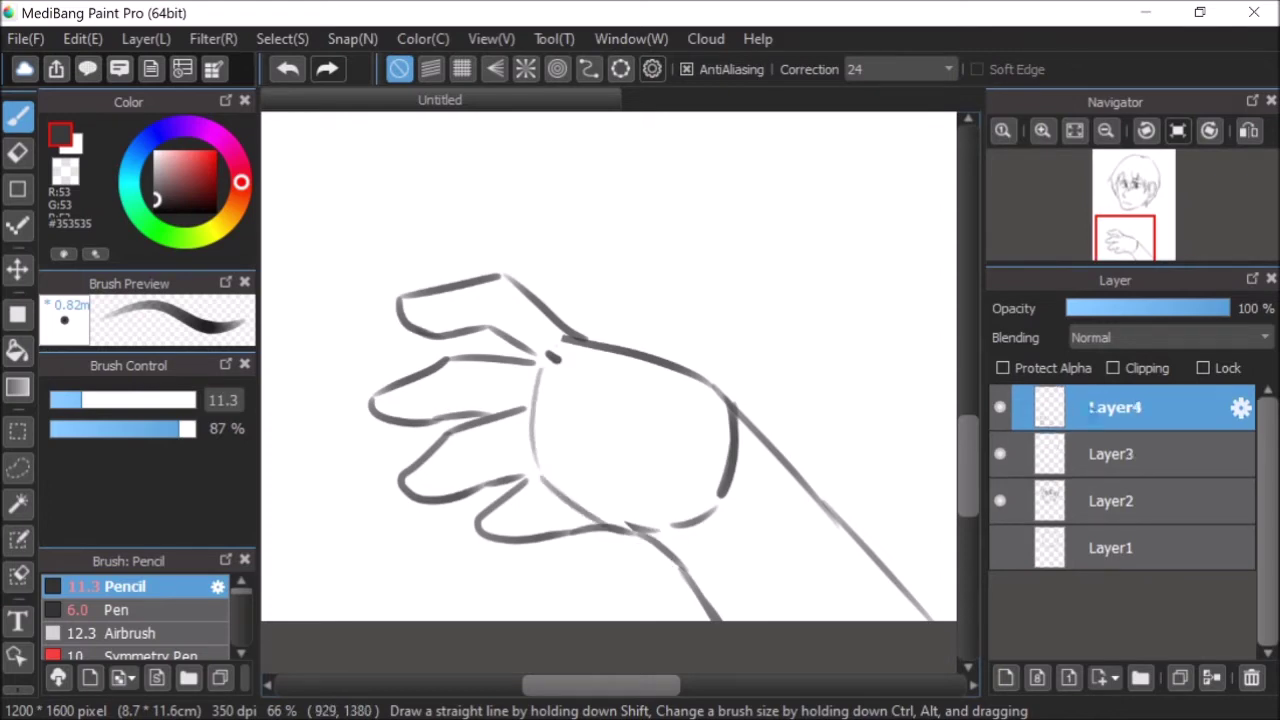
{"action": "key", "text": "e"}
{"action": "mouse_move", "coordinate": [528, 486]}
{"action": "left_mouse_down"}
{"action": "mouse_move", "coordinate": [485, 541]}
{"action": "mouse_move", "coordinate": [459, 546]}
{"action": "left_mouse_up"}
{"action": "left_click", "coordinate": [24, 115]}
{"action": "mouse_move", "coordinate": [535, 467]}
{"action": "left_mouse_down"}
{"action": "mouse_move", "coordinate": [490, 522]}
{"action": "mouse_move", "coordinate": [504, 500]}
{"action": "mouse_move", "coordinate": [524, 537]}
{"action": "left_mouse_up"}
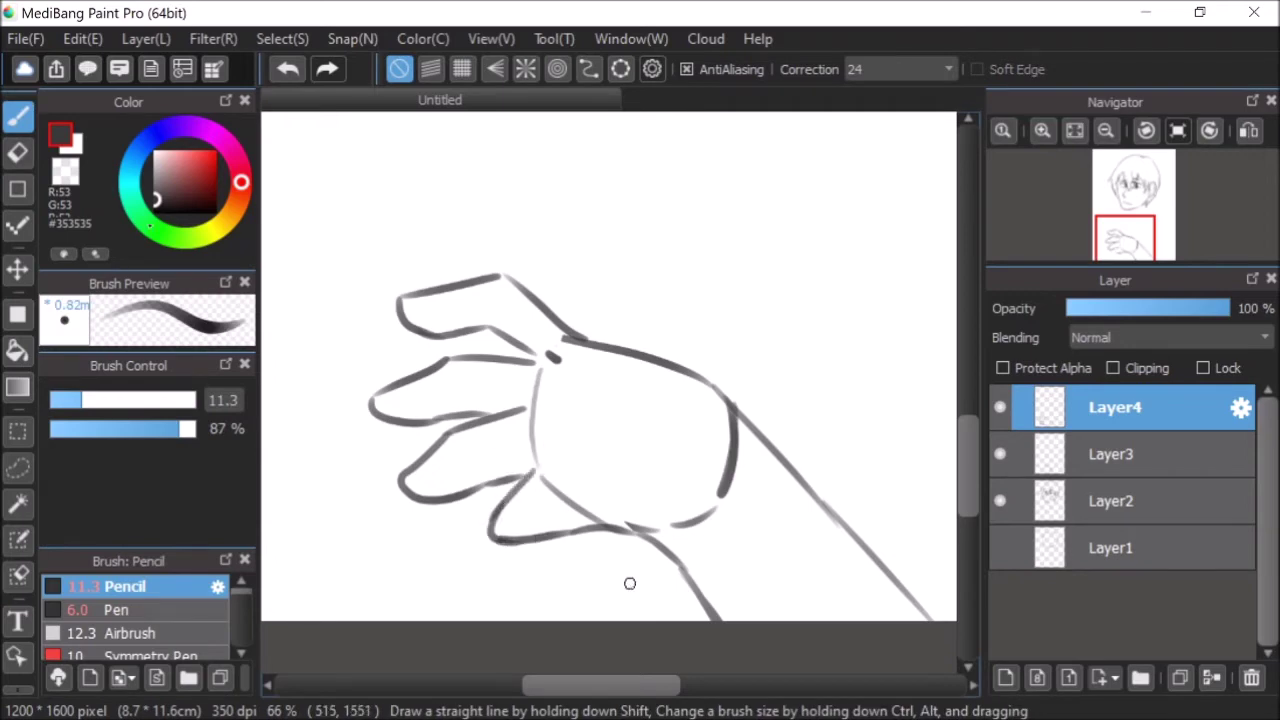
- Erase the lowest finger's underside and redraw it curving up into the palm, closing the gap at the wrist
{"action": "key", "text": "e"}
{"action": "mouse_move", "coordinate": [613, 547]}
{"action": "left_mouse_down"}
{"action": "mouse_move", "coordinate": [528, 561]}
{"action": "mouse_move", "coordinate": [544, 515]}
{"action": "mouse_move", "coordinate": [530, 543]}
{"action": "left_mouse_up"}
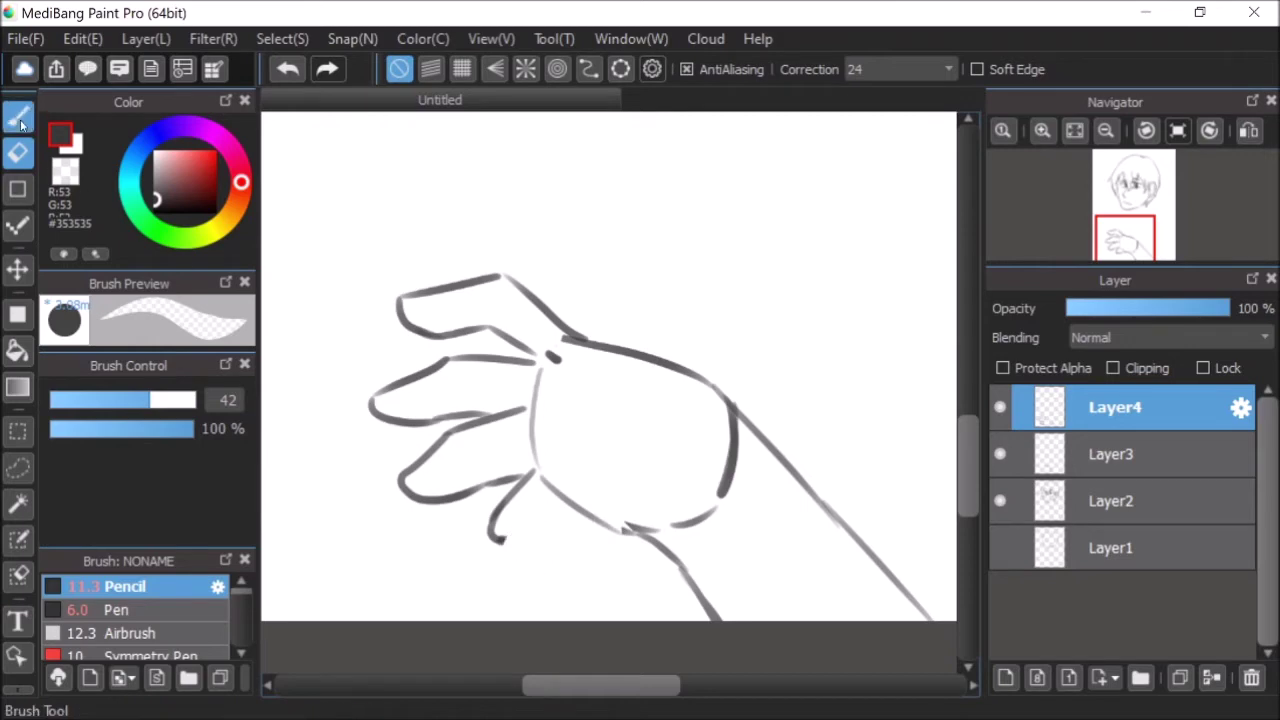
{"action": "left_click", "coordinate": [20, 117]}
{"action": "key", "text": "ctrl+z"}
{"action": "left_click_drag", "start_coordinate": [501, 542], "coordinate": [580, 499]}
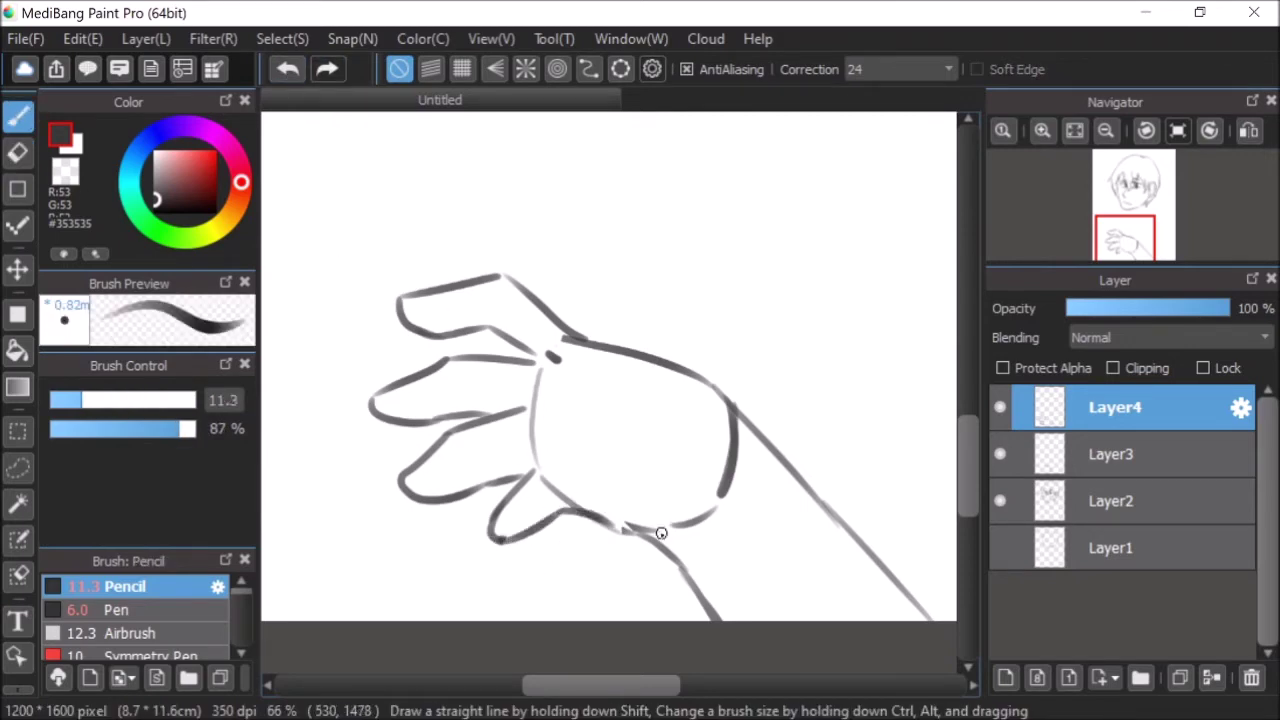
{"action": "left_click_drag", "start_coordinate": [631, 539], "coordinate": [662, 542]}
- Lasso the uppermost finger on Layer4 and start transforming it, rotating it slightly and making it smaller
{"action": "left_click", "coordinate": [18, 467]}
{"action": "mouse_move", "coordinate": [395, 278]}
{"action": "left_mouse_down"}
{"action": "mouse_move", "coordinate": [394, 341]}
{"action": "mouse_move", "coordinate": [435, 356]}
{"action": "mouse_move", "coordinate": [480, 348]}
{"action": "left_mouse_up"}
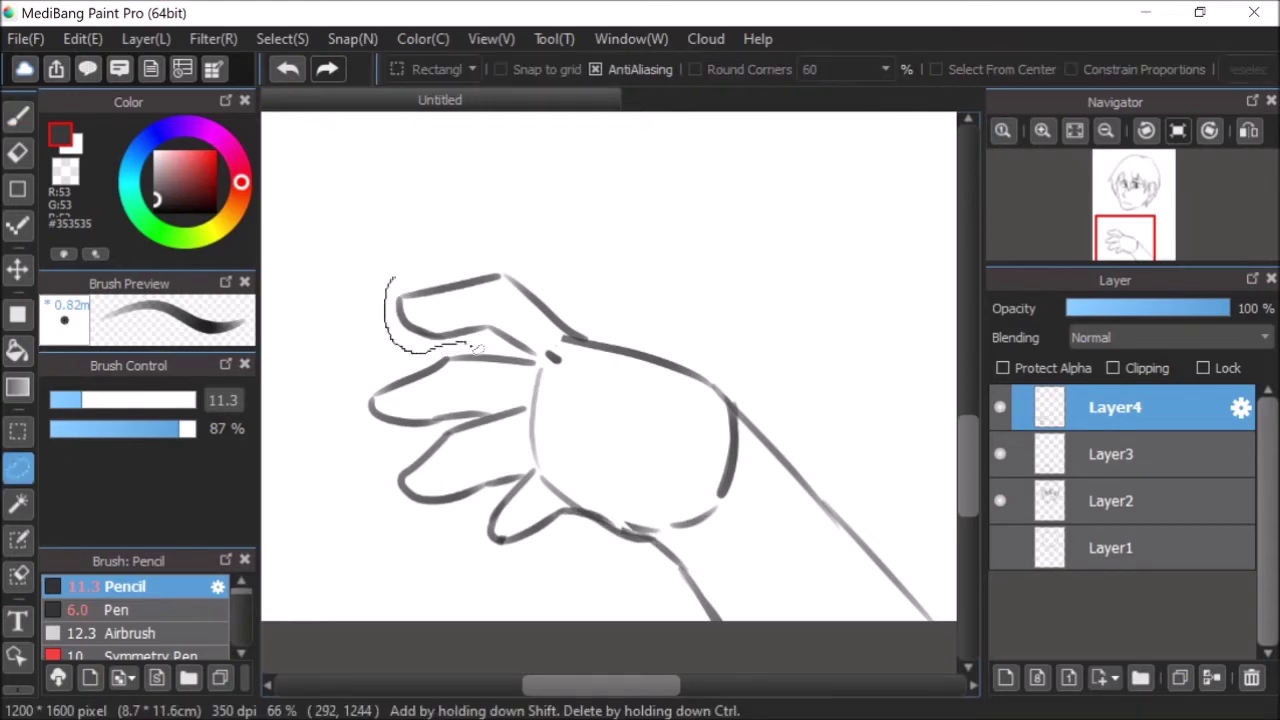
{"action": "mouse_move", "coordinate": [553, 365]}
{"action": "left_mouse_down"}
{"action": "mouse_move", "coordinate": [617, 372]}
{"action": "mouse_move", "coordinate": [624, 296]}
{"action": "mouse_move", "coordinate": [586, 262]}
{"action": "mouse_move", "coordinate": [478, 244]}
{"action": "left_mouse_up"}
{"action": "left_click", "coordinate": [286, 44]}
{"action": "left_click", "coordinate": [376, 325]}
{"action": "mouse_move", "coordinate": [691, 286]}
{"action": "left_mouse_down"}
{"action": "mouse_move", "coordinate": [706, 300]}
{"action": "mouse_move", "coordinate": [679, 297]}
{"action": "left_mouse_up"}
{"action": "left_click_drag", "start_coordinate": [388, 185], "coordinate": [400, 194]}
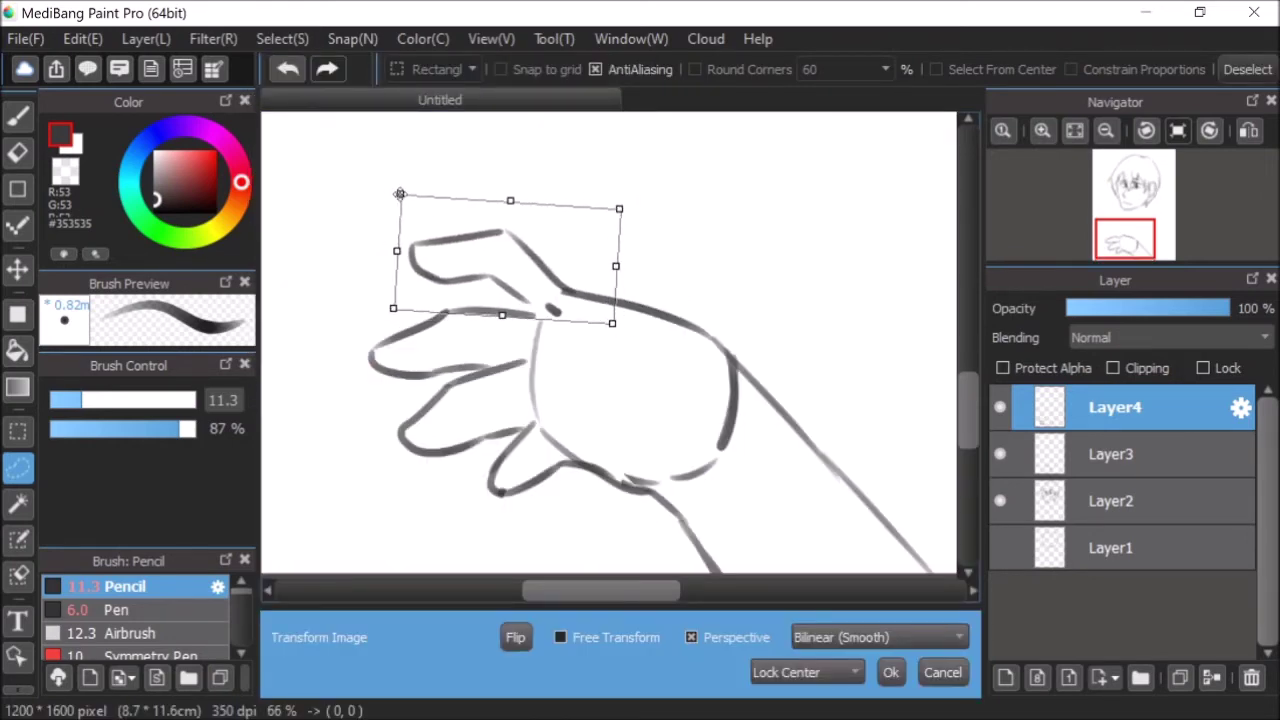
- Distort the uppermost finger with Free Transform to fit the hand, check it mirrored, and apply the transformation
{"action": "left_click_drag", "start_coordinate": [506, 198], "coordinate": [501, 215]}
{"action": "left_click_drag", "start_coordinate": [505, 318], "coordinate": [501, 333]}
{"action": "left_click_drag", "start_coordinate": [620, 219], "coordinate": [629, 194]}
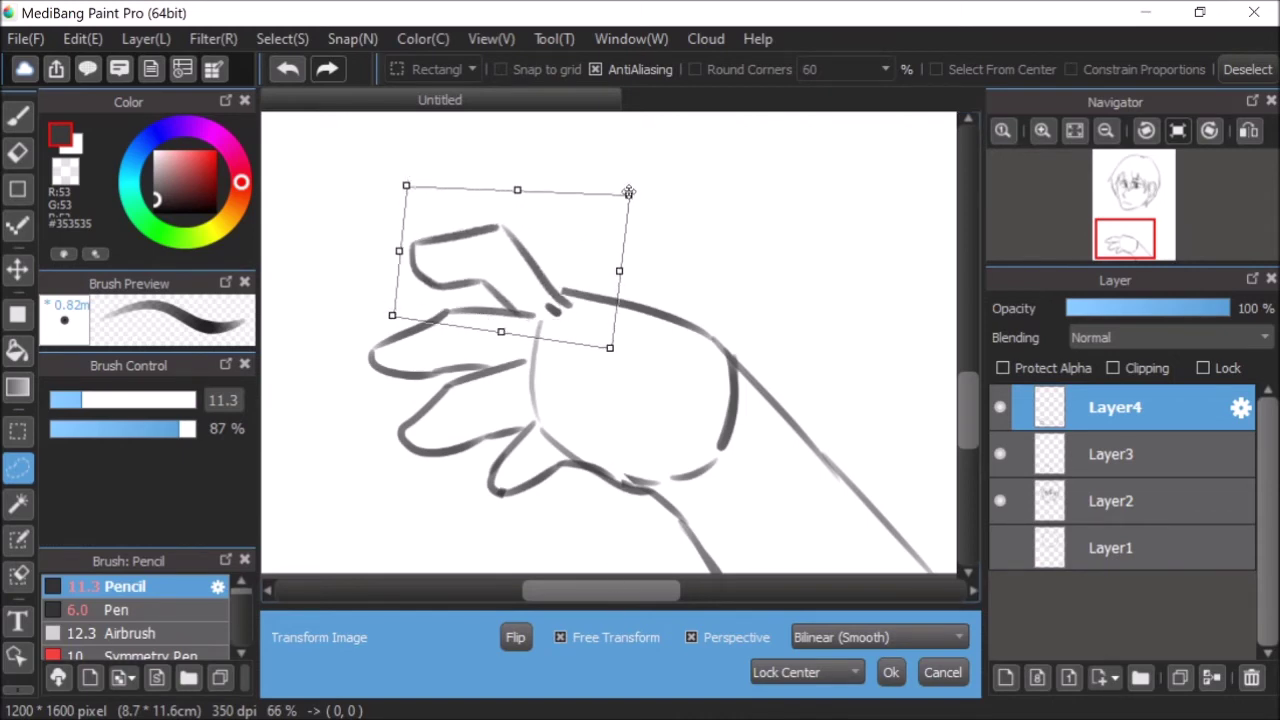
{"action": "left_click_drag", "start_coordinate": [406, 186], "coordinate": [406, 206]}
{"action": "left_click_drag", "start_coordinate": [612, 348], "coordinate": [621, 337]}
{"action": "left_click_drag", "start_coordinate": [393, 316], "coordinate": [400, 320]}
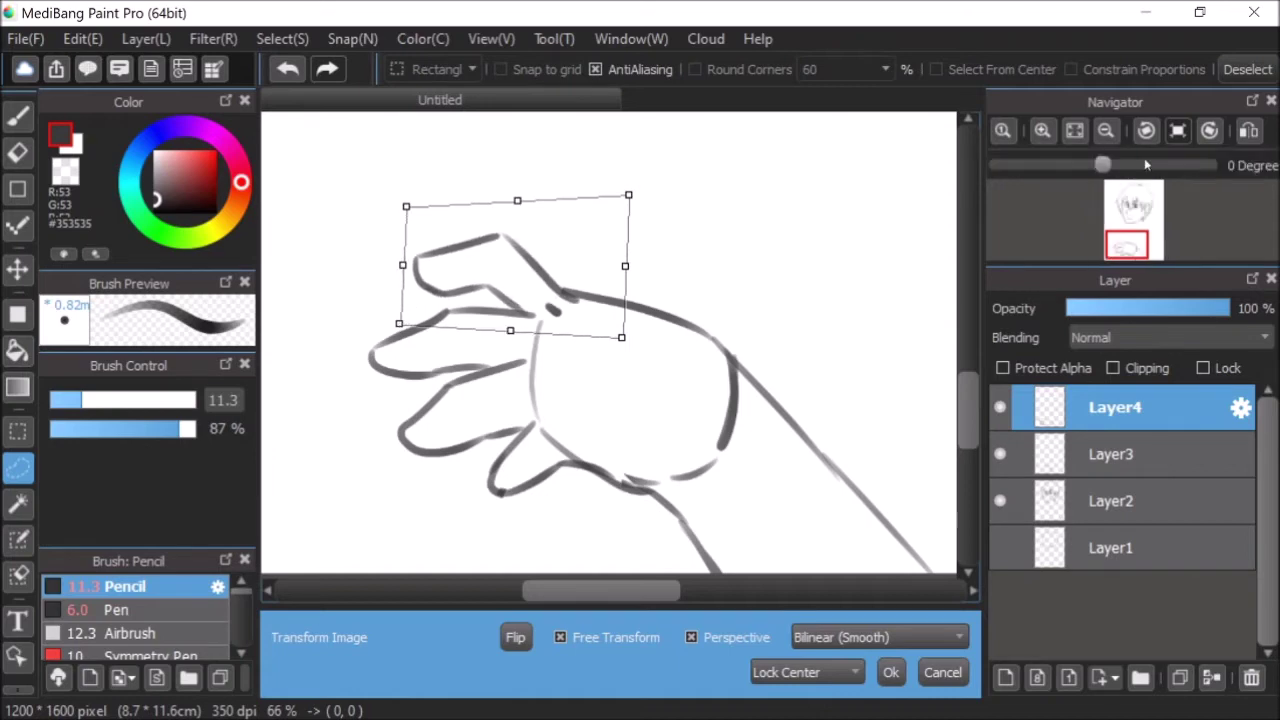
{"action": "left_click", "coordinate": [1249, 130]}
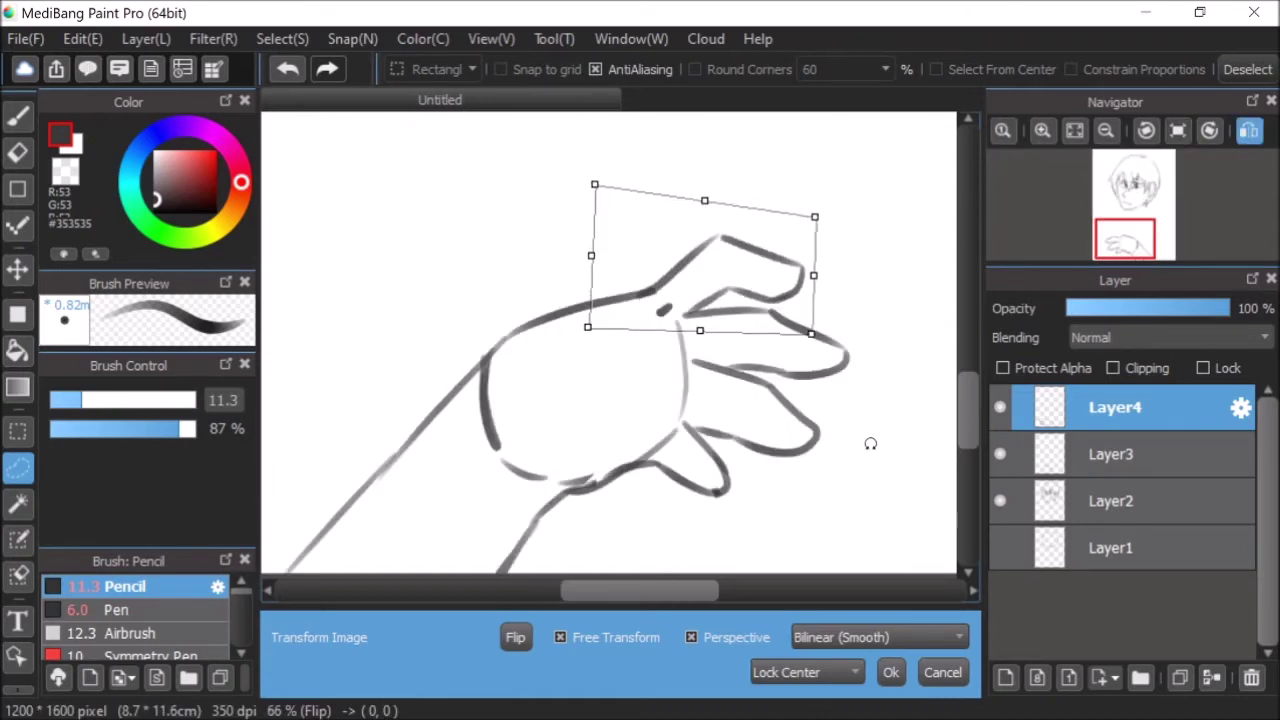
{"action": "left_click", "coordinate": [891, 673]}
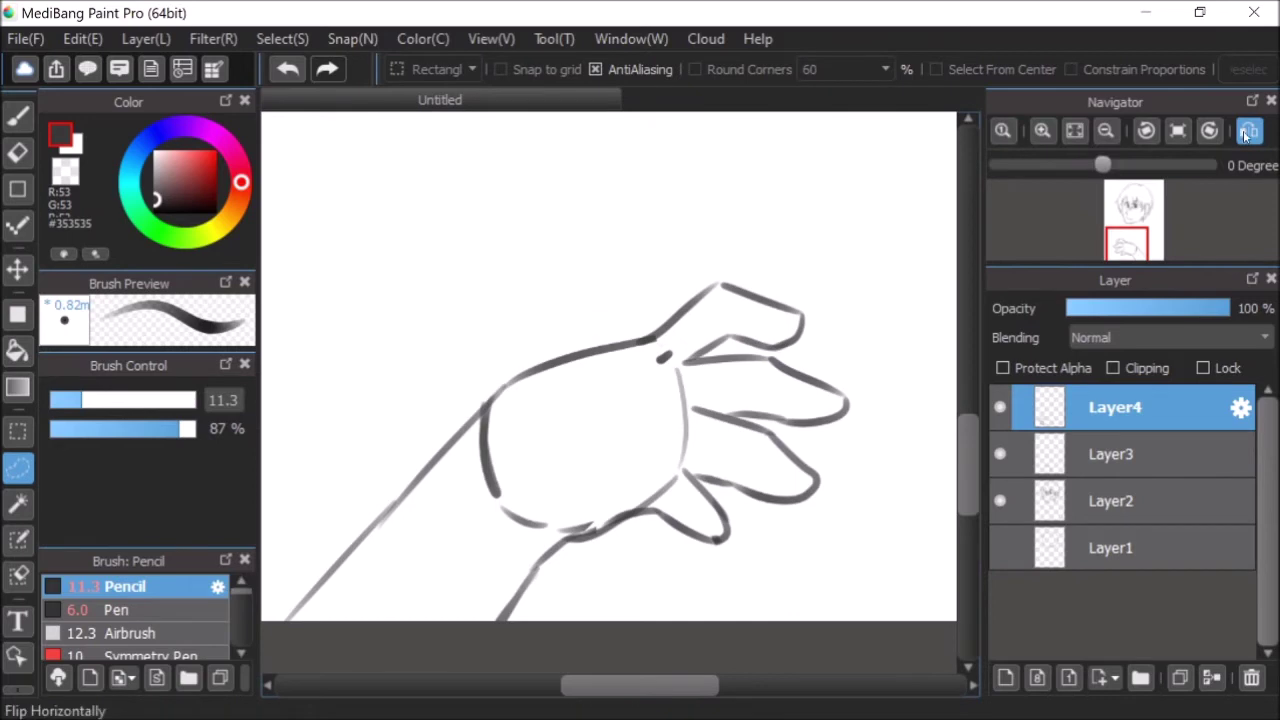
{"action": "left_click", "coordinate": [1249, 130]}
- Lasso the forearm lines on Layer4, free-transform them to tilt the forearm more steeply, check the whole canvas, and apply
{"action": "scroll", "coordinate": [707, 458], "scroll_direction": "down", "scroll_amount": 3}
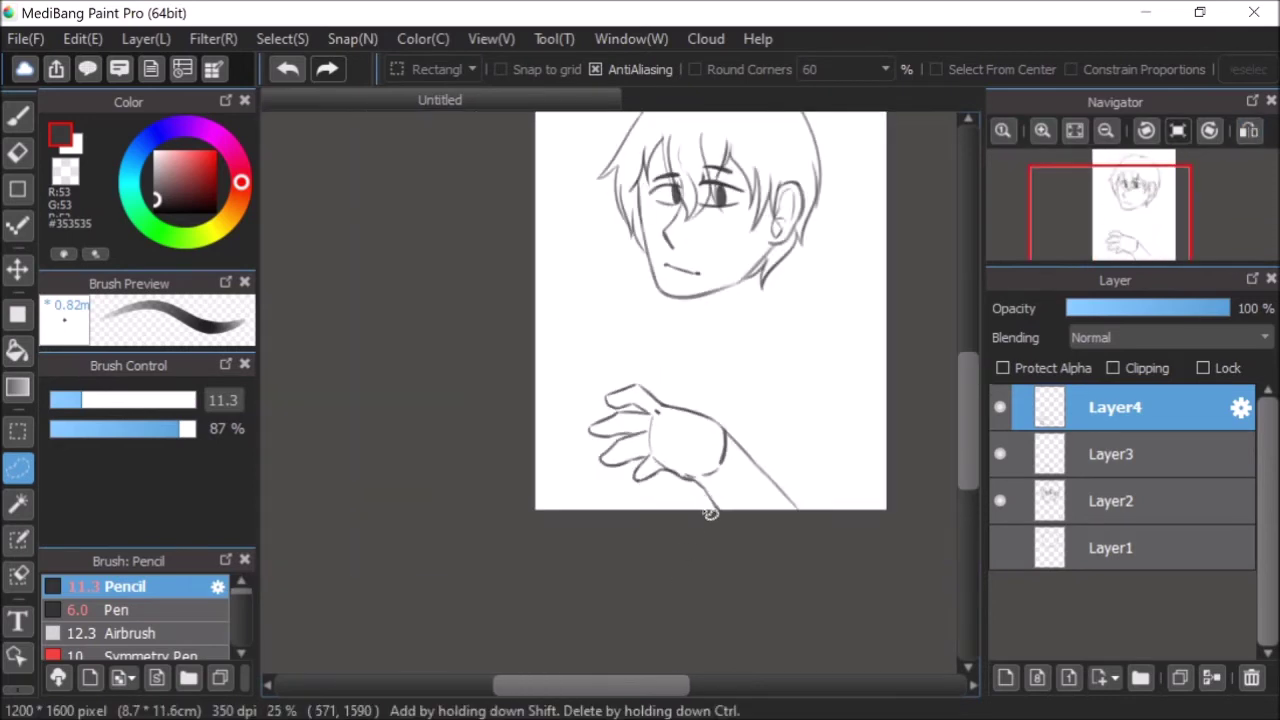
{"action": "scroll", "coordinate": [739, 401], "scroll_direction": "up", "scroll_amount": 2}
{"action": "left_click", "coordinate": [1072, 462]}
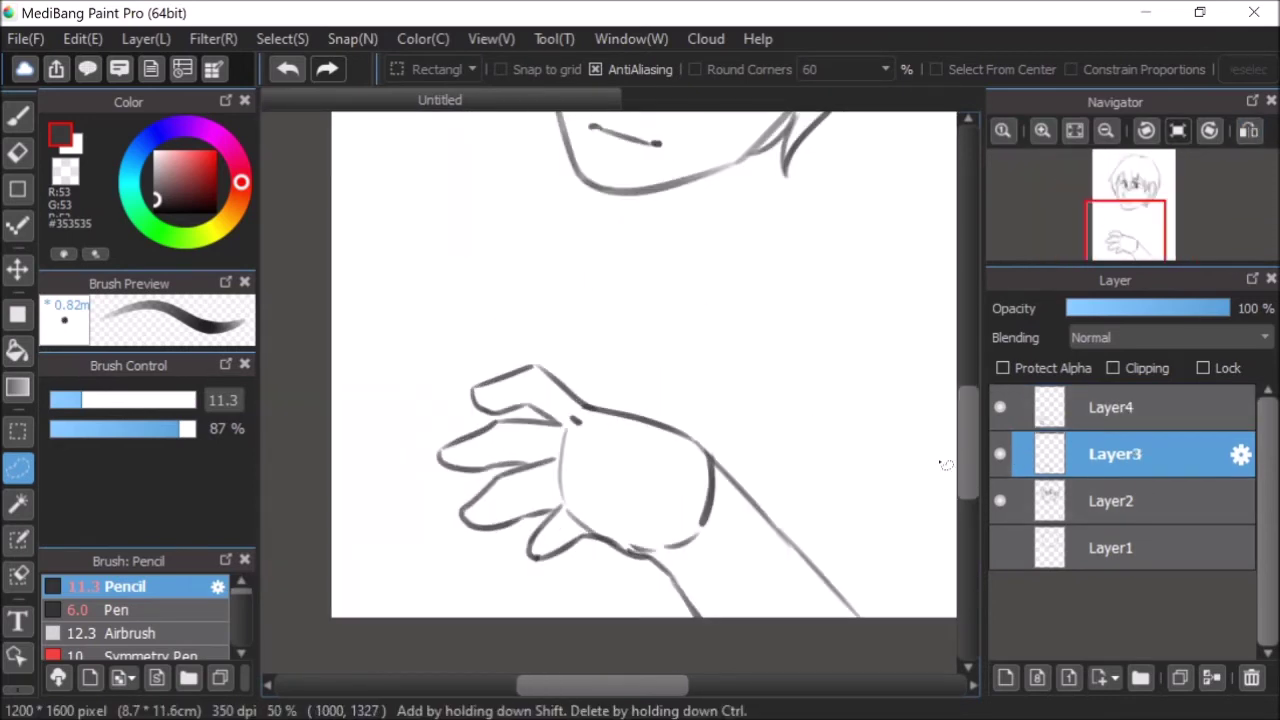
{"action": "left_click", "coordinate": [1060, 410]}
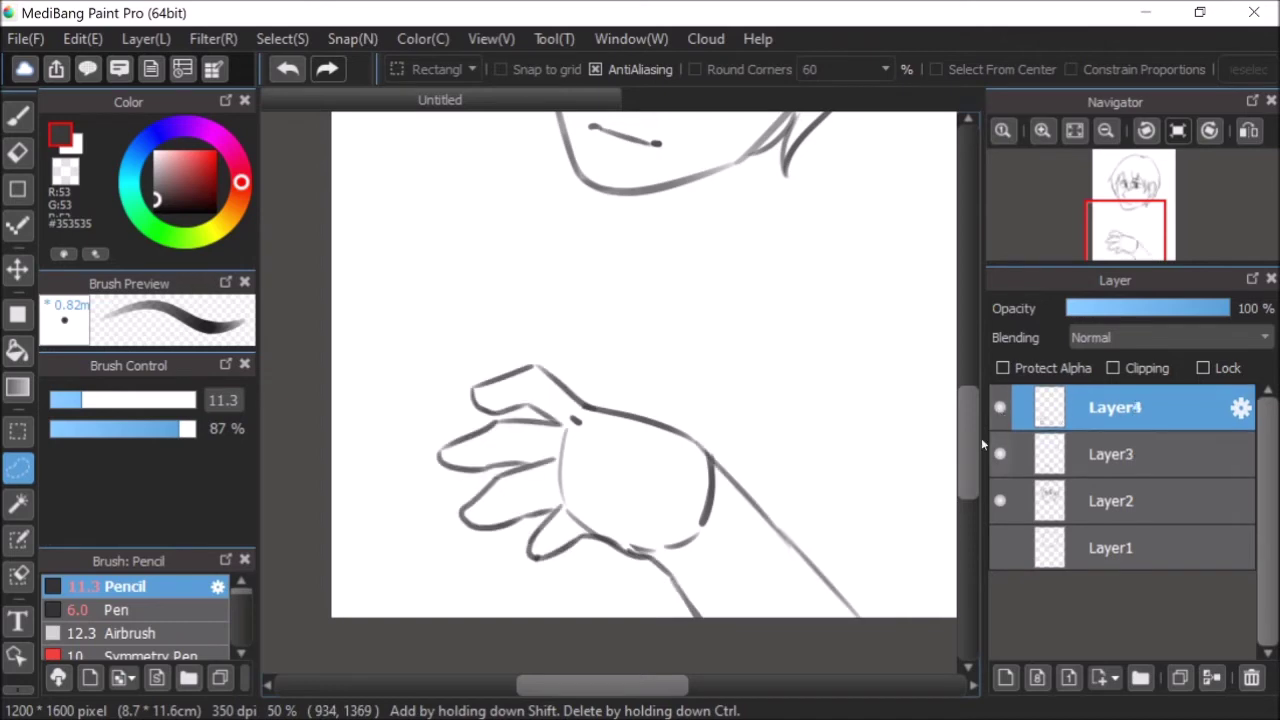
{"action": "mouse_move", "coordinate": [651, 546]}
{"action": "left_mouse_down"}
{"action": "mouse_move", "coordinate": [649, 609]}
{"action": "mouse_move", "coordinate": [761, 707]}
{"action": "mouse_move", "coordinate": [896, 633]}
{"action": "mouse_move", "coordinate": [884, 490]}
{"action": "mouse_move", "coordinate": [752, 404]}
{"action": "mouse_move", "coordinate": [710, 419]}
{"action": "mouse_move", "coordinate": [700, 516]}
{"action": "mouse_move", "coordinate": [664, 548]}
{"action": "left_mouse_up"}
{"action": "left_click", "coordinate": [282, 38]}
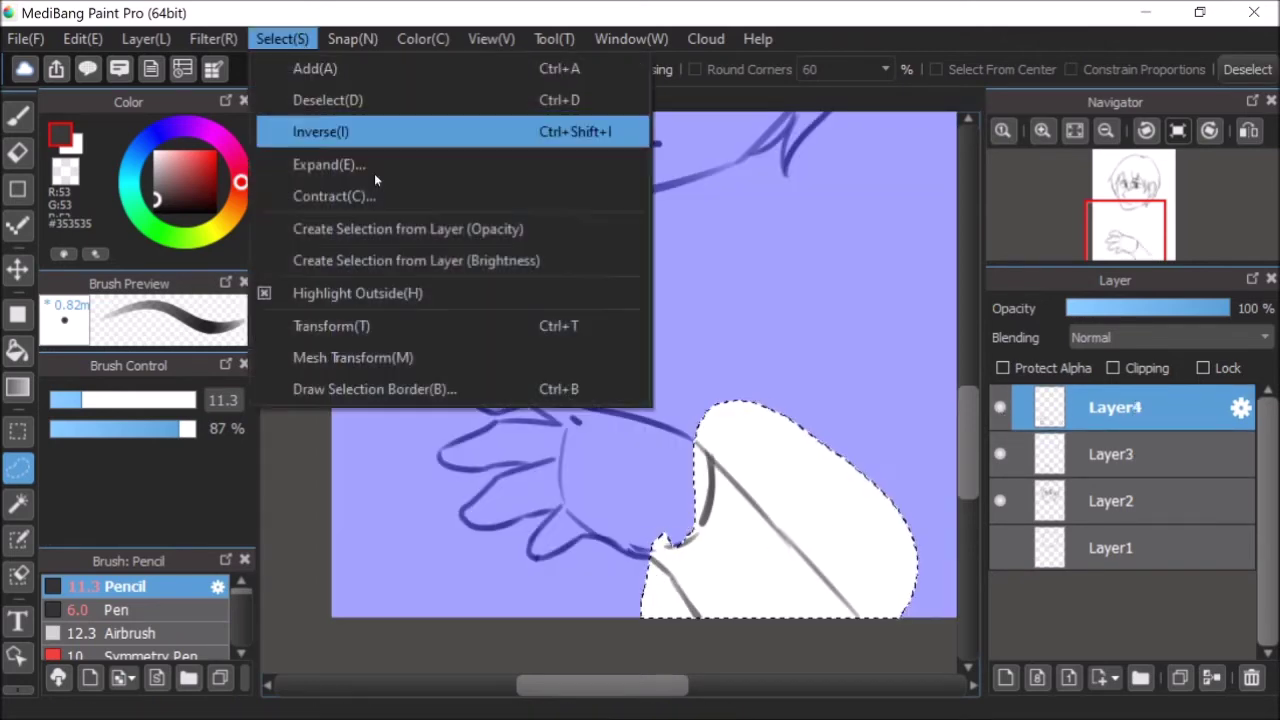
{"action": "left_click", "coordinate": [600, 318]}
{"action": "left_click_drag", "start_coordinate": [918, 462], "coordinate": [885, 478]}
{"action": "left_click", "coordinate": [1074, 130]}
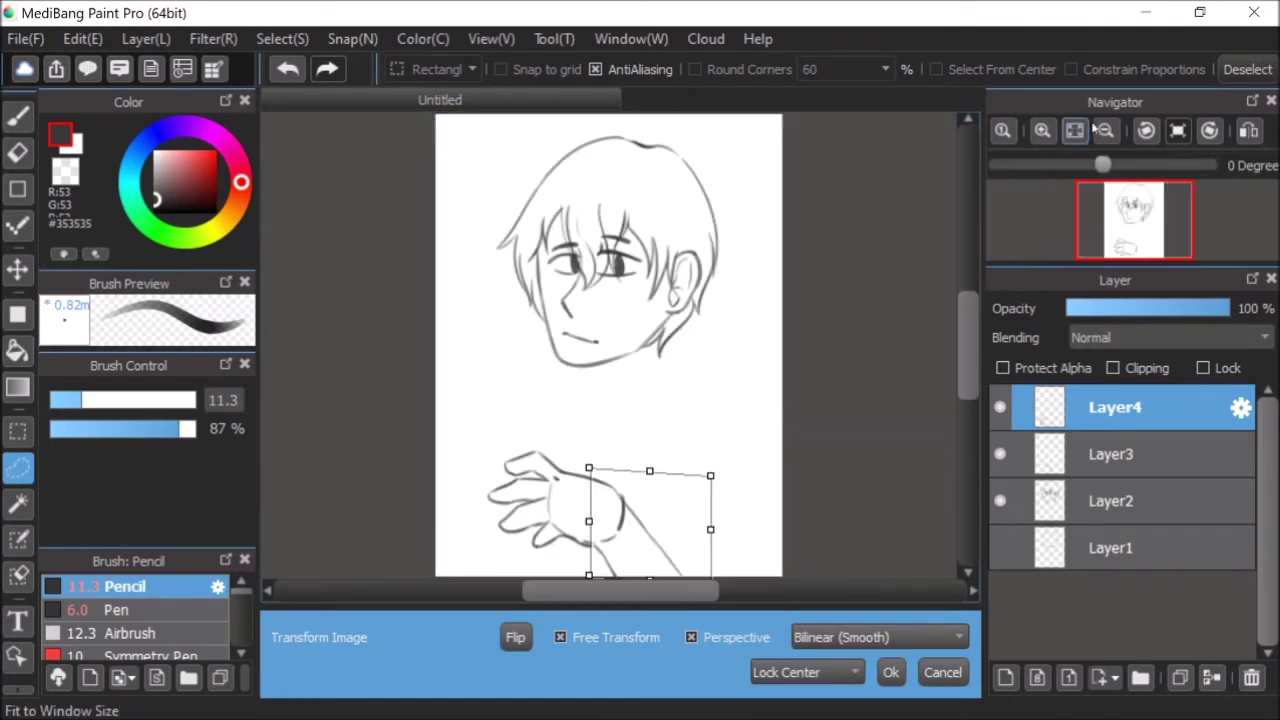
{"action": "scroll", "coordinate": [618, 403], "scroll_direction": "down", "scroll_amount": 1}
{"action": "scroll", "coordinate": [614, 434], "scroll_direction": "up", "scroll_amount": 1}
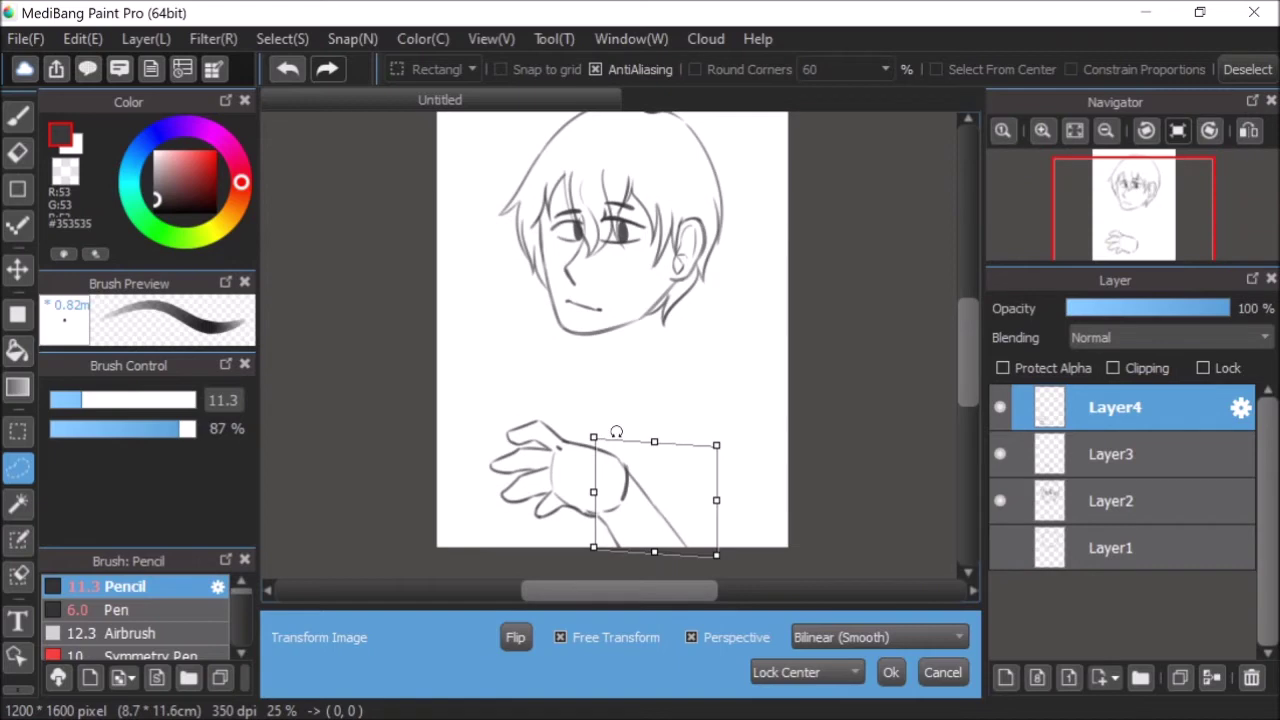
{"action": "left_click", "coordinate": [889, 672]}
{"action": "left_click", "coordinate": [589, 469]}
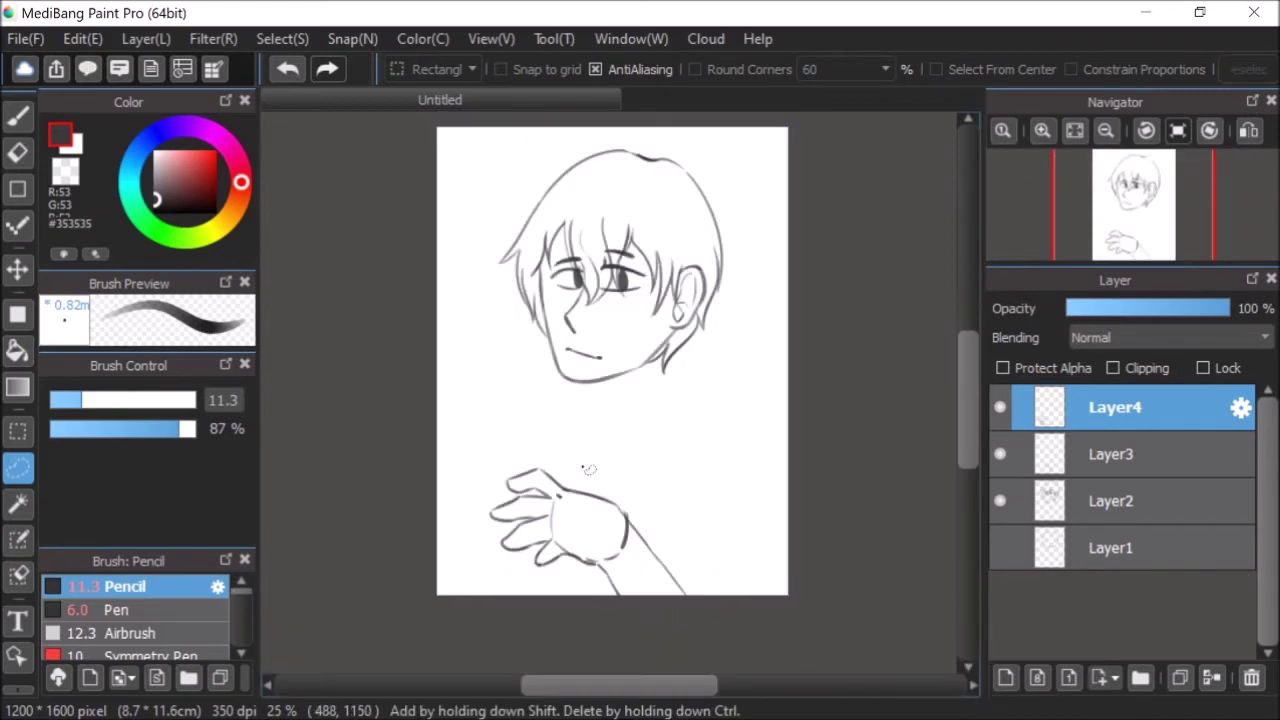
- Erase the lower forearm line and redraw it as a smooth curve starting from the wrist
{"action": "scroll", "coordinate": [641, 601], "scroll_direction": "up", "scroll_amount": 4}
{"action": "left_click", "coordinate": [17, 152]}
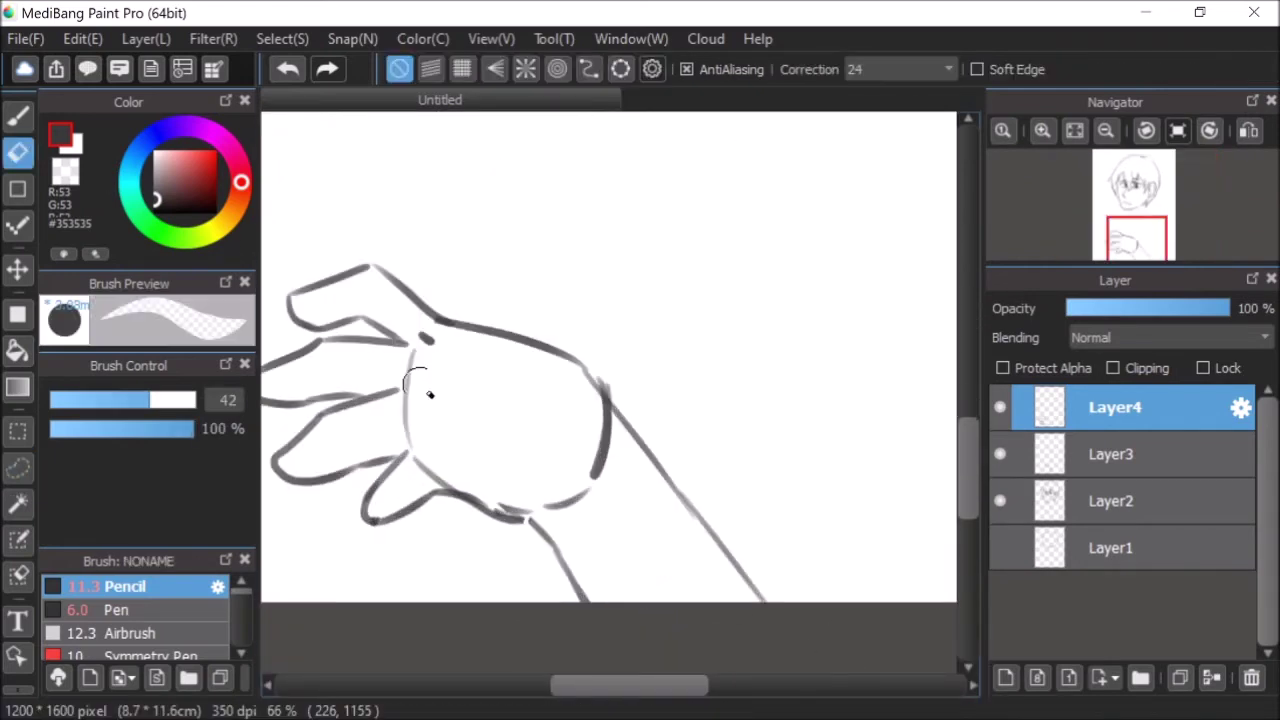
{"action": "left_click_drag", "start_coordinate": [530, 519], "coordinate": [583, 611]}
{"action": "key", "text": "b"}
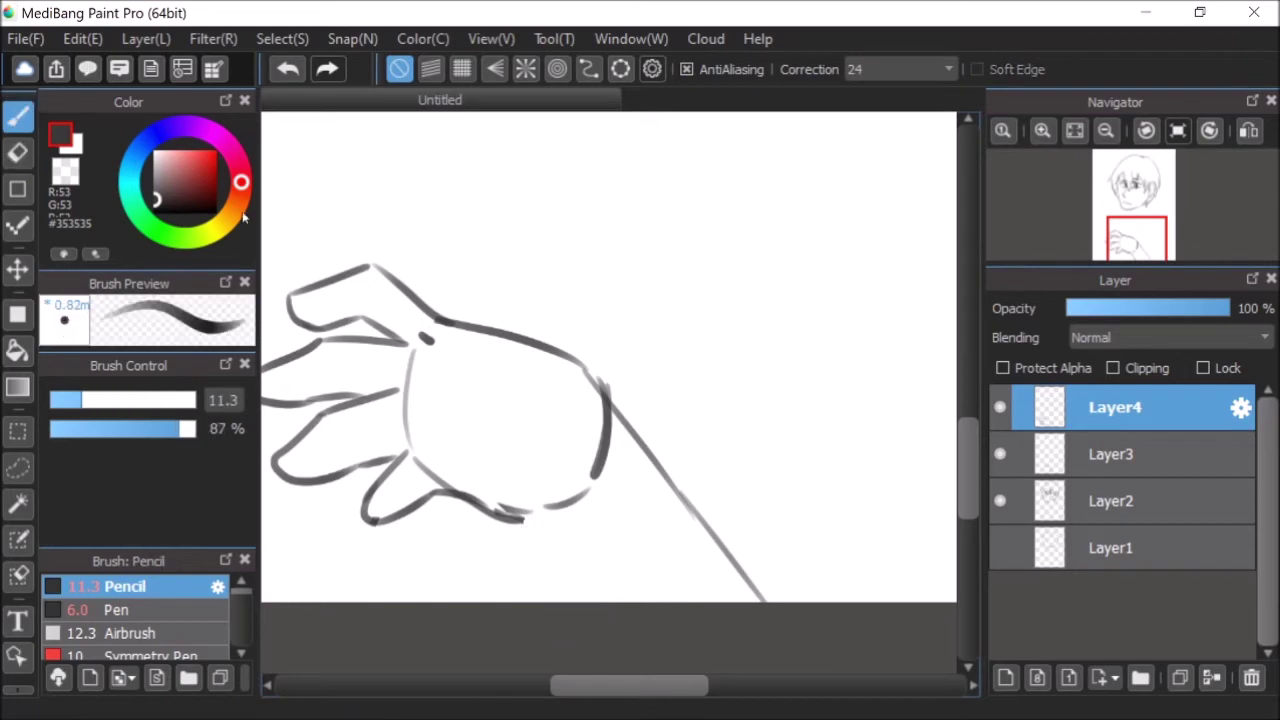
{"action": "left_click_drag", "start_coordinate": [571, 567], "coordinate": [634, 651]}
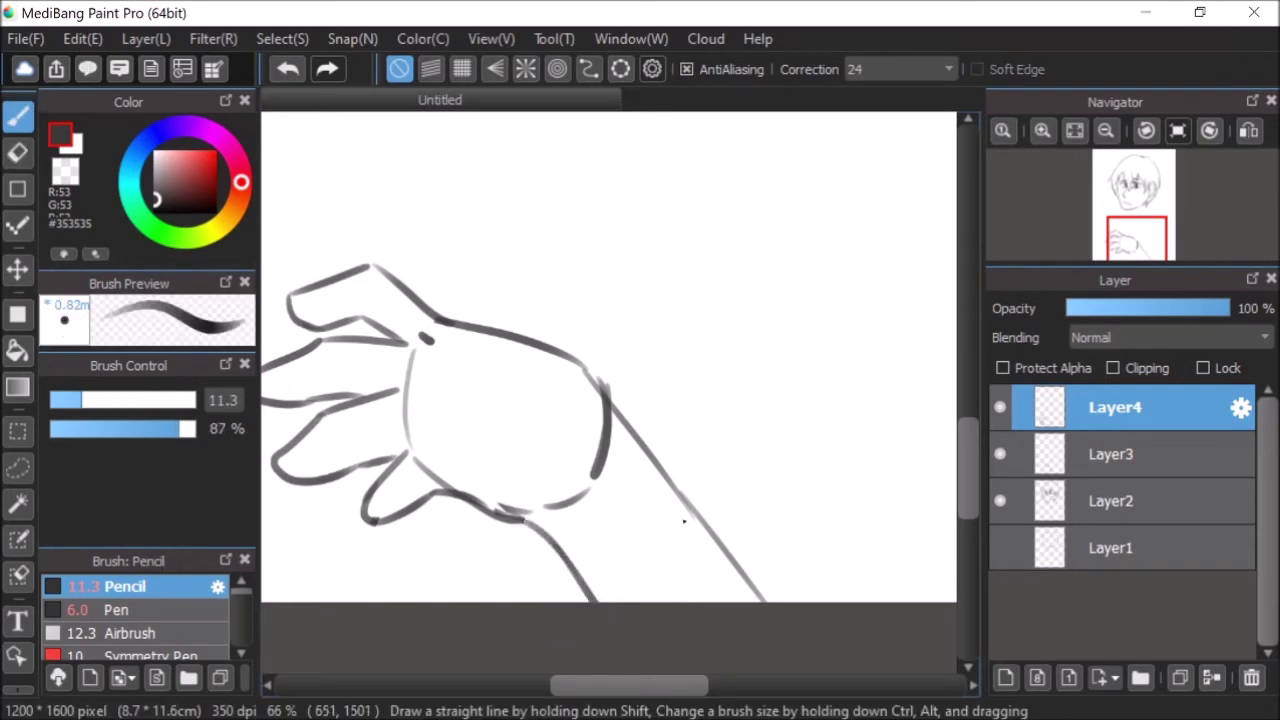
- On Layer3, erase the leftover palm outline marks where they overlap the wrist lines
{"action": "scroll", "coordinate": [966, 457], "scroll_direction": "up", "scroll_amount": 1}
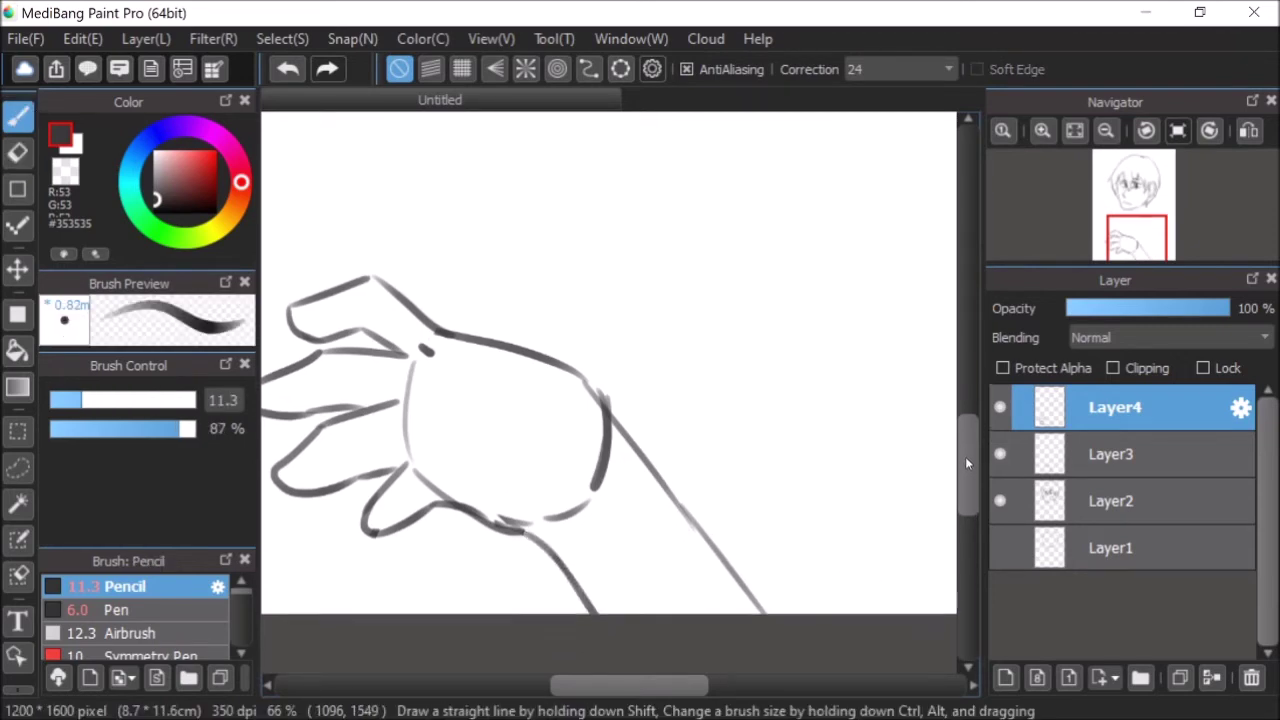
{"action": "left_click", "coordinate": [1056, 446]}
{"action": "key", "text": "e"}
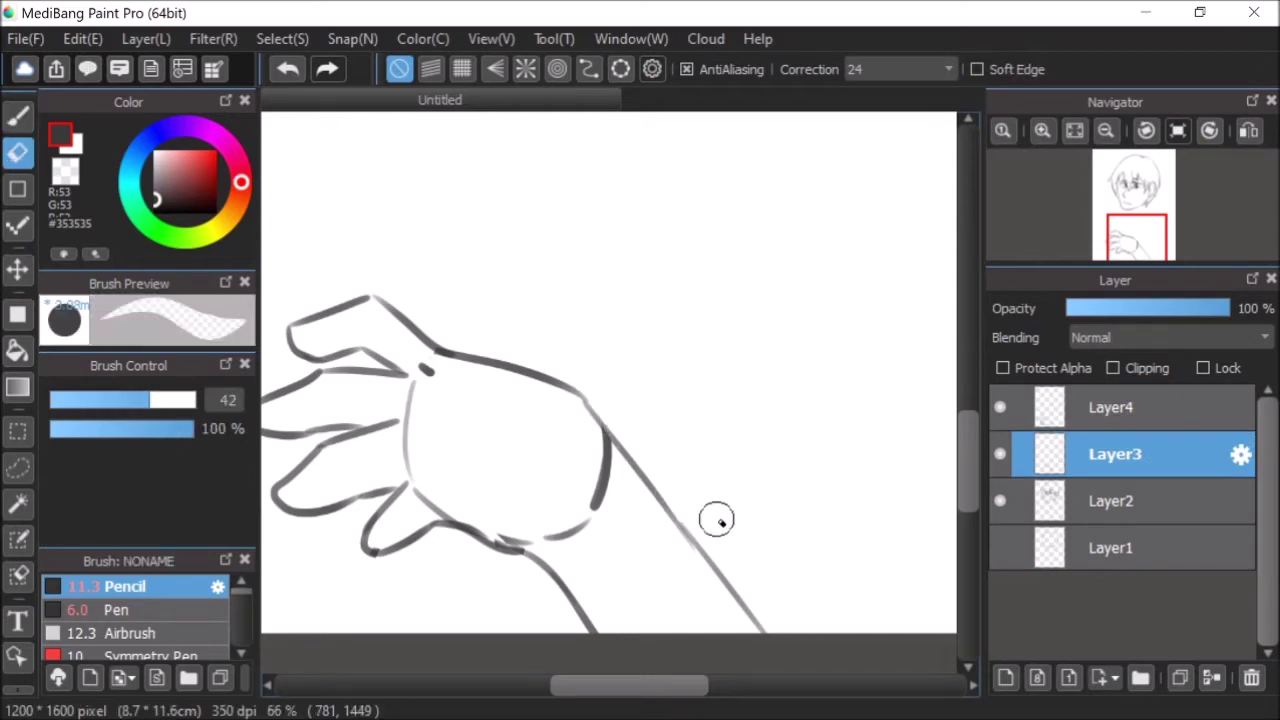
{"action": "left_click_drag", "start_coordinate": [494, 523], "coordinate": [533, 550]}
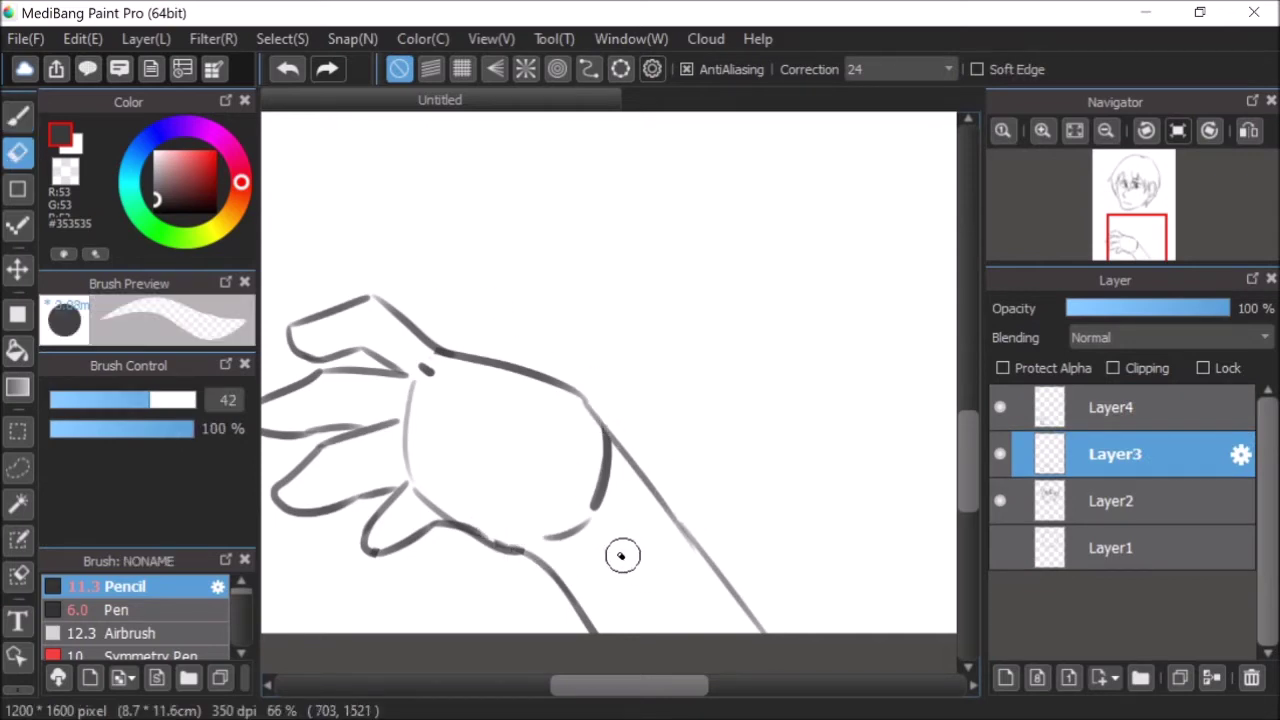
- Merge Layer4 down into Layer3 and add a new empty layer above it
{"action": "left_click", "coordinate": [1090, 414]}
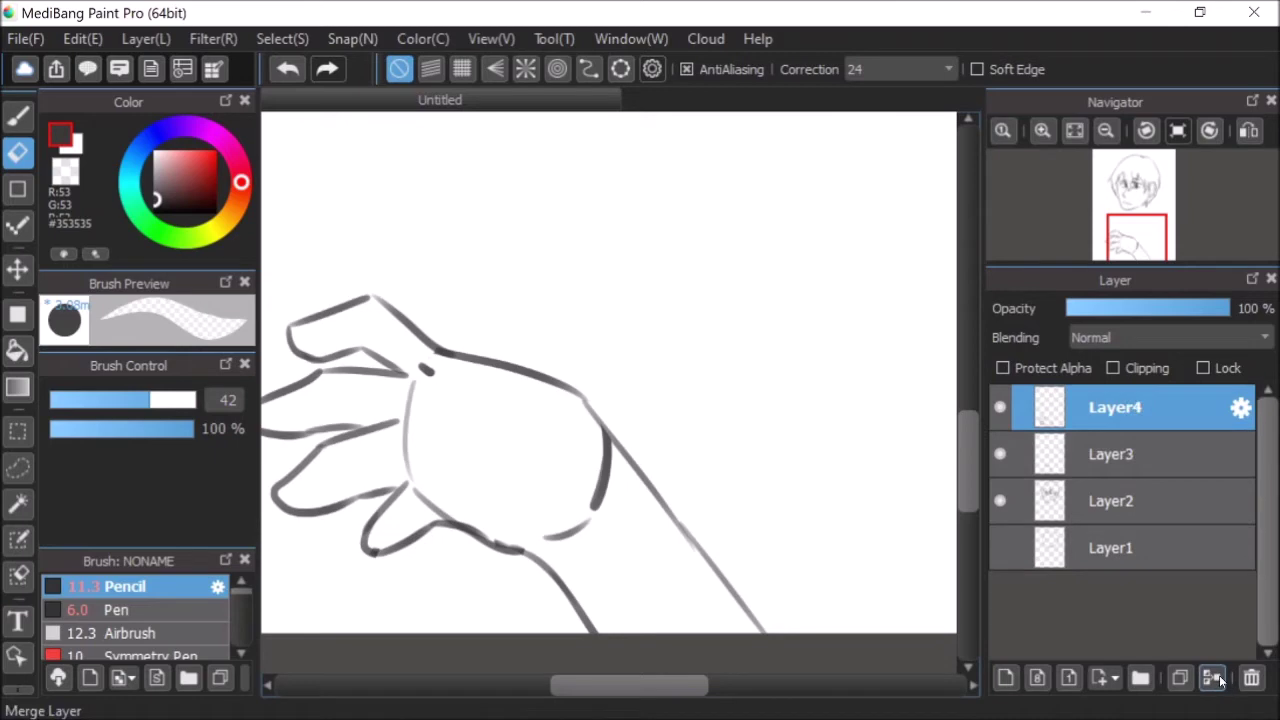
{"action": "left_click", "coordinate": [1213, 678]}
{"action": "scroll", "coordinate": [951, 235], "scroll_direction": "down", "scroll_amount": 2}
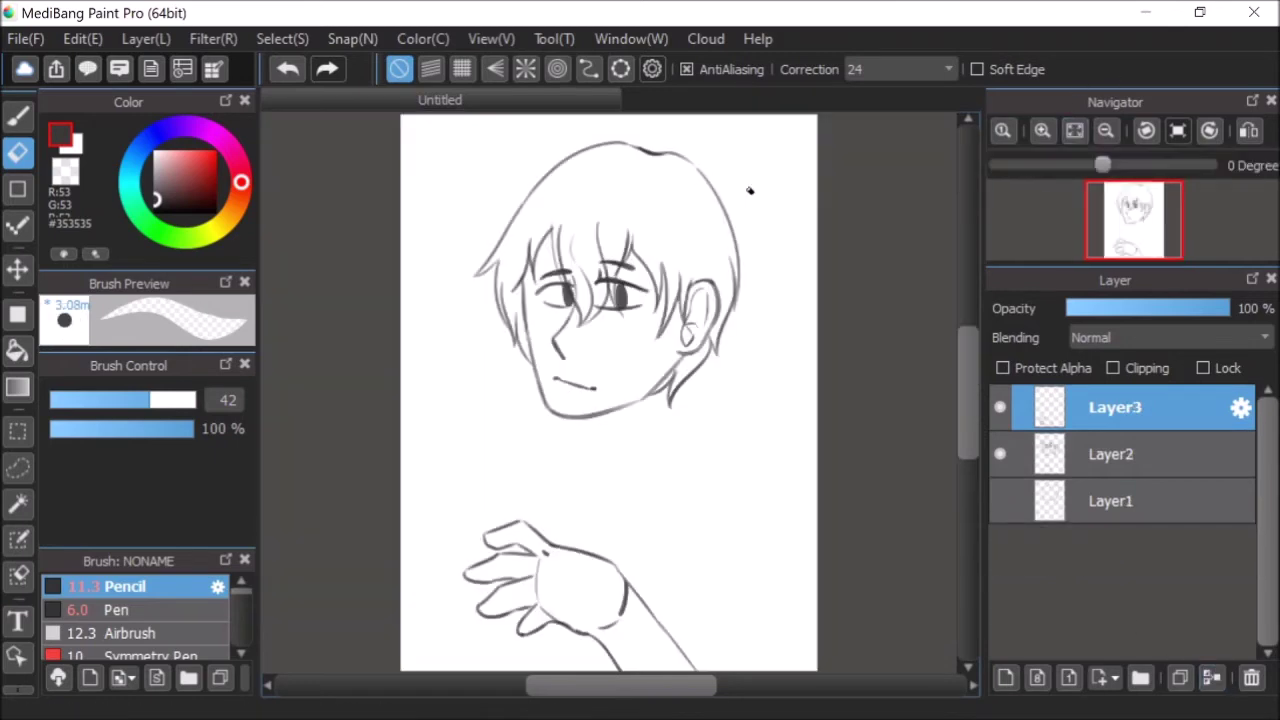
{"action": "left_click", "coordinate": [1005, 678]}
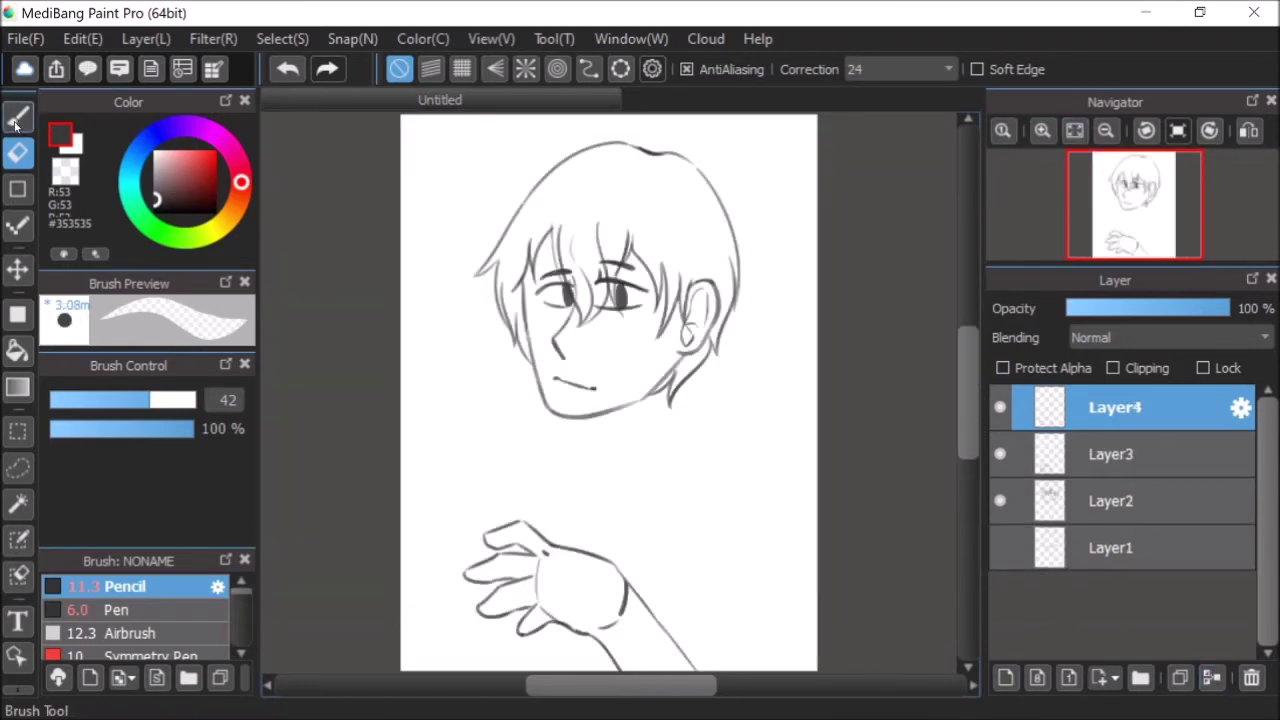
- On Layer4, pencil a rounded outline behind the fingers, from the top fingertip down to the palm's base, with a short edge above the thumb
{"action": "left_click", "coordinate": [17, 118]}
{"action": "scroll", "coordinate": [586, 597], "scroll_direction": "up", "scroll_amount": 2}
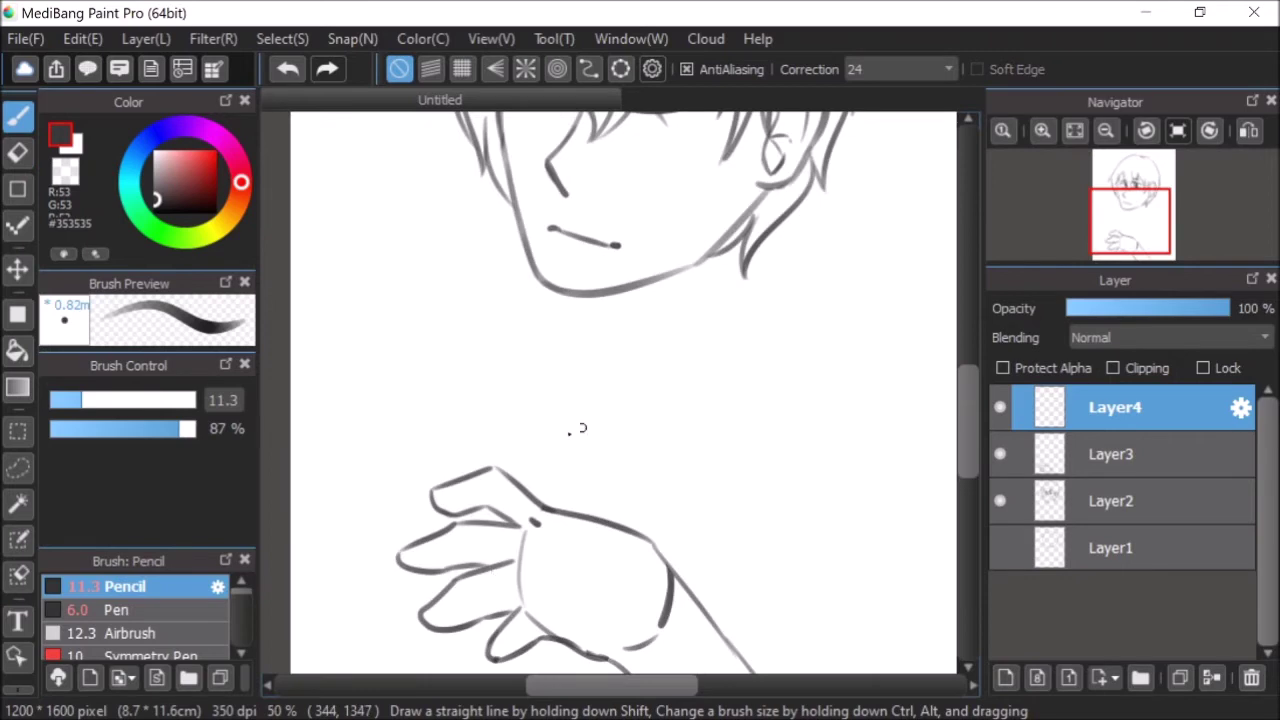
{"action": "left_click_drag", "start_coordinate": [969, 414], "coordinate": [968, 427]}
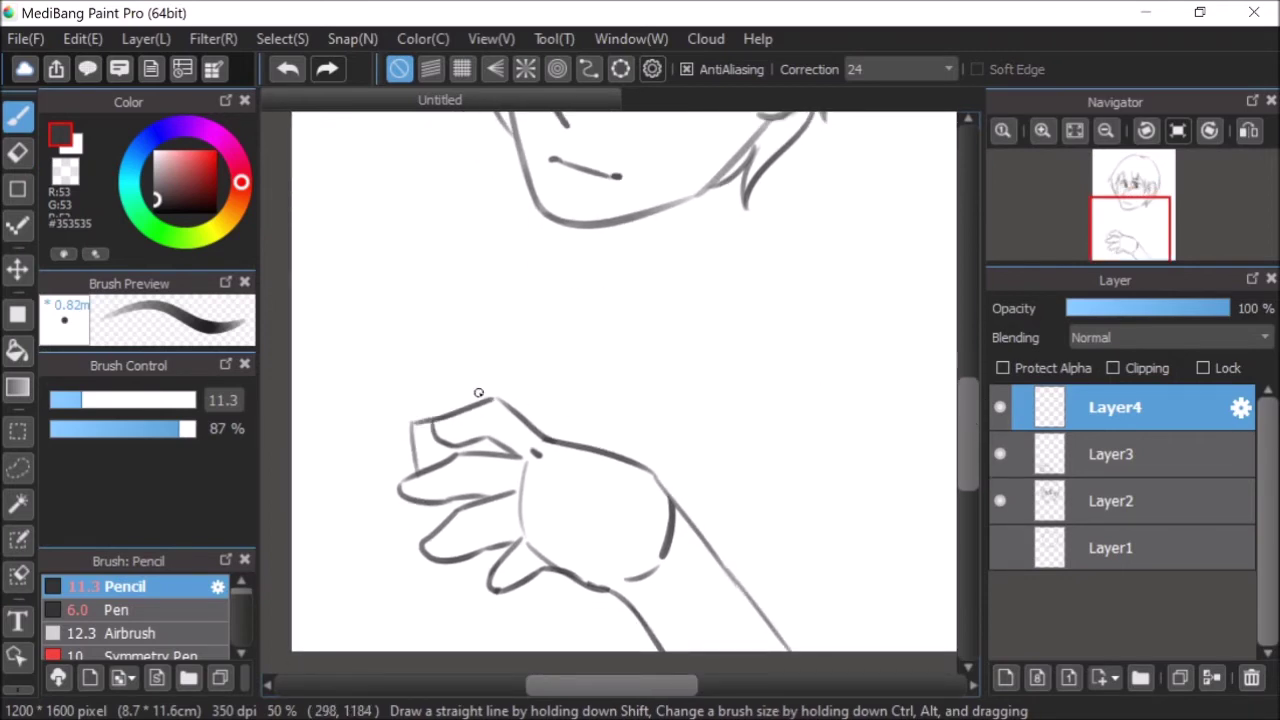
{"action": "mouse_move", "coordinate": [455, 601]}
{"action": "left_mouse_down"}
{"action": "mouse_move", "coordinate": [552, 603]}
{"action": "mouse_move", "coordinate": [570, 580]}
{"action": "mouse_move", "coordinate": [582, 592]}
{"action": "left_mouse_up"}
{"action": "left_click", "coordinate": [287, 69]}
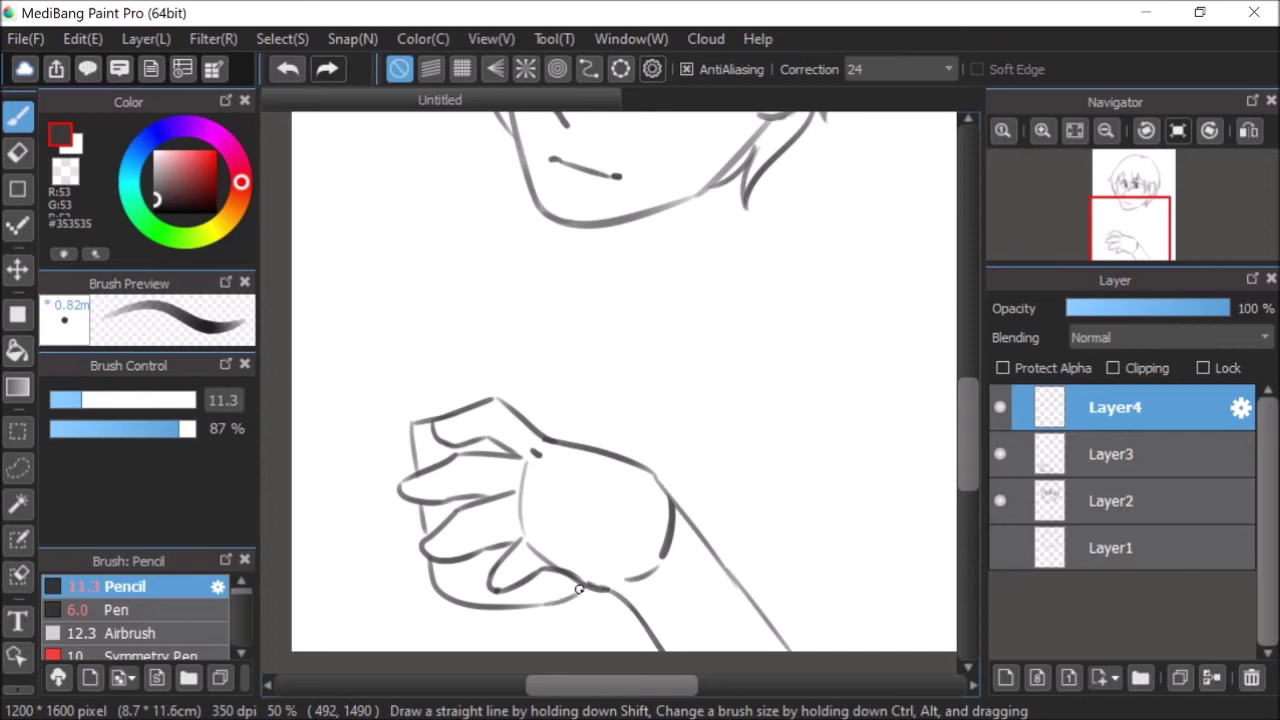
{"action": "left_click_drag", "start_coordinate": [516, 410], "coordinate": [555, 429]}
{"action": "mouse_move", "coordinate": [969, 413]}
{"action": "left_mouse_down"}
{"action": "mouse_move", "coordinate": [968, 402]}
{"action": "mouse_move", "coordinate": [968, 423]}
{"action": "left_mouse_up"}
{"action": "scroll", "coordinate": [968, 428], "scroll_direction": "down", "scroll_amount": 1}
- Mirror the view, free-transform the new outline on Layer4 to fit closer around the hand, unmirror the view, and apply
{"action": "left_click", "coordinate": [1249, 131]}
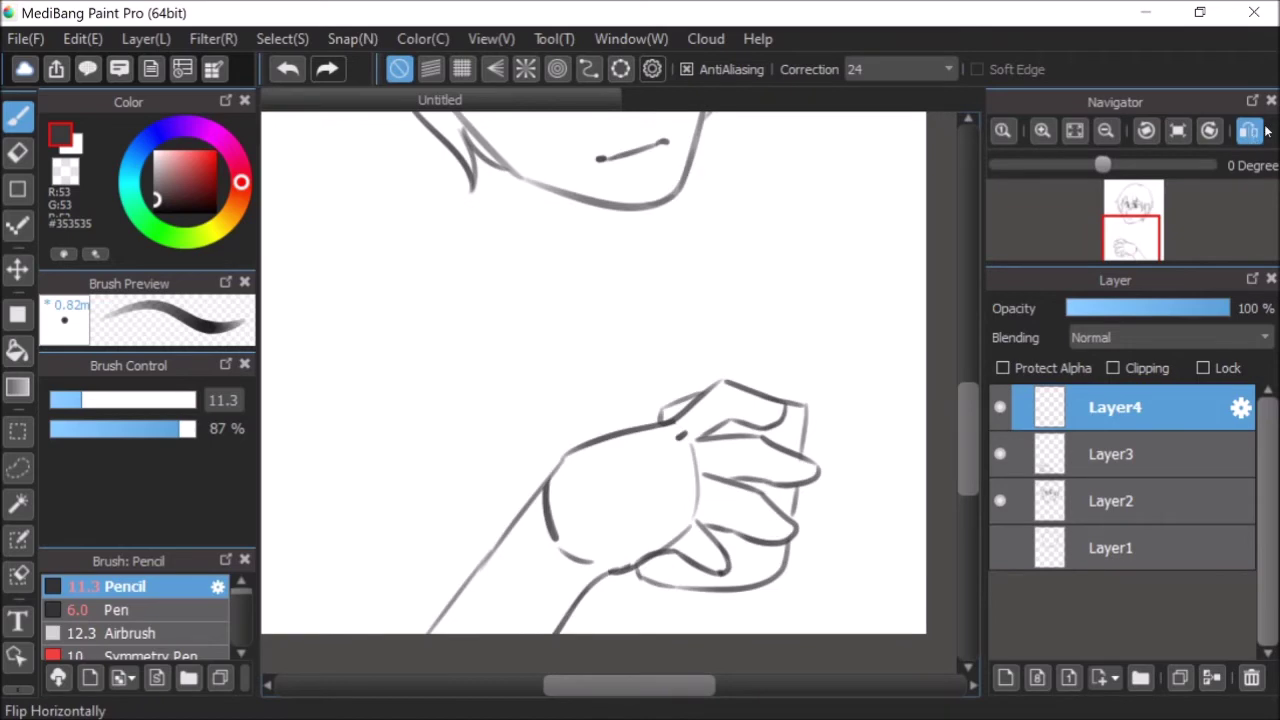
{"action": "key", "text": "ctrl+t"}
{"action": "left_click_drag", "start_coordinate": [633, 341], "coordinate": [600, 345]}
{"action": "mouse_move", "coordinate": [633, 547]}
{"action": "left_mouse_down"}
{"action": "mouse_move", "coordinate": [618, 550]}
{"action": "mouse_move", "coordinate": [643, 545]}
{"action": "left_mouse_up"}
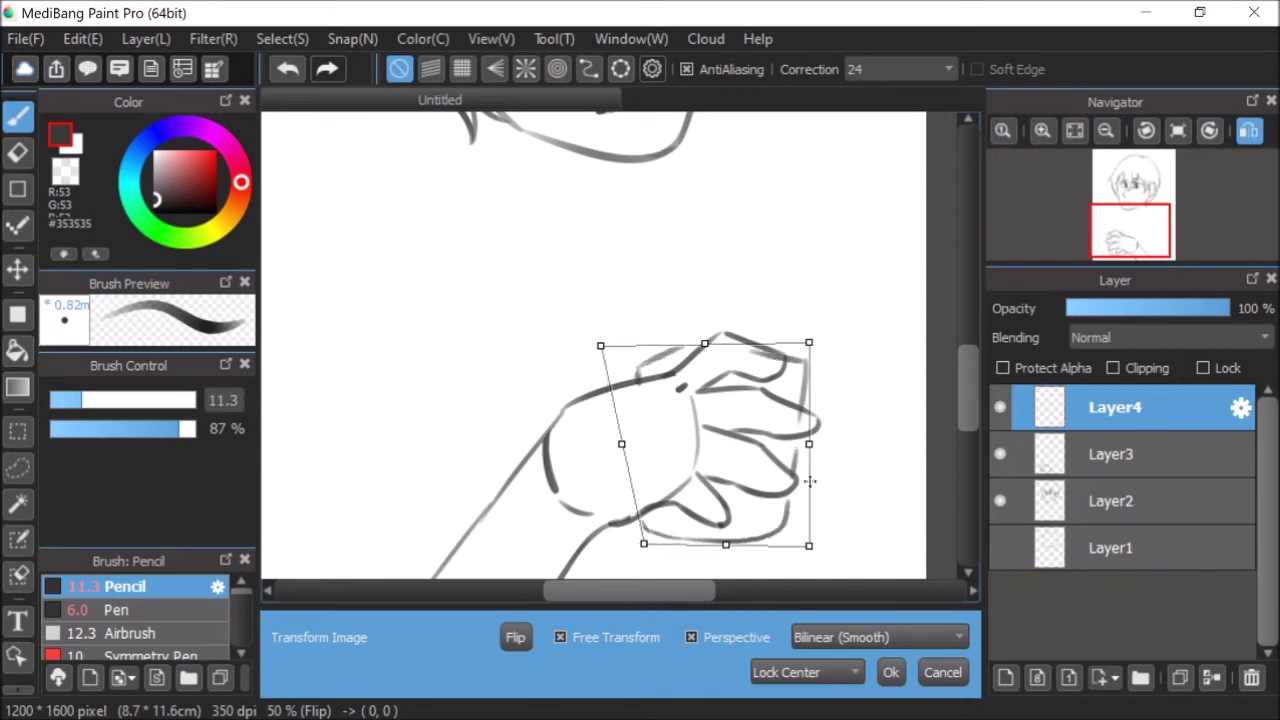
{"action": "left_click_drag", "start_coordinate": [809, 343], "coordinate": [793, 339]}
{"action": "left_click_drag", "start_coordinate": [782, 482], "coordinate": [781, 475]}
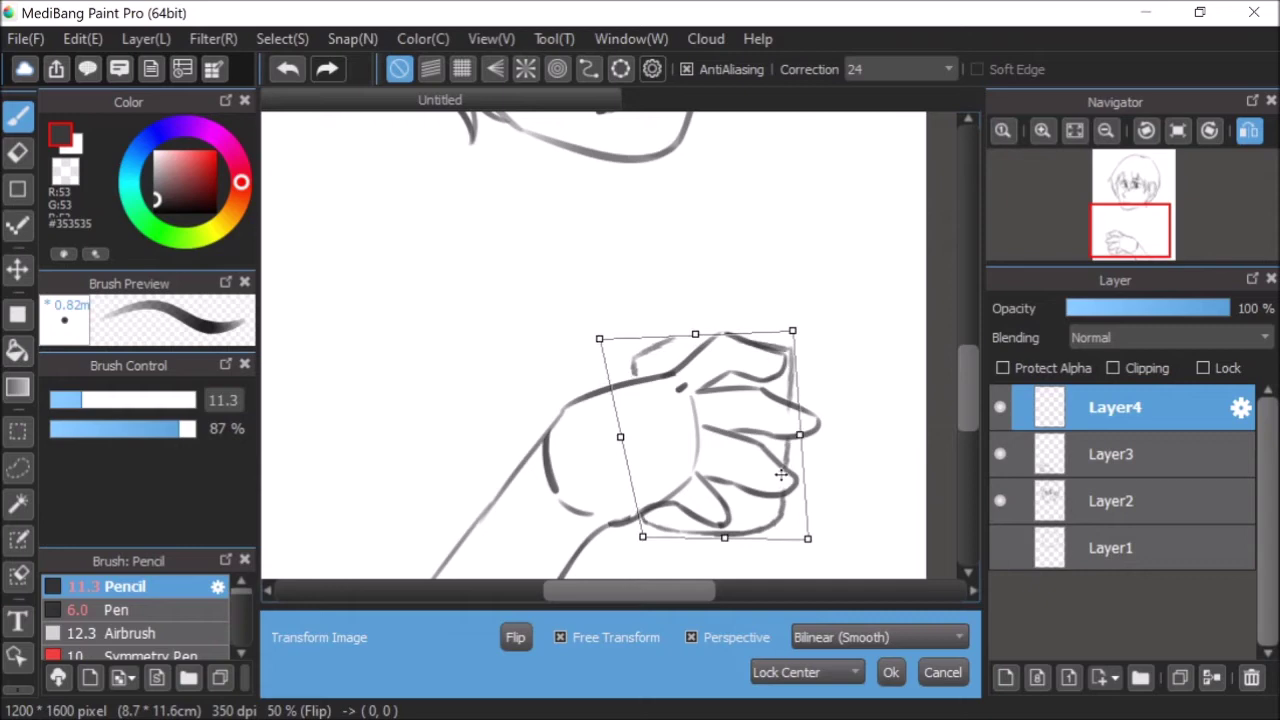
{"action": "left_click", "coordinate": [1249, 130]}
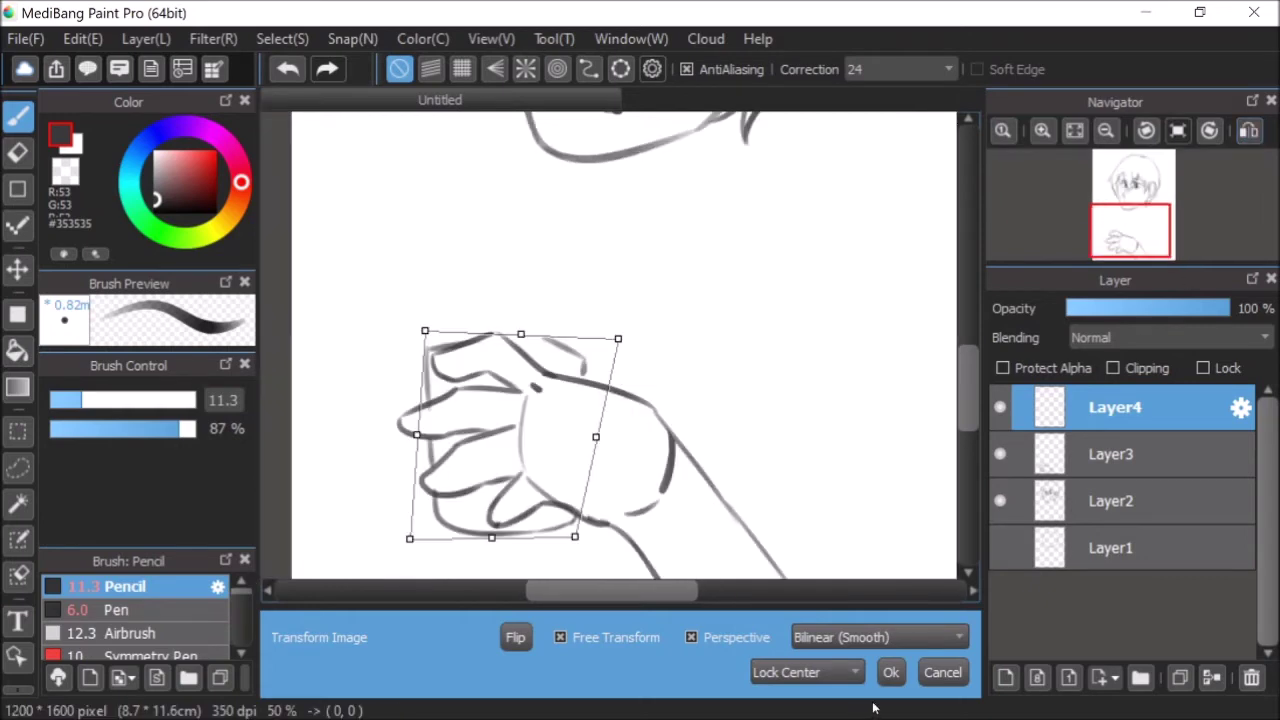
{"action": "left_click", "coordinate": [890, 672]}
- Pencil the missing stretch of the outline above the hand to join its upper ends, and check the whole canvas
{"action": "scroll", "coordinate": [651, 401], "scroll_direction": "up", "scroll_amount": 4}
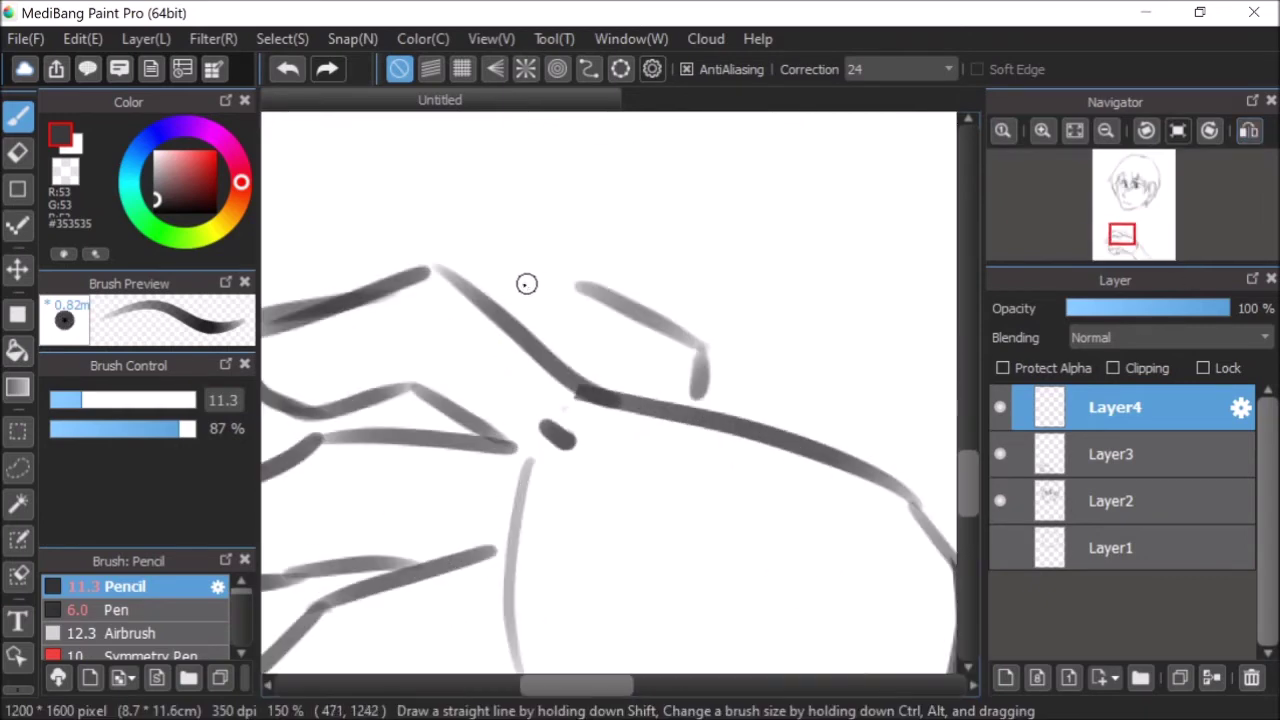
{"action": "mouse_move", "coordinate": [474, 283]}
{"action": "left_mouse_down"}
{"action": "mouse_move", "coordinate": [530, 286]}
{"action": "mouse_move", "coordinate": [650, 330]}
{"action": "mouse_move", "coordinate": [695, 311]}
{"action": "mouse_move", "coordinate": [700, 418]}
{"action": "left_mouse_up"}
{"action": "left_click", "coordinate": [1075, 130]}
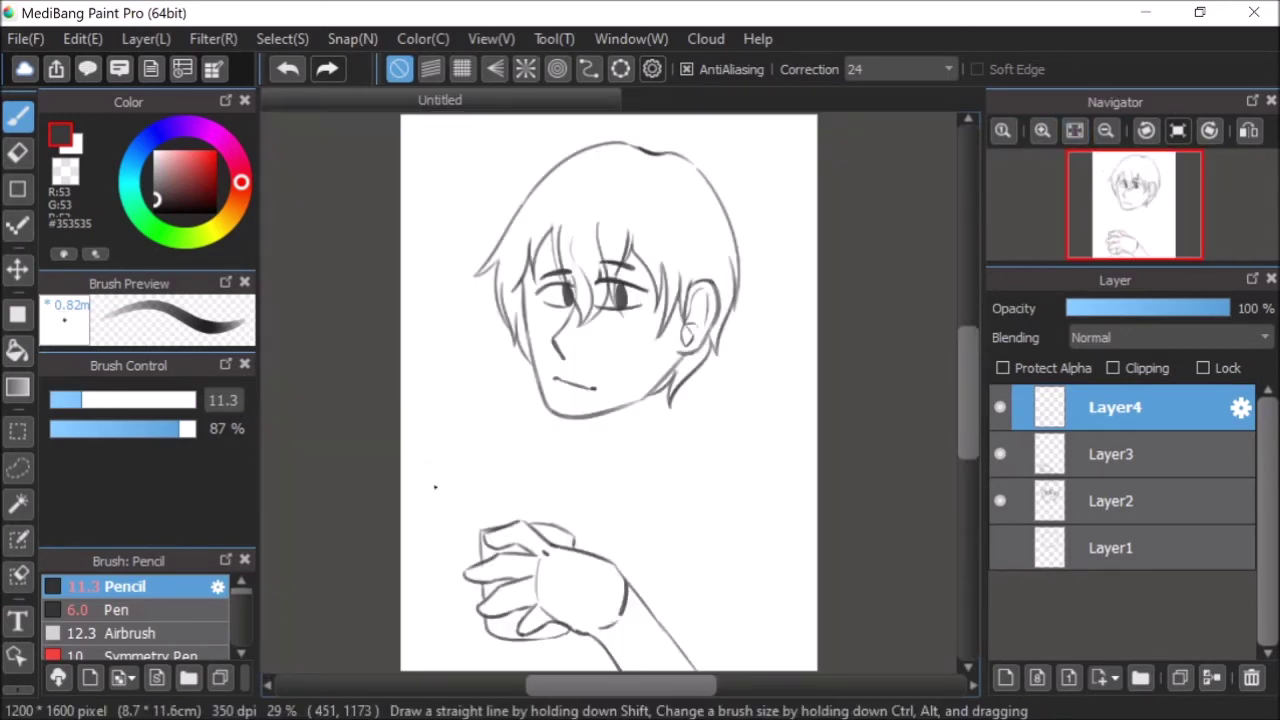
- Merge Layer4 with the hand outline down into Layer3 and add a new empty layer above it
{"action": "scroll", "coordinate": [490, 625], "scroll_direction": "up", "scroll_amount": 6}
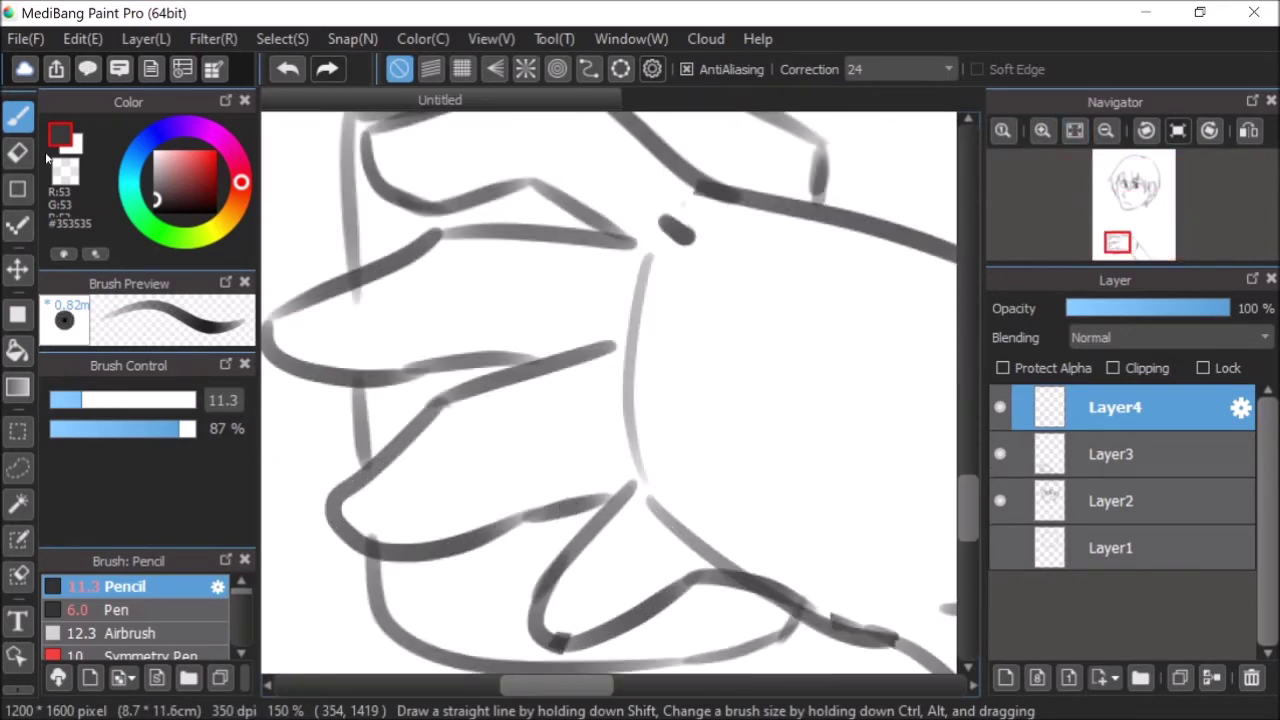
{"action": "left_click", "coordinate": [18, 152]}
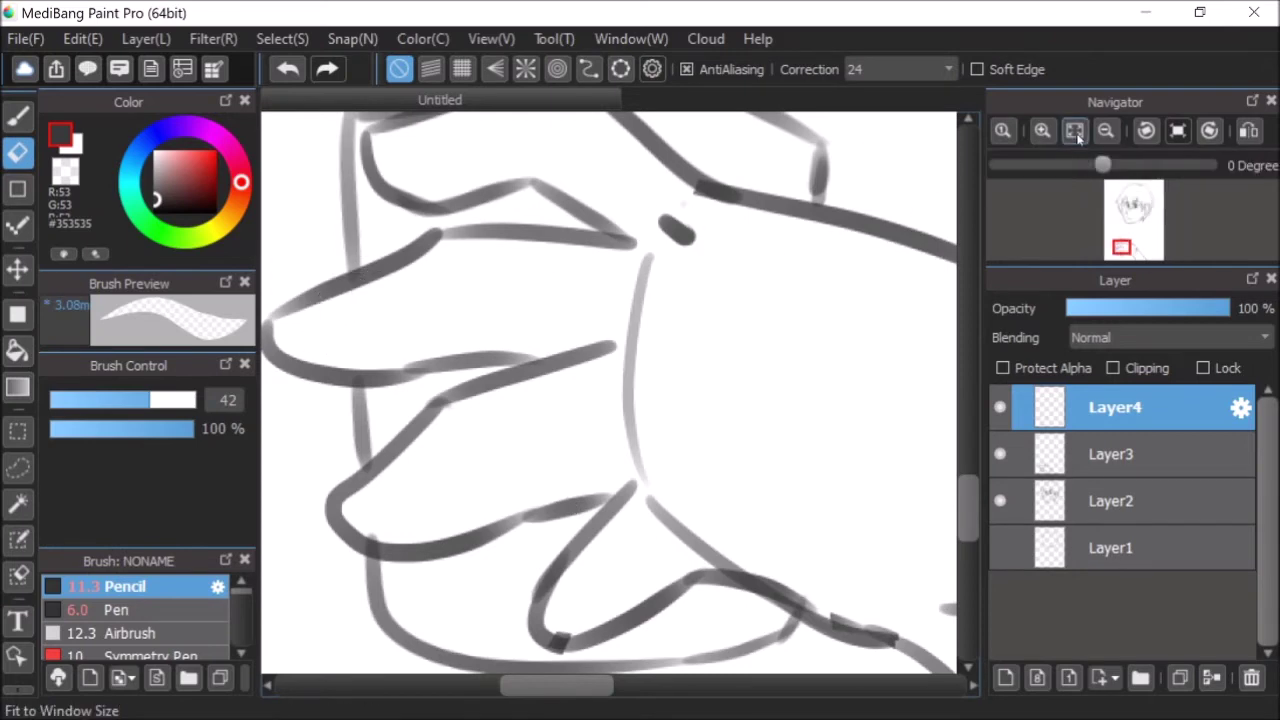
{"action": "left_click", "coordinate": [1075, 131]}
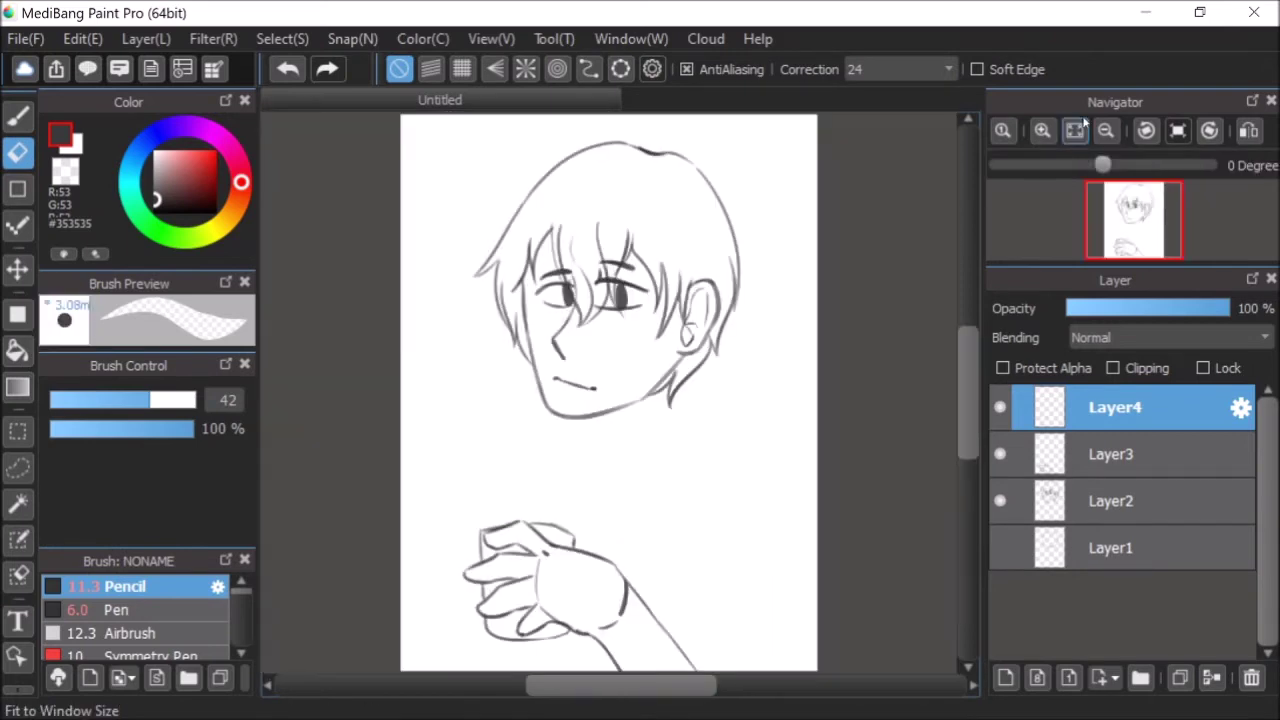
{"action": "left_click", "coordinate": [1211, 678]}
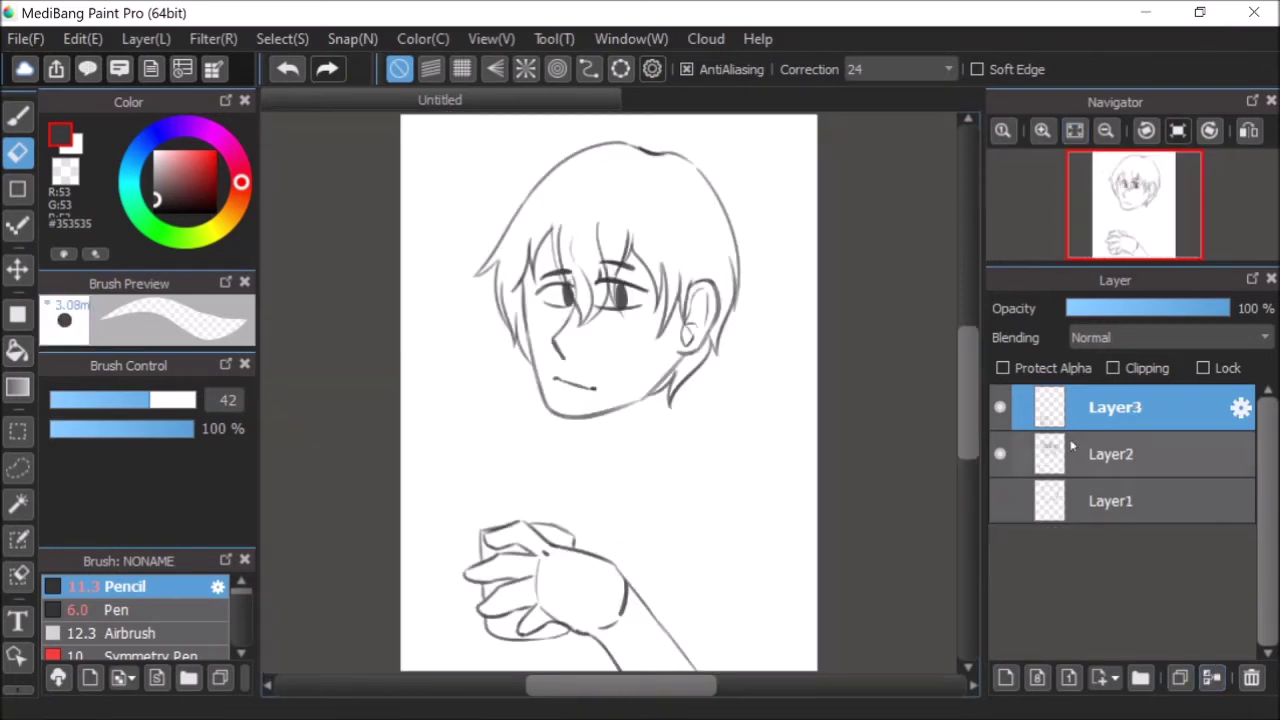
{"action": "left_click", "coordinate": [1005, 678]}
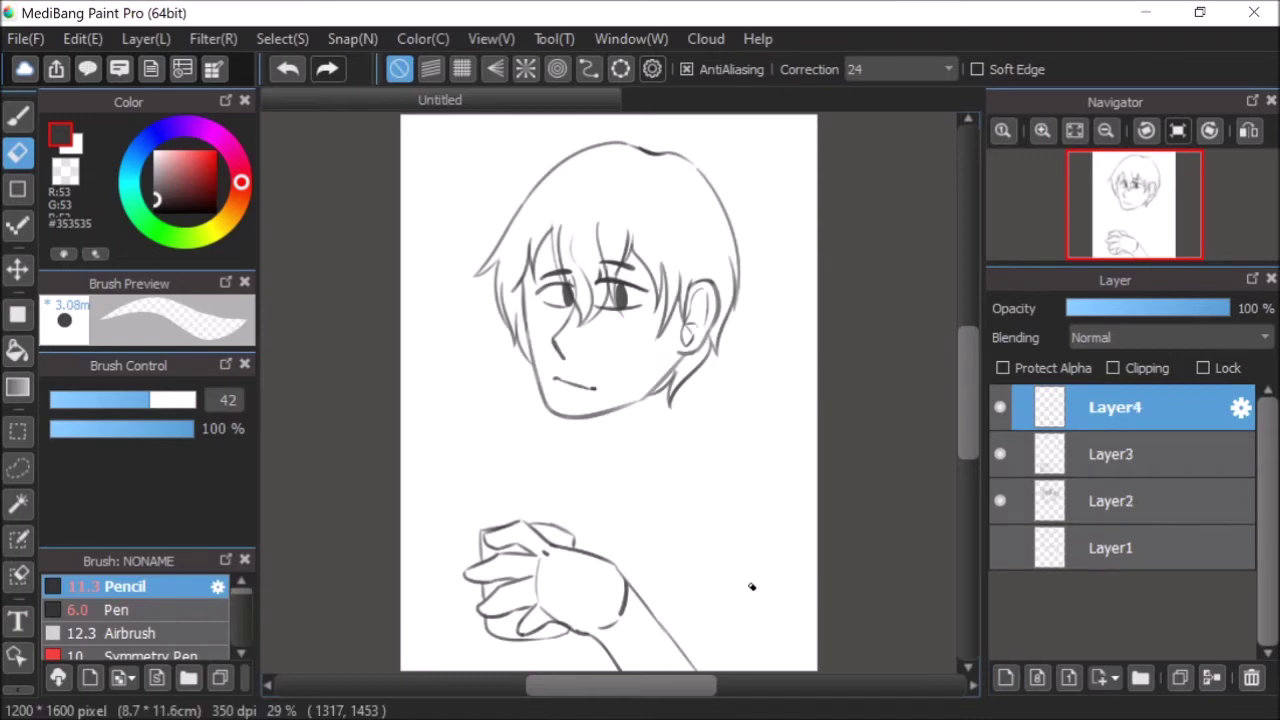
- On the new Layer4, pencil long drips of liquid running down from the mouth over the chin
{"action": "left_click", "coordinate": [17, 116]}
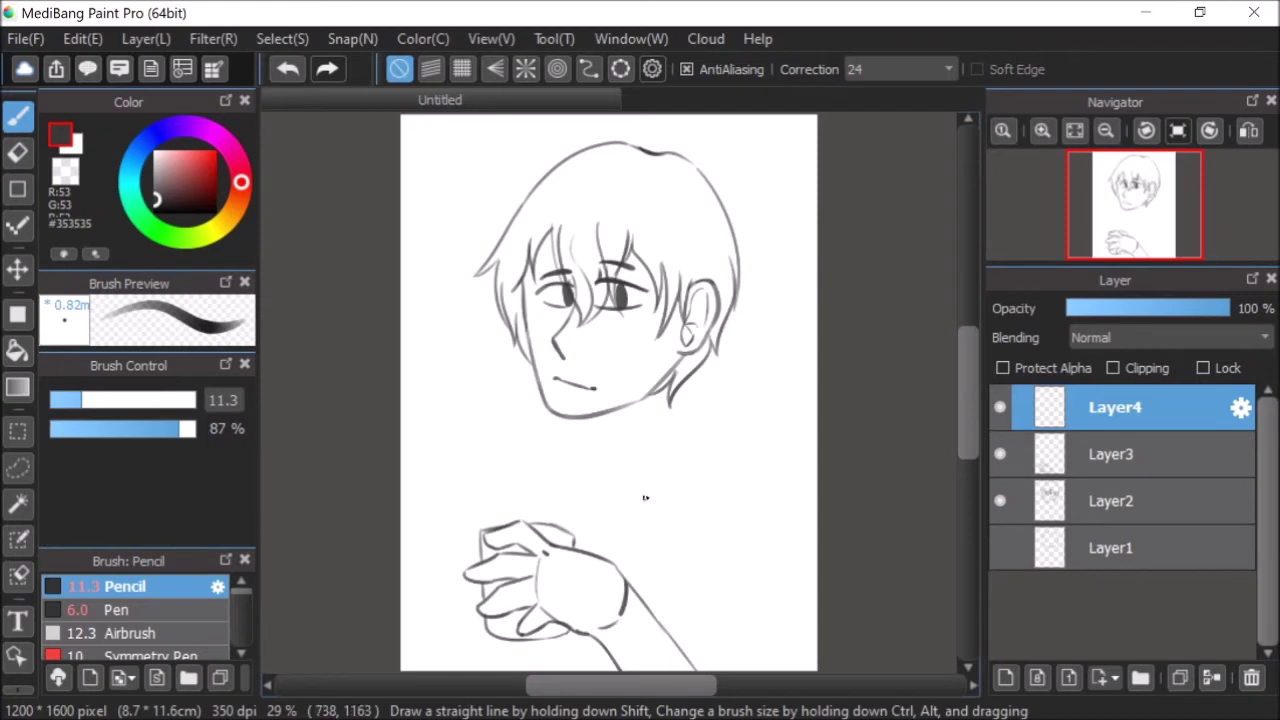
{"action": "scroll", "coordinate": [533, 507], "scroll_direction": "up", "scroll_amount": 3}
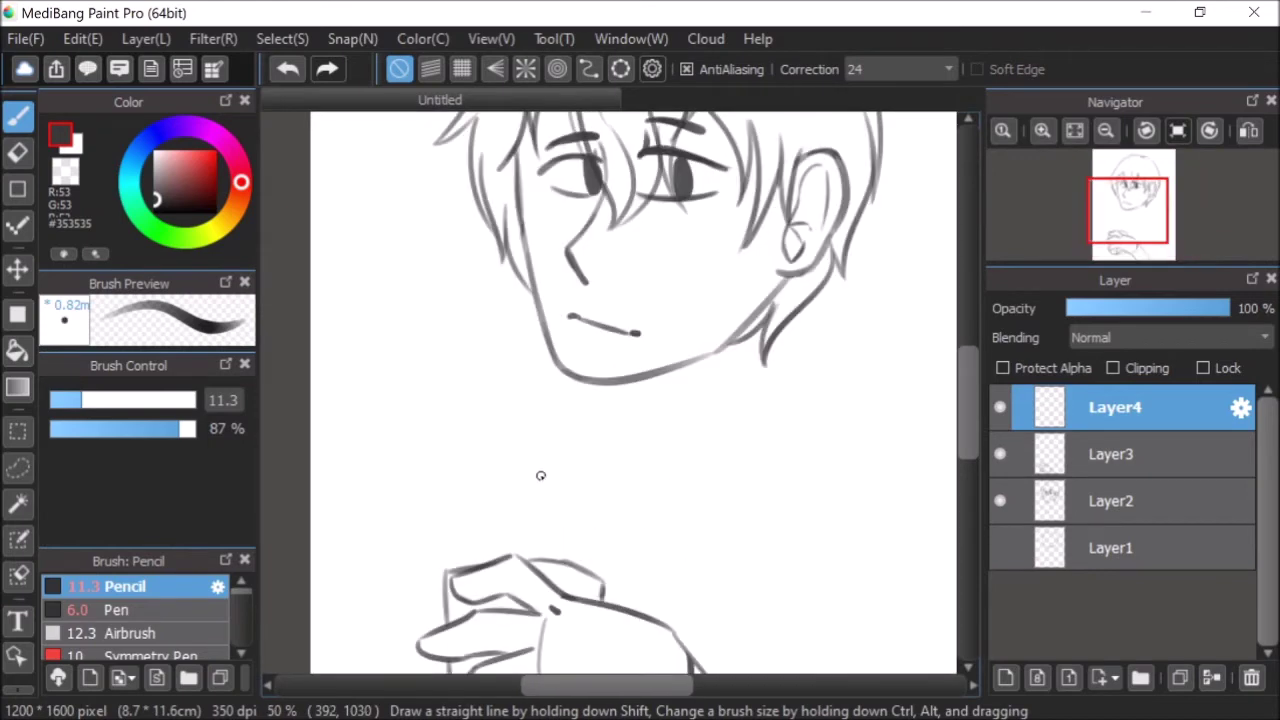
{"action": "left_click_drag", "start_coordinate": [567, 316], "coordinate": [562, 455]}
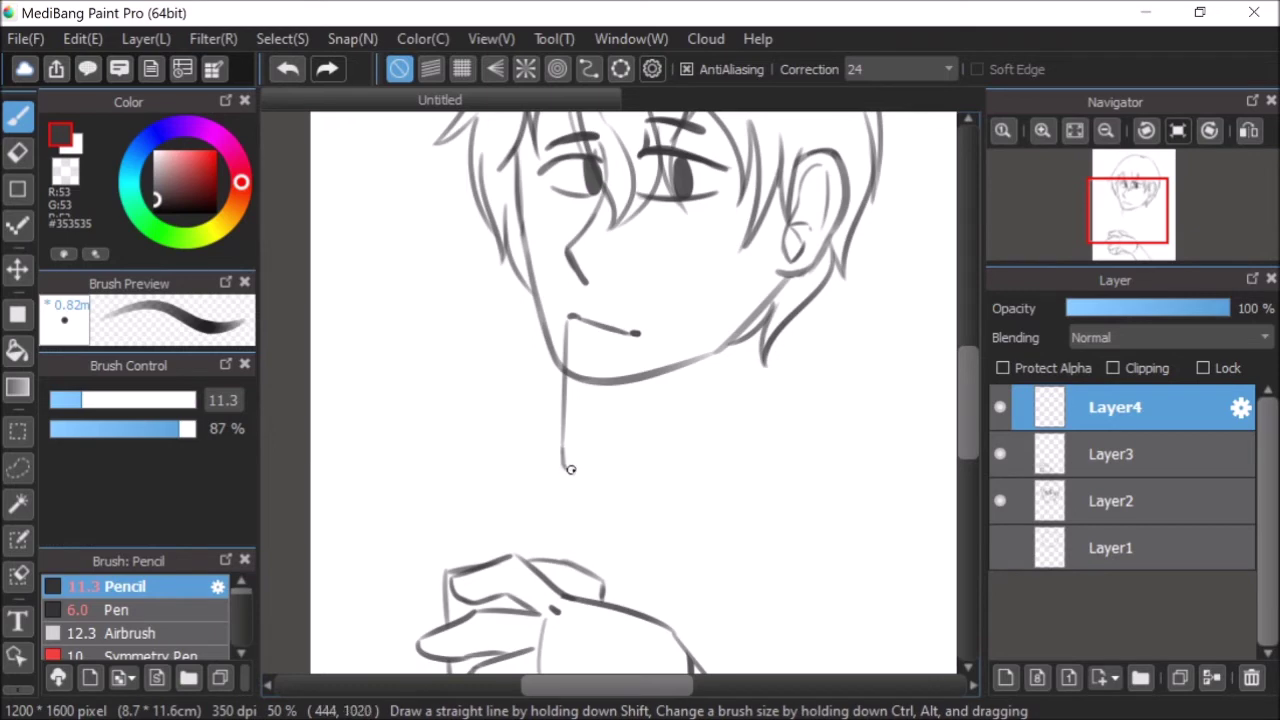
{"action": "mouse_move", "coordinate": [580, 323]}
{"action": "left_mouse_down"}
{"action": "mouse_move", "coordinate": [590, 481]}
{"action": "mouse_move", "coordinate": [587, 390]}
{"action": "left_mouse_up"}
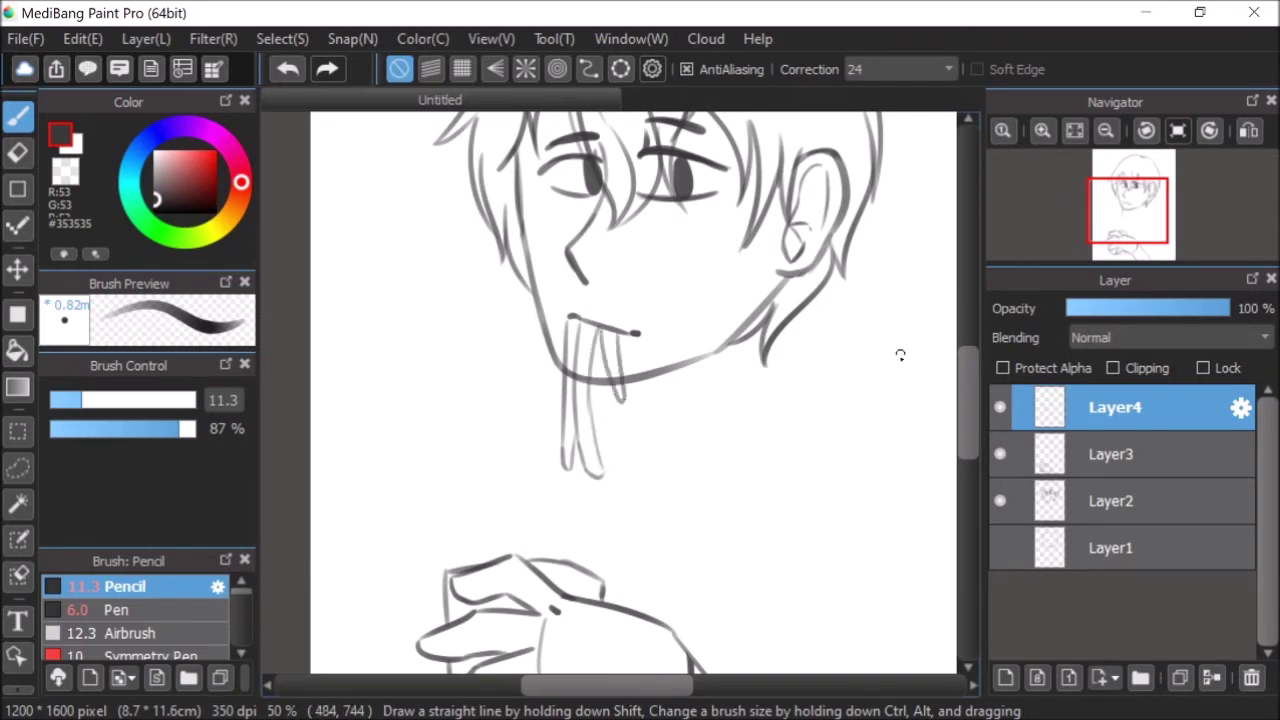
- Undo the last drip strokes and redraw a longer drip from the mouth's far corner, adding thin streak lines inside
{"action": "scroll", "coordinate": [969, 395], "scroll_direction": "up", "scroll_amount": 3}
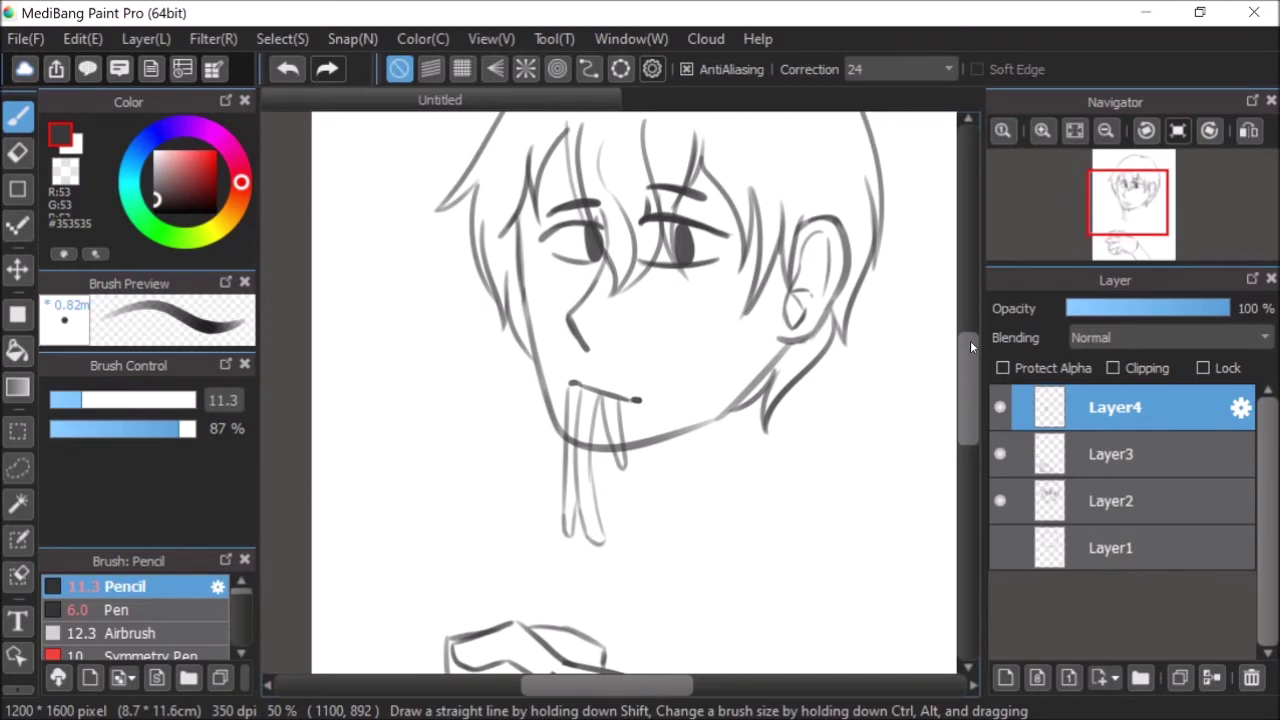
{"action": "scroll", "coordinate": [640, 509], "scroll_direction": "up", "scroll_amount": 1}
{"action": "key", "text": "ctrl+z"}
{"action": "key", "text": "ctrl+z"}
{"action": "left_click_drag", "start_coordinate": [621, 367], "coordinate": [612, 433]}
{"action": "left_click", "coordinate": [585, 592], "text": "shift"}
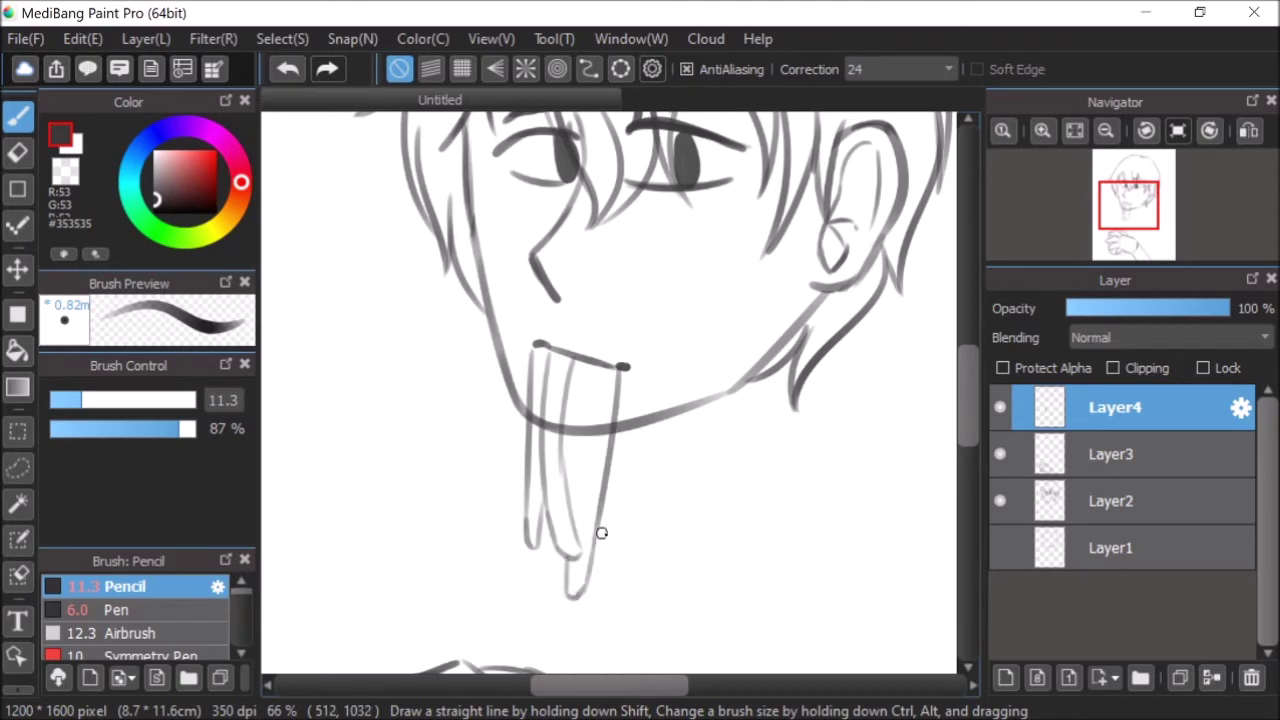
{"action": "left_click_drag", "start_coordinate": [589, 449], "coordinate": [578, 528]}
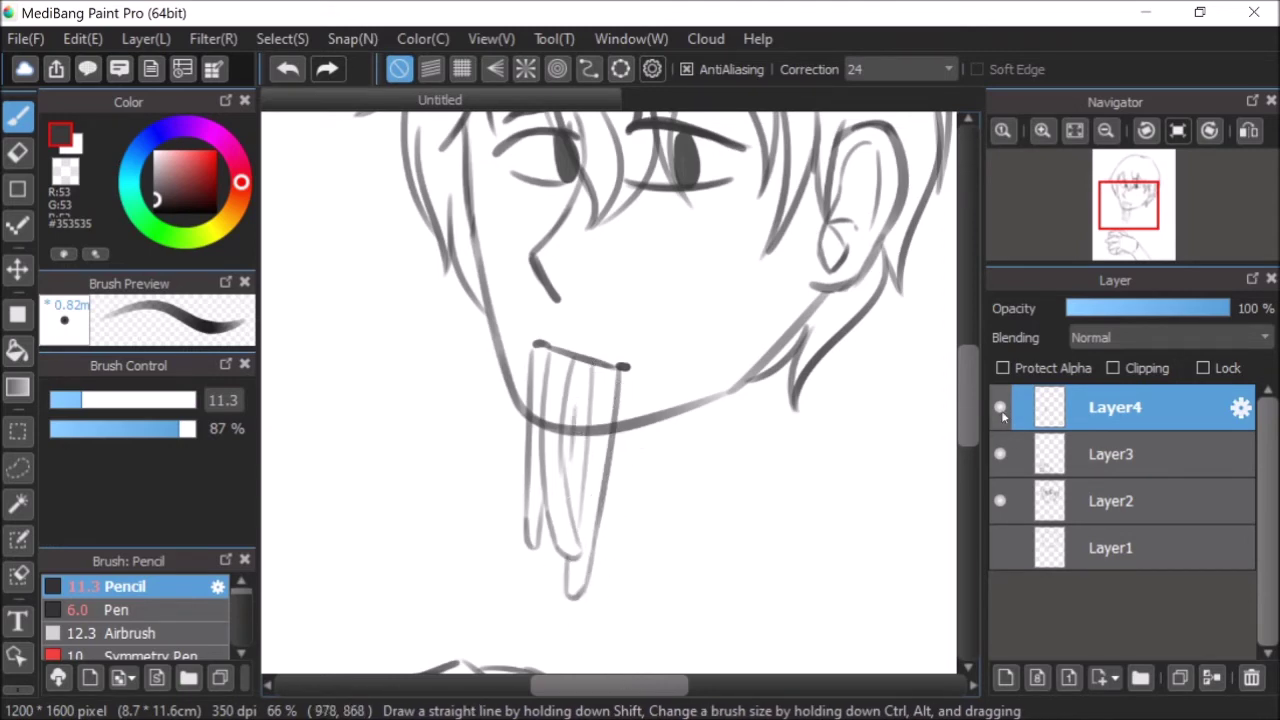
- Free-transform the drips on Layer4 narrower to fit under the mouth line, apply, and check the drawing in mirrored view
{"action": "left_click", "coordinate": [282, 38]}
{"action": "left_click", "coordinate": [451, 322]}
{"action": "left_click_drag", "start_coordinate": [622, 426], "coordinate": [582, 431]}
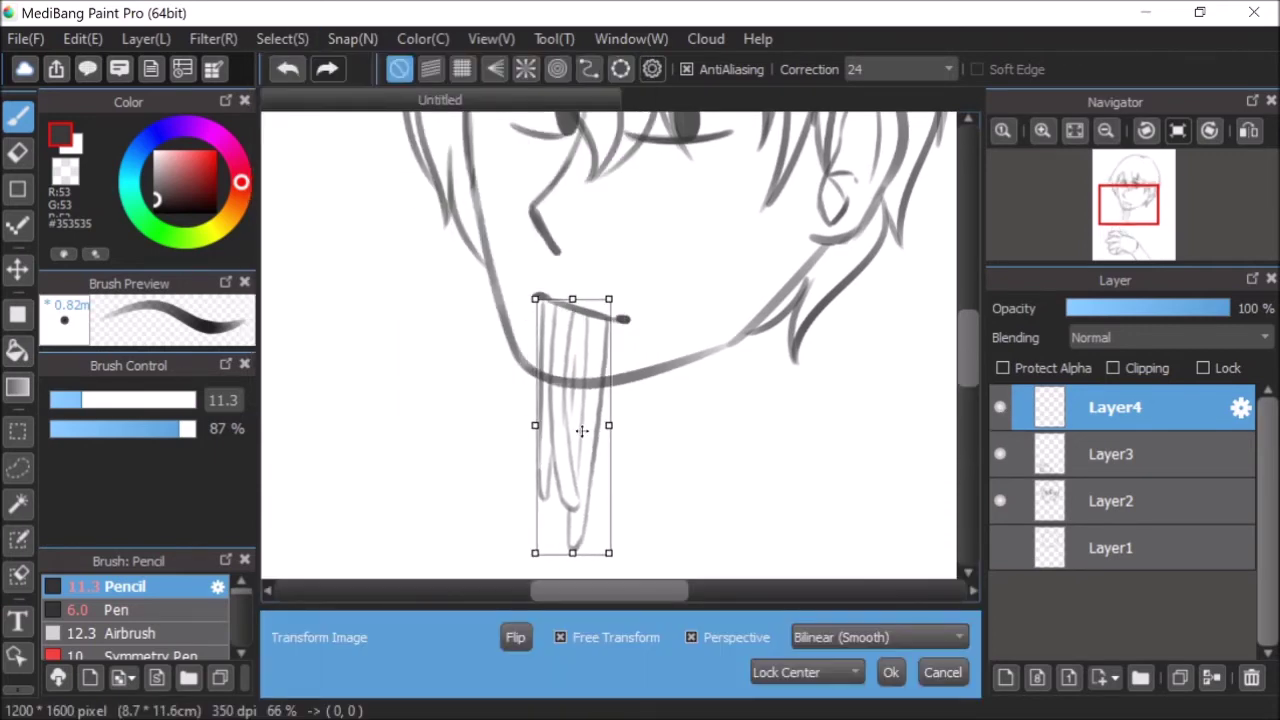
{"action": "left_click", "coordinate": [890, 672]}
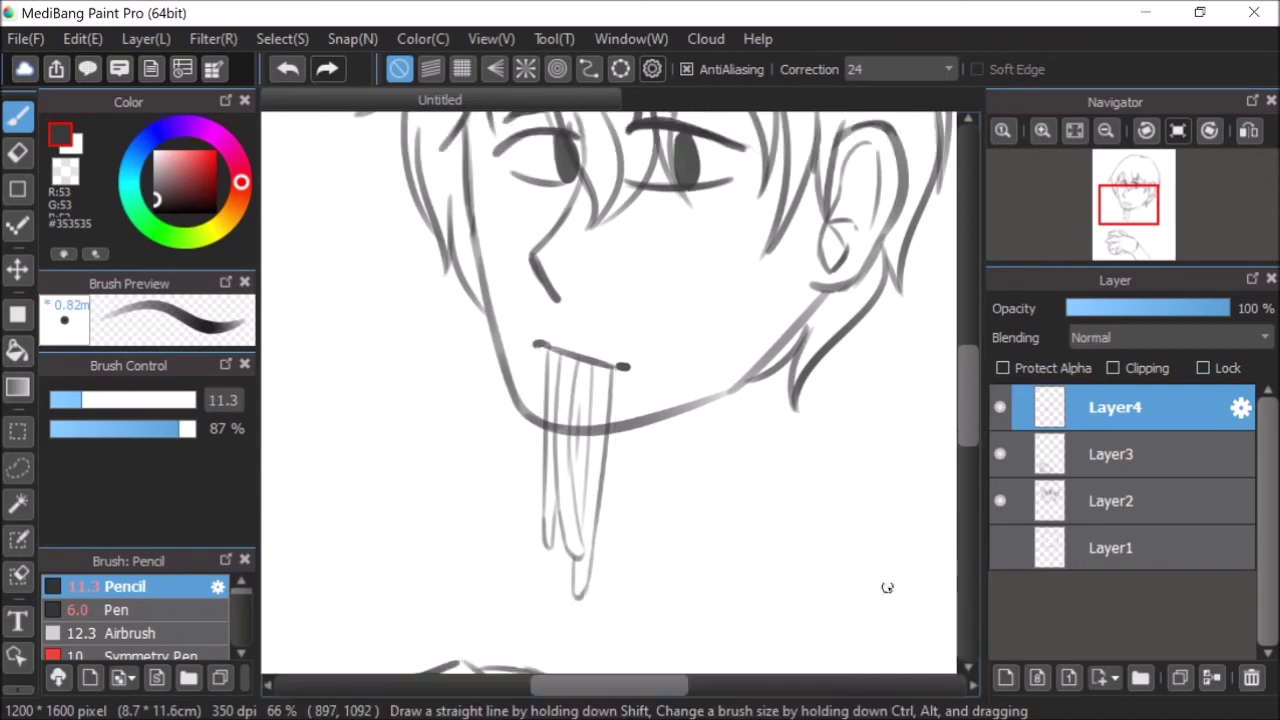
{"action": "left_click", "coordinate": [1248, 130]}
{"action": "left_click", "coordinate": [1248, 130]}
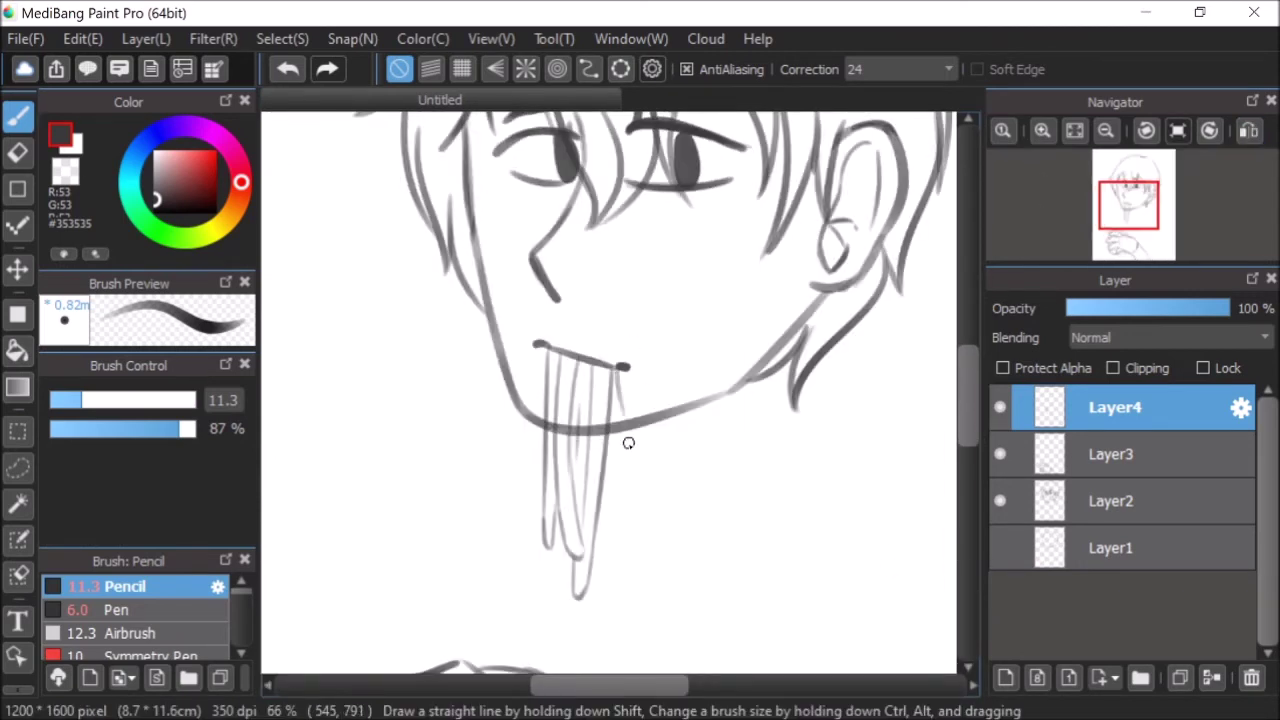
- Add a short drip at the mouth corner, a splayed drip near the lower end, and small droplets around them
{"action": "left_click_drag", "start_coordinate": [537, 498], "coordinate": [548, 460]}
{"action": "scroll", "coordinate": [973, 407], "scroll_direction": "down", "scroll_amount": 2}
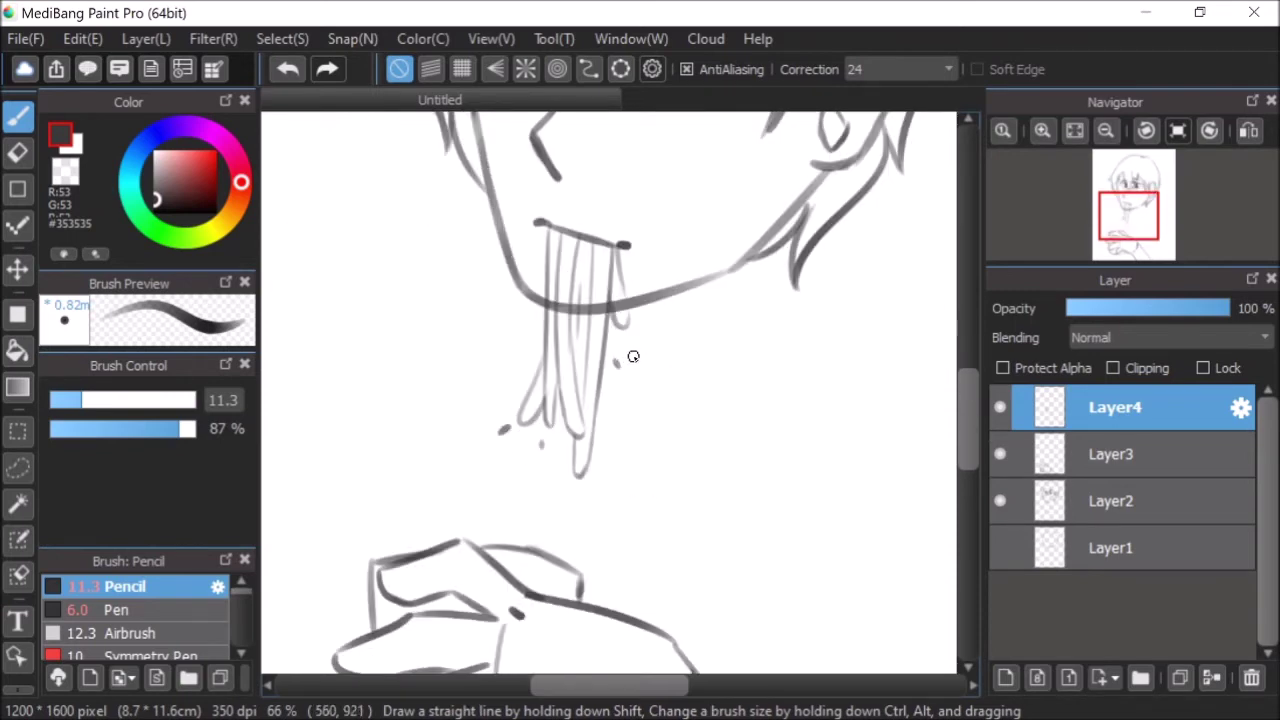
{"action": "scroll", "coordinate": [965, 425], "scroll_direction": "down", "scroll_amount": 2}
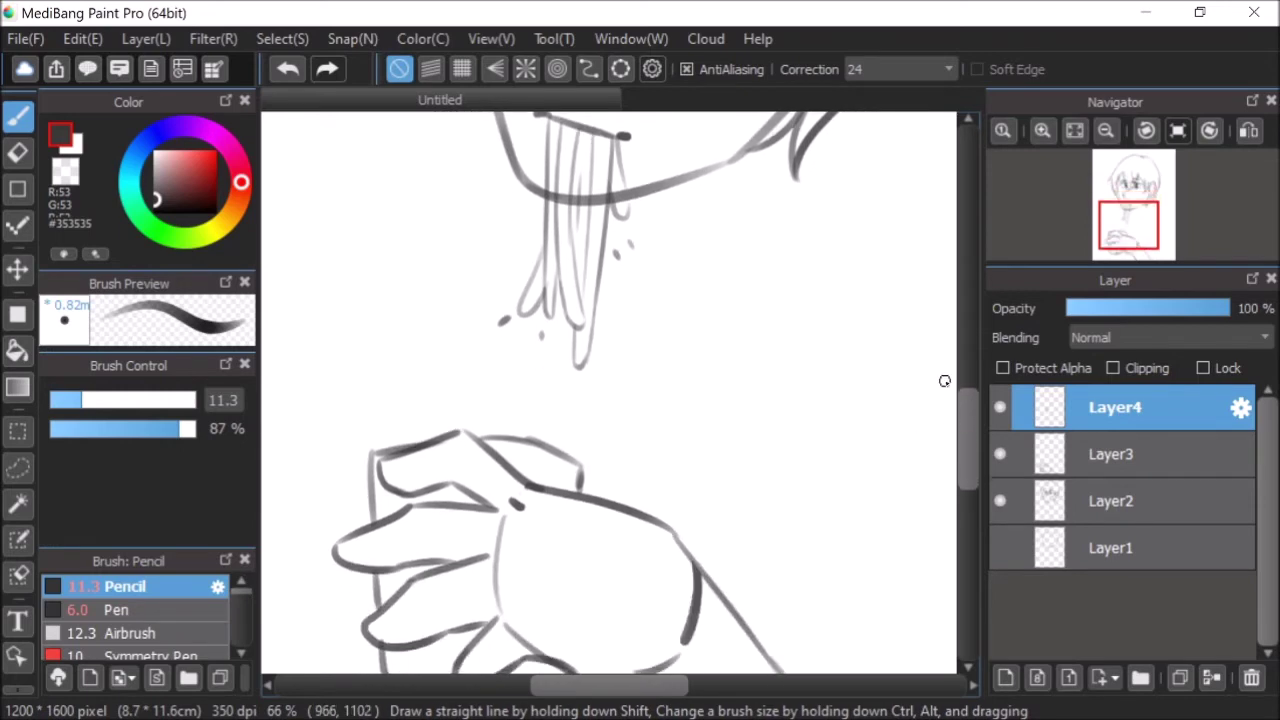
{"action": "left_click_drag", "start_coordinate": [621, 687], "coordinate": [595, 686]}
{"action": "left_click", "coordinate": [1074, 130]}
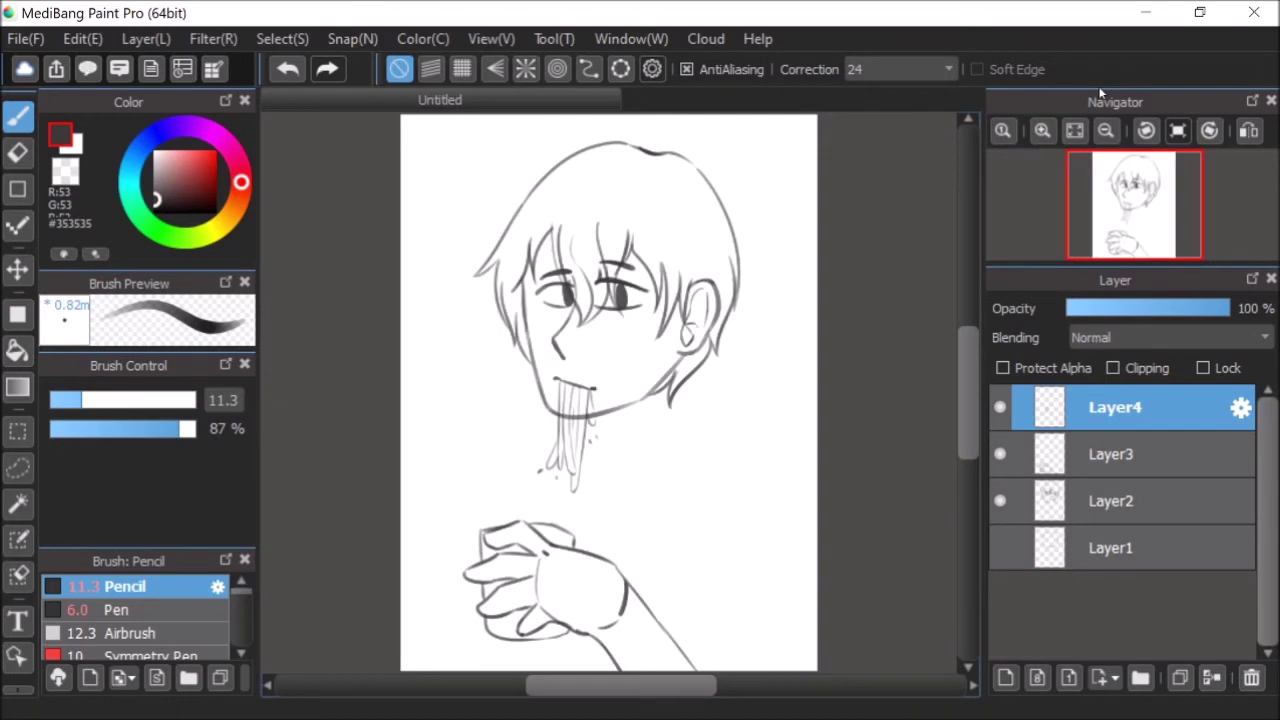
- Add a new layer above Layer4 and pencil the outline of a turtleneck collar below the jaw
{"action": "left_click", "coordinate": [1005, 678]}
{"action": "scroll", "coordinate": [690, 427], "scroll_direction": "up", "scroll_amount": 3}
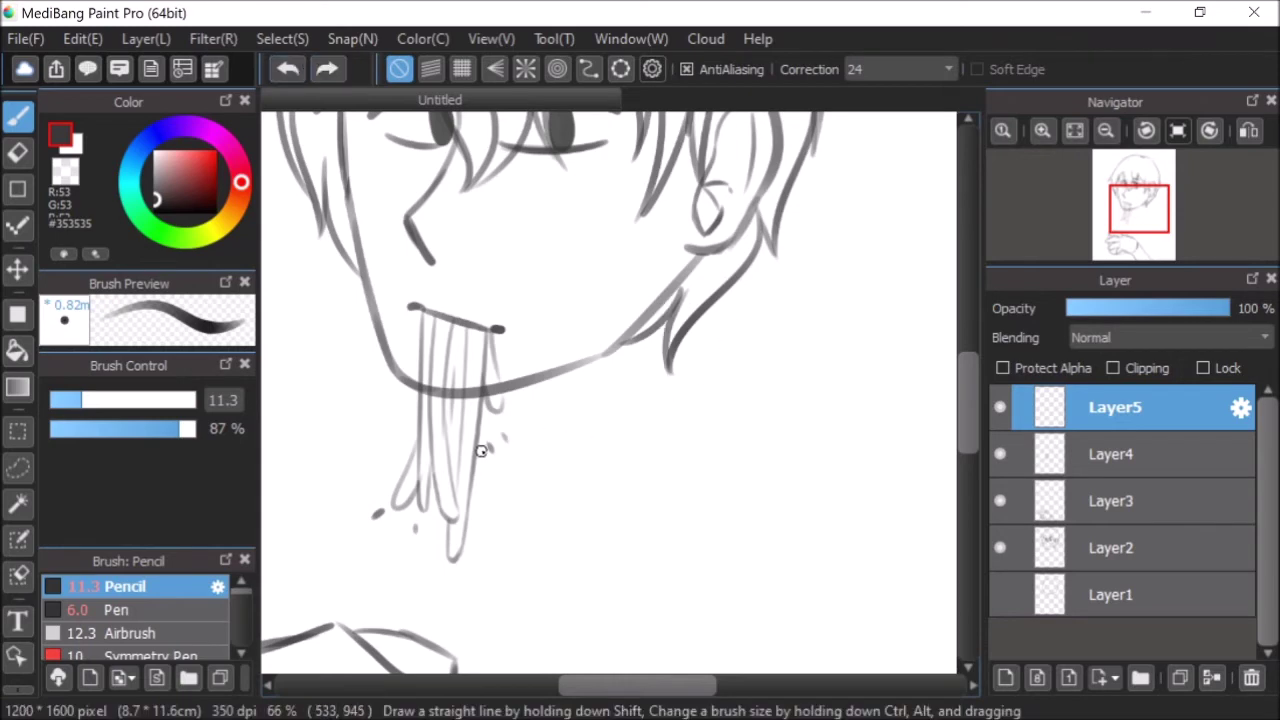
{"action": "left_click_drag", "start_coordinate": [480, 433], "coordinate": [504, 428]}
{"action": "mouse_move", "coordinate": [596, 426]}
{"action": "left_mouse_down"}
{"action": "mouse_move", "coordinate": [745, 326]}
{"action": "mouse_move", "coordinate": [752, 383]}
{"action": "left_mouse_up"}
{"action": "mouse_move", "coordinate": [762, 452]}
{"action": "left_mouse_down"}
{"action": "mouse_move", "coordinate": [706, 511]}
{"action": "mouse_move", "coordinate": [493, 544]}
{"action": "mouse_move", "coordinate": [532, 552]}
{"action": "mouse_move", "coordinate": [498, 547]}
{"action": "left_mouse_up"}
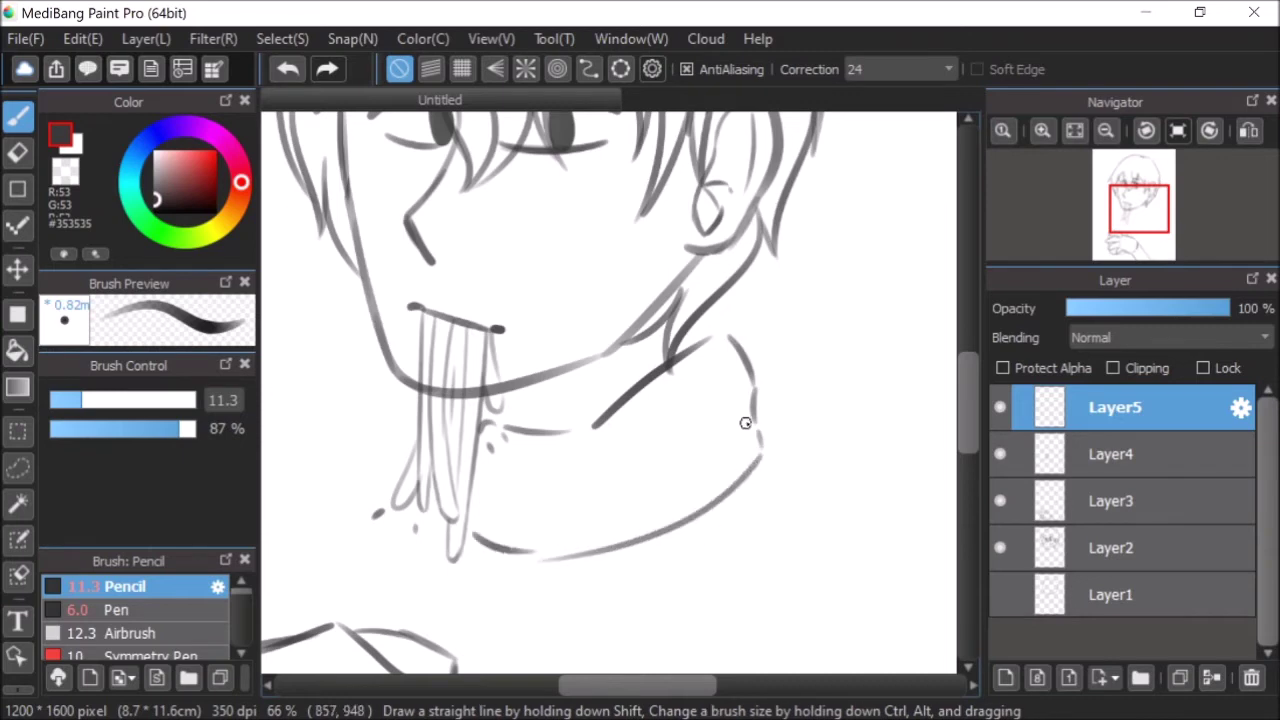
- Draw curved fold lines across the collar and close the gaps along its upper edge
{"action": "mouse_move", "coordinate": [748, 420]}
{"action": "left_mouse_down"}
{"action": "mouse_move", "coordinate": [620, 460]}
{"action": "mouse_move", "coordinate": [564, 520]}
{"action": "mouse_move", "coordinate": [542, 518]}
{"action": "mouse_move", "coordinate": [681, 477]}
{"action": "left_mouse_up"}
{"action": "left_click_drag", "start_coordinate": [741, 441], "coordinate": [750, 433]}
{"action": "left_click_drag", "start_coordinate": [542, 518], "coordinate": [479, 512]}
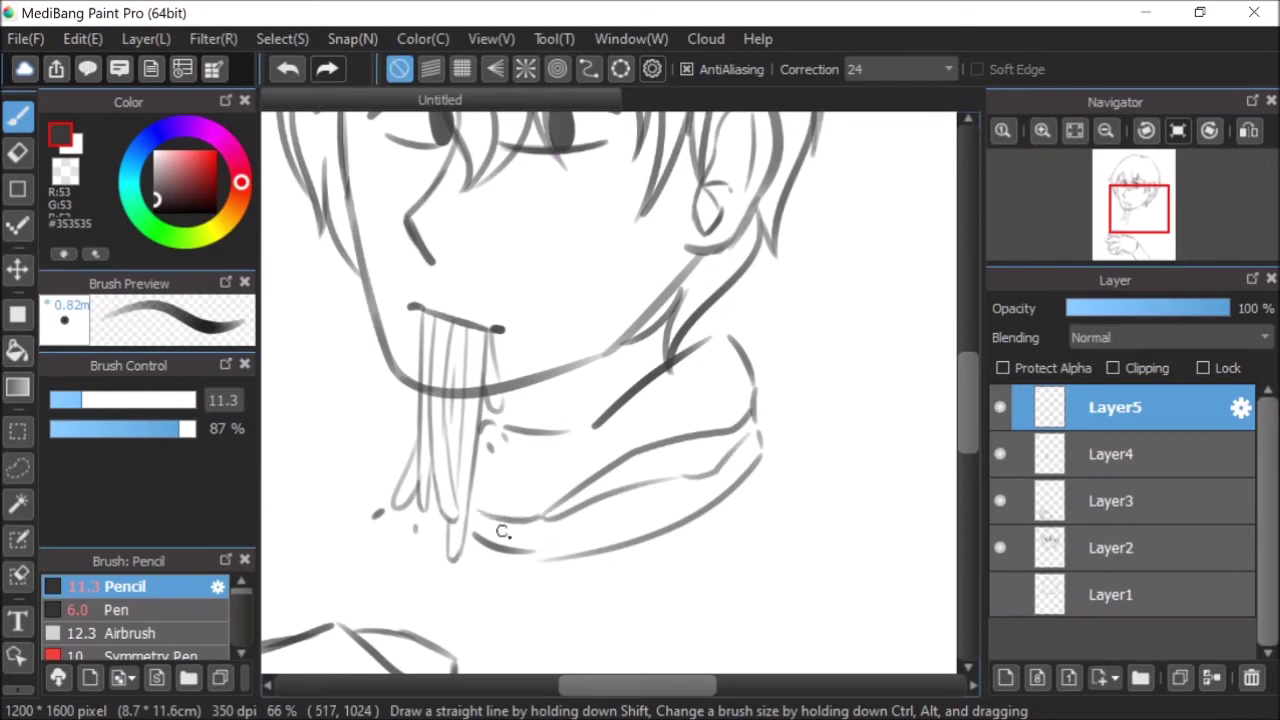
{"action": "mouse_move", "coordinate": [712, 336]}
{"action": "left_mouse_down"}
{"action": "mouse_move", "coordinate": [668, 358]}
{"action": "mouse_move", "coordinate": [685, 356]}
{"action": "left_mouse_up"}
{"action": "left_click_drag", "start_coordinate": [560, 432], "coordinate": [600, 427]}
- Draw the shoulder line sloping from the back of the collar to the canvas edge and a curved sleeve line below it
{"action": "left_click_drag", "start_coordinate": [975, 421], "coordinate": [961, 444]}
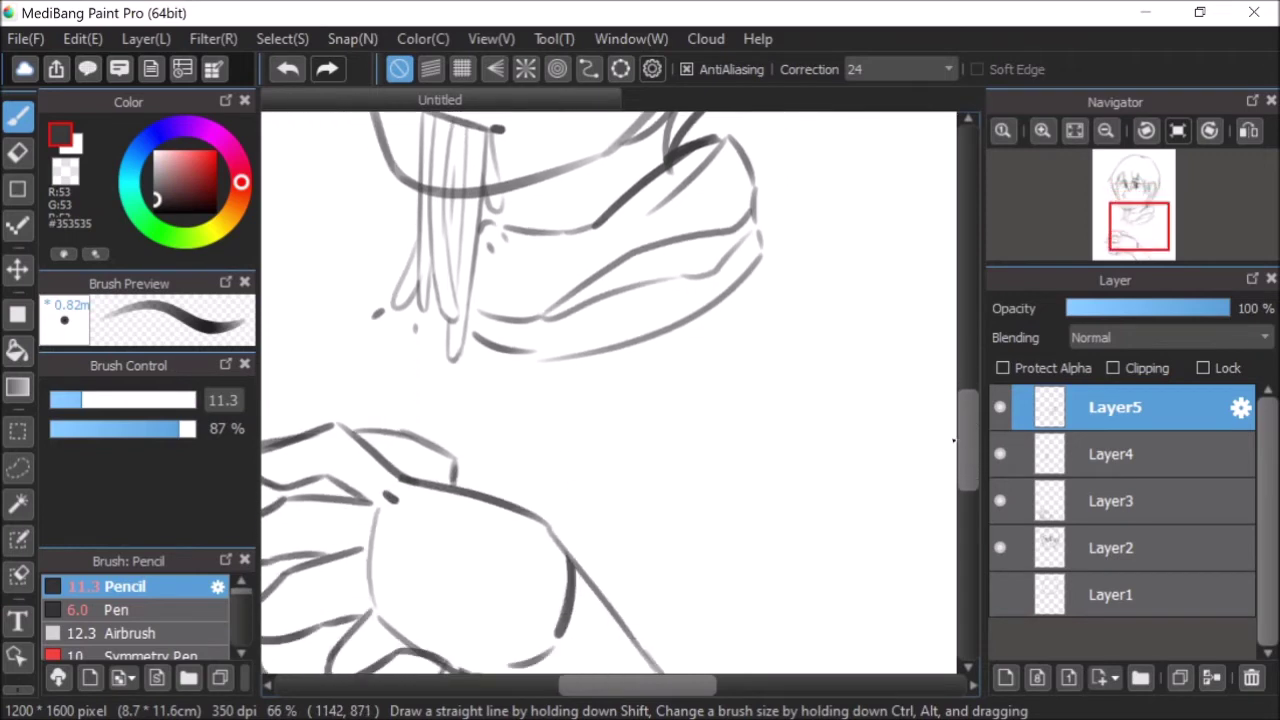
{"action": "left_click", "coordinate": [1074, 130]}
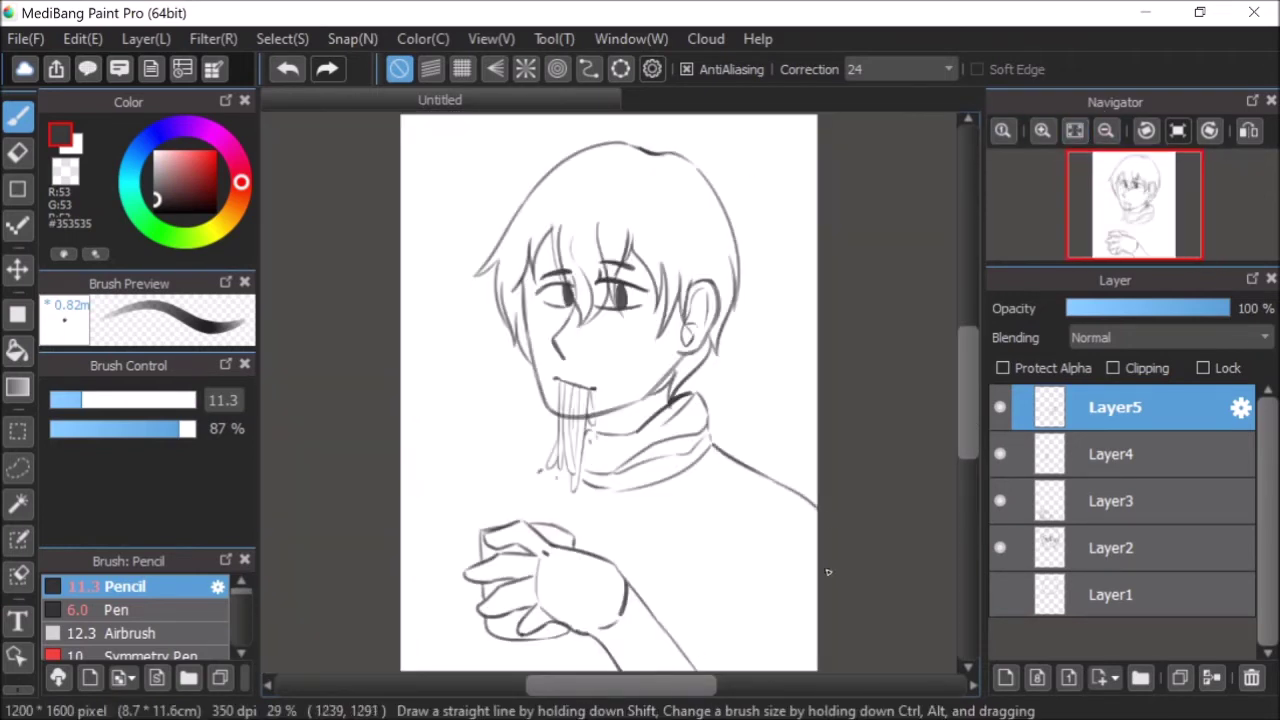
{"action": "left_click_drag", "start_coordinate": [742, 593], "coordinate": [737, 690]}
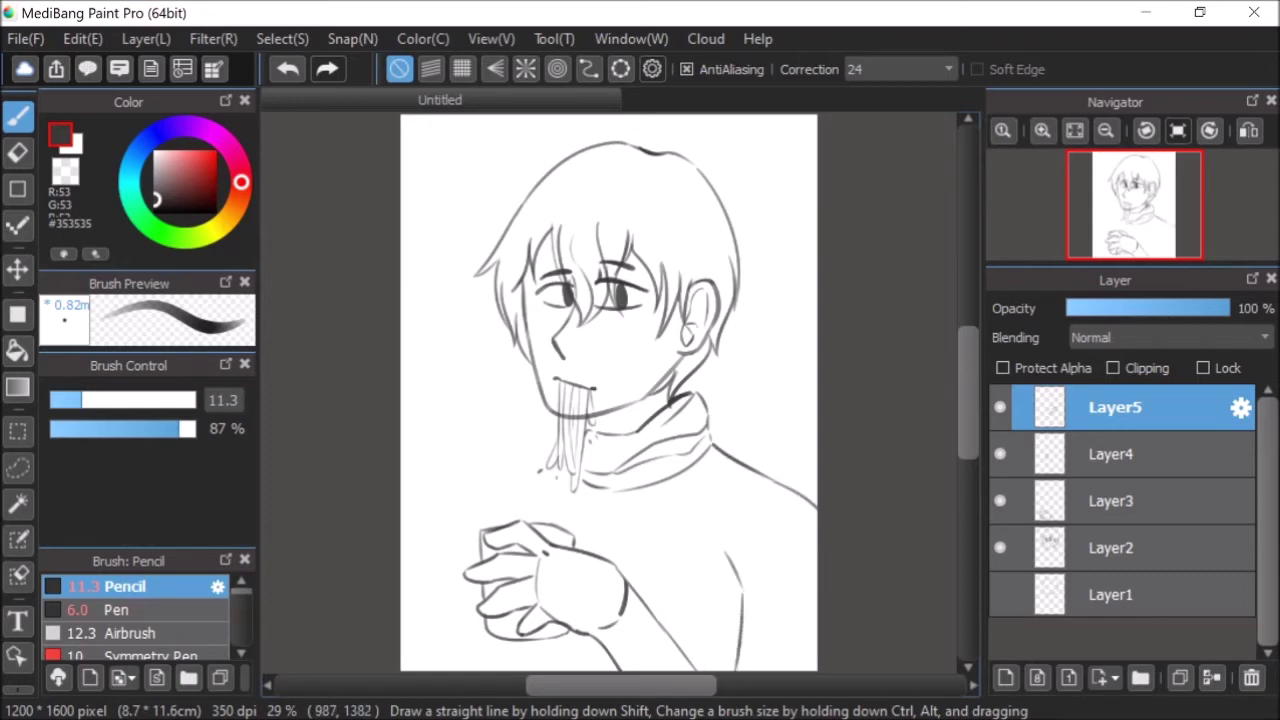
- Draw the opposite shoulder line from the drips outward above the hand, undoing the first attempt and redrawing it
{"action": "mouse_move", "coordinate": [545, 461]}
{"action": "left_mouse_down"}
{"action": "mouse_move", "coordinate": [478, 510]}
{"action": "mouse_move", "coordinate": [462, 588]}
{"action": "left_mouse_up"}
{"action": "left_click", "coordinate": [287, 69]}
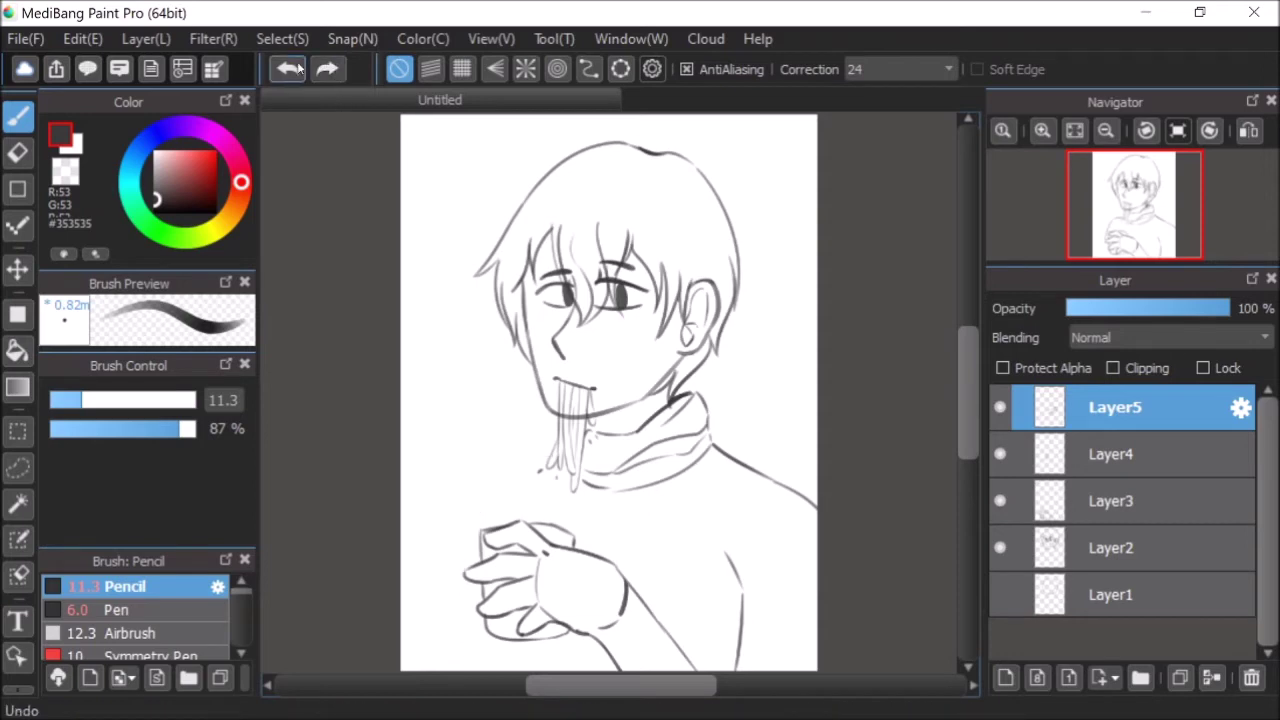
{"action": "left_click_drag", "start_coordinate": [538, 466], "coordinate": [472, 510]}
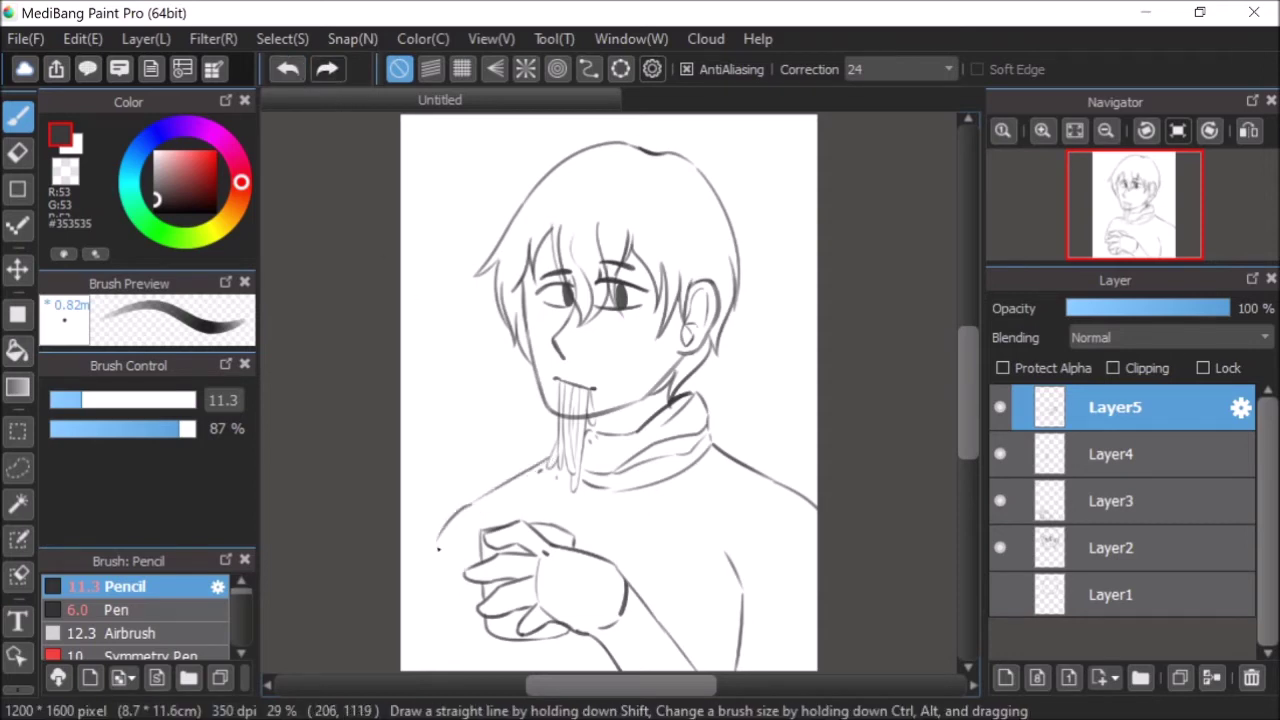
- Draw the outer sleeve line beside the raised hand down to the canvas's lower edge and compare the sketch with its mirrored view
{"action": "left_click_drag", "start_coordinate": [420, 622], "coordinate": [402, 691]}
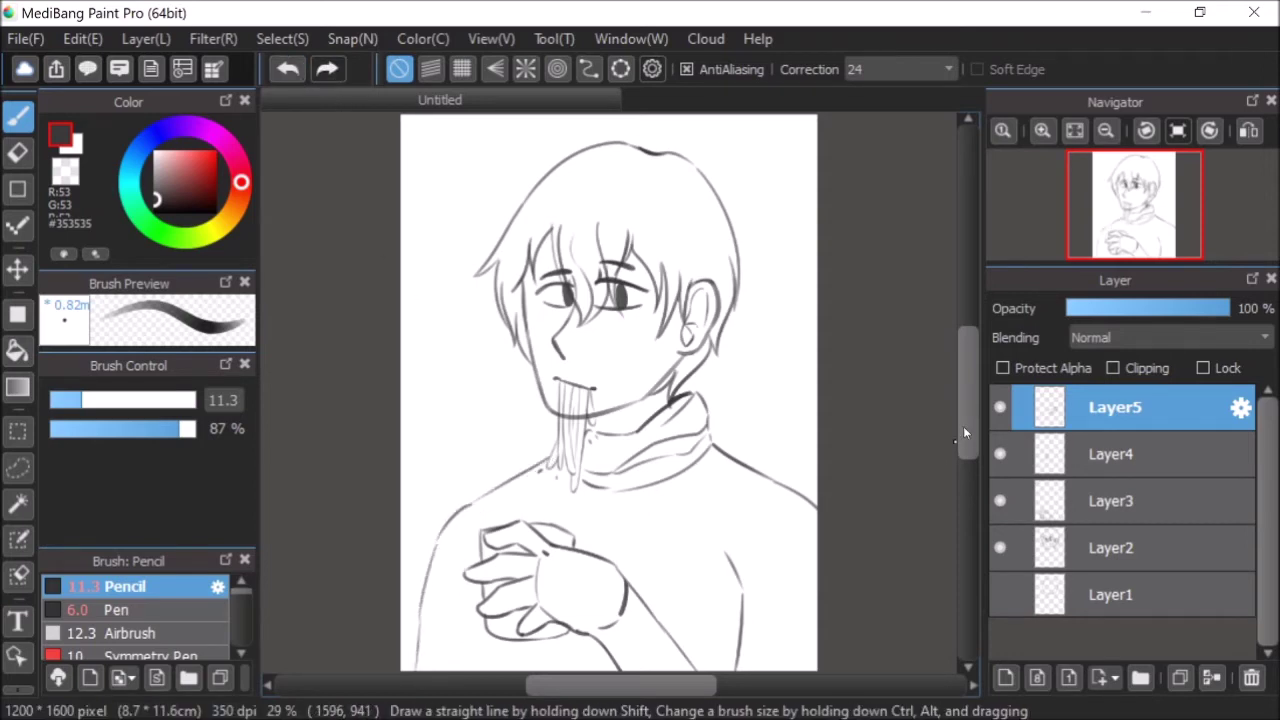
{"action": "left_click_drag", "start_coordinate": [970, 418], "coordinate": [962, 419]}
{"action": "mouse_move", "coordinate": [1273, 133]}
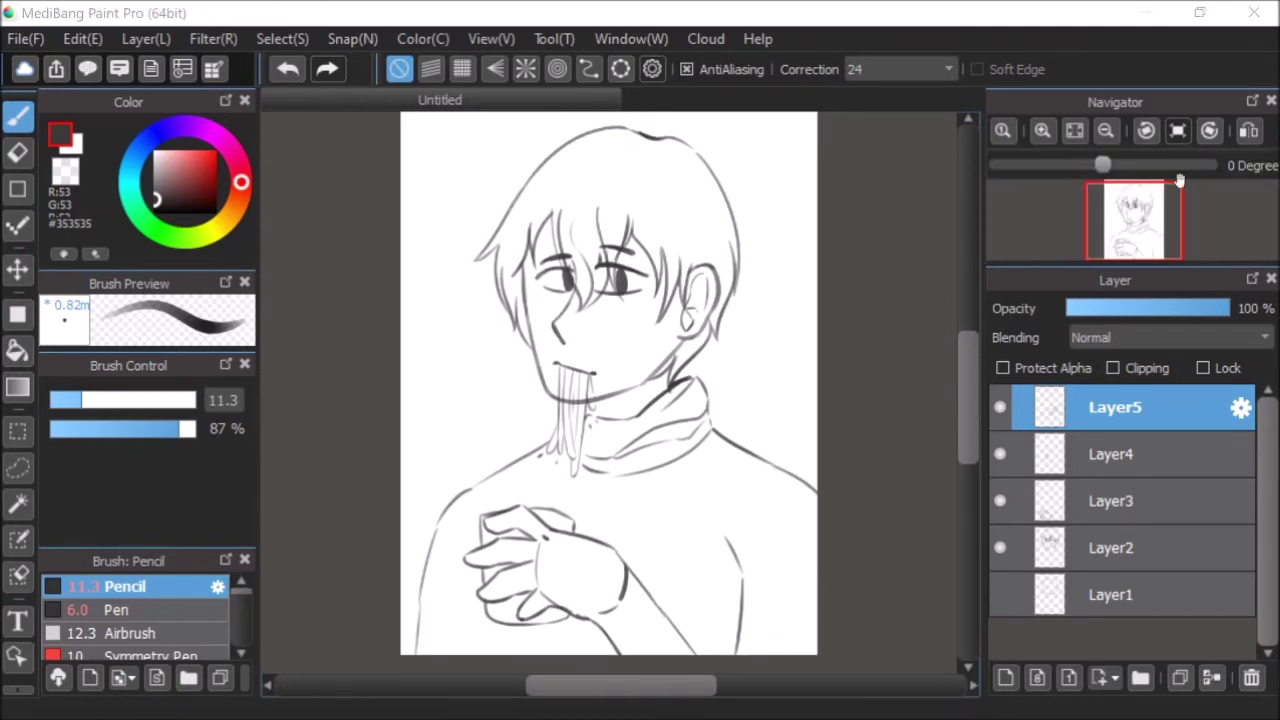
{"action": "left_click", "coordinate": [1250, 133]}
{"action": "left_click", "coordinate": [1250, 133]}
{"action": "scroll", "coordinate": [471, 463], "scroll_direction": "down", "scroll_amount": 1}
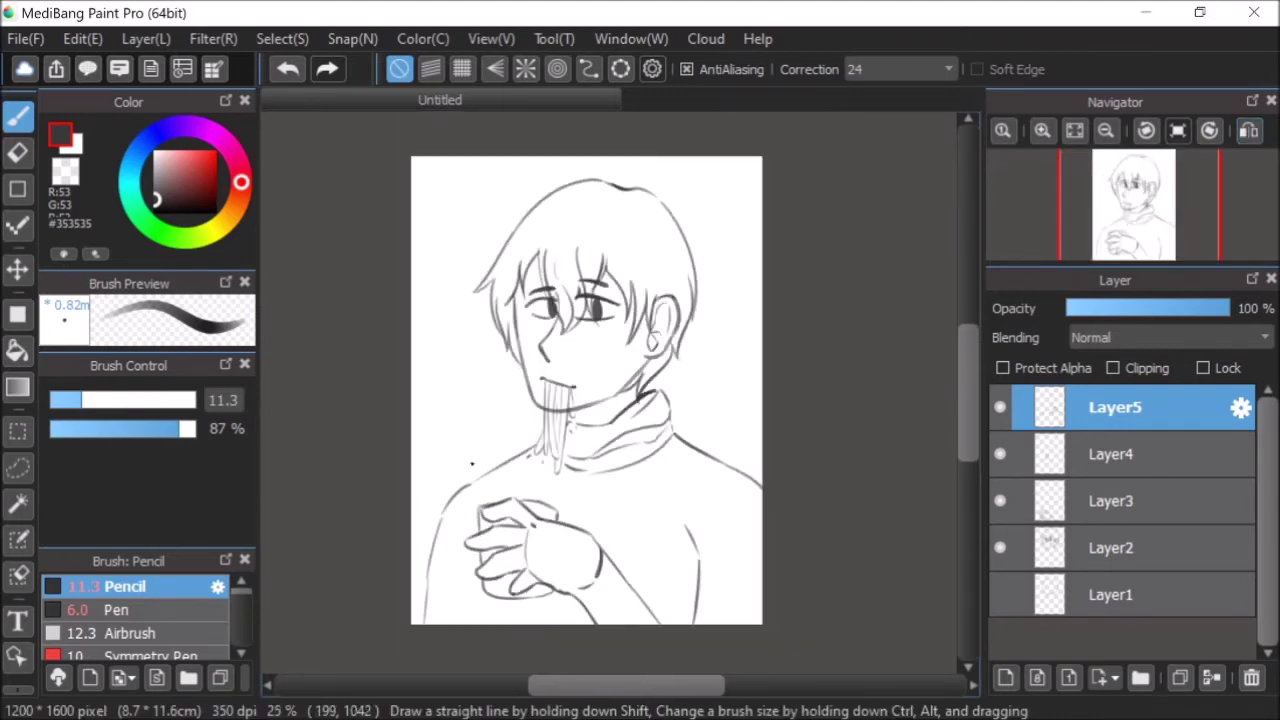
{"action": "scroll", "coordinate": [603, 621], "scroll_direction": "up", "scroll_amount": 2}
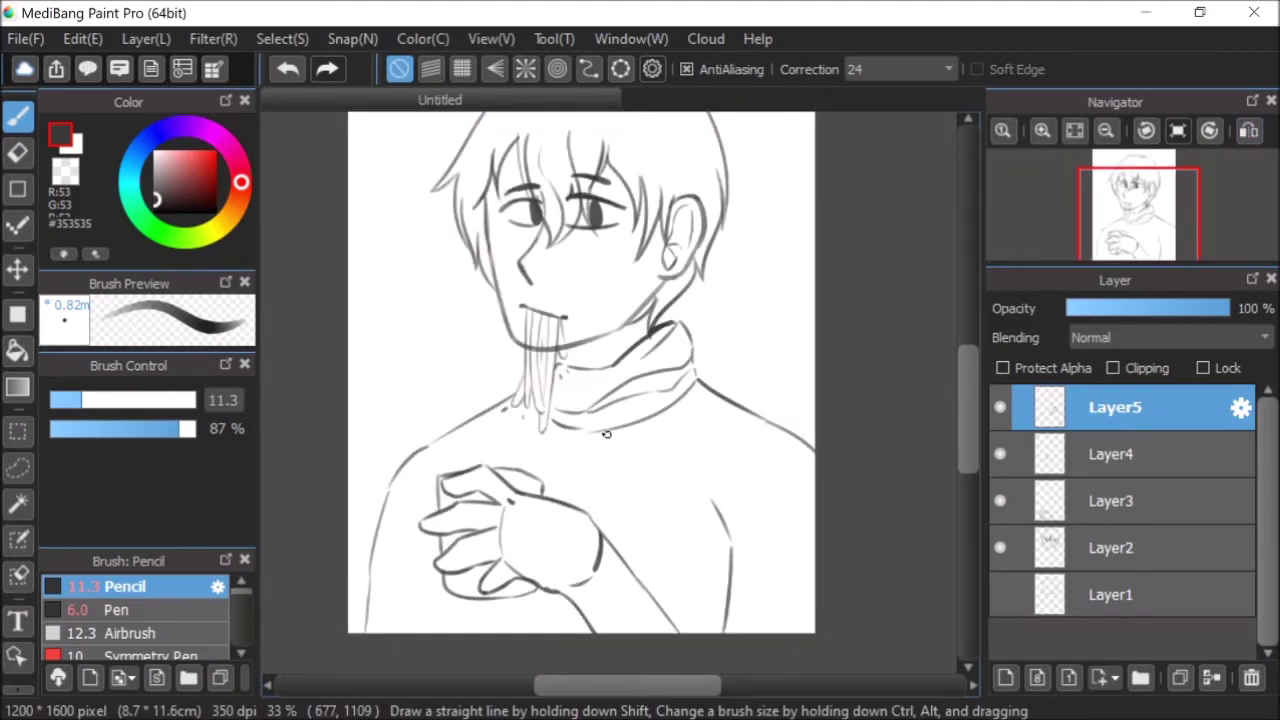
- Draw long vertical fold lines down the sweater's chest, an armpit crease and folds beside the hand, undoing and redrawing one of them
{"action": "left_click_drag", "start_coordinate": [643, 427], "coordinate": [660, 574]}
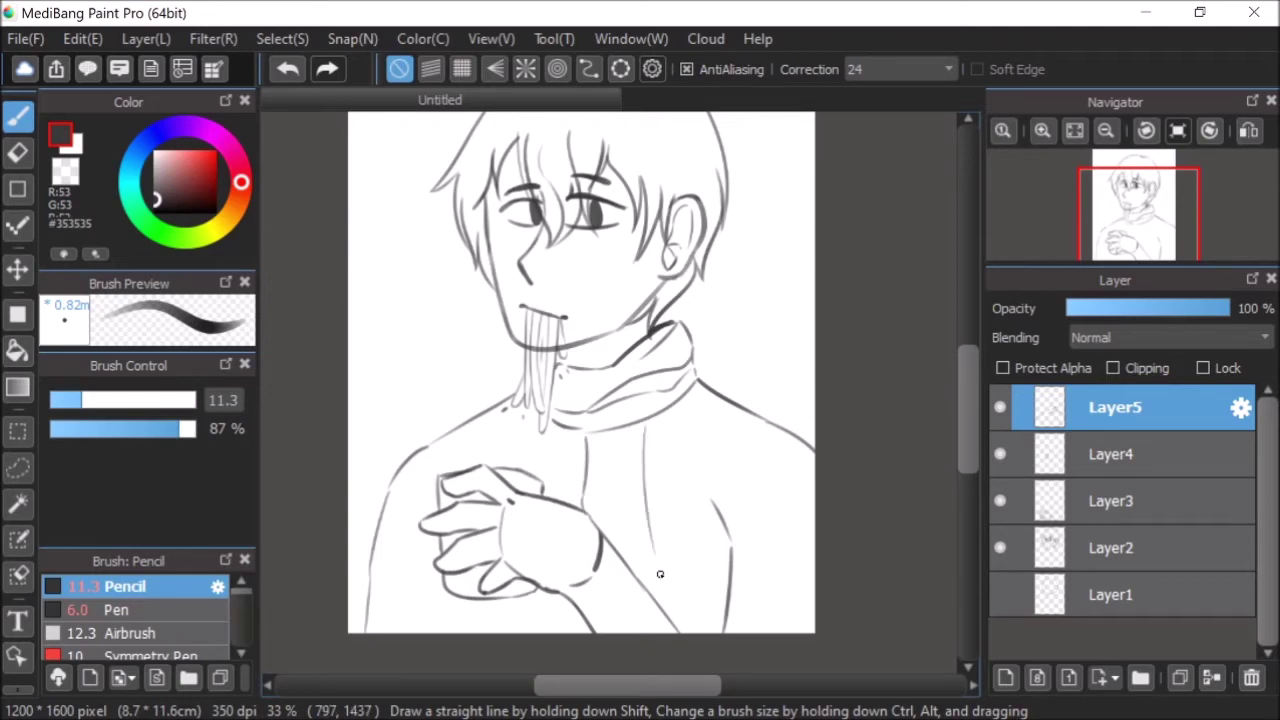
{"action": "mouse_move", "coordinate": [709, 485]}
{"action": "left_mouse_down"}
{"action": "mouse_move", "coordinate": [740, 449]}
{"action": "mouse_move", "coordinate": [780, 433]}
{"action": "left_mouse_up"}
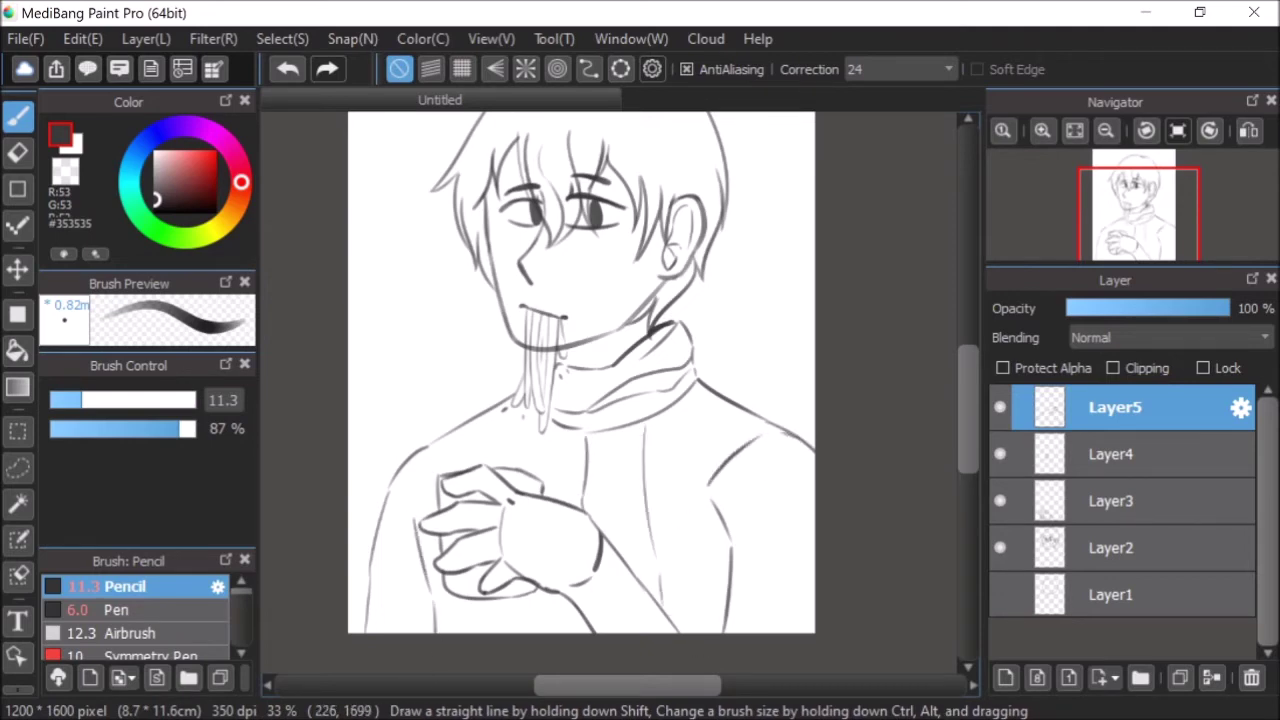
{"action": "key", "text": "ctrl+z"}
{"action": "left_click_drag", "start_coordinate": [424, 549], "coordinate": [446, 631]}
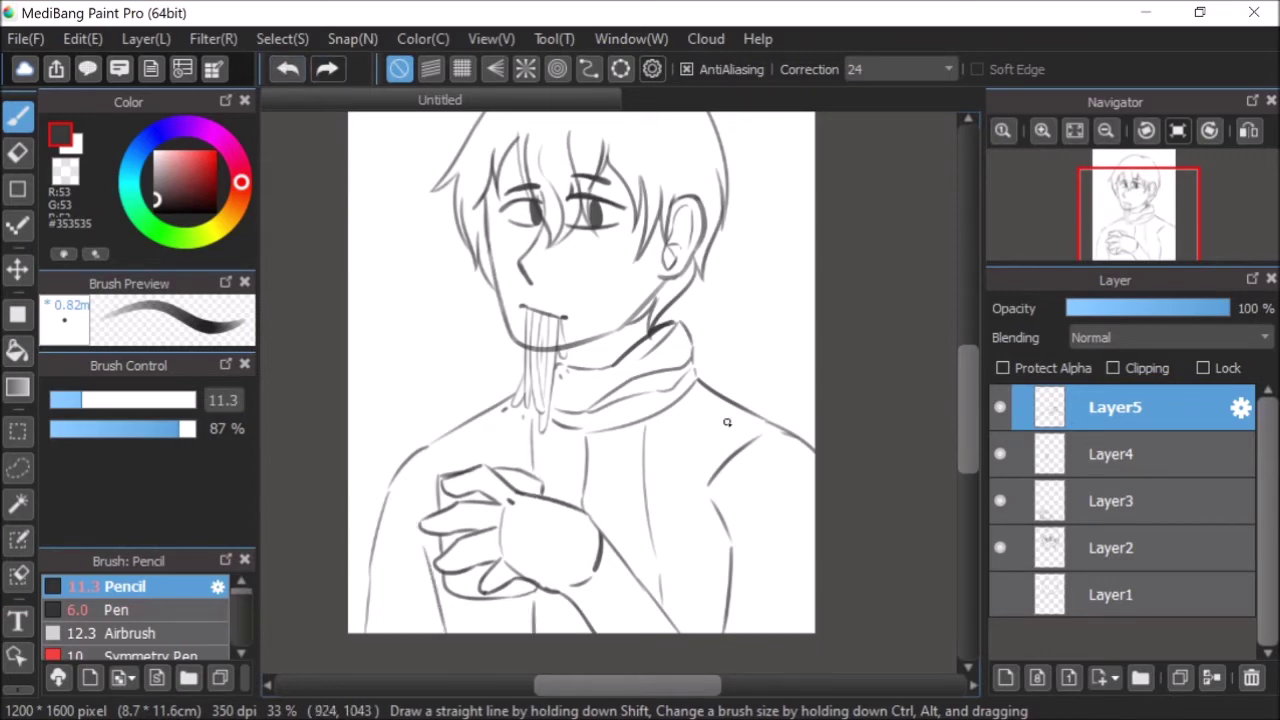
{"action": "left_click_drag", "start_coordinate": [716, 579], "coordinate": [725, 642]}
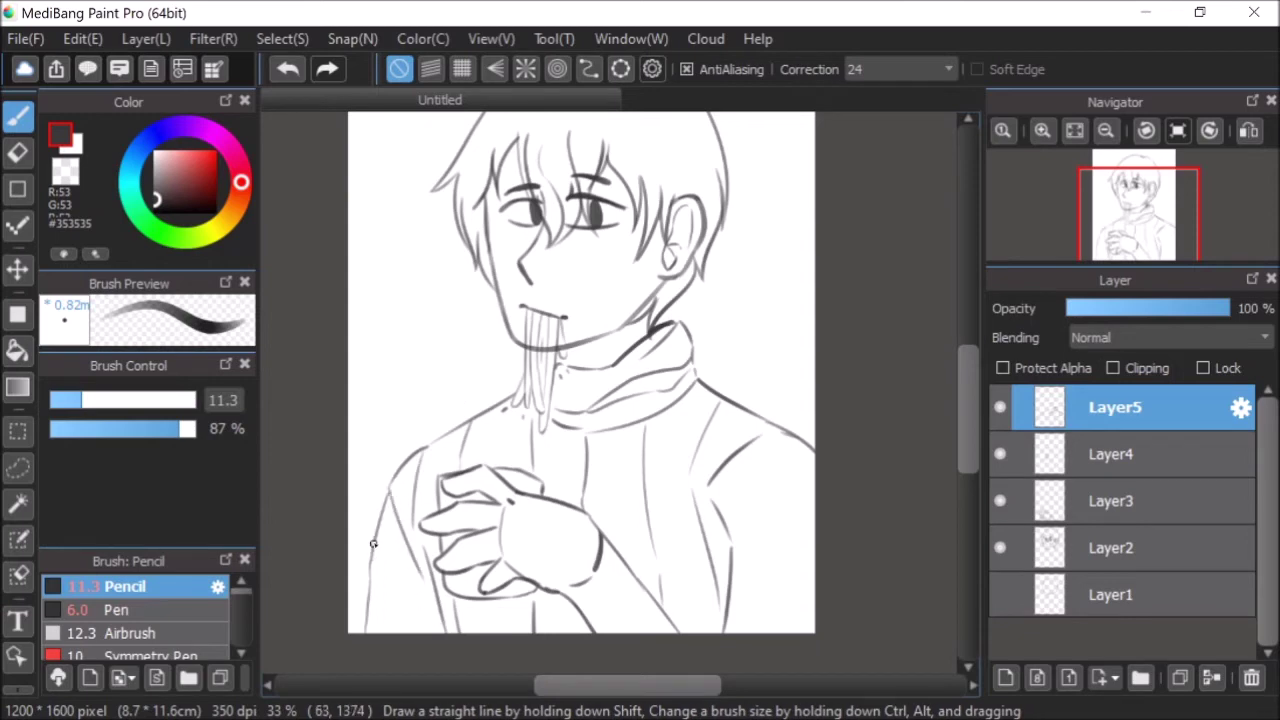
- Add fold lines along the far sleeve, crossing creases near the armpit and curved chest folds below the drips
{"action": "mouse_move", "coordinate": [708, 483]}
{"action": "left_mouse_down"}
{"action": "mouse_move", "coordinate": [760, 445]}
{"action": "mouse_move", "coordinate": [740, 575]}
{"action": "mouse_move", "coordinate": [760, 632]}
{"action": "left_mouse_up"}
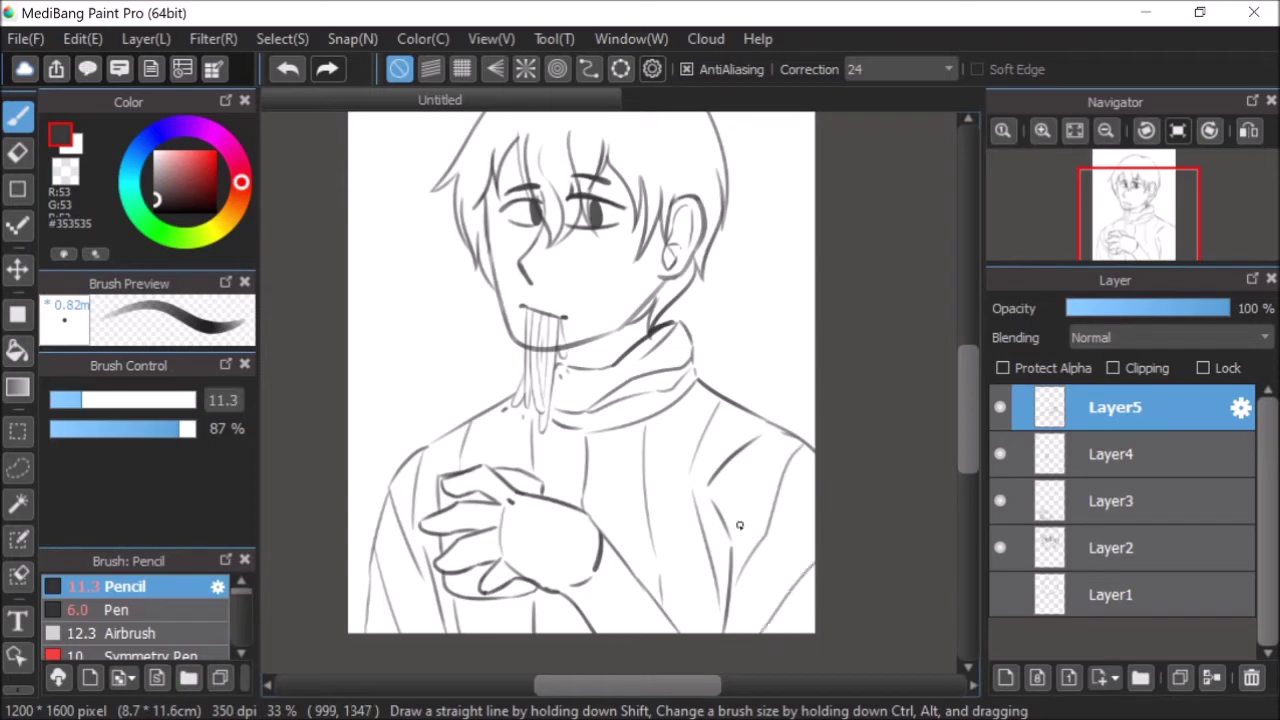
{"action": "left_click_drag", "start_coordinate": [722, 558], "coordinate": [684, 608]}
{"action": "scroll", "coordinate": [973, 412], "scroll_direction": "up", "scroll_amount": 1}
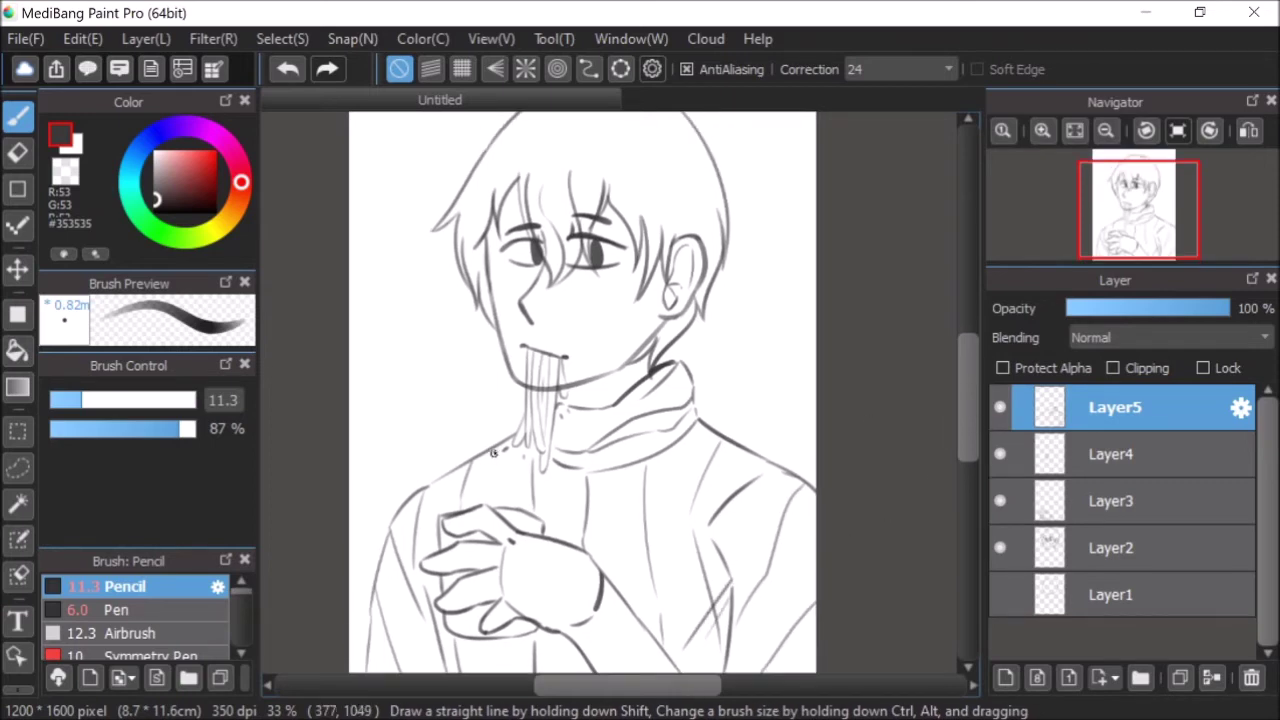
{"action": "left_click_drag", "start_coordinate": [744, 455], "coordinate": [679, 580]}
- Check the sketch's proportions in the horizontally mirrored view and again with the whole canvas visible
{"action": "mouse_move", "coordinate": [964, 416]}
{"action": "left_mouse_down"}
{"action": "mouse_move", "coordinate": [966, 397]}
{"action": "mouse_move", "coordinate": [966, 428]}
{"action": "left_mouse_up"}
{"action": "left_click", "coordinate": [1249, 130]}
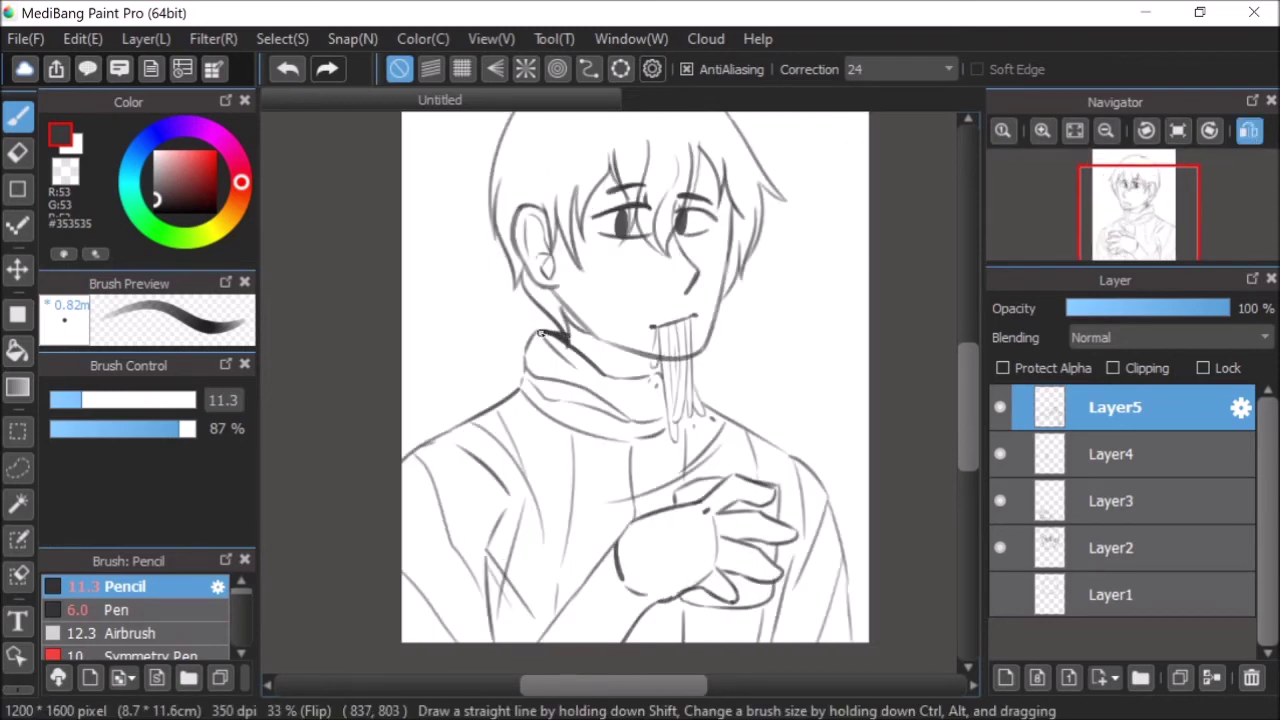
{"action": "left_click", "coordinate": [1249, 130]}
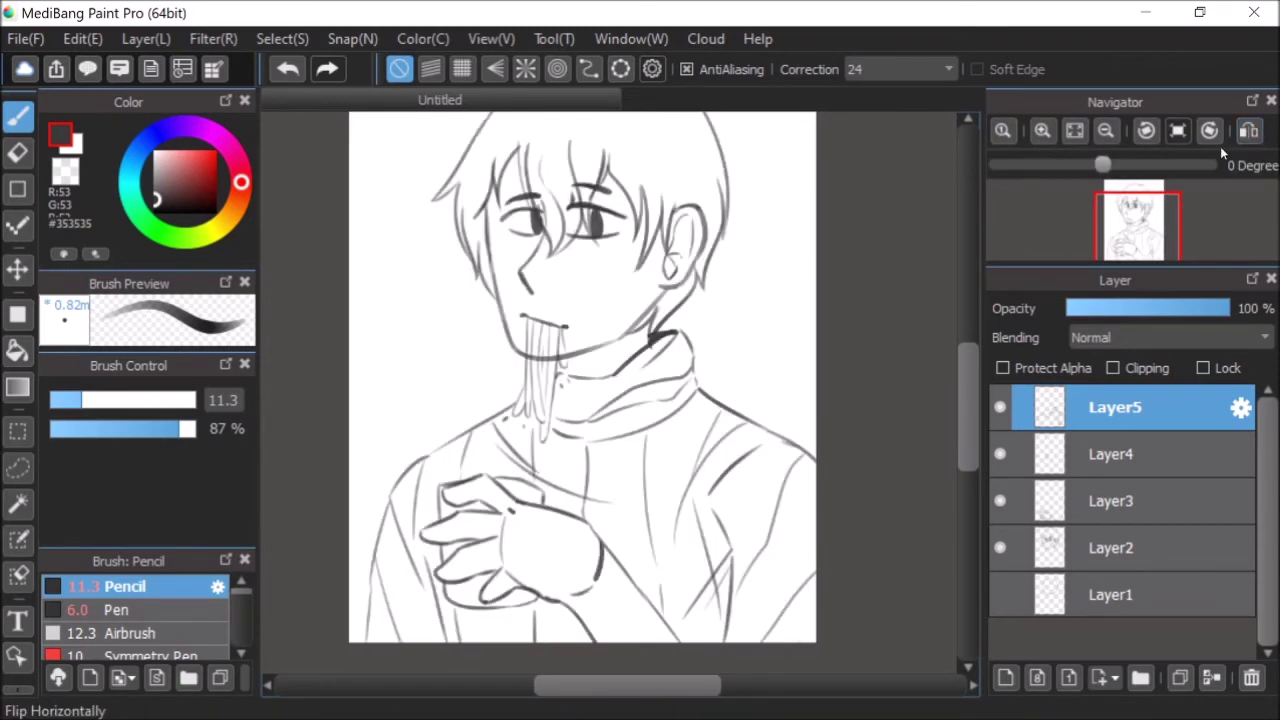
{"action": "scroll", "coordinate": [570, 459], "scroll_direction": "down", "scroll_amount": 2}
{"action": "scroll", "coordinate": [602, 428], "scroll_direction": "up", "scroll_amount": 1}
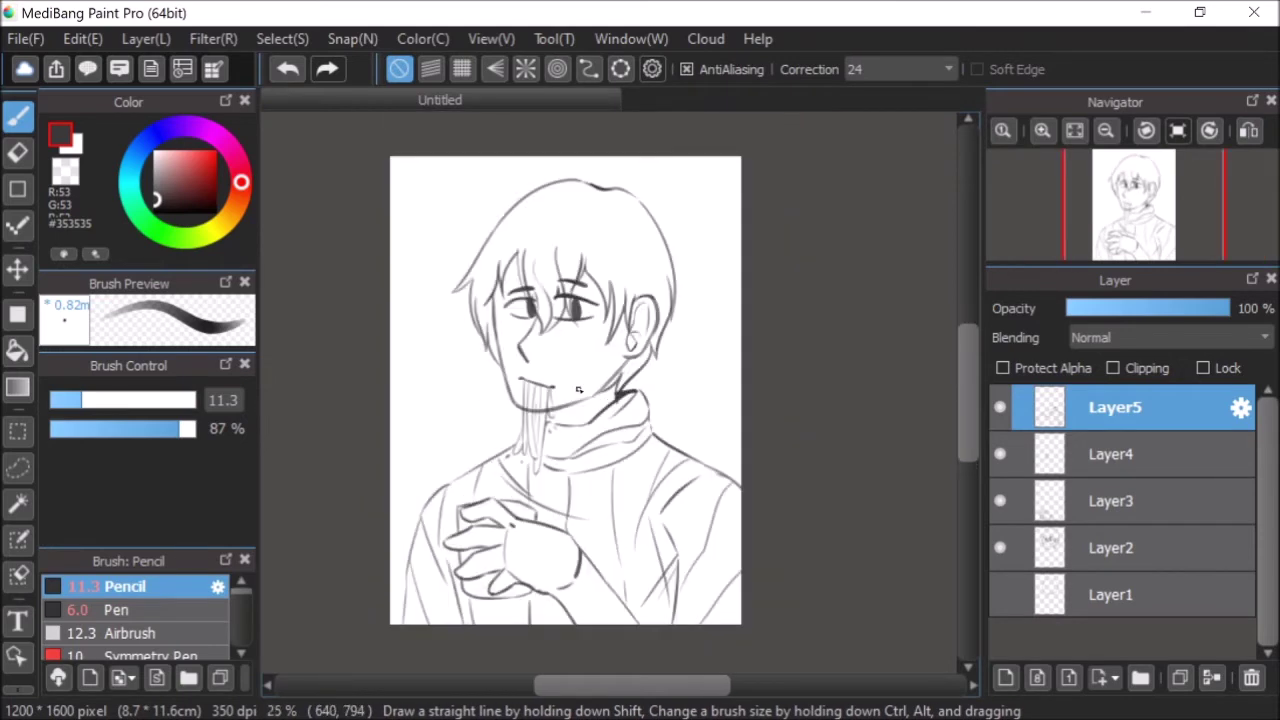
{"action": "left_click", "coordinate": [1075, 130]}
{"action": "scroll", "coordinate": [605, 600], "scroll_direction": "down", "scroll_amount": 1}
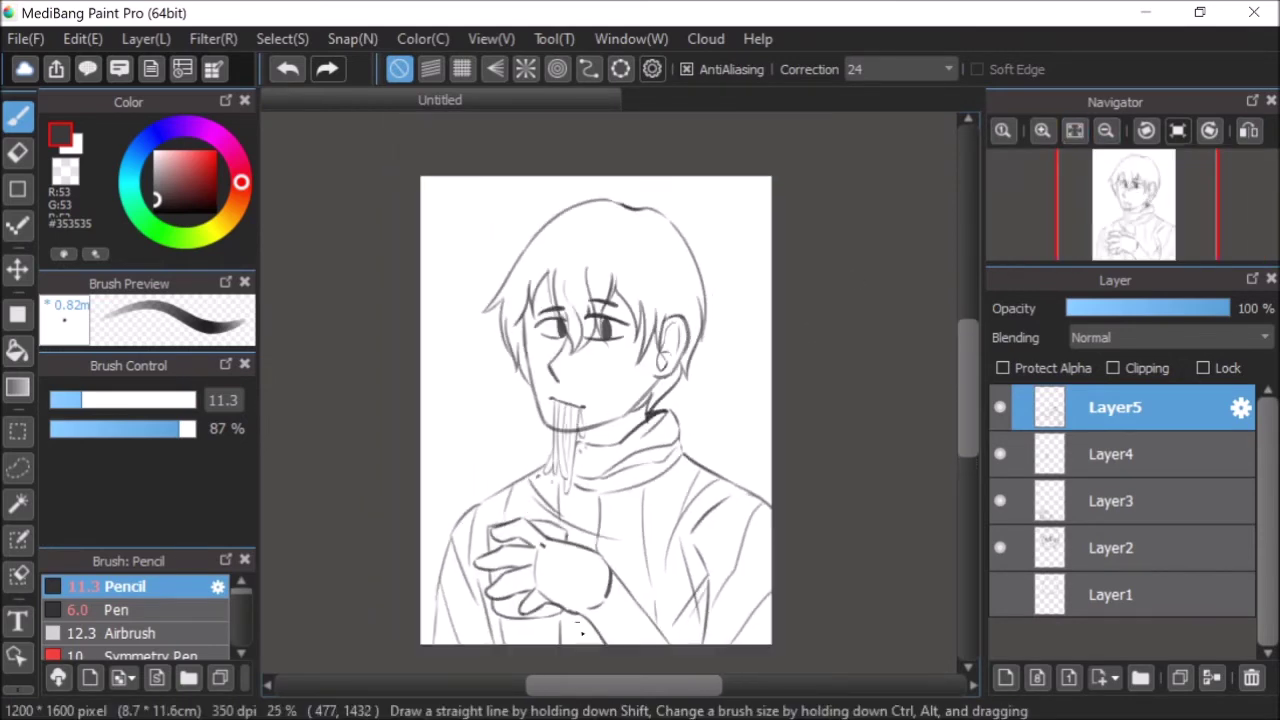
- Add a new layer above Layer5 and outline a sleeve cuff and forearm over the wrist, undoing the first cuff attempt
{"action": "scroll", "coordinate": [609, 617], "scroll_direction": "up", "scroll_amount": 2}
{"action": "scroll", "coordinate": [967, 438], "scroll_direction": "down", "scroll_amount": 2}
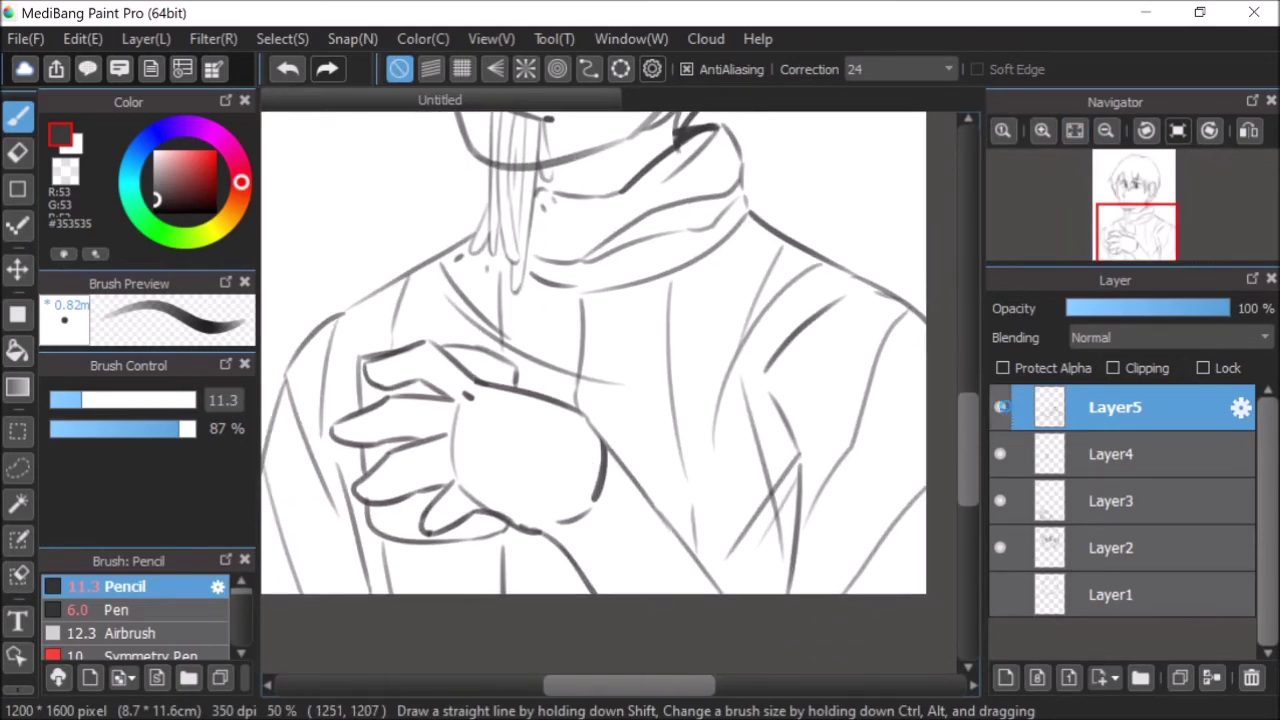
{"action": "left_click", "coordinate": [1005, 678]}
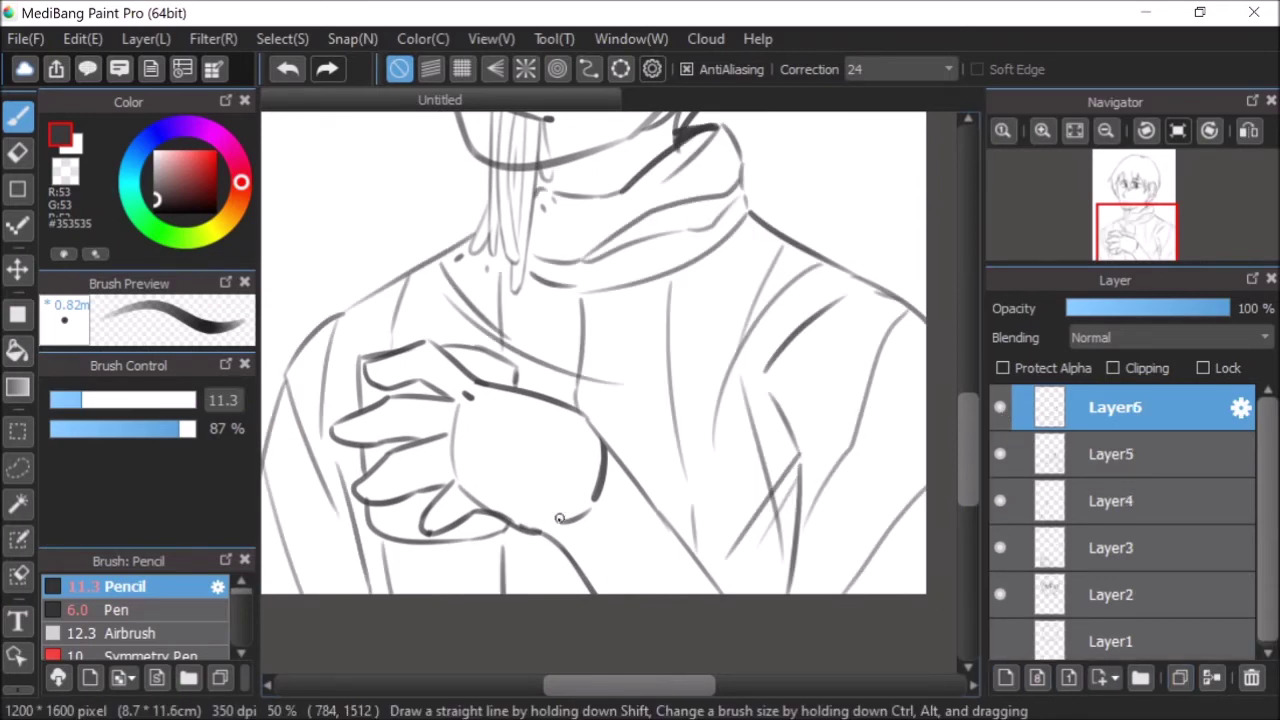
{"action": "mouse_move", "coordinate": [544, 547]}
{"action": "left_mouse_down"}
{"action": "mouse_move", "coordinate": [561, 482]}
{"action": "mouse_move", "coordinate": [613, 441]}
{"action": "left_mouse_up"}
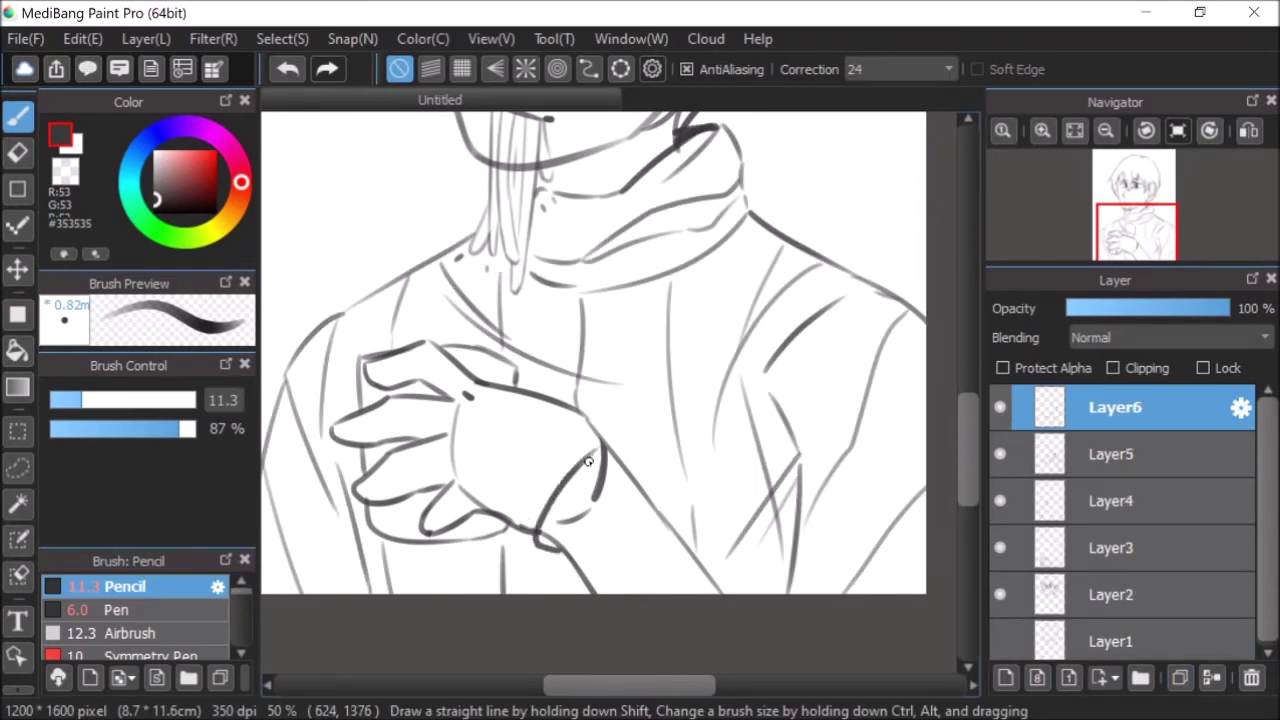
{"action": "left_click", "coordinate": [290, 70]}
{"action": "mouse_move", "coordinate": [540, 391]}
{"action": "left_mouse_down"}
{"action": "mouse_move", "coordinate": [512, 407]}
{"action": "mouse_move", "coordinate": [517, 522]}
{"action": "left_mouse_up"}
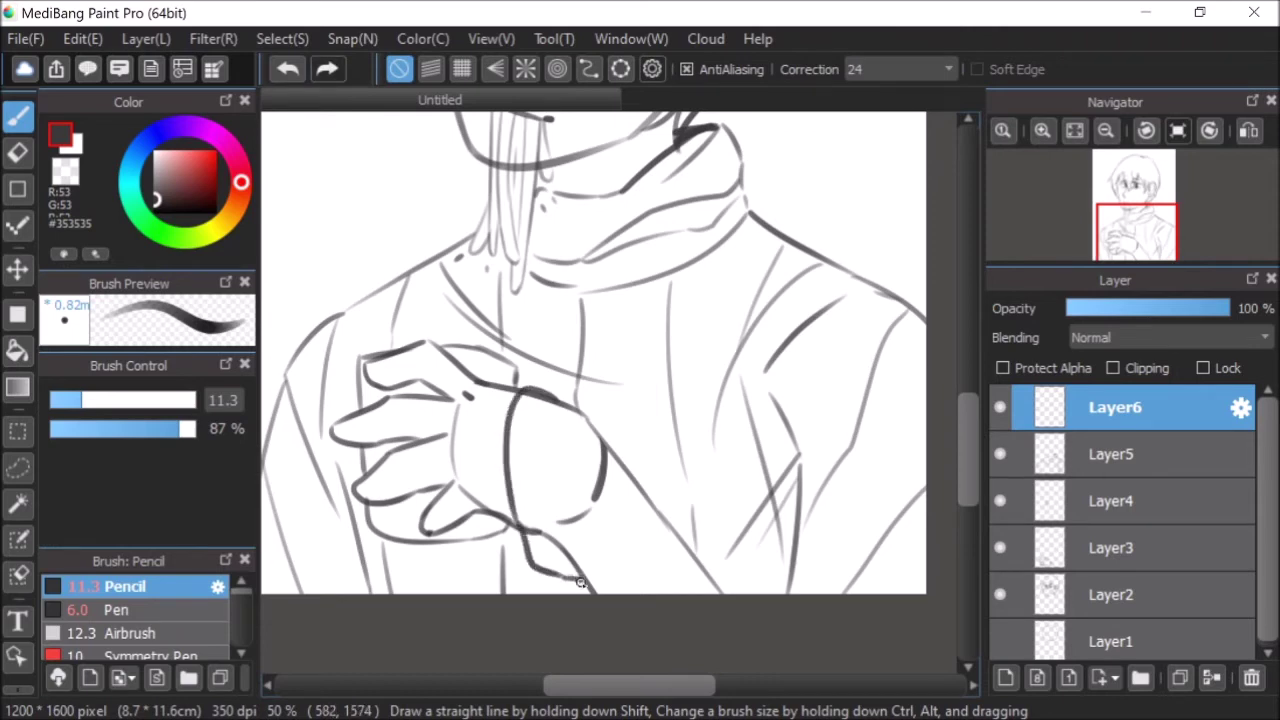
{"action": "left_click_drag", "start_coordinate": [547, 396], "coordinate": [727, 602]}
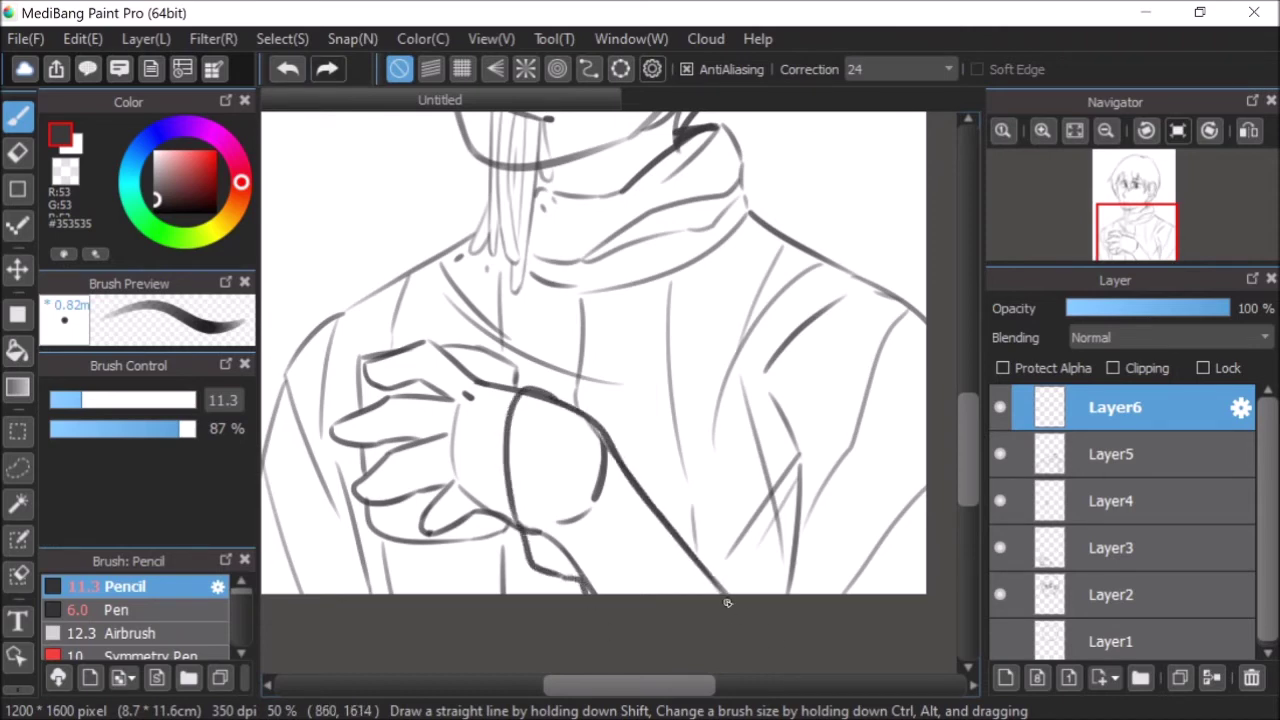
{"action": "mouse_move", "coordinate": [580, 580]}
{"action": "left_mouse_down"}
{"action": "mouse_move", "coordinate": [586, 423]}
{"action": "mouse_move", "coordinate": [598, 590]}
{"action": "left_mouse_up"}
- Draw long fold lines inside the sleeve and thicken the cuff's edge with repeated strokes
{"action": "left_click_drag", "start_coordinate": [523, 412], "coordinate": [576, 579]}
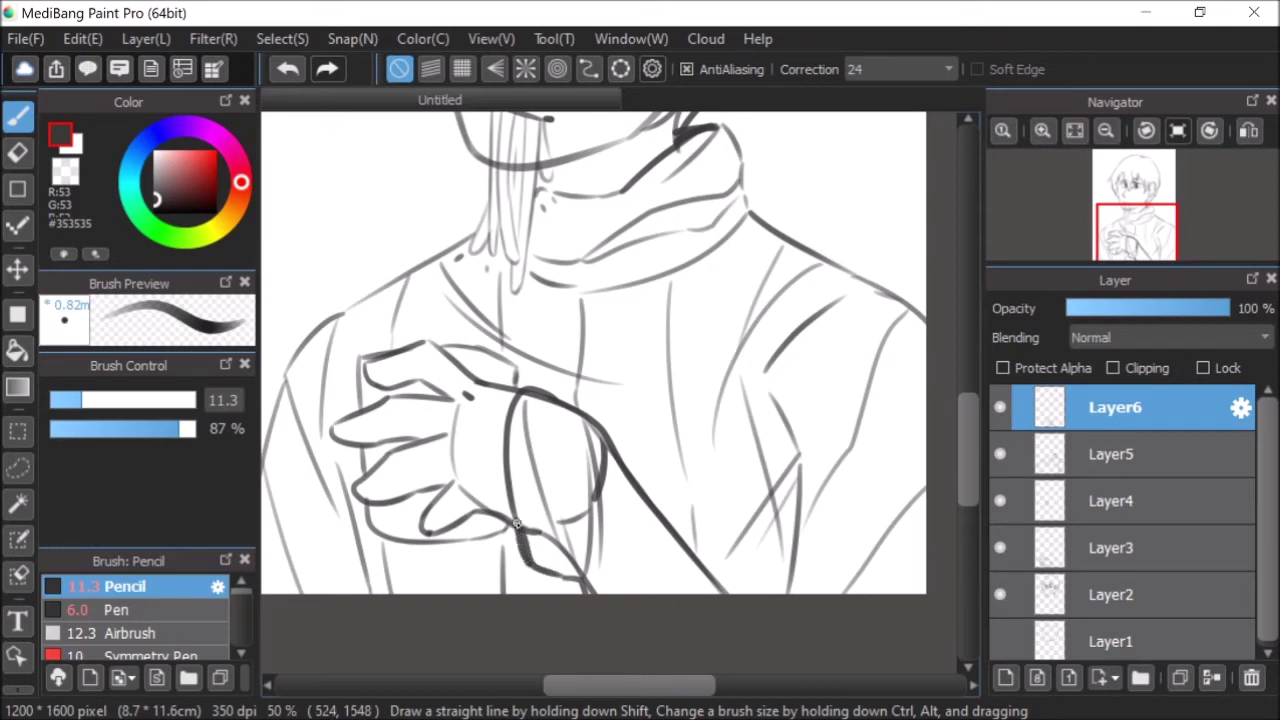
{"action": "mouse_move", "coordinate": [526, 392]}
{"action": "left_mouse_down"}
{"action": "mouse_move", "coordinate": [501, 431]}
{"action": "mouse_move", "coordinate": [529, 568]}
{"action": "left_mouse_up"}
{"action": "left_click_drag", "start_coordinate": [509, 490], "coordinate": [530, 566]}
{"action": "left_click_drag", "start_coordinate": [508, 456], "coordinate": [521, 553]}
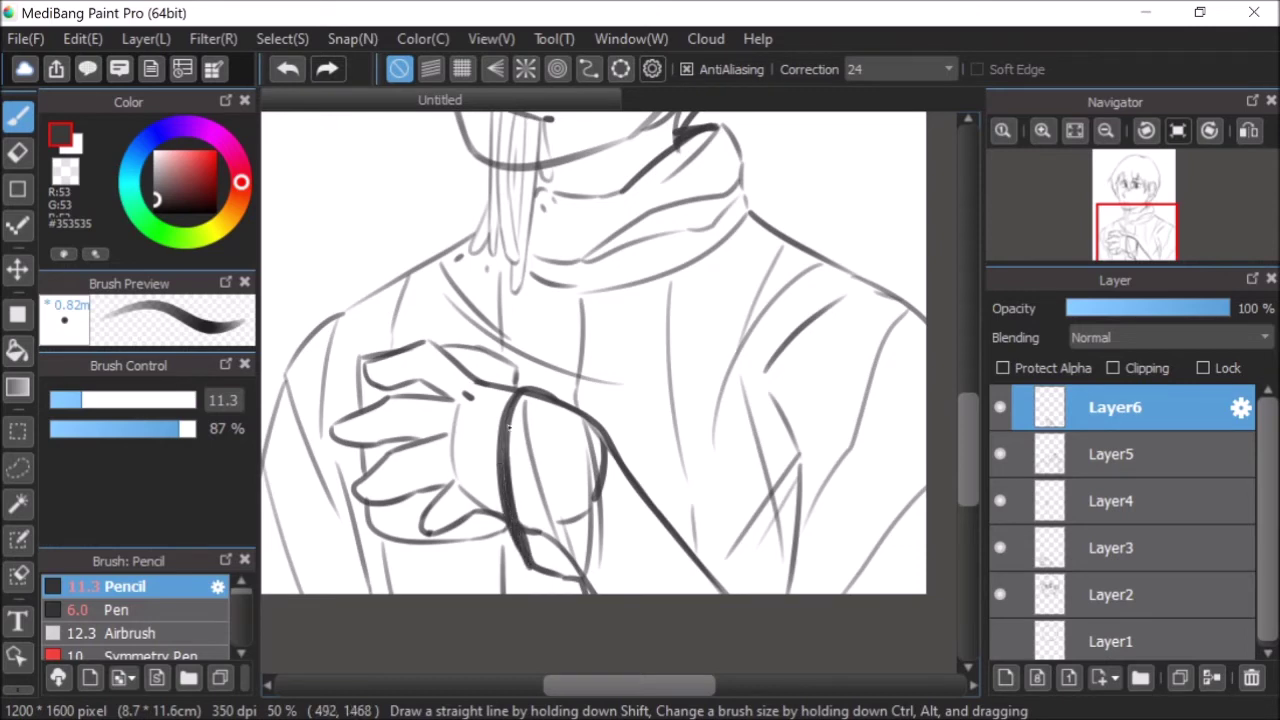
- Erase the hand lines that overlap the sleeve on Layer3, dimming the layer to 27% opacity and restoring it to 100%
{"action": "left_click", "coordinate": [1020, 458]}
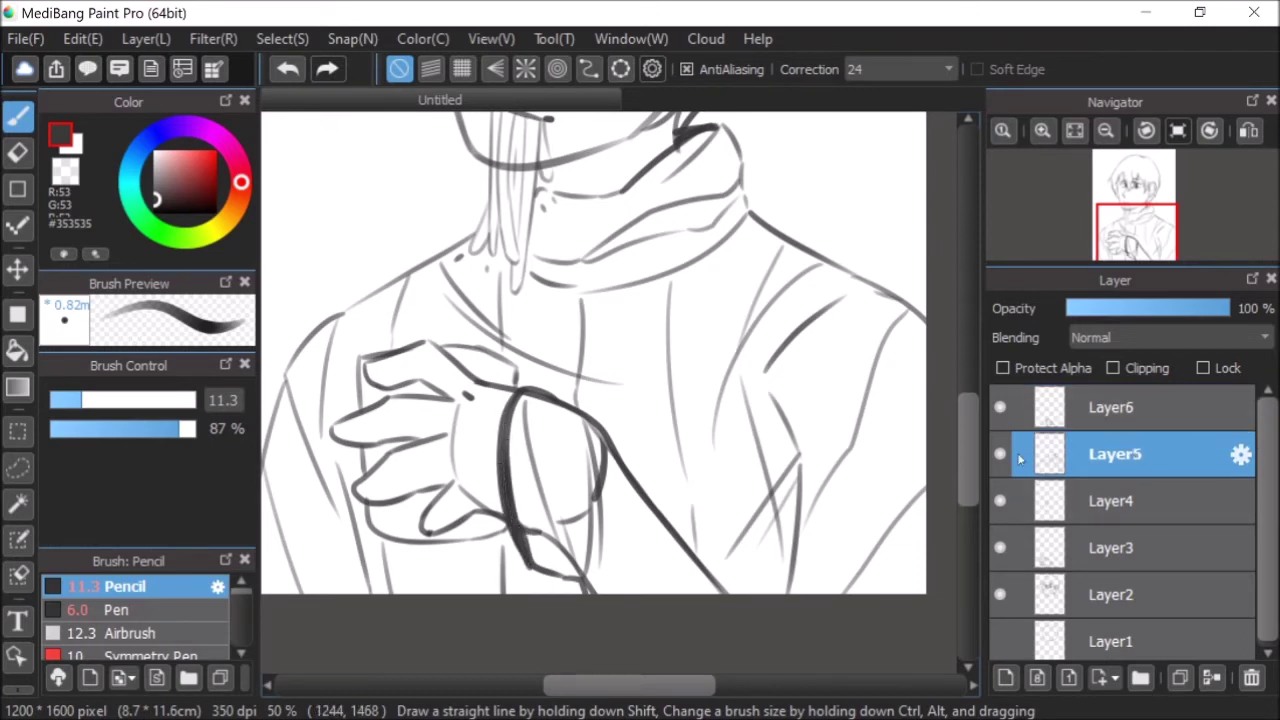
{"action": "left_click", "coordinate": [1000, 501]}
{"action": "left_click", "coordinate": [1000, 501]}
{"action": "left_click", "coordinate": [1062, 550]}
{"action": "key", "text": "e"}
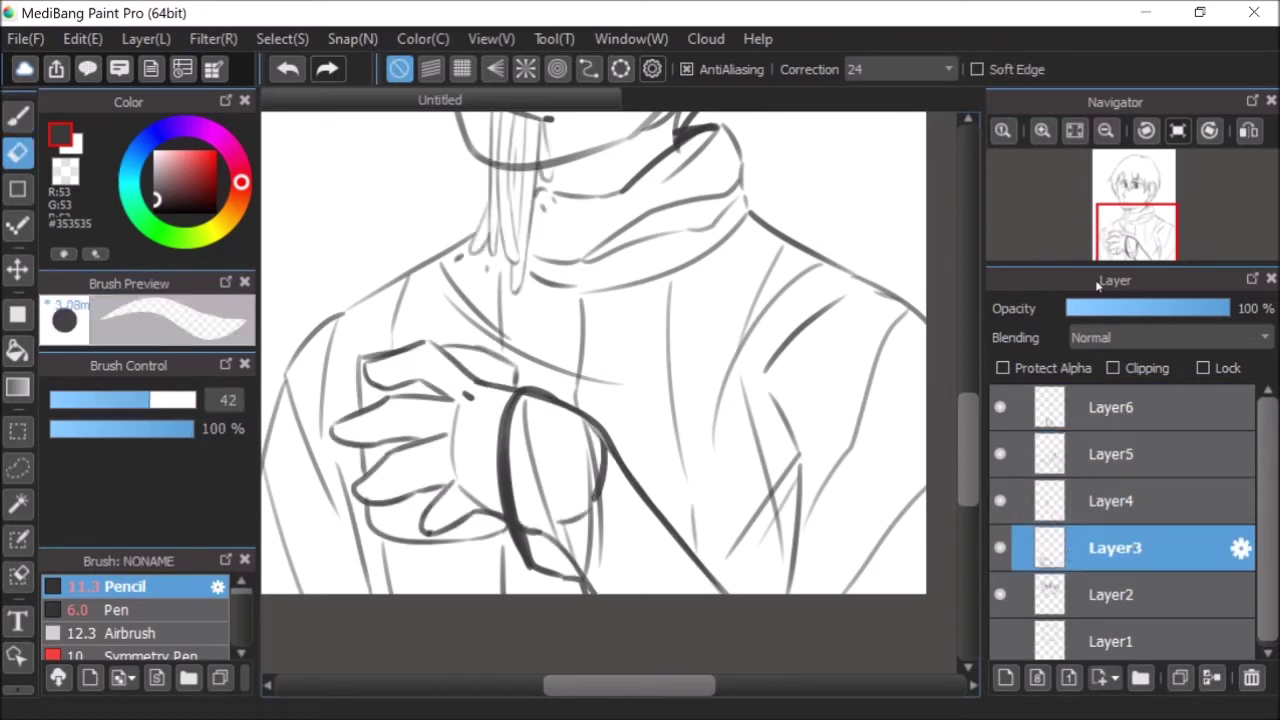
{"action": "left_click", "coordinate": [1112, 309]}
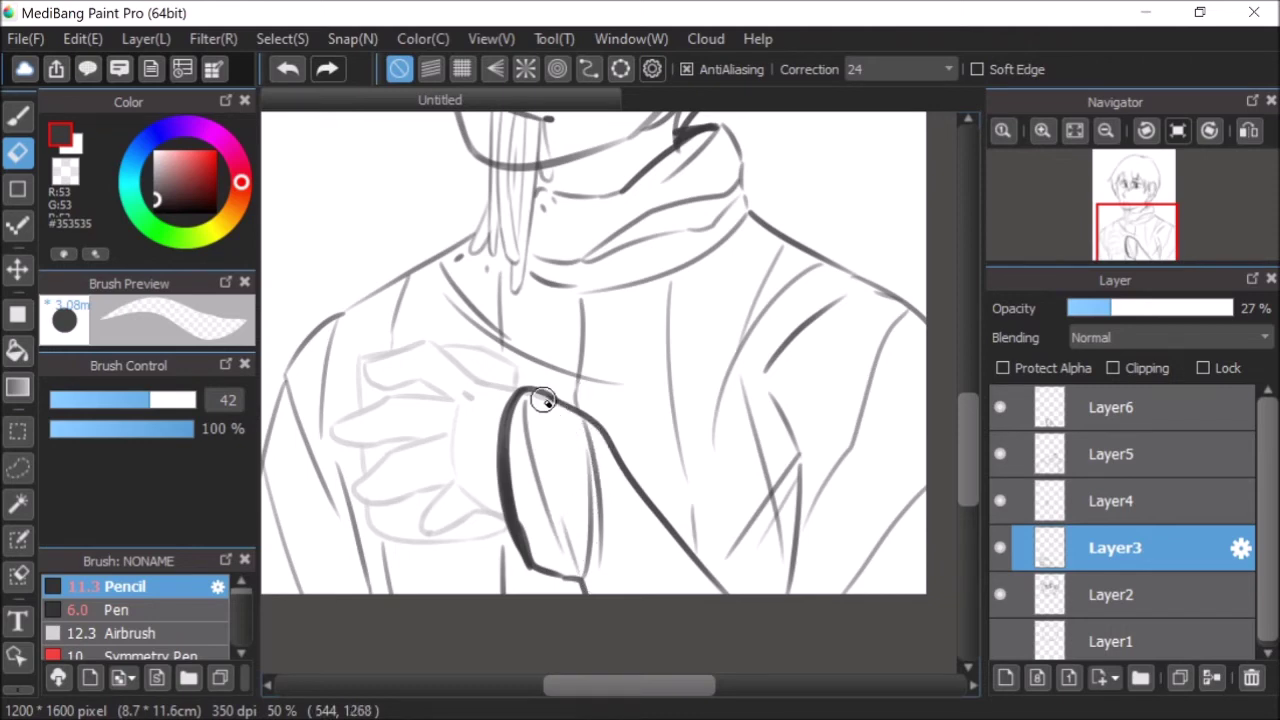
{"action": "left_click_drag", "start_coordinate": [1112, 309], "coordinate": [1232, 309]}
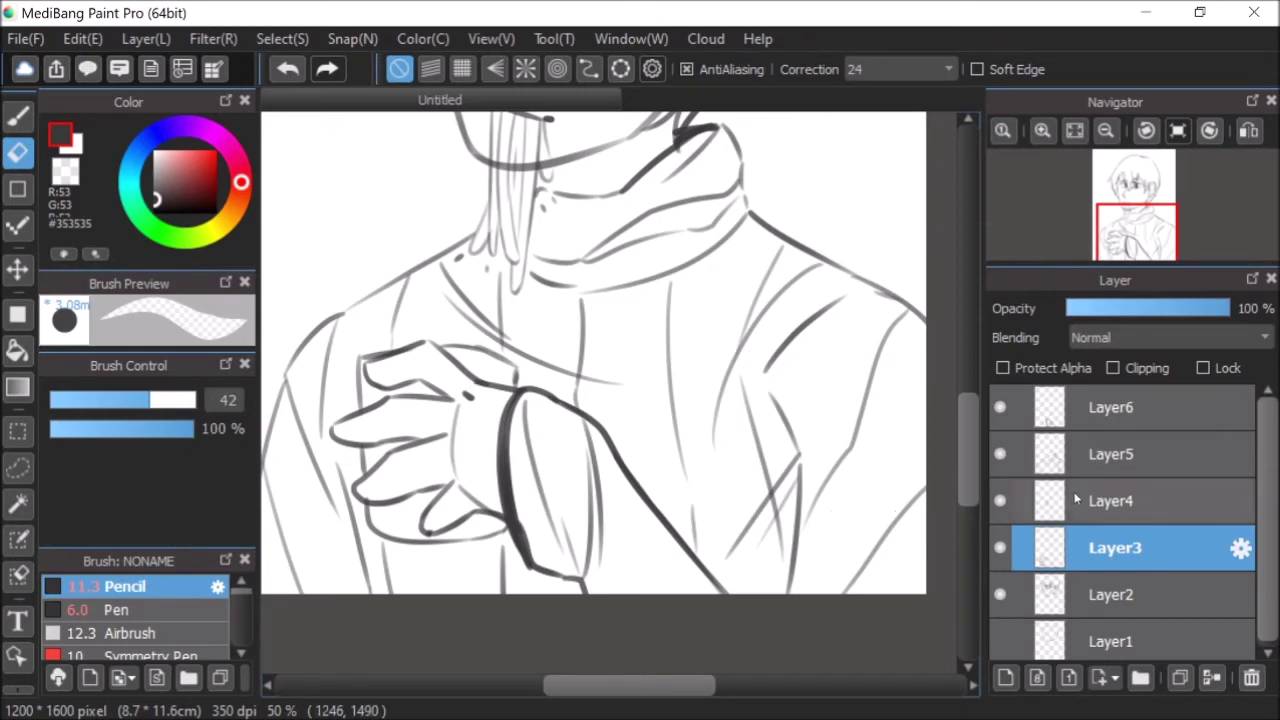
{"action": "mouse_move", "coordinate": [1050, 186]}
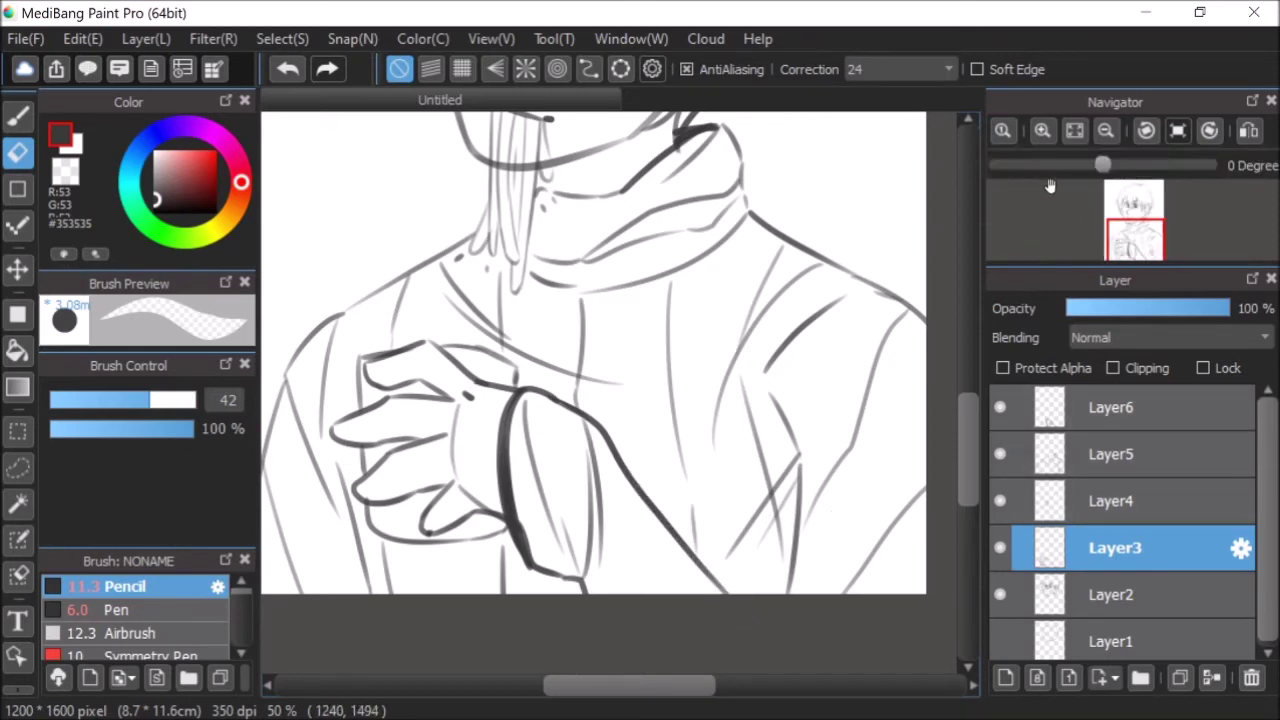
- Toggle the layers' visibility to identify the face layer, and erase the jawline behind the drips on Layer2
{"action": "left_click", "coordinate": [1074, 130]}
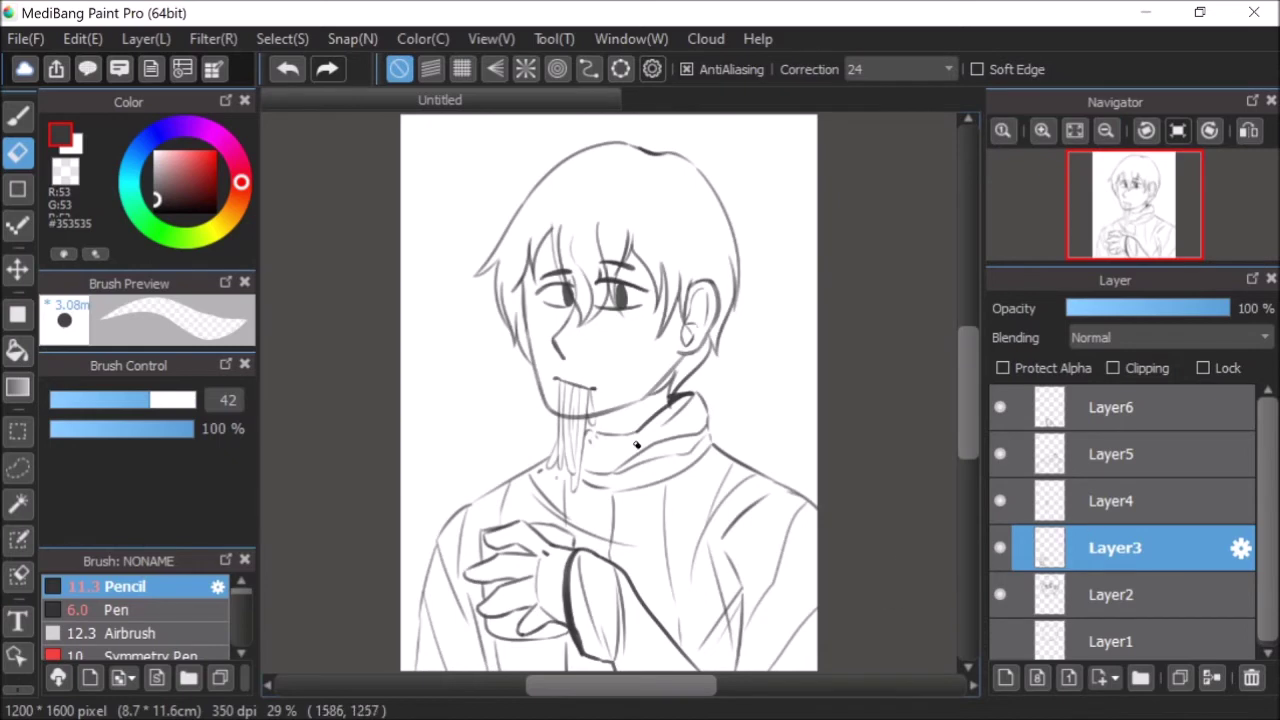
{"action": "scroll", "coordinate": [569, 453], "scroll_direction": "up", "scroll_amount": 1}
{"action": "scroll", "coordinate": [569, 453], "scroll_direction": "up", "scroll_amount": 1}
{"action": "left_click", "coordinate": [999, 546]}
{"action": "left_click", "coordinate": [999, 546]}
{"action": "left_click", "coordinate": [1001, 501]}
{"action": "left_click", "coordinate": [1001, 501]}
{"action": "left_click", "coordinate": [999, 456]}
{"action": "left_click", "coordinate": [999, 456]}
{"action": "left_click", "coordinate": [1003, 410]}
{"action": "left_click", "coordinate": [1003, 410]}
{"action": "left_click", "coordinate": [998, 593]}
{"action": "left_click", "coordinate": [998, 593]}
{"action": "left_click", "coordinate": [1084, 594]}
{"action": "mouse_move", "coordinate": [609, 401]}
{"action": "left_mouse_down"}
{"action": "mouse_move", "coordinate": [589, 380]}
{"action": "mouse_move", "coordinate": [603, 371]}
{"action": "mouse_move", "coordinate": [594, 429]}
{"action": "mouse_move", "coordinate": [567, 393]}
{"action": "left_mouse_up"}
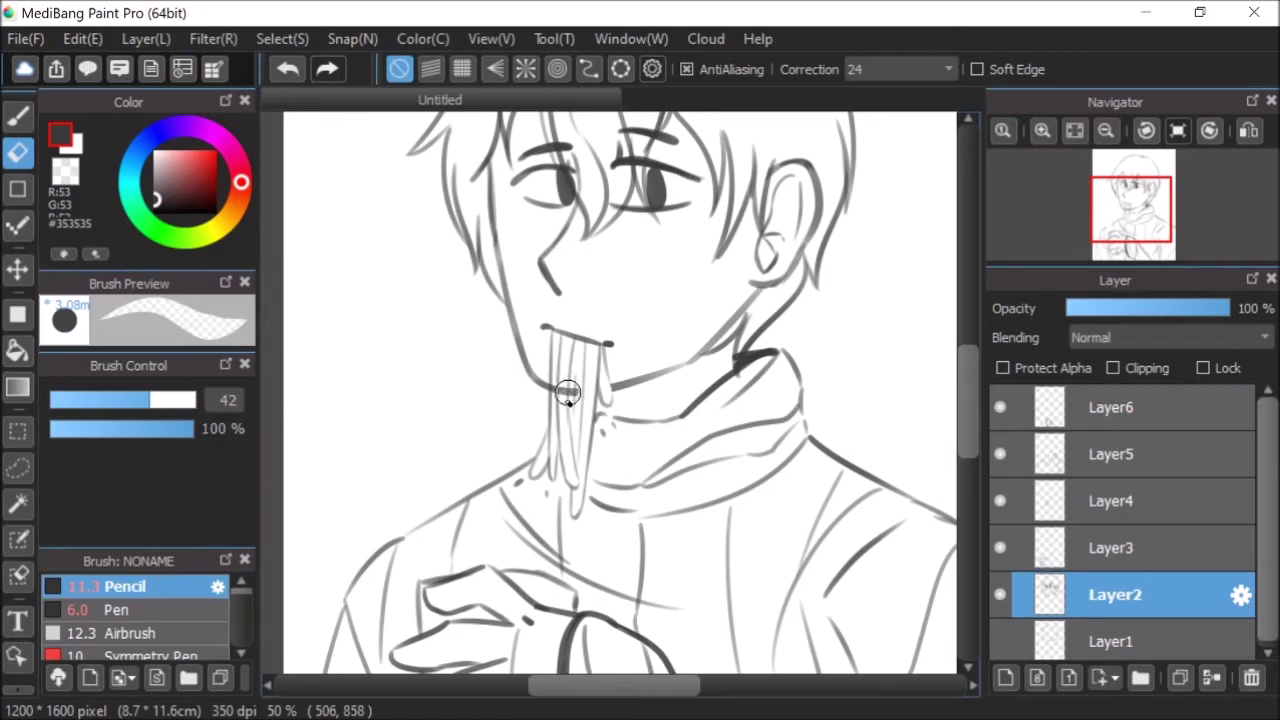
- Merge Layer6 and the sketch layers beneath it down into Layer2, leaving Layer1 separate
{"action": "left_click", "coordinate": [1140, 407]}
{"action": "left_click", "coordinate": [1213, 679]}
{"action": "left_click", "coordinate": [1213, 679]}
{"action": "left_click", "coordinate": [1213, 679]}
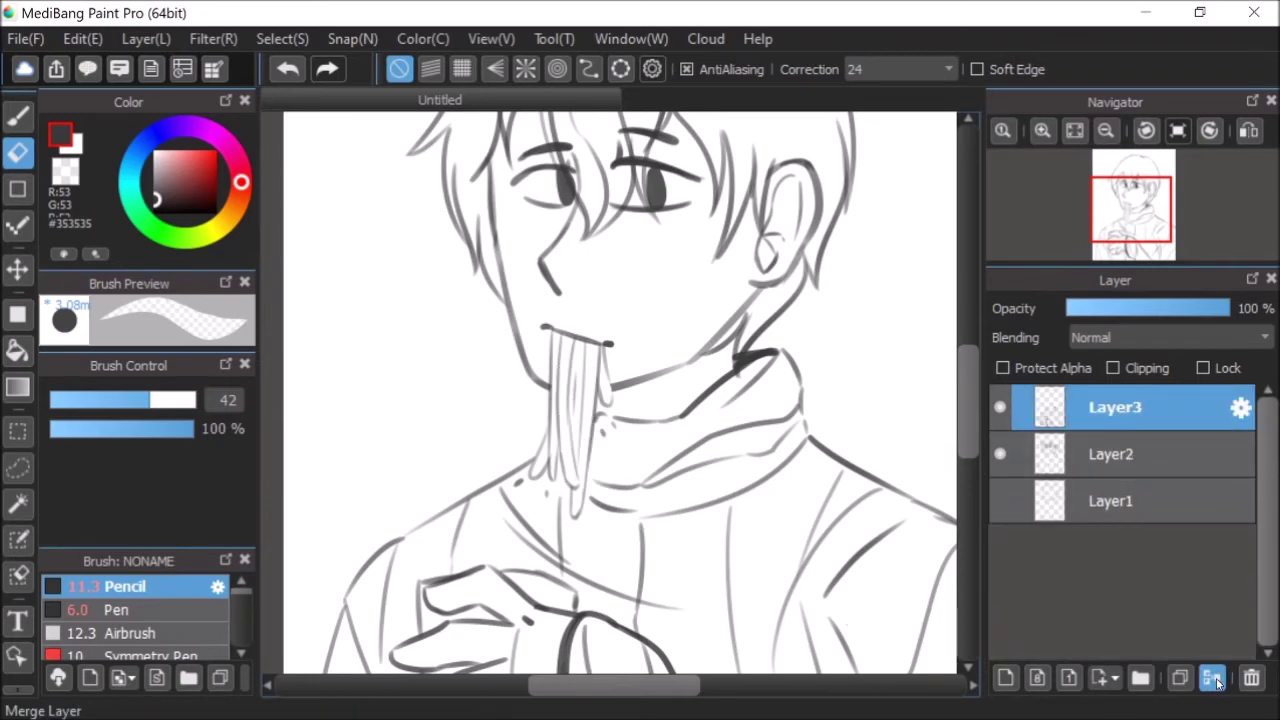
{"action": "left_click", "coordinate": [1213, 679]}
{"action": "left_click", "coordinate": [1074, 130]}
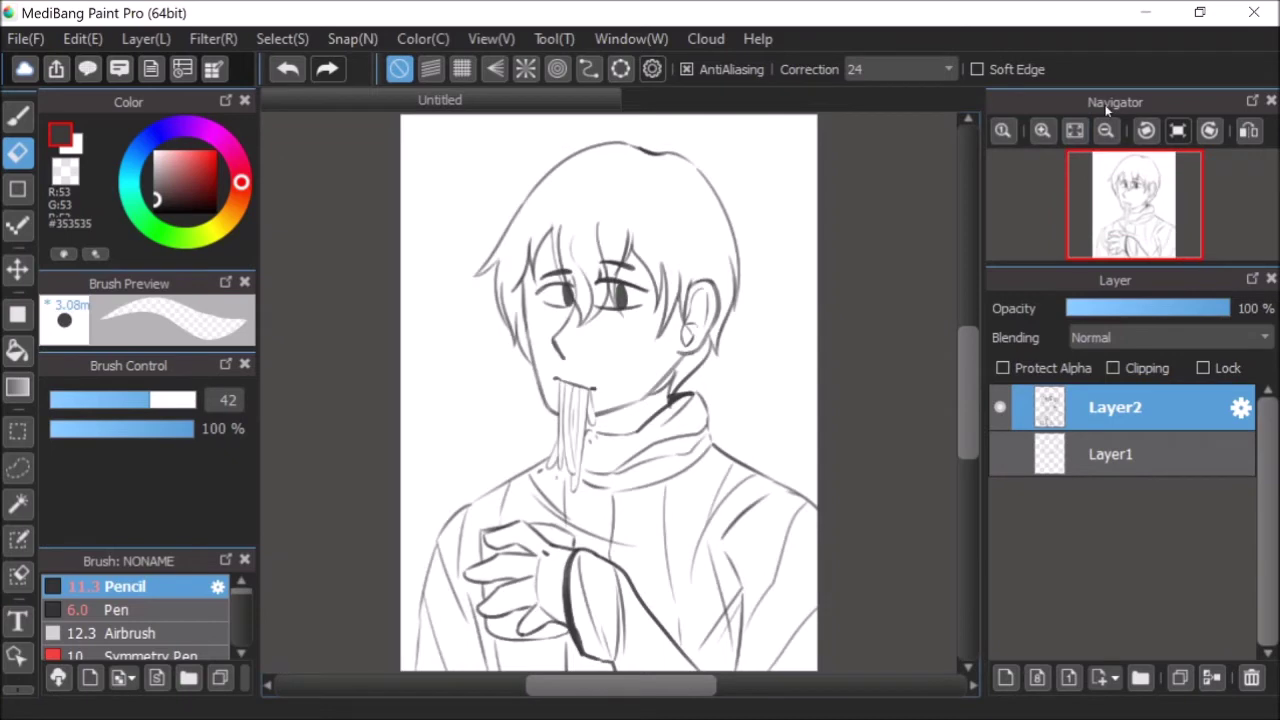
- Add a new layer above Layer2, choose pale cream #FBEDDA, set the pencil size to 32, and undo a test stroke beside the face
{"action": "left_click", "coordinate": [1005, 679]}
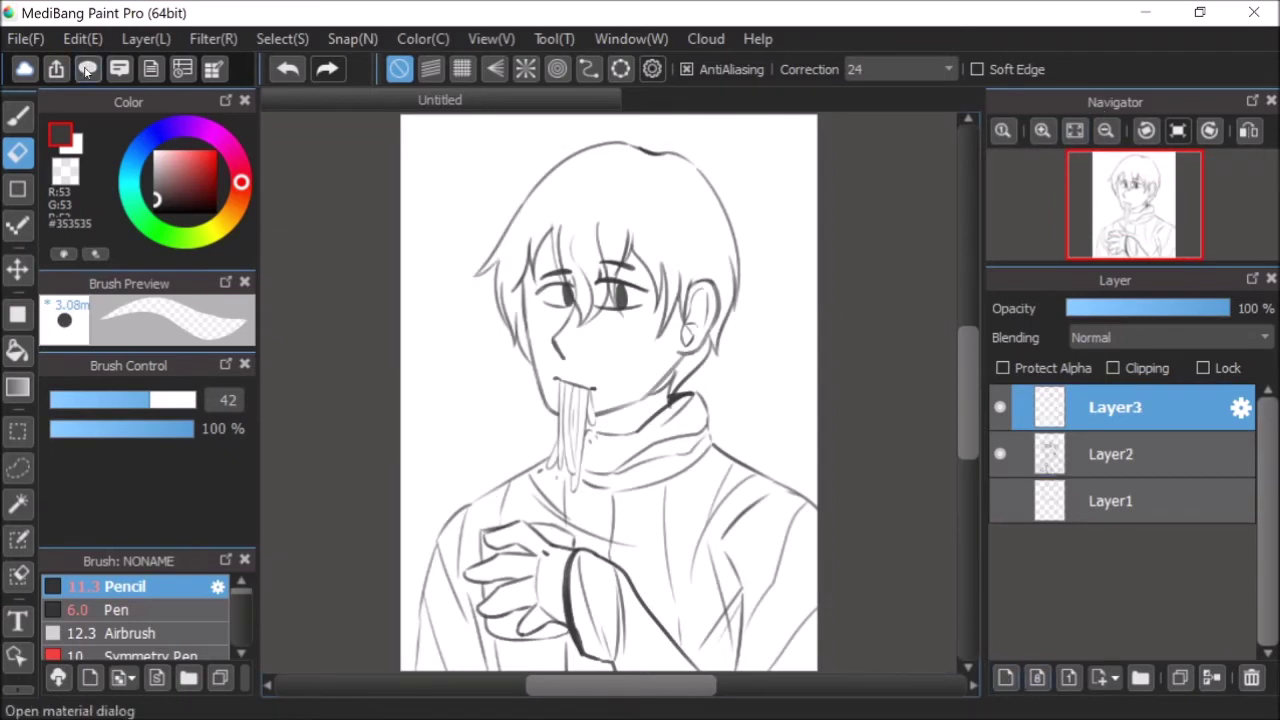
{"action": "left_click", "coordinate": [229, 214]}
{"action": "left_click", "coordinate": [160, 156]}
{"action": "left_click", "coordinate": [17, 117]}
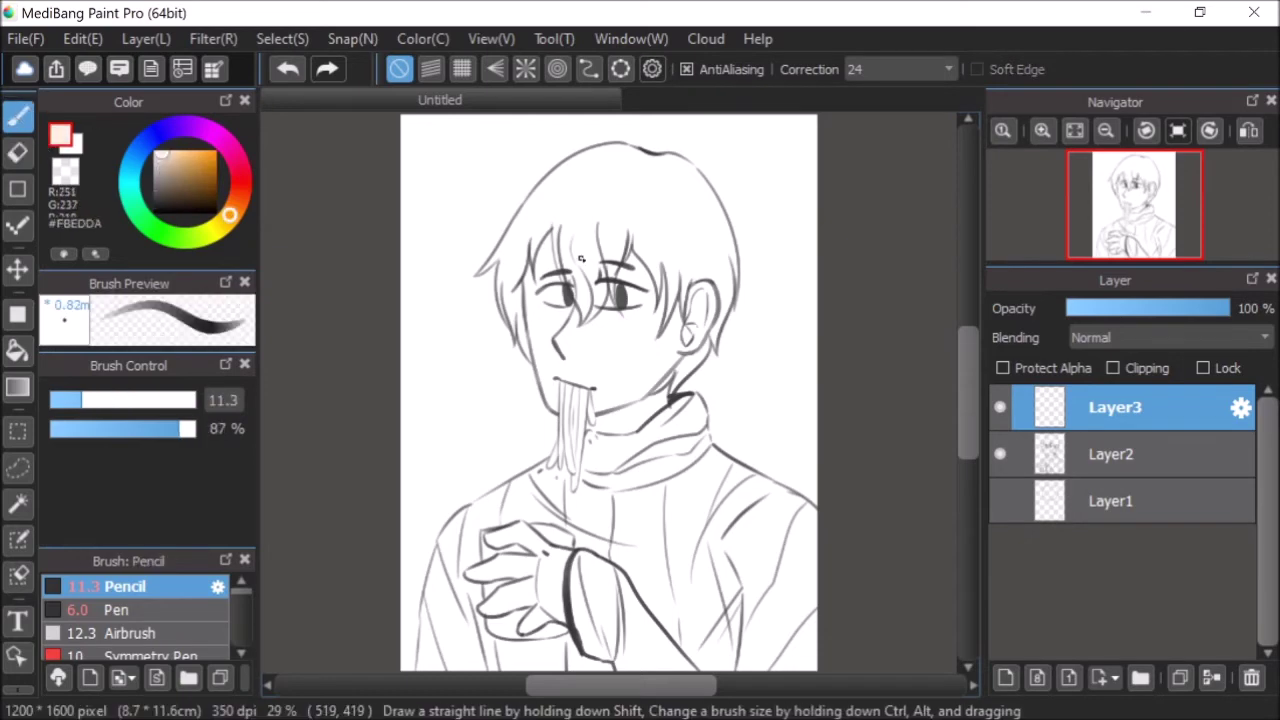
{"action": "left_click", "coordinate": [134, 400]}
{"action": "mouse_move", "coordinate": [476, 396]}
{"action": "left_mouse_down"}
{"action": "mouse_move", "coordinate": [466, 403]}
{"action": "mouse_move", "coordinate": [483, 389]}
{"action": "left_mouse_up"}
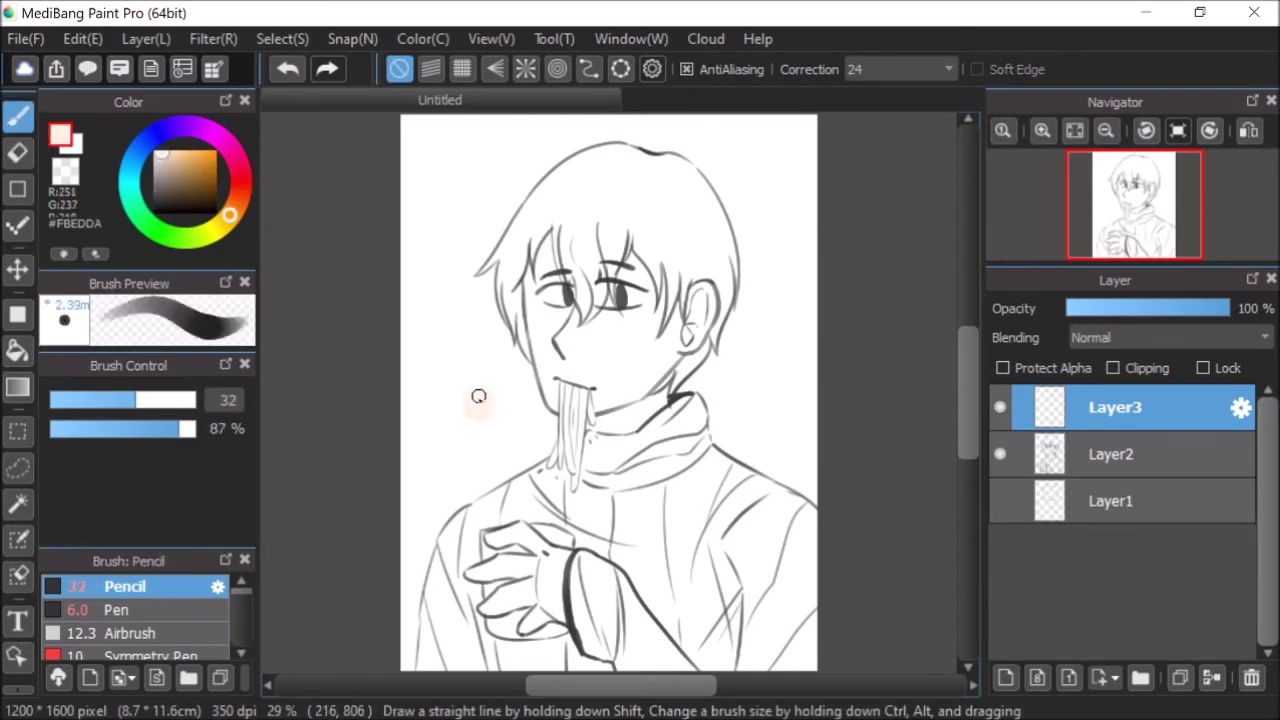
{"action": "left_click", "coordinate": [287, 68]}
- Add a new layer above Layer1 and cover the whole canvas with a filled rectangle in dark grey #494847
{"action": "left_click_drag", "start_coordinate": [160, 184], "coordinate": [157, 195]}
{"action": "left_click", "coordinate": [27, 321]}
{"action": "left_click", "coordinate": [1110, 501]}
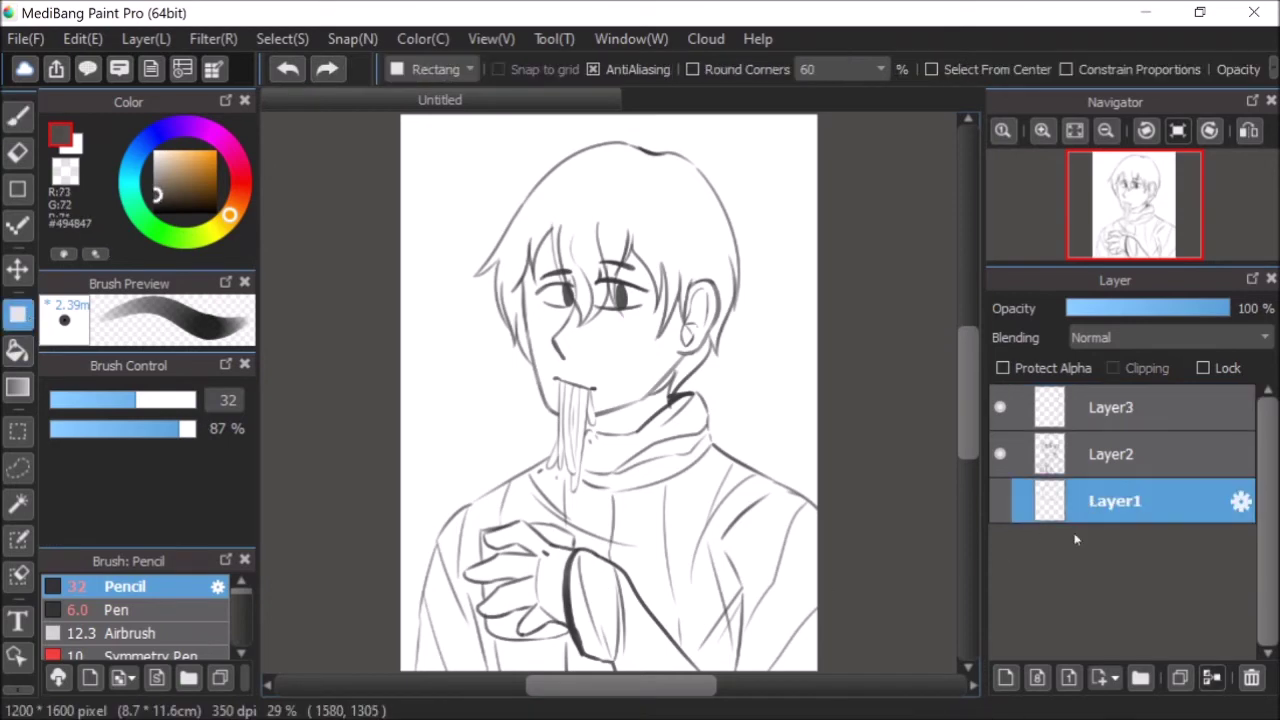
{"action": "left_click", "coordinate": [1005, 680]}
{"action": "scroll", "coordinate": [700, 471], "scroll_direction": "down", "scroll_amount": 2}
{"action": "left_click_drag", "start_coordinate": [460, 220], "coordinate": [834, 616]}
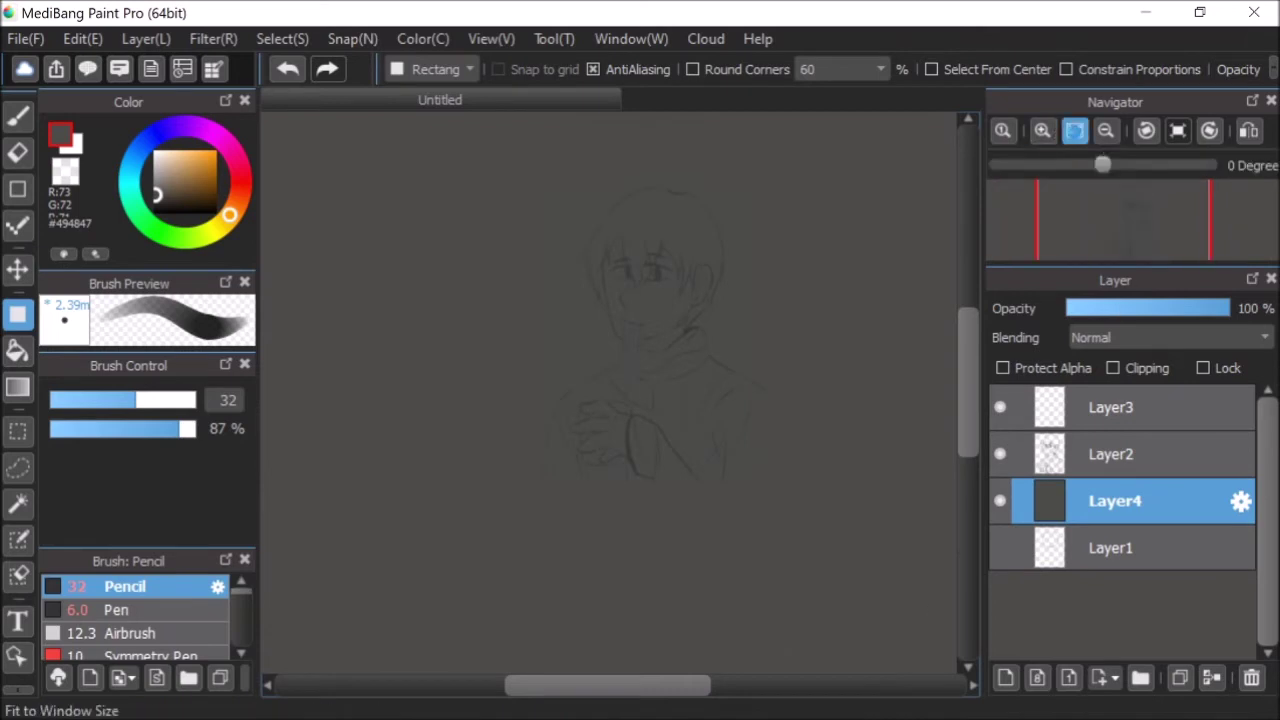
{"action": "left_click", "coordinate": [1074, 130]}
{"action": "left_click", "coordinate": [1250, 131]}
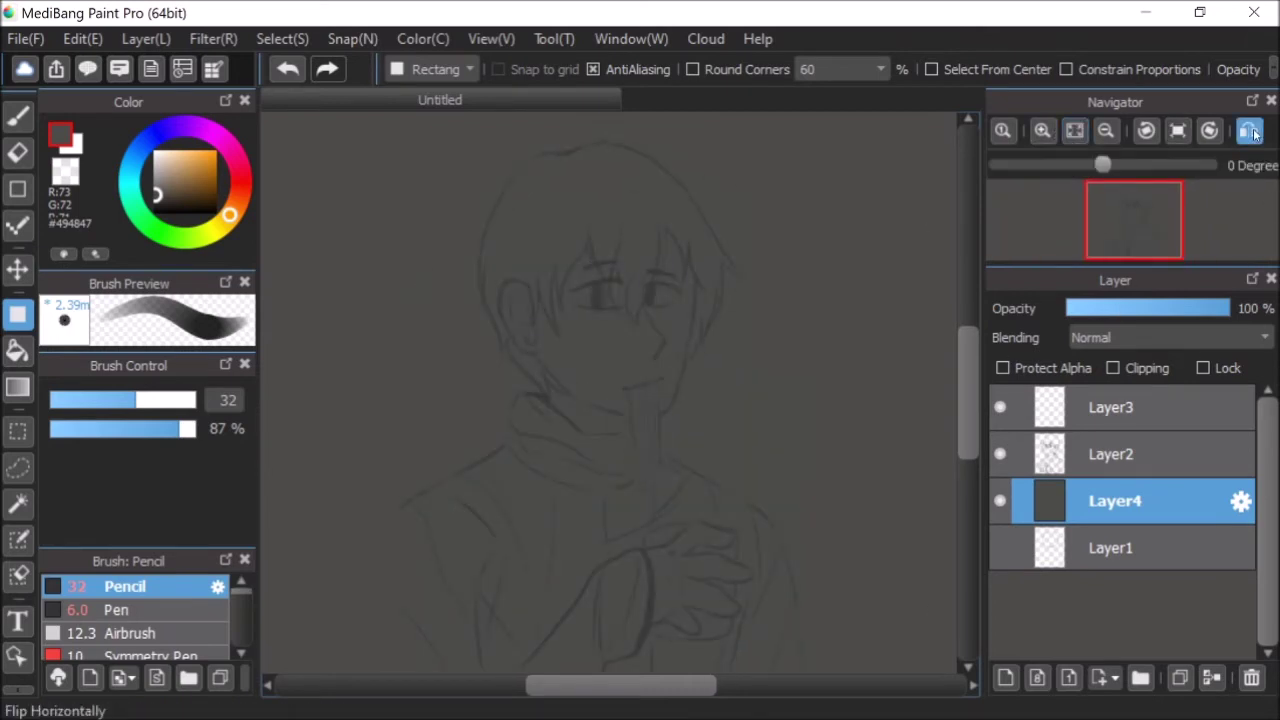
{"action": "left_click", "coordinate": [1254, 133]}
{"action": "left_click", "coordinate": [159, 203]}
{"action": "scroll", "coordinate": [597, 397], "scroll_direction": "down", "scroll_amount": 3}
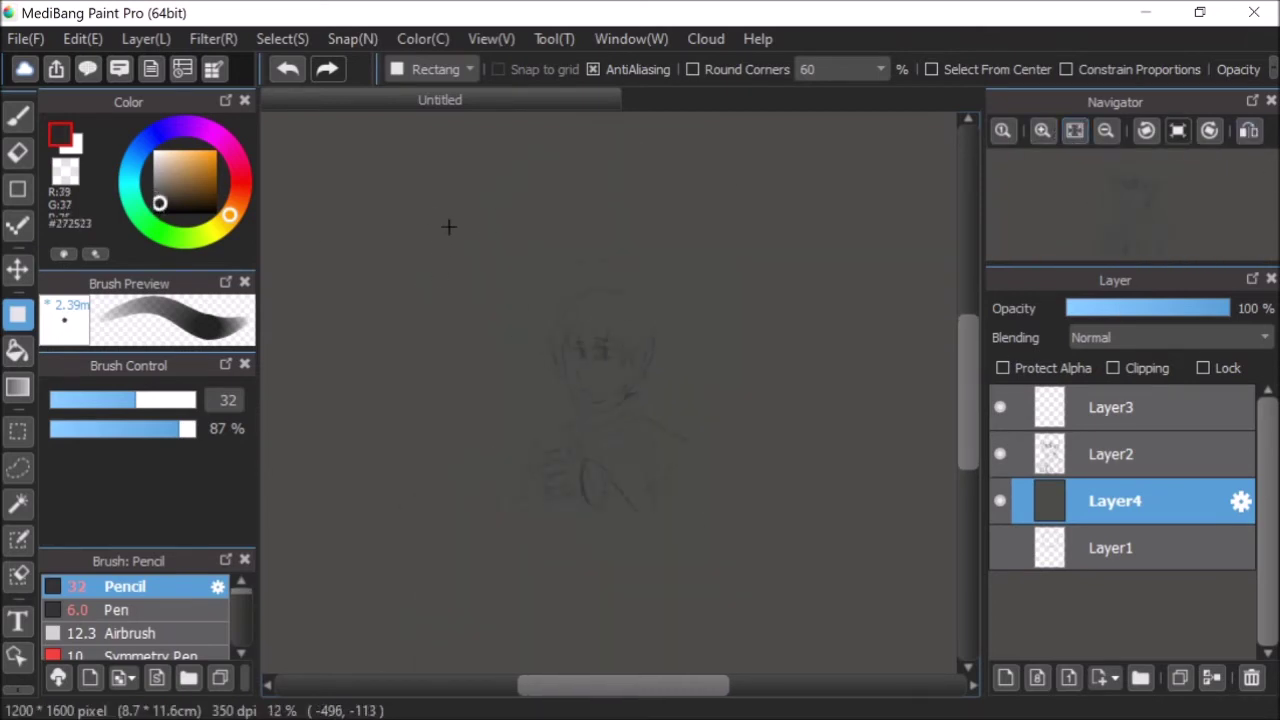
{"action": "left_click", "coordinate": [1074, 130]}
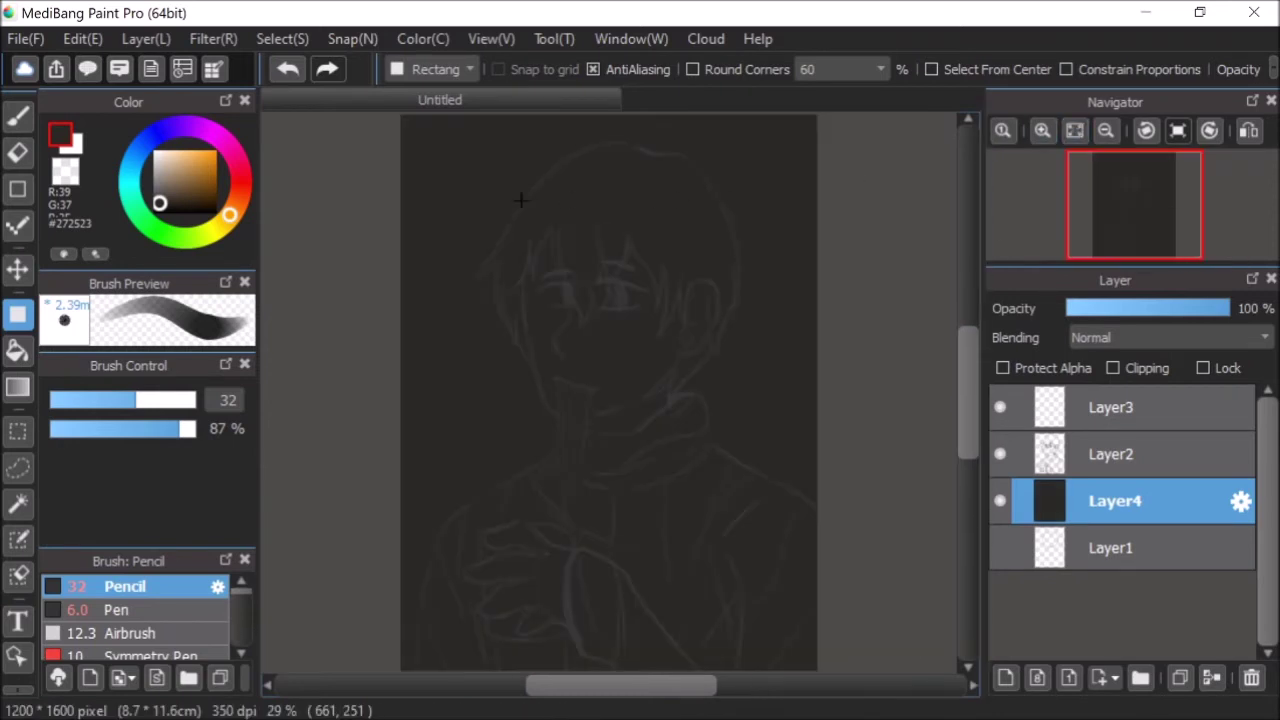
{"action": "left_click", "coordinate": [287, 68]}
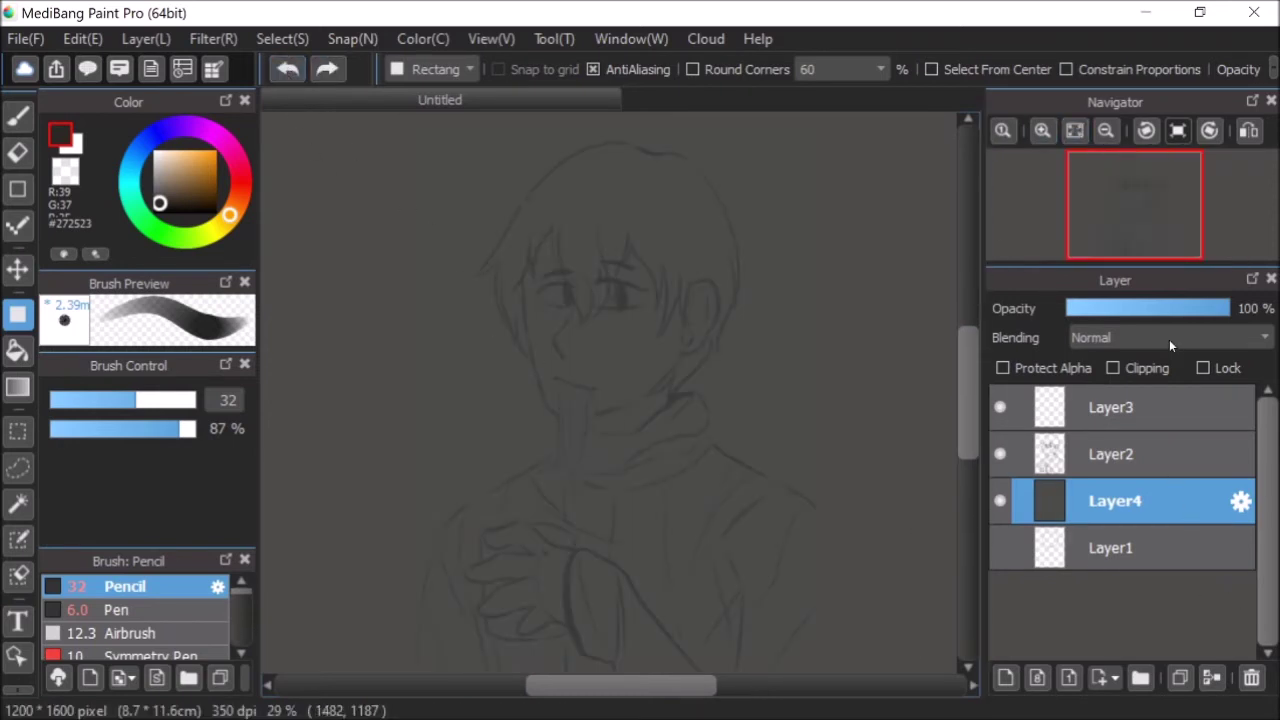
- Lower Layer4's opacity, and group Layer2 and Layer3 in a new folder with Layer3 beneath the sketch
{"action": "left_click", "coordinate": [1184, 308]}
{"action": "left_click_drag", "start_coordinate": [1076, 463], "coordinate": [1090, 408]}
{"action": "left_click", "coordinate": [1140, 678]}
{"action": "left_click", "coordinate": [1130, 340]}
{"action": "left_click", "coordinate": [1124, 371]}
{"action": "left_click_drag", "start_coordinate": [1100, 456], "coordinate": [1096, 411]}
{"action": "left_click_drag", "start_coordinate": [1094, 496], "coordinate": [1103, 440]}
{"action": "left_click", "coordinate": [1112, 492]}
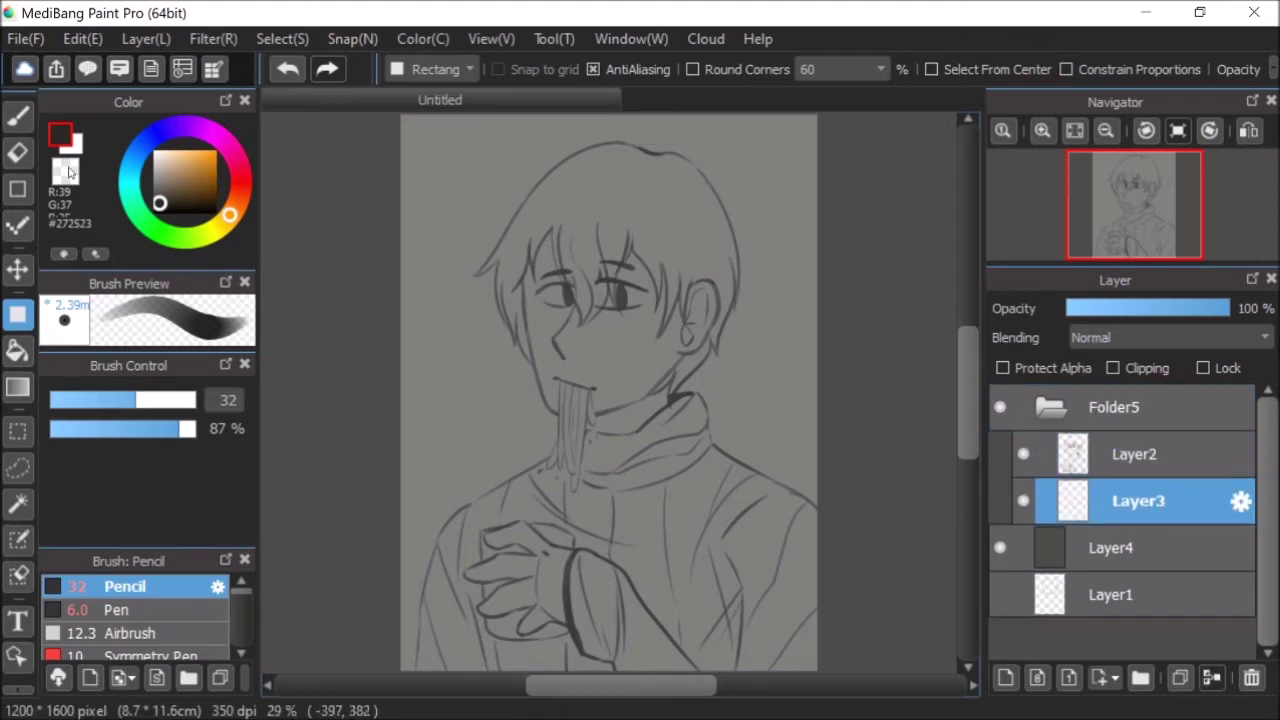
- Switch to the brush with pale skin tone #FFEBD0, undo a test dab beside the character, and hide Layer4
{"action": "key", "text": "b"}
{"action": "left_click", "coordinate": [167, 158]}
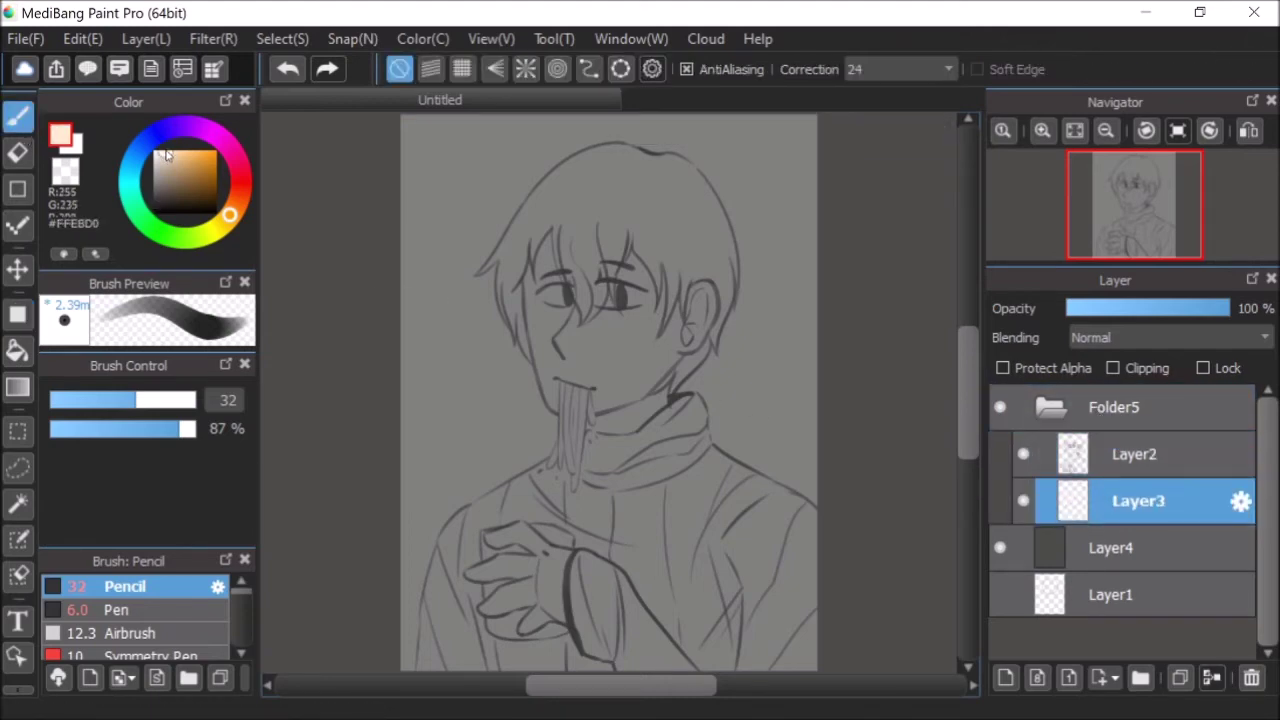
{"action": "left_click_drag", "start_coordinate": [778, 397], "coordinate": [784, 385]}
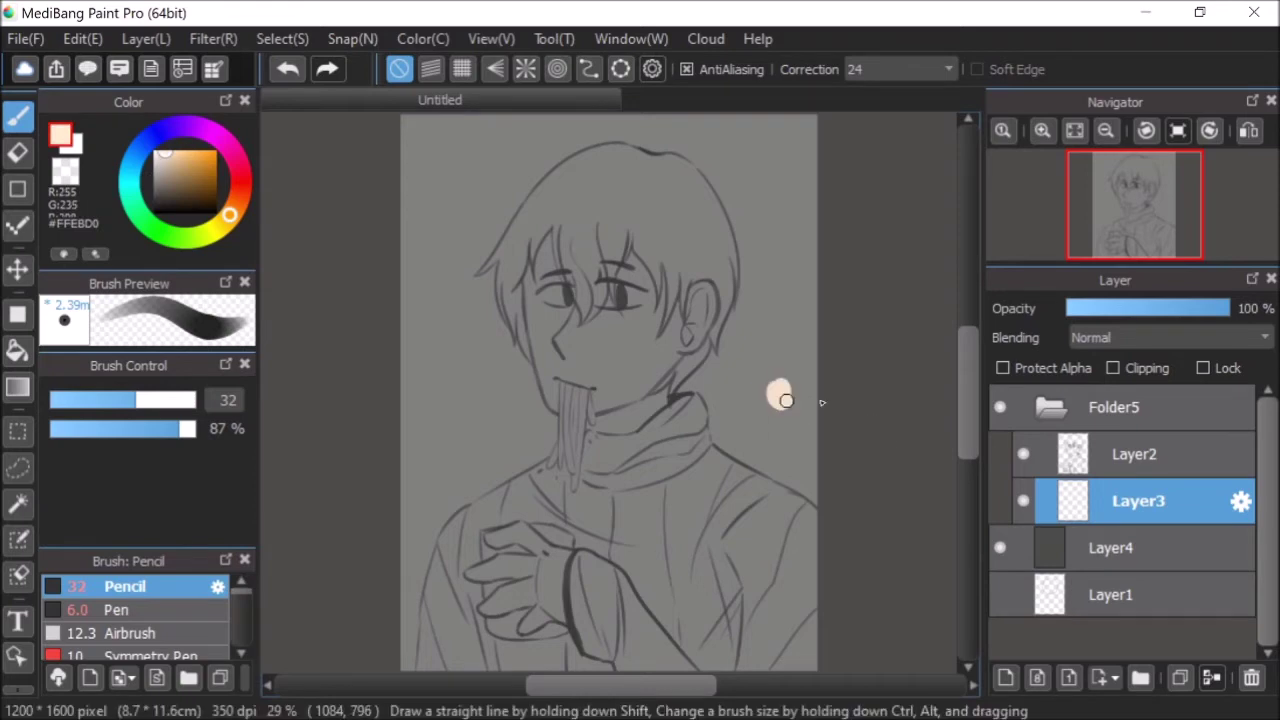
{"action": "left_click", "coordinate": [1000, 547]}
{"action": "left_click", "coordinate": [287, 72]}
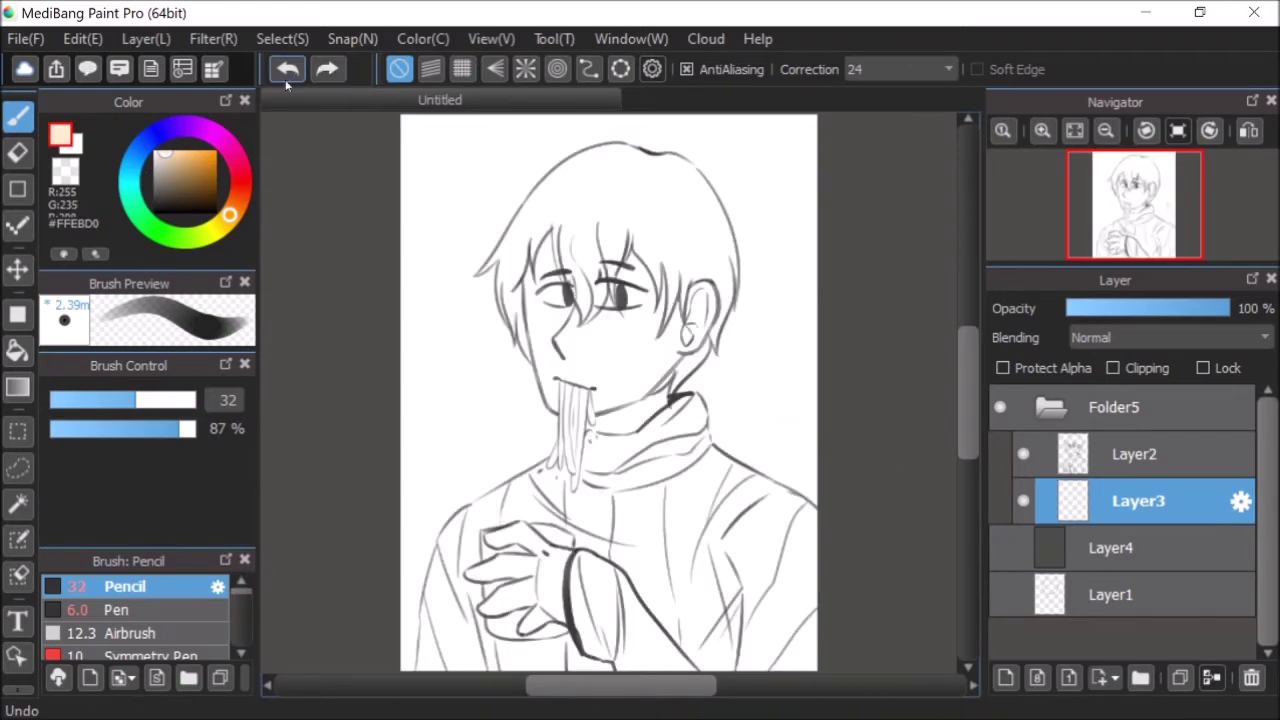
- Switch to the Pen brush at size 25, undo a test stroke on the forehead, and set the colour to #FFECD0
{"action": "left_click", "coordinate": [180, 609]}
{"action": "left_click_drag", "start_coordinate": [73, 401], "coordinate": [95, 395]}
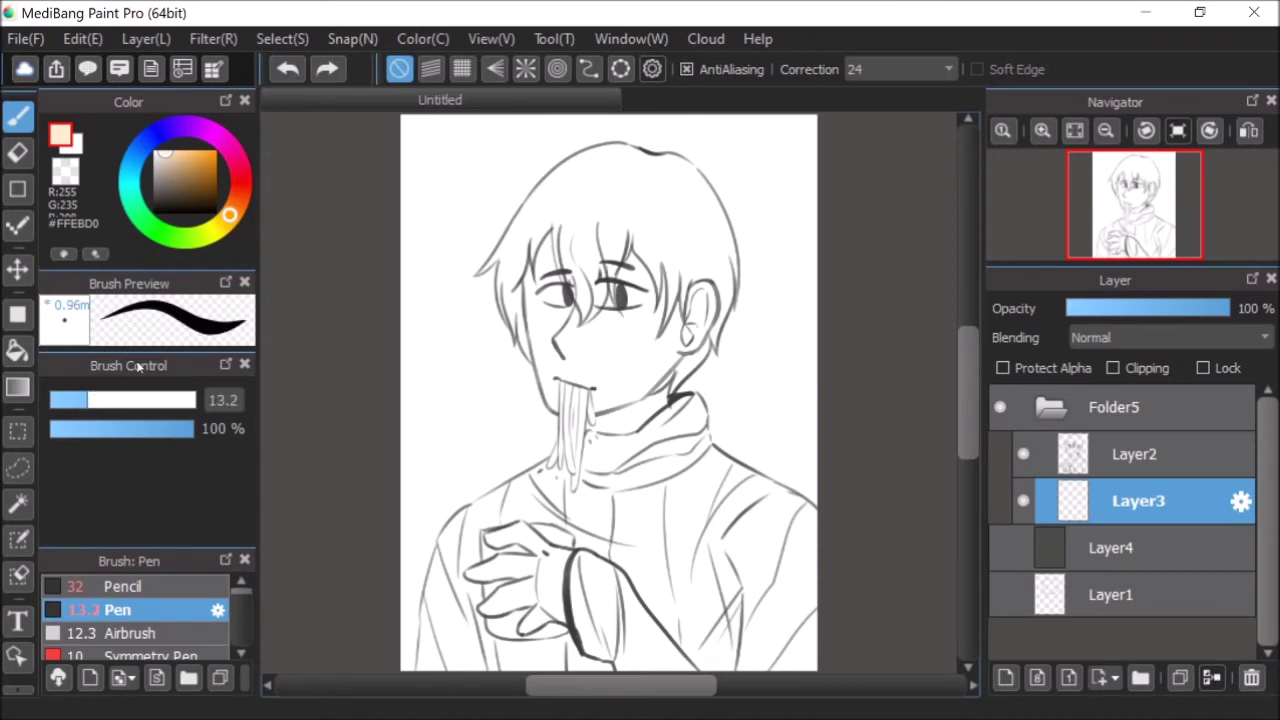
{"action": "scroll", "coordinate": [567, 308], "scroll_direction": "up", "scroll_amount": 3}
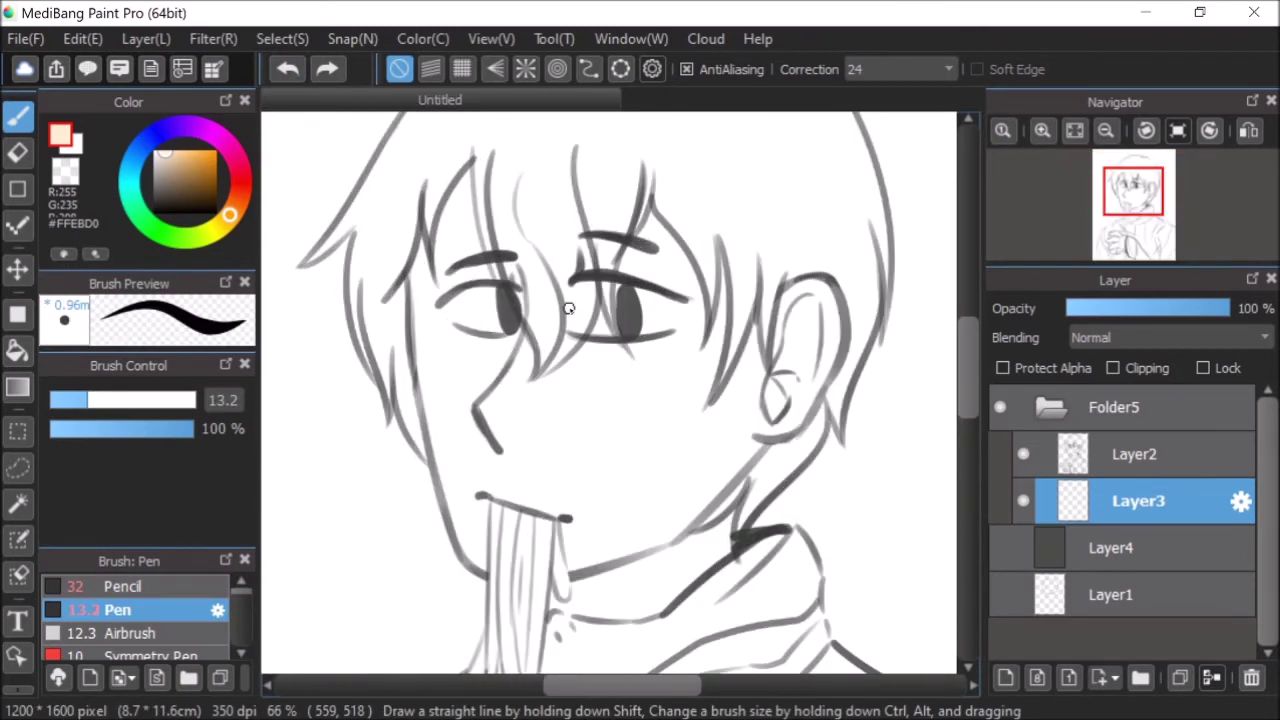
{"action": "left_click_drag", "start_coordinate": [110, 401], "coordinate": [123, 400]}
{"action": "left_click_drag", "start_coordinate": [474, 166], "coordinate": [432, 282]}
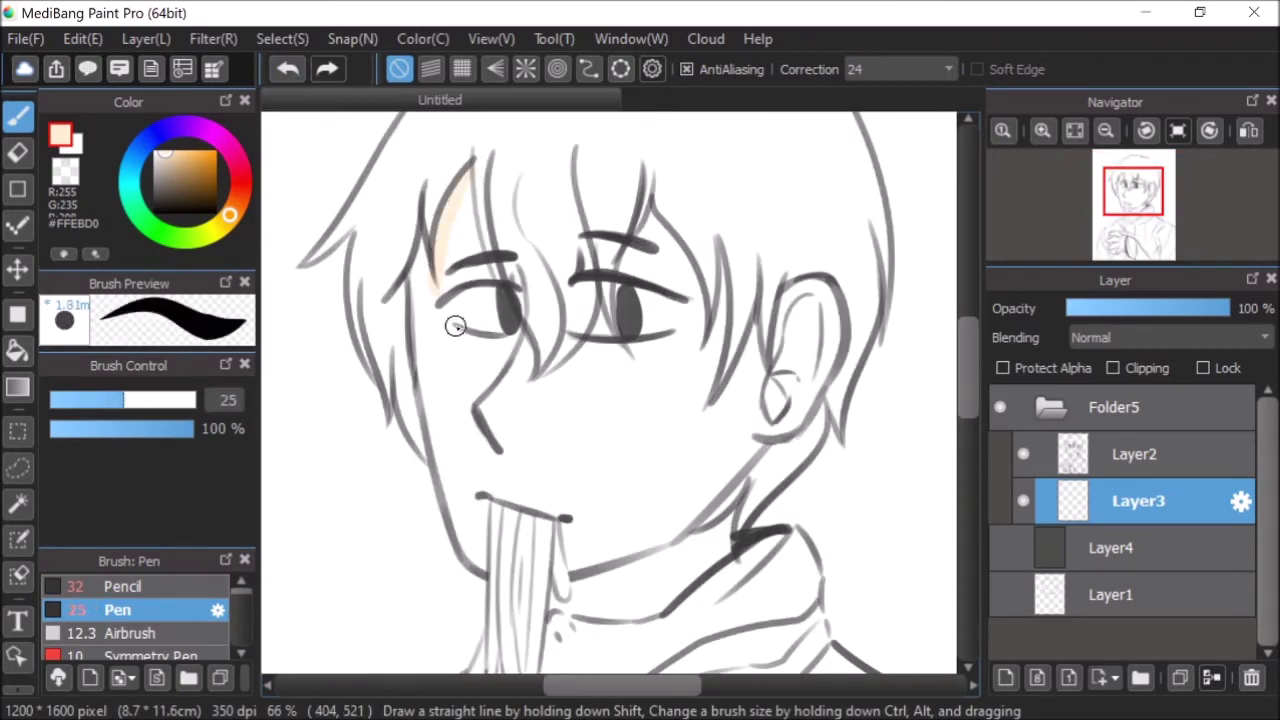
{"action": "left_click", "coordinate": [287, 68]}
{"action": "left_click_drag", "start_coordinate": [174, 160], "coordinate": [166, 149]}
{"action": "left_click_drag", "start_coordinate": [232, 224], "coordinate": [229, 215]}
- Show Layer4 and outline the skin area on Layer3 along the forehead gap, temple and far side of the face
{"action": "mouse_move", "coordinate": [468, 168]}
{"action": "left_mouse_down"}
{"action": "mouse_move", "coordinate": [441, 342]}
{"action": "mouse_move", "coordinate": [420, 244]}
{"action": "mouse_move", "coordinate": [423, 346]}
{"action": "left_mouse_up"}
{"action": "left_click_drag", "start_coordinate": [426, 265], "coordinate": [445, 343]}
{"action": "left_click", "coordinate": [1001, 549]}
{"action": "left_click_drag", "start_coordinate": [416, 290], "coordinate": [438, 458]}
{"action": "mouse_move", "coordinate": [417, 266]}
{"action": "left_mouse_down"}
{"action": "mouse_move", "coordinate": [420, 410]}
{"action": "mouse_move", "coordinate": [440, 468]}
{"action": "left_mouse_up"}
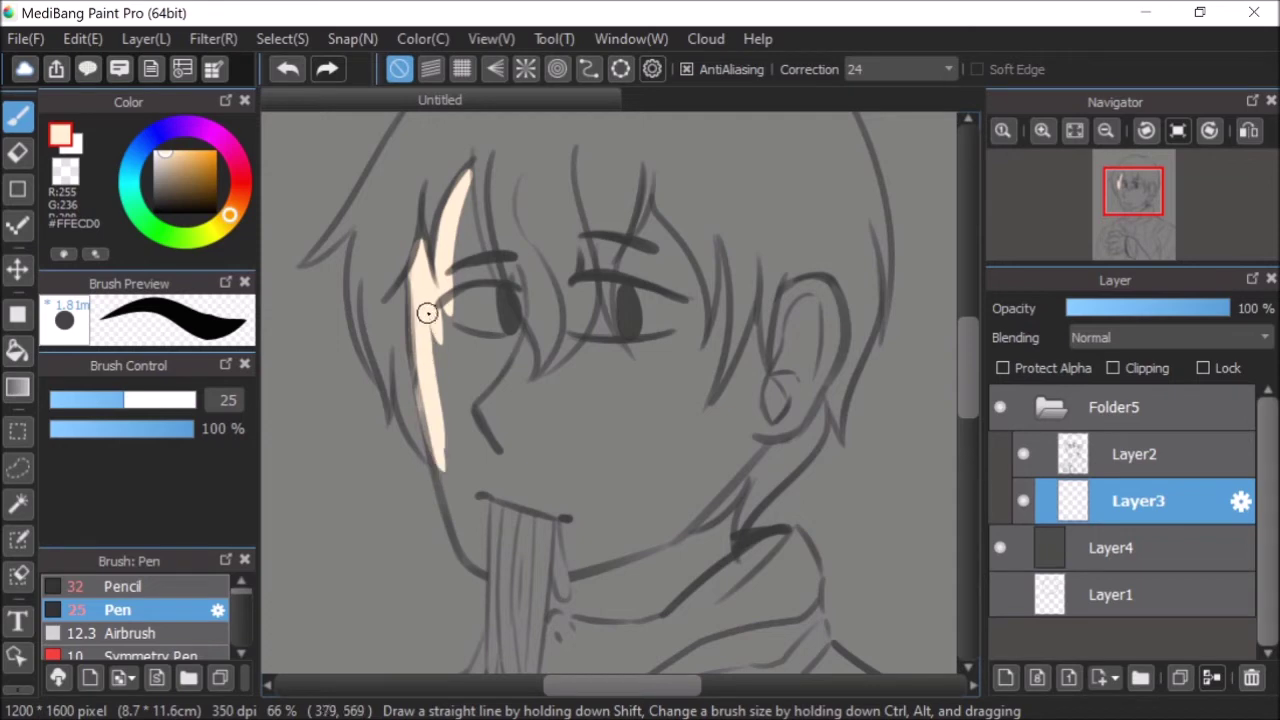
- Continue the skin outline down the far cheek to the chin and around the top of the mouth drips, redoing stray strokes
{"action": "left_click_drag", "start_coordinate": [410, 293], "coordinate": [460, 525]}
{"action": "left_click", "coordinate": [294, 76]}
{"action": "mouse_move", "coordinate": [434, 446]}
{"action": "left_mouse_down"}
{"action": "mouse_move", "coordinate": [475, 563]}
{"action": "mouse_move", "coordinate": [459, 541]}
{"action": "mouse_move", "coordinate": [483, 570]}
{"action": "mouse_move", "coordinate": [490, 476]}
{"action": "left_mouse_up"}
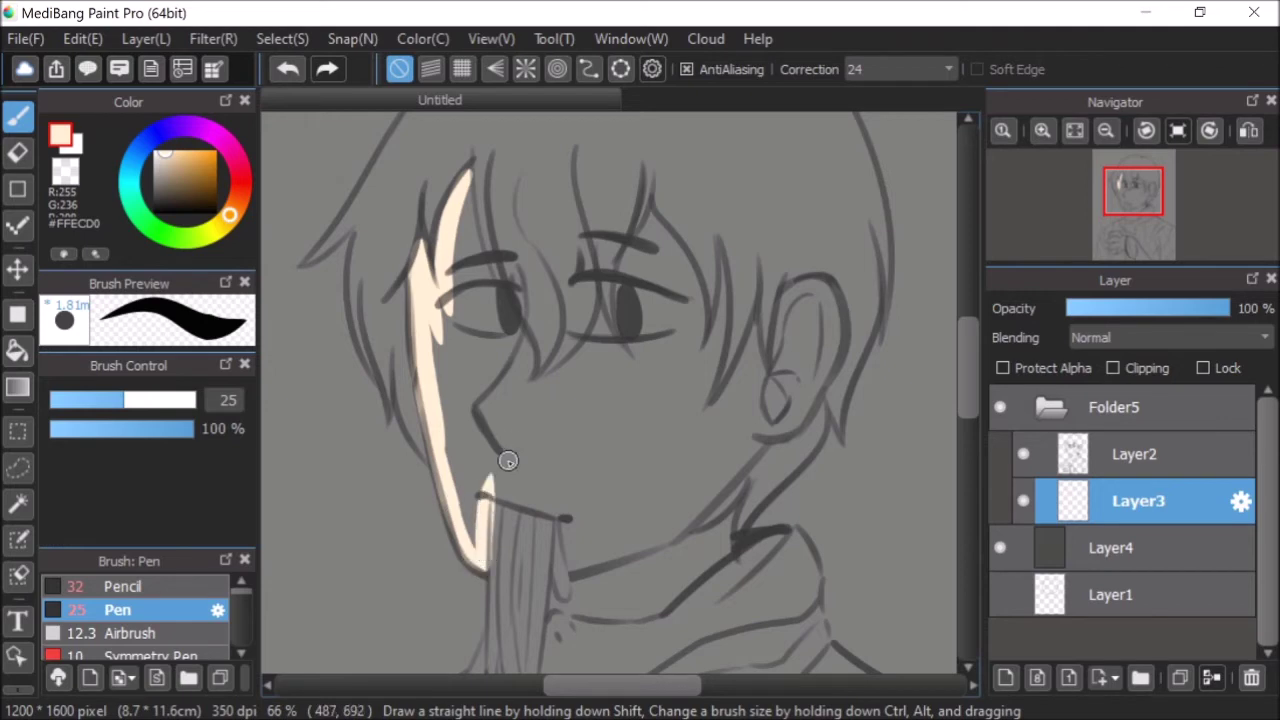
{"action": "left_click", "coordinate": [288, 69]}
{"action": "left_click_drag", "start_coordinate": [477, 508], "coordinate": [486, 494]}
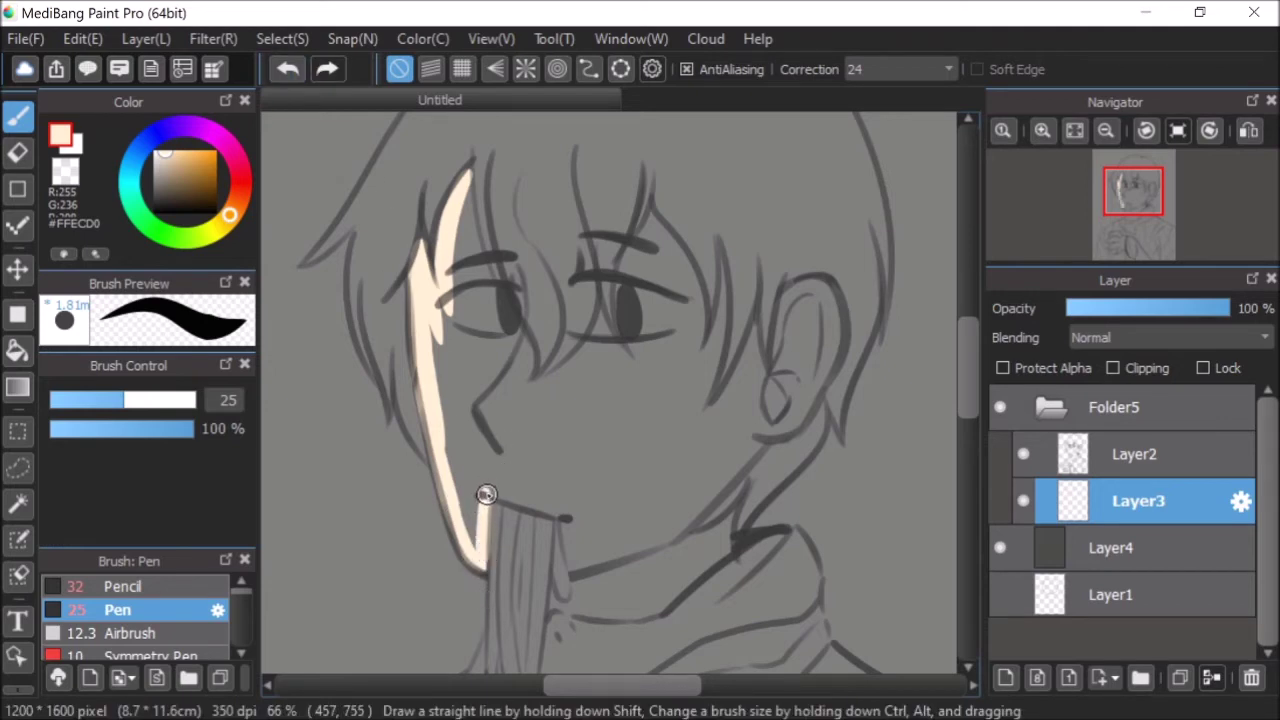
{"action": "left_click", "coordinate": [288, 72]}
{"action": "mouse_move", "coordinate": [490, 493]}
{"action": "left_mouse_down"}
{"action": "mouse_move", "coordinate": [562, 515]}
{"action": "mouse_move", "coordinate": [564, 504]}
{"action": "mouse_move", "coordinate": [572, 575]}
{"action": "left_mouse_up"}
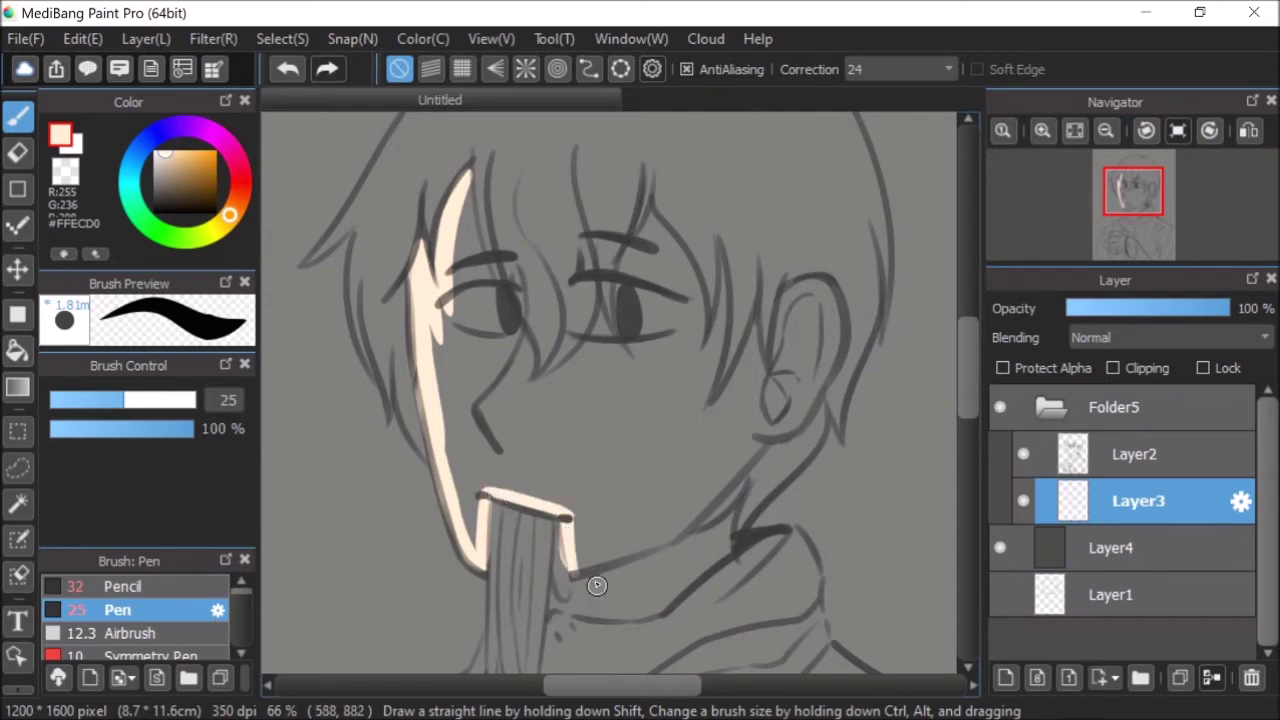
- Flip the canvas view and outline the skin along the near jawline, around the ear and beside the adjoining hair strands
{"action": "left_click", "coordinate": [1249, 130]}
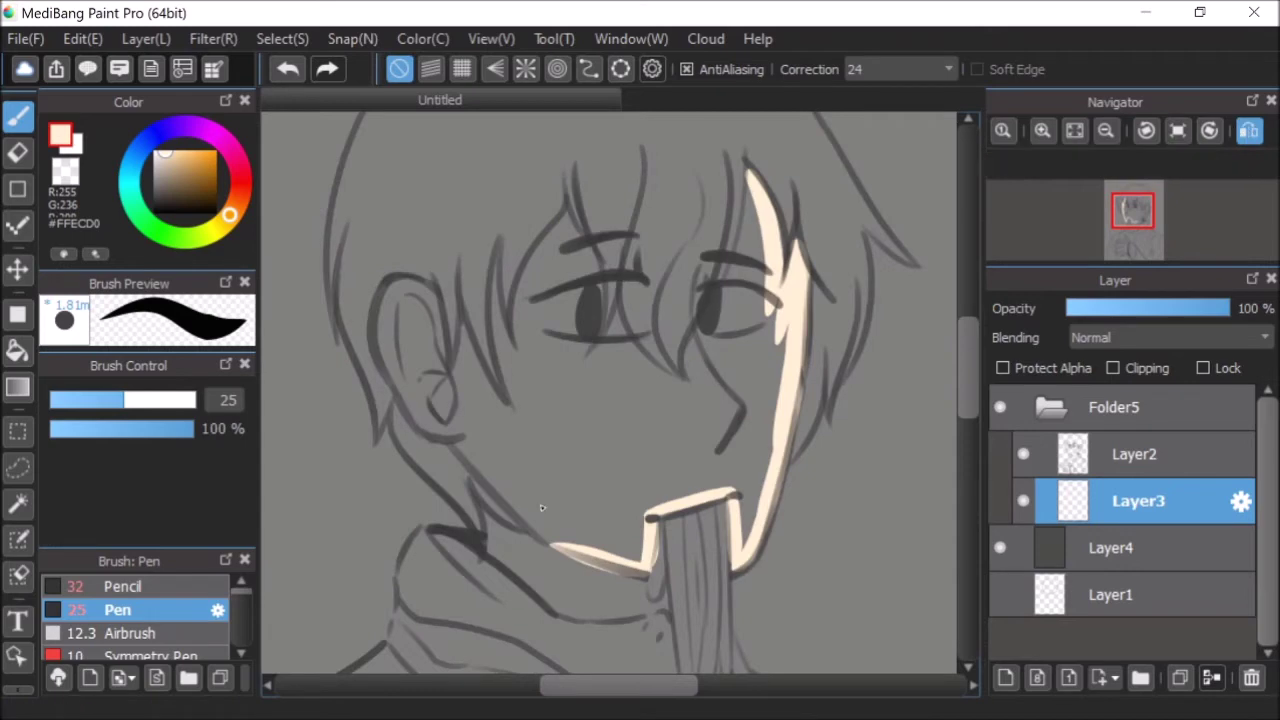
{"action": "mouse_move", "coordinate": [459, 447]}
{"action": "left_mouse_down"}
{"action": "mouse_move", "coordinate": [525, 521]}
{"action": "mouse_move", "coordinate": [601, 570]}
{"action": "left_mouse_up"}
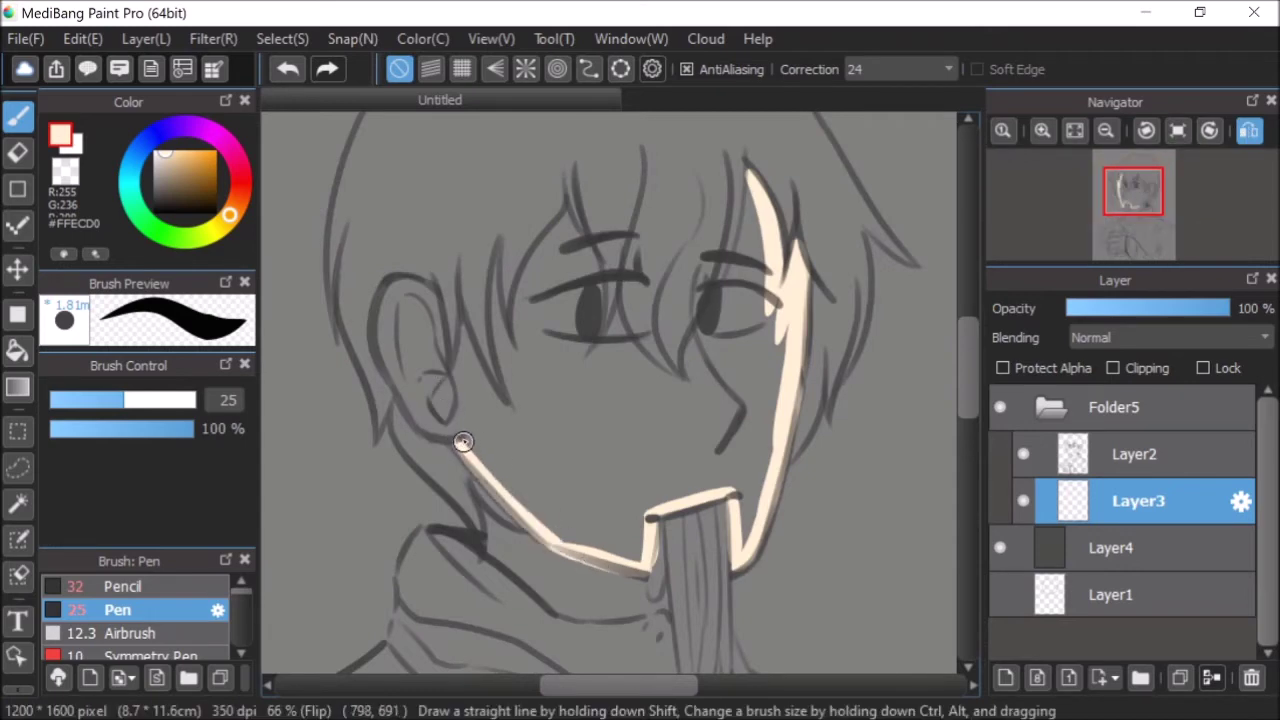
{"action": "mouse_move", "coordinate": [408, 393]}
{"action": "left_mouse_down"}
{"action": "mouse_move", "coordinate": [456, 439]}
{"action": "mouse_move", "coordinate": [385, 322]}
{"action": "left_mouse_up"}
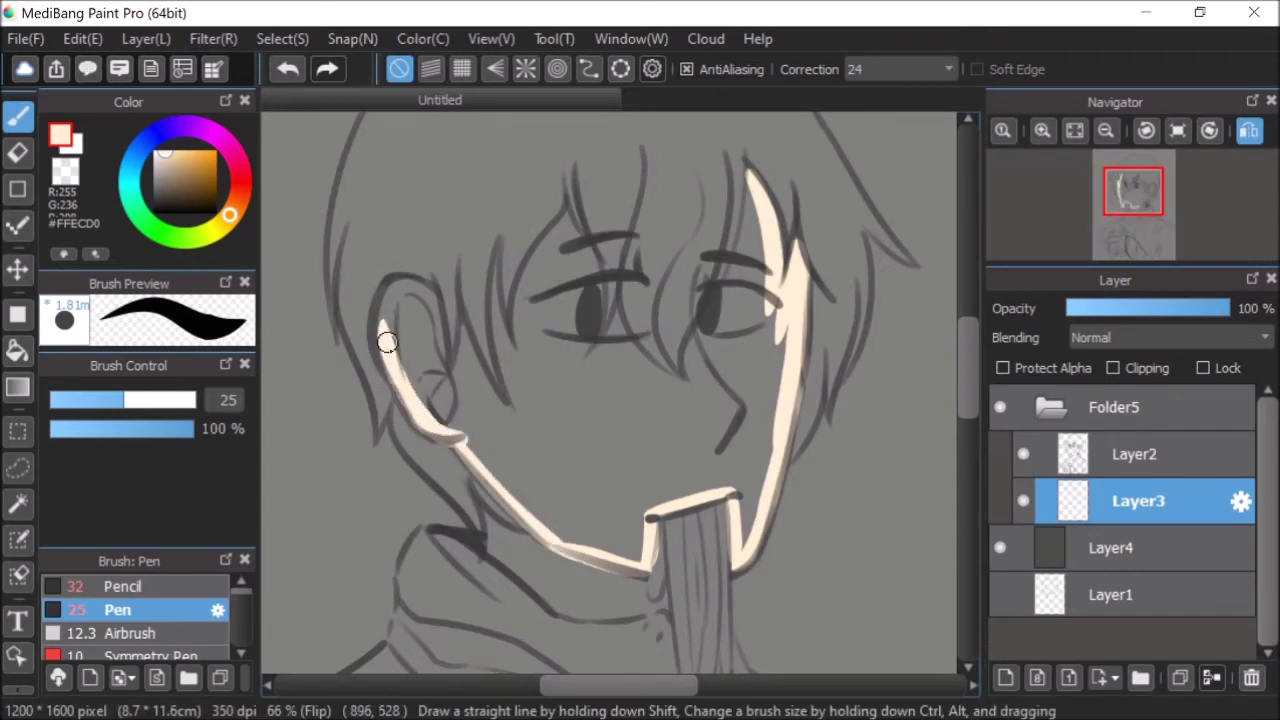
{"action": "mouse_move", "coordinate": [394, 374]}
{"action": "left_mouse_down"}
{"action": "mouse_move", "coordinate": [393, 284]}
{"action": "mouse_move", "coordinate": [418, 299]}
{"action": "mouse_move", "coordinate": [391, 288]}
{"action": "mouse_move", "coordinate": [408, 285]}
{"action": "mouse_move", "coordinate": [431, 314]}
{"action": "mouse_move", "coordinate": [407, 284]}
{"action": "mouse_move", "coordinate": [437, 310]}
{"action": "mouse_move", "coordinate": [425, 287]}
{"action": "mouse_move", "coordinate": [462, 403]}
{"action": "left_mouse_up"}
{"action": "left_click_drag", "start_coordinate": [463, 322], "coordinate": [447, 384]}
{"action": "left_click_drag", "start_coordinate": [464, 330], "coordinate": [516, 414]}
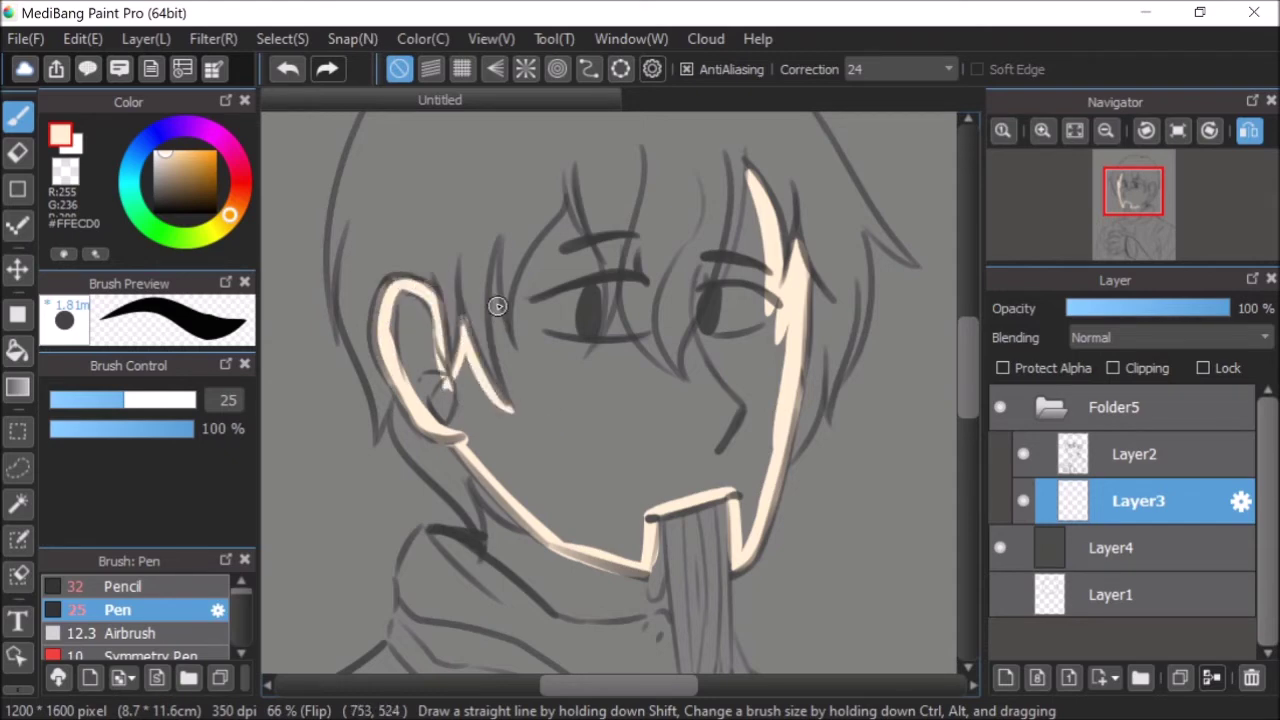
{"action": "mouse_move", "coordinate": [497, 251]}
{"action": "left_mouse_down"}
{"action": "mouse_move", "coordinate": [490, 315]}
{"action": "mouse_move", "coordinate": [518, 414]}
{"action": "left_mouse_up"}
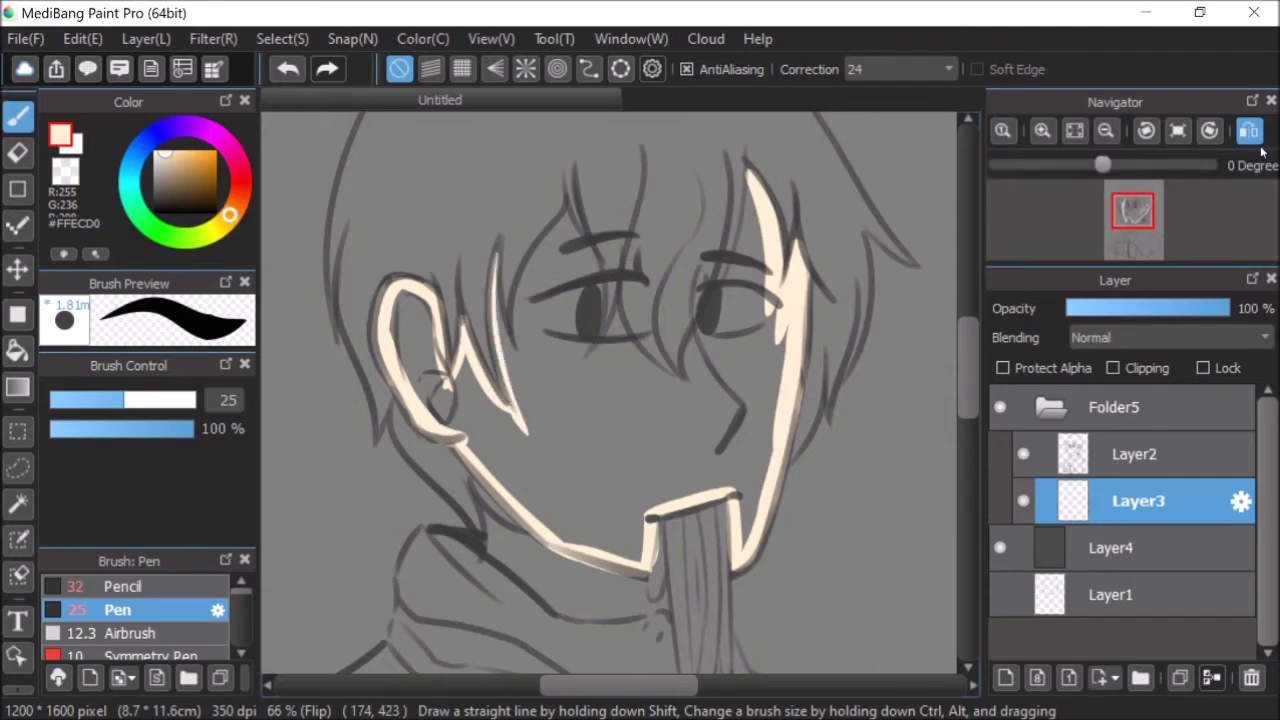
- Restore the unflipped view and close the skin outline along the fringe strands over both eyes and the nose bridge
{"action": "left_click", "coordinate": [1249, 130]}
{"action": "mouse_move", "coordinate": [652, 210]}
{"action": "left_mouse_down"}
{"action": "mouse_move", "coordinate": [684, 258]}
{"action": "mouse_move", "coordinate": [691, 374]}
{"action": "left_mouse_up"}
{"action": "left_click_drag", "start_coordinate": [722, 256], "coordinate": [688, 395]}
{"action": "left_click_drag", "start_coordinate": [713, 342], "coordinate": [689, 383]}
{"action": "left_click_drag", "start_coordinate": [721, 308], "coordinate": [671, 377]}
{"action": "mouse_move", "coordinate": [654, 212]}
{"action": "left_mouse_down"}
{"action": "mouse_move", "coordinate": [628, 311]}
{"action": "mouse_move", "coordinate": [624, 257]}
{"action": "mouse_move", "coordinate": [620, 288]}
{"action": "mouse_move", "coordinate": [654, 395]}
{"action": "left_mouse_up"}
{"action": "left_click_drag", "start_coordinate": [598, 306], "coordinate": [642, 386]}
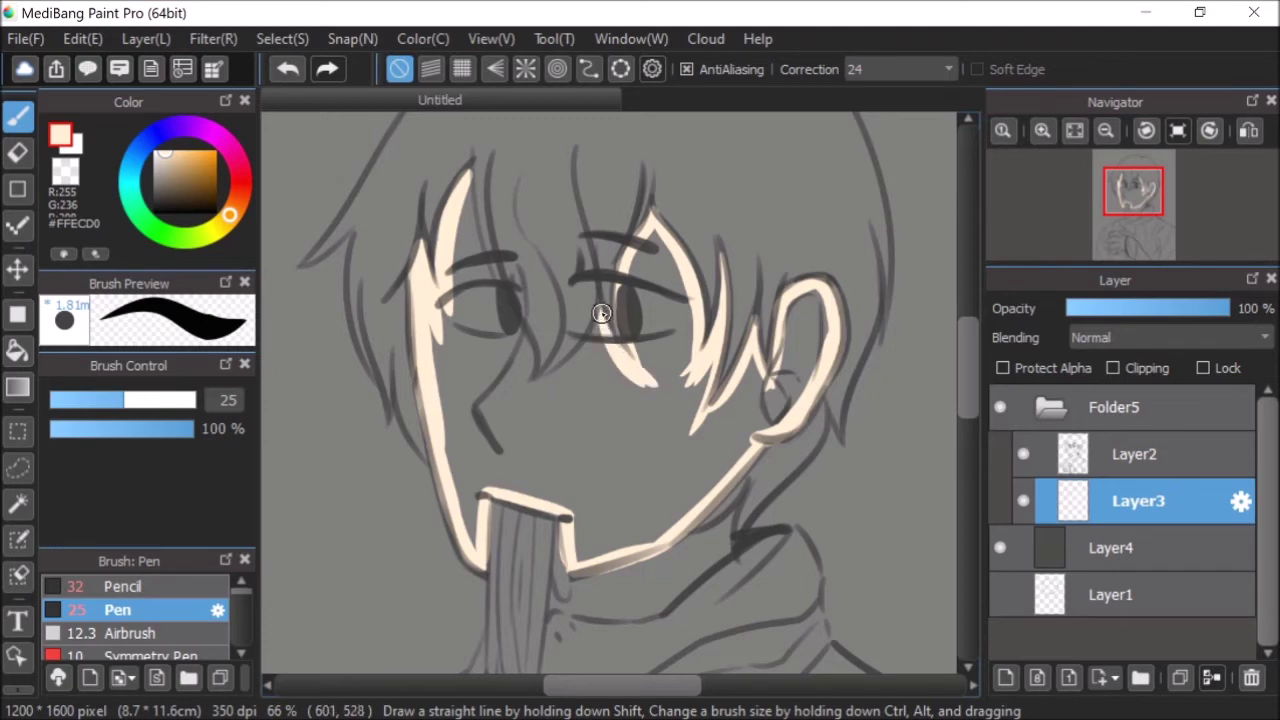
{"action": "mouse_move", "coordinate": [601, 313]}
{"action": "left_mouse_down"}
{"action": "mouse_move", "coordinate": [576, 360]}
{"action": "mouse_move", "coordinate": [536, 386]}
{"action": "left_mouse_up"}
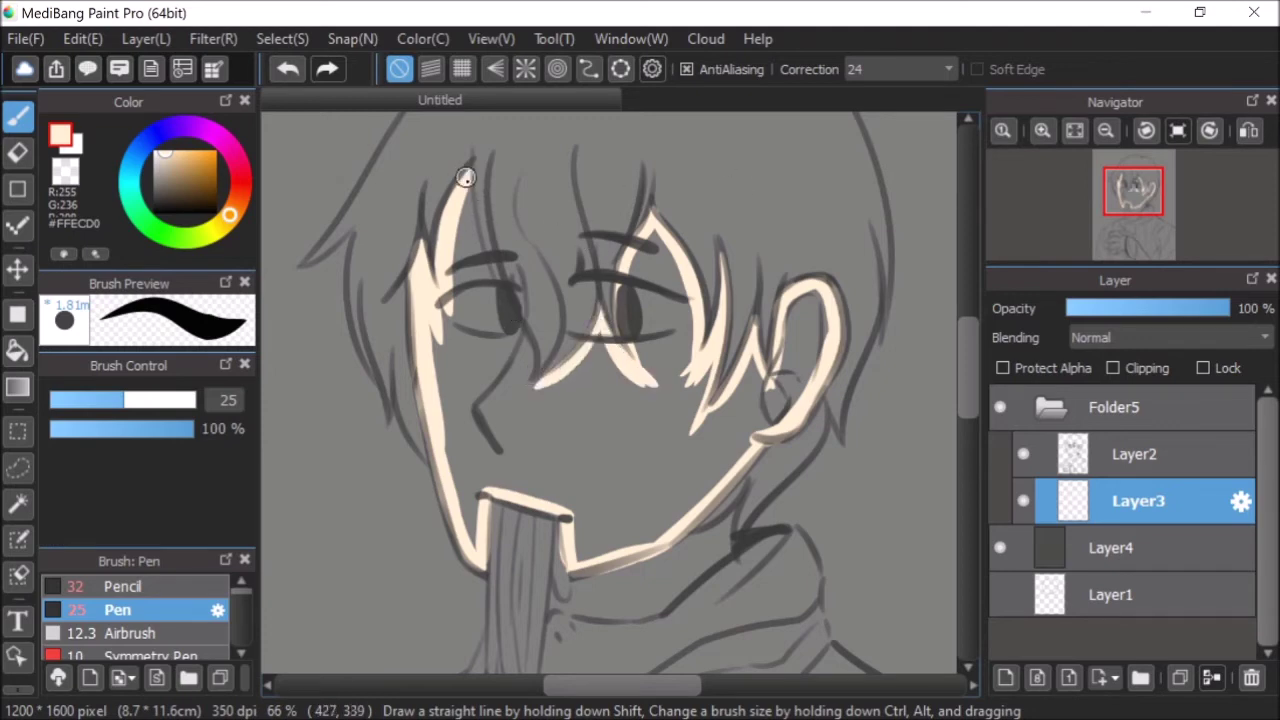
{"action": "left_click_drag", "start_coordinate": [465, 177], "coordinate": [483, 253]}
{"action": "left_click_drag", "start_coordinate": [502, 310], "coordinate": [529, 382]}
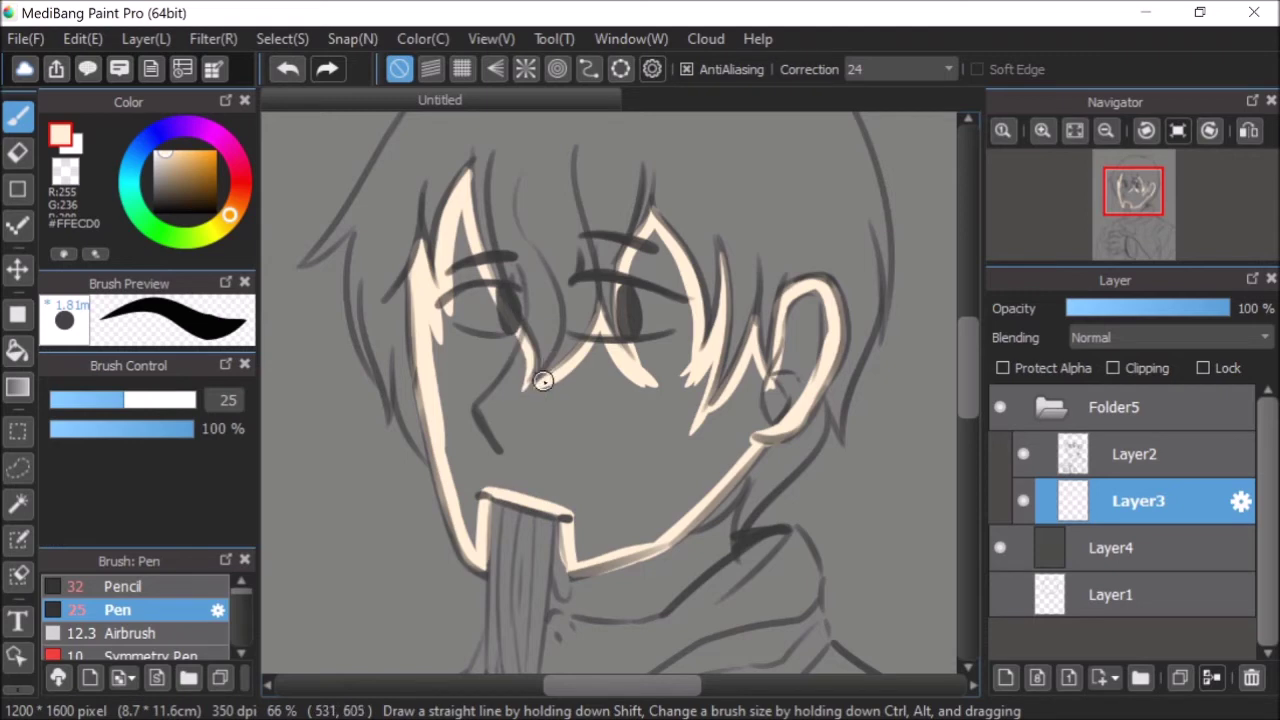
- Bucket-fill the face outline on Layer3 with the sketch hidden, paint in the ear's interior, and check for gaps
{"action": "left_click", "coordinate": [1023, 454]}
{"action": "left_click", "coordinate": [18, 349]}
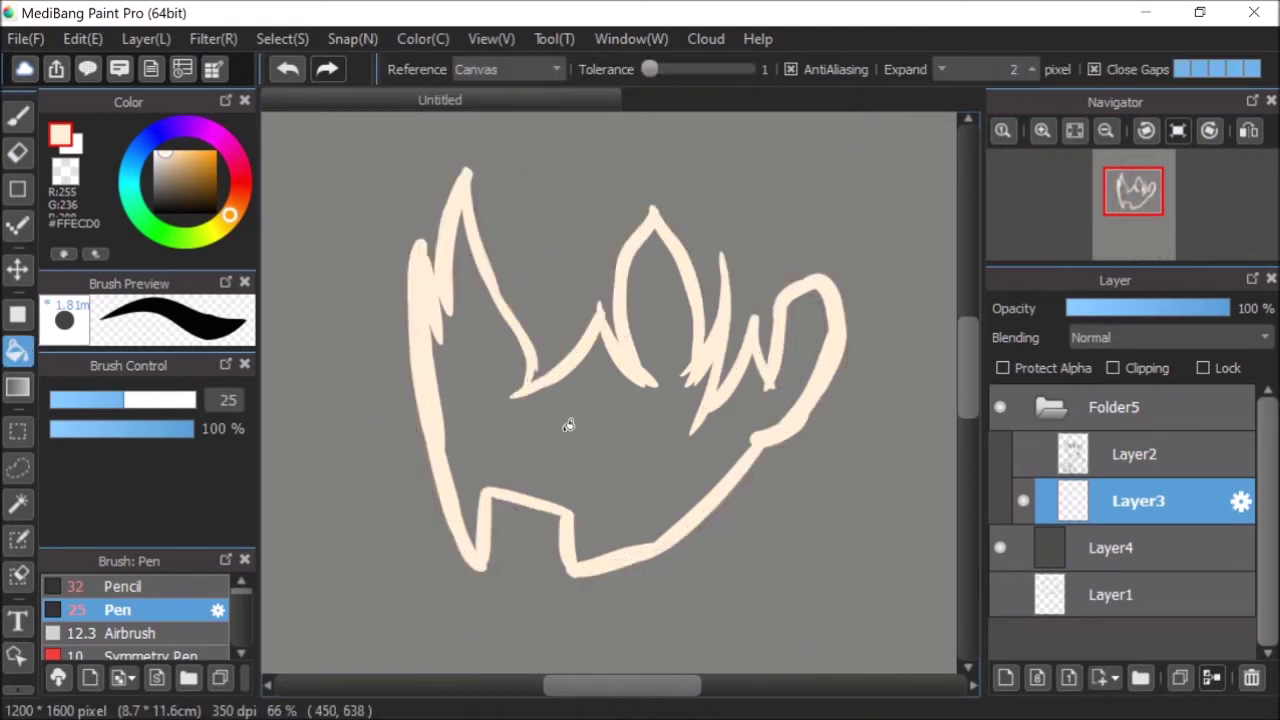
{"action": "left_click", "coordinate": [728, 453]}
{"action": "left_click", "coordinate": [1023, 454]}
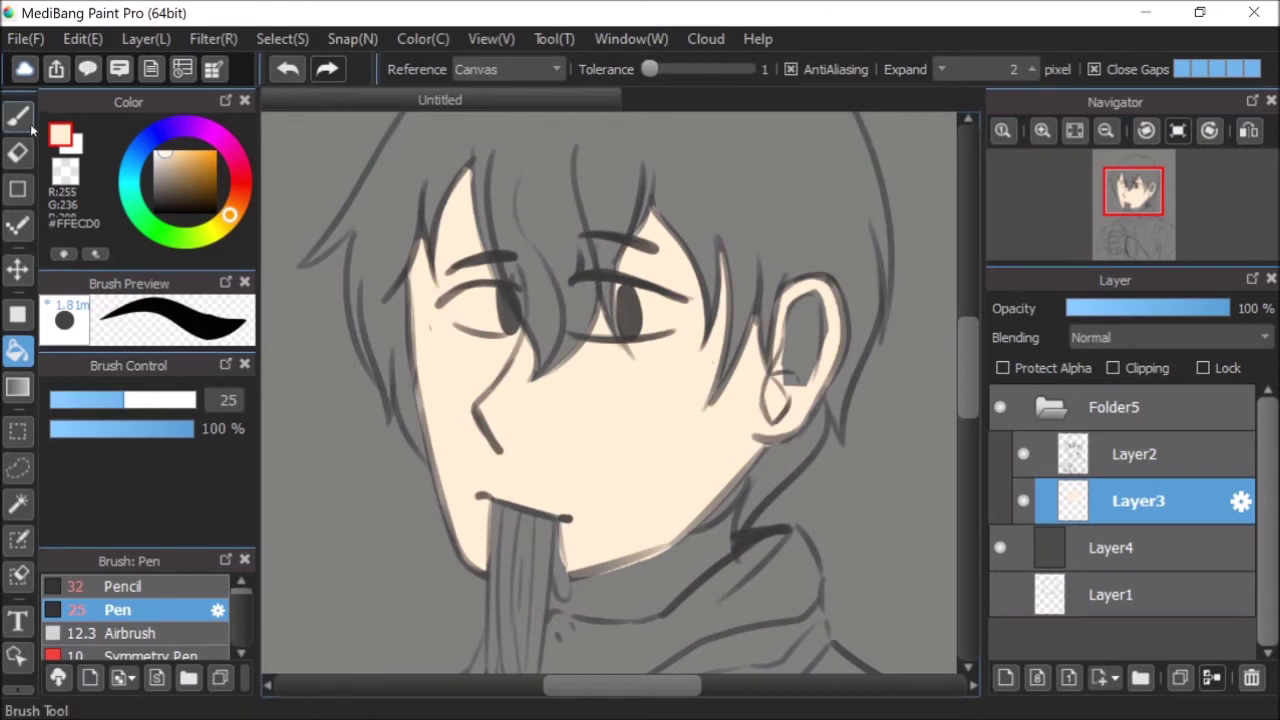
{"action": "key", "text": "b"}
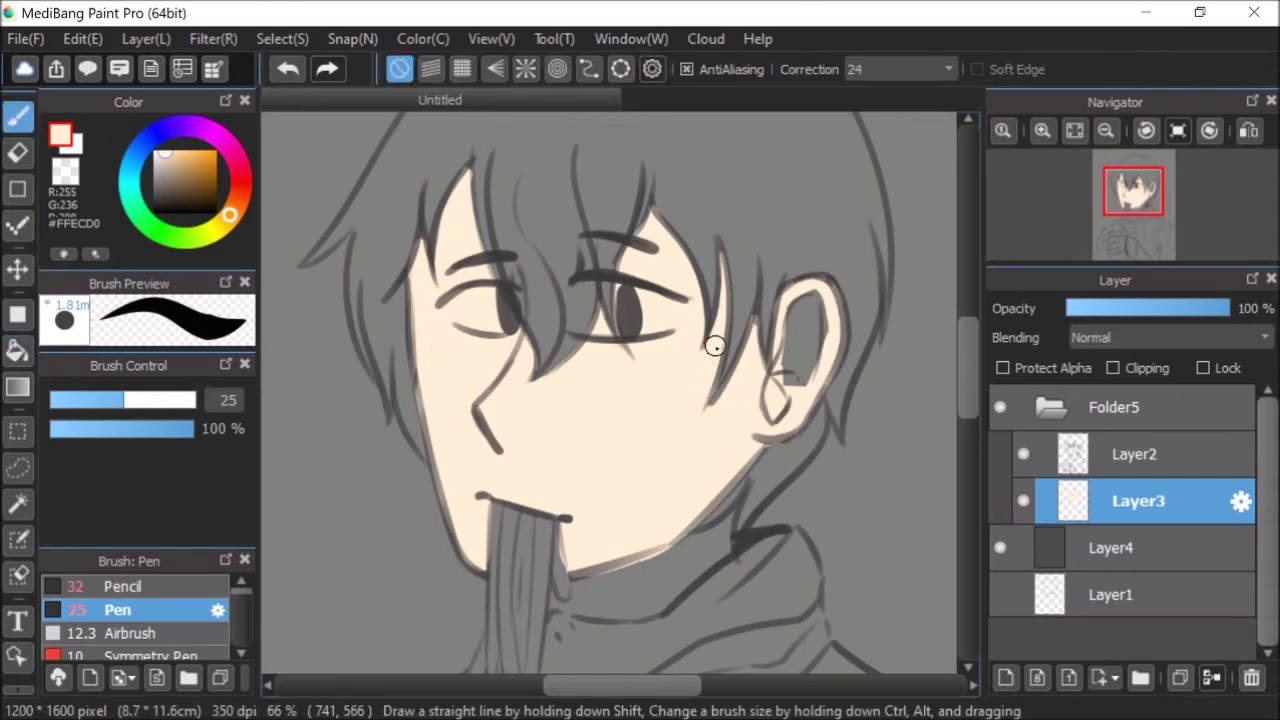
{"action": "mouse_move", "coordinate": [790, 306]}
{"action": "left_mouse_down"}
{"action": "mouse_move", "coordinate": [779, 357]}
{"action": "mouse_move", "coordinate": [799, 305]}
{"action": "mouse_move", "coordinate": [785, 376]}
{"action": "mouse_move", "coordinate": [812, 294]}
{"action": "mouse_move", "coordinate": [813, 374]}
{"action": "left_mouse_up"}
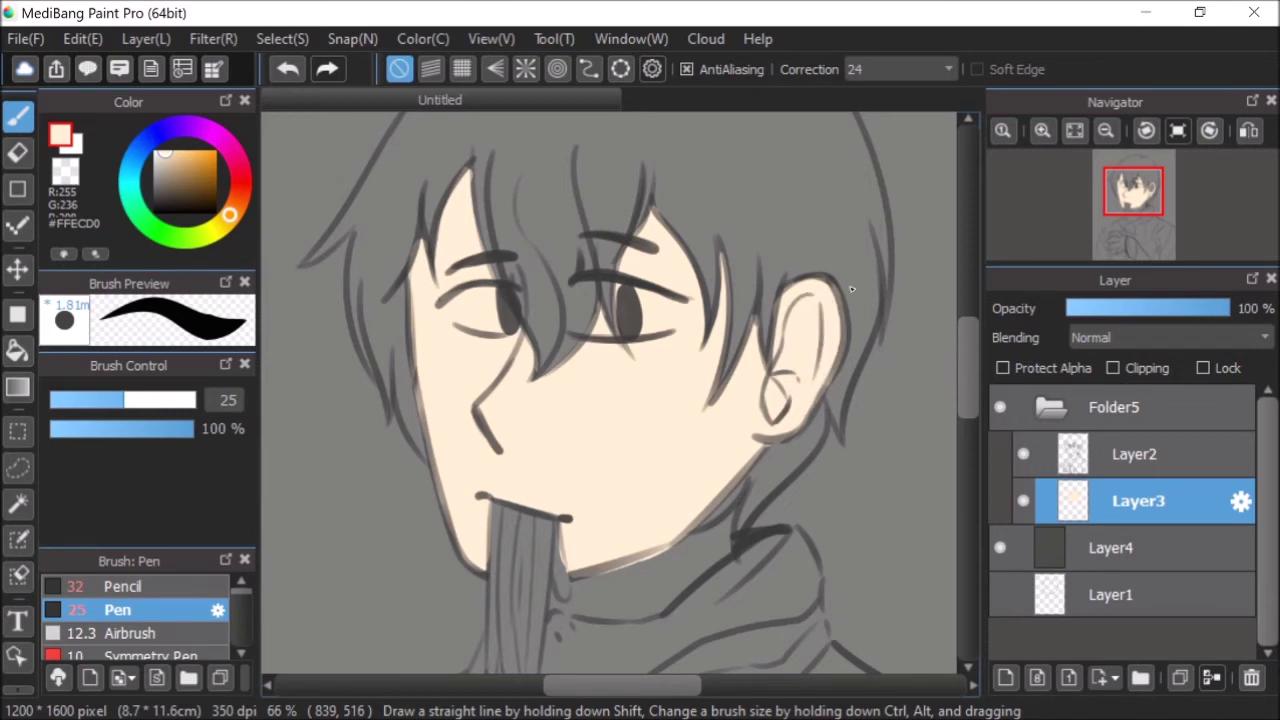
{"action": "left_click", "coordinate": [1023, 454]}
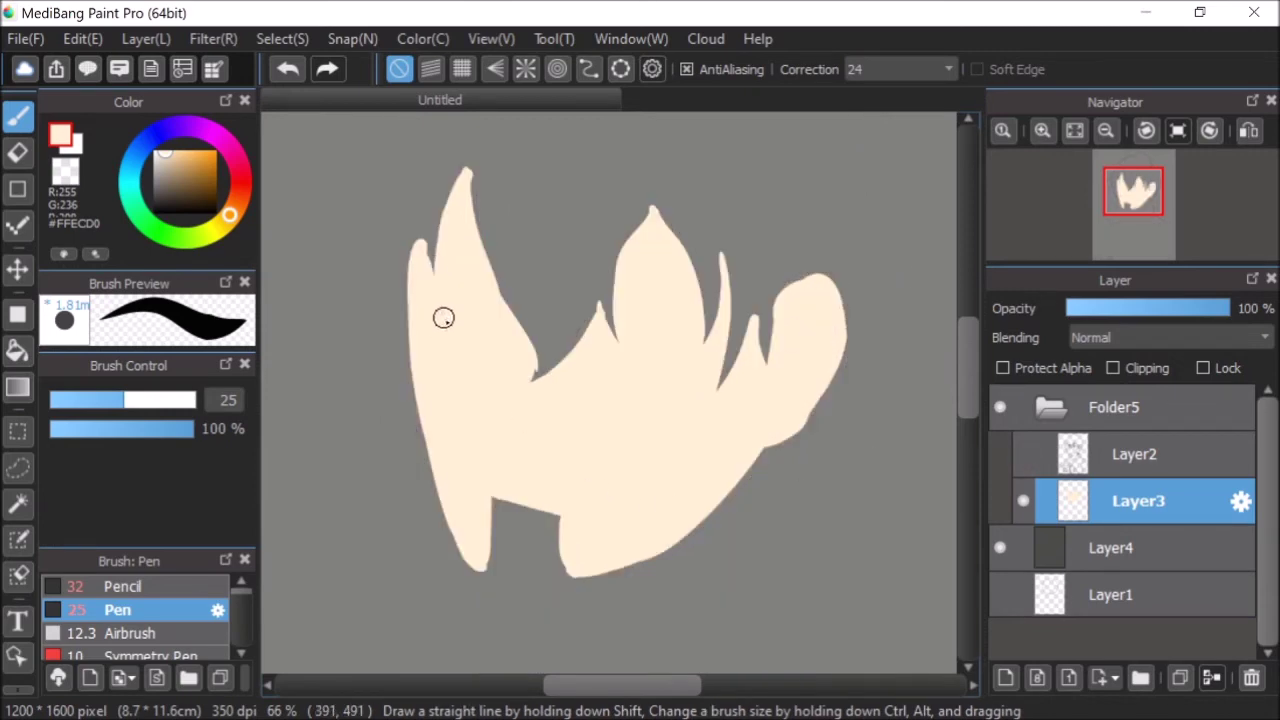
{"action": "left_click", "coordinate": [1023, 454]}
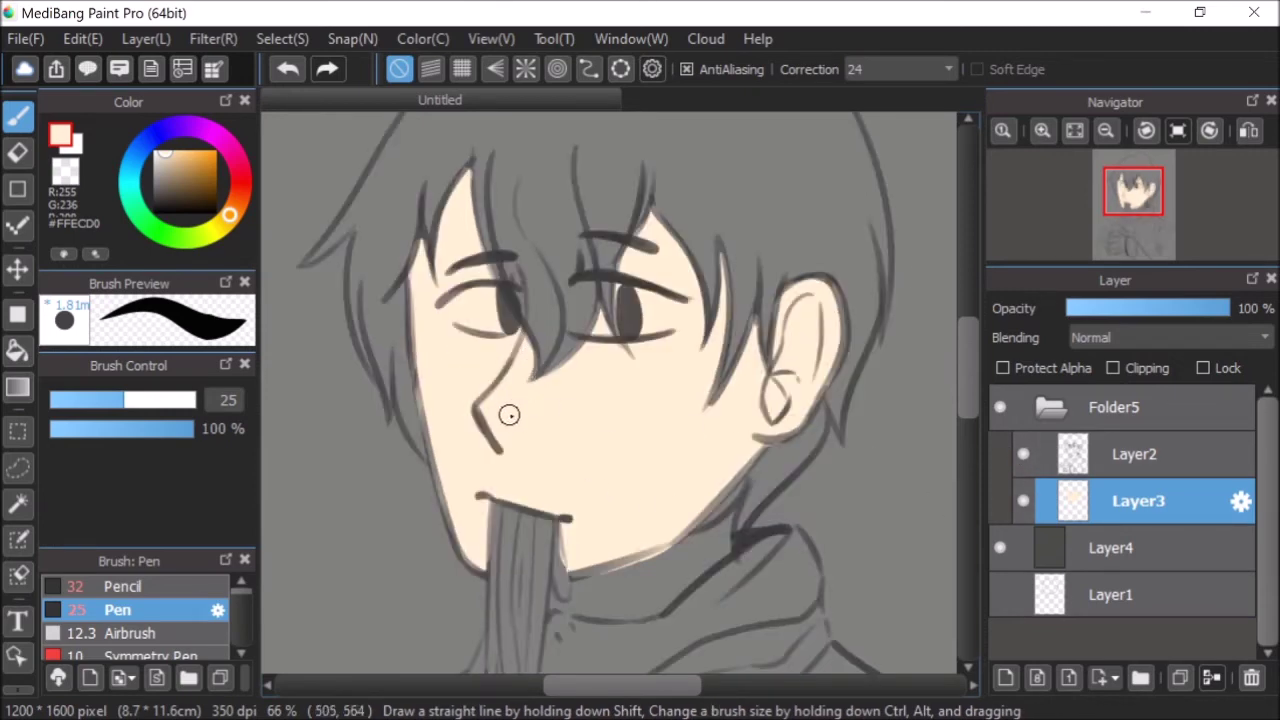
- Paint the neck area between the jawline and the turtleneck collar in the same skin colour
{"action": "scroll", "coordinate": [969, 390], "scroll_direction": "down", "scroll_amount": 3}
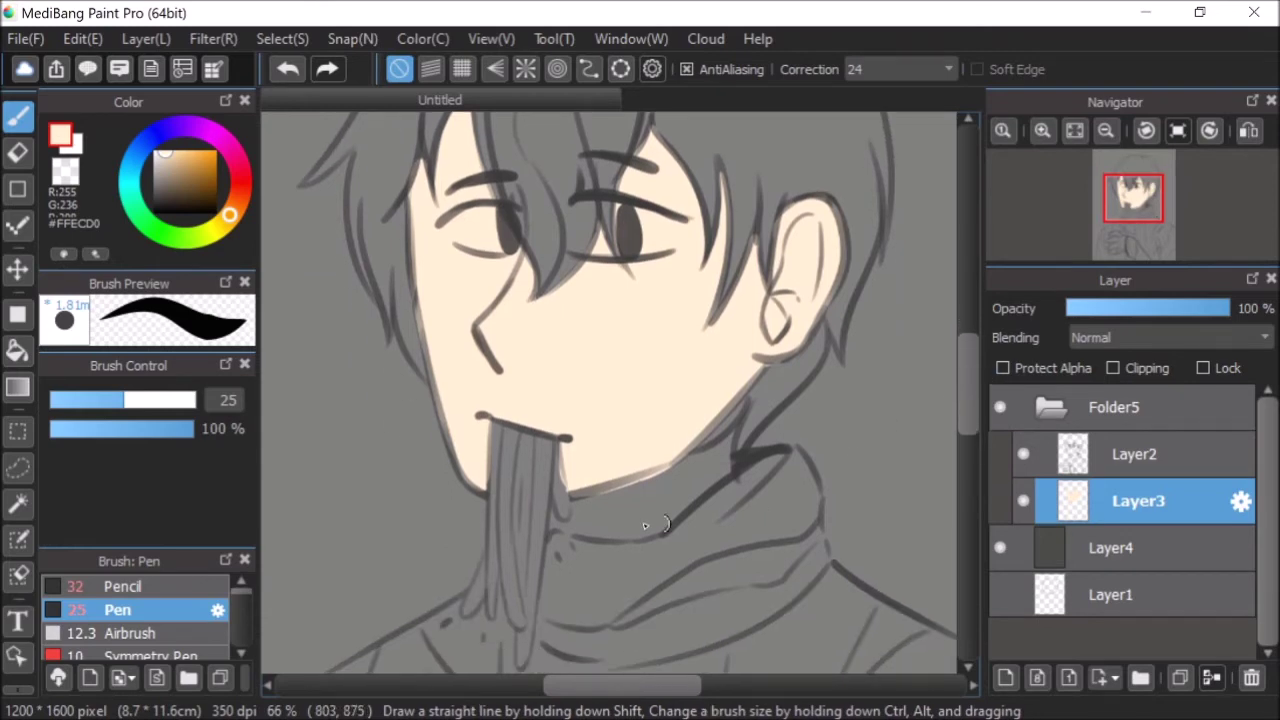
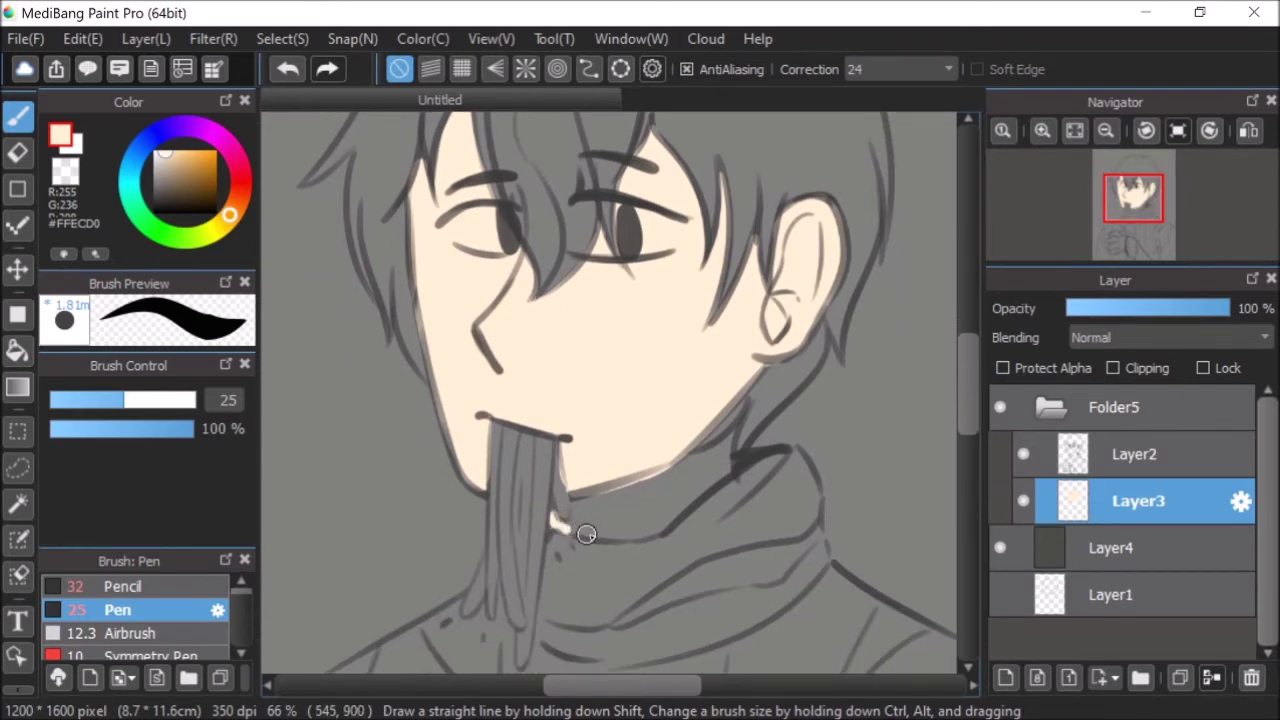
{"action": "mouse_move", "coordinate": [576, 512]}
{"action": "left_mouse_down"}
{"action": "mouse_move", "coordinate": [598, 515]}
{"action": "mouse_move", "coordinate": [599, 459]}
{"action": "left_mouse_up"}
{"action": "mouse_move", "coordinate": [737, 451]}
{"action": "left_mouse_down"}
{"action": "mouse_move", "coordinate": [671, 475]}
{"action": "mouse_move", "coordinate": [727, 460]}
{"action": "mouse_move", "coordinate": [685, 505]}
{"action": "mouse_move", "coordinate": [715, 482]}
{"action": "mouse_move", "coordinate": [617, 539]}
{"action": "mouse_move", "coordinate": [692, 496]}
{"action": "mouse_move", "coordinate": [722, 468]}
{"action": "mouse_move", "coordinate": [719, 453]}
{"action": "mouse_move", "coordinate": [685, 509]}
{"action": "mouse_move", "coordinate": [675, 460]}
{"action": "mouse_move", "coordinate": [662, 526]}
{"action": "mouse_move", "coordinate": [640, 522]}
{"action": "mouse_move", "coordinate": [649, 470]}
{"action": "mouse_move", "coordinate": [646, 501]}
{"action": "left_mouse_up"}
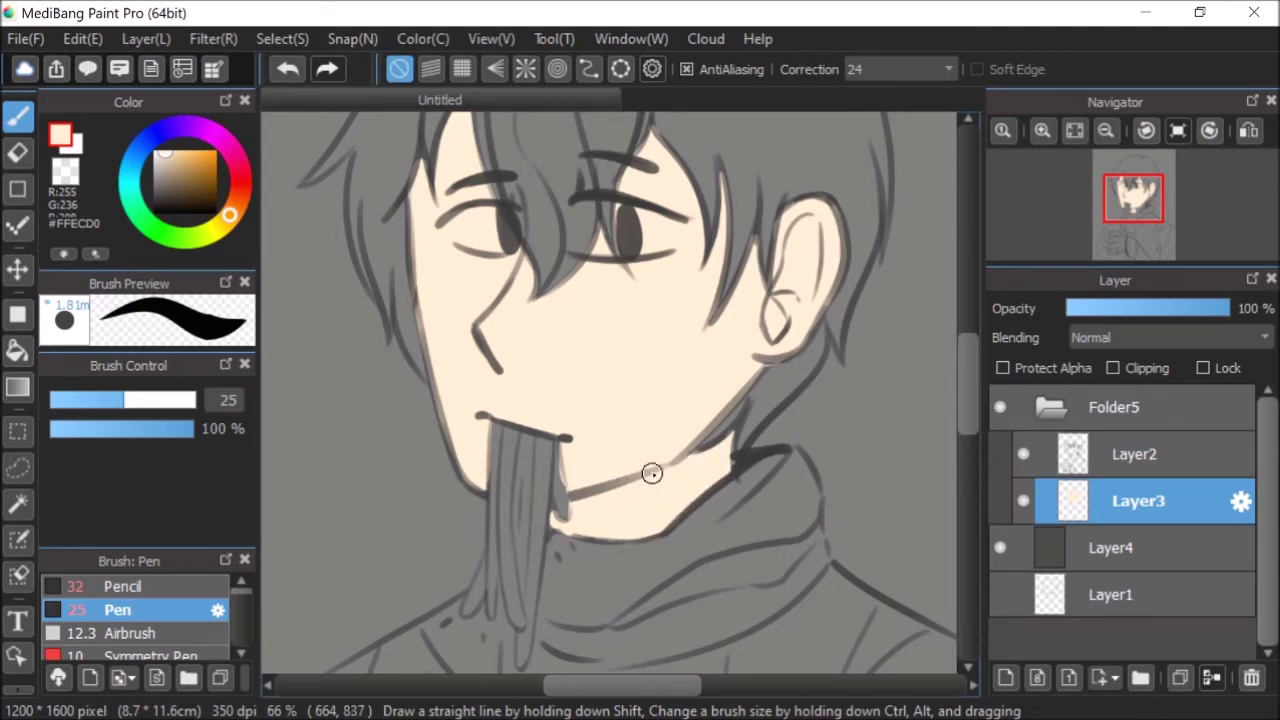
- Turn on alpha protection for Layer3, choose muted brown #8C6960, and undo a test stroke below the eye
{"action": "left_click_drag", "start_coordinate": [968, 393], "coordinate": [975, 367]}
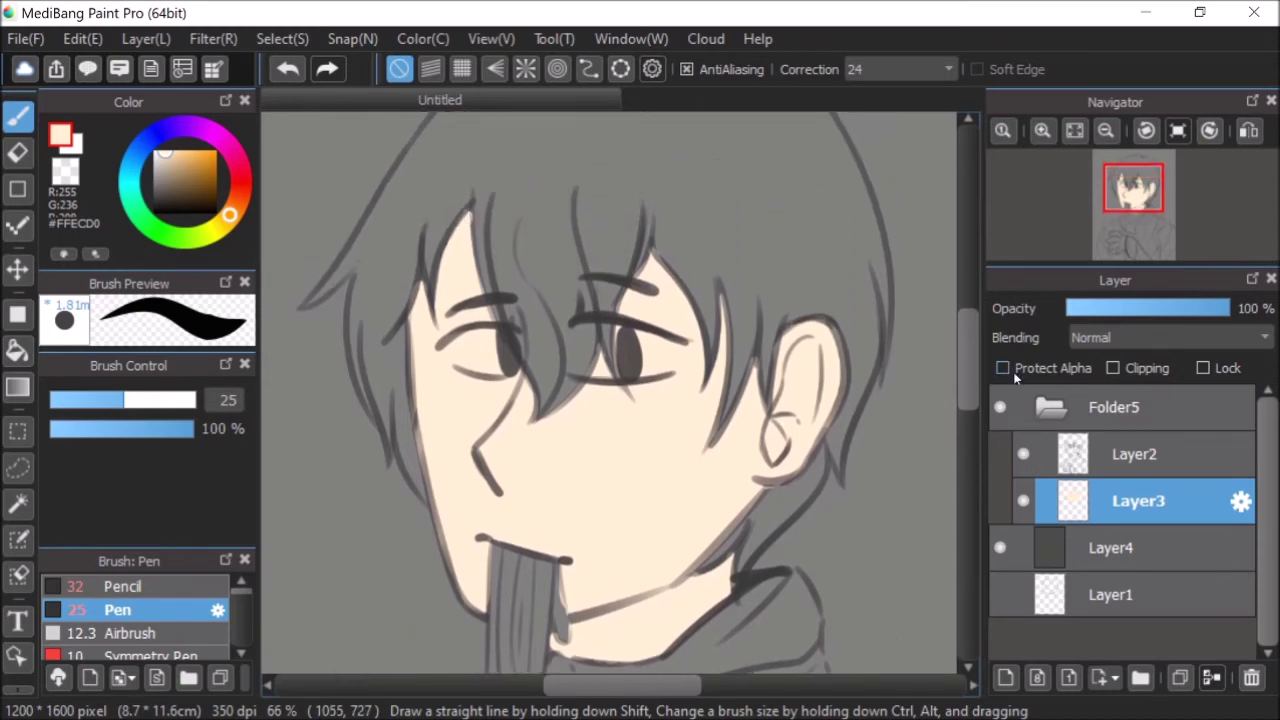
{"action": "scroll", "coordinate": [973, 380], "scroll_direction": "down", "scroll_amount": 1}
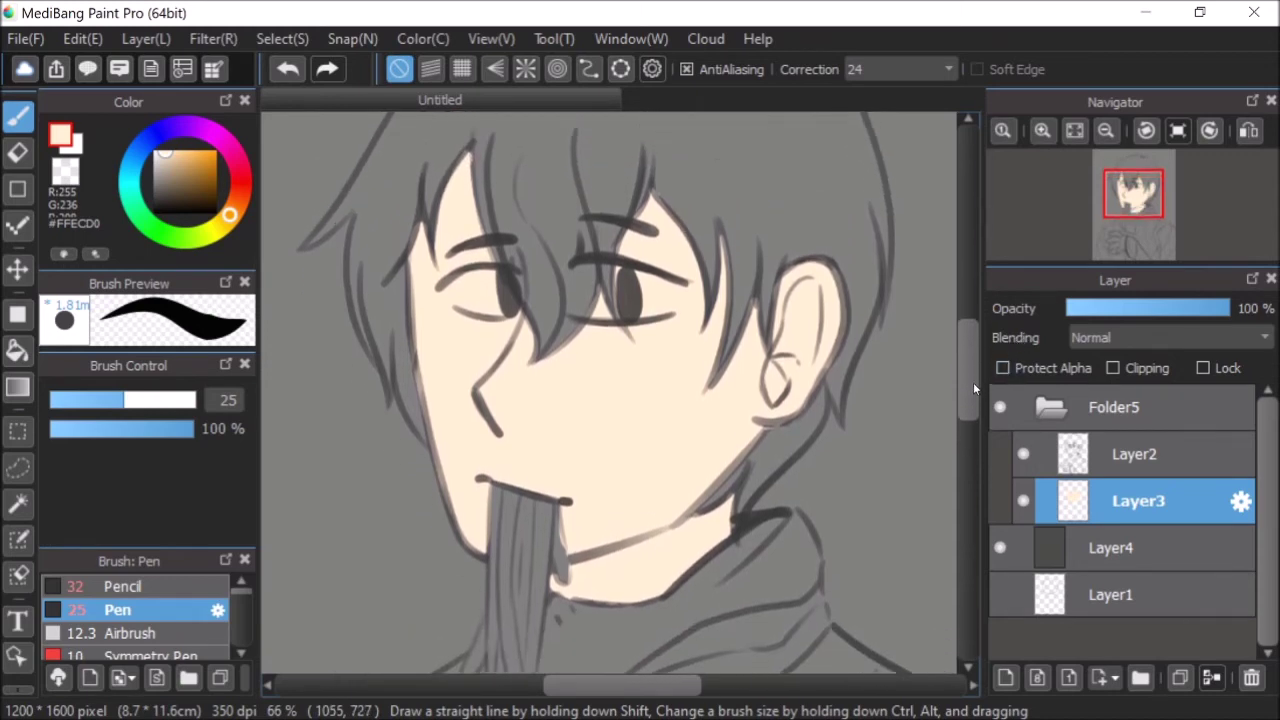
{"action": "left_click", "coordinate": [1003, 368]}
{"action": "left_click", "coordinate": [171, 161]}
{"action": "left_click", "coordinate": [253, 190]}
{"action": "left_click", "coordinate": [174, 175]}
{"action": "left_click_drag", "start_coordinate": [172, 176], "coordinate": [173, 181]}
{"action": "left_click_drag", "start_coordinate": [574, 350], "coordinate": [615, 375]}
{"action": "key", "text": "ctrl+z"}
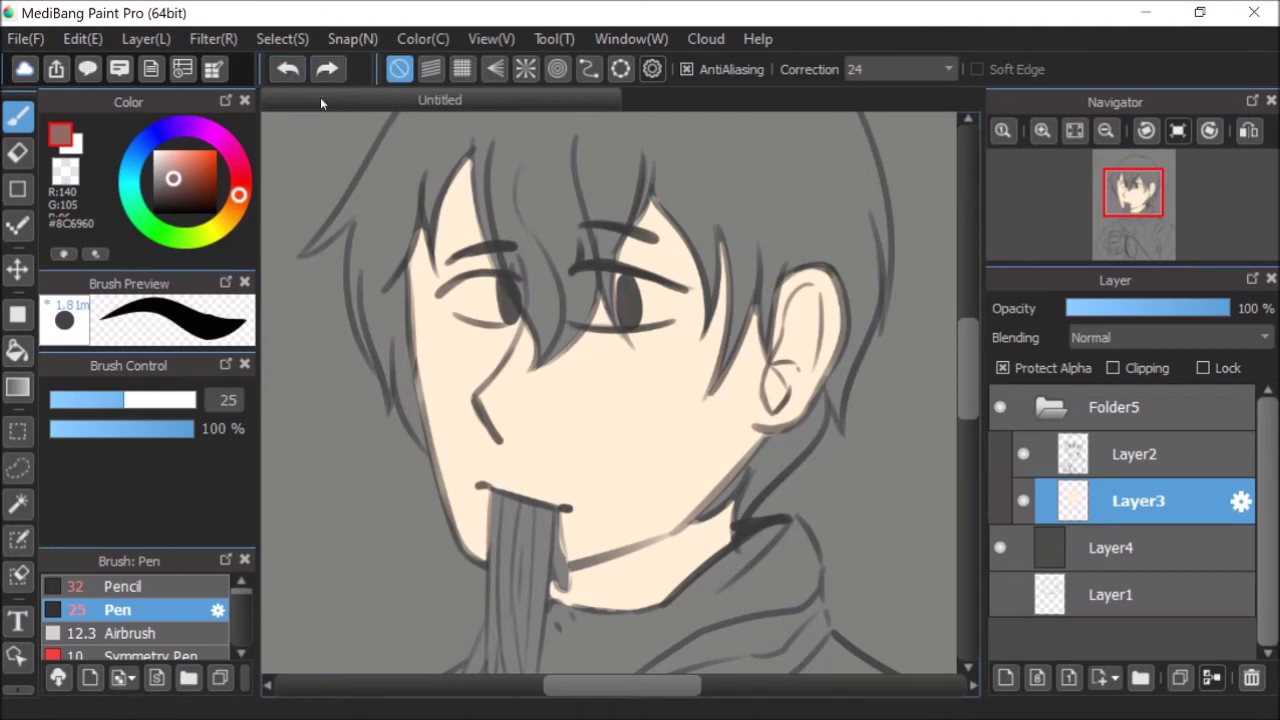
{"action": "left_click", "coordinate": [187, 183]}
{"action": "mouse_move", "coordinate": [572, 344]}
{"action": "left_mouse_down"}
{"action": "mouse_move", "coordinate": [583, 375]}
{"action": "mouse_move", "coordinate": [613, 390]}
{"action": "left_mouse_up"}
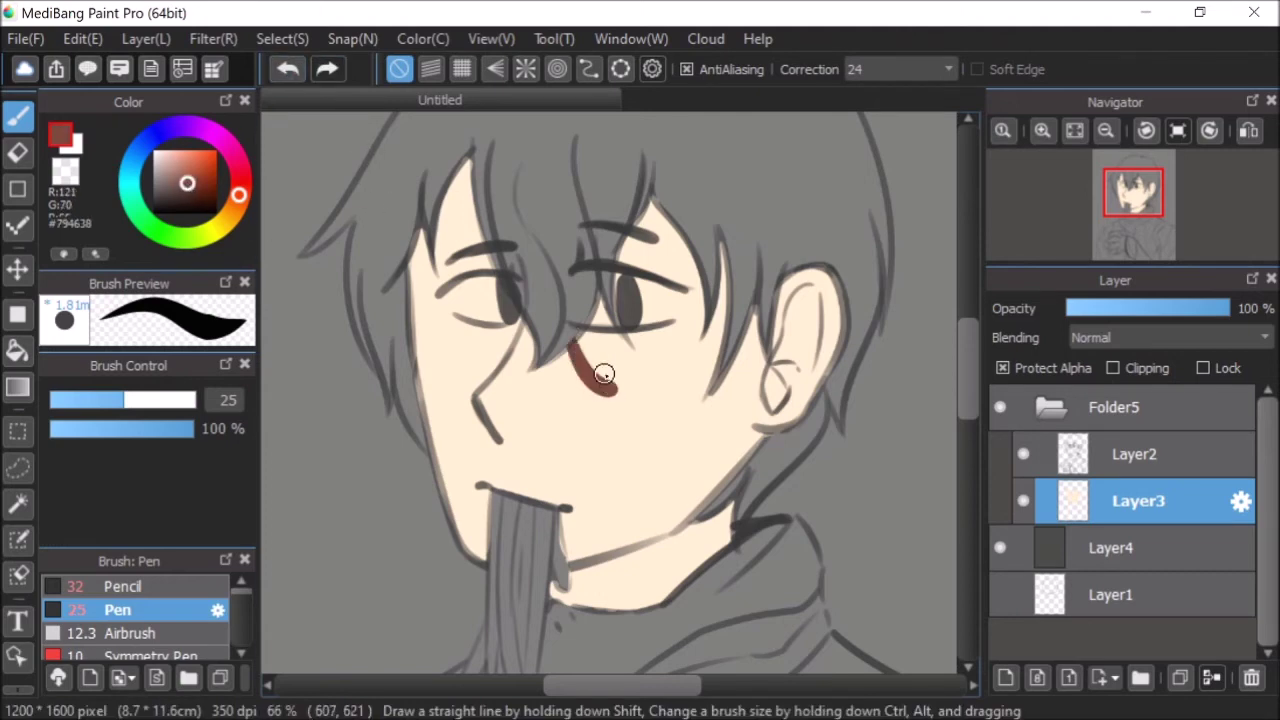
{"action": "left_click", "coordinate": [287, 69]}
- Shift the brush hue towards red and settle on dusty red #B7716D, undoing the test strokes below the eye
{"action": "left_click", "coordinate": [187, 175]}
{"action": "left_click_drag", "start_coordinate": [238, 195], "coordinate": [240, 187]}
{"action": "left_click_drag", "start_coordinate": [590, 340], "coordinate": [625, 378]}
{"action": "left_click", "coordinate": [287, 69]}
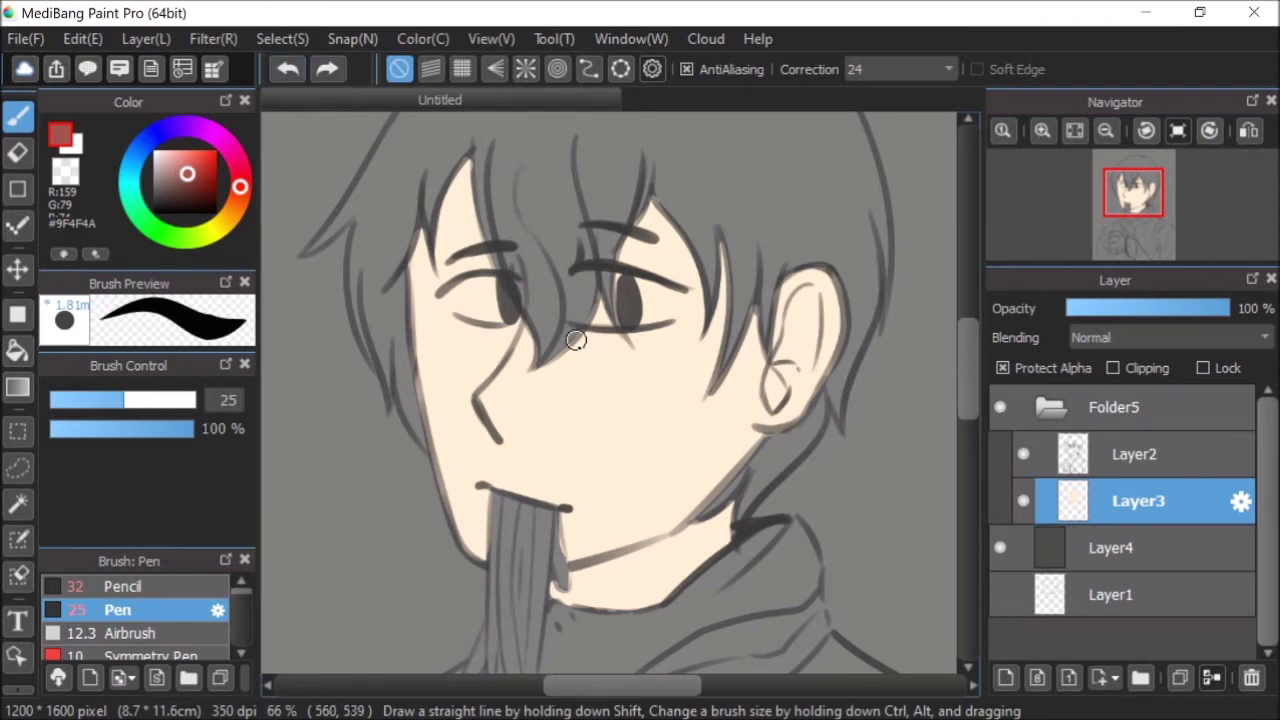
{"action": "left_click_drag", "start_coordinate": [569, 347], "coordinate": [600, 376]}
{"action": "left_click", "coordinate": [287, 69]}
{"action": "left_click", "coordinate": [181, 173]}
{"action": "left_click", "coordinate": [179, 168]}
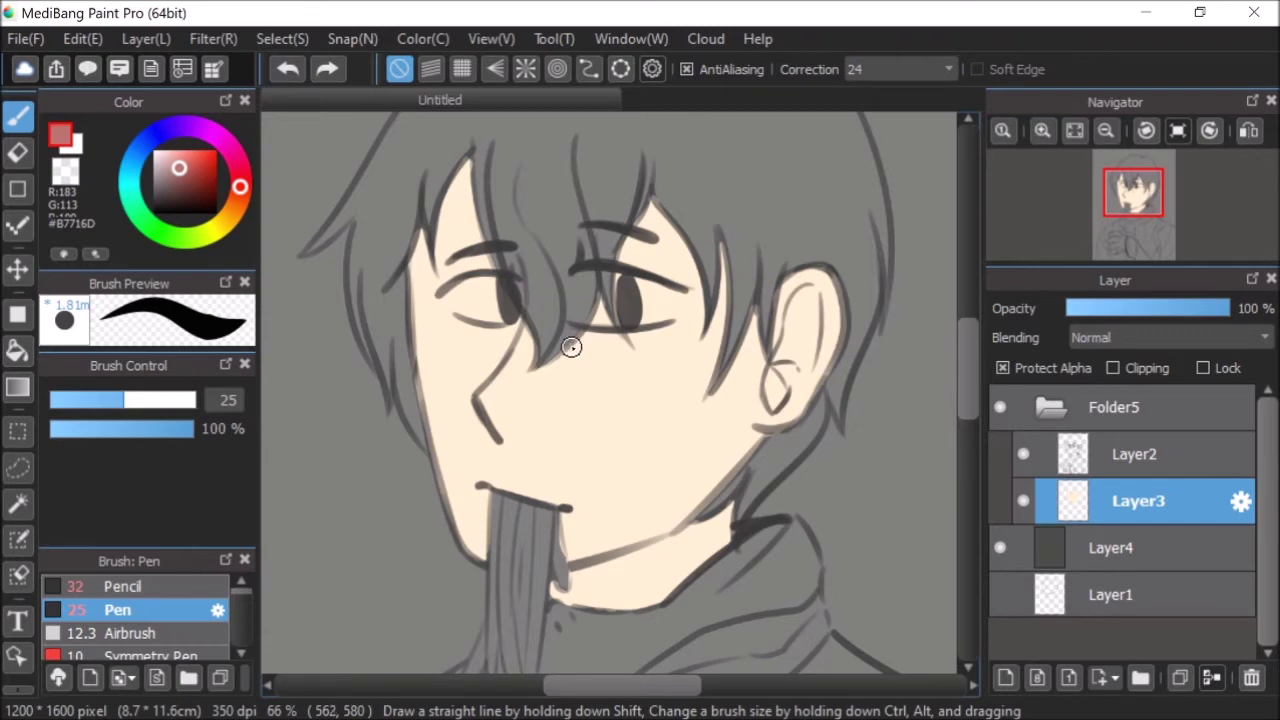
- Paint a solid #B7716D patch around the eye nearer the ear, from upper cheek to fringe, and check it in the mirrored view
{"action": "mouse_move", "coordinate": [574, 356]}
{"action": "left_mouse_down"}
{"action": "mouse_move", "coordinate": [612, 384]}
{"action": "mouse_move", "coordinate": [596, 377]}
{"action": "mouse_move", "coordinate": [712, 367]}
{"action": "left_mouse_up"}
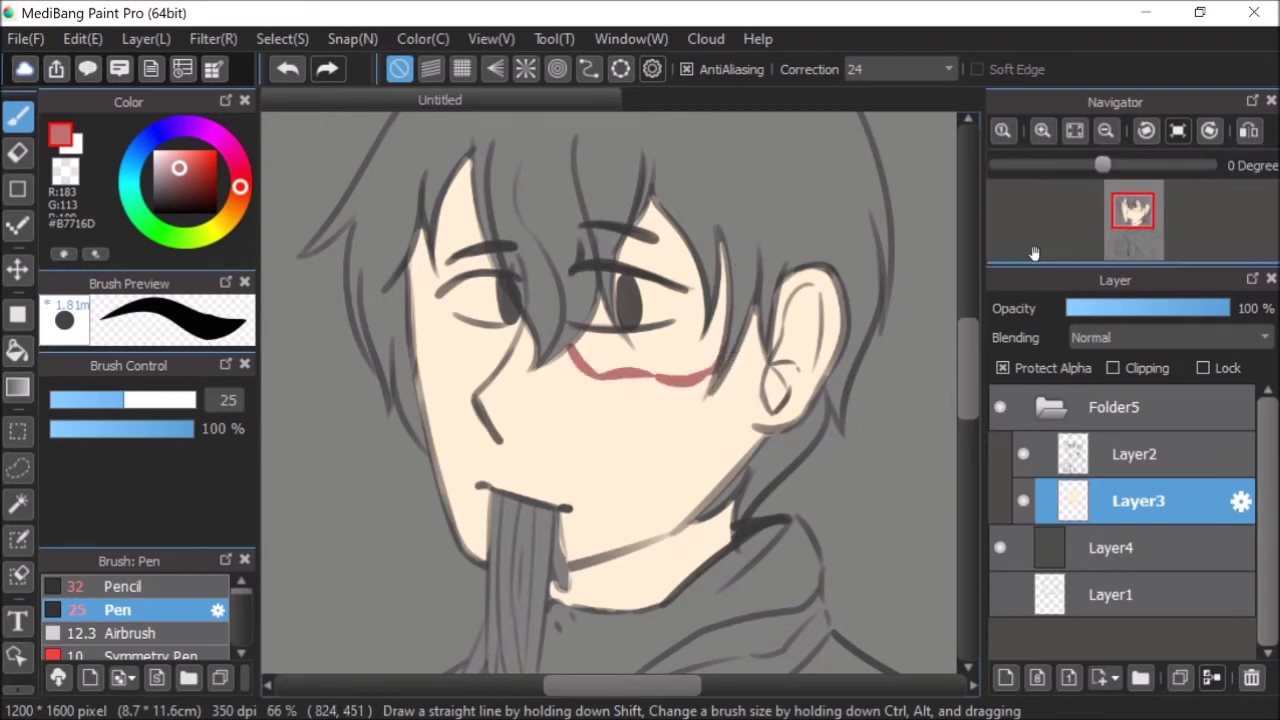
{"action": "scroll", "coordinate": [961, 364], "scroll_direction": "up", "scroll_amount": 2}
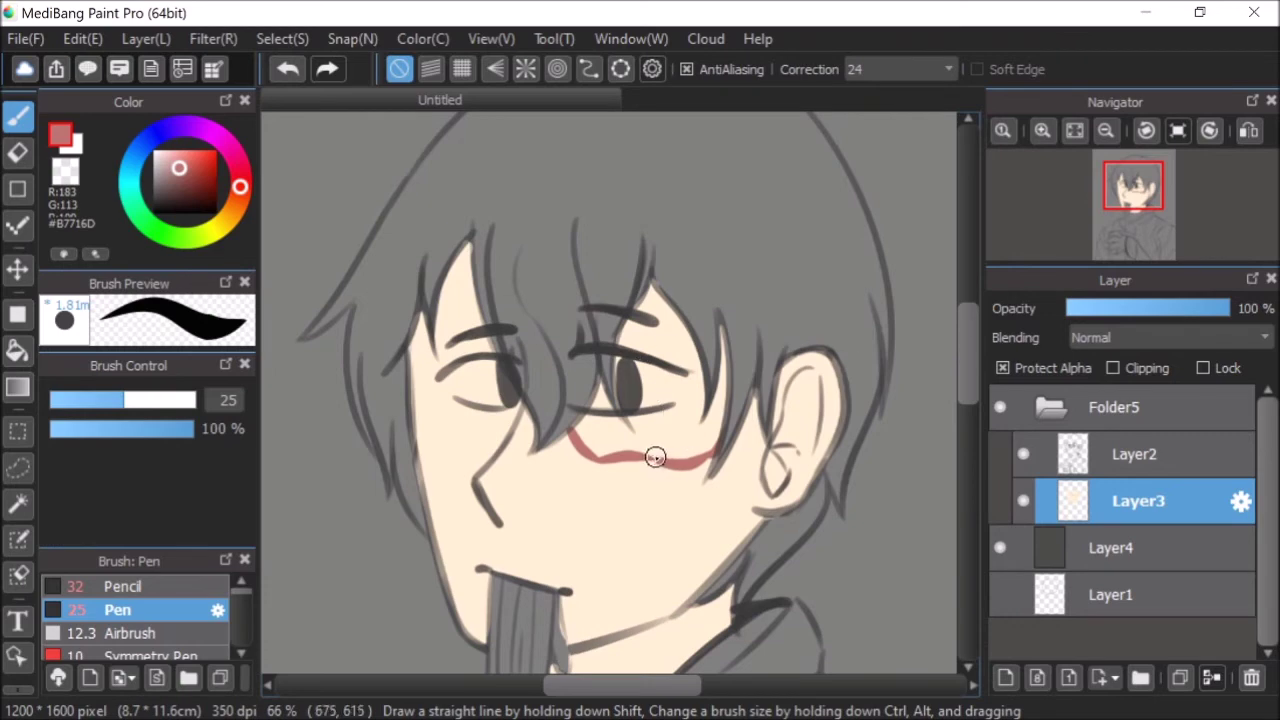
{"action": "left_click_drag", "start_coordinate": [708, 452], "coordinate": [722, 308]}
{"action": "mouse_move", "coordinate": [573, 432]}
{"action": "left_mouse_down"}
{"action": "mouse_move", "coordinate": [675, 264]}
{"action": "mouse_move", "coordinate": [673, 291]}
{"action": "mouse_move", "coordinate": [654, 289]}
{"action": "mouse_move", "coordinate": [702, 416]}
{"action": "mouse_move", "coordinate": [718, 385]}
{"action": "mouse_move", "coordinate": [688, 442]}
{"action": "mouse_move", "coordinate": [604, 451]}
{"action": "mouse_move", "coordinate": [583, 425]}
{"action": "mouse_move", "coordinate": [593, 441]}
{"action": "mouse_move", "coordinate": [594, 400]}
{"action": "mouse_move", "coordinate": [616, 439]}
{"action": "mouse_move", "coordinate": [601, 374]}
{"action": "mouse_move", "coordinate": [657, 452]}
{"action": "mouse_move", "coordinate": [607, 339]}
{"action": "mouse_move", "coordinate": [652, 450]}
{"action": "mouse_move", "coordinate": [611, 351]}
{"action": "mouse_move", "coordinate": [685, 443]}
{"action": "mouse_move", "coordinate": [622, 304]}
{"action": "mouse_move", "coordinate": [681, 429]}
{"action": "mouse_move", "coordinate": [642, 342]}
{"action": "mouse_move", "coordinate": [658, 377]}
{"action": "mouse_move", "coordinate": [696, 398]}
{"action": "left_mouse_up"}
{"action": "left_click", "coordinate": [1247, 138]}
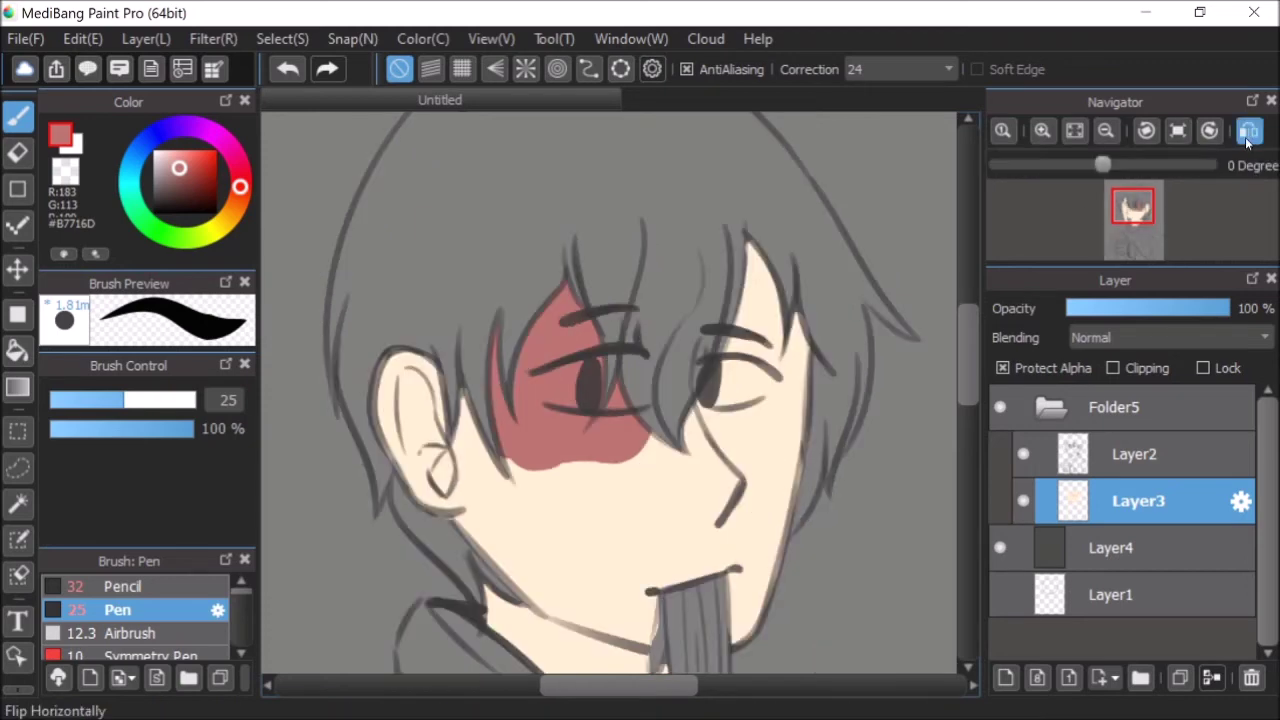
{"action": "left_click", "coordinate": [1246, 140]}
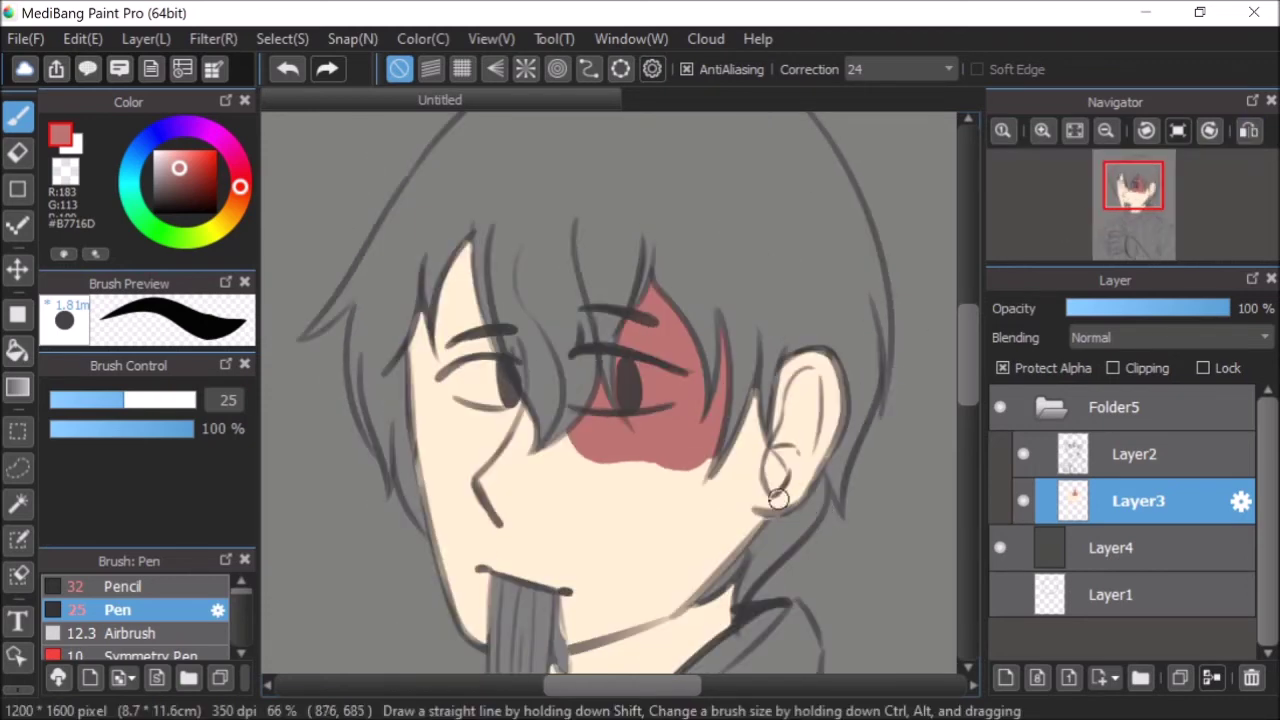
- Sample skin colour #FFECD0 from the neck, turn off alpha protection for Layer3, and line the raised hand's edge along the sleeve cuff
{"action": "scroll", "coordinate": [969, 350], "scroll_direction": "up", "scroll_amount": 2}
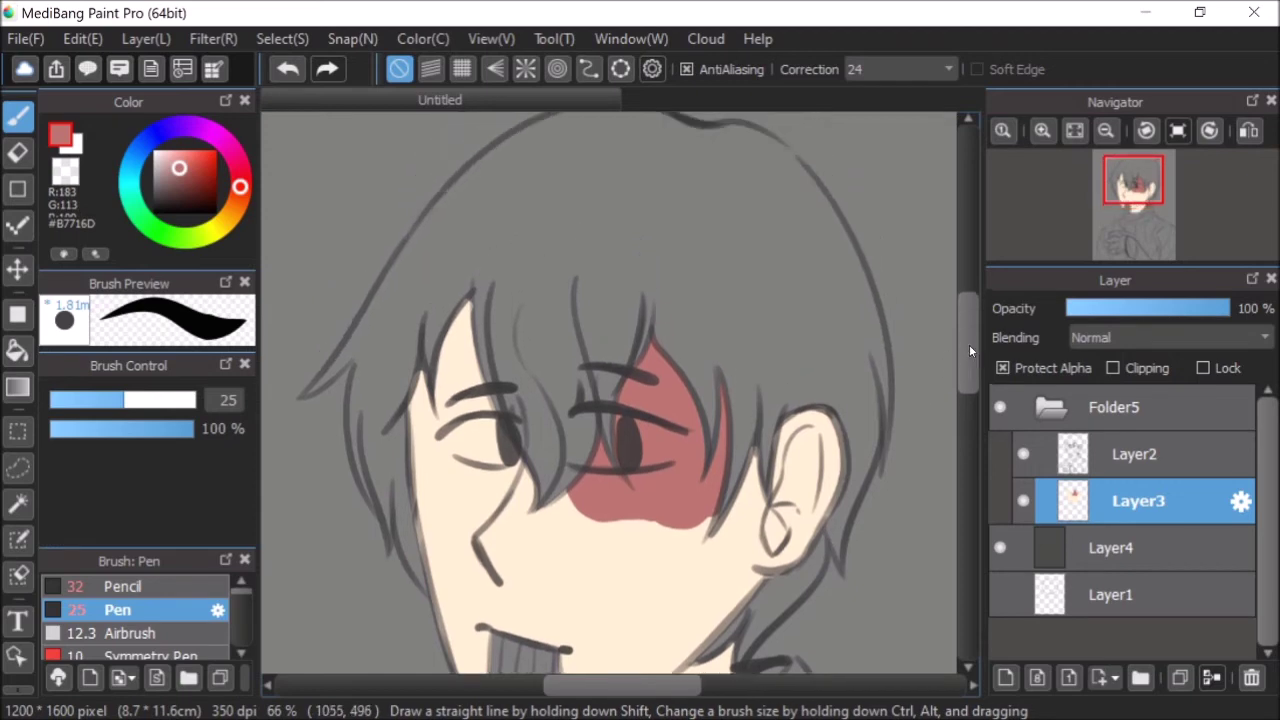
{"action": "scroll", "coordinate": [969, 350], "scroll_direction": "down", "scroll_amount": 8}
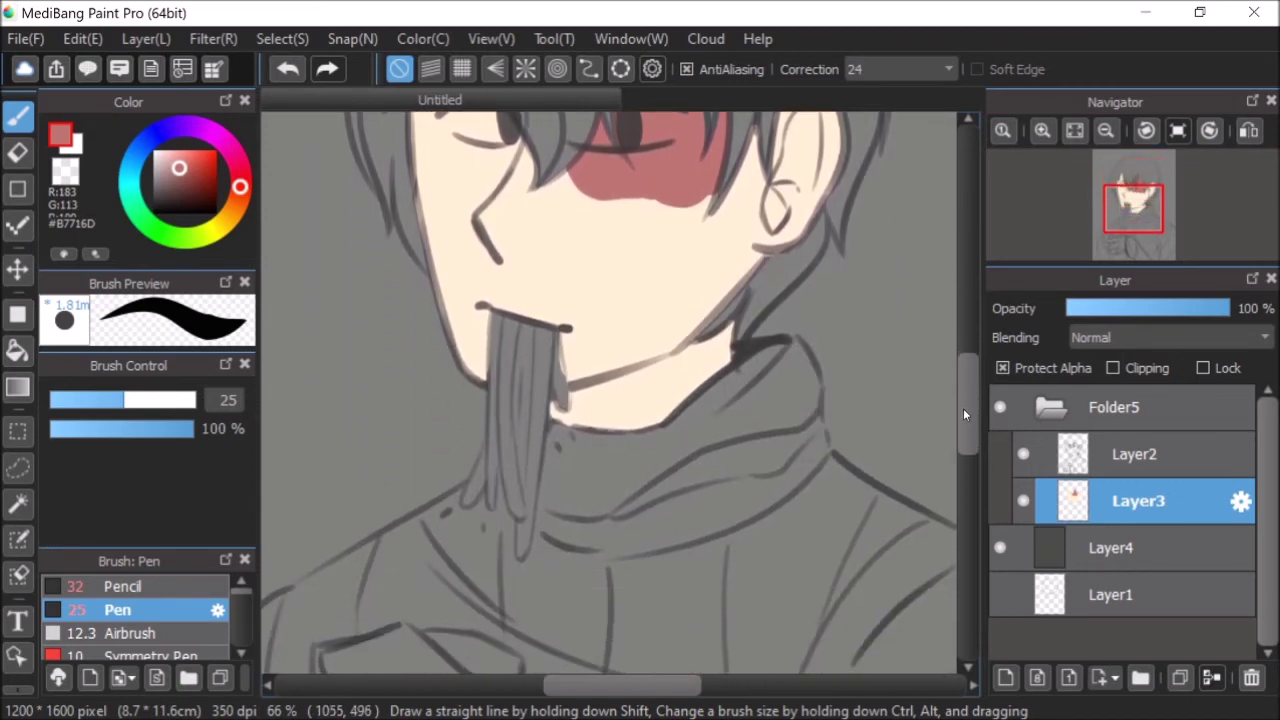
{"action": "scroll", "coordinate": [963, 400], "scroll_direction": "up", "scroll_amount": 2}
{"action": "left_click", "coordinate": [689, 425], "text": "alt"}
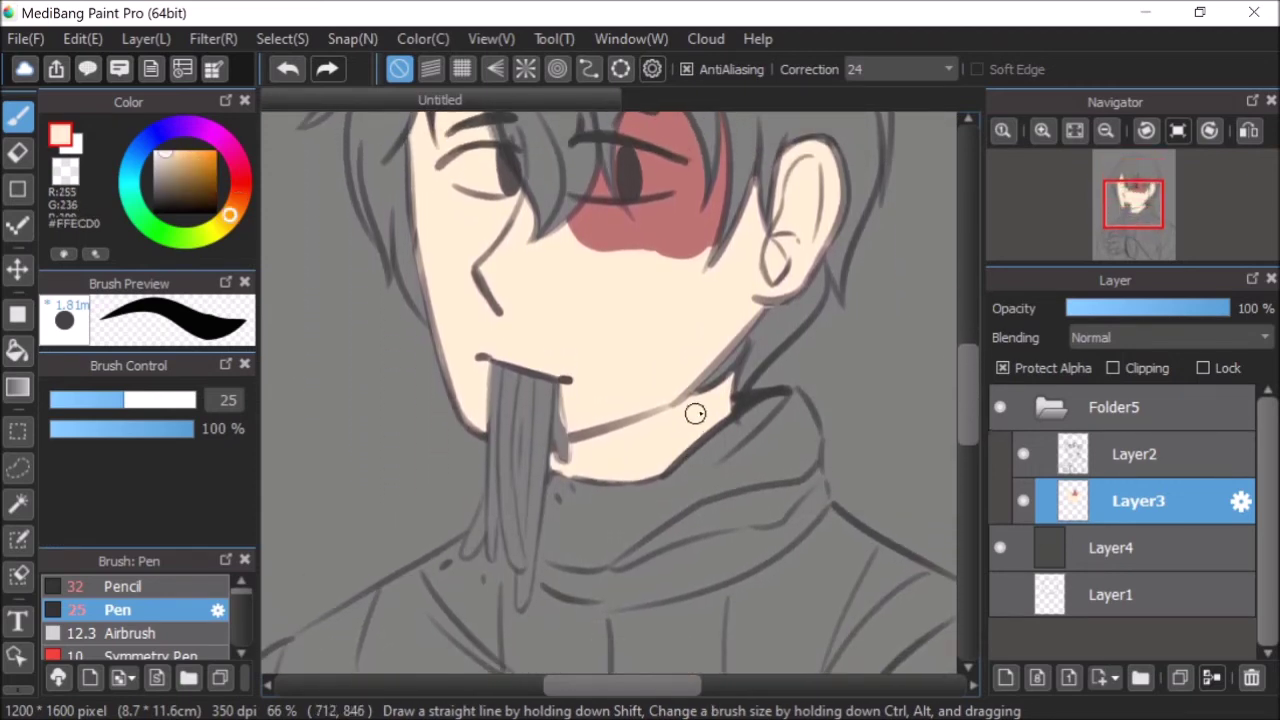
{"action": "scroll", "coordinate": [968, 410], "scroll_direction": "down", "scroll_amount": 8}
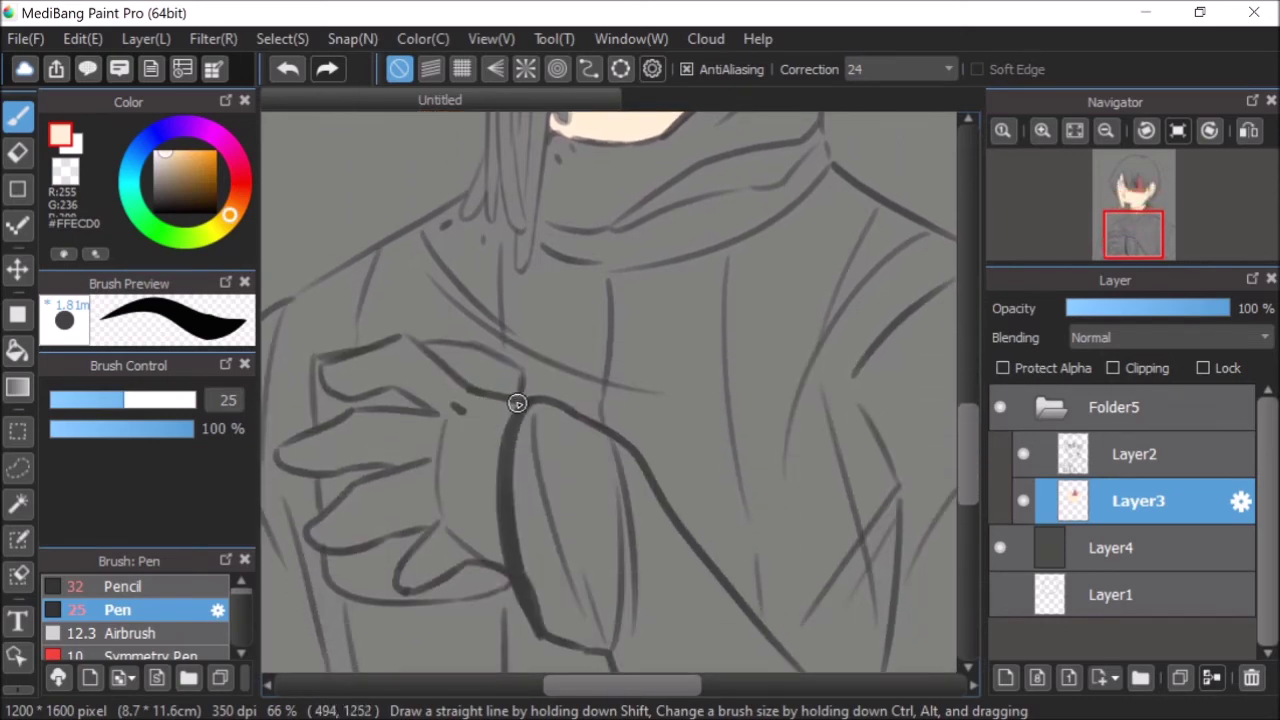
{"action": "mouse_move", "coordinate": [518, 402]}
{"action": "left_mouse_down"}
{"action": "mouse_move", "coordinate": [501, 427]}
{"action": "mouse_move", "coordinate": [494, 529]}
{"action": "left_mouse_up"}
{"action": "mouse_move", "coordinate": [511, 417]}
{"action": "left_mouse_down"}
{"action": "mouse_move", "coordinate": [493, 480]}
{"action": "mouse_move", "coordinate": [504, 567]}
{"action": "left_mouse_up"}
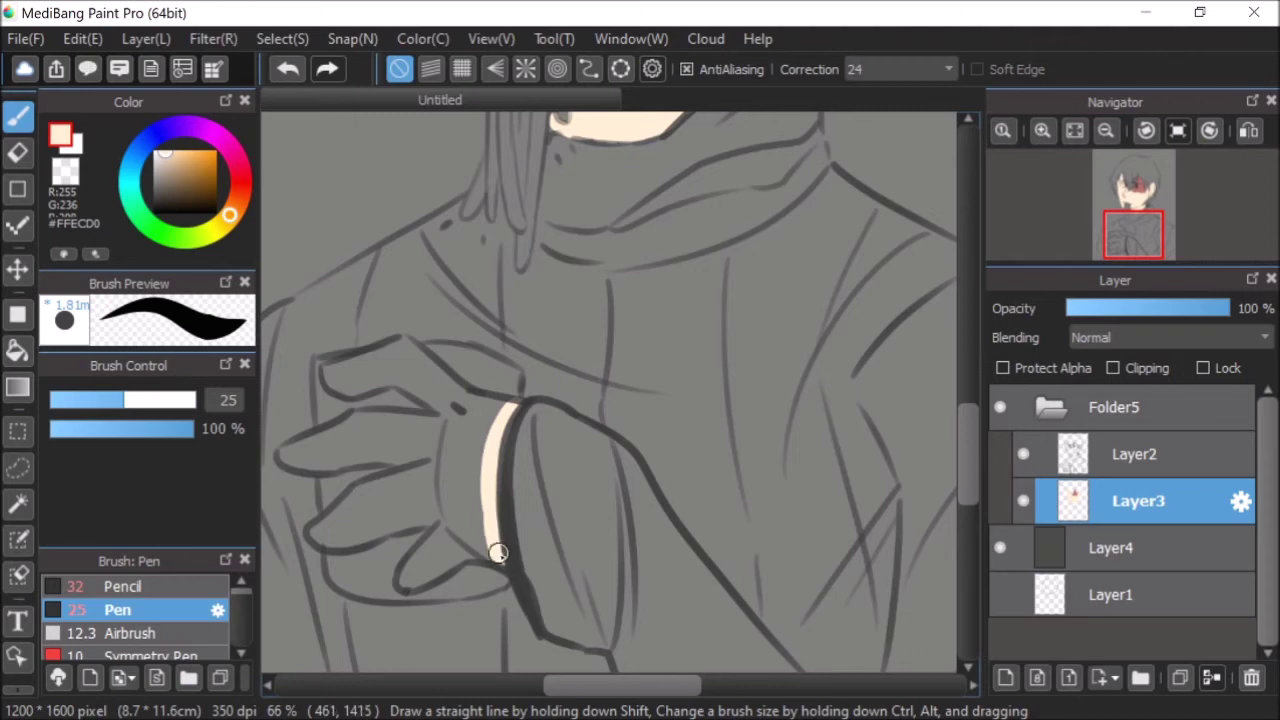
- Outline the two lowest fingers of the raised hand in skin colour, just inside the sketch lines
{"action": "mouse_move", "coordinate": [401, 578]}
{"action": "left_mouse_down"}
{"action": "mouse_move", "coordinate": [477, 549]}
{"action": "mouse_move", "coordinate": [497, 520]}
{"action": "left_mouse_up"}
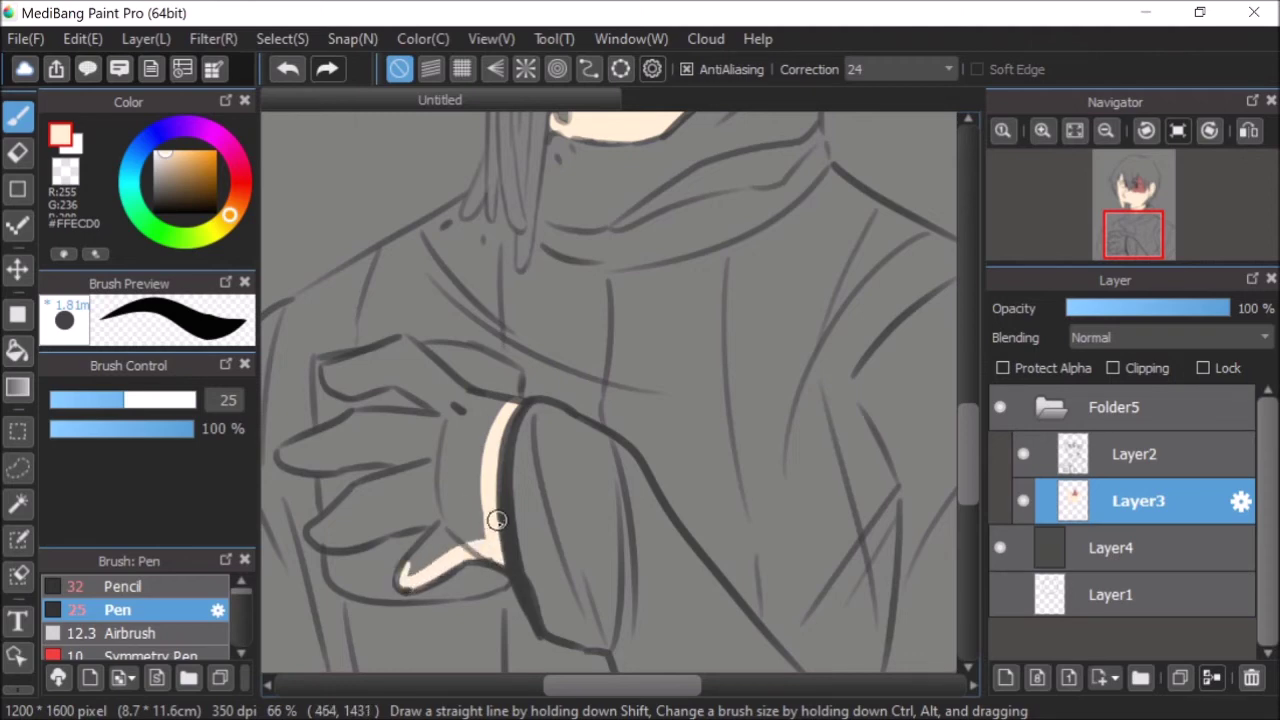
{"action": "left_click_drag", "start_coordinate": [406, 569], "coordinate": [452, 520]}
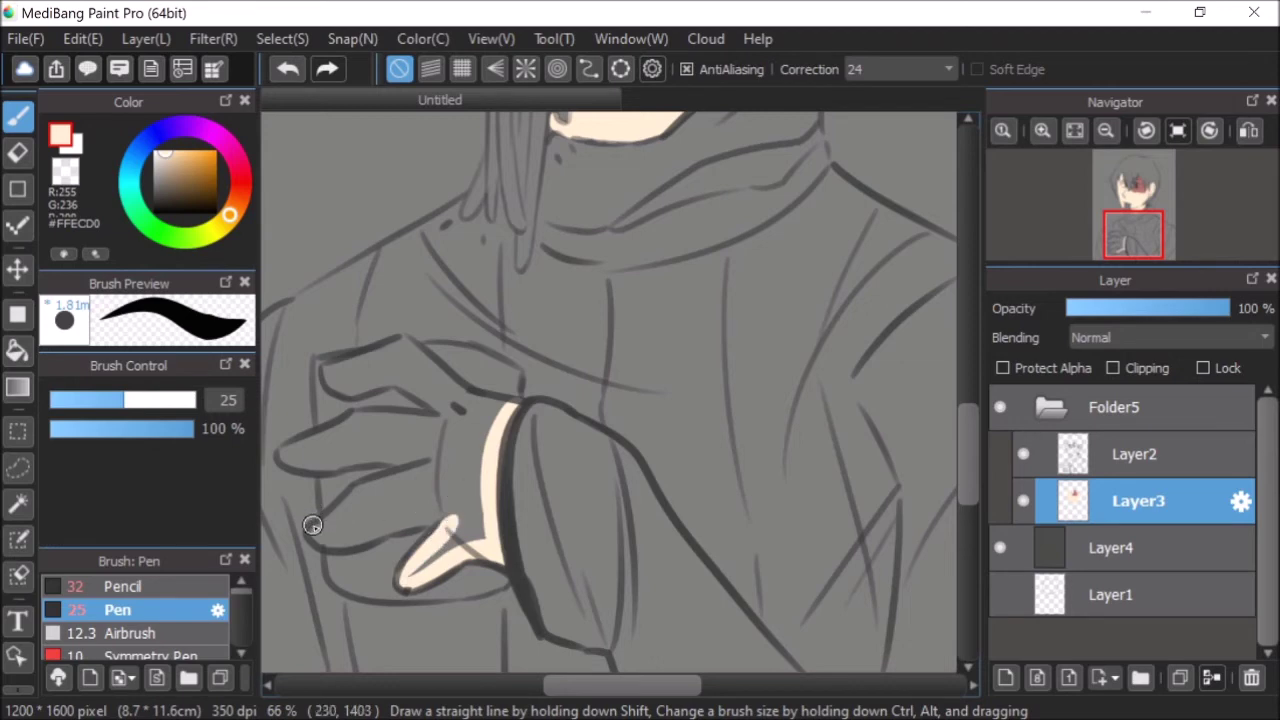
{"action": "left_click_drag", "start_coordinate": [330, 541], "coordinate": [447, 512]}
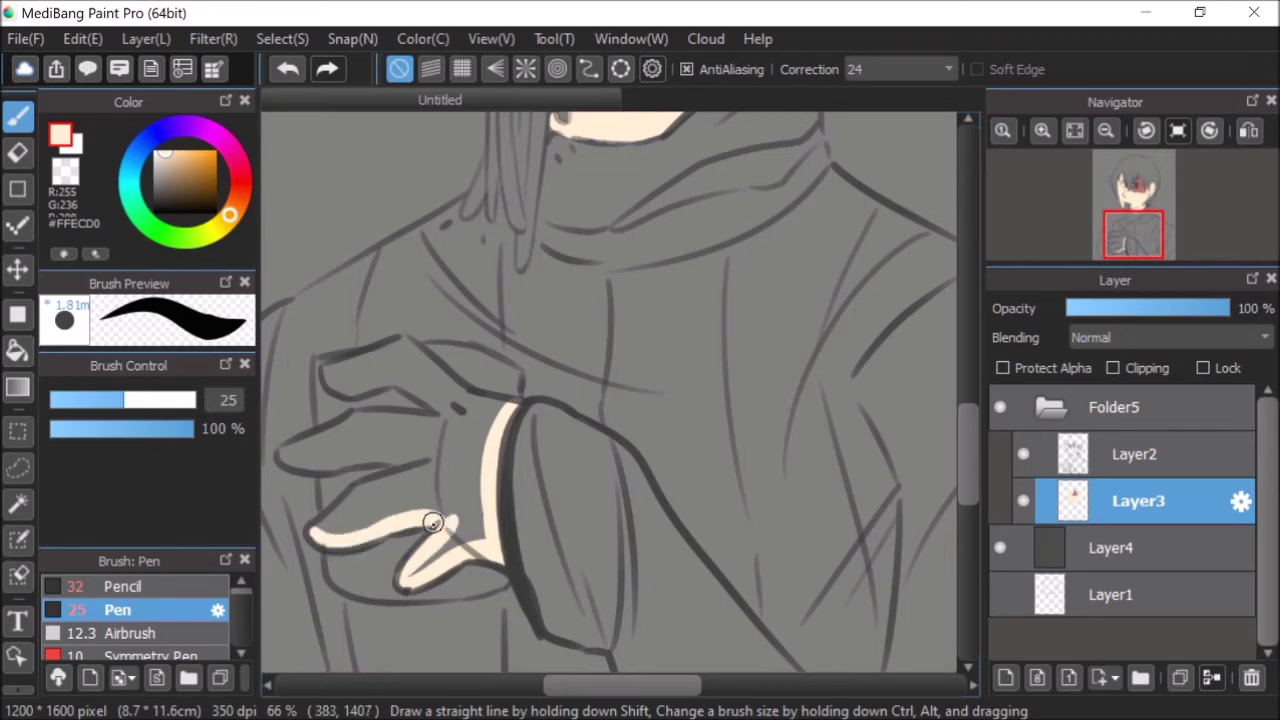
{"action": "mouse_move", "coordinate": [316, 530]}
{"action": "left_mouse_down"}
{"action": "mouse_move", "coordinate": [365, 491]}
{"action": "mouse_move", "coordinate": [420, 479]}
{"action": "mouse_move", "coordinate": [373, 485]}
{"action": "mouse_move", "coordinate": [438, 466]}
{"action": "left_mouse_up"}
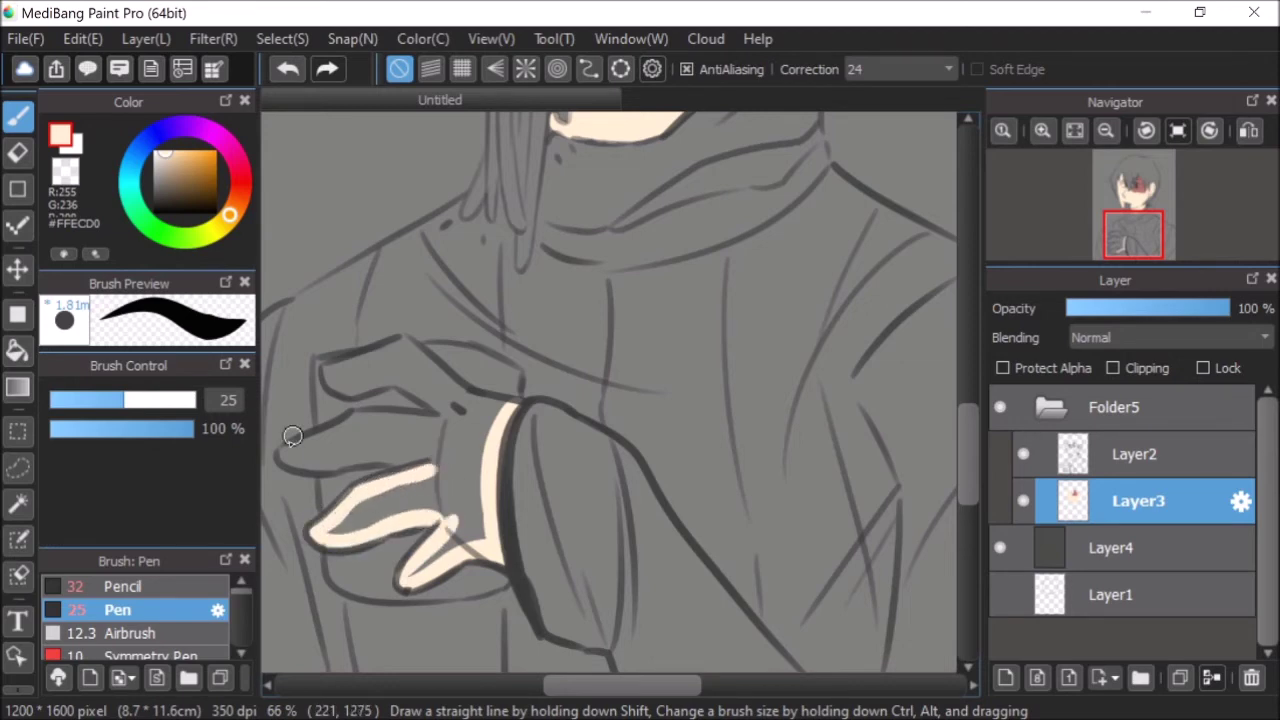
- Paint the two uppermost unpainted fingers' edges on Layer3 with the pale skin colour #FFECD0, following the line art
{"action": "mouse_move", "coordinate": [287, 458]}
{"action": "left_mouse_down"}
{"action": "mouse_move", "coordinate": [378, 450]}
{"action": "mouse_move", "coordinate": [388, 454]}
{"action": "mouse_move", "coordinate": [364, 453]}
{"action": "mouse_move", "coordinate": [420, 461]}
{"action": "left_mouse_up"}
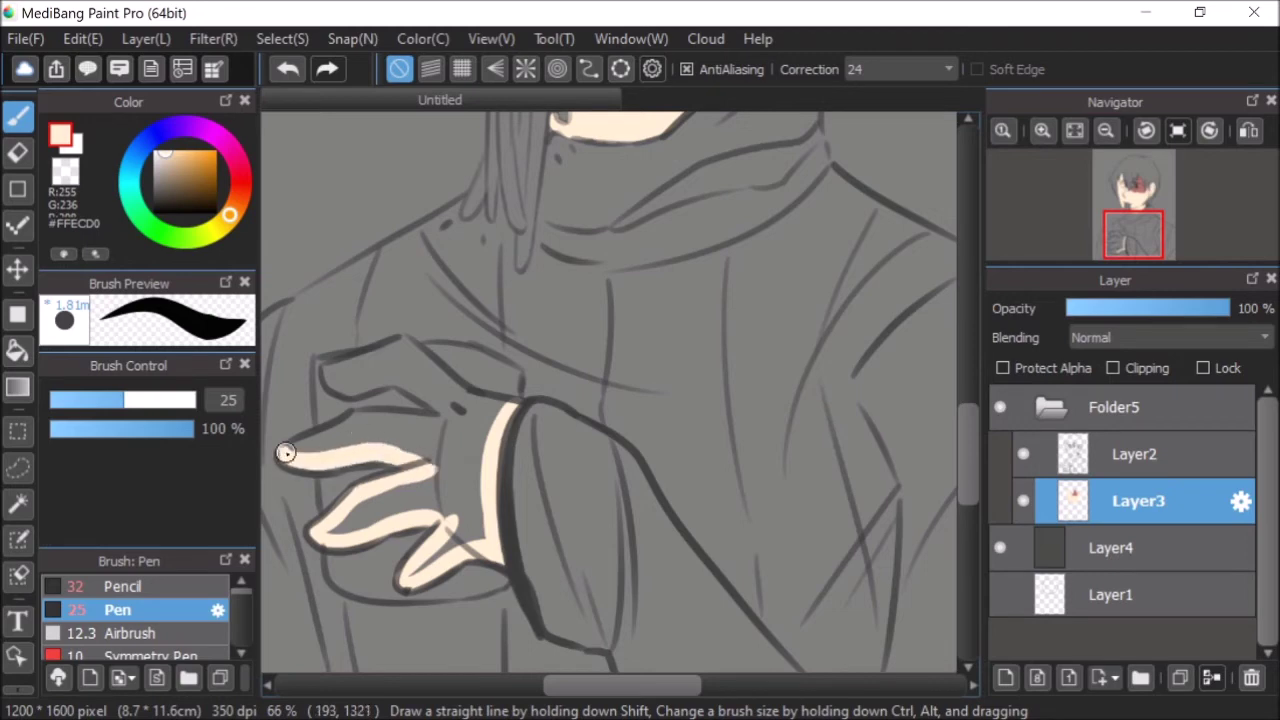
{"action": "left_click", "coordinate": [1249, 130]}
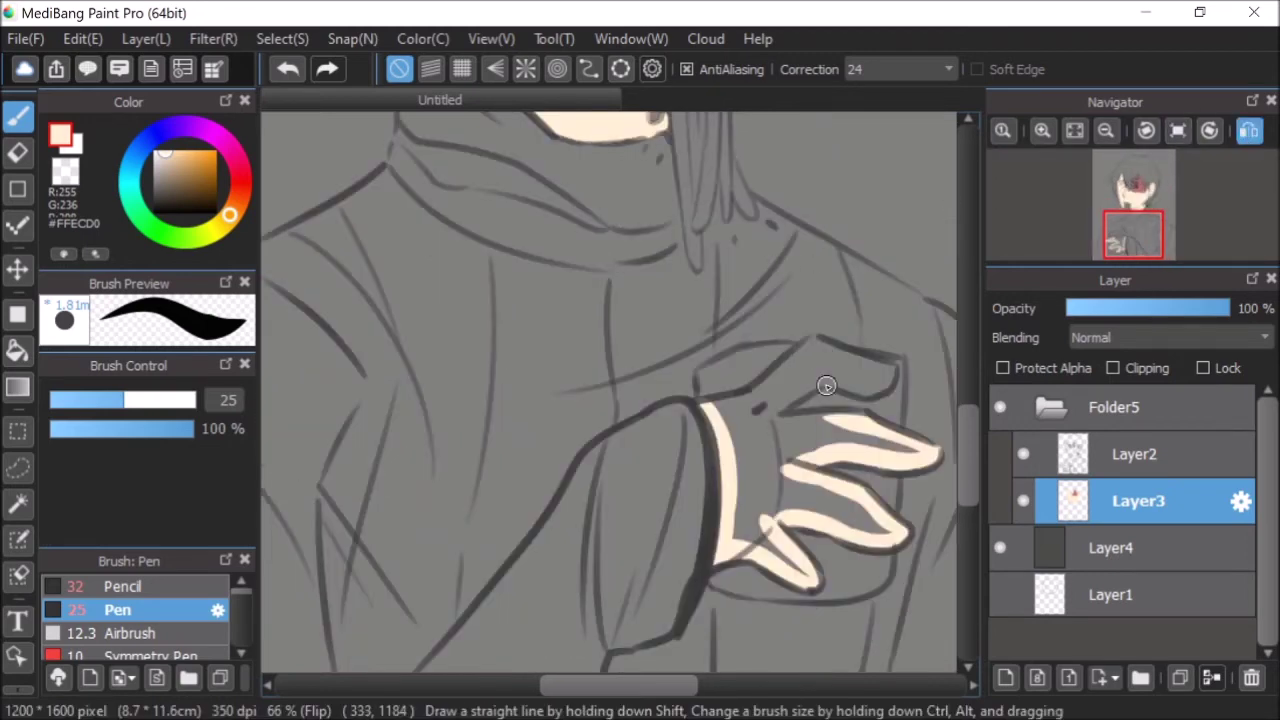
{"action": "mouse_move", "coordinate": [848, 420]}
{"action": "left_mouse_down"}
{"action": "mouse_move", "coordinate": [823, 403]}
{"action": "mouse_move", "coordinate": [772, 413]}
{"action": "mouse_move", "coordinate": [832, 375]}
{"action": "mouse_move", "coordinate": [868, 391]}
{"action": "left_mouse_up"}
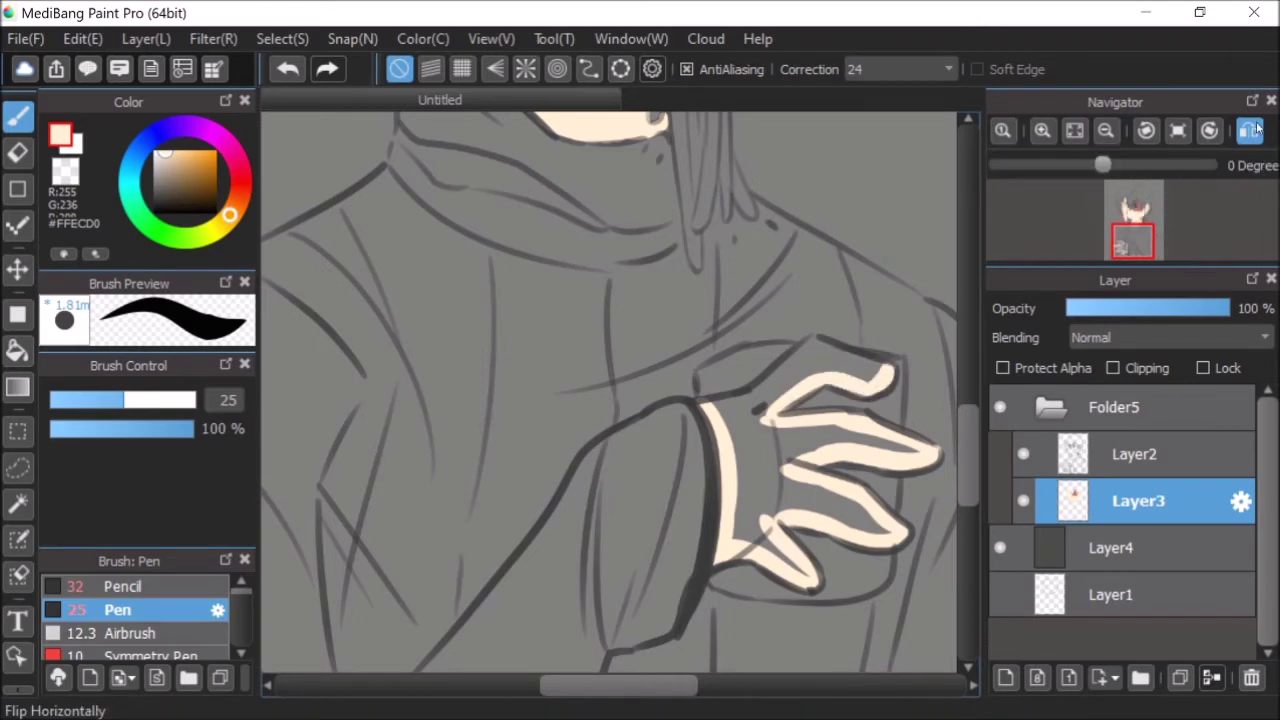
{"action": "left_click", "coordinate": [1249, 130]}
- Fill the remaining finger interiors, back of the hand and palm with #FFECD0 on Layer3 up to the sleeve cuff
{"action": "left_click_drag", "start_coordinate": [332, 375], "coordinate": [411, 348]}
{"action": "left_click", "coordinate": [287, 68]}
{"action": "mouse_move", "coordinate": [335, 374]}
{"action": "left_mouse_down"}
{"action": "mouse_move", "coordinate": [426, 349]}
{"action": "mouse_move", "coordinate": [414, 340]}
{"action": "mouse_move", "coordinate": [398, 347]}
{"action": "mouse_move", "coordinate": [505, 408]}
{"action": "left_mouse_up"}
{"action": "mouse_move", "coordinate": [355, 378]}
{"action": "left_mouse_down"}
{"action": "mouse_move", "coordinate": [402, 369]}
{"action": "mouse_move", "coordinate": [429, 387]}
{"action": "mouse_move", "coordinate": [391, 355]}
{"action": "mouse_move", "coordinate": [481, 421]}
{"action": "mouse_move", "coordinate": [457, 414]}
{"action": "mouse_move", "coordinate": [486, 447]}
{"action": "mouse_move", "coordinate": [452, 422]}
{"action": "mouse_move", "coordinate": [484, 483]}
{"action": "mouse_move", "coordinate": [460, 414]}
{"action": "mouse_move", "coordinate": [484, 496]}
{"action": "mouse_move", "coordinate": [448, 416]}
{"action": "mouse_move", "coordinate": [483, 538]}
{"action": "mouse_move", "coordinate": [440, 431]}
{"action": "mouse_move", "coordinate": [467, 536]}
{"action": "mouse_move", "coordinate": [431, 438]}
{"action": "mouse_move", "coordinate": [447, 549]}
{"action": "left_mouse_up"}
{"action": "mouse_move", "coordinate": [318, 446]}
{"action": "left_mouse_down"}
{"action": "mouse_move", "coordinate": [388, 428]}
{"action": "mouse_move", "coordinate": [416, 443]}
{"action": "mouse_move", "coordinate": [378, 442]}
{"action": "mouse_move", "coordinate": [410, 453]}
{"action": "left_mouse_up"}
{"action": "mouse_move", "coordinate": [327, 530]}
{"action": "left_mouse_down"}
{"action": "mouse_move", "coordinate": [449, 500]}
{"action": "mouse_move", "coordinate": [433, 482]}
{"action": "mouse_move", "coordinate": [346, 514]}
{"action": "mouse_move", "coordinate": [435, 480]}
{"action": "left_mouse_up"}
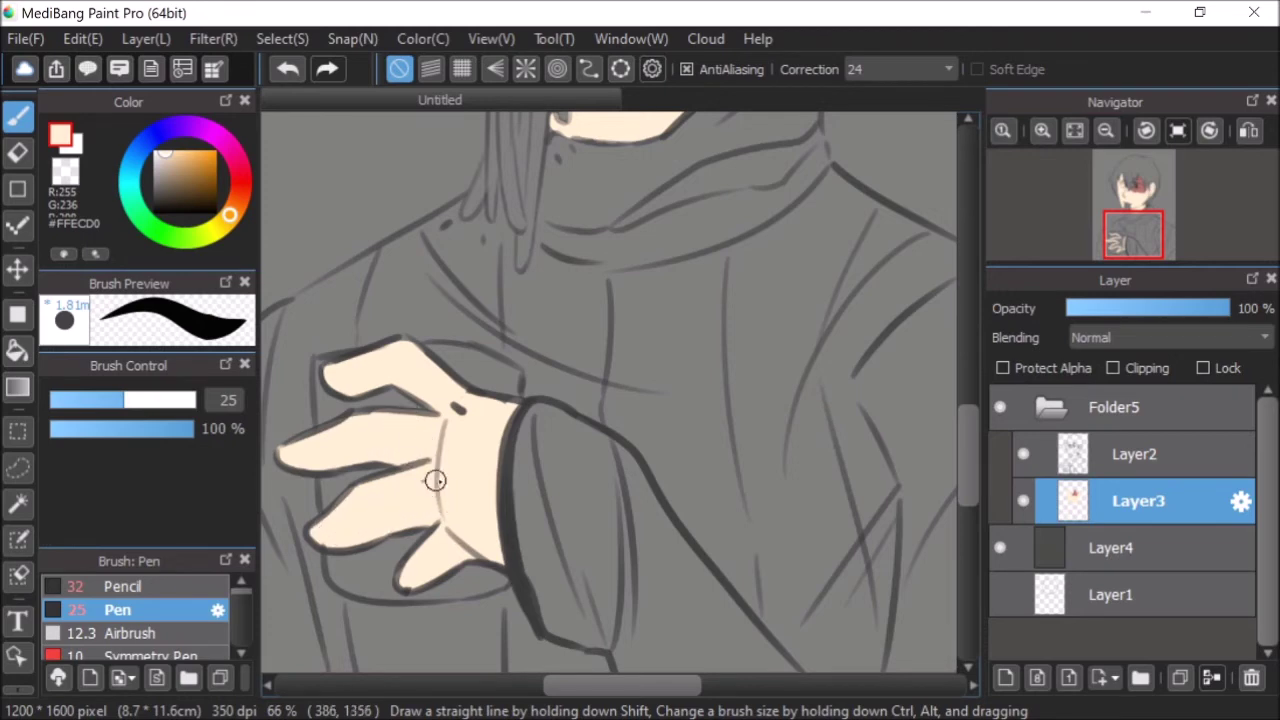
{"action": "left_click", "coordinate": [1178, 130]}
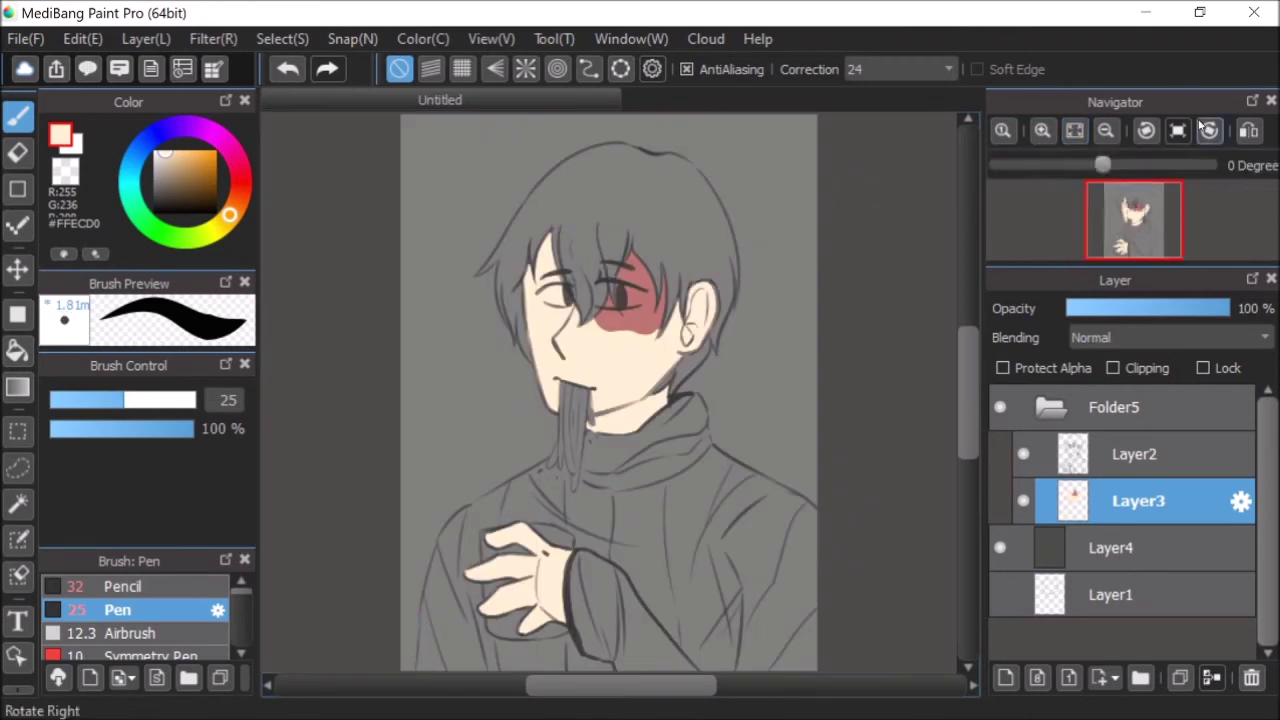
- Add a new layer above the skin layer and set the pen colour to light orange #F1CE9C
{"action": "left_click", "coordinate": [1005, 677]}
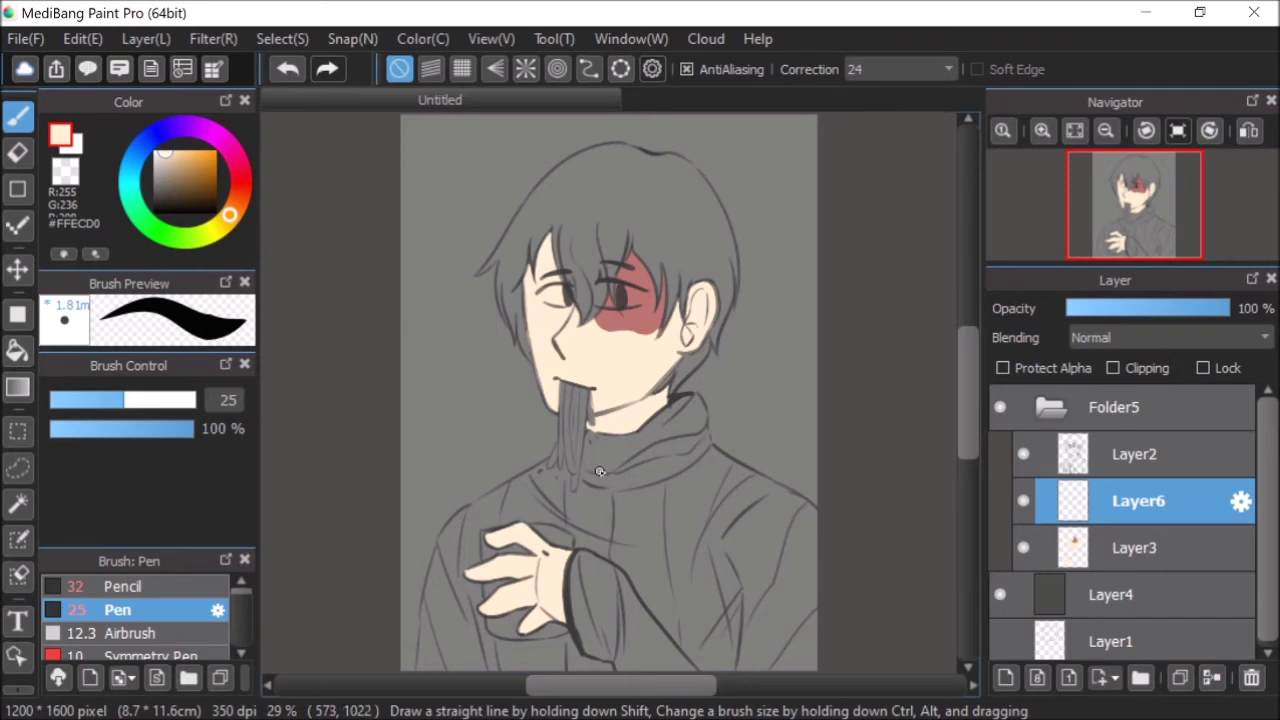
{"action": "scroll", "coordinate": [600, 465], "scroll_direction": "up", "scroll_amount": 3}
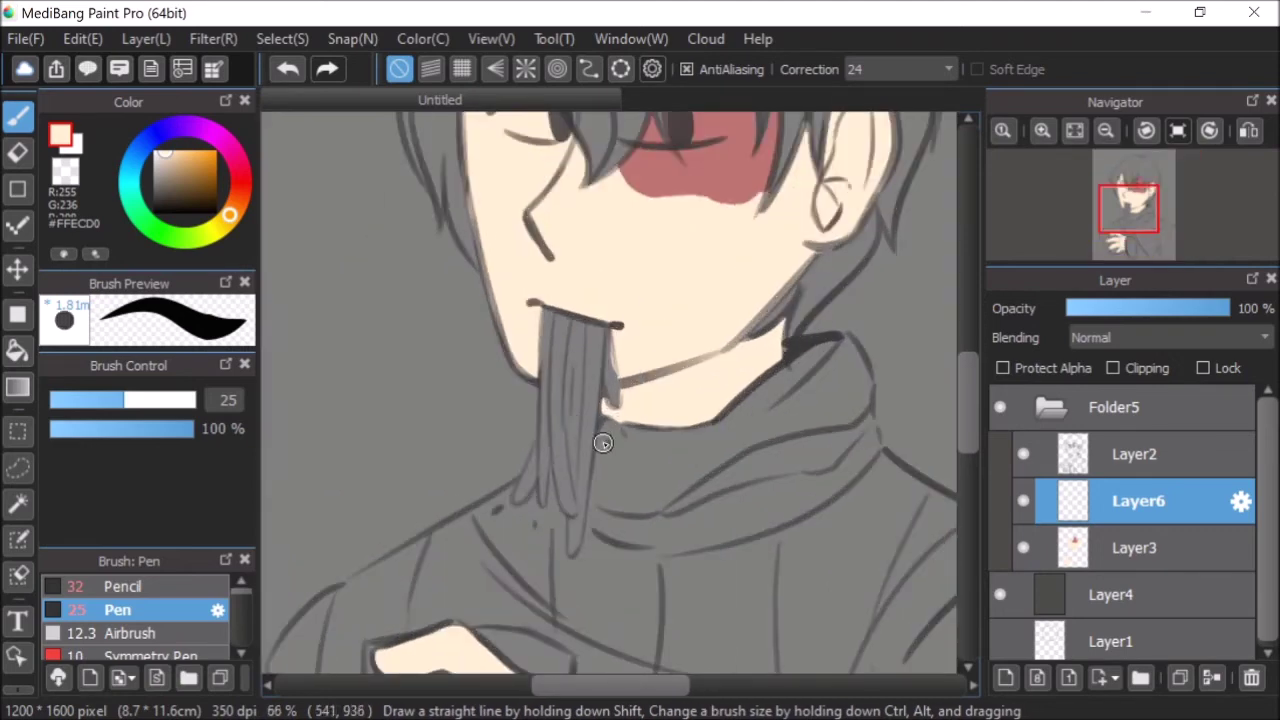
{"action": "mouse_move", "coordinate": [183, 160]}
{"action": "left_mouse_down"}
{"action": "mouse_move", "coordinate": [175, 172]}
{"action": "mouse_move", "coordinate": [178, 157]}
{"action": "left_mouse_up"}
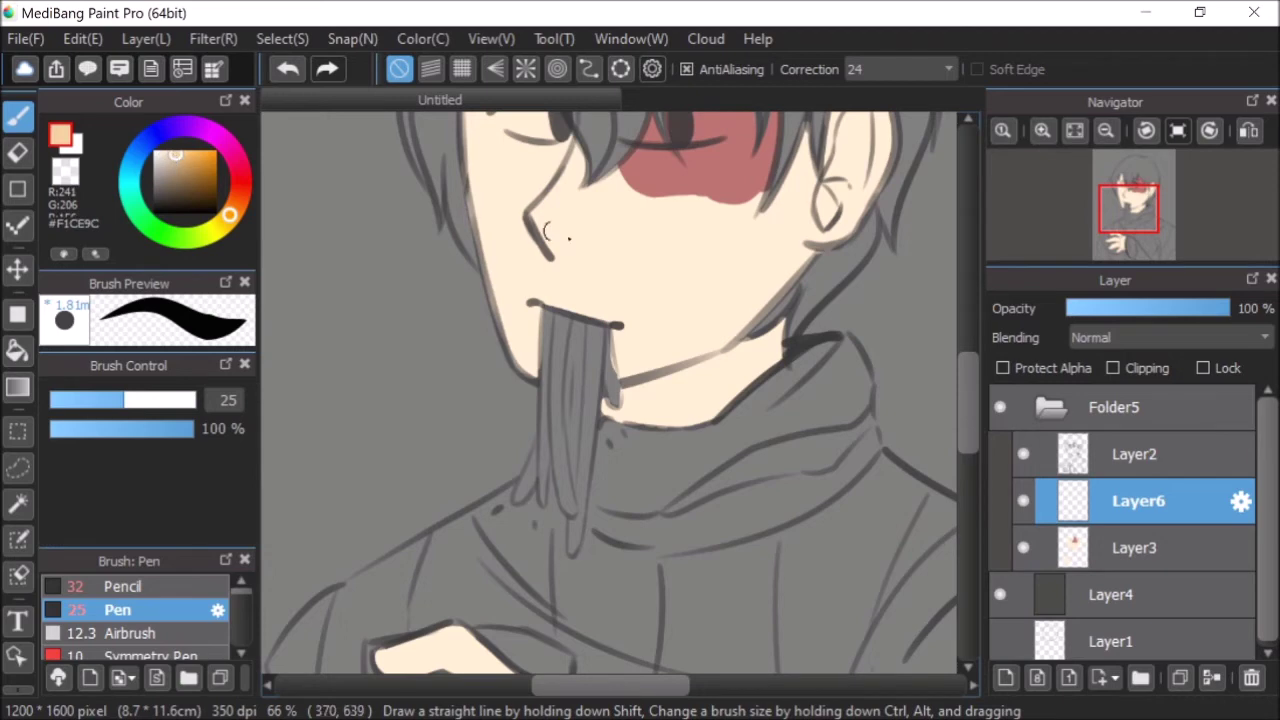
- Paint all the noodle strands hanging from the character's mouth in light orange #F1CE9C, staying inside the line art
{"action": "left_click_drag", "start_coordinate": [546, 321], "coordinate": [551, 432]}
{"action": "mouse_move", "coordinate": [548, 316]}
{"action": "left_mouse_down"}
{"action": "mouse_move", "coordinate": [559, 474]}
{"action": "mouse_move", "coordinate": [546, 500]}
{"action": "left_mouse_up"}
{"action": "left_click_drag", "start_coordinate": [552, 412], "coordinate": [520, 497]}
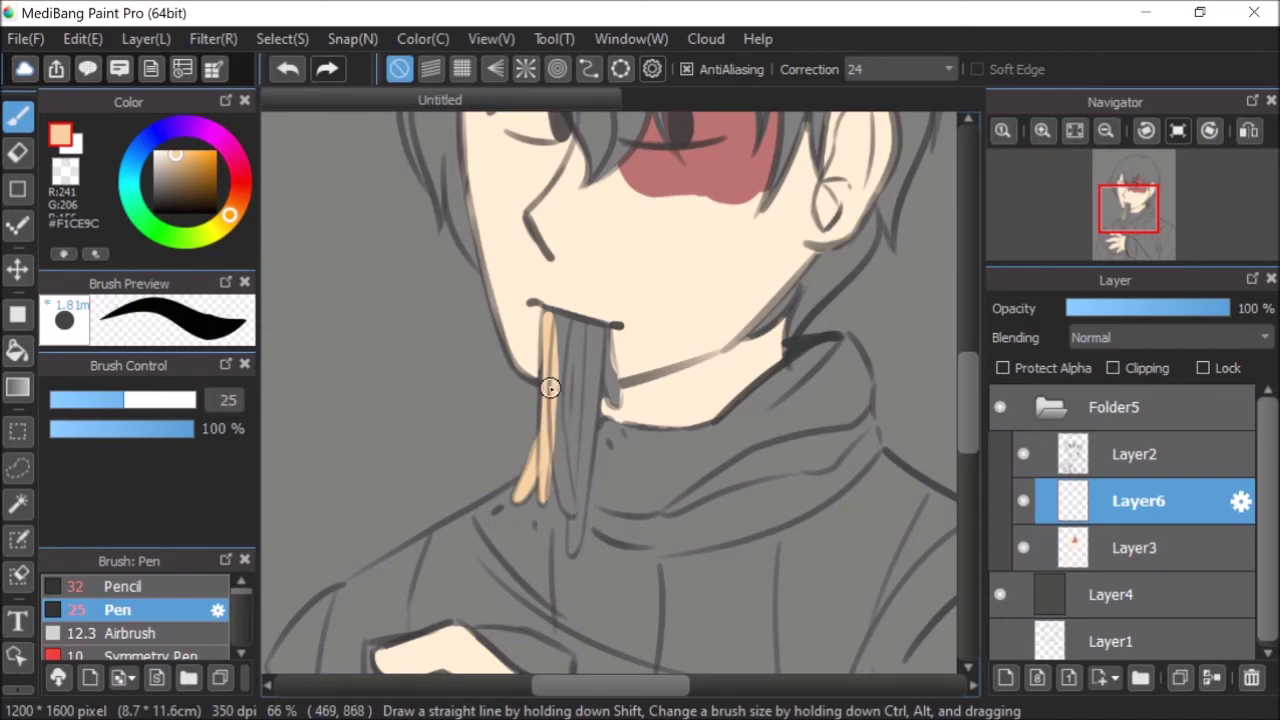
{"action": "left_click_drag", "start_coordinate": [548, 387], "coordinate": [560, 462]}
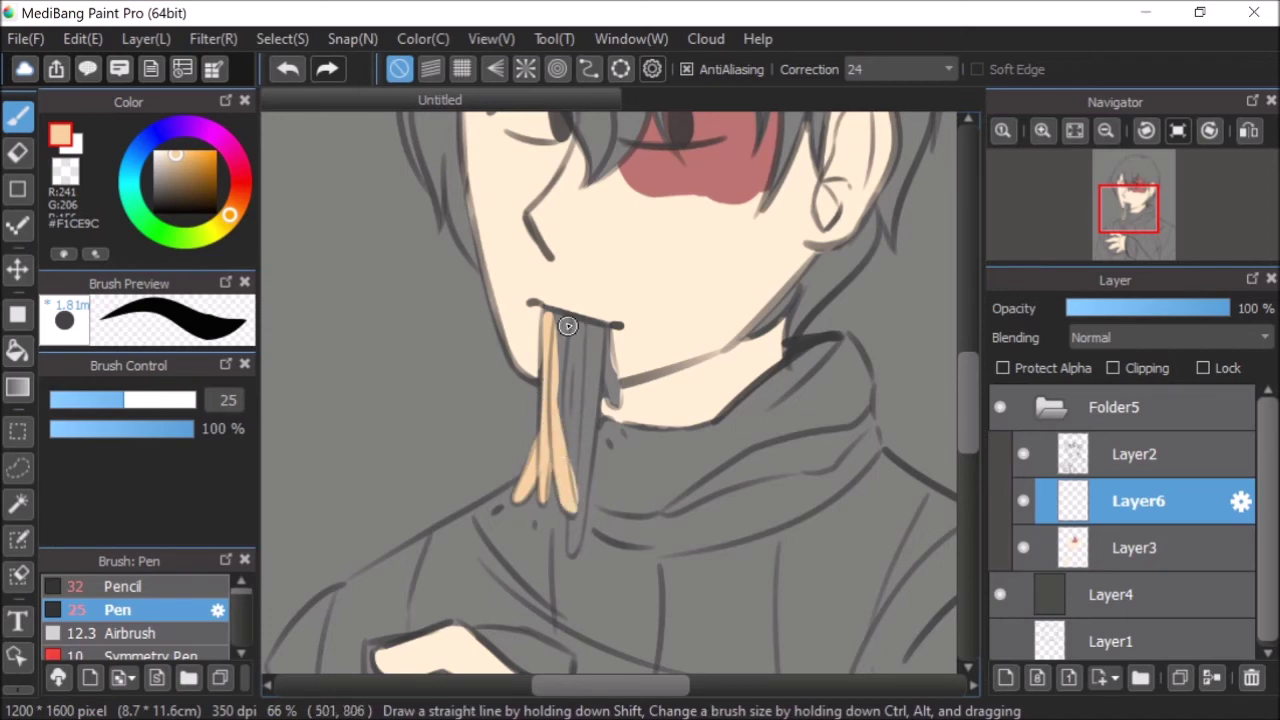
{"action": "mouse_move", "coordinate": [563, 320]}
{"action": "left_mouse_down"}
{"action": "mouse_move", "coordinate": [541, 325]}
{"action": "mouse_move", "coordinate": [607, 338]}
{"action": "mouse_move", "coordinate": [610, 400]}
{"action": "left_mouse_up"}
{"action": "left_click_drag", "start_coordinate": [603, 327], "coordinate": [570, 555]}
{"action": "mouse_move", "coordinate": [555, 335]}
{"action": "left_mouse_down"}
{"action": "mouse_move", "coordinate": [570, 455]}
{"action": "mouse_move", "coordinate": [565, 380]}
{"action": "mouse_move", "coordinate": [590, 440]}
{"action": "left_mouse_up"}
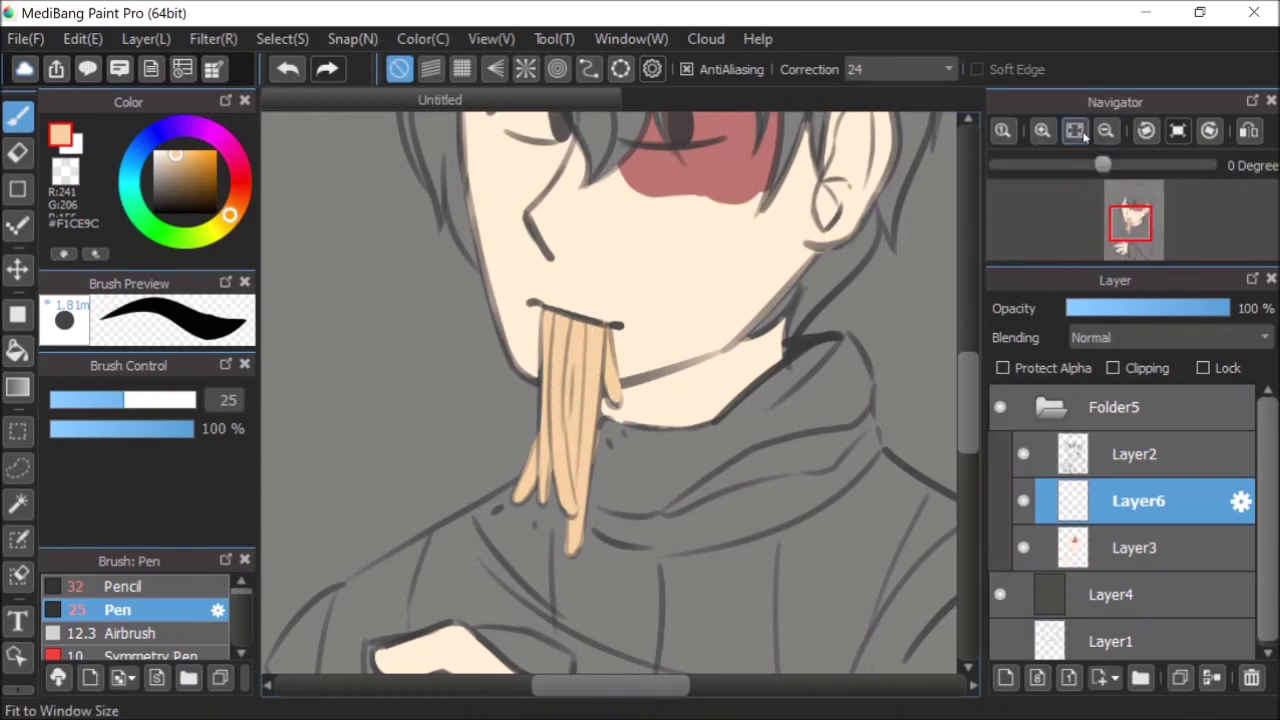
{"action": "left_click", "coordinate": [1074, 130]}
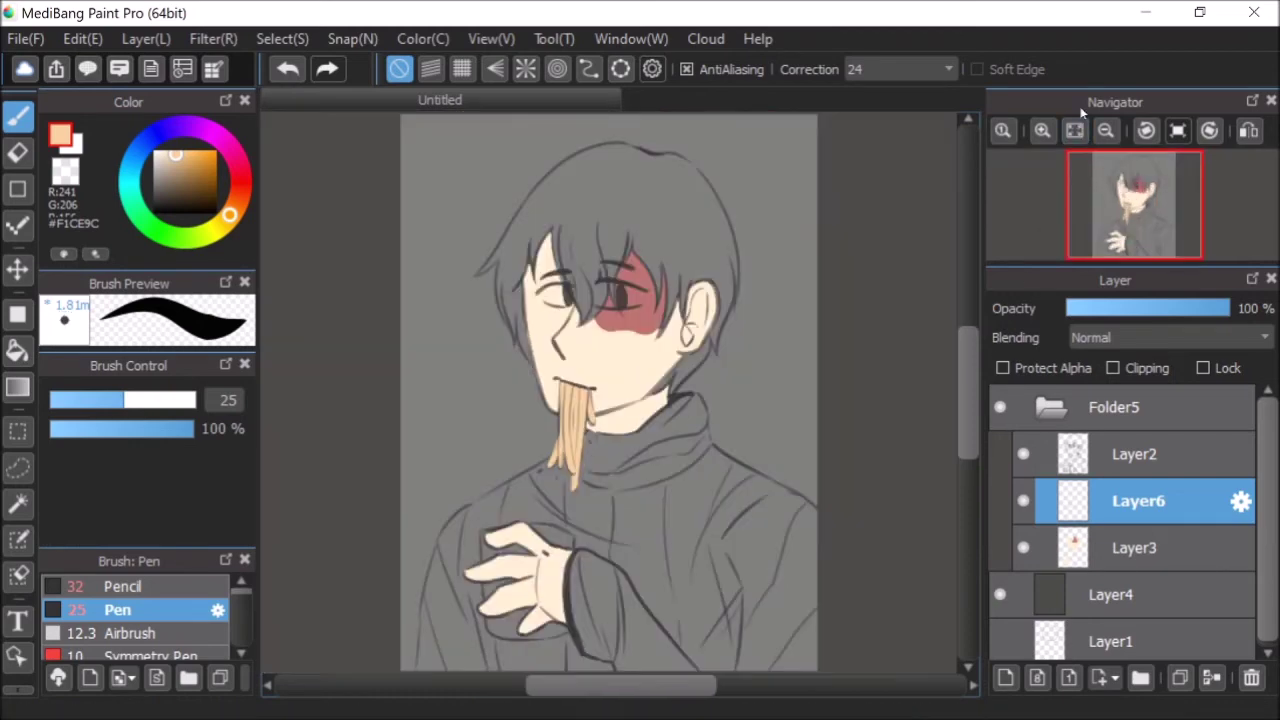
- Add a layer above the noodles and outline the turtleneck collar, far shoulder and adjoining canvas edge in dark grey #494746
{"action": "left_click", "coordinate": [1005, 678]}
{"action": "left_click_drag", "start_coordinate": [165, 193], "coordinate": [157, 200]}
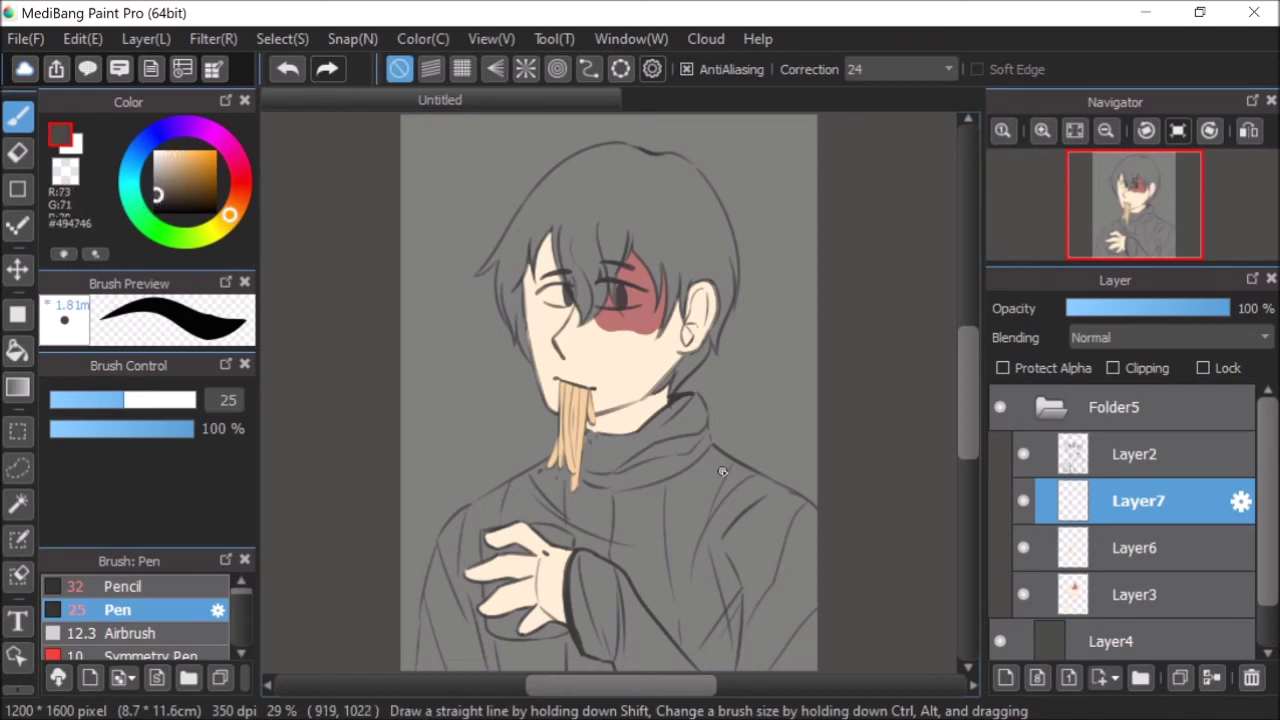
{"action": "scroll", "coordinate": [711, 479], "scroll_direction": "up", "scroll_amount": 3}
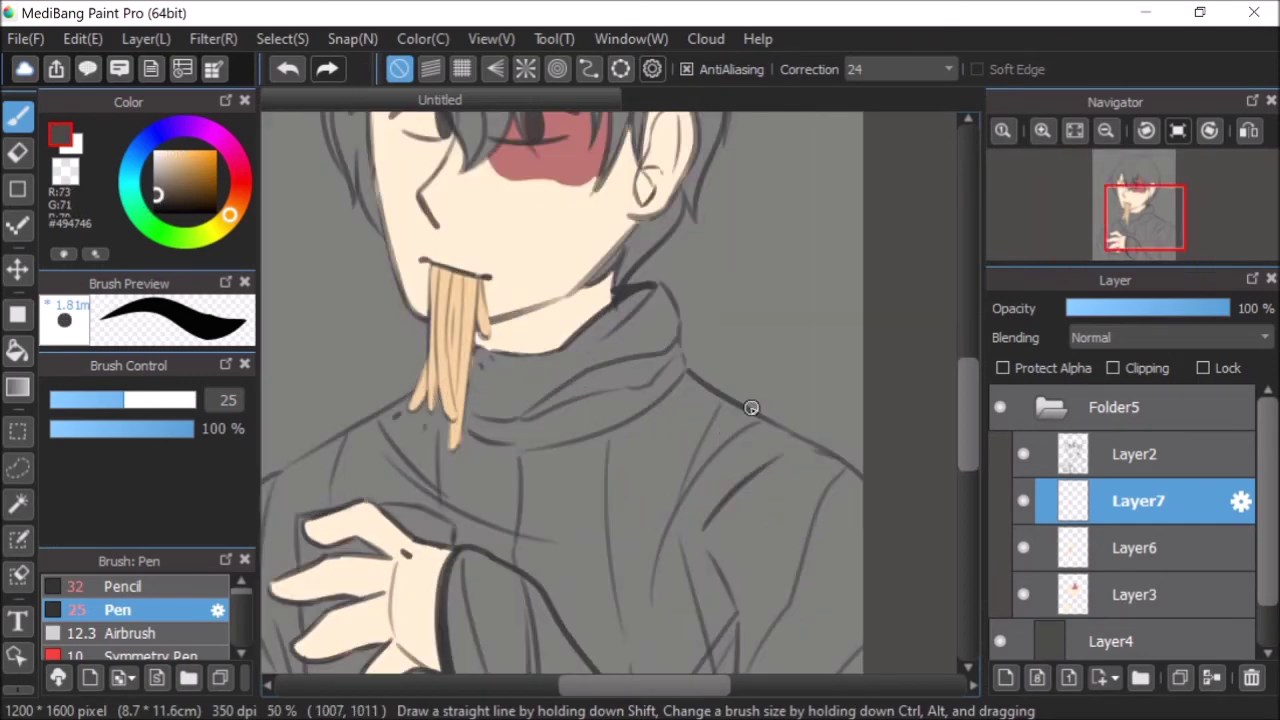
{"action": "mouse_move", "coordinate": [612, 308]}
{"action": "left_mouse_down"}
{"action": "mouse_move", "coordinate": [663, 303]}
{"action": "mouse_move", "coordinate": [685, 378]}
{"action": "mouse_move", "coordinate": [866, 494]}
{"action": "left_mouse_up"}
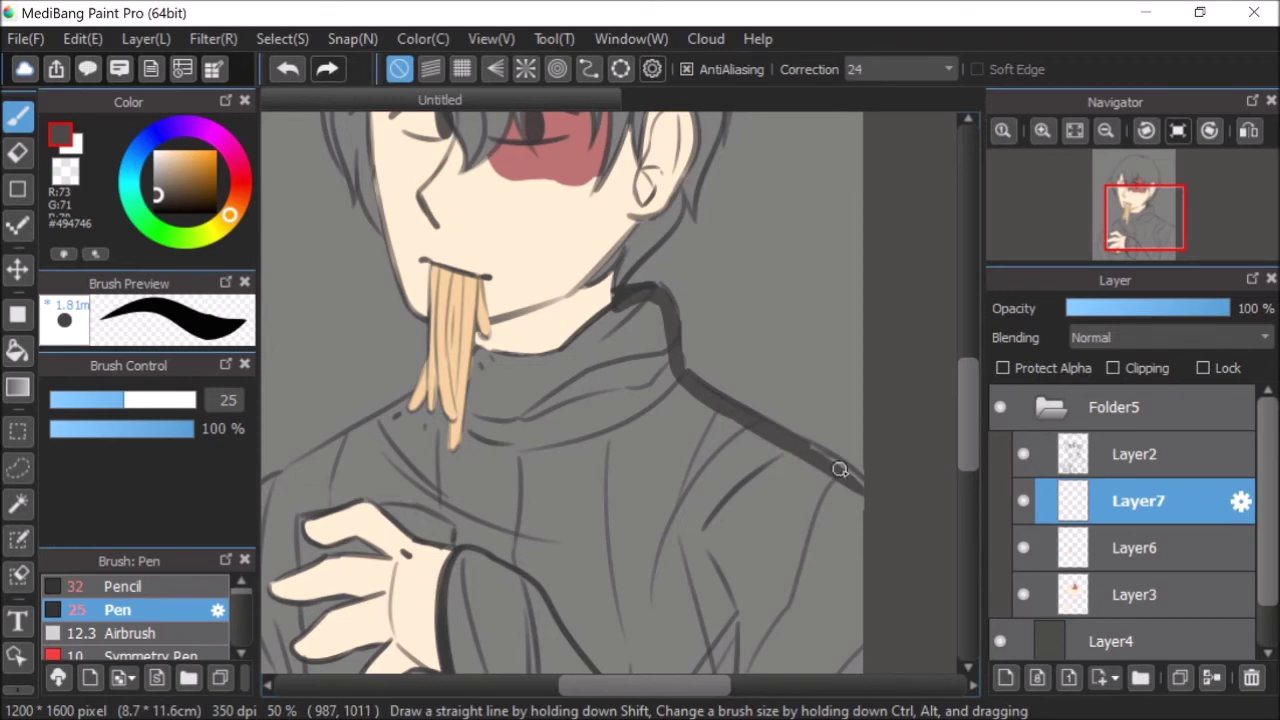
{"action": "scroll", "coordinate": [973, 403], "scroll_direction": "down", "scroll_amount": 3}
{"action": "left_click_drag", "start_coordinate": [861, 371], "coordinate": [852, 640]}
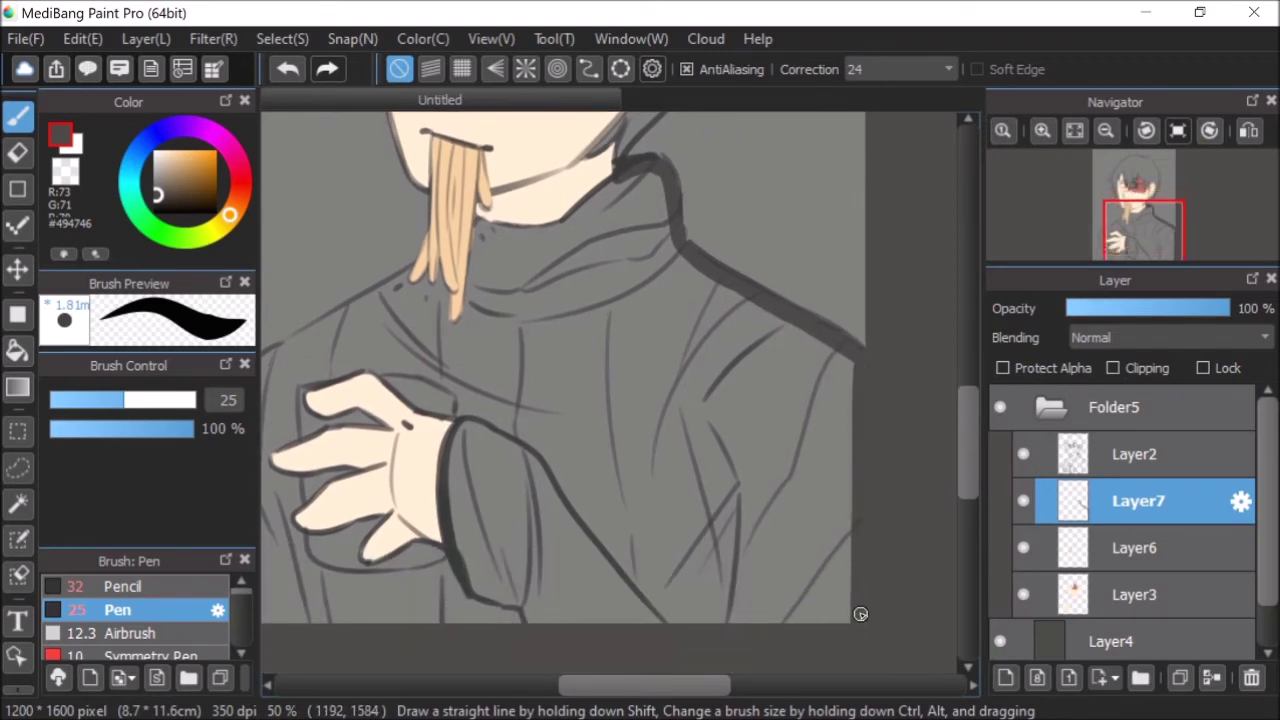
- Paint a dark grey #494746 border along the canvas's lower edge to close off the sweater area, using a rotated view
{"action": "left_click", "coordinate": [1209, 130]}
{"action": "left_click", "coordinate": [1209, 130]}
{"action": "left_click", "coordinate": [1209, 130]}
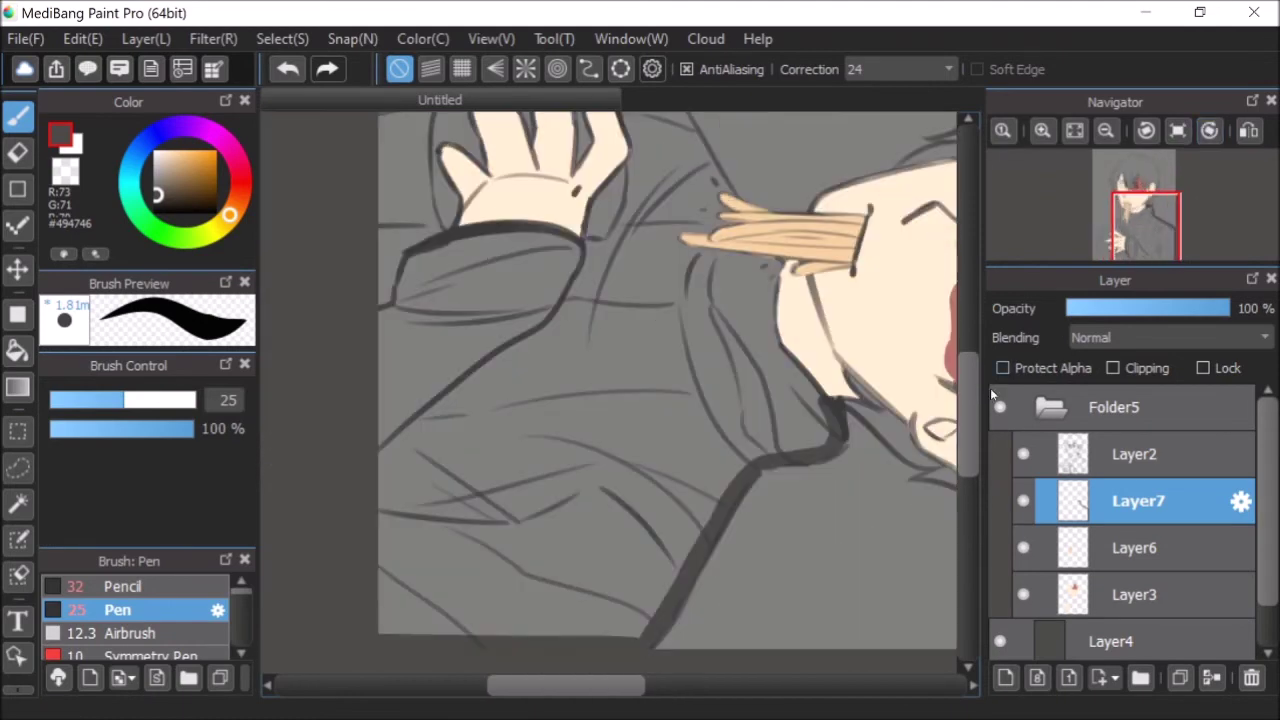
{"action": "left_click_drag", "start_coordinate": [965, 431], "coordinate": [966, 385]}
{"action": "left_click_drag", "start_coordinate": [382, 180], "coordinate": [378, 437]}
{"action": "left_click_drag", "start_coordinate": [381, 186], "coordinate": [391, 500]}
{"action": "left_click_drag", "start_coordinate": [961, 393], "coordinate": [961, 417]}
{"action": "left_click_drag", "start_coordinate": [383, 308], "coordinate": [383, 506]}
{"action": "left_click_drag", "start_coordinate": [385, 390], "coordinate": [384, 572]}
{"action": "left_click_drag", "start_coordinate": [965, 430], "coordinate": [965, 462]}
{"action": "left_click_drag", "start_coordinate": [383, 393], "coordinate": [385, 615]}
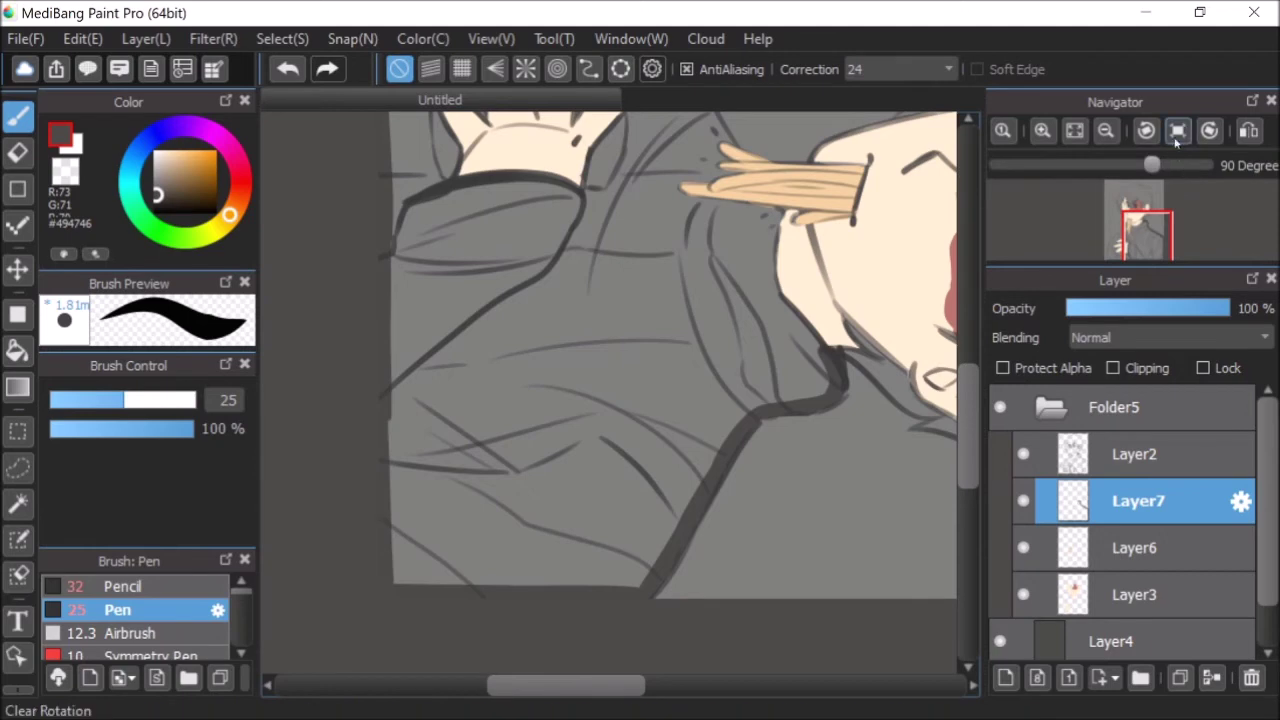
{"action": "left_click", "coordinate": [1178, 131]}
- Trace the shoulder line beside the noodles in dark grey #494746 with the view mirrored
{"action": "left_click_drag", "start_coordinate": [650, 685], "coordinate": [582, 685]}
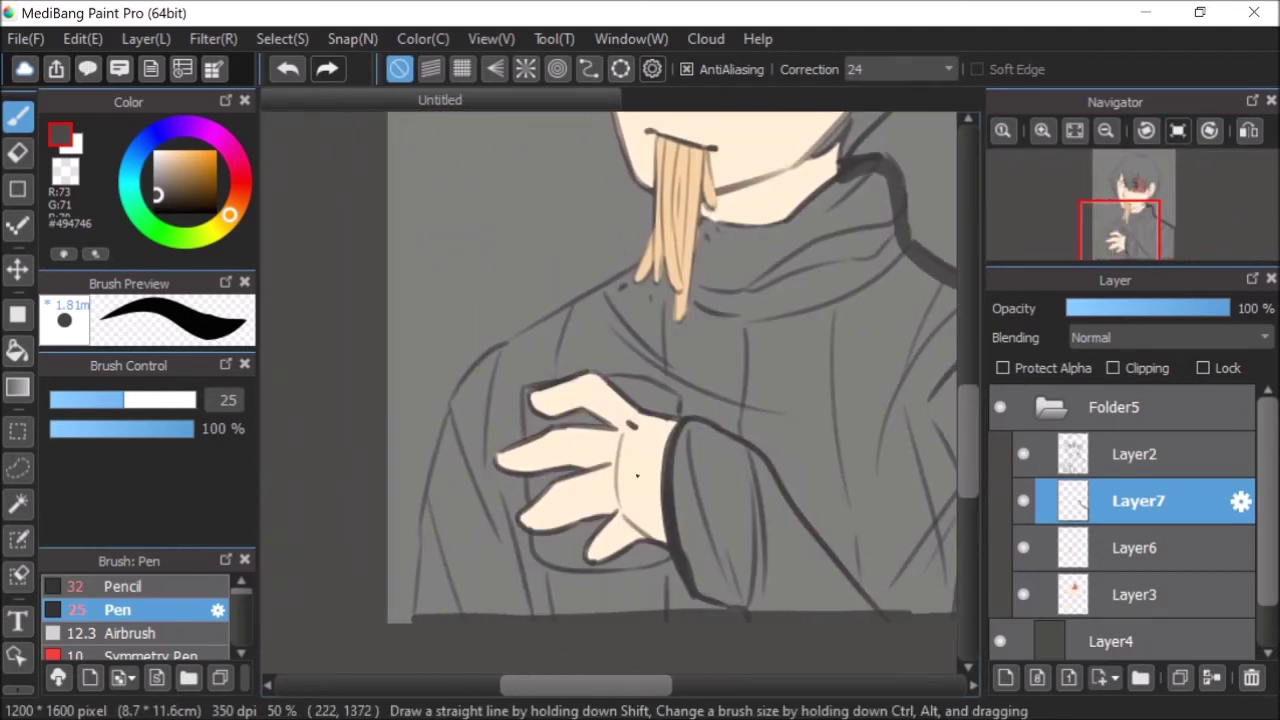
{"action": "left_click", "coordinate": [1249, 131]}
{"action": "left_click_drag", "start_coordinate": [576, 262], "coordinate": [664, 320]}
{"action": "left_click_drag", "start_coordinate": [606, 284], "coordinate": [706, 340]}
- Move Layer7 below Layer3 and trace the outer sleeve in dark grey down to the canvas's lower edge
{"action": "mouse_move", "coordinate": [1057, 486]}
{"action": "left_mouse_down"}
{"action": "mouse_move", "coordinate": [1092, 585]}
{"action": "mouse_move", "coordinate": [1094, 531]}
{"action": "left_mouse_up"}
{"action": "left_click", "coordinate": [1097, 585]}
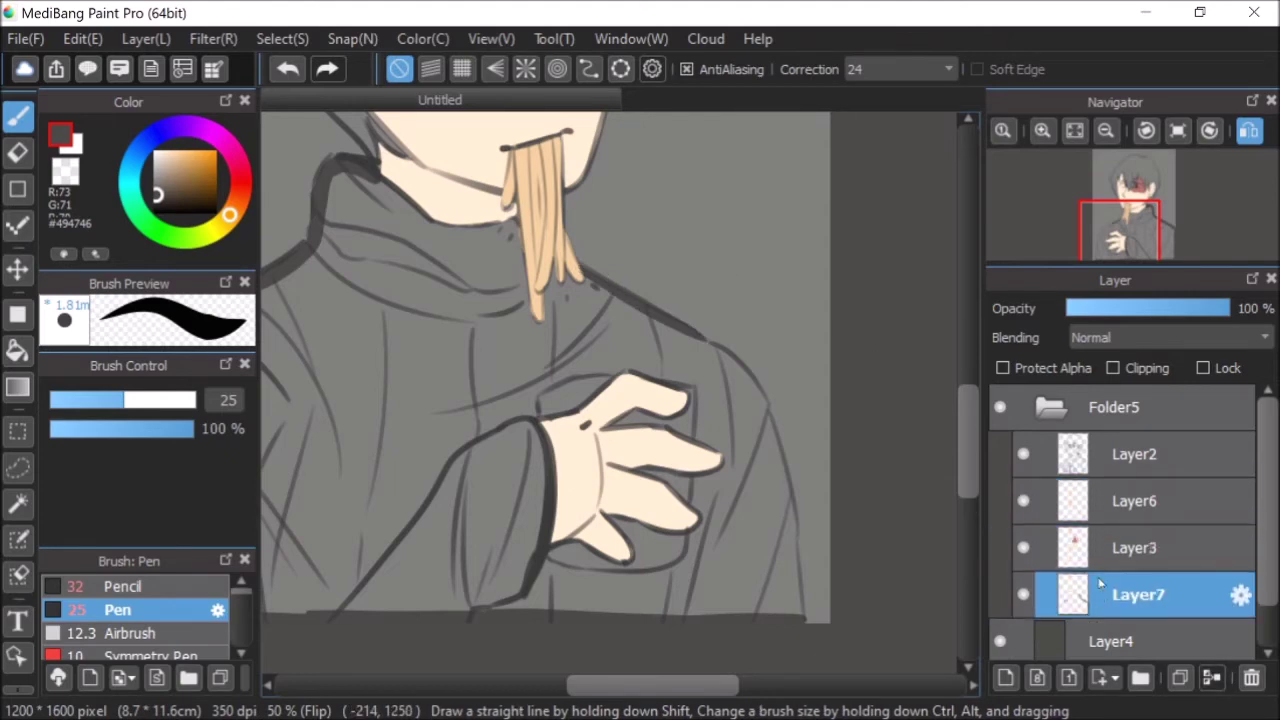
{"action": "mouse_move", "coordinate": [654, 318]}
{"action": "left_mouse_down"}
{"action": "mouse_move", "coordinate": [714, 351]}
{"action": "mouse_move", "coordinate": [736, 393]}
{"action": "mouse_move", "coordinate": [731, 356]}
{"action": "mouse_move", "coordinate": [751, 428]}
{"action": "left_mouse_up"}
{"action": "mouse_move", "coordinate": [748, 381]}
{"action": "left_mouse_down"}
{"action": "mouse_move", "coordinate": [769, 421]}
{"action": "mouse_move", "coordinate": [772, 474]}
{"action": "left_mouse_up"}
{"action": "left_click_drag", "start_coordinate": [766, 421], "coordinate": [794, 614]}
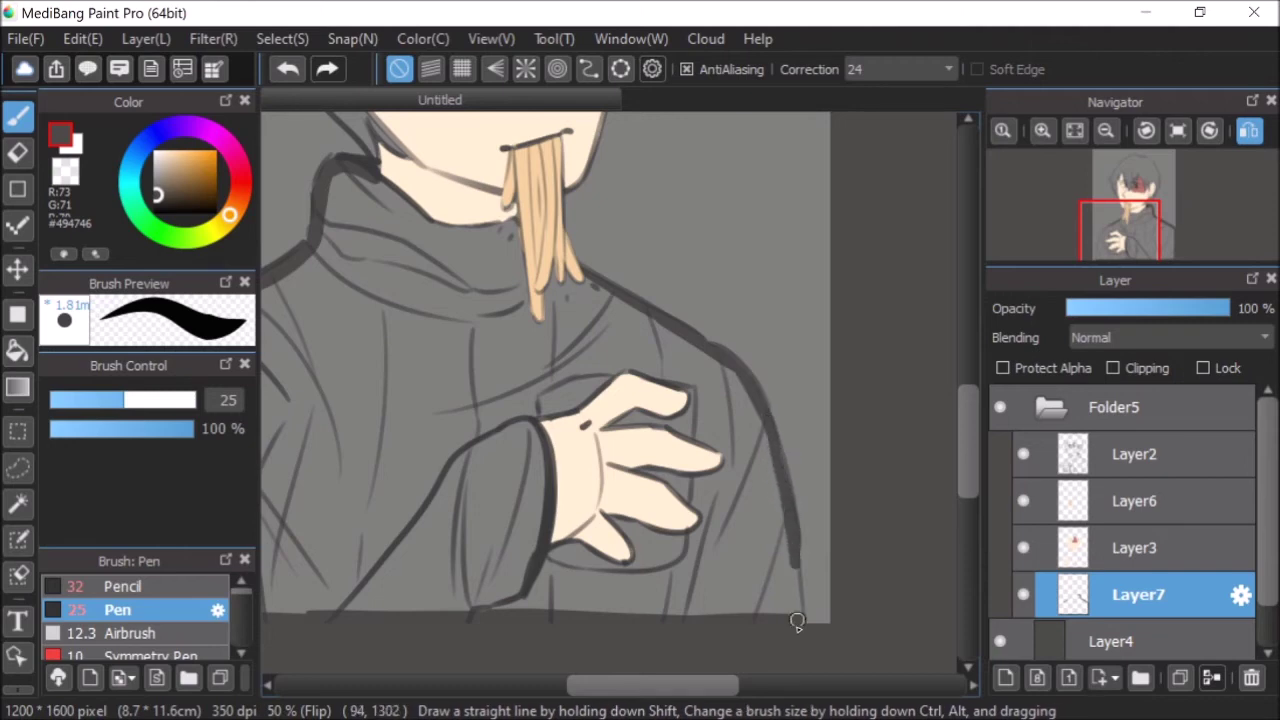
- Trace the sweater's edge around the noodles and along the collar's neckline in dark grey to close the outline
{"action": "left_click_drag", "start_coordinate": [964, 443], "coordinate": [965, 428]}
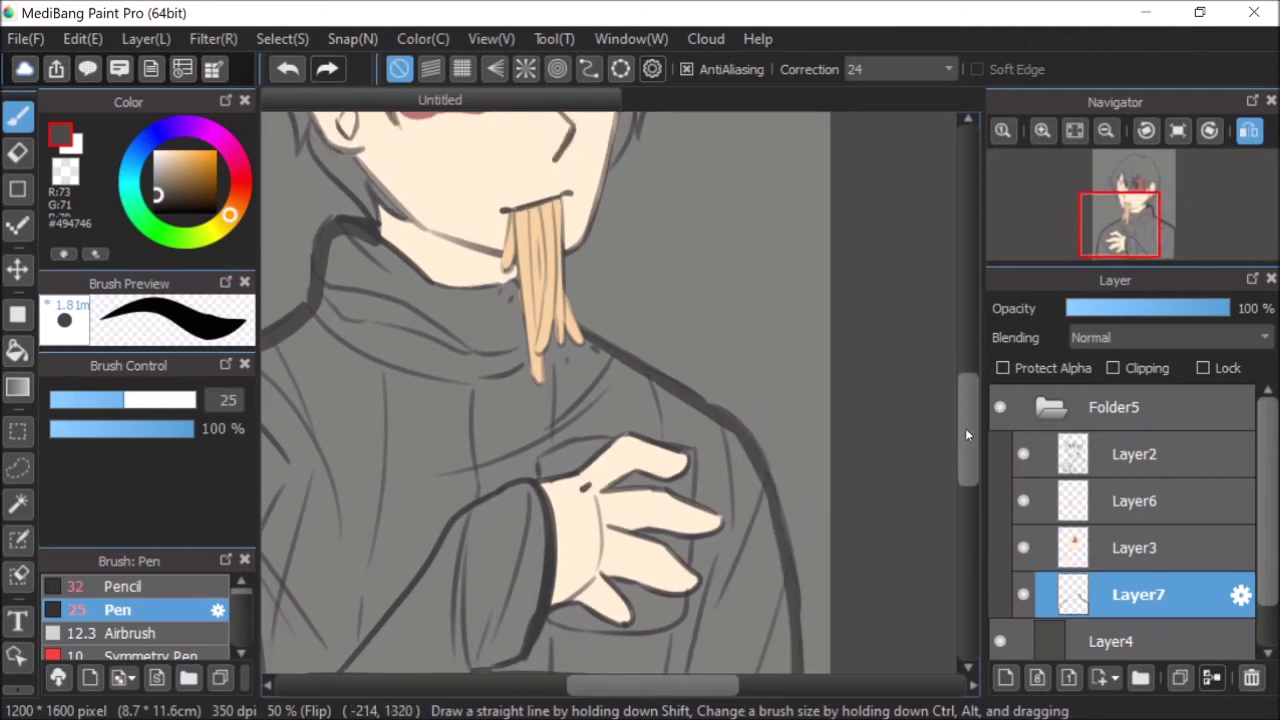
{"action": "left_click_drag", "start_coordinate": [513, 284], "coordinate": [531, 374]}
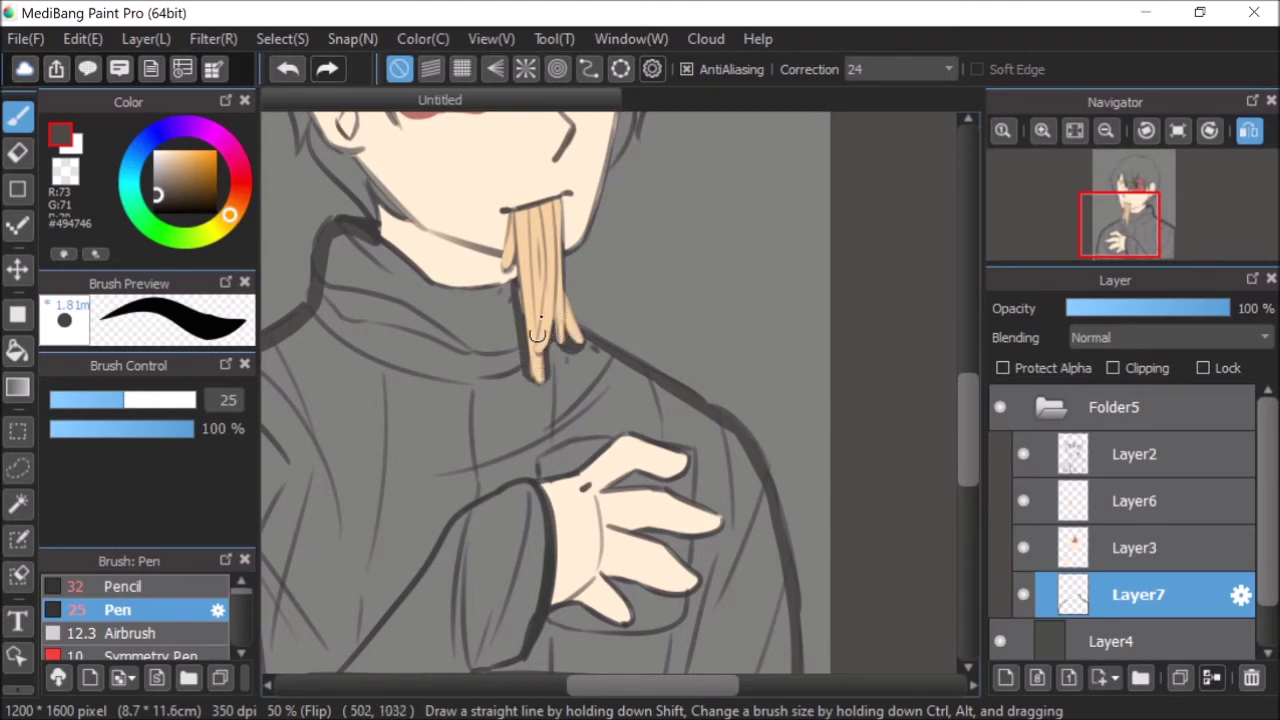
{"action": "mouse_move", "coordinate": [379, 242]}
{"action": "left_mouse_down"}
{"action": "mouse_move", "coordinate": [440, 293]}
{"action": "mouse_move", "coordinate": [417, 274]}
{"action": "mouse_move", "coordinate": [510, 286]}
{"action": "left_mouse_up"}
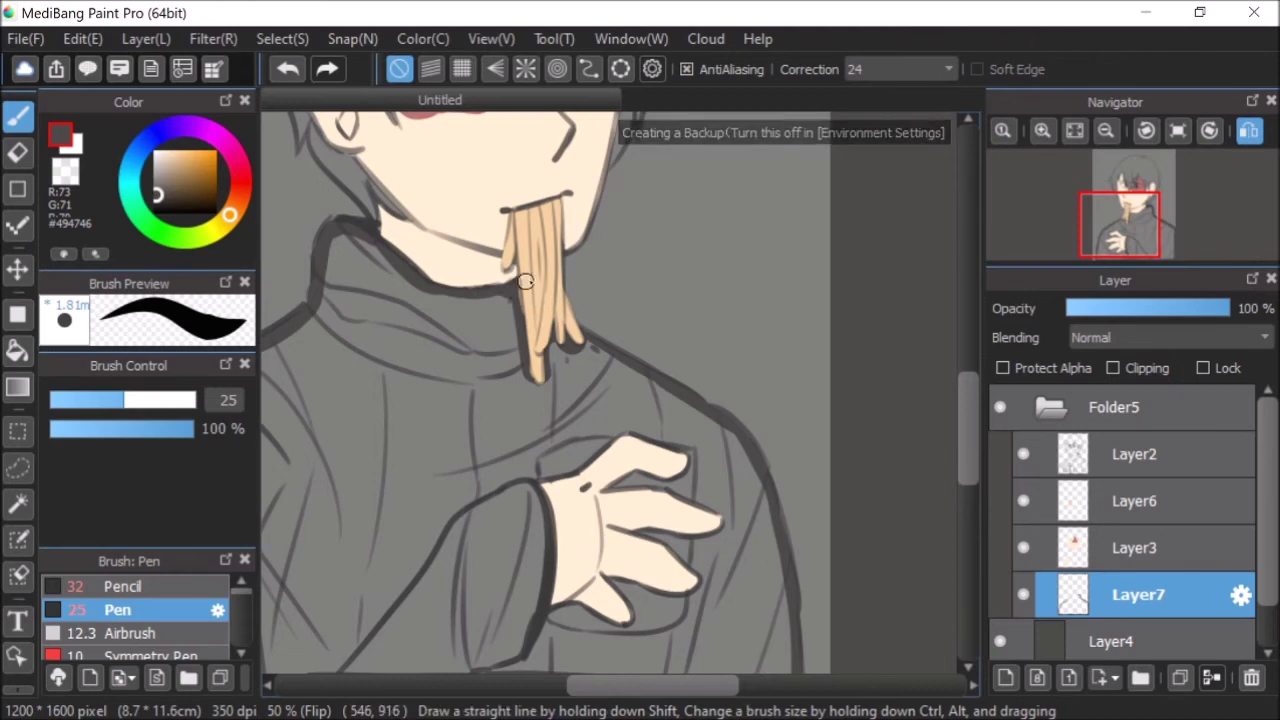
{"action": "left_click", "coordinate": [1249, 130]}
{"action": "left_click", "coordinate": [1074, 130]}
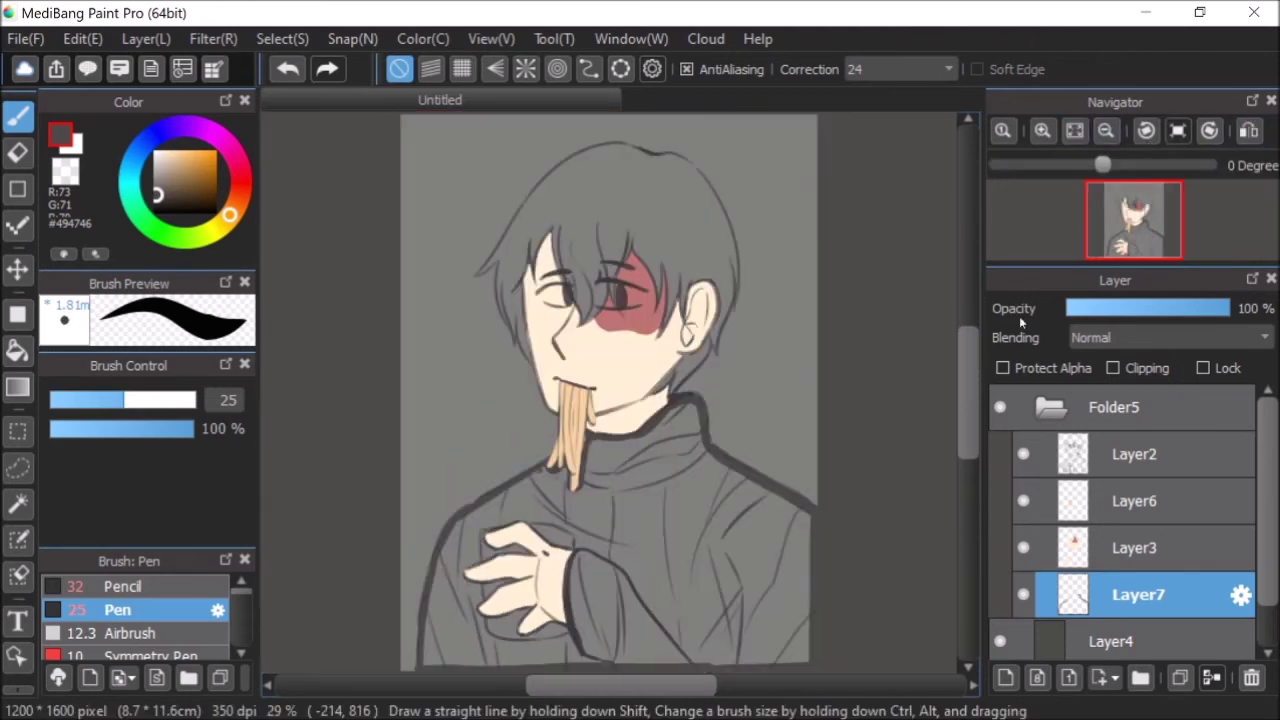
- Hide Layer2 and Layer3, bucket-fill the outlined sweater on Layer7 with #494746, and show both layers again
{"action": "left_click", "coordinate": [1023, 454]}
{"action": "left_click", "coordinate": [19, 349]}
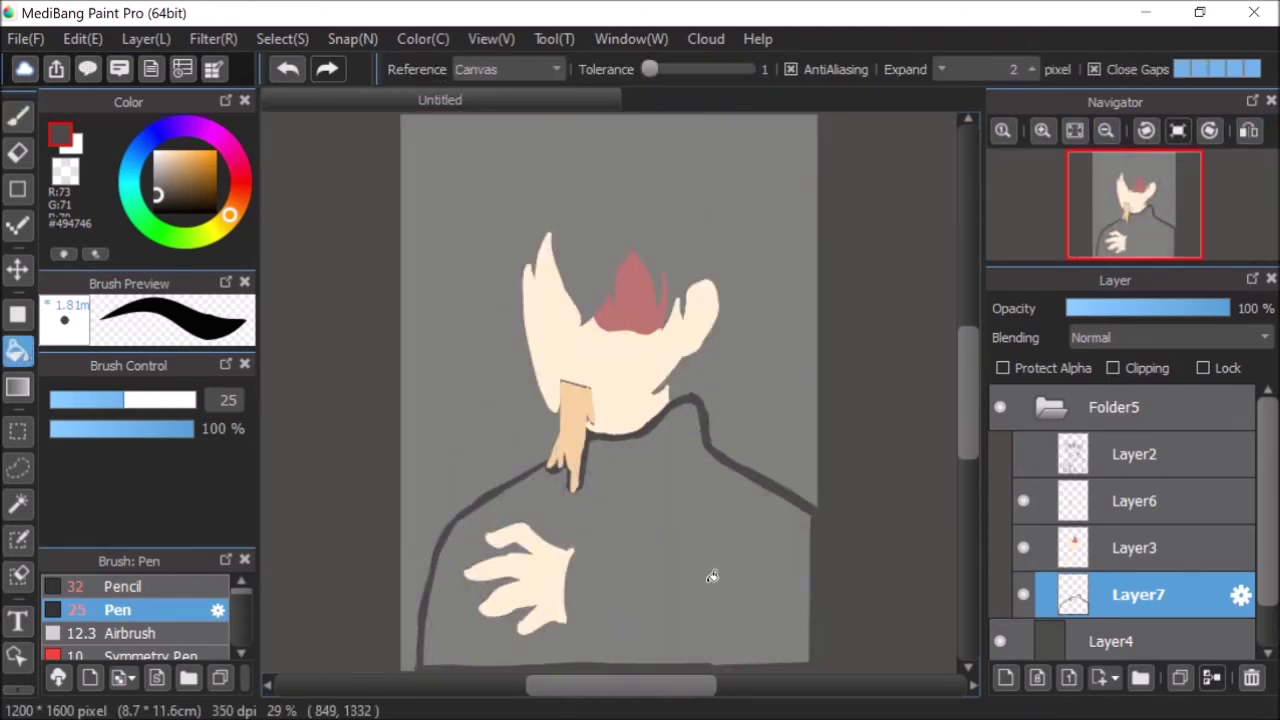
{"action": "left_click", "coordinate": [1023, 547]}
{"action": "left_click", "coordinate": [763, 570]}
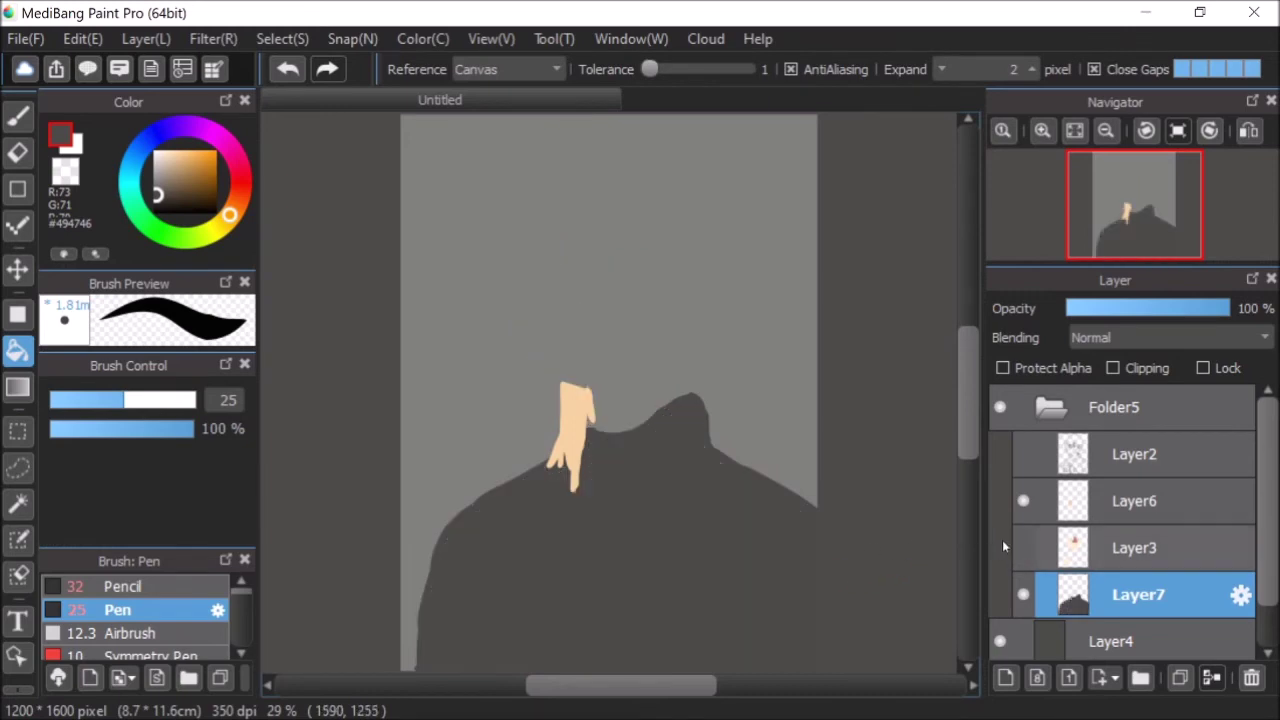
{"action": "left_click", "coordinate": [1023, 547]}
{"action": "left_click", "coordinate": [1023, 454]}
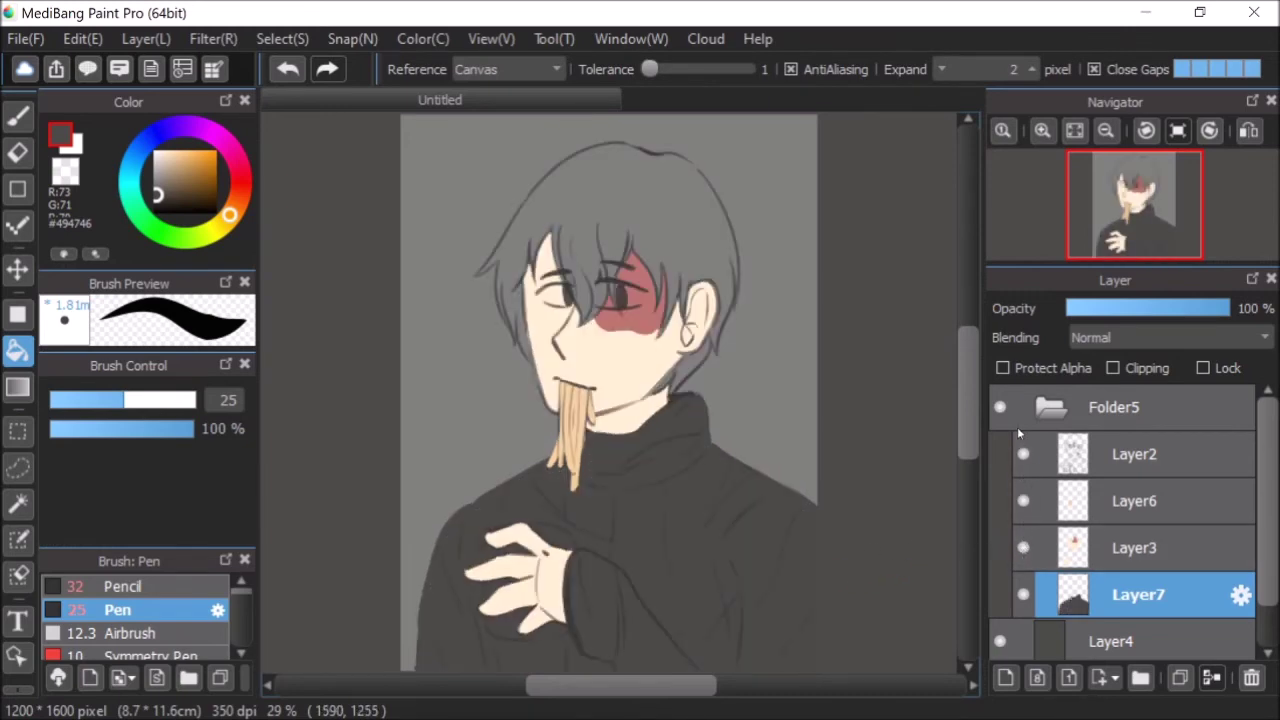
{"action": "scroll", "coordinate": [583, 420], "scroll_direction": "down", "scroll_amount": 3}
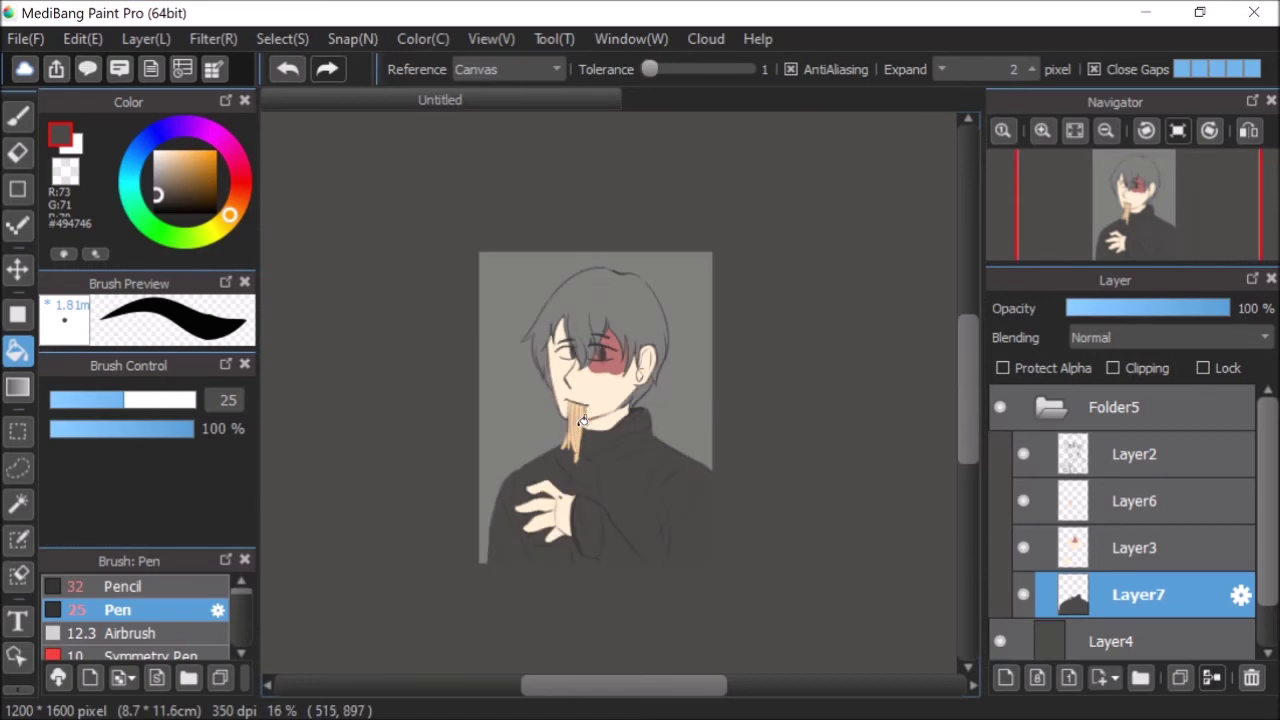
{"action": "scroll", "coordinate": [583, 420], "scroll_direction": "up", "scroll_amount": 2}
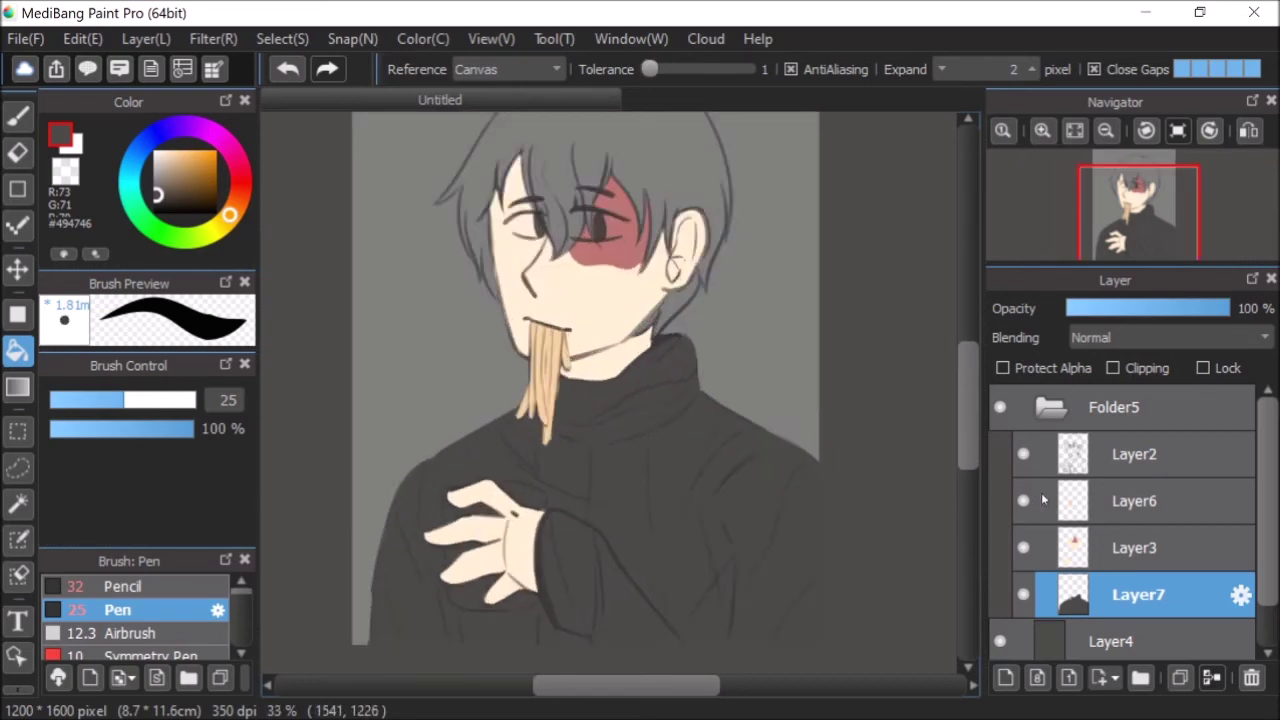
- Adjust Layer3 with the Hue filter to make the scar around the eye a more vivid red
{"action": "left_click", "coordinate": [1027, 592]}
{"action": "left_click", "coordinate": [1027, 592]}
{"action": "left_click", "coordinate": [1024, 551]}
{"action": "left_click", "coordinate": [1024, 551]}
{"action": "left_click", "coordinate": [1129, 556]}
{"action": "left_click", "coordinate": [282, 38]}
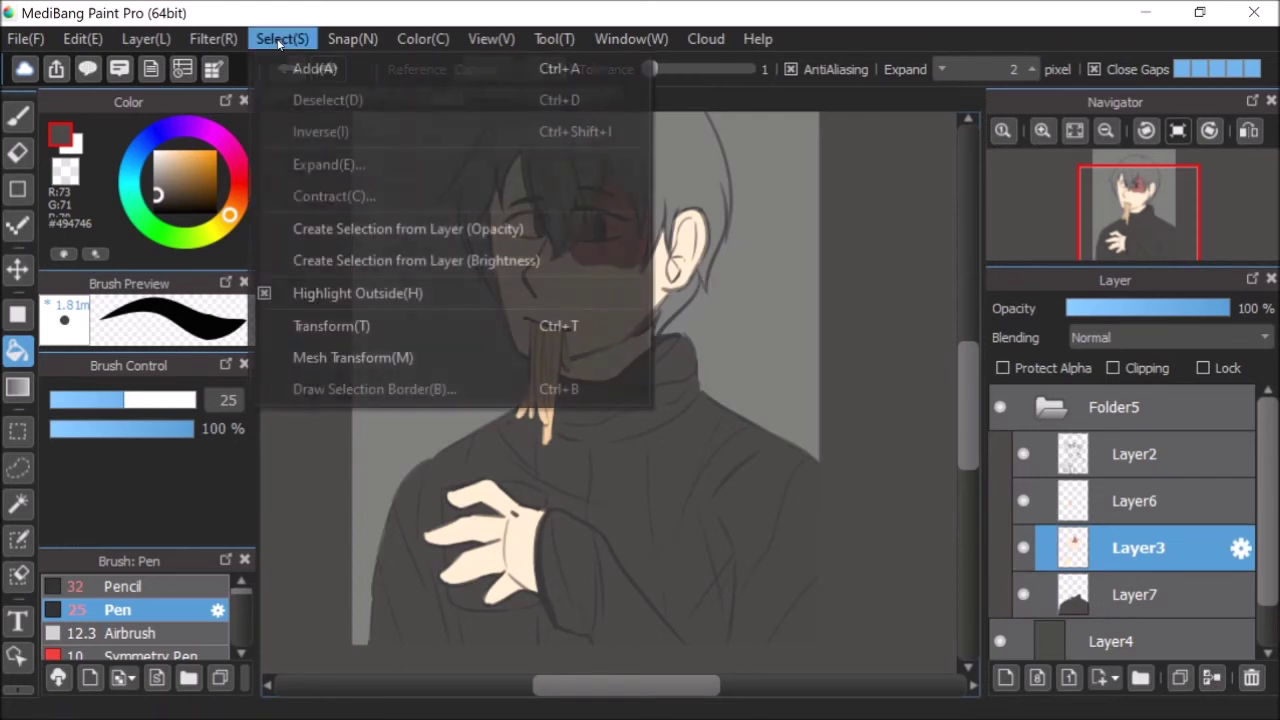
{"action": "mouse_move", "coordinate": [236, 44]}
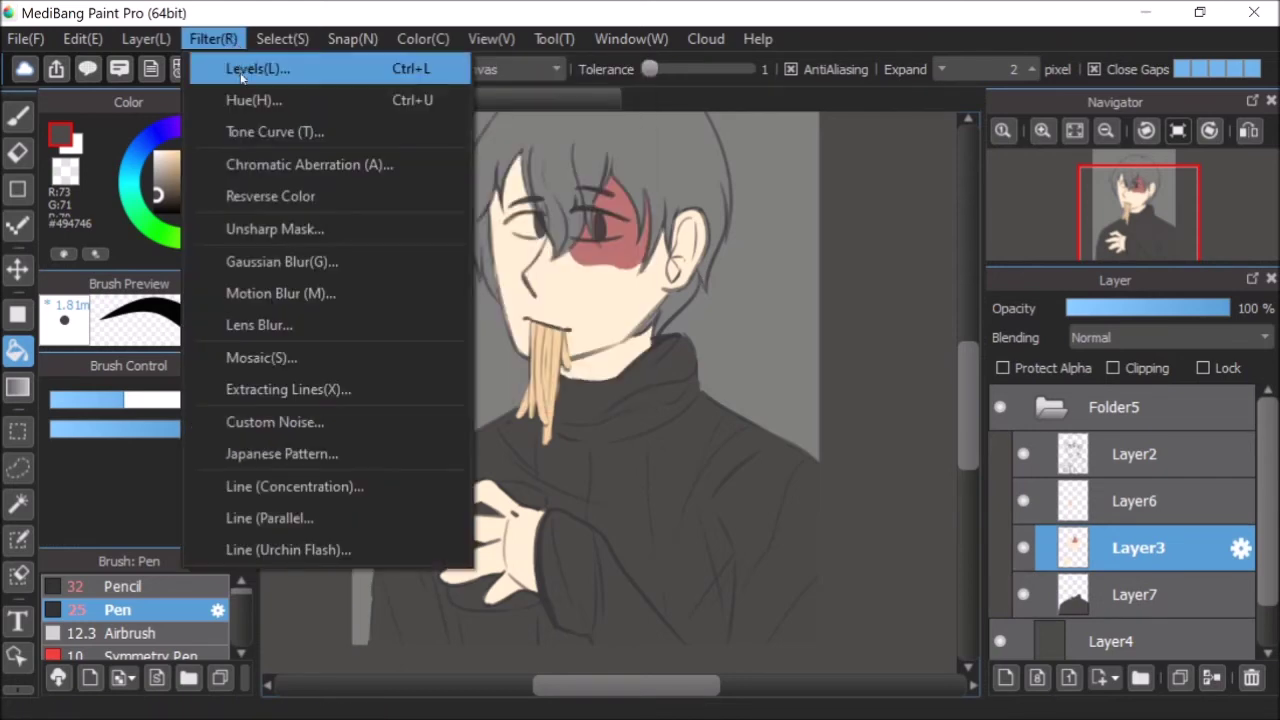
{"action": "left_click", "coordinate": [254, 100]}
{"action": "left_click_drag", "start_coordinate": [654, 404], "coordinate": [707, 404]}
{"action": "left_click_drag", "start_coordinate": [690, 284], "coordinate": [592, 406]}
{"action": "left_click", "coordinate": [706, 575]}
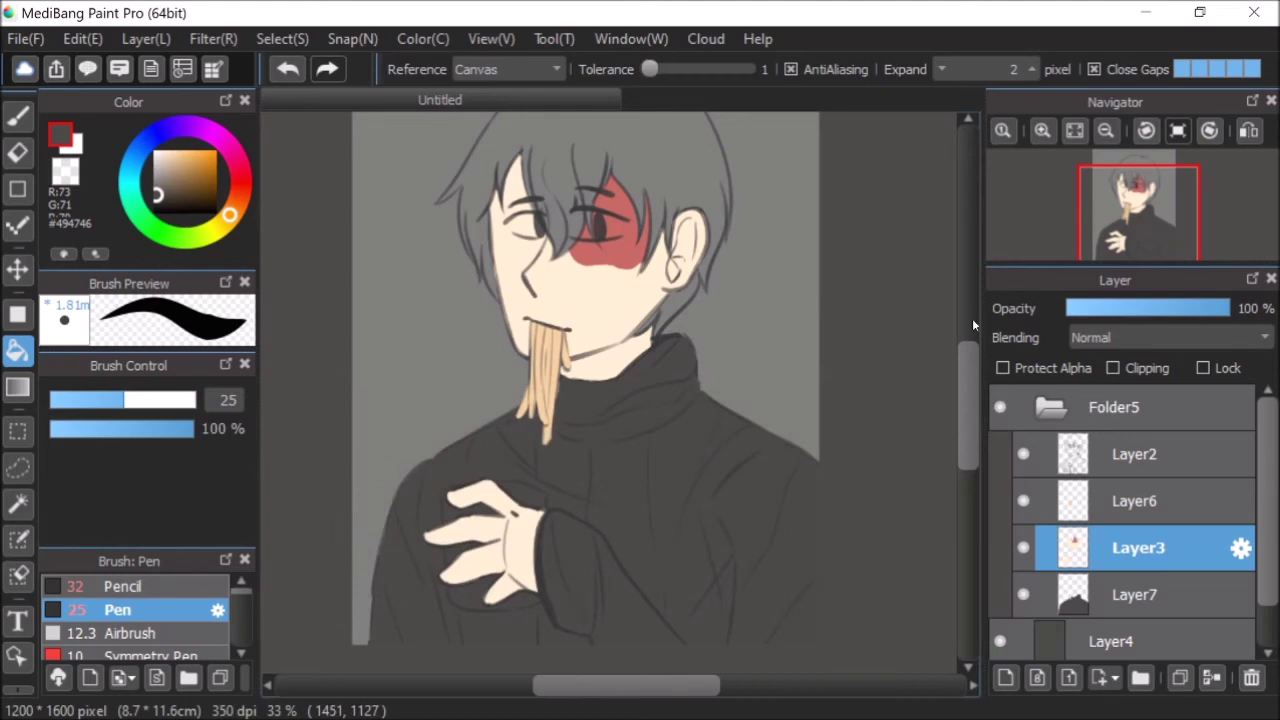
{"action": "left_click", "coordinate": [1248, 130]}
{"action": "left_click", "coordinate": [1248, 130]}
- Add a new layer directly above the sweater layer, Layer7, for painting near the hand
{"action": "left_click", "coordinate": [1077, 600]}
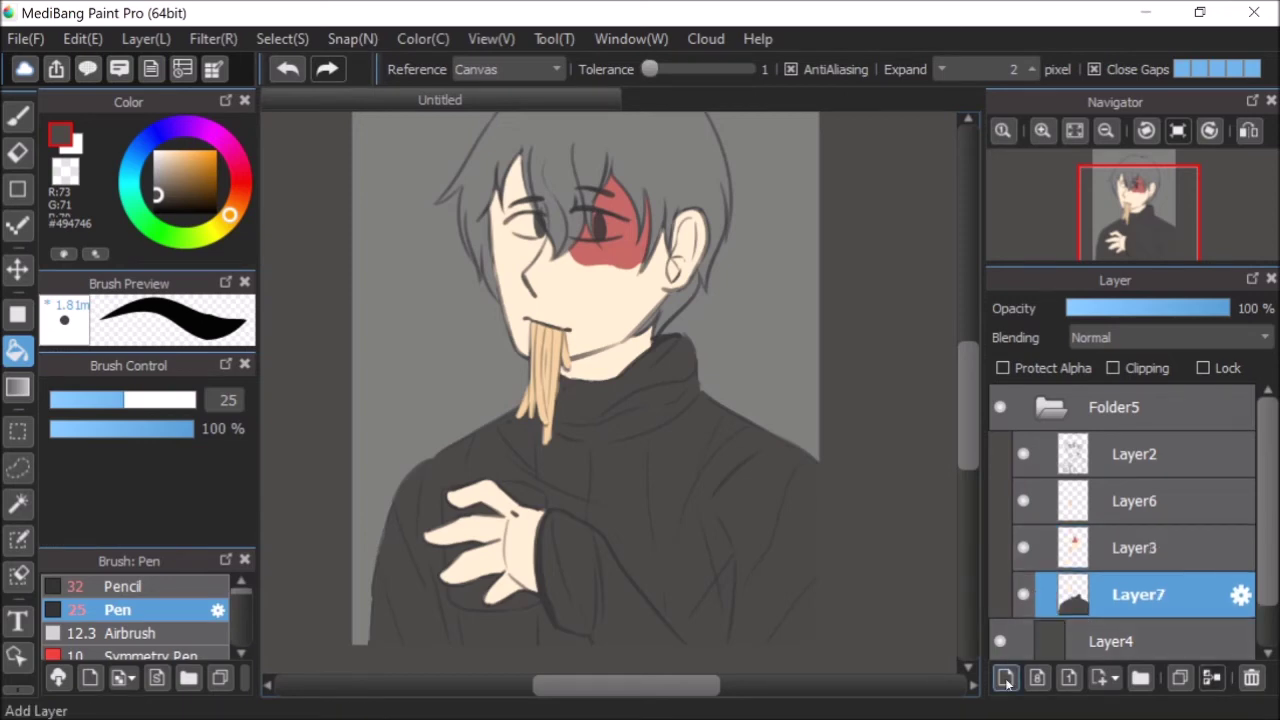
{"action": "left_click", "coordinate": [1005, 678]}
{"action": "scroll", "coordinate": [470, 589], "scroll_direction": "up", "scroll_amount": 1}
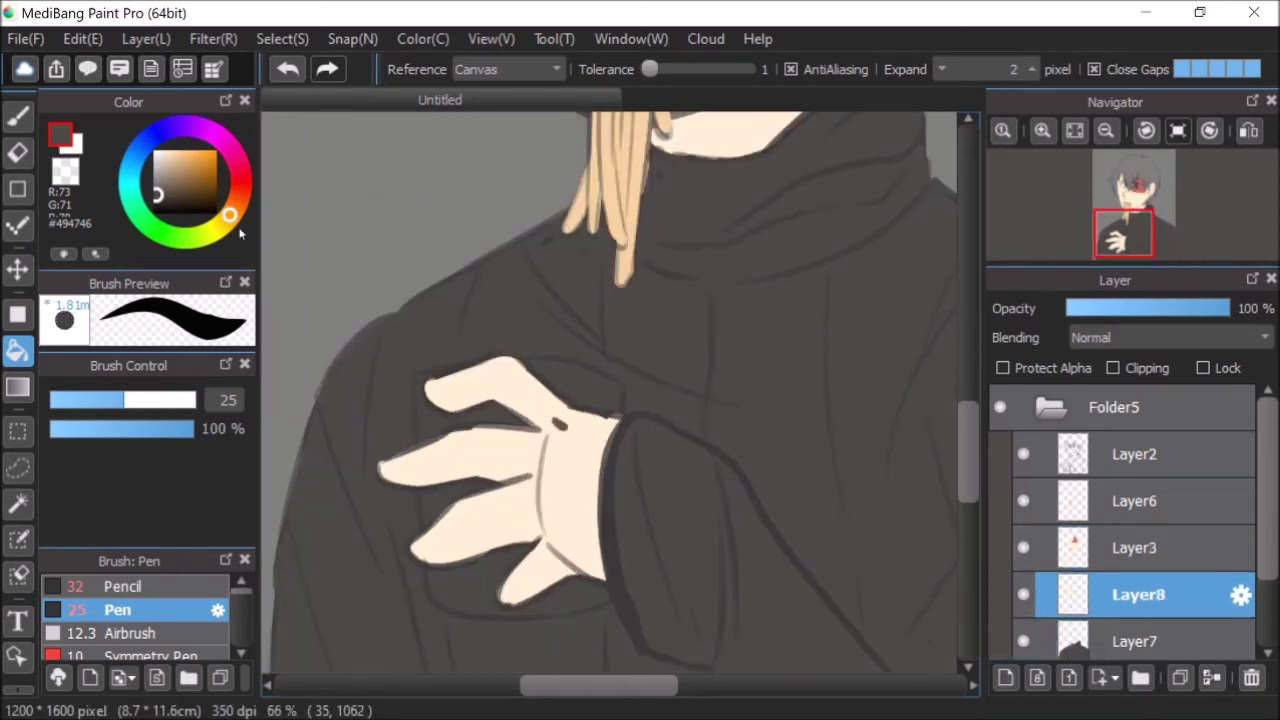
- Paint the rounded object behind the hand on Layer8 in dark brown #493820, outlining it and filling the gaps between the fingers
{"action": "mouse_move", "coordinate": [183, 185]}
{"action": "left_mouse_down"}
{"action": "mouse_move", "coordinate": [170, 196]}
{"action": "mouse_move", "coordinate": [188, 194]}
{"action": "left_mouse_up"}
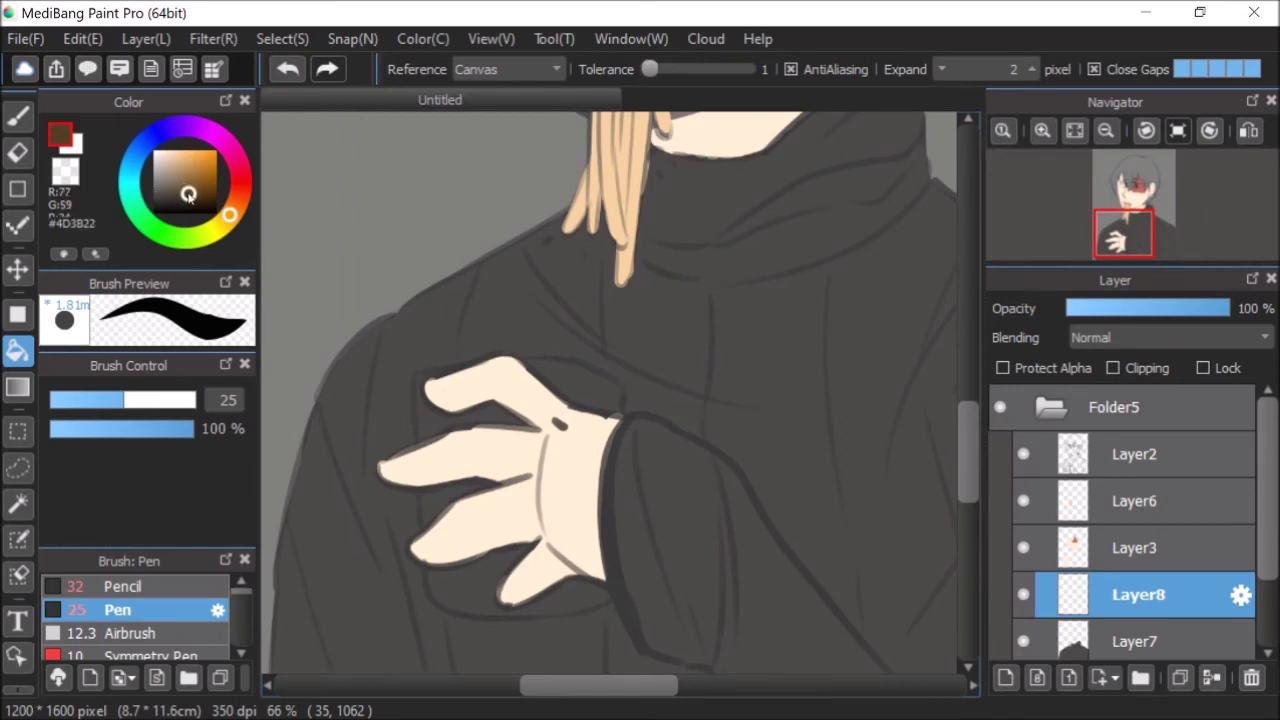
{"action": "left_click", "coordinate": [12, 120]}
{"action": "left_click_drag", "start_coordinate": [419, 378], "coordinate": [426, 438]}
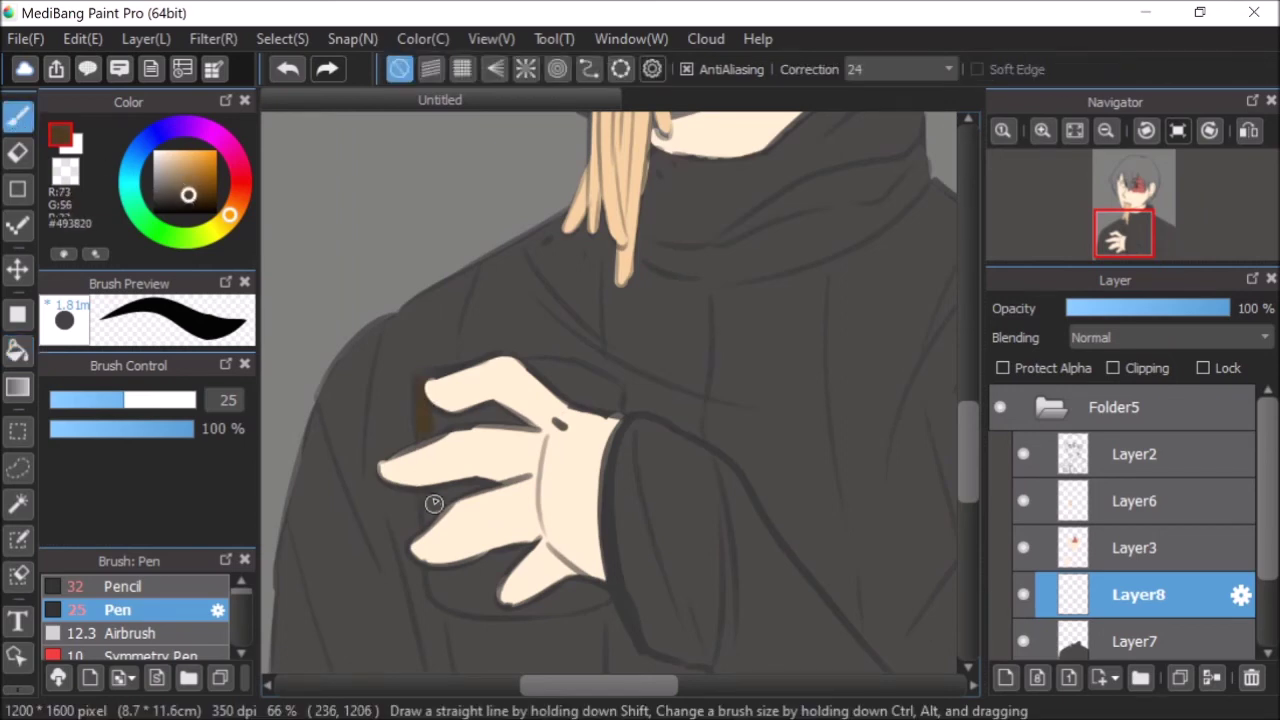
{"action": "mouse_move", "coordinate": [425, 383]}
{"action": "left_mouse_down"}
{"action": "mouse_move", "coordinate": [433, 571]}
{"action": "mouse_move", "coordinate": [432, 482]}
{"action": "mouse_move", "coordinate": [446, 598]}
{"action": "mouse_move", "coordinate": [468, 605]}
{"action": "mouse_move", "coordinate": [438, 564]}
{"action": "mouse_move", "coordinate": [447, 601]}
{"action": "mouse_move", "coordinate": [546, 630]}
{"action": "mouse_move", "coordinate": [458, 601]}
{"action": "mouse_move", "coordinate": [638, 607]}
{"action": "left_mouse_up"}
{"action": "left_click", "coordinate": [286, 70]}
{"action": "left_click_drag", "start_coordinate": [521, 604], "coordinate": [591, 597]}
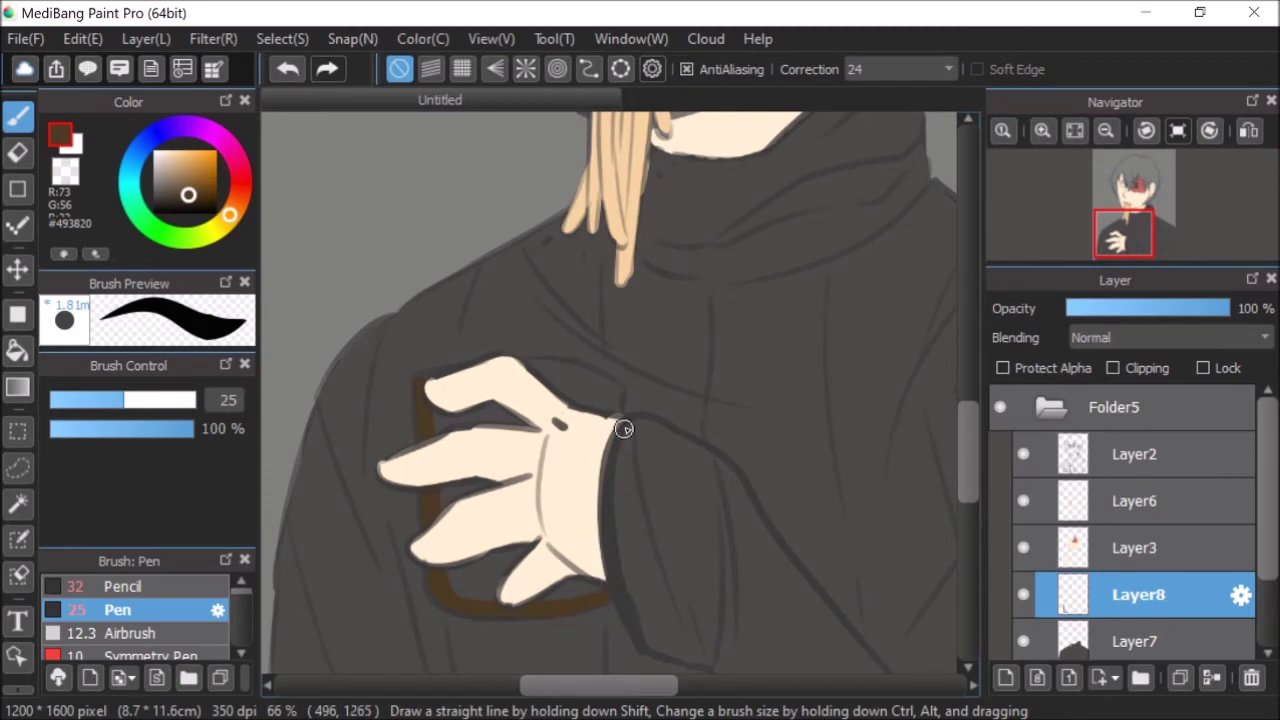
{"action": "left_click_drag", "start_coordinate": [530, 357], "coordinate": [616, 391]}
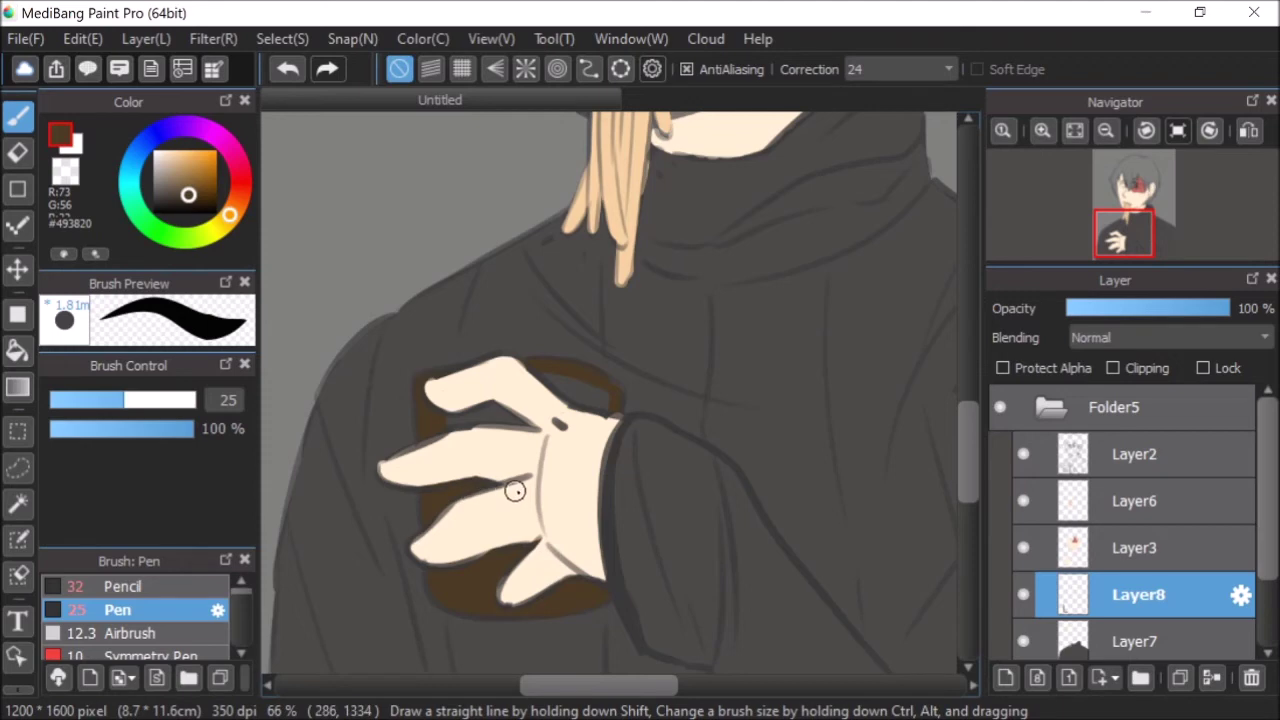
{"action": "mouse_move", "coordinate": [576, 352]}
{"action": "left_mouse_down"}
{"action": "mouse_move", "coordinate": [531, 374]}
{"action": "mouse_move", "coordinate": [592, 401]}
{"action": "left_mouse_up"}
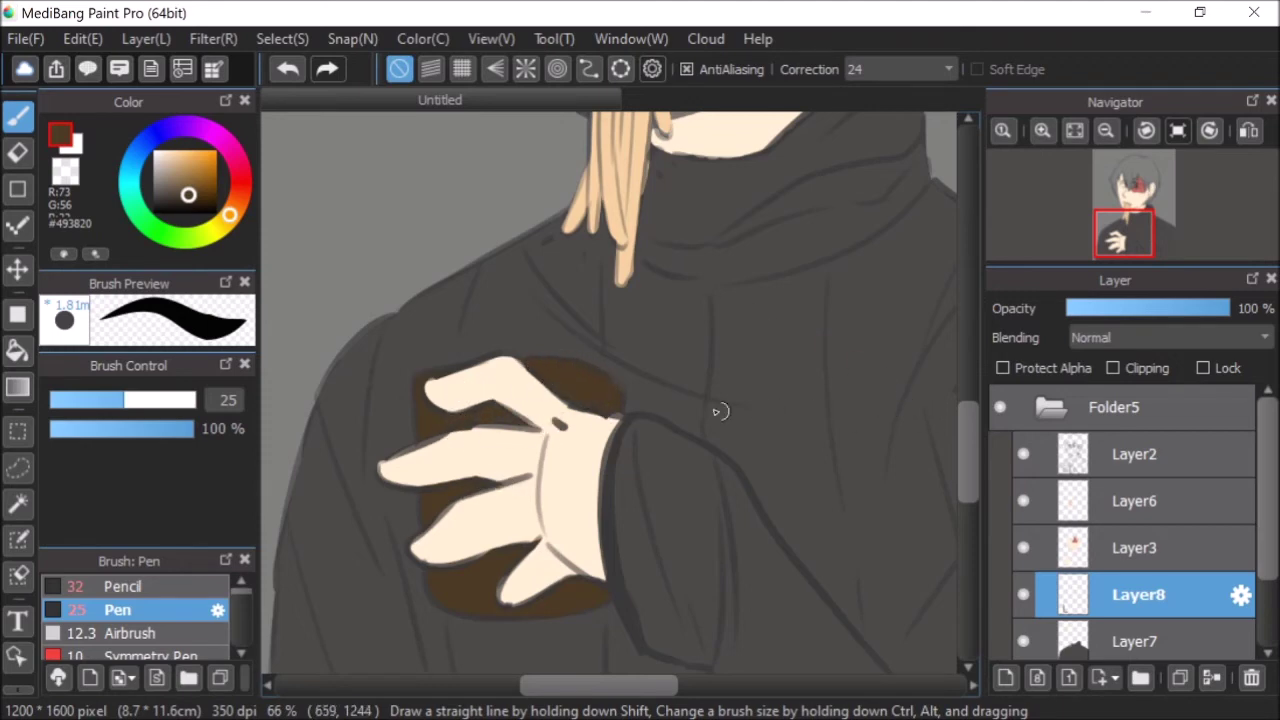
- Add a new layer, place it directly above Layer6, and set the brush colour to white #FFFFFF
{"action": "left_click_drag", "start_coordinate": [967, 434], "coordinate": [963, 354]}
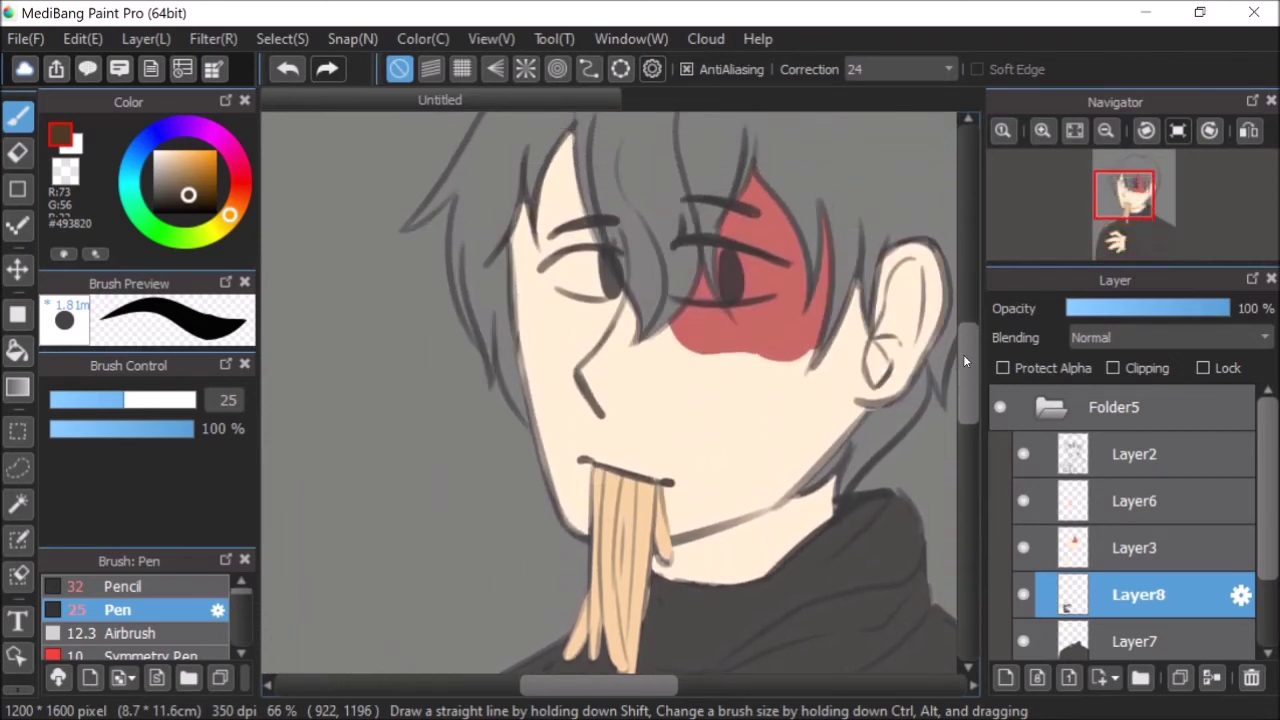
{"action": "left_click", "coordinate": [1005, 678]}
{"action": "left_click_drag", "start_coordinate": [979, 357], "coordinate": [970, 347]}
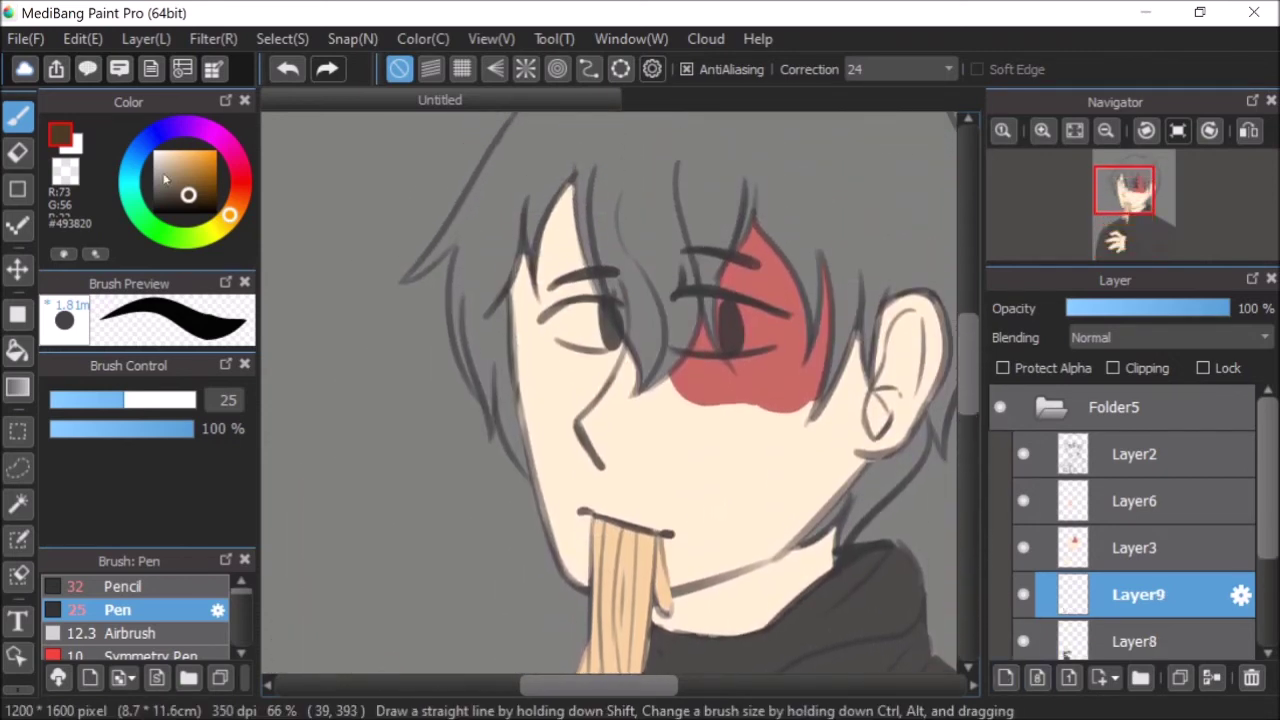
{"action": "left_click", "coordinate": [153, 148]}
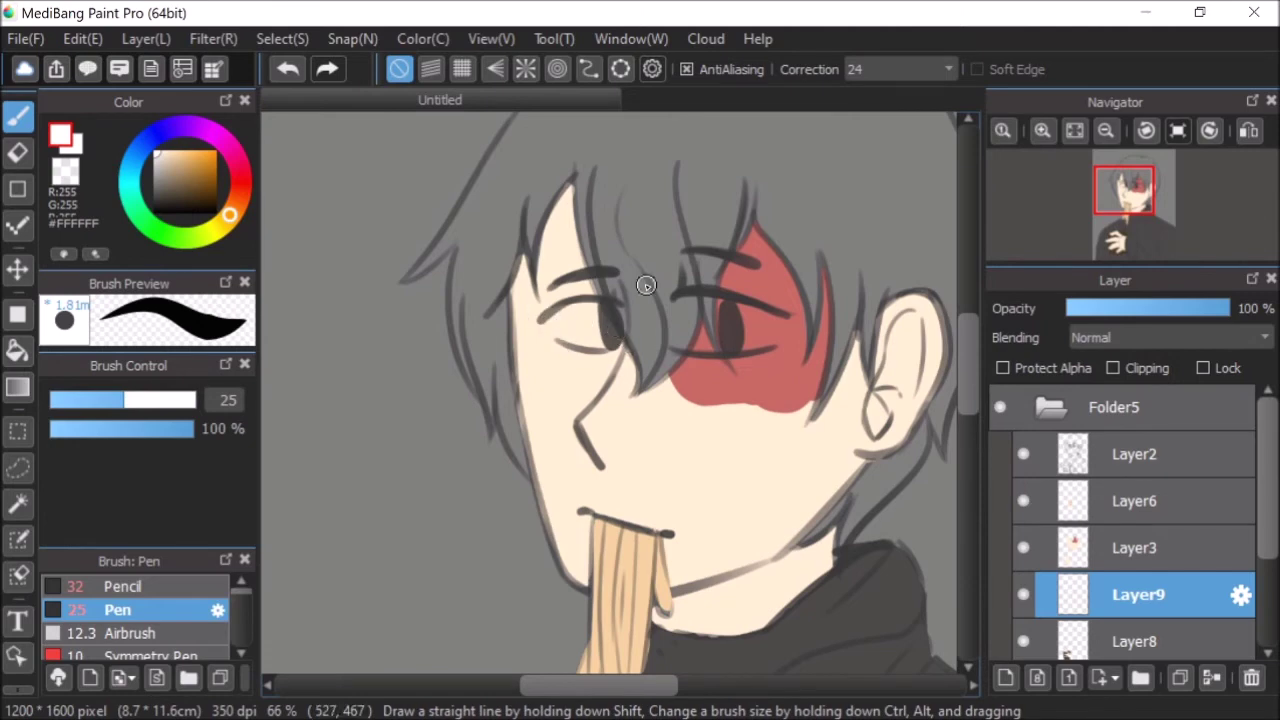
{"action": "left_click_drag", "start_coordinate": [1099, 592], "coordinate": [1090, 476]}
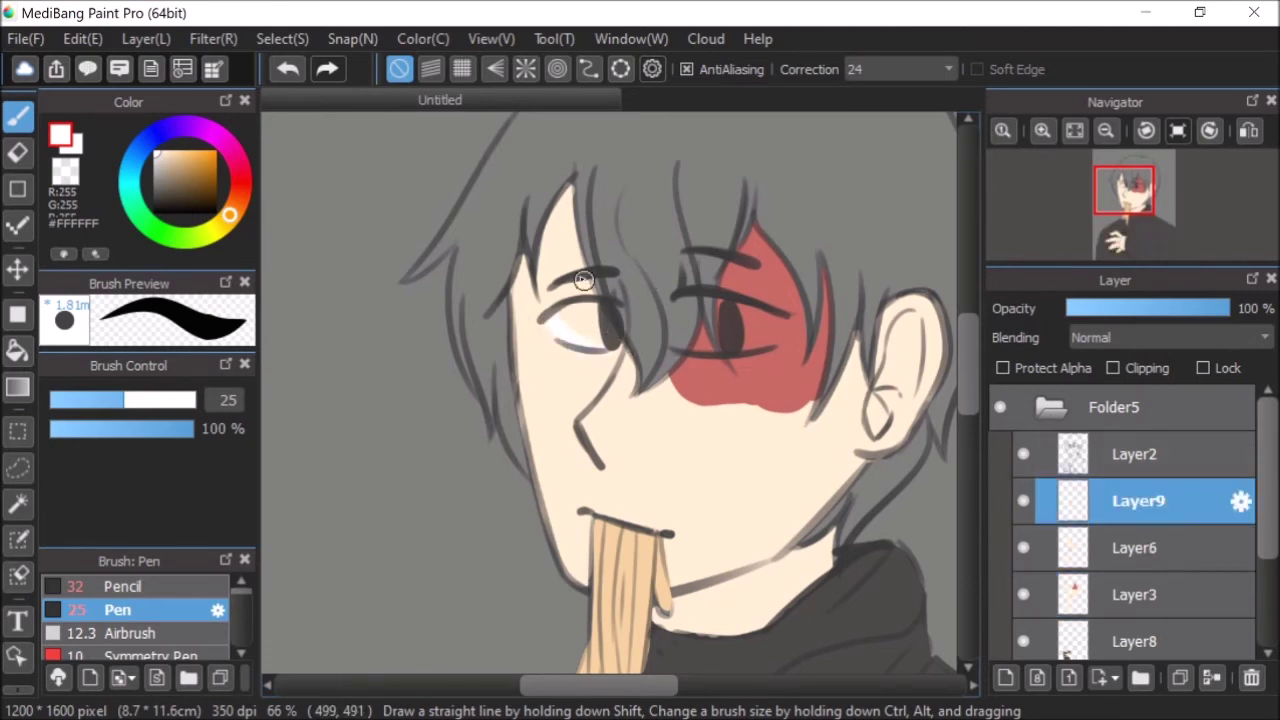
- Paint the whites of both eyes around the irises on Layer9, flipping the canvas to work on the scarred eye
{"action": "mouse_move", "coordinate": [563, 314]}
{"action": "left_mouse_down"}
{"action": "mouse_move", "coordinate": [615, 332]}
{"action": "mouse_move", "coordinate": [580, 323]}
{"action": "mouse_move", "coordinate": [598, 339]}
{"action": "mouse_move", "coordinate": [581, 307]}
{"action": "left_mouse_up"}
{"action": "key", "text": "e"}
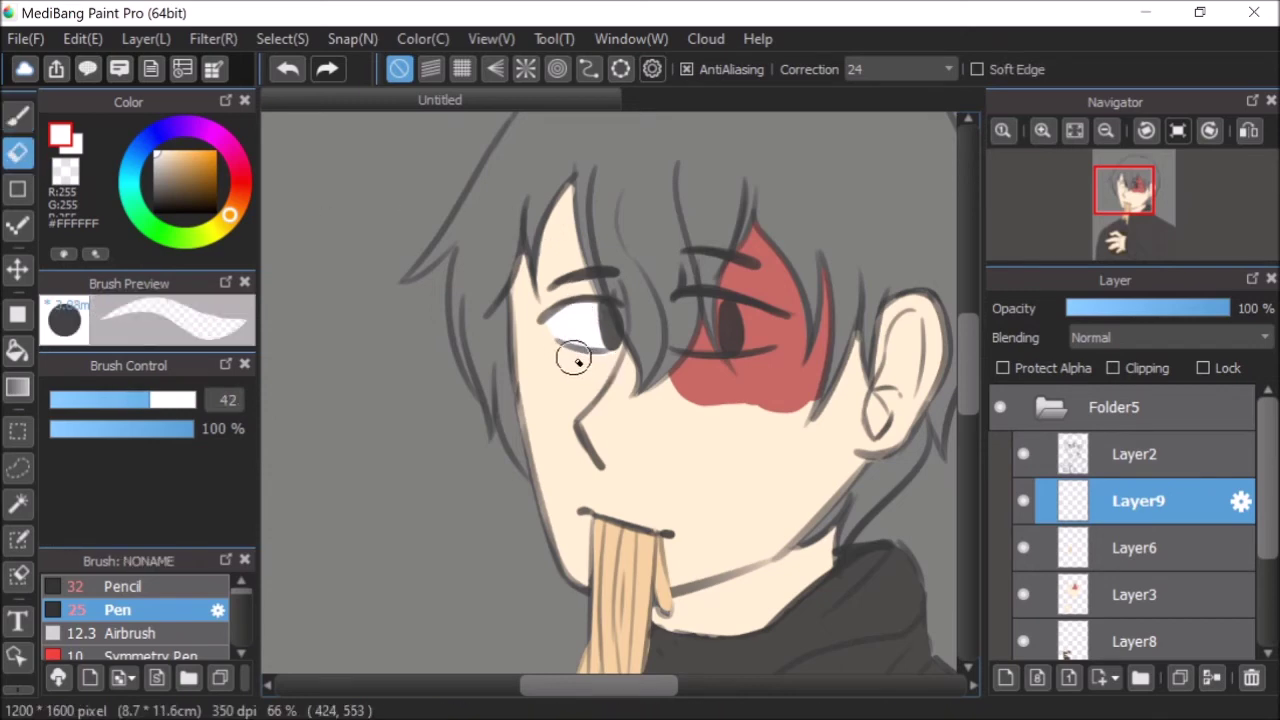
{"action": "key", "text": "b"}
{"action": "left_click", "coordinate": [782, 322]}
{"action": "left_click", "coordinate": [1248, 131]}
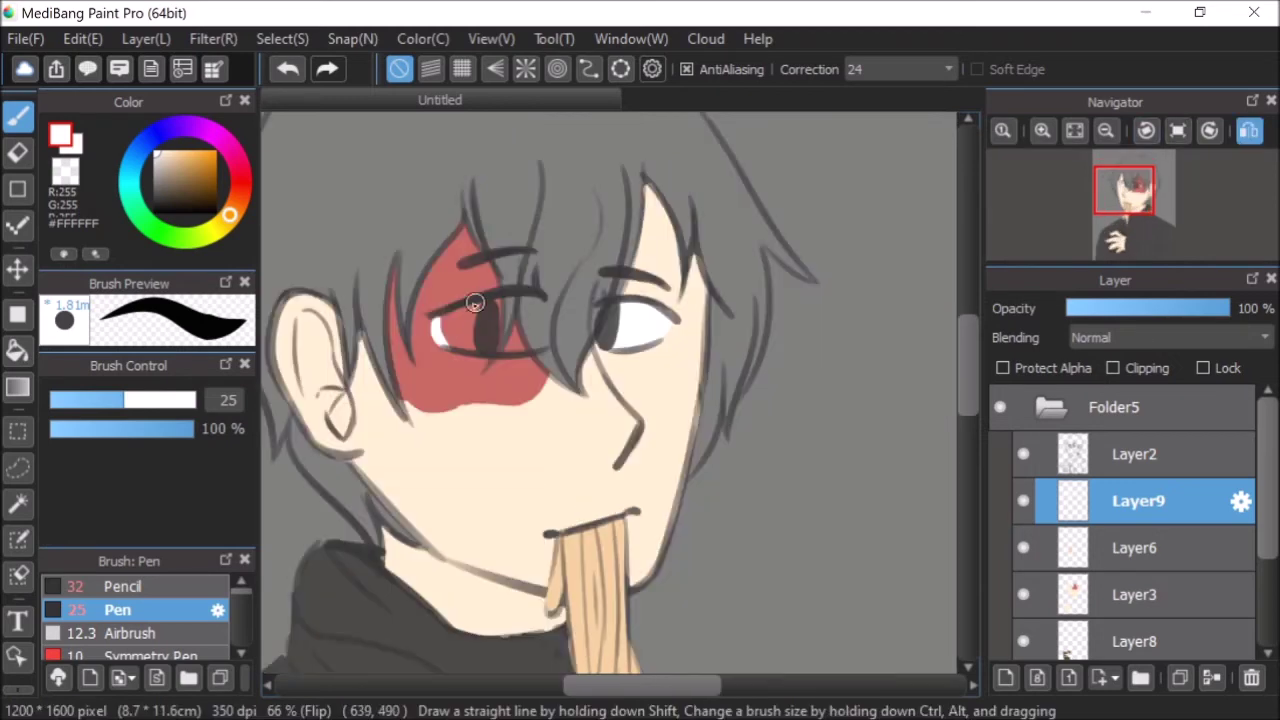
{"action": "mouse_move", "coordinate": [441, 319]}
{"action": "left_mouse_down"}
{"action": "mouse_move", "coordinate": [500, 346]}
{"action": "mouse_move", "coordinate": [442, 335]}
{"action": "mouse_move", "coordinate": [514, 348]}
{"action": "mouse_move", "coordinate": [447, 329]}
{"action": "mouse_move", "coordinate": [483, 350]}
{"action": "mouse_move", "coordinate": [505, 304]}
{"action": "left_mouse_up"}
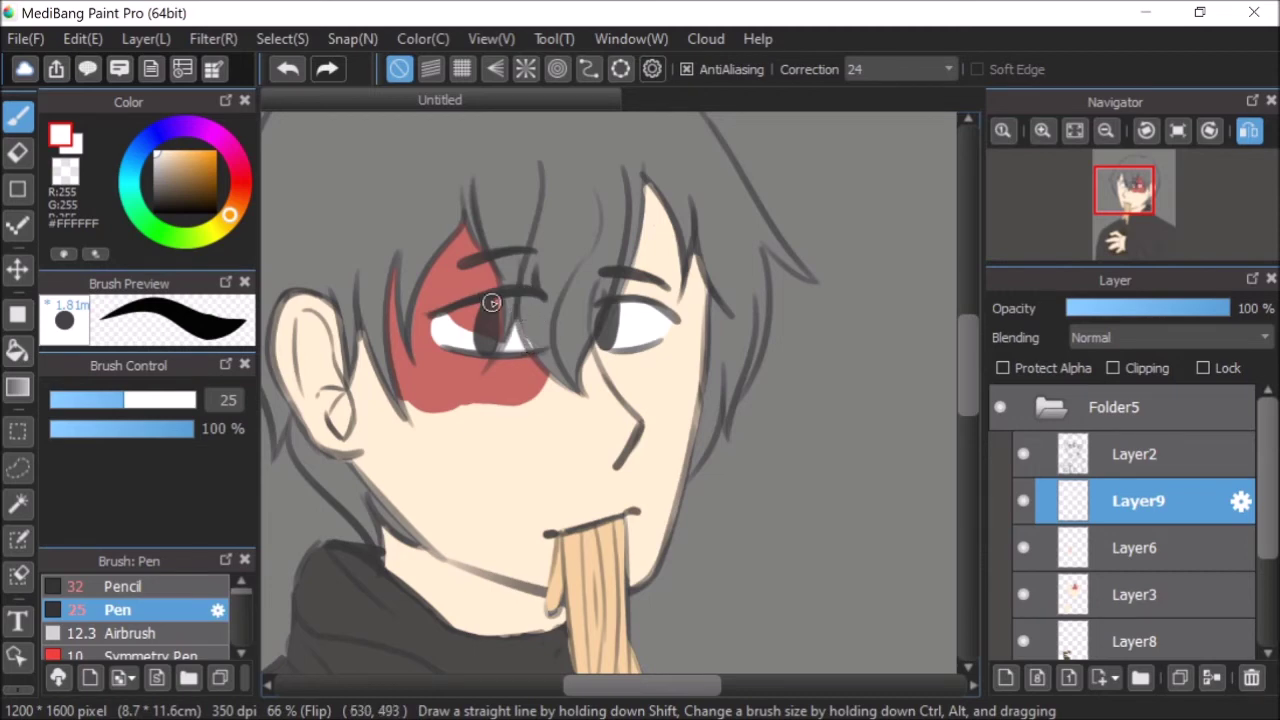
{"action": "left_click_drag", "start_coordinate": [495, 305], "coordinate": [490, 334]}
{"action": "key", "text": "e"}
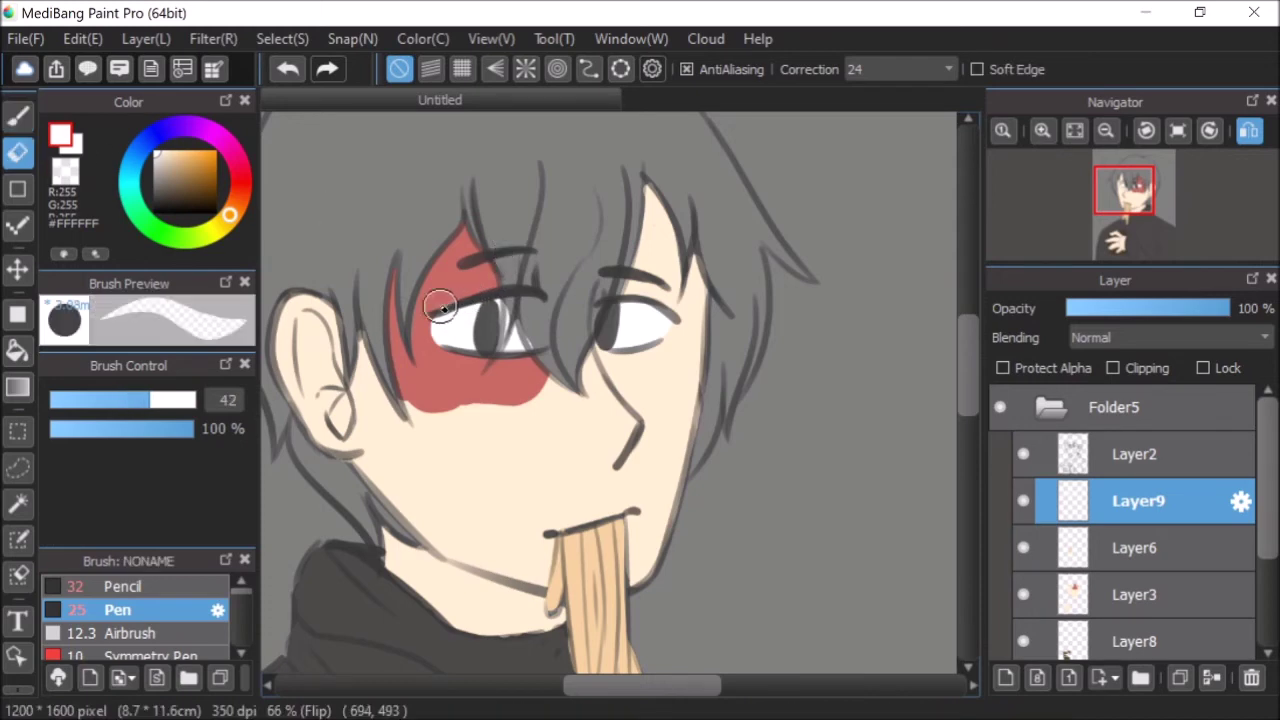
{"action": "left_click_drag", "start_coordinate": [511, 288], "coordinate": [502, 339]}
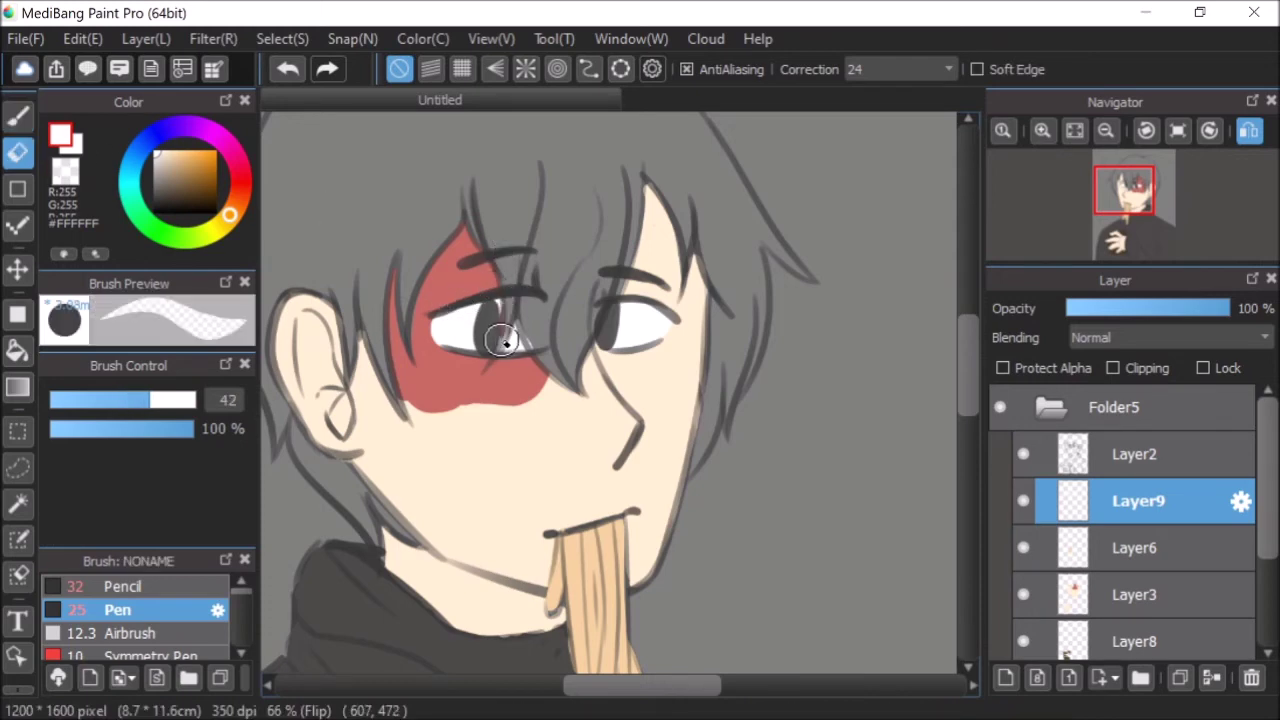
{"action": "left_click", "coordinate": [289, 69]}
- Restore the unflipped view, add a new layer directly above Layer9, and set the Pen colour to dark red #963632
{"action": "left_click", "coordinate": [1258, 138]}
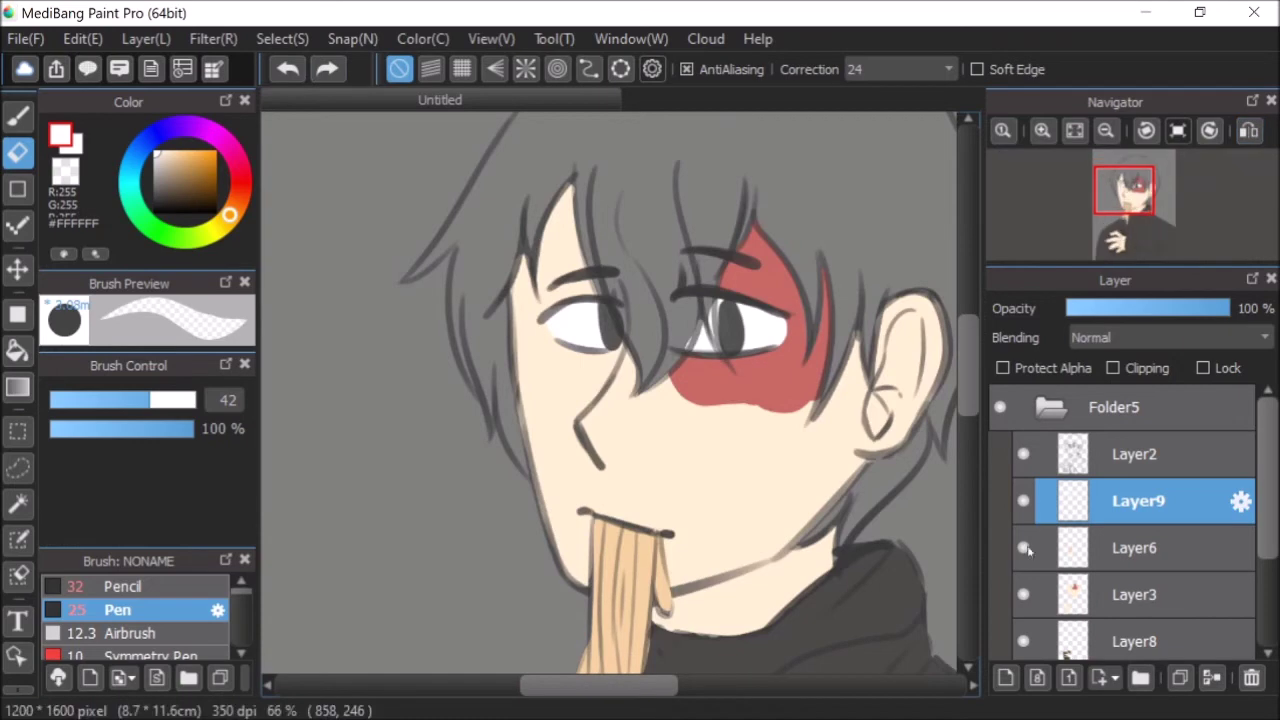
{"action": "left_click", "coordinate": [1006, 677]}
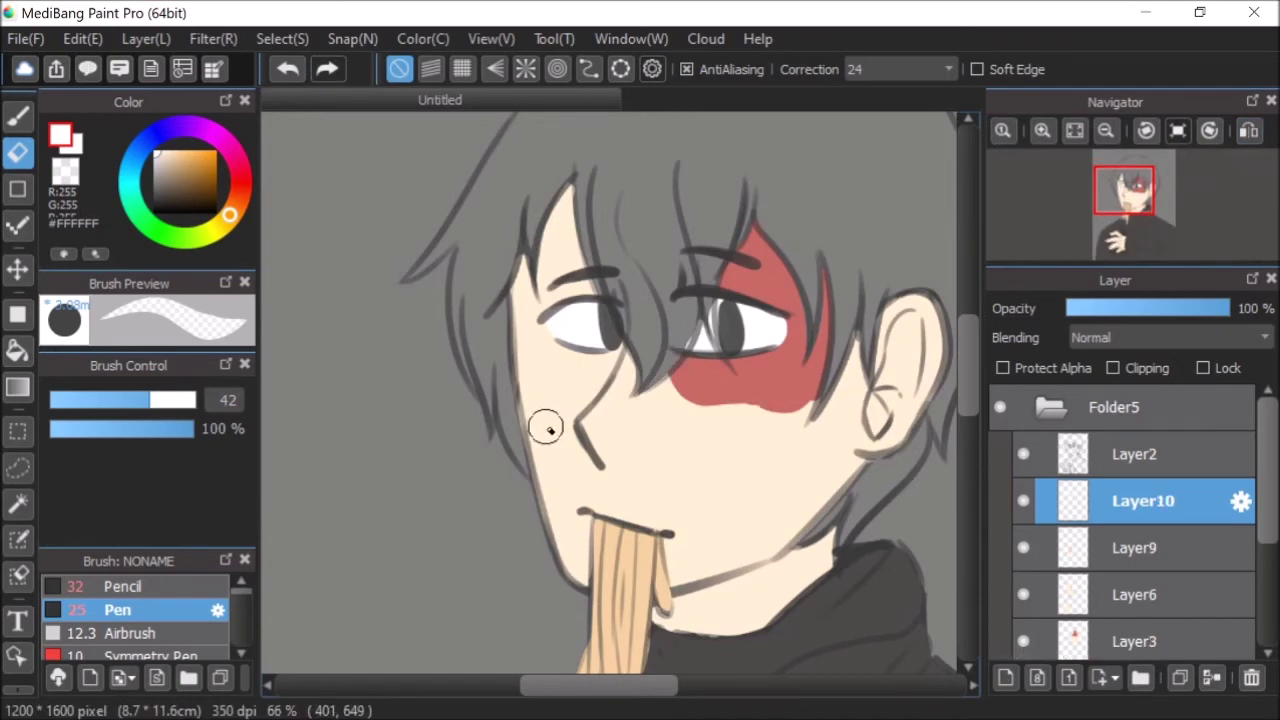
{"action": "scroll", "coordinate": [549, 429], "scroll_direction": "down", "scroll_amount": 3}
{"action": "scroll", "coordinate": [600, 368], "scroll_direction": "up", "scroll_amount": 2}
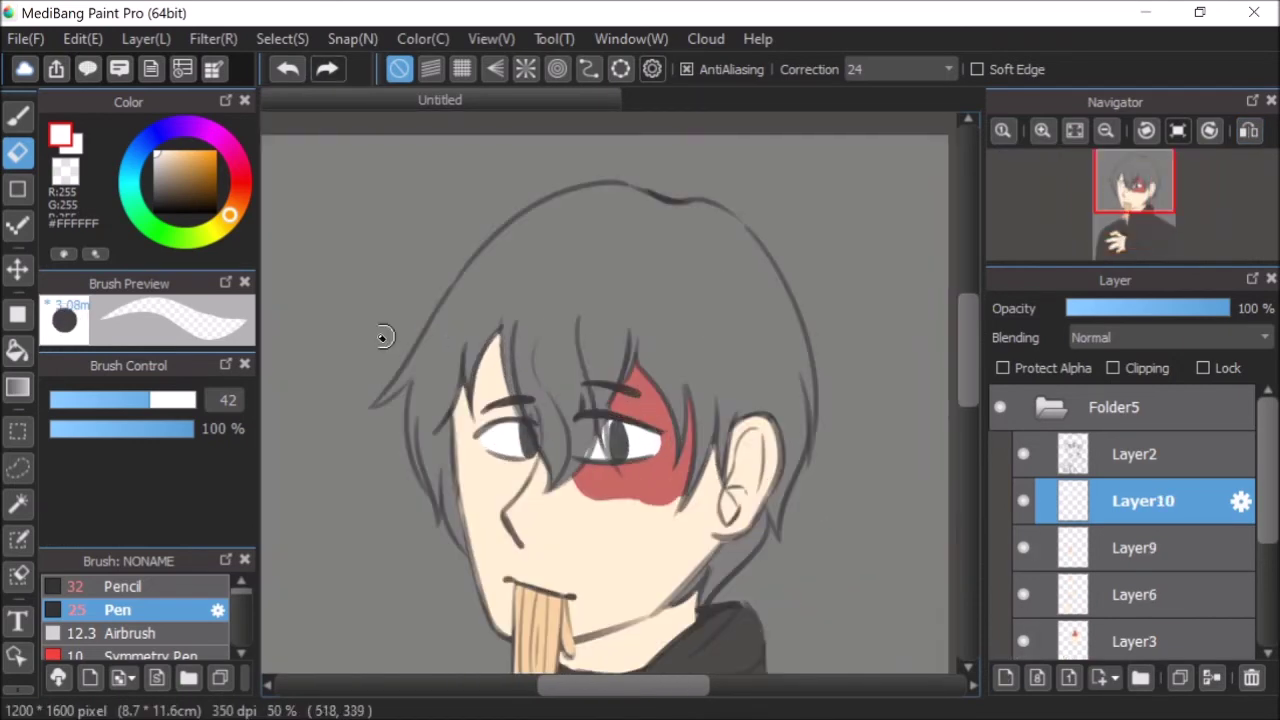
{"action": "left_click", "coordinate": [18, 115]}
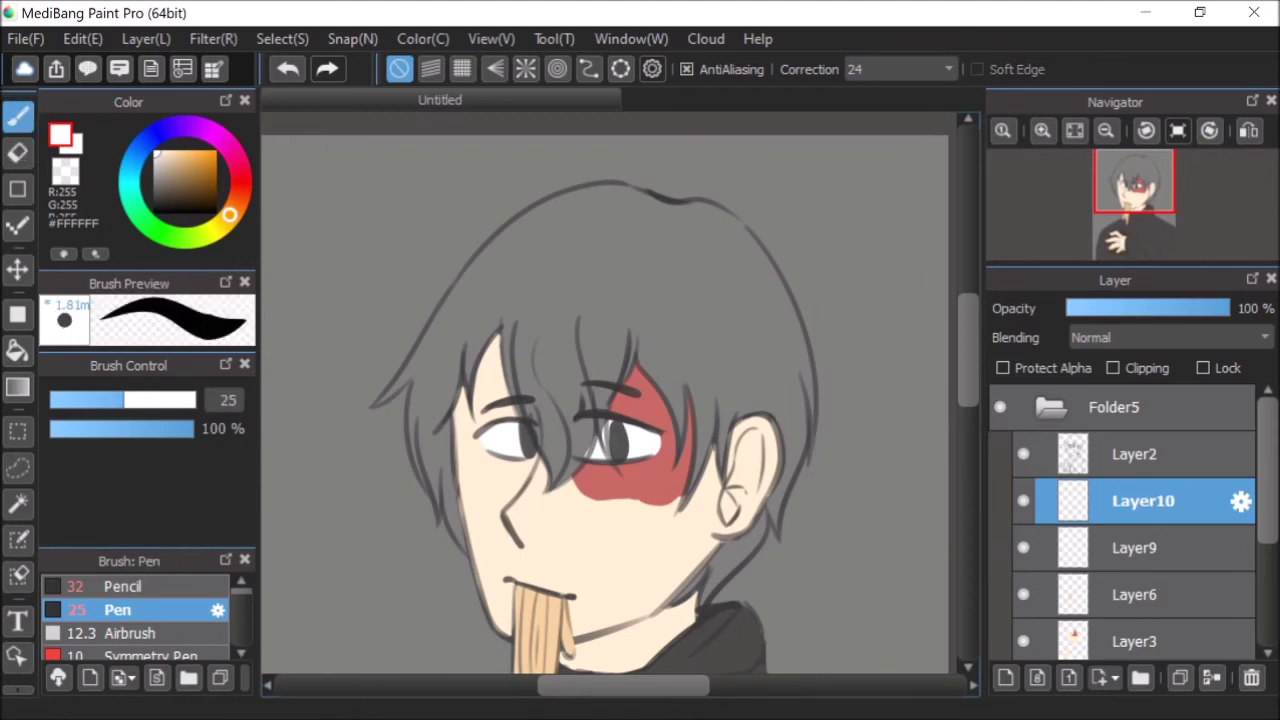
{"action": "mouse_move", "coordinate": [243, 197]}
{"action": "left_mouse_down"}
{"action": "mouse_move", "coordinate": [241, 184]}
{"action": "mouse_move", "coordinate": [195, 176]}
{"action": "left_mouse_up"}
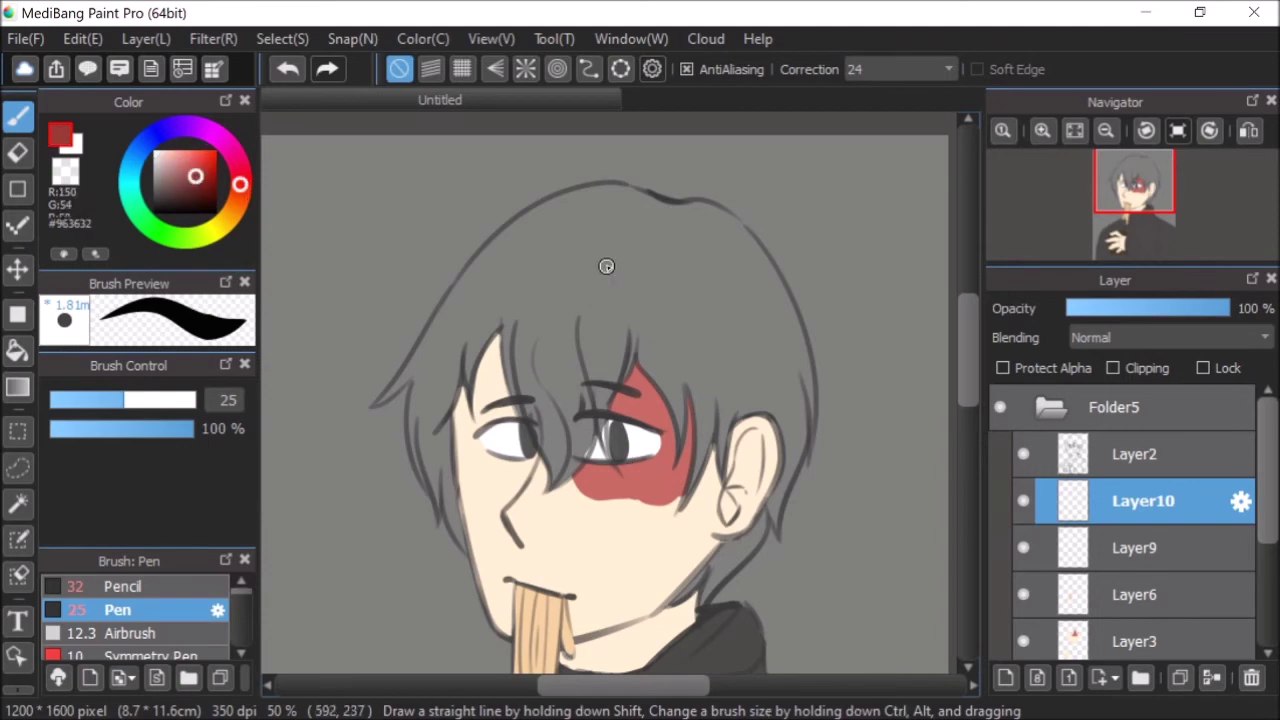
{"action": "left_click_drag", "start_coordinate": [614, 260], "coordinate": [612, 314]}
{"action": "left_click", "coordinate": [287, 68]}
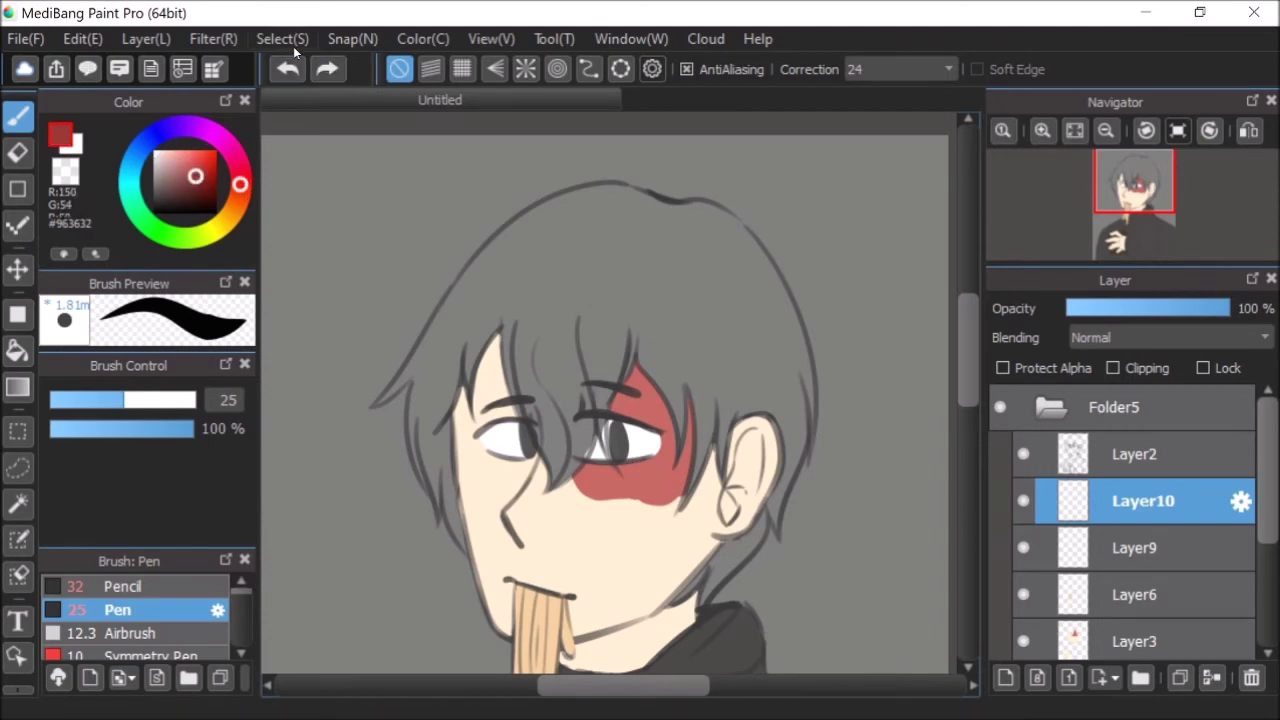
- Trace the inside of the hair outline in dark red from the crown down the back of the head to behind the ear
{"action": "scroll", "coordinate": [649, 274], "scroll_direction": "up", "scroll_amount": 1}
{"action": "mouse_move", "coordinate": [703, 186]}
{"action": "left_mouse_down"}
{"action": "mouse_move", "coordinate": [765, 198]}
{"action": "mouse_move", "coordinate": [720, 187]}
{"action": "mouse_move", "coordinate": [803, 236]}
{"action": "mouse_move", "coordinate": [757, 194]}
{"action": "mouse_move", "coordinate": [837, 308]}
{"action": "mouse_move", "coordinate": [782, 217]}
{"action": "mouse_move", "coordinate": [832, 298]}
{"action": "mouse_move", "coordinate": [854, 402]}
{"action": "mouse_move", "coordinate": [818, 258]}
{"action": "mouse_move", "coordinate": [856, 370]}
{"action": "mouse_move", "coordinate": [839, 295]}
{"action": "mouse_move", "coordinate": [873, 482]}
{"action": "mouse_move", "coordinate": [873, 416]}
{"action": "mouse_move", "coordinate": [876, 444]}
{"action": "mouse_move", "coordinate": [875, 494]}
{"action": "mouse_move", "coordinate": [871, 434]}
{"action": "mouse_move", "coordinate": [868, 488]}
{"action": "mouse_move", "coordinate": [834, 585]}
{"action": "left_mouse_up"}
{"action": "left_click_drag", "start_coordinate": [860, 510], "coordinate": [825, 598]}
{"action": "left_click_drag", "start_coordinate": [972, 360], "coordinate": [970, 377]}
{"action": "left_click_drag", "start_coordinate": [871, 398], "coordinate": [835, 503]}
- Flip the canvas, paint the hair at the nape between ear and collar in dark red, and flip the view back
{"action": "left_click", "coordinate": [1249, 130]}
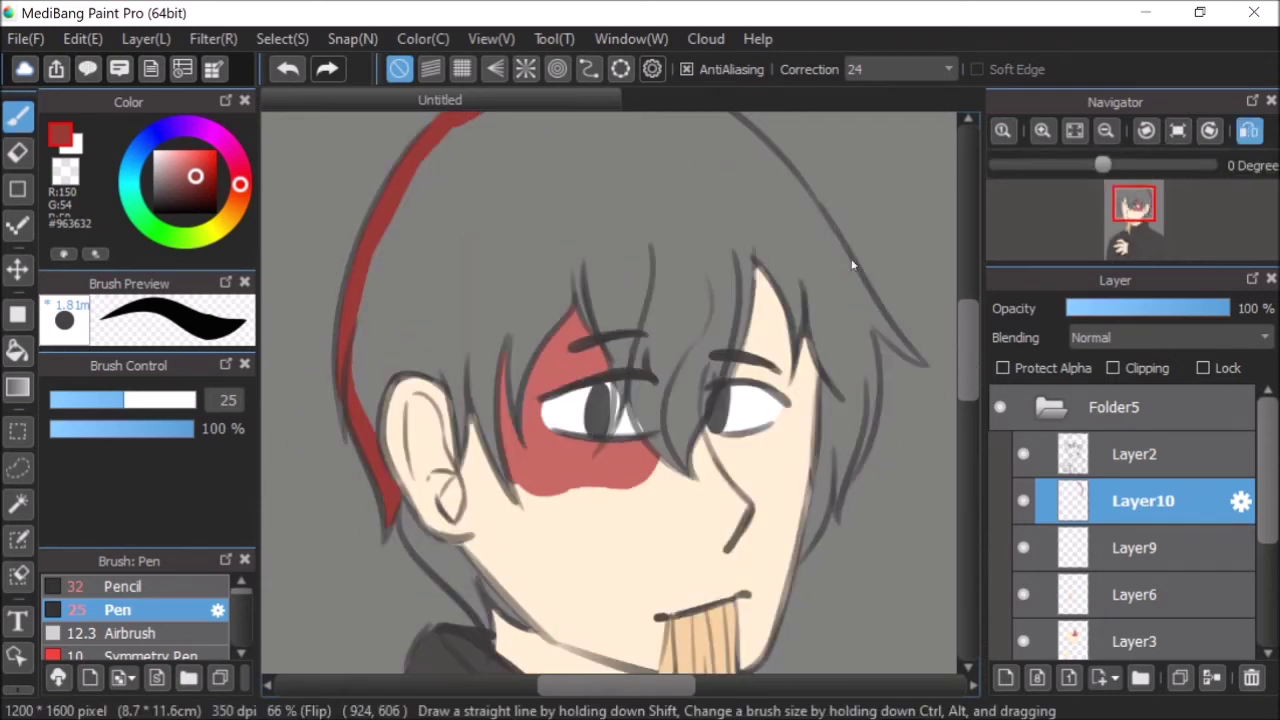
{"action": "left_click_drag", "start_coordinate": [401, 516], "coordinate": [475, 617]}
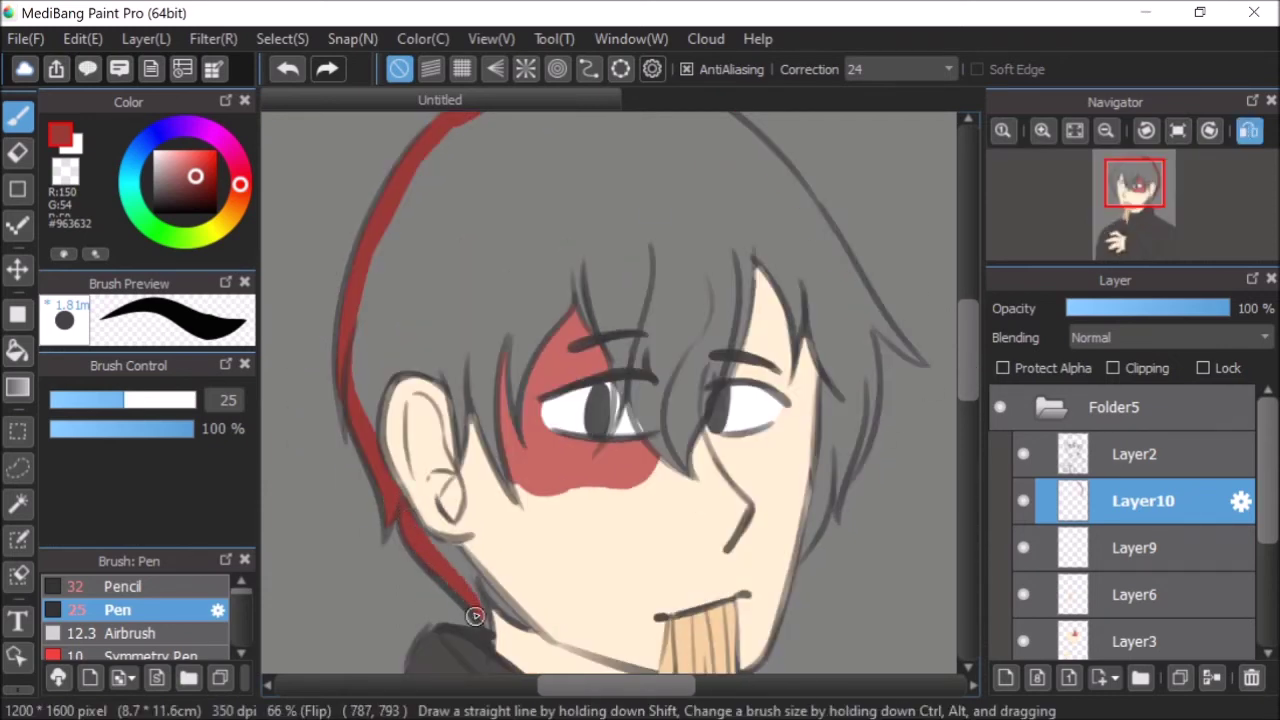
{"action": "mouse_move", "coordinate": [434, 545]}
{"action": "left_mouse_down"}
{"action": "mouse_move", "coordinate": [434, 531]}
{"action": "mouse_move", "coordinate": [480, 580]}
{"action": "mouse_move", "coordinate": [500, 636]}
{"action": "left_mouse_up"}
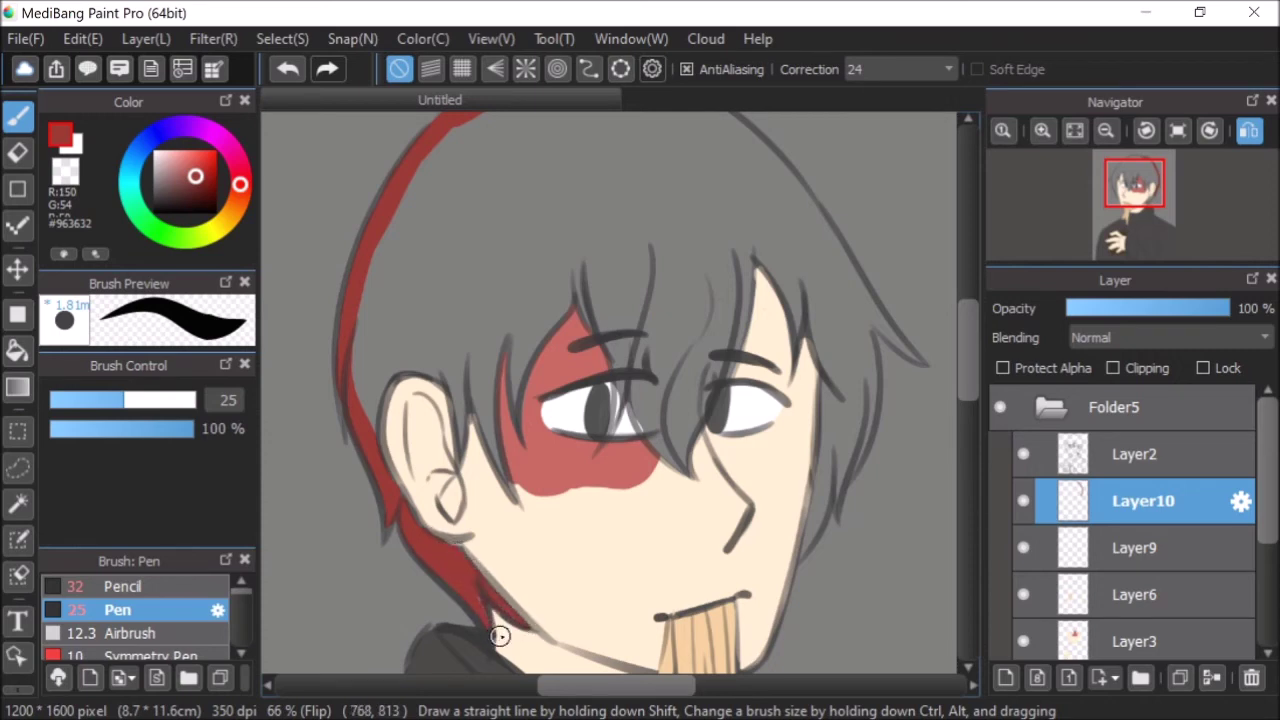
{"action": "mouse_move", "coordinate": [463, 553]}
{"action": "left_mouse_down"}
{"action": "mouse_move", "coordinate": [522, 622]}
{"action": "mouse_move", "coordinate": [480, 594]}
{"action": "left_mouse_up"}
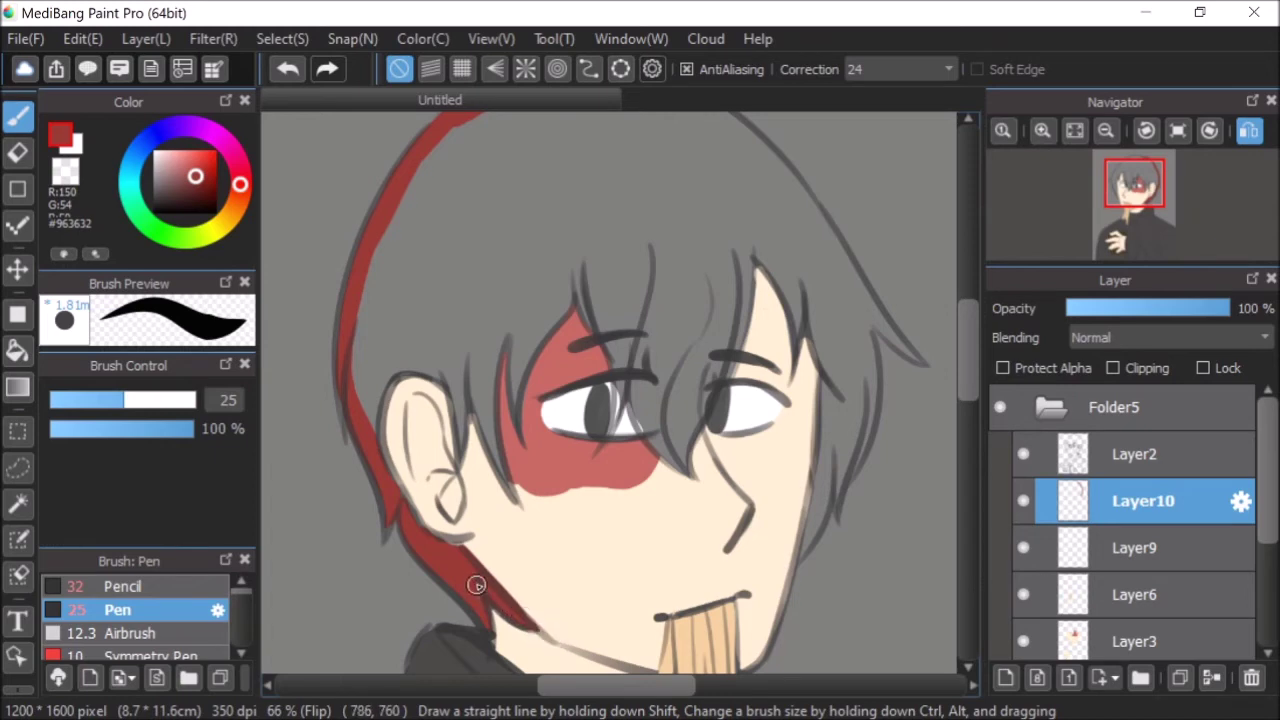
{"action": "left_click", "coordinate": [1249, 130]}
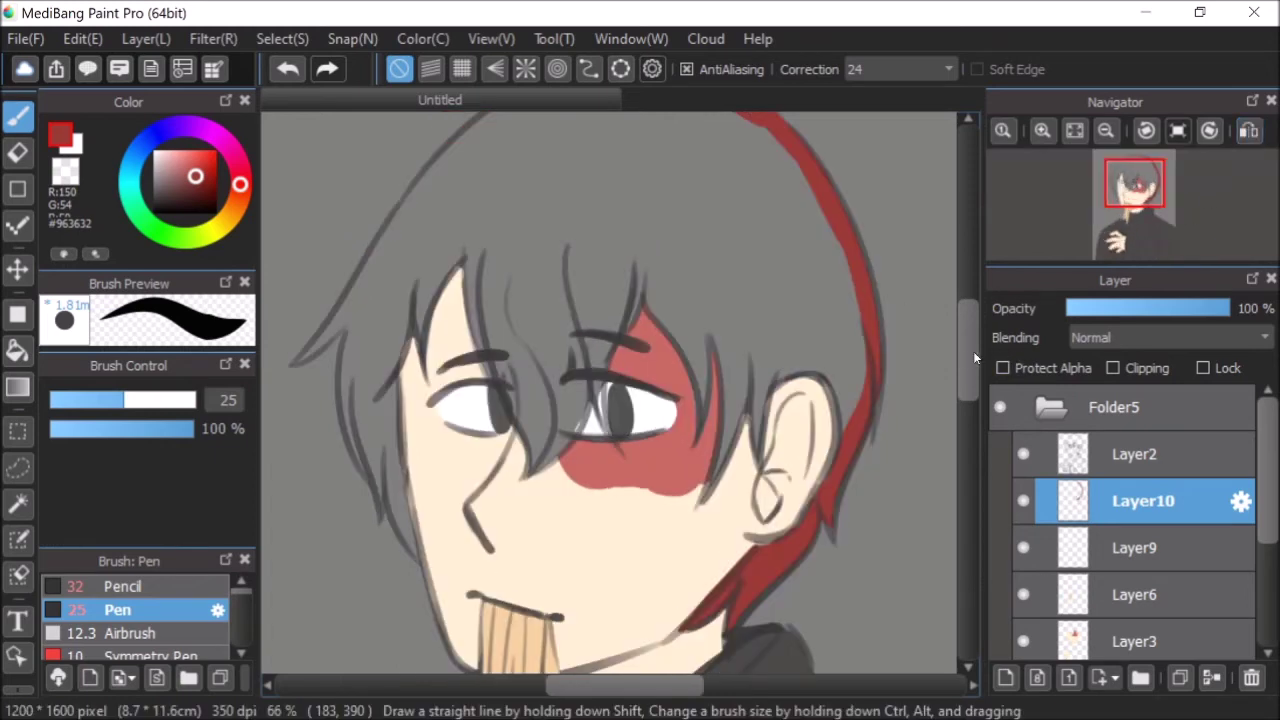
- Trace the hair edge around the top of the ear and along the pointed side strands over the scar in dark red
{"action": "left_click_drag", "start_coordinate": [973, 352], "coordinate": [973, 342]}
{"action": "mouse_move", "coordinate": [768, 442]}
{"action": "left_mouse_down"}
{"action": "mouse_move", "coordinate": [801, 419]}
{"action": "mouse_move", "coordinate": [843, 447]}
{"action": "mouse_move", "coordinate": [828, 426]}
{"action": "mouse_move", "coordinate": [847, 487]}
{"action": "left_mouse_up"}
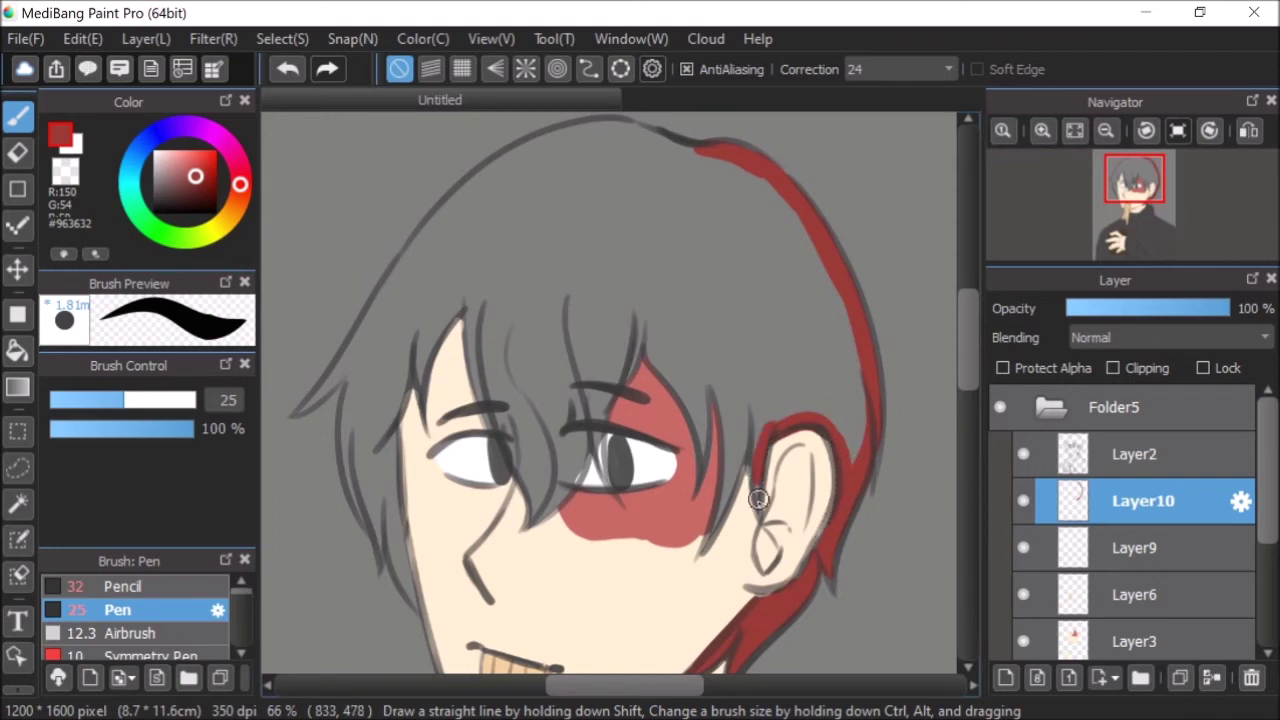
{"action": "left_click_drag", "start_coordinate": [757, 496], "coordinate": [750, 386]}
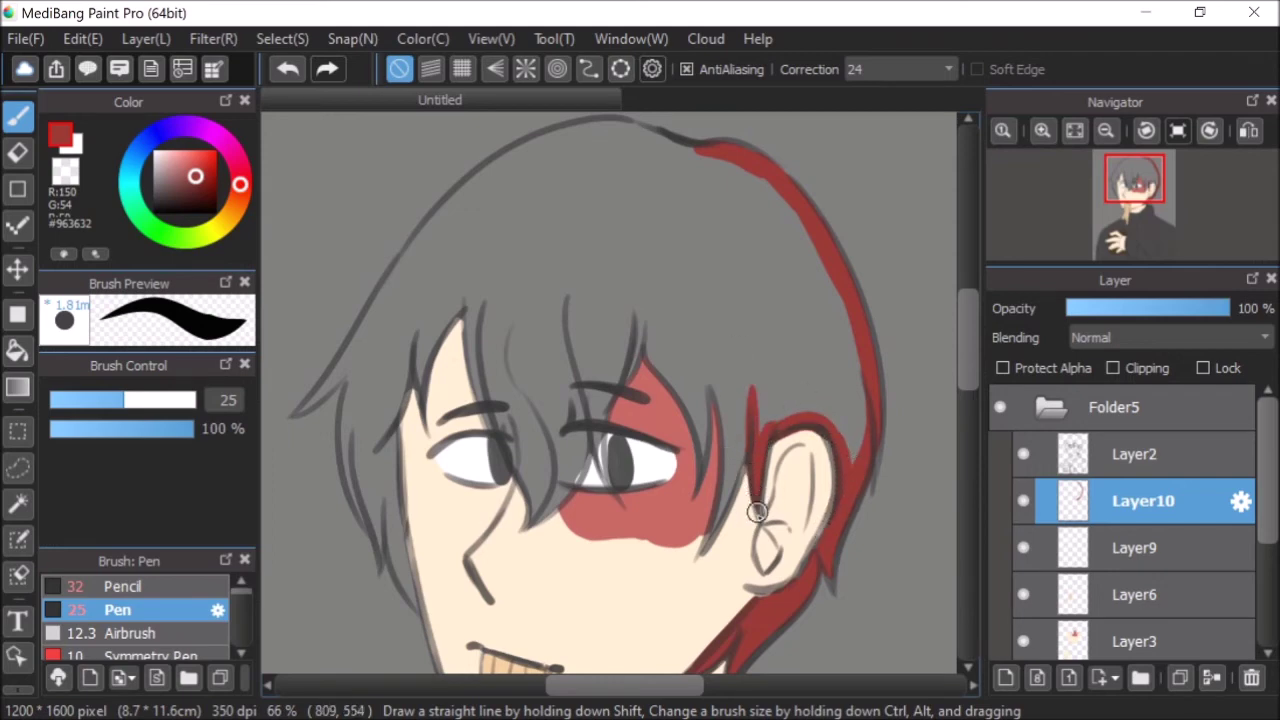
{"action": "left_click_drag", "start_coordinate": [698, 556], "coordinate": [748, 388]}
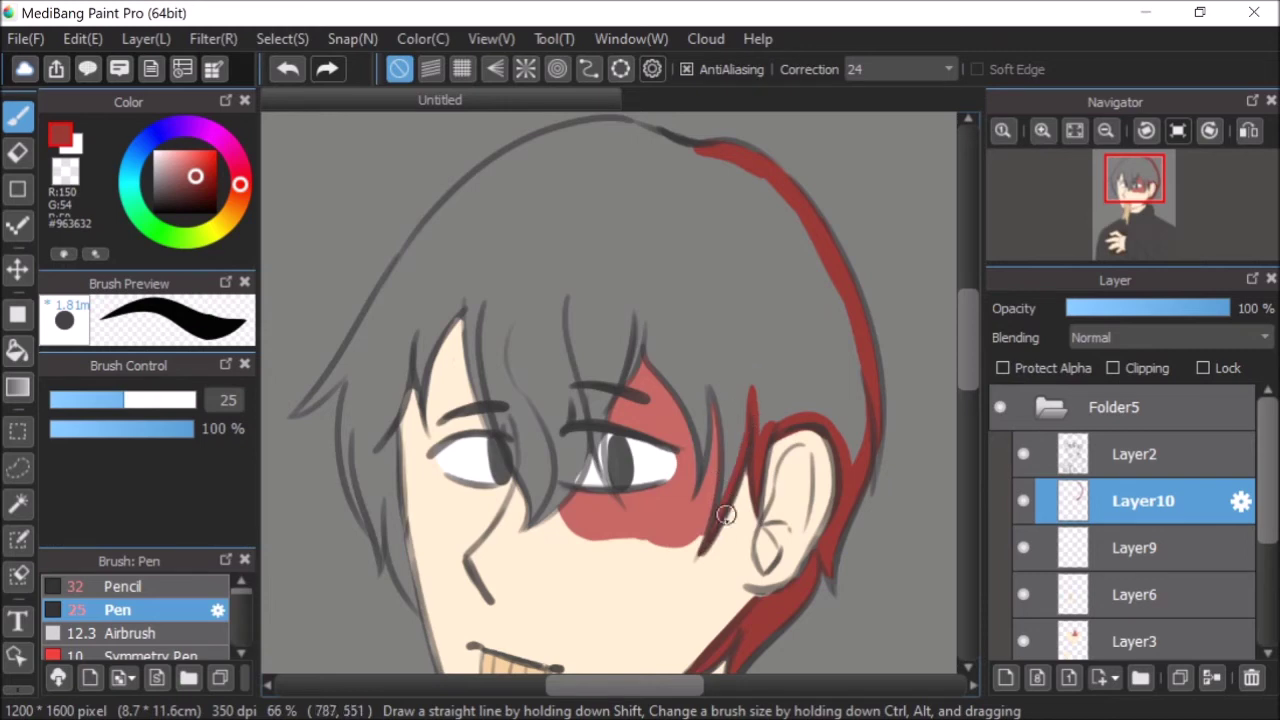
{"action": "mouse_move", "coordinate": [728, 482]}
{"action": "left_mouse_down"}
{"action": "mouse_move", "coordinate": [713, 360]}
{"action": "mouse_move", "coordinate": [703, 451]}
{"action": "left_mouse_up"}
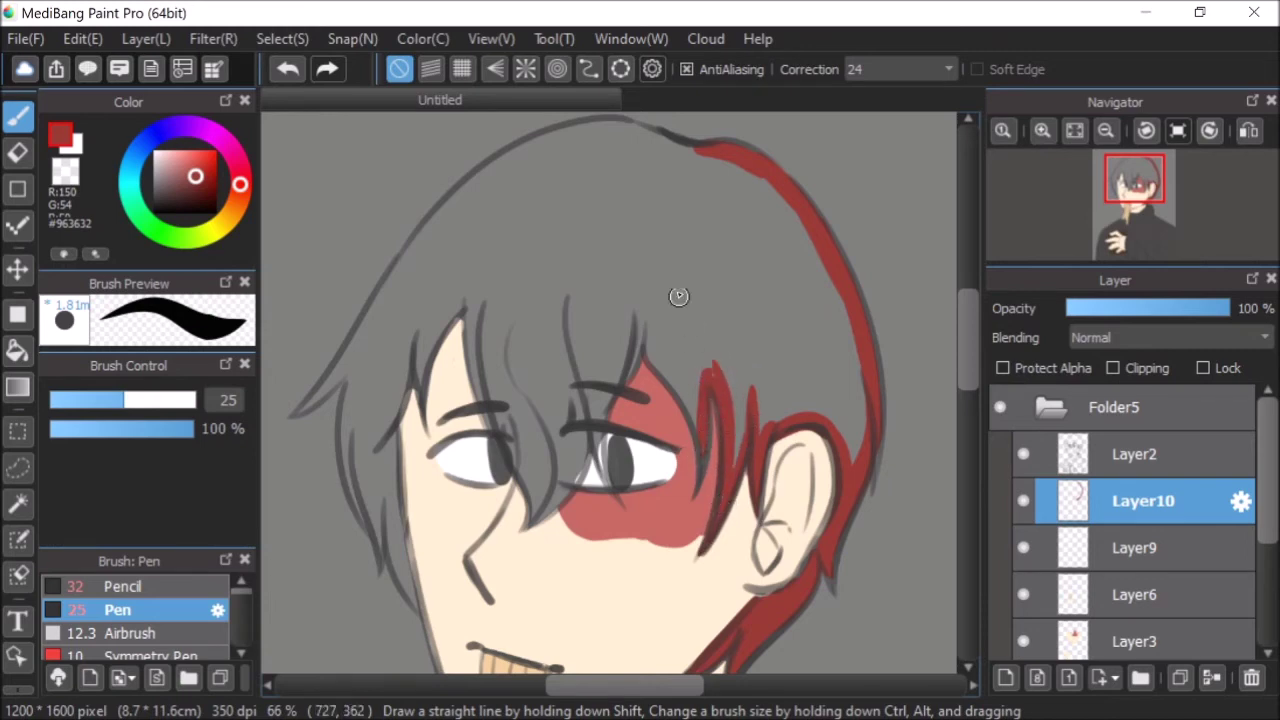
{"action": "left_click_drag", "start_coordinate": [646, 334], "coordinate": [703, 426]}
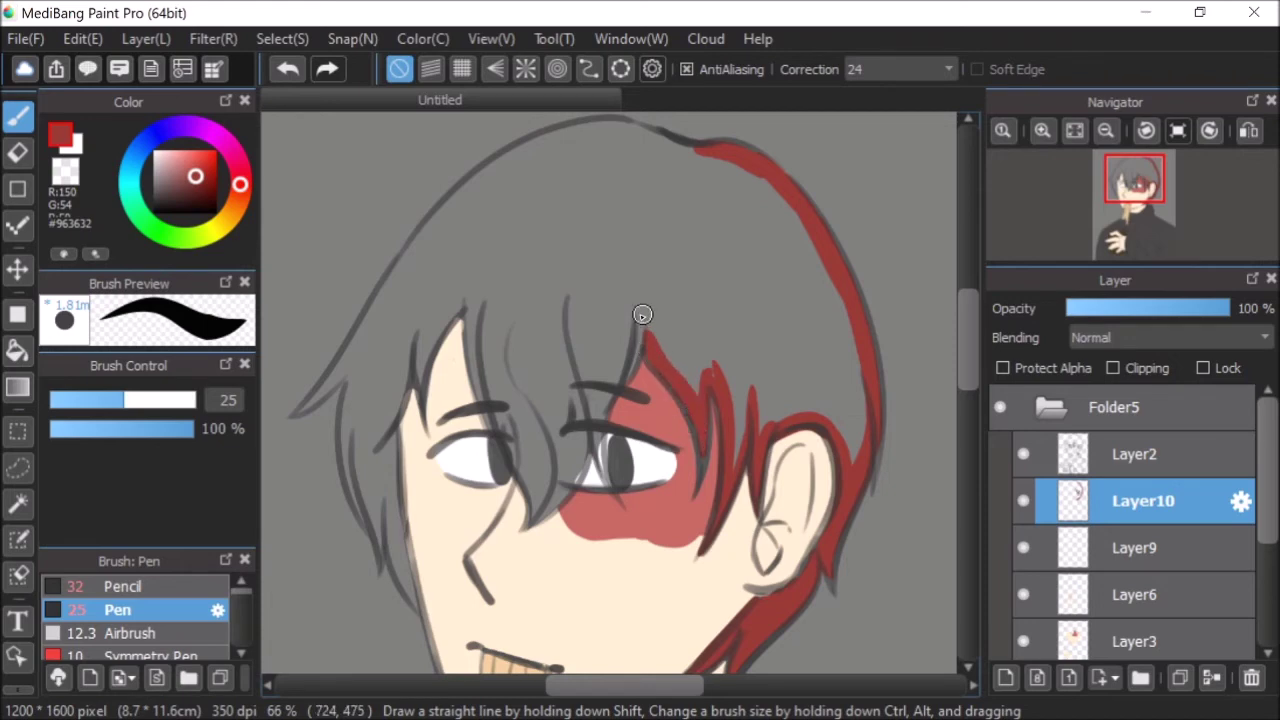
- Trace the edge of the fringe strand beside the scarred eye in dark red, down to its tip between the eyes
{"action": "mouse_move", "coordinate": [619, 384]}
{"action": "left_mouse_down"}
{"action": "mouse_move", "coordinate": [637, 286]}
{"action": "mouse_move", "coordinate": [620, 402]}
{"action": "left_mouse_up"}
{"action": "left_click_drag", "start_coordinate": [637, 288], "coordinate": [595, 418]}
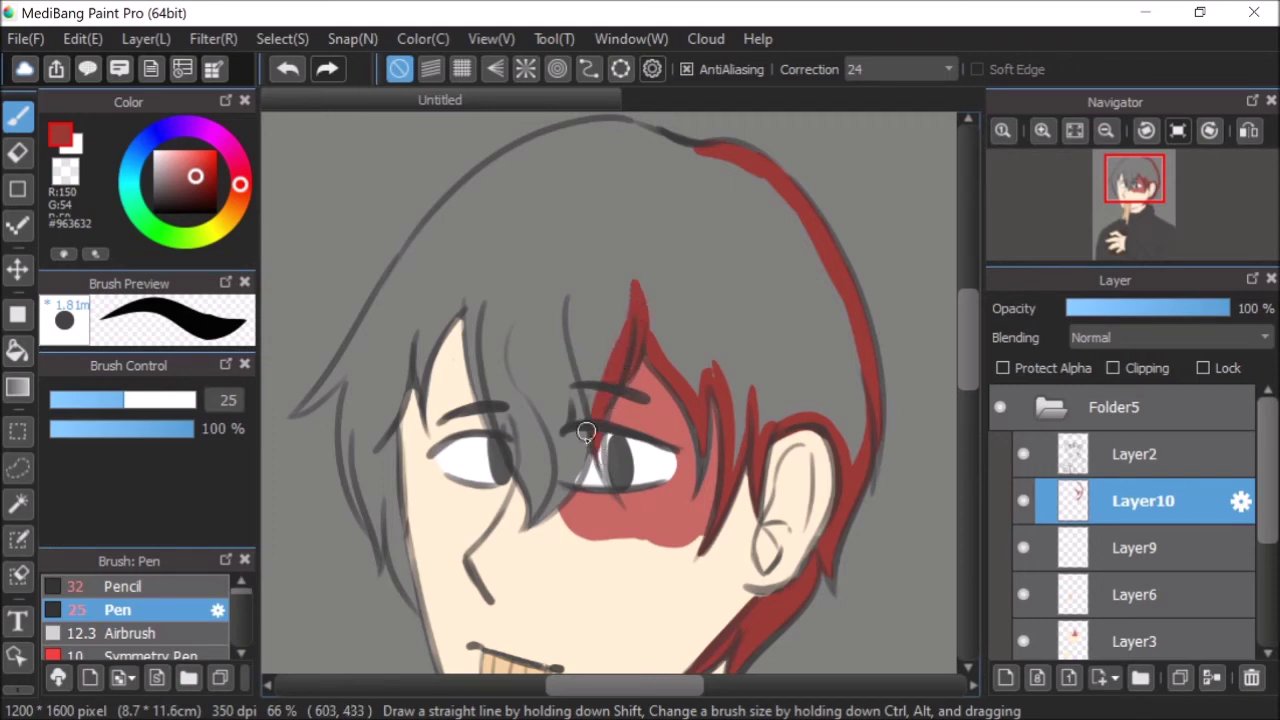
{"action": "mouse_move", "coordinate": [527, 525]}
{"action": "left_mouse_down"}
{"action": "mouse_move", "coordinate": [556, 508]}
{"action": "mouse_move", "coordinate": [590, 428]}
{"action": "left_mouse_up"}
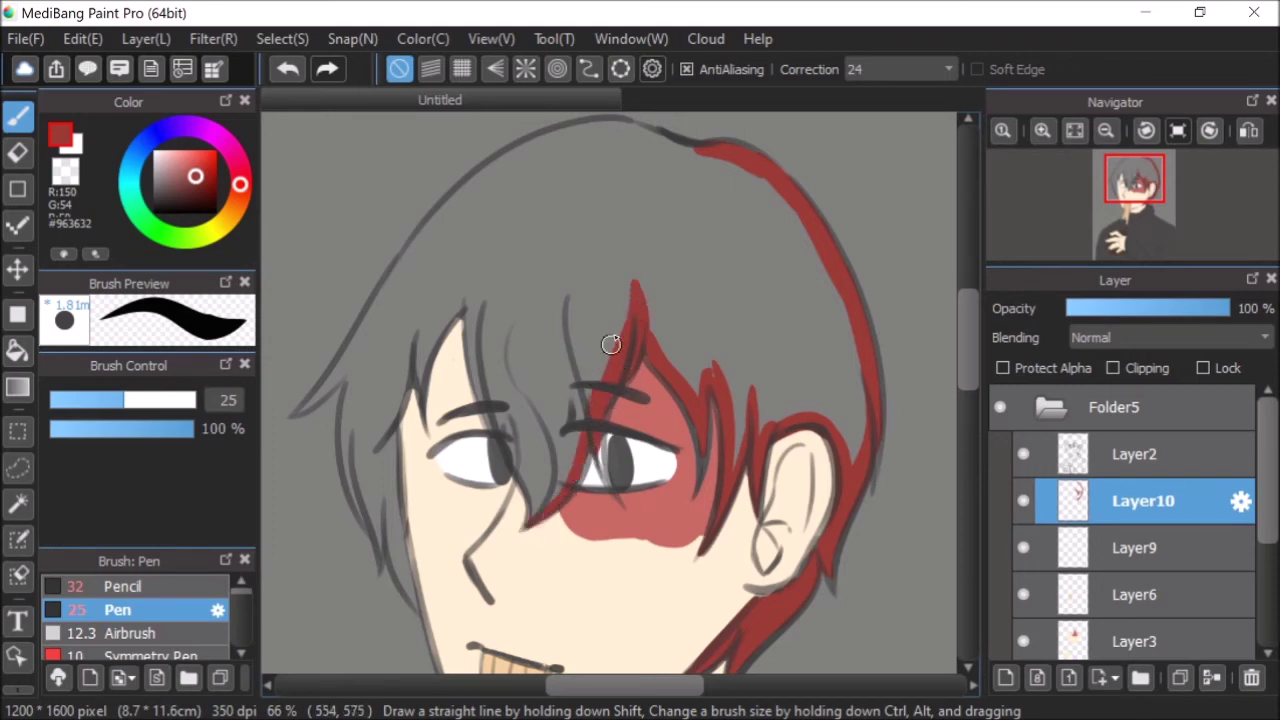
{"action": "left_click_drag", "start_coordinate": [534, 522], "coordinate": [510, 446]}
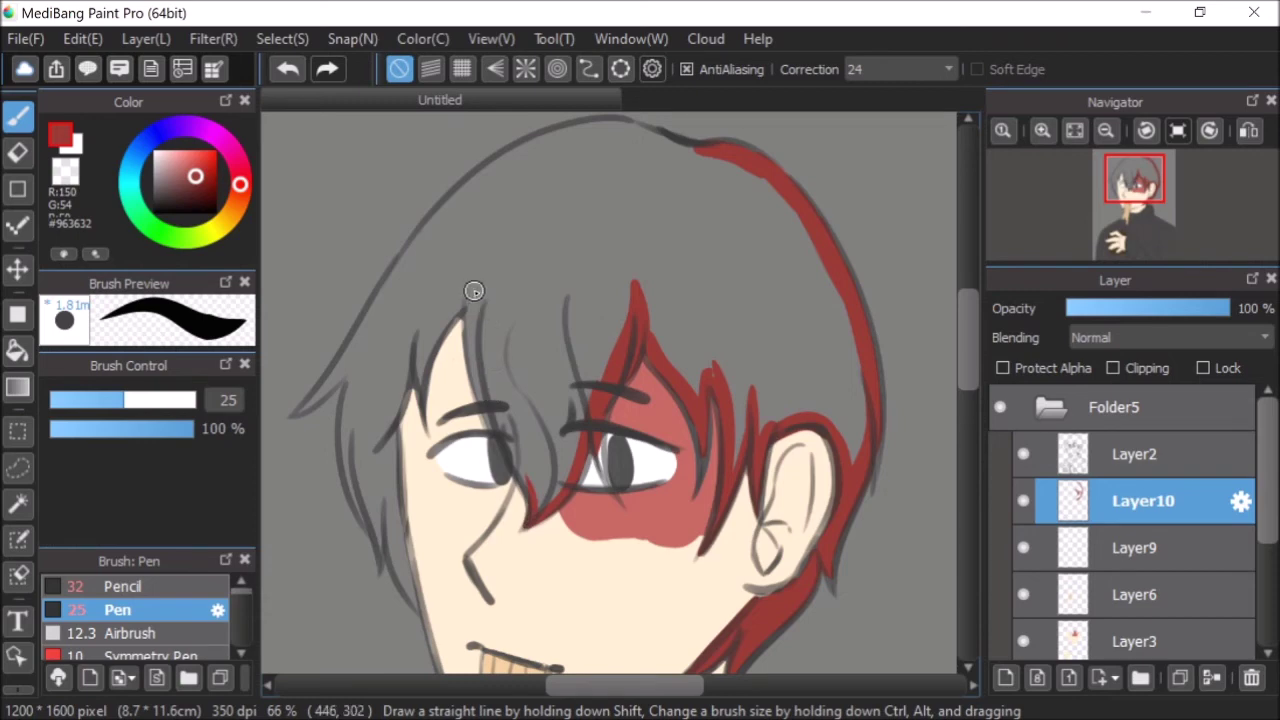
- Paint the fringe edge around the unscarred side of the forehead and the pointed strands beside the face in dark red
{"action": "left_click_drag", "start_coordinate": [471, 300], "coordinate": [503, 448]}
{"action": "left_click_drag", "start_coordinate": [471, 354], "coordinate": [545, 519]}
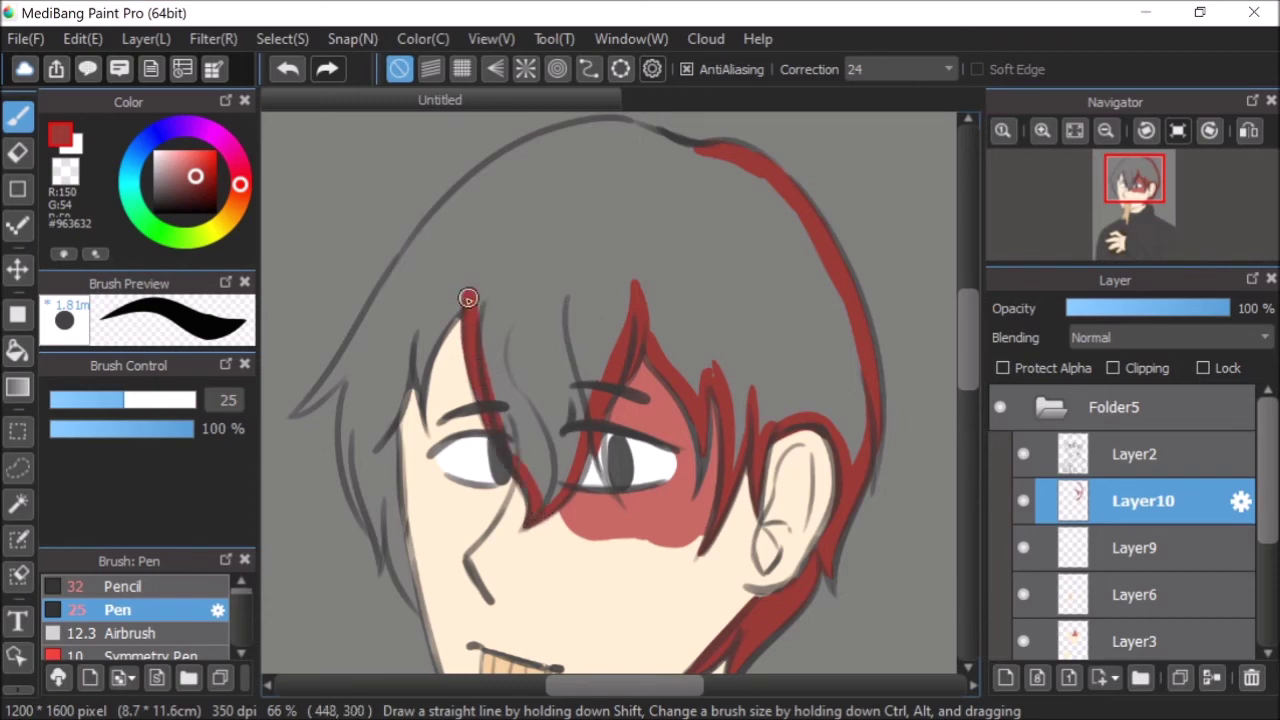
{"action": "mouse_move", "coordinate": [468, 298]}
{"action": "left_mouse_down"}
{"action": "mouse_move", "coordinate": [372, 455]}
{"action": "mouse_move", "coordinate": [405, 558]}
{"action": "left_mouse_up"}
{"action": "mouse_move", "coordinate": [419, 614]}
{"action": "left_mouse_down"}
{"action": "mouse_move", "coordinate": [376, 500]}
{"action": "mouse_move", "coordinate": [381, 469]}
{"action": "mouse_move", "coordinate": [418, 596]}
{"action": "mouse_move", "coordinate": [382, 398]}
{"action": "left_mouse_up"}
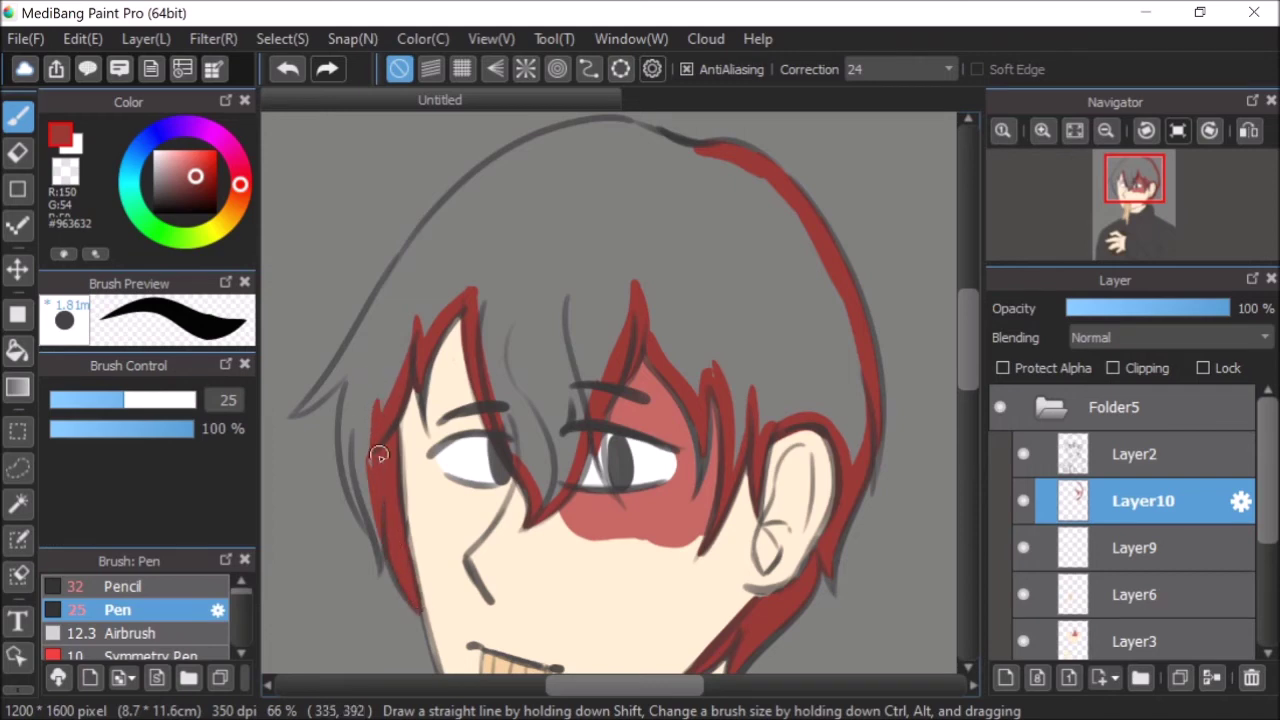
{"action": "left_click_drag", "start_coordinate": [380, 563], "coordinate": [377, 388]}
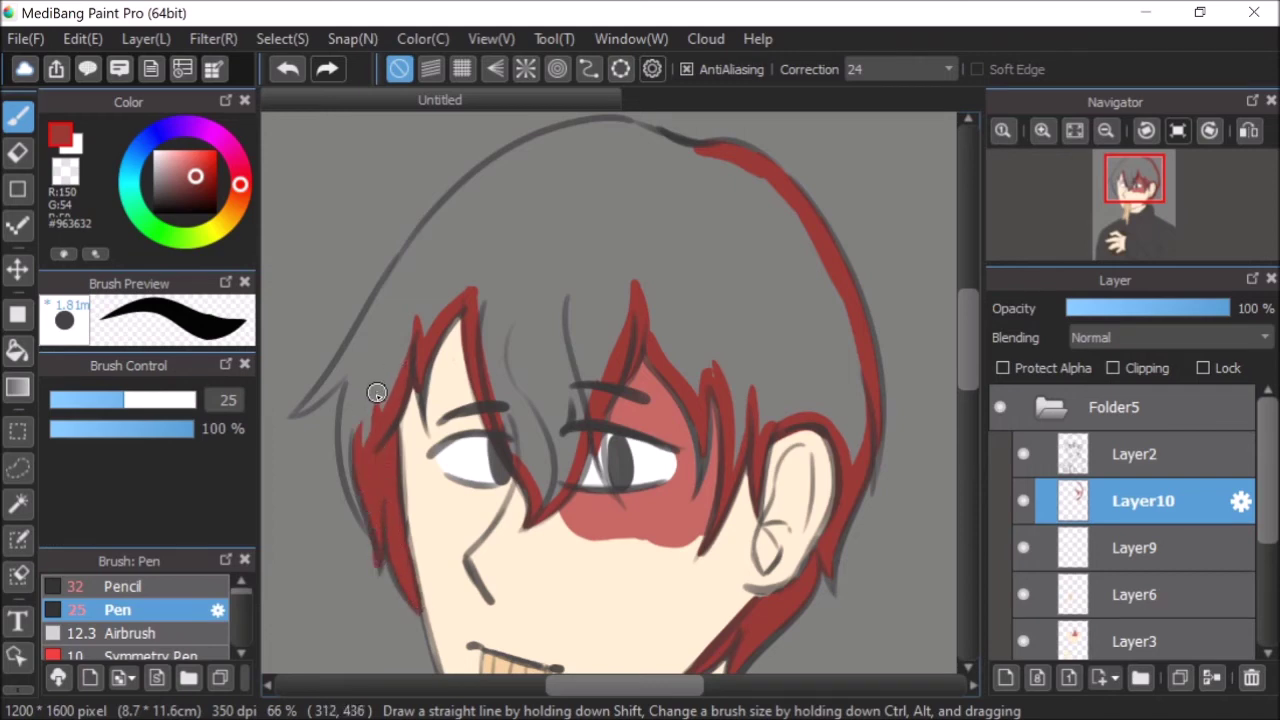
{"action": "mouse_move", "coordinate": [370, 532]}
{"action": "left_mouse_down"}
{"action": "mouse_move", "coordinate": [341, 405]}
{"action": "mouse_move", "coordinate": [360, 345]}
{"action": "left_mouse_up"}
{"action": "mouse_move", "coordinate": [289, 410]}
{"action": "left_mouse_down"}
{"action": "mouse_move", "coordinate": [358, 351]}
{"action": "mouse_move", "coordinate": [376, 296]}
{"action": "left_mouse_up"}
- Close the outer hair outline in dark red from the front side strand up to the crown, flipping the canvas for the top stretch
{"action": "left_click", "coordinate": [20, 152]}
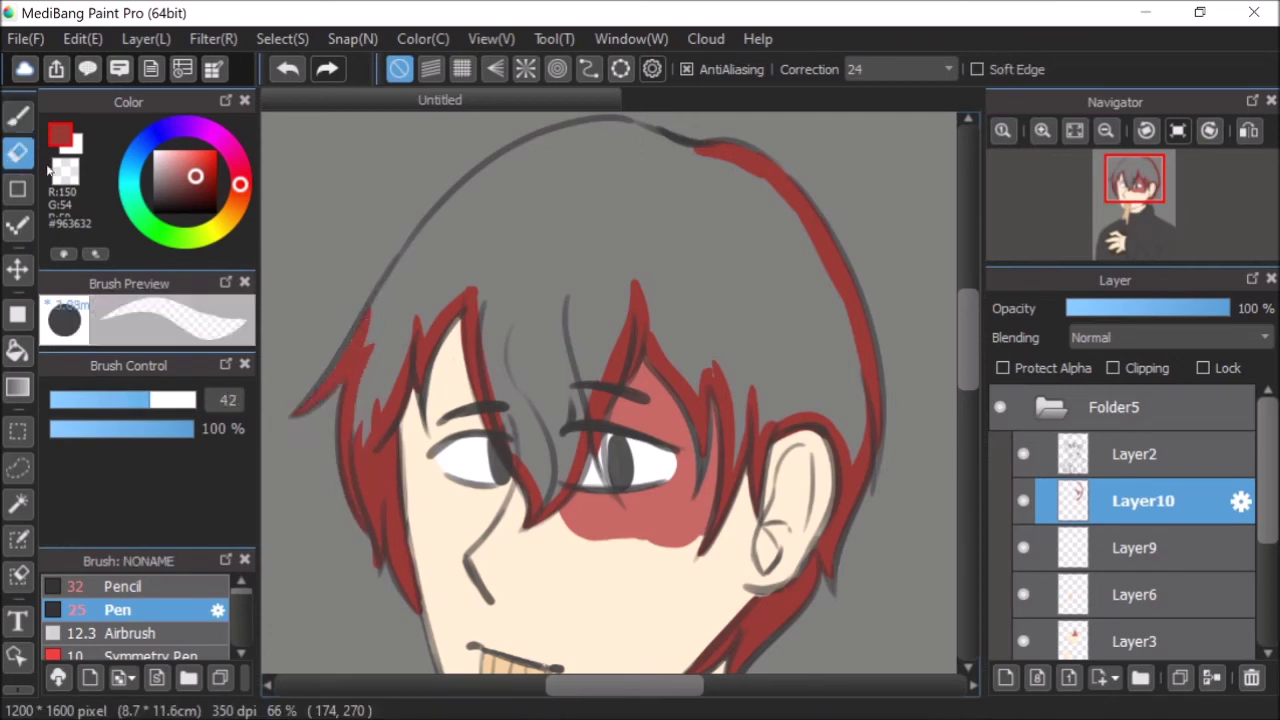
{"action": "left_click", "coordinate": [34, 117]}
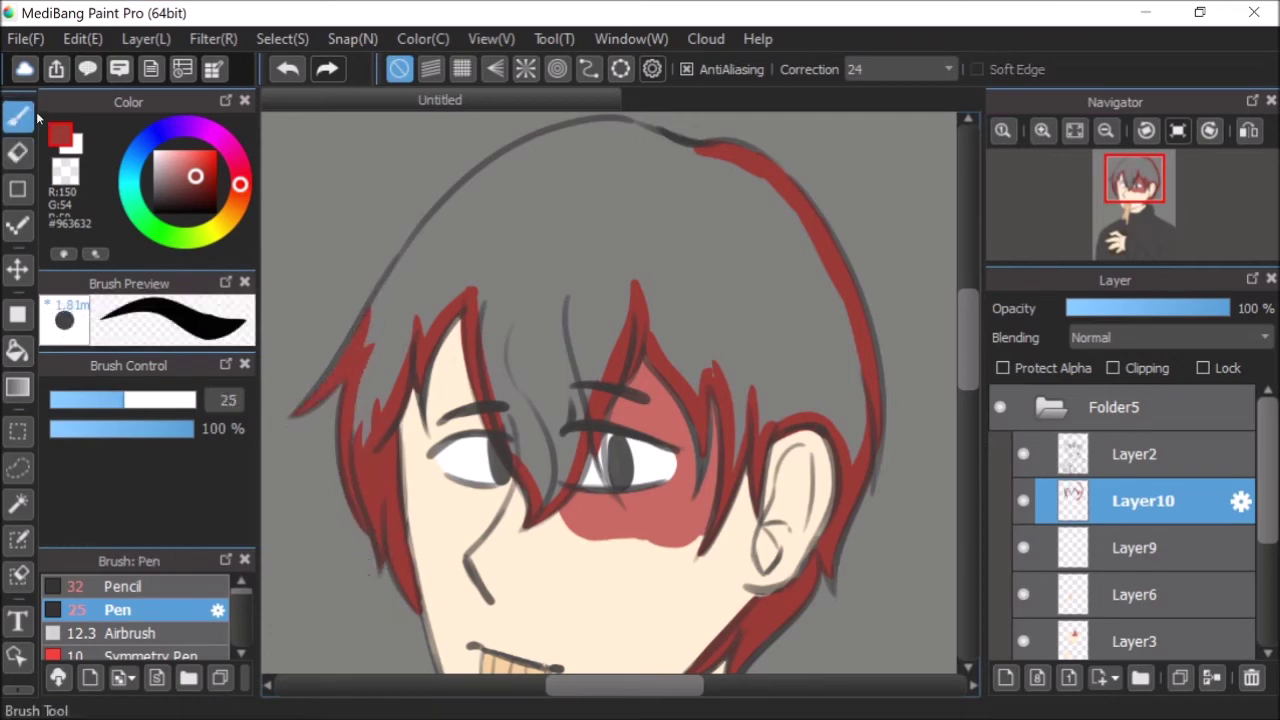
{"action": "left_click_drag", "start_coordinate": [360, 330], "coordinate": [463, 200]}
{"action": "left_click", "coordinate": [1248, 131]}
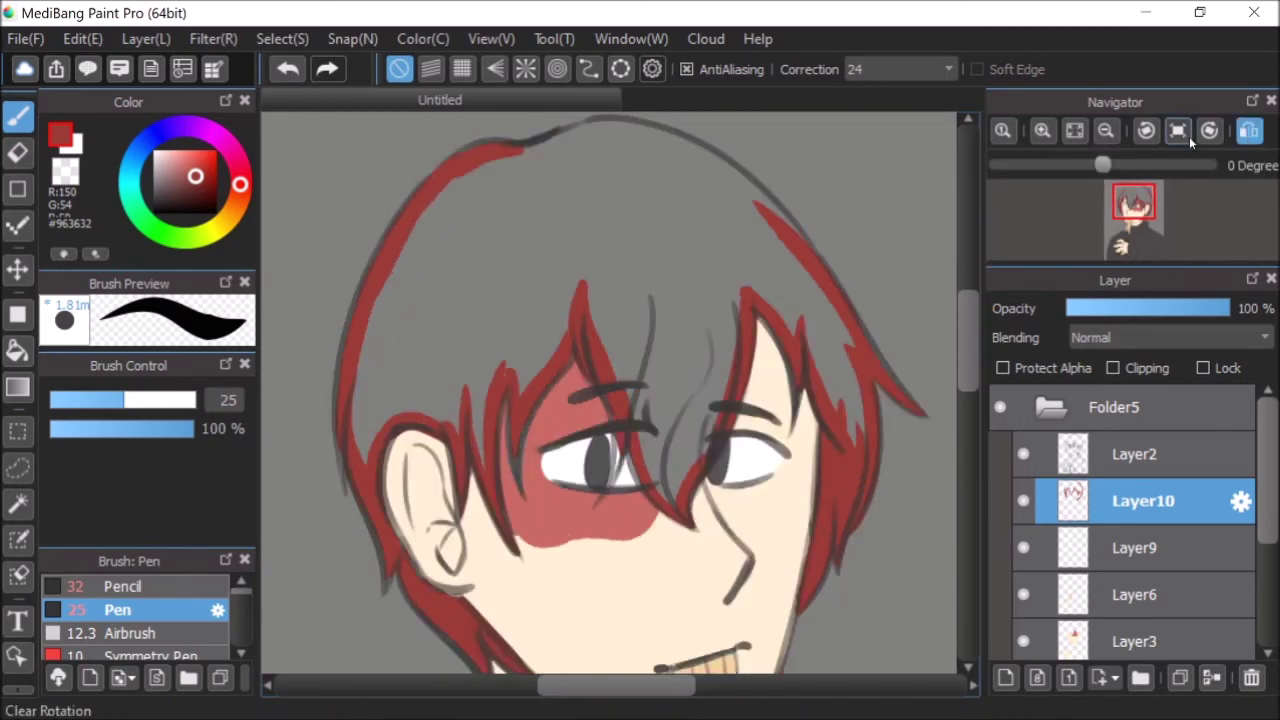
{"action": "mouse_move", "coordinate": [540, 150]}
{"action": "left_mouse_down"}
{"action": "mouse_move", "coordinate": [634, 120]}
{"action": "mouse_move", "coordinate": [701, 155]}
{"action": "mouse_move", "coordinate": [815, 255]}
{"action": "left_mouse_up"}
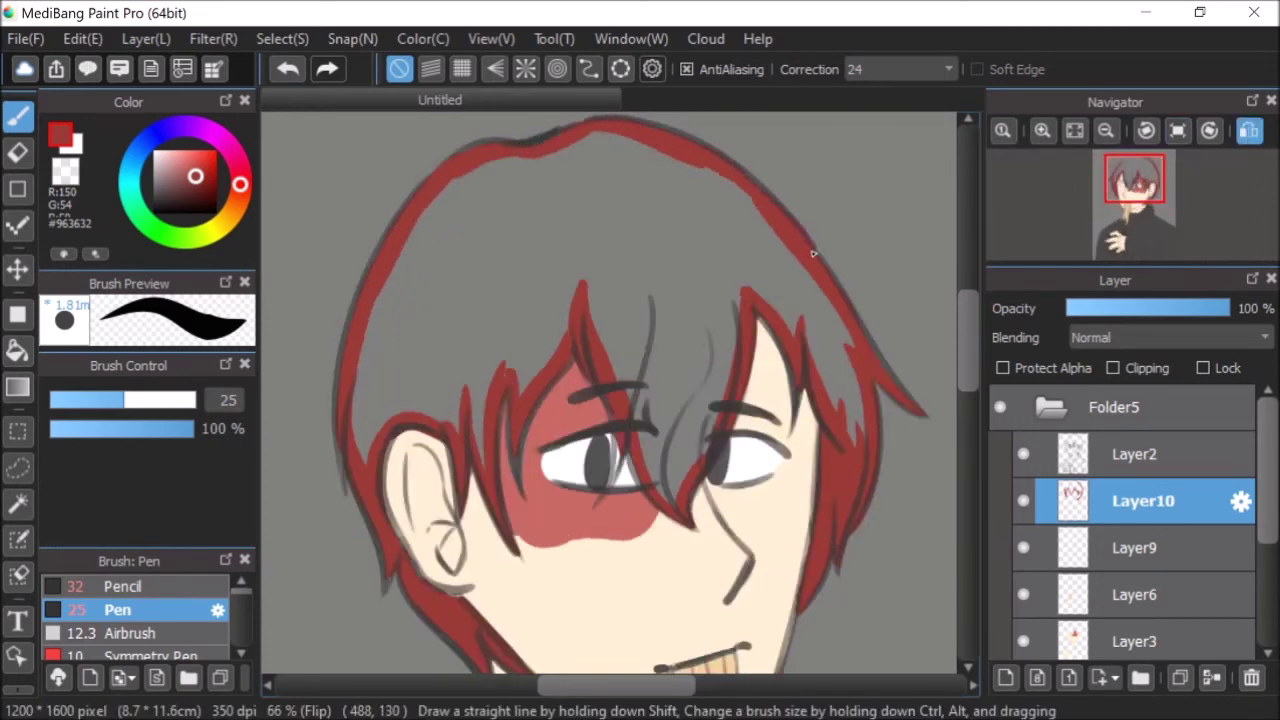
{"action": "left_click", "coordinate": [1248, 130]}
- Hide the line art in Layer2, bucket-fill the outlined hair on Layer10 with dark red, and show the line art again
{"action": "left_click", "coordinate": [1023, 454]}
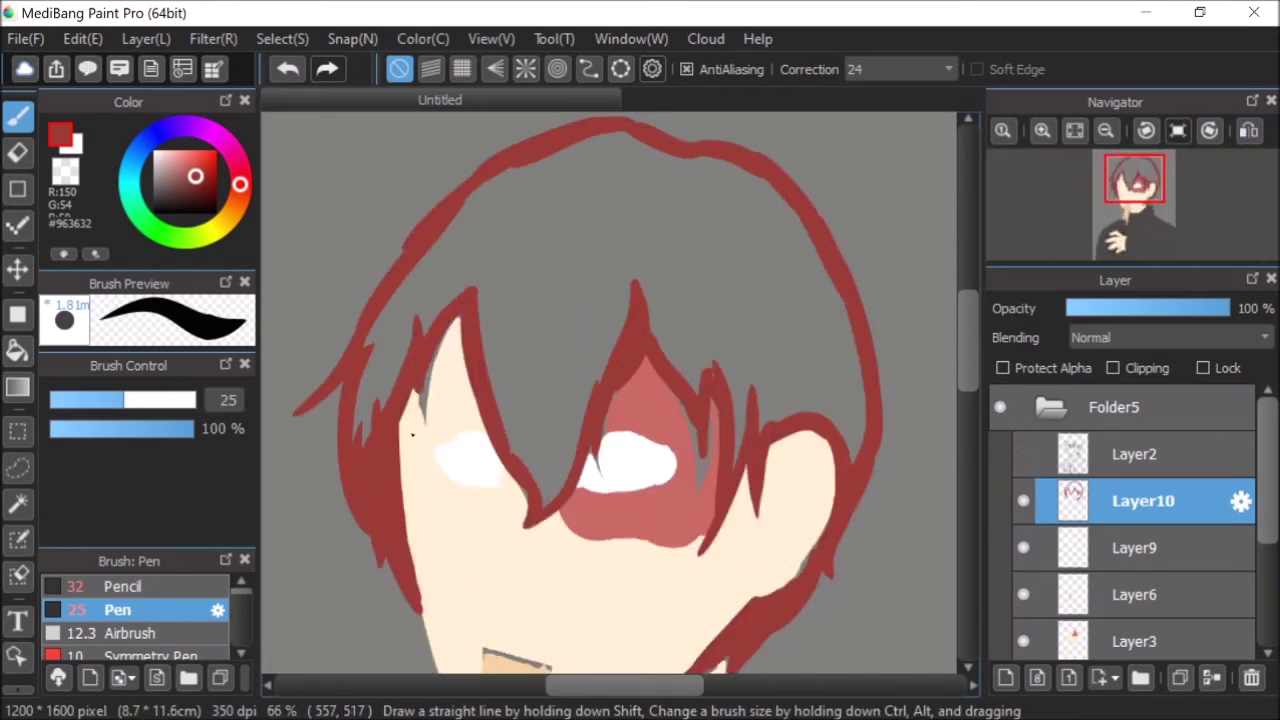
{"action": "left_click", "coordinate": [17, 349]}
{"action": "left_click", "coordinate": [571, 263]}
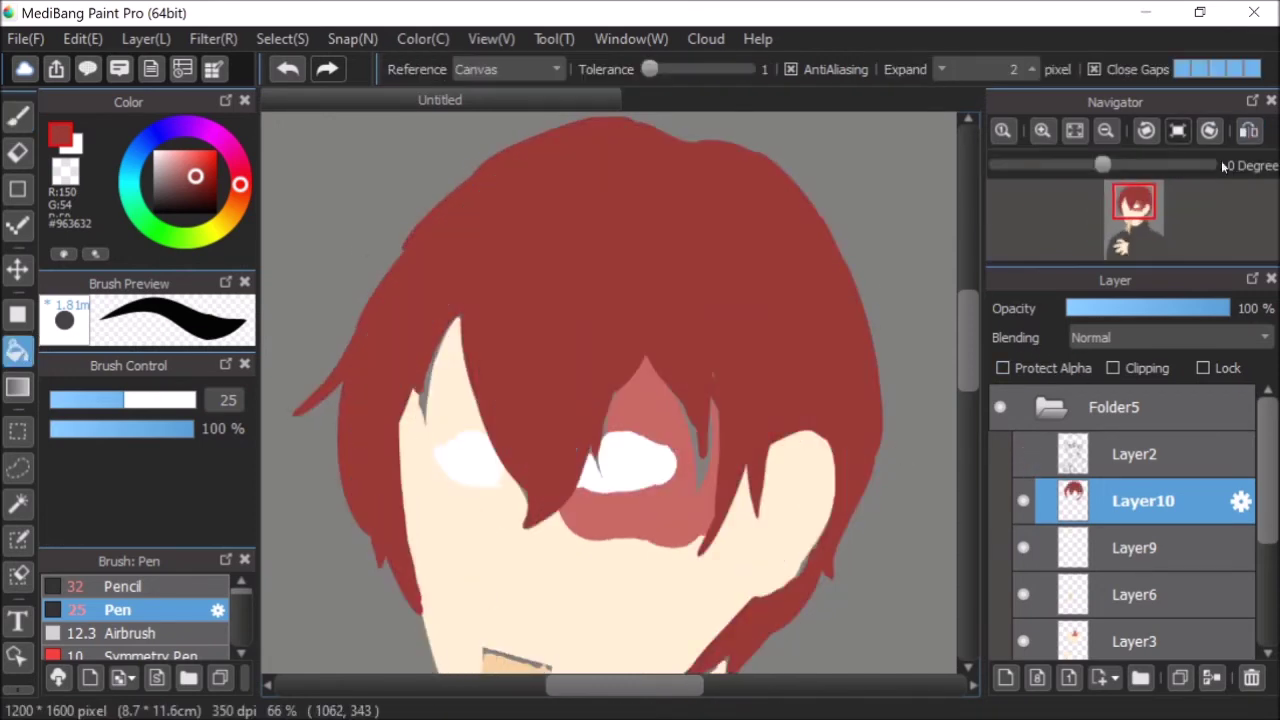
{"action": "left_click", "coordinate": [1023, 454]}
- Paint the thin hair strand crossing the scarred eye in dark red with the Pen, redoing the first stroke
{"action": "left_click", "coordinate": [17, 115]}
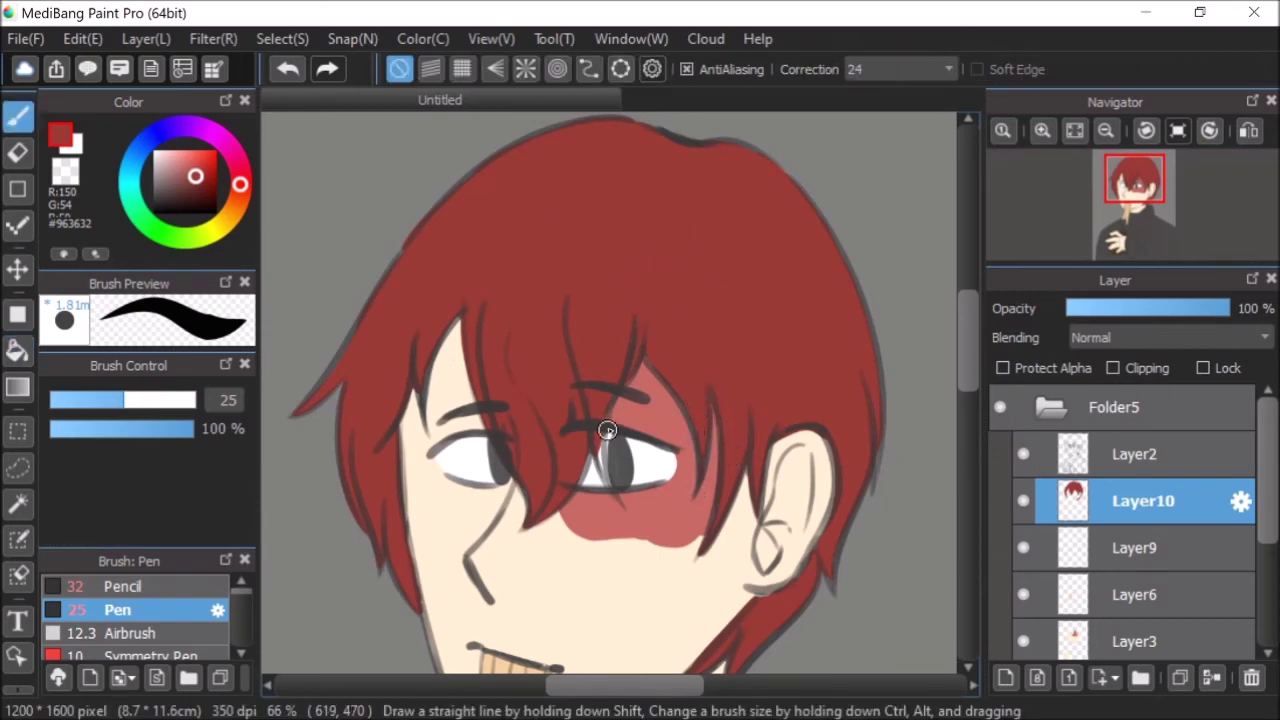
{"action": "left_click_drag", "start_coordinate": [599, 428], "coordinate": [616, 510]}
{"action": "left_click", "coordinate": [287, 68]}
{"action": "left_click_drag", "start_coordinate": [600, 422], "coordinate": [612, 493]}
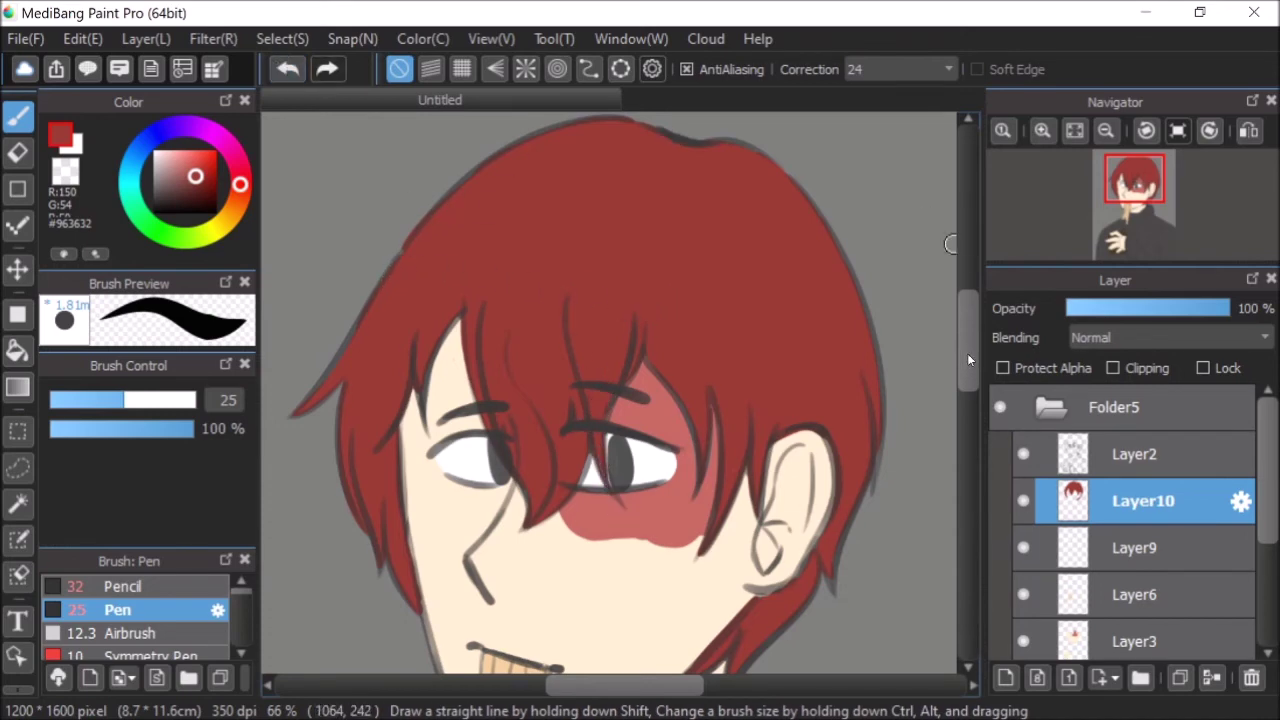
- Protect Layer10's alpha, draw a white parting line from crown to fringe, and bucket-fill the hair on the unscarred side white
{"action": "scroll", "coordinate": [964, 360], "scroll_direction": "down", "scroll_amount": 3}
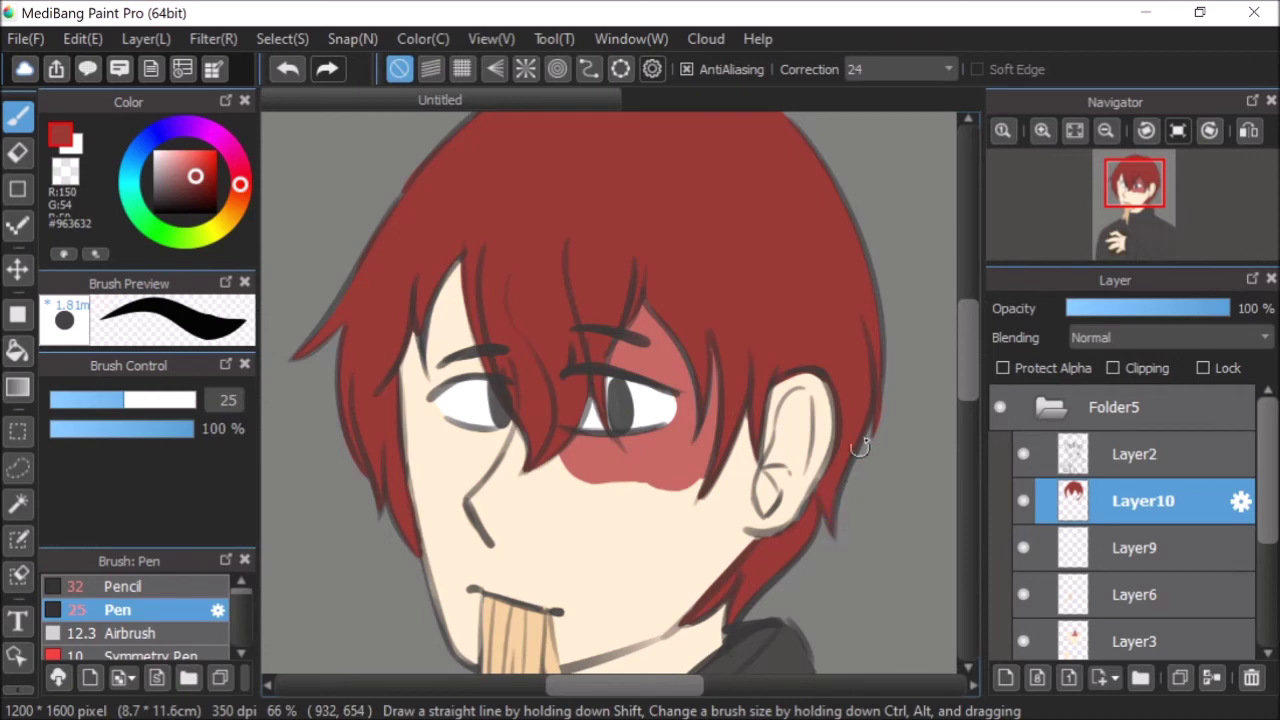
{"action": "scroll", "coordinate": [965, 370], "scroll_direction": "up", "scroll_amount": 3}
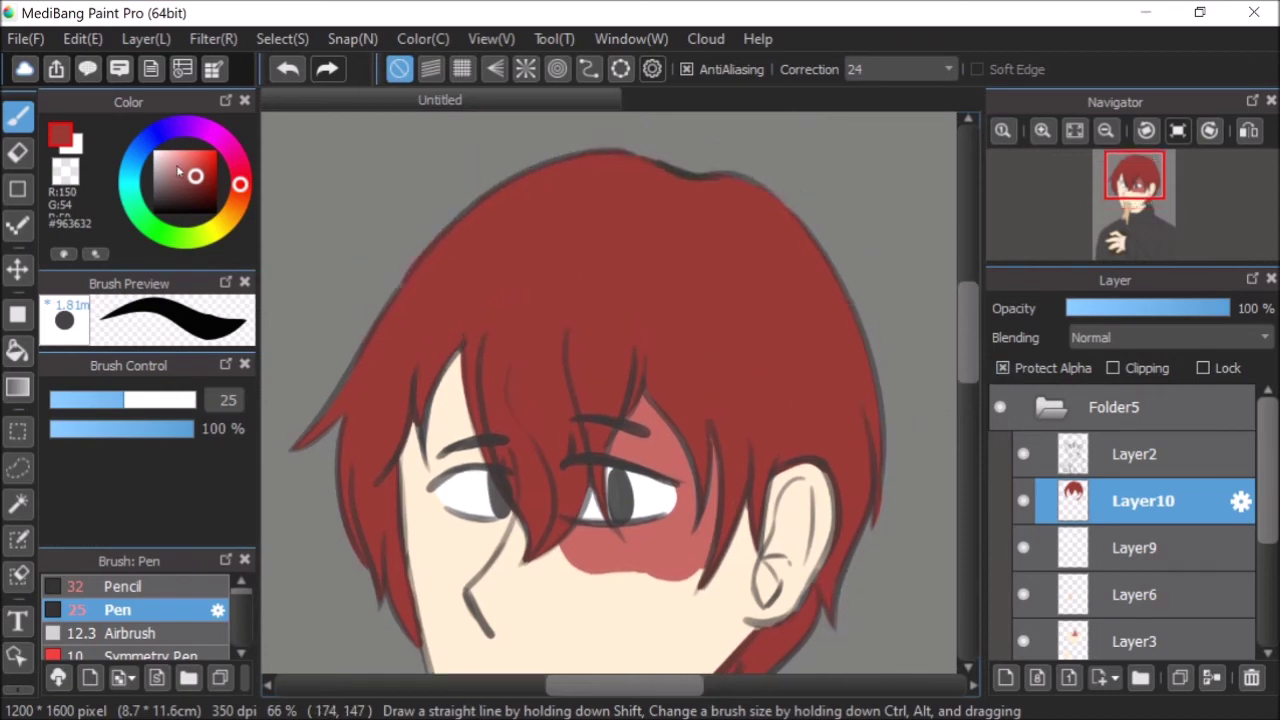
{"action": "key", "text": "x"}
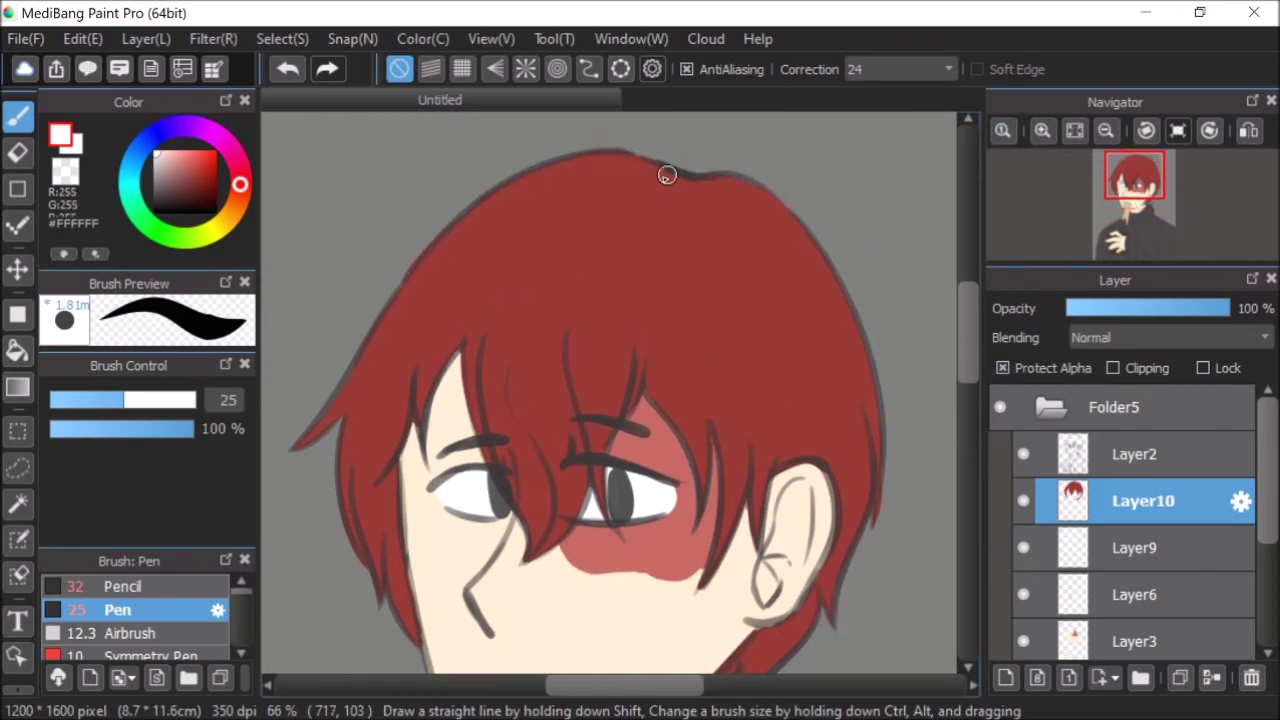
{"action": "left_click_drag", "start_coordinate": [658, 186], "coordinate": [568, 338]}
{"action": "left_click", "coordinate": [287, 68]}
{"action": "left_click_drag", "start_coordinate": [506, 394], "coordinate": [683, 166]}
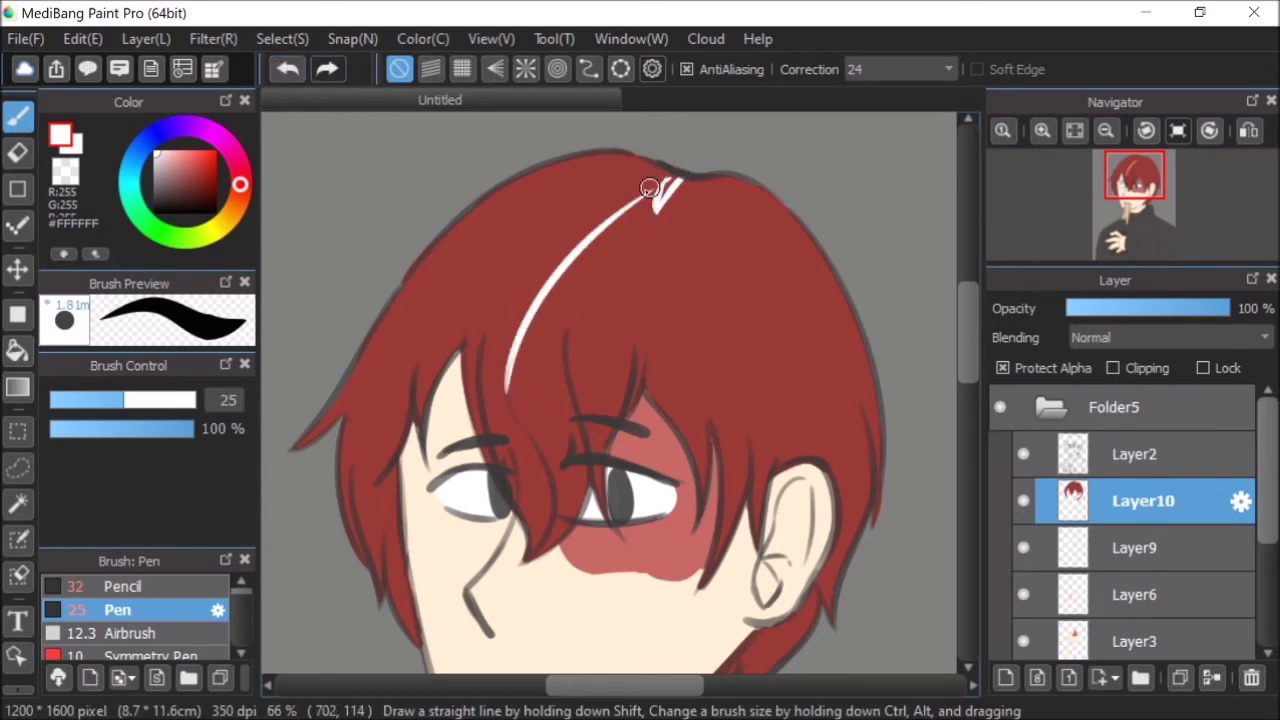
{"action": "left_click", "coordinate": [17, 350]}
{"action": "left_click", "coordinate": [432, 320]}
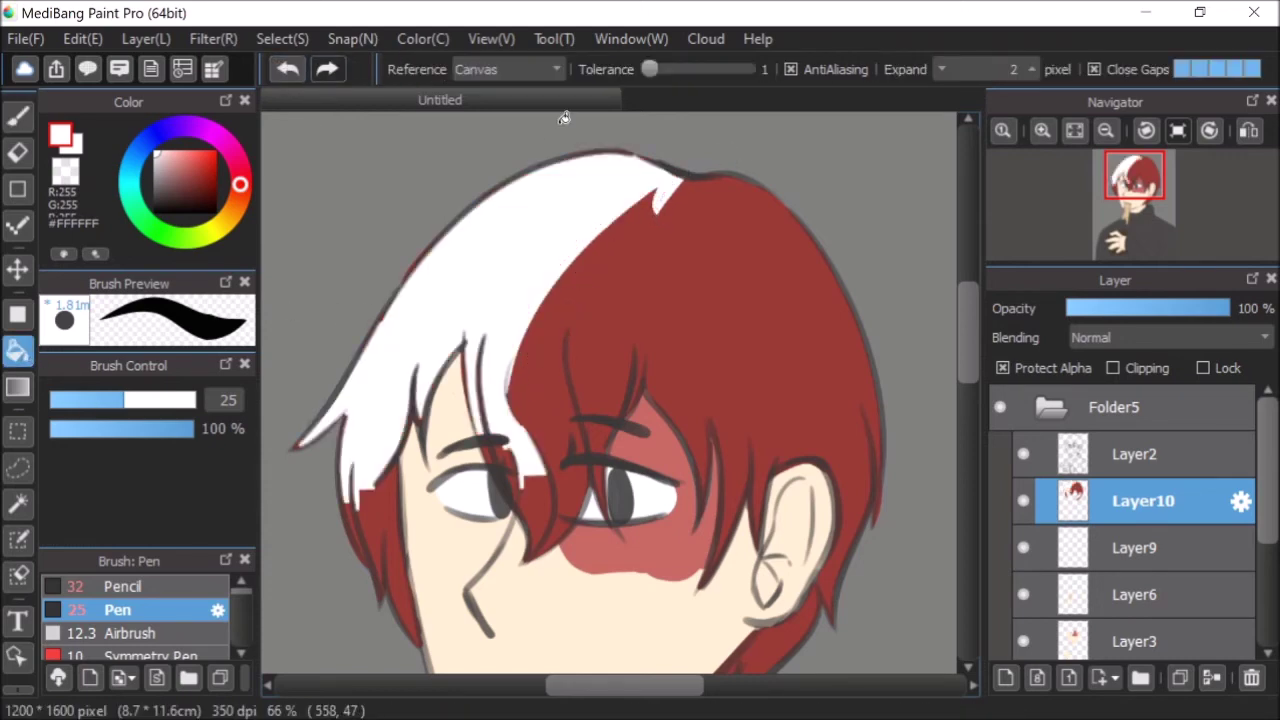
- Paint the leftover red patches white along the outer hair edge, the side strands and the fringe strand between the eyes
{"action": "left_click", "coordinate": [17, 115]}
{"action": "left_click_drag", "start_coordinate": [409, 272], "coordinate": [326, 412]}
{"action": "mouse_move", "coordinate": [383, 370]}
{"action": "left_mouse_down"}
{"action": "mouse_move", "coordinate": [340, 542]}
{"action": "mouse_move", "coordinate": [378, 616]}
{"action": "mouse_move", "coordinate": [349, 410]}
{"action": "mouse_move", "coordinate": [363, 580]}
{"action": "mouse_move", "coordinate": [363, 467]}
{"action": "mouse_move", "coordinate": [418, 652]}
{"action": "mouse_move", "coordinate": [378, 432]}
{"action": "mouse_move", "coordinate": [387, 554]}
{"action": "mouse_move", "coordinate": [377, 512]}
{"action": "mouse_move", "coordinate": [405, 363]}
{"action": "mouse_move", "coordinate": [420, 574]}
{"action": "left_mouse_up"}
{"action": "mouse_move", "coordinate": [412, 444]}
{"action": "left_mouse_down"}
{"action": "mouse_move", "coordinate": [426, 330]}
{"action": "mouse_move", "coordinate": [489, 487]}
{"action": "left_mouse_up"}
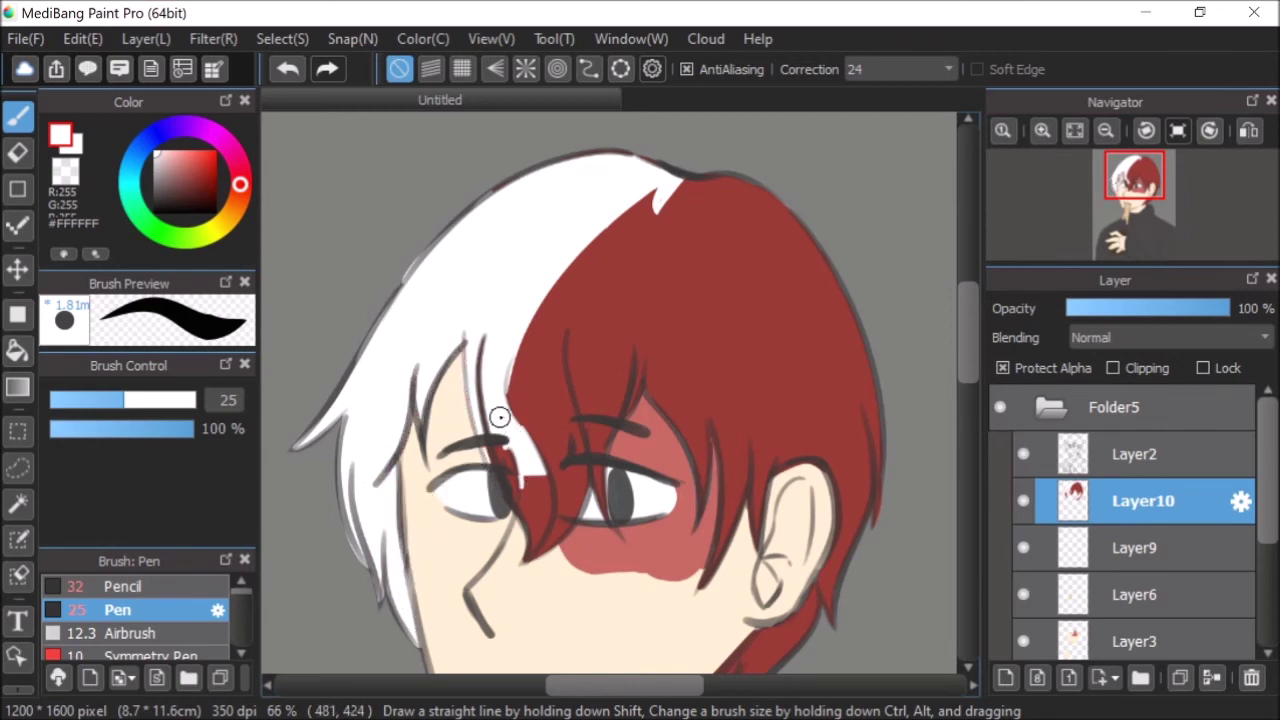
{"action": "left_click_drag", "start_coordinate": [495, 420], "coordinate": [491, 424]}
{"action": "left_click_drag", "start_coordinate": [516, 486], "coordinate": [538, 542]}
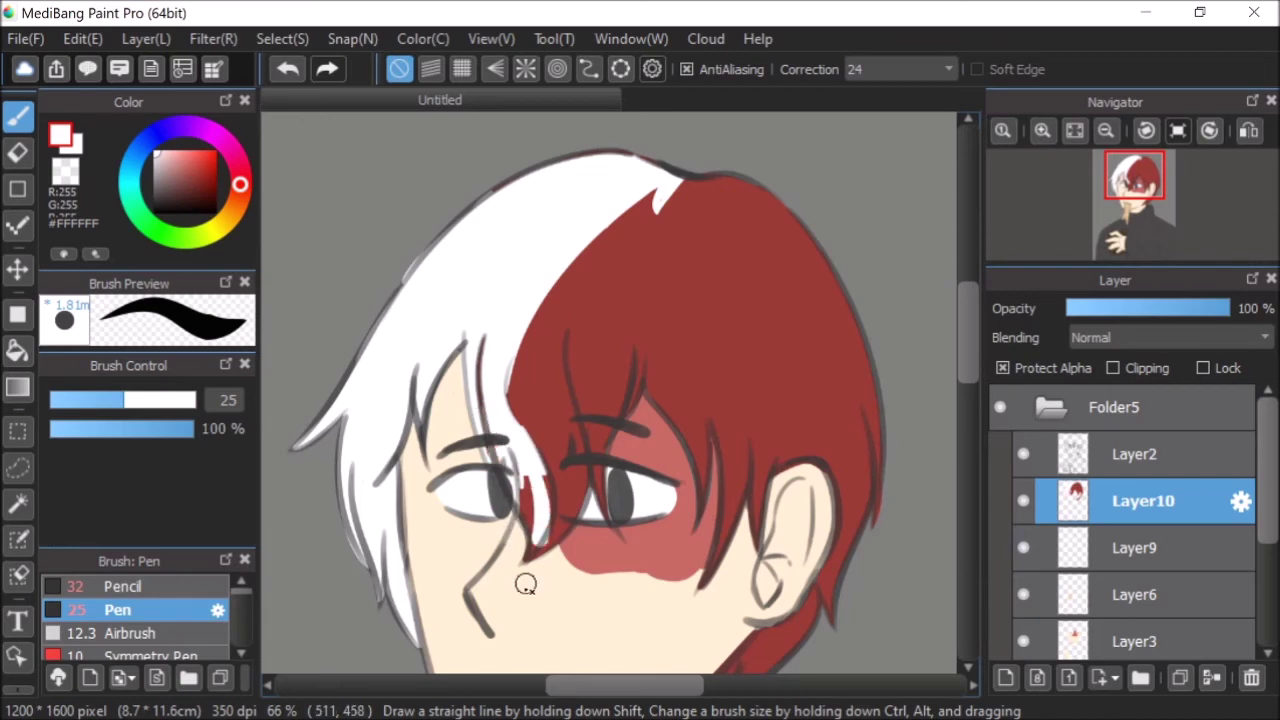
{"action": "left_click_drag", "start_coordinate": [529, 468], "coordinate": [534, 556]}
- Sample the dark red and repaint the red side of the parting, from the crown down to pointed tips in the fringe
{"action": "left_click", "coordinate": [584, 384], "text": "alt"}
{"action": "left_click_drag", "start_coordinate": [701, 167], "coordinate": [566, 354]}
{"action": "left_click_drag", "start_coordinate": [686, 163], "coordinate": [569, 272]}
{"action": "mouse_move", "coordinate": [638, 194]}
{"action": "left_mouse_down"}
{"action": "mouse_move", "coordinate": [509, 350]}
{"action": "mouse_move", "coordinate": [554, 299]}
{"action": "left_mouse_up"}
{"action": "mouse_move", "coordinate": [505, 366]}
{"action": "left_mouse_down"}
{"action": "mouse_move", "coordinate": [522, 451]}
{"action": "mouse_move", "coordinate": [511, 397]}
{"action": "mouse_move", "coordinate": [506, 407]}
{"action": "mouse_move", "coordinate": [554, 478]}
{"action": "left_mouse_up"}
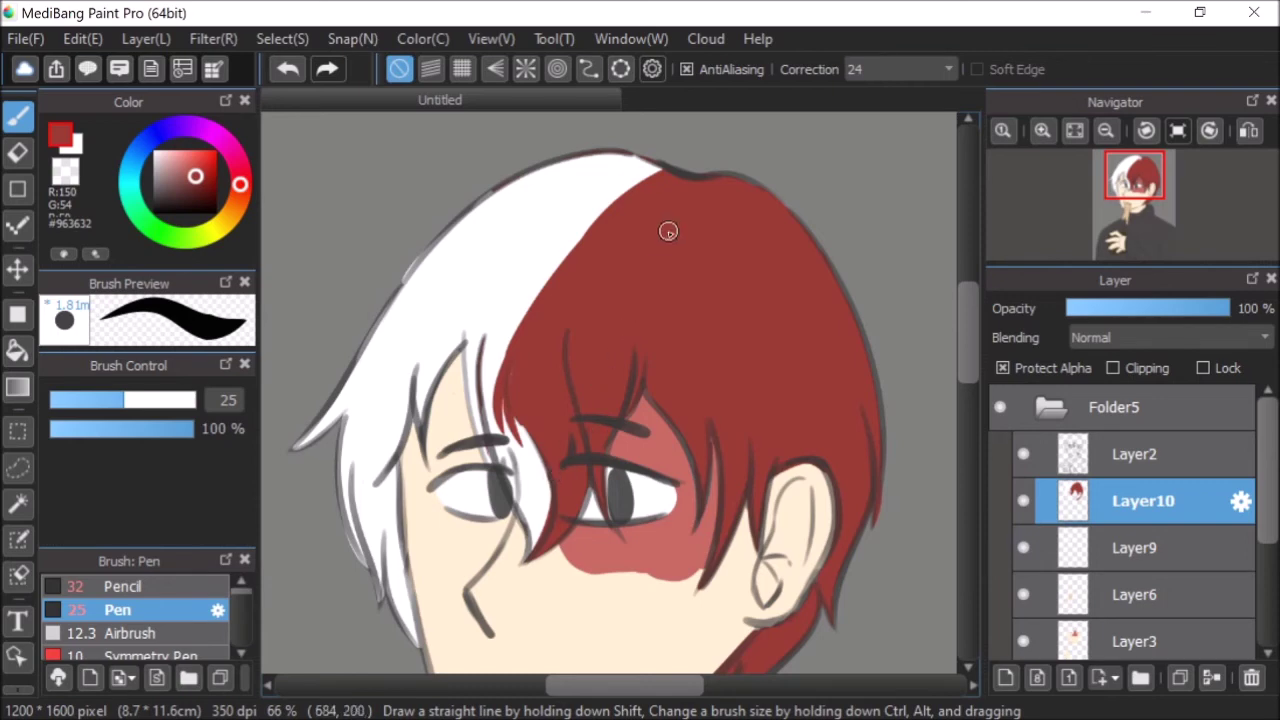
{"action": "scroll", "coordinate": [965, 355], "scroll_direction": "down", "scroll_amount": 3}
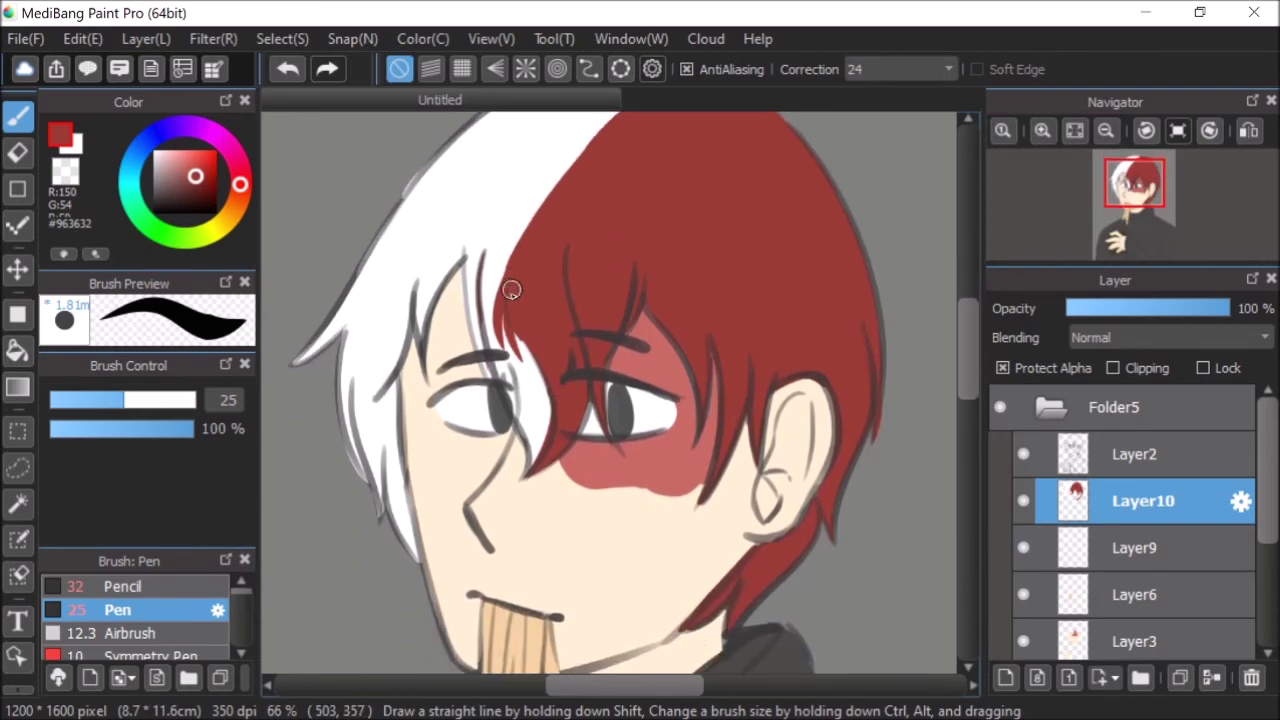
{"action": "scroll", "coordinate": [965, 356], "scroll_direction": "up", "scroll_amount": 3}
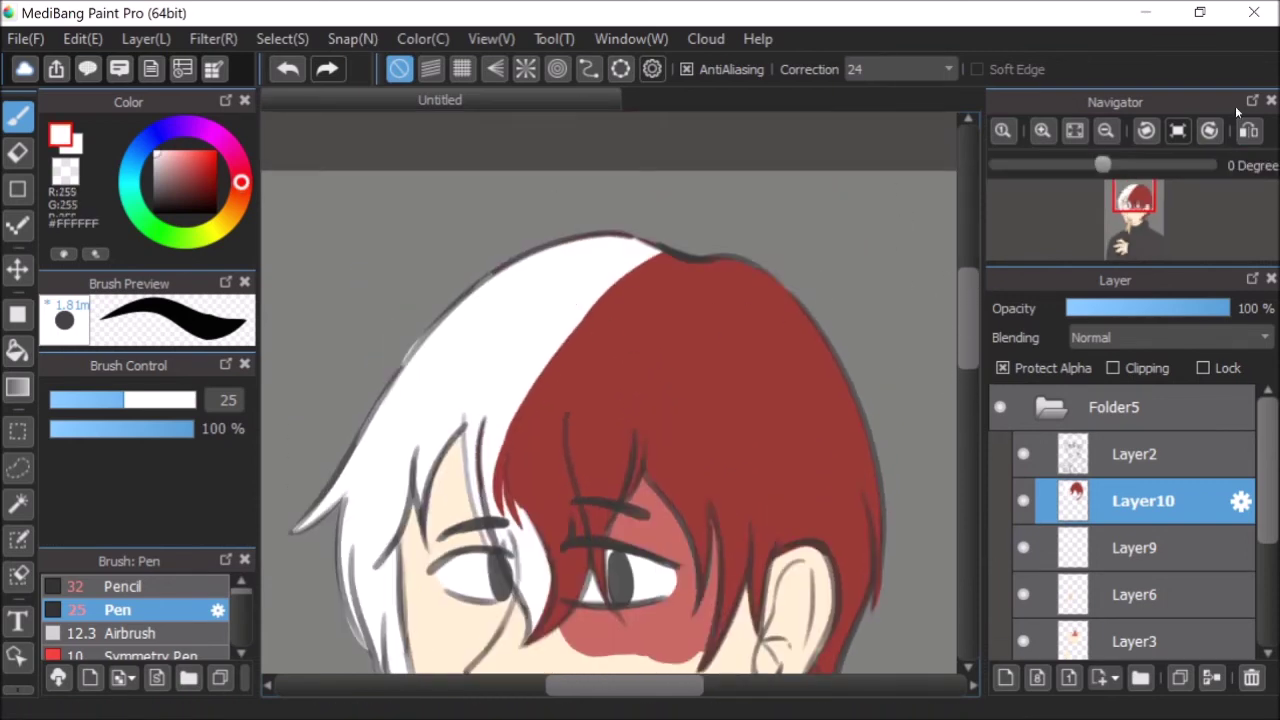
{"action": "left_click", "coordinate": [1248, 130]}
{"action": "left_click_drag", "start_coordinate": [517, 254], "coordinate": [660, 334]}
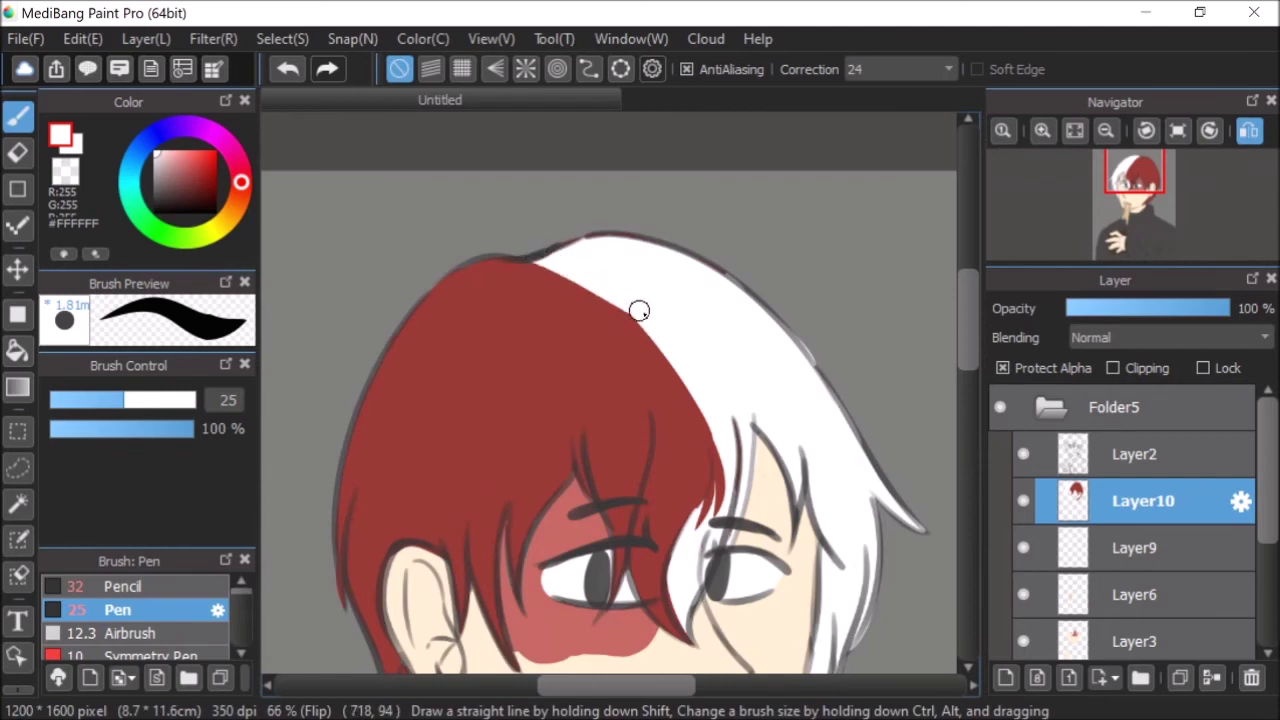
{"action": "left_click_drag", "start_coordinate": [594, 311], "coordinate": [712, 422]}
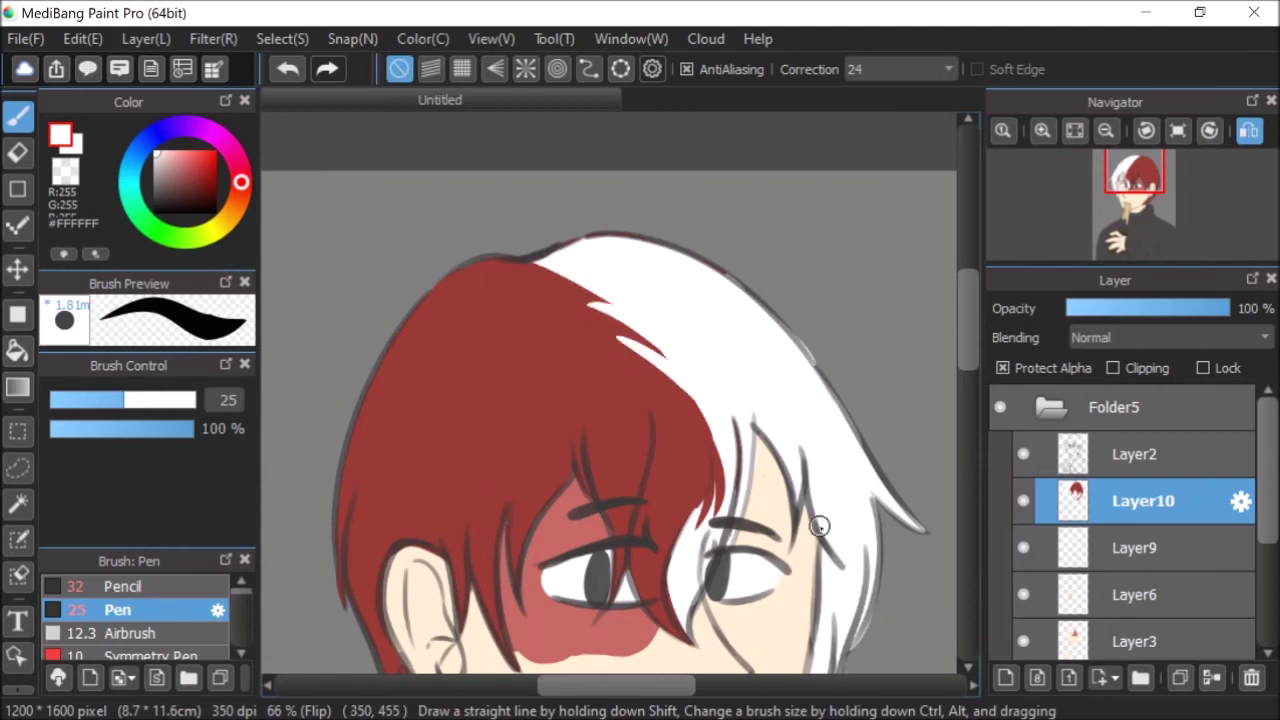
{"action": "left_click", "coordinate": [288, 69]}
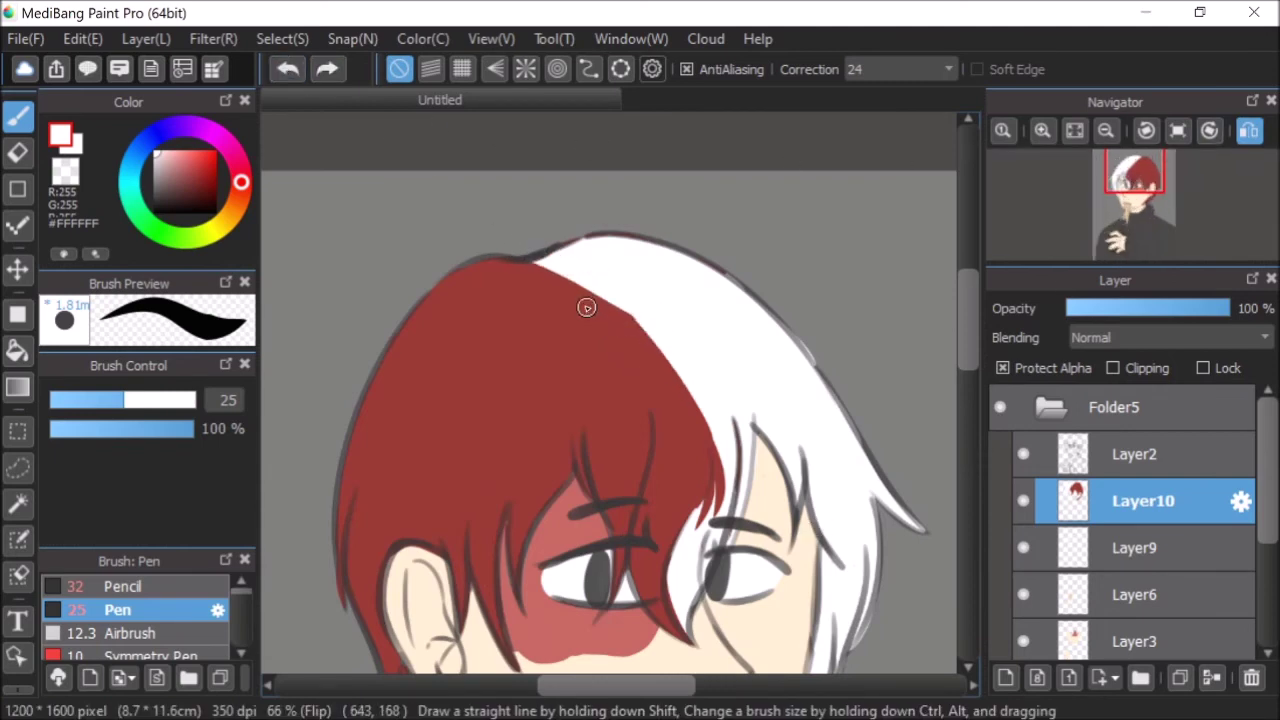
- Paint small white spikes into the red along the parting, from the crown down towards the fringe
{"action": "left_click_drag", "start_coordinate": [586, 305], "coordinate": [636, 322]}
{"action": "left_click", "coordinate": [1249, 130]}
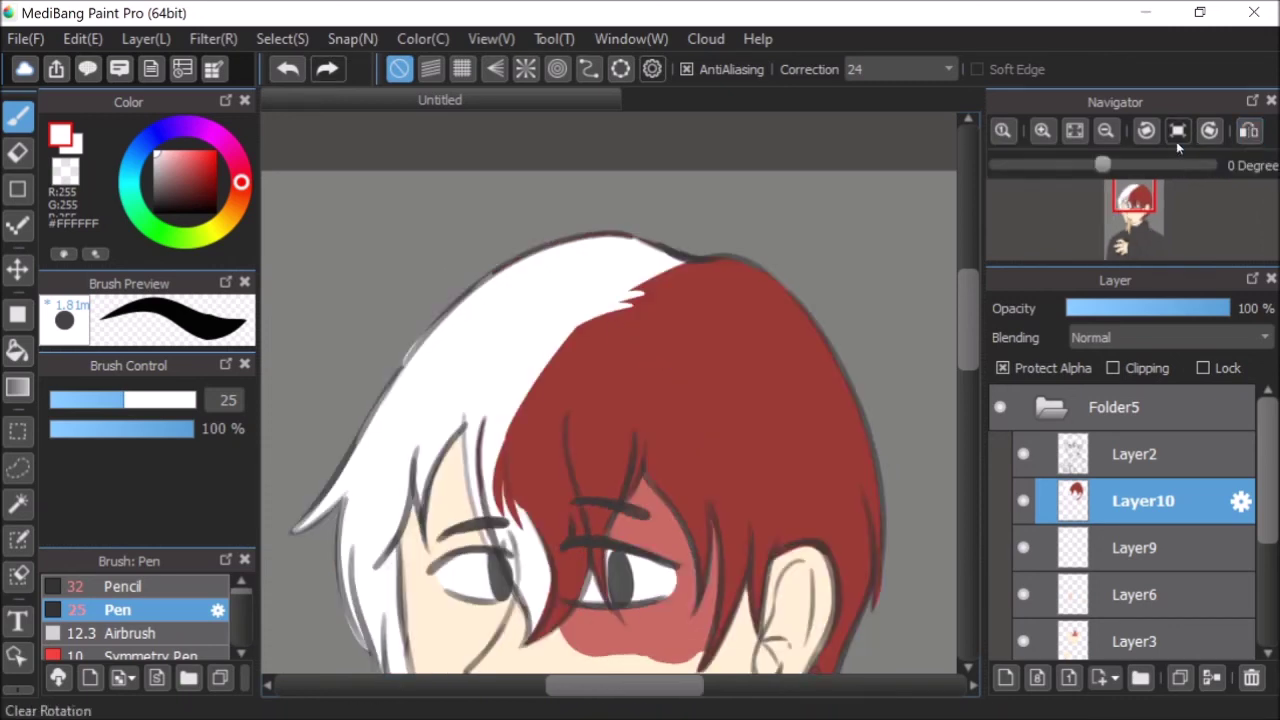
{"action": "left_click_drag", "start_coordinate": [591, 319], "coordinate": [541, 375]}
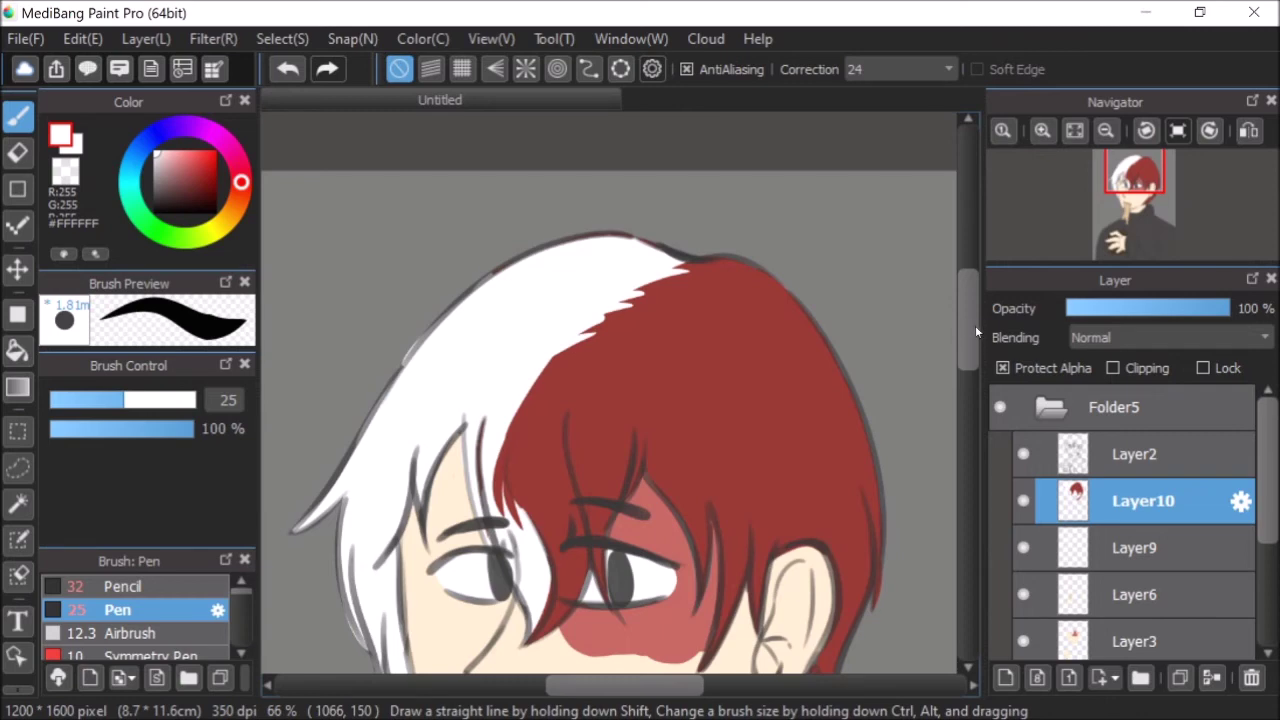
{"action": "left_click_drag", "start_coordinate": [975, 325], "coordinate": [961, 343]}
{"action": "left_click", "coordinate": [1080, 127]}
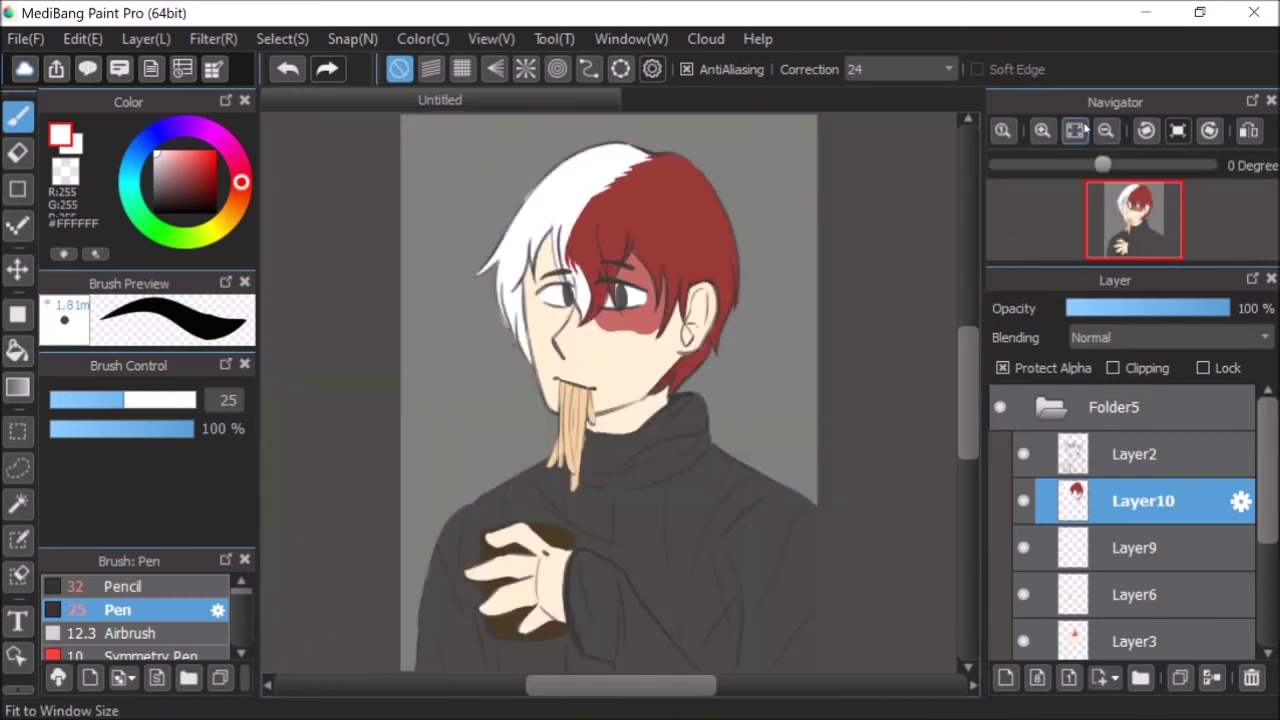
- Switch to the Eraser and hide the background layer, Layer4
{"action": "scroll", "coordinate": [566, 184], "scroll_direction": "up", "scroll_amount": 3}
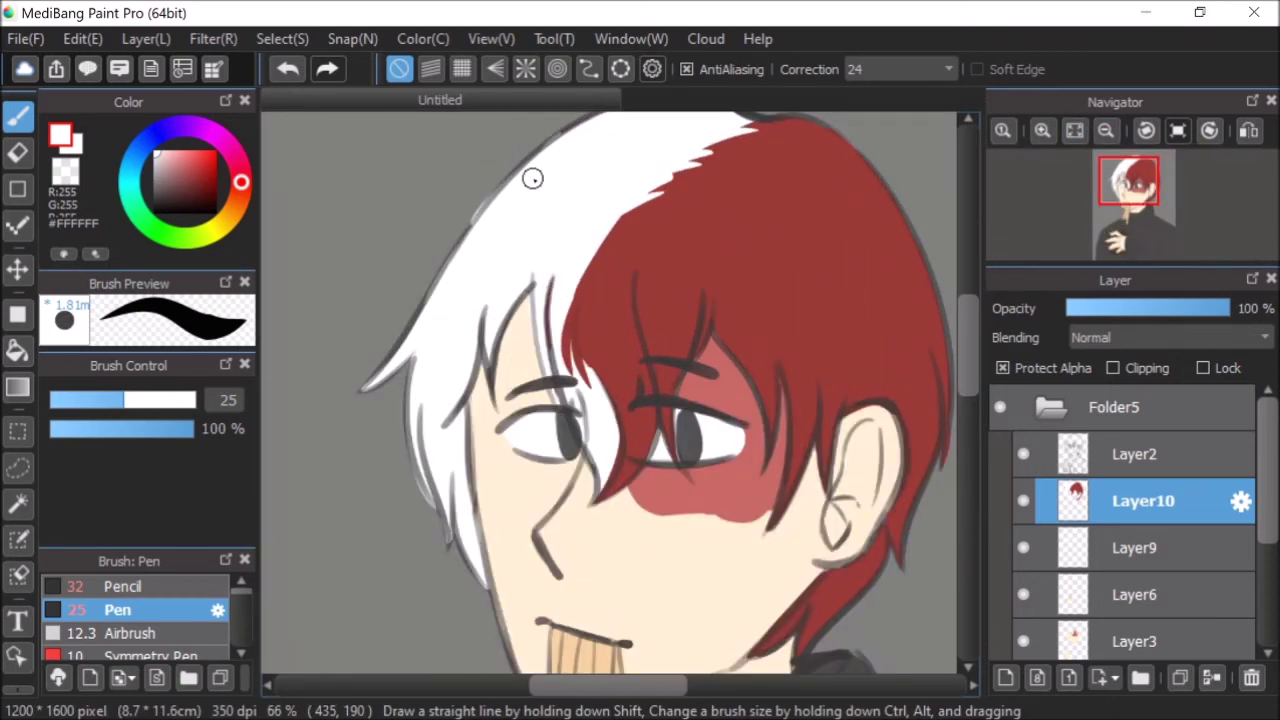
{"action": "key", "text": "e"}
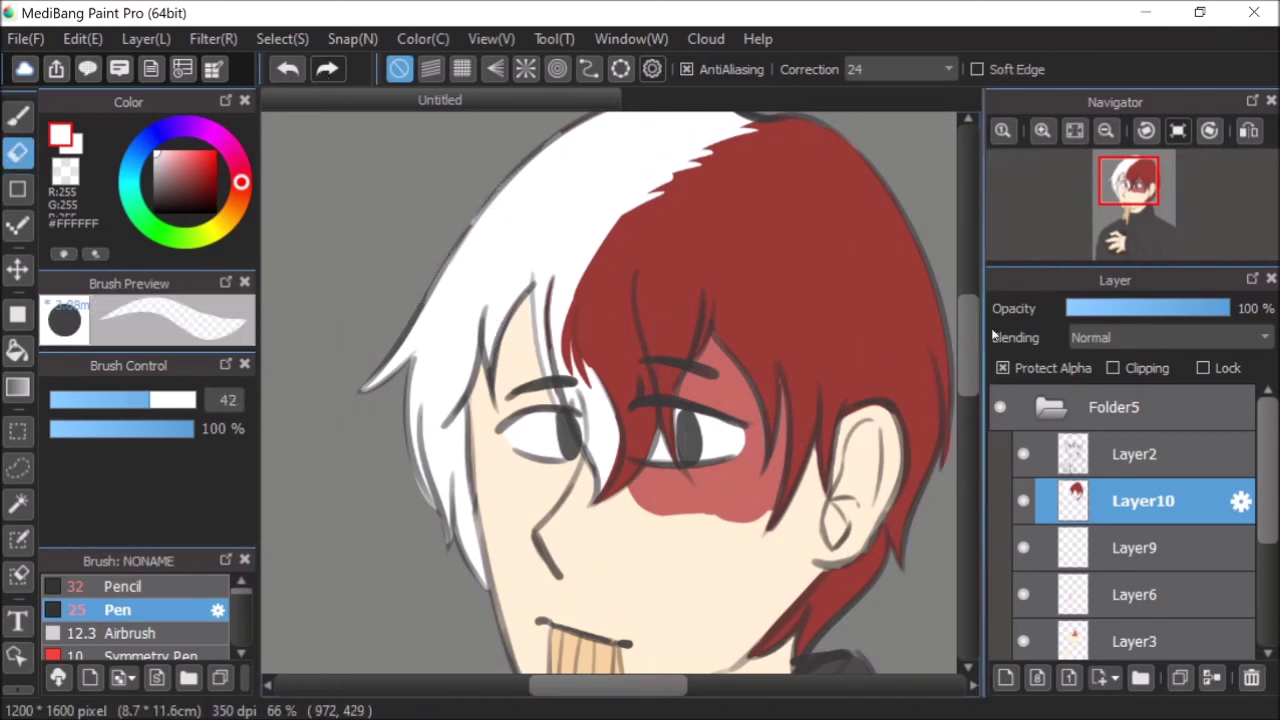
{"action": "left_click", "coordinate": [1074, 130]}
{"action": "scroll", "coordinate": [1155, 540], "scroll_direction": "down", "scroll_amount": 3}
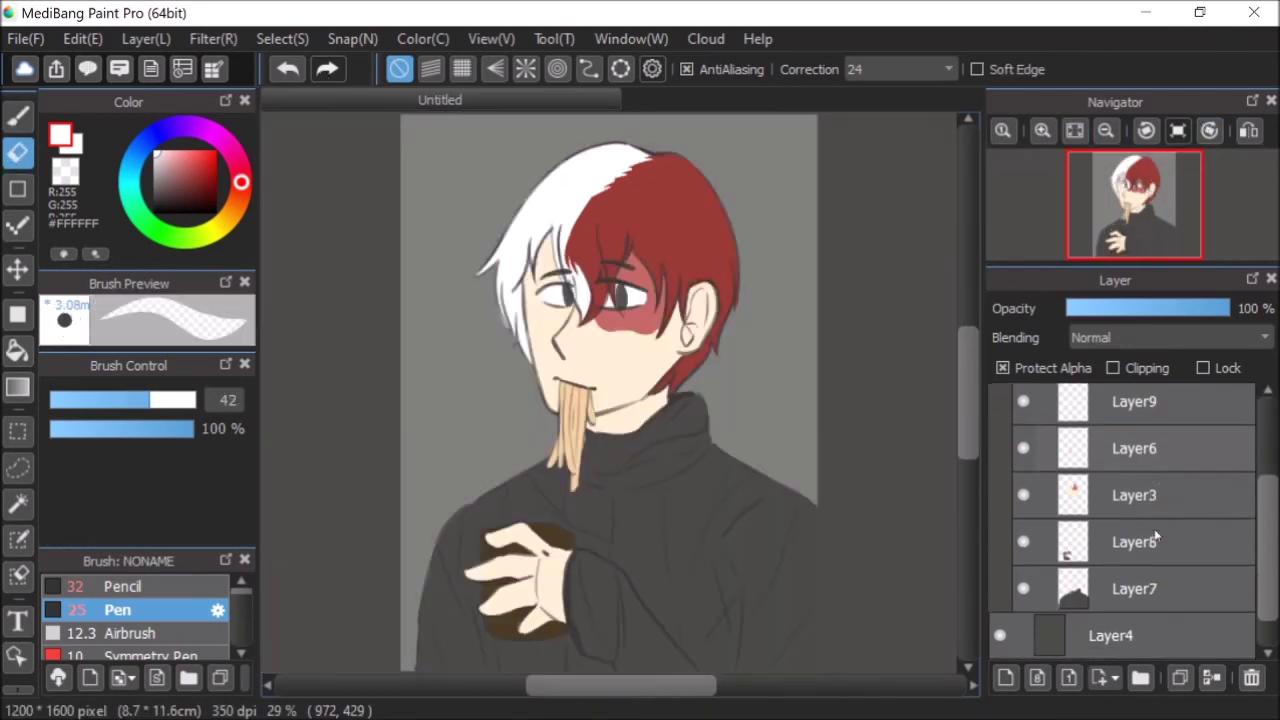
{"action": "left_click", "coordinate": [1082, 637]}
{"action": "left_click", "coordinate": [1000, 638]}
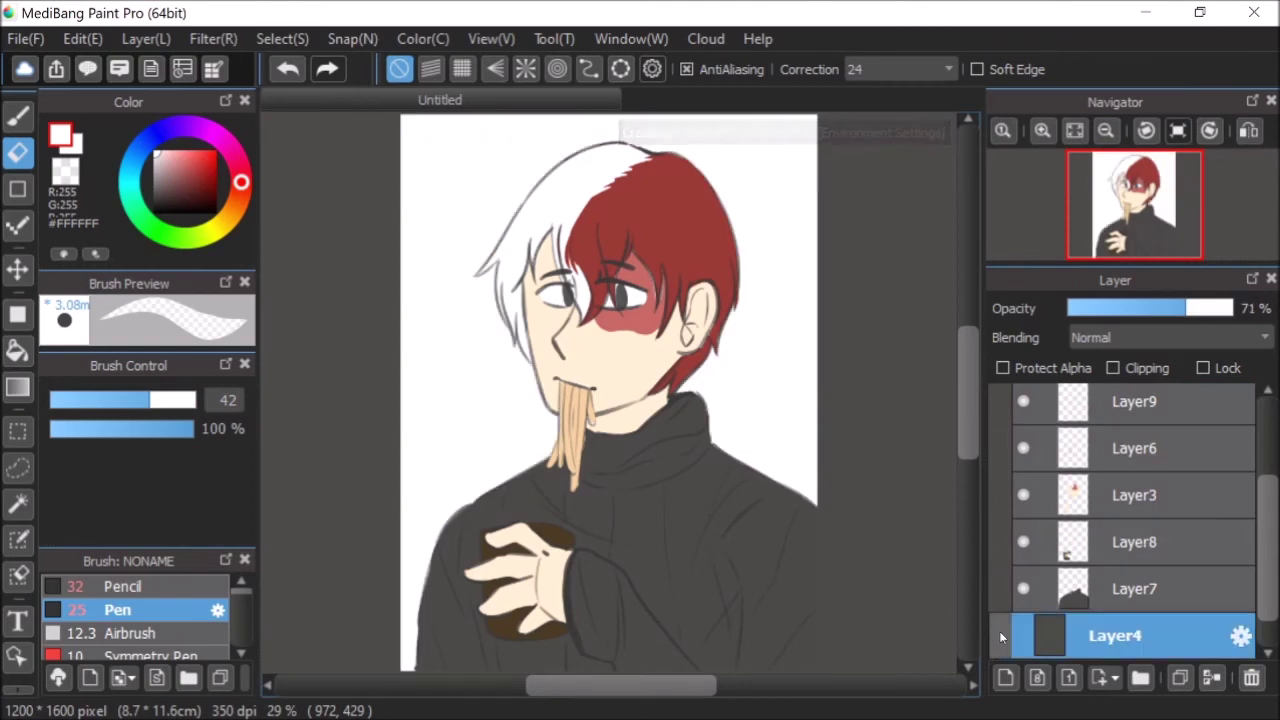
- On Layer3, sample the scar colour #C26661 and paint over the gaps between the scar and the red hair strands
{"action": "scroll", "coordinate": [1022, 620], "scroll_direction": "up", "scroll_amount": 3}
{"action": "left_click", "coordinate": [1138, 612]}
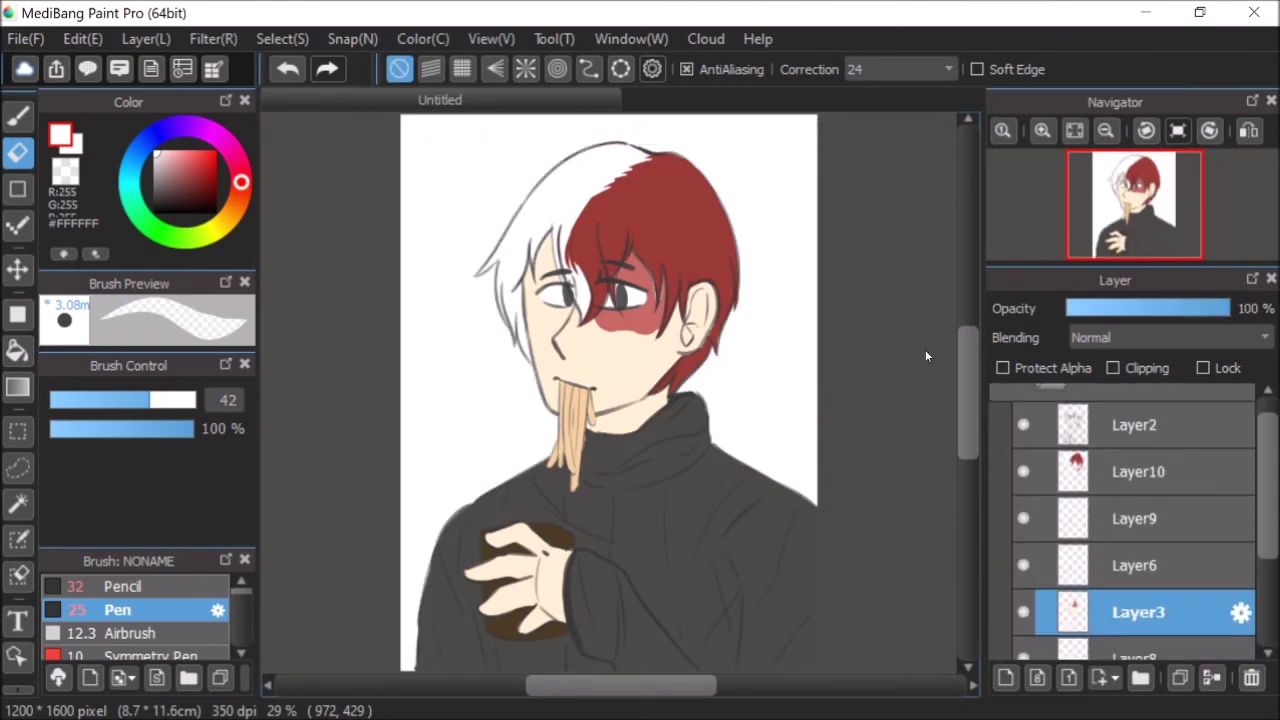
{"action": "scroll", "coordinate": [676, 260], "scroll_direction": "up", "scroll_amount": 1}
{"action": "scroll", "coordinate": [676, 260], "scroll_direction": "up", "scroll_amount": 5}
{"action": "left_click", "coordinate": [503, 329], "text": "alt"}
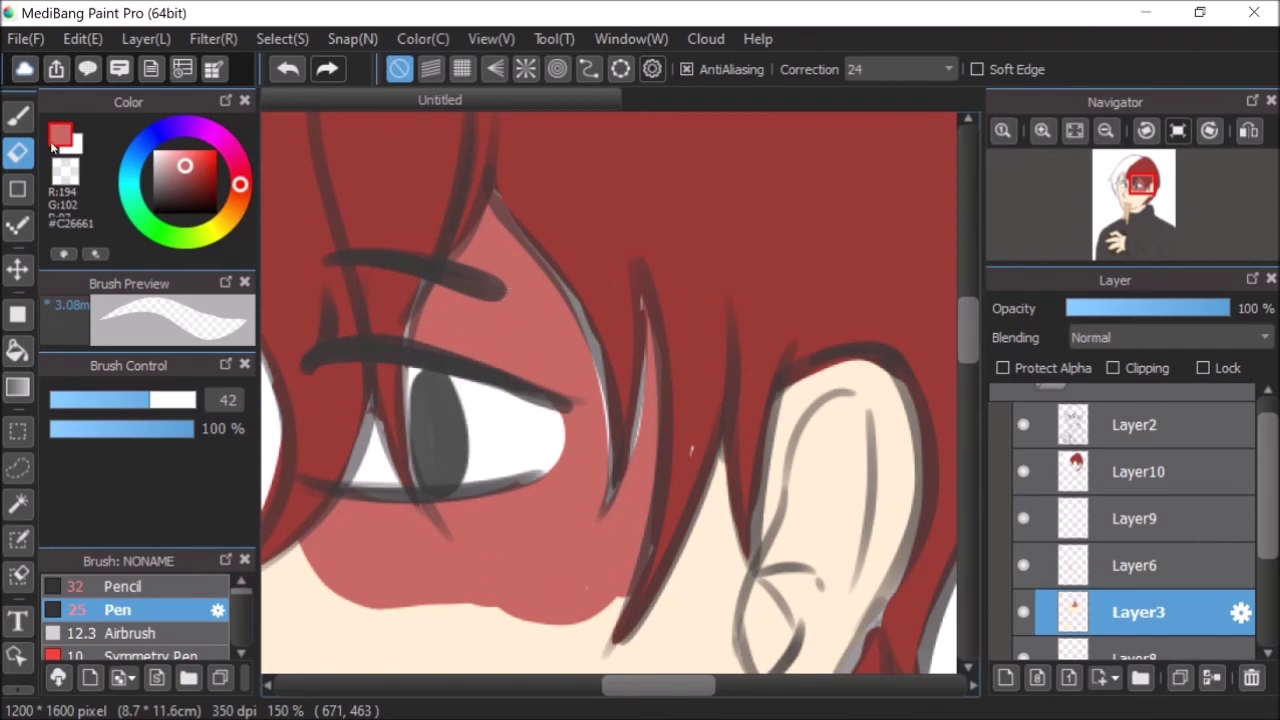
{"action": "key", "text": "b"}
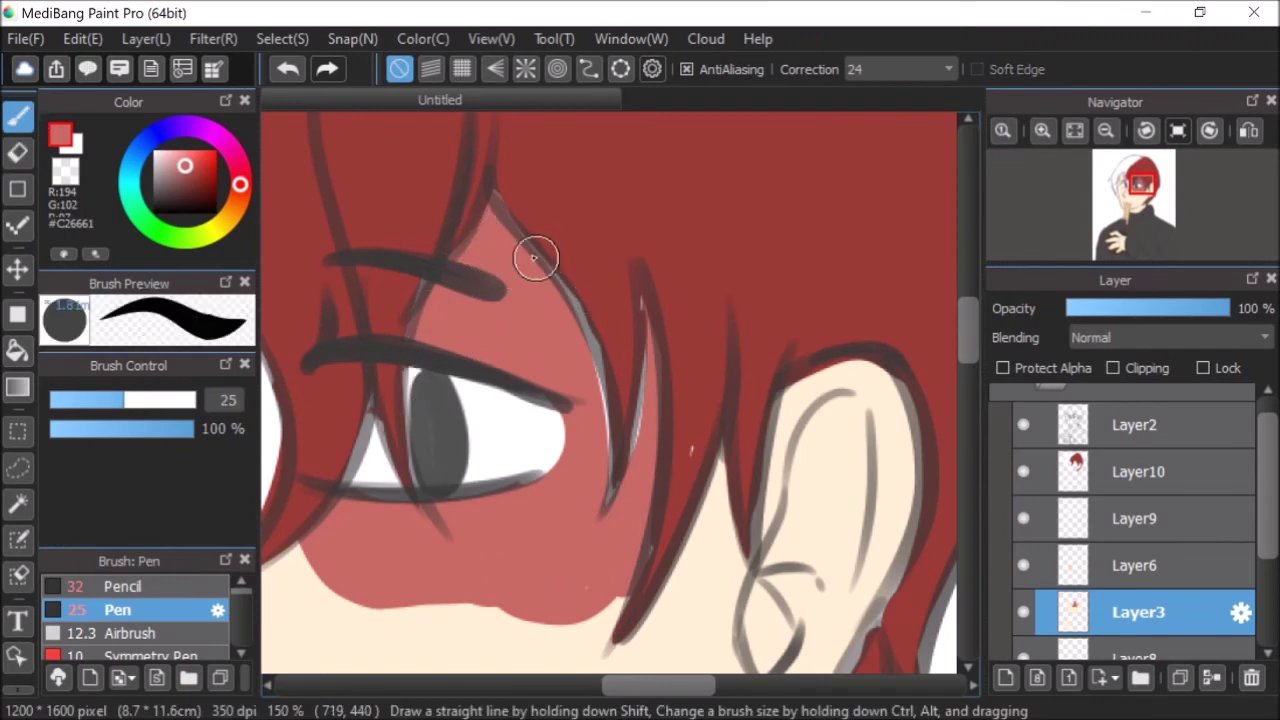
{"action": "left_click_drag", "start_coordinate": [573, 341], "coordinate": [592, 435]}
{"action": "mouse_move", "coordinate": [559, 281]}
{"action": "left_mouse_down"}
{"action": "mouse_move", "coordinate": [590, 353]}
{"action": "mouse_move", "coordinate": [605, 536]}
{"action": "left_mouse_up"}
{"action": "left_click_drag", "start_coordinate": [645, 286], "coordinate": [630, 505]}
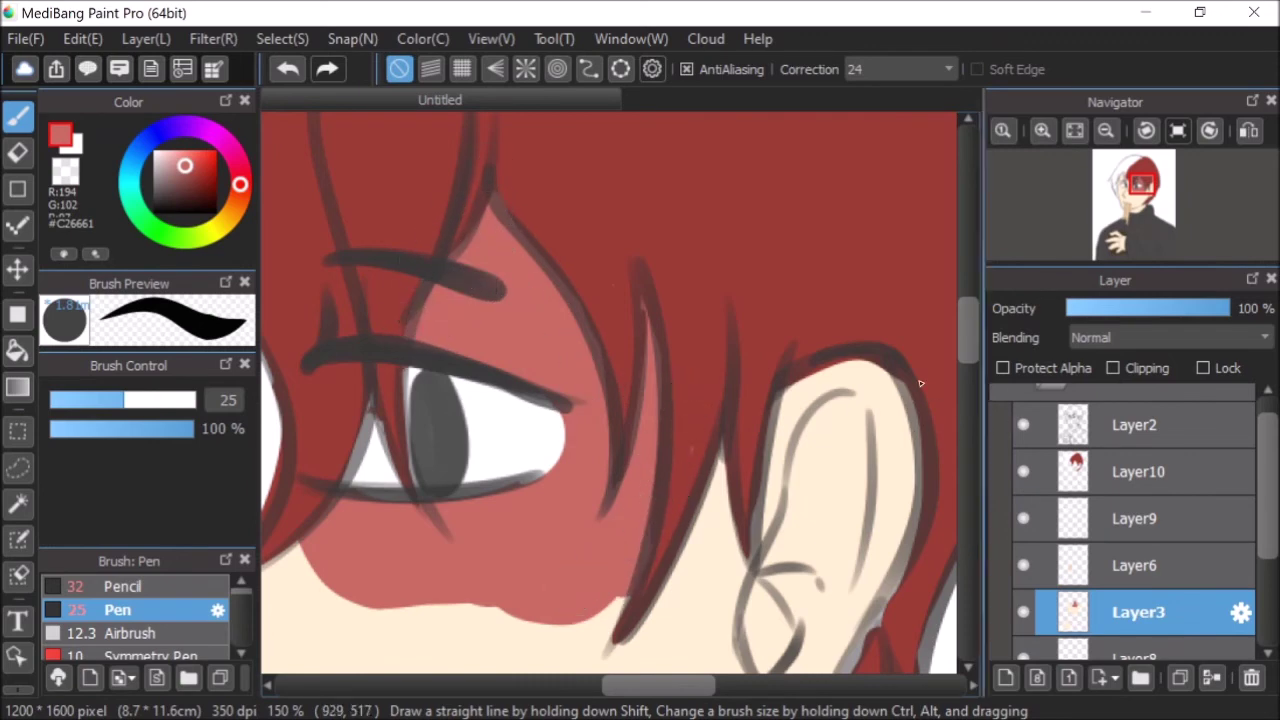
- Add a new layer directly above Layer4, beneath the character folder, for the background
{"action": "left_click", "coordinate": [1074, 130]}
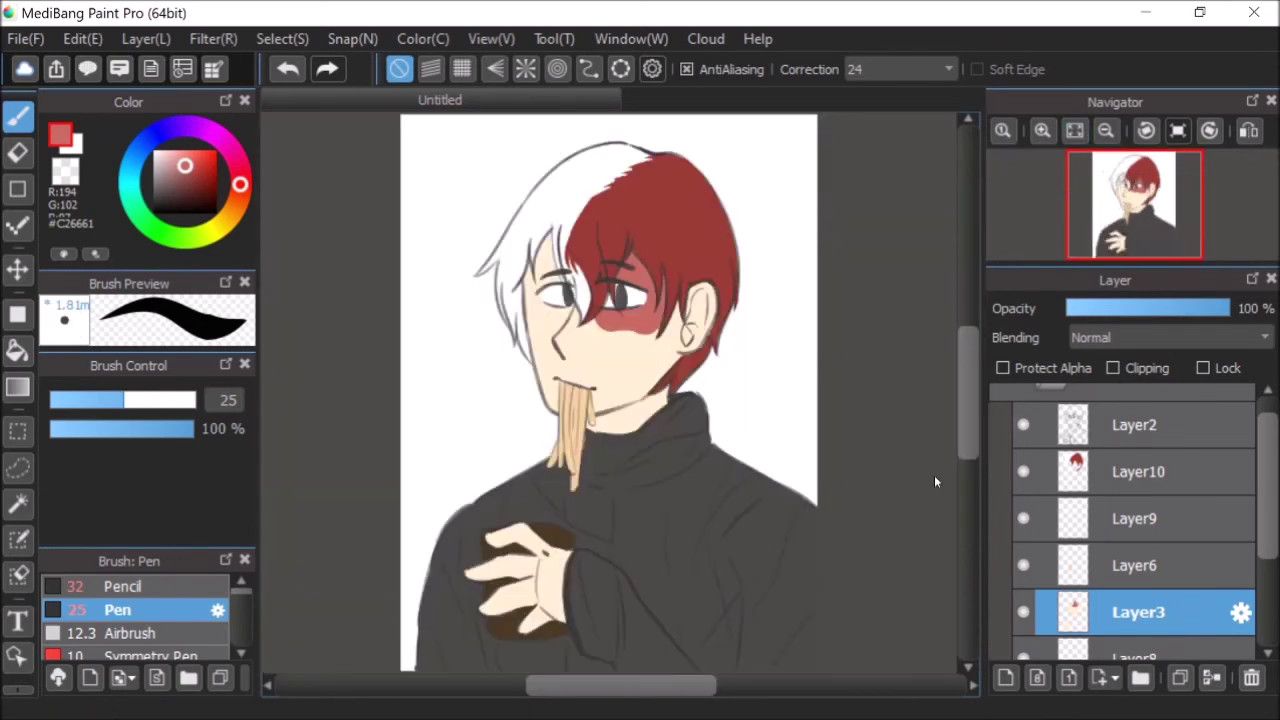
{"action": "scroll", "coordinate": [1105, 558], "scroll_direction": "down", "scroll_amount": 2}
{"action": "left_click", "coordinate": [1087, 612]}
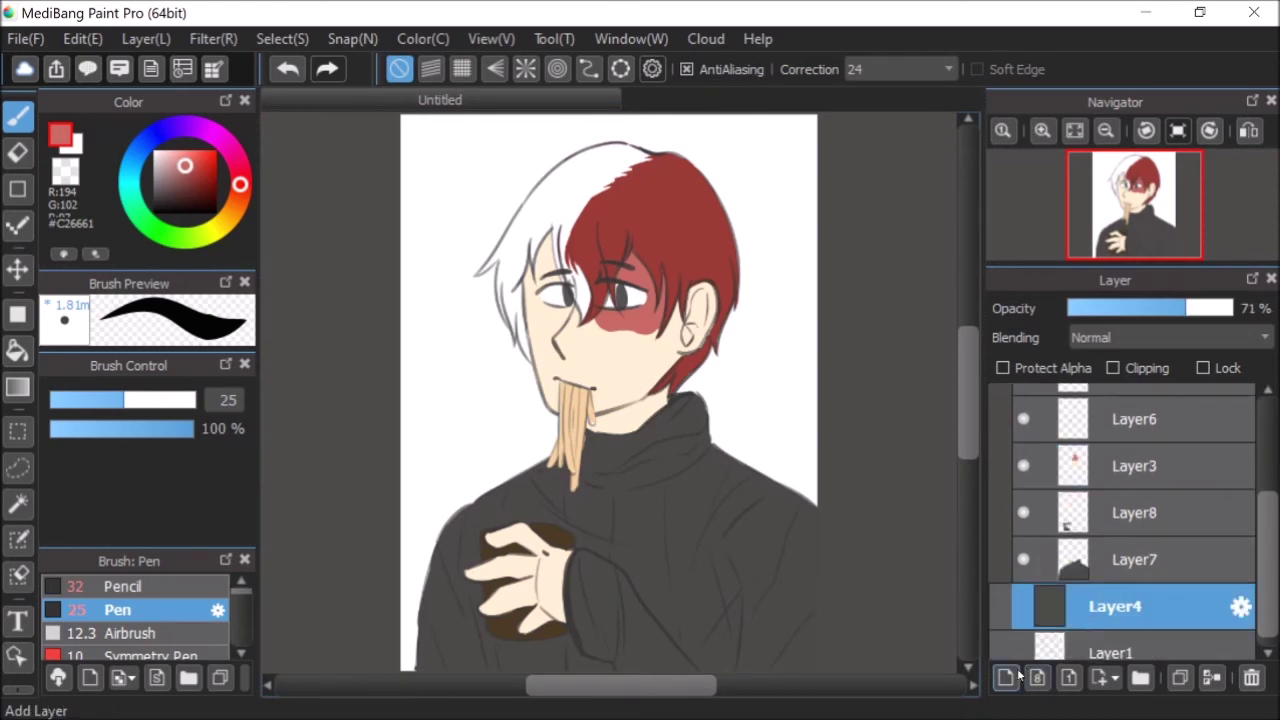
{"action": "left_click", "coordinate": [1005, 678]}
- With the rectangle shape brush, pick grey-brown #A99C8D and draw a wide outlined rectangle across the canvas behind the head
{"action": "left_click", "coordinate": [17, 188]}
{"action": "mouse_move", "coordinate": [183, 167]}
{"action": "left_mouse_down"}
{"action": "mouse_move", "coordinate": [128, 196]}
{"action": "mouse_move", "coordinate": [164, 171]}
{"action": "left_mouse_up"}
{"action": "left_click", "coordinate": [232, 212]}
{"action": "left_click_drag", "start_coordinate": [347, 180], "coordinate": [520, 212]}
{"action": "left_click", "coordinate": [287, 68]}
{"action": "left_click", "coordinate": [494, 68]}
{"action": "left_click_drag", "start_coordinate": [366, 128], "coordinate": [856, 244]}
- Transform the rectangle so it slants down across the canvas and its short sides extend past both canvas edges
{"action": "key", "text": "ctrl+t"}
{"action": "left_click_drag", "start_coordinate": [714, 149], "coordinate": [723, 241]}
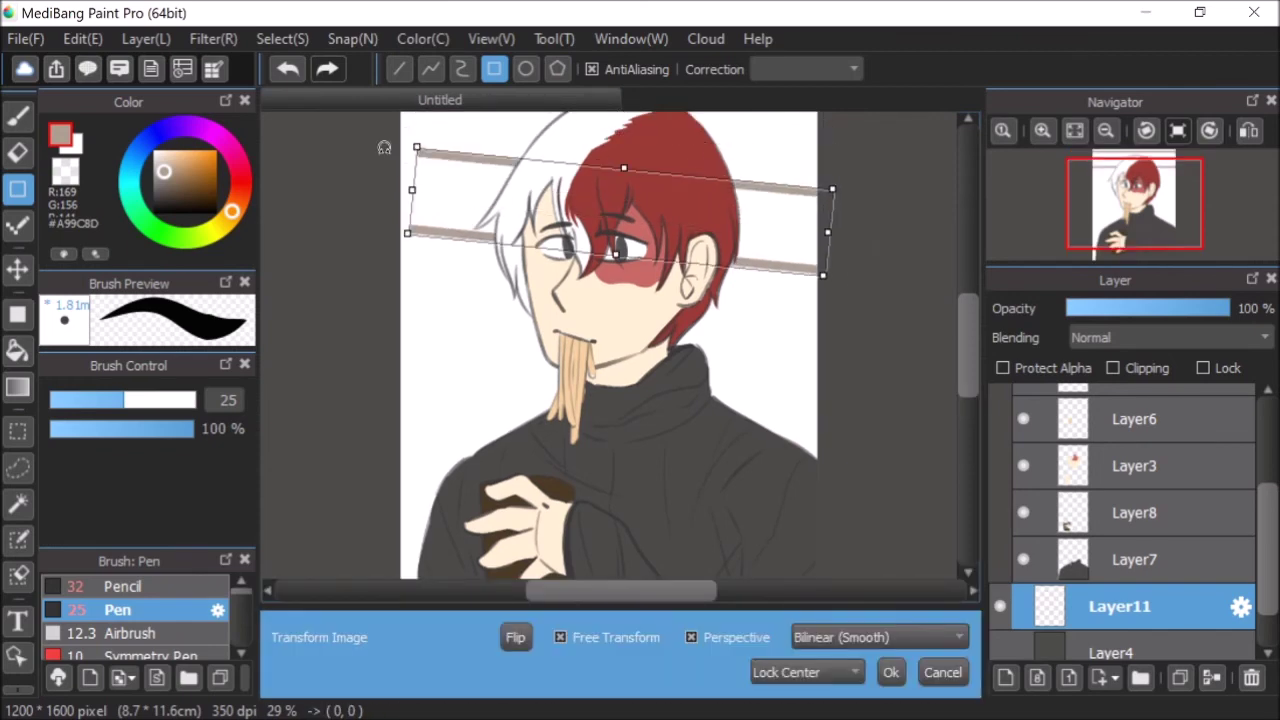
{"action": "left_click_drag", "start_coordinate": [414, 194], "coordinate": [333, 166]}
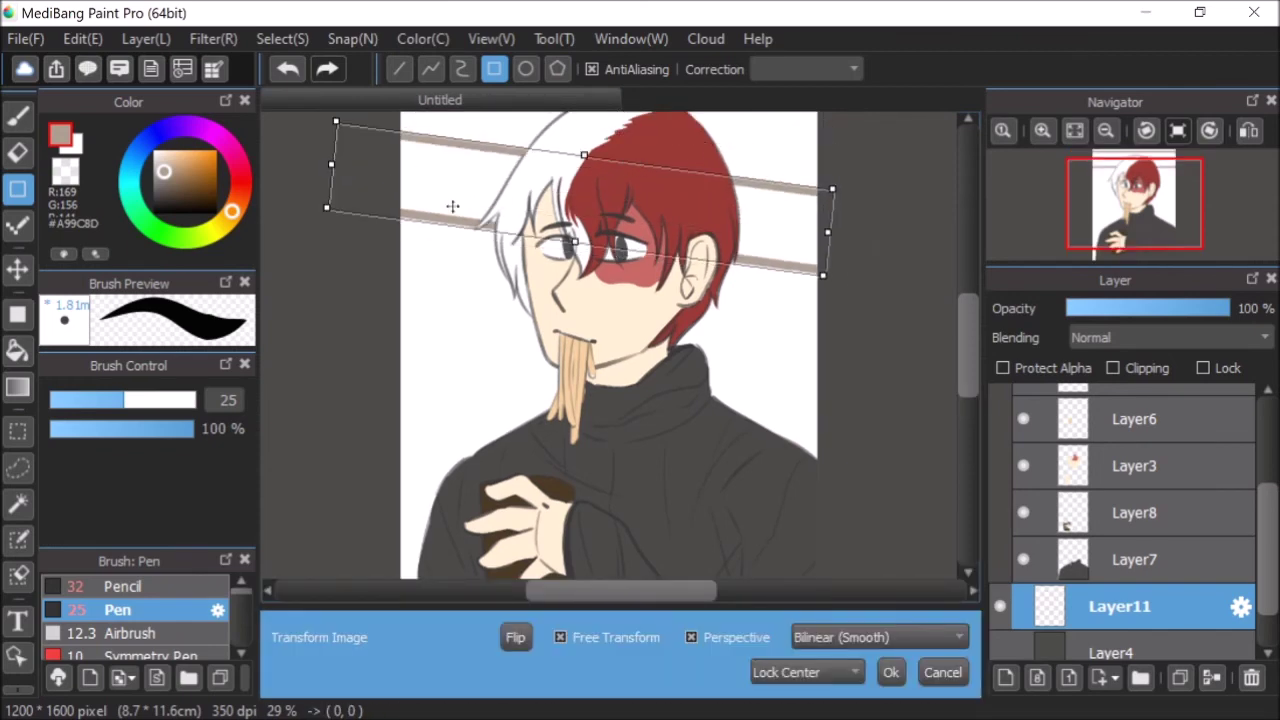
{"action": "left_click", "coordinate": [891, 672]}
{"action": "scroll", "coordinate": [588, 487], "scroll_direction": "down", "scroll_amount": 2}
{"action": "scroll", "coordinate": [588, 487], "scroll_direction": "up", "scroll_amount": 1}
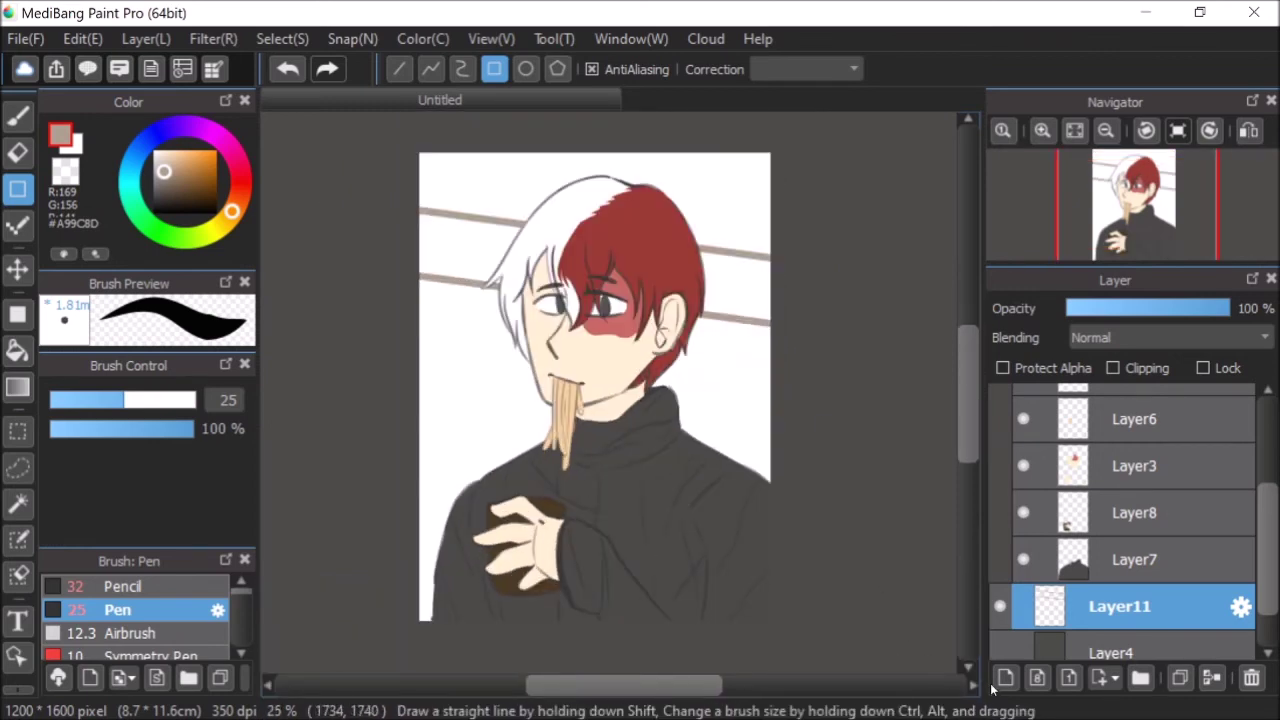
- Hide Folder5 and bucket-fill the space between the two slanted stripes on Layer11 with #A99C8D
{"action": "left_click", "coordinate": [17, 349]}
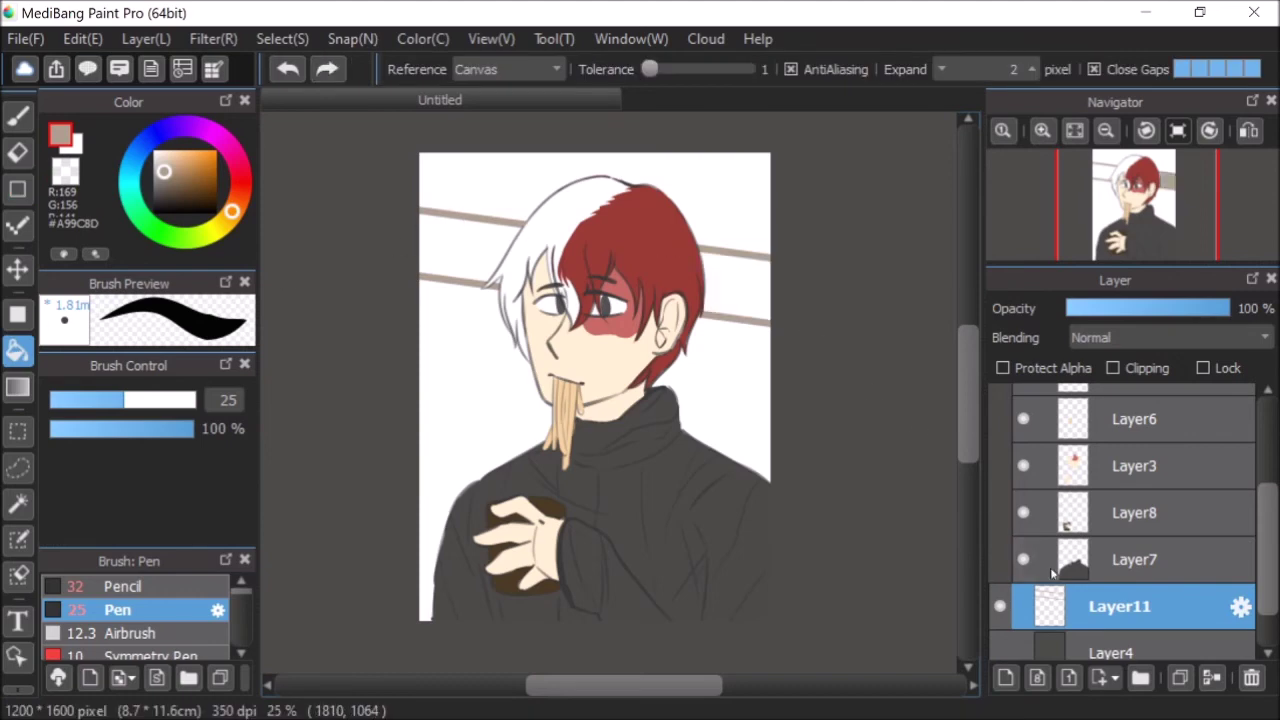
{"action": "scroll", "coordinate": [1050, 500], "scroll_direction": "up", "scroll_amount": 4}
{"action": "left_click", "coordinate": [1050, 407]}
{"action": "left_click", "coordinate": [1000, 407]}
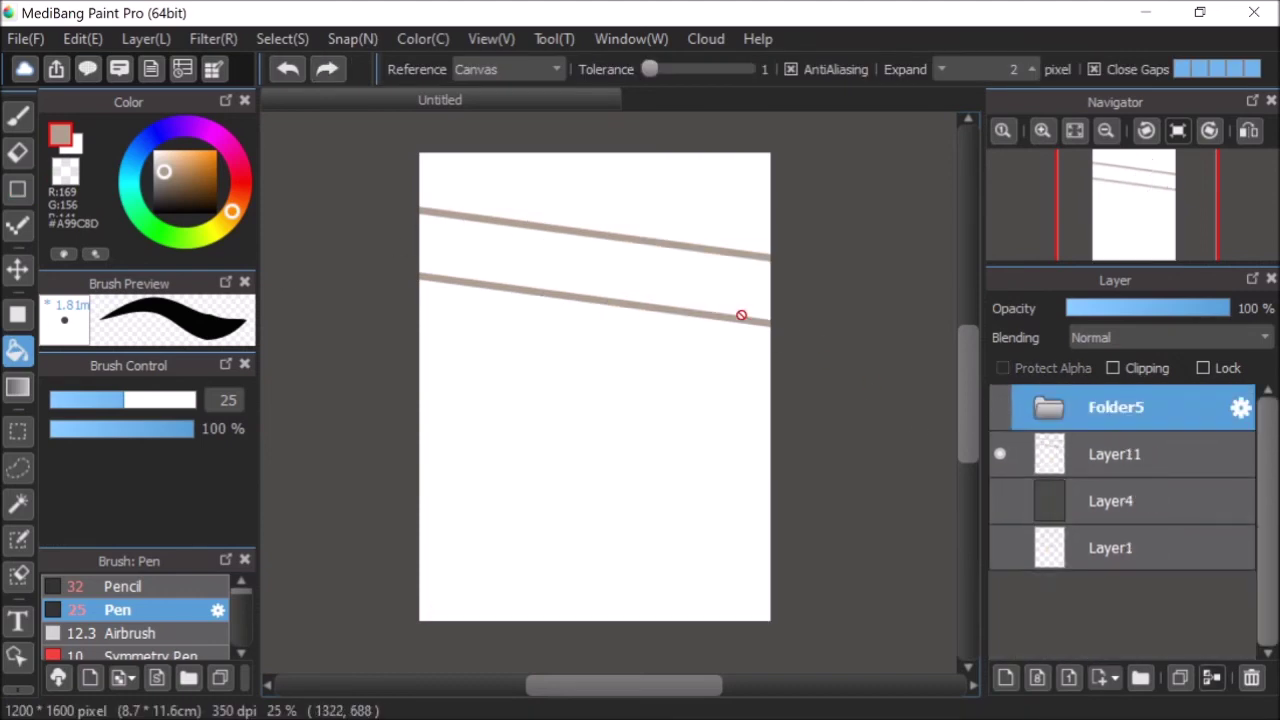
{"action": "left_click", "coordinate": [1040, 465]}
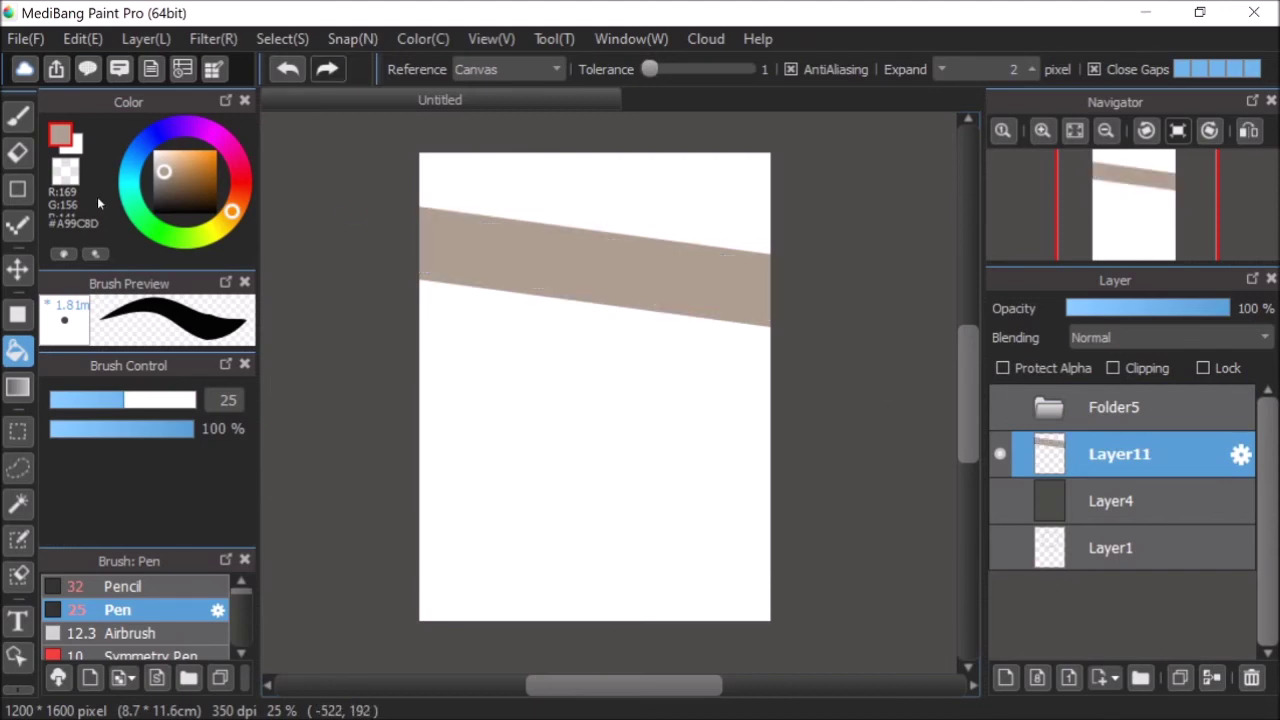
- Fill the areas above and below the band with orange #D9A76C, show Folder5 again and set Layer11's opacity to 47%
{"action": "left_click_drag", "start_coordinate": [172, 192], "coordinate": [189, 164]}
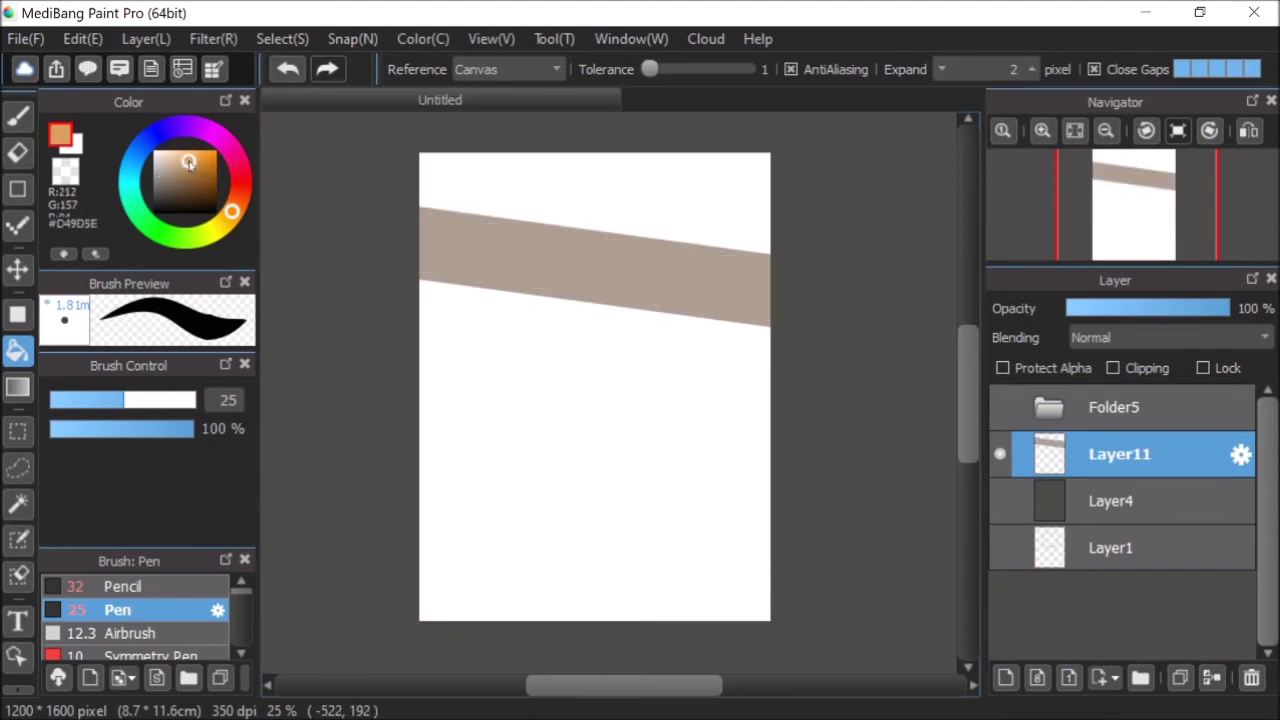
{"action": "left_click", "coordinate": [625, 148]}
{"action": "left_click", "coordinate": [608, 406]}
{"action": "left_click", "coordinate": [1000, 407]}
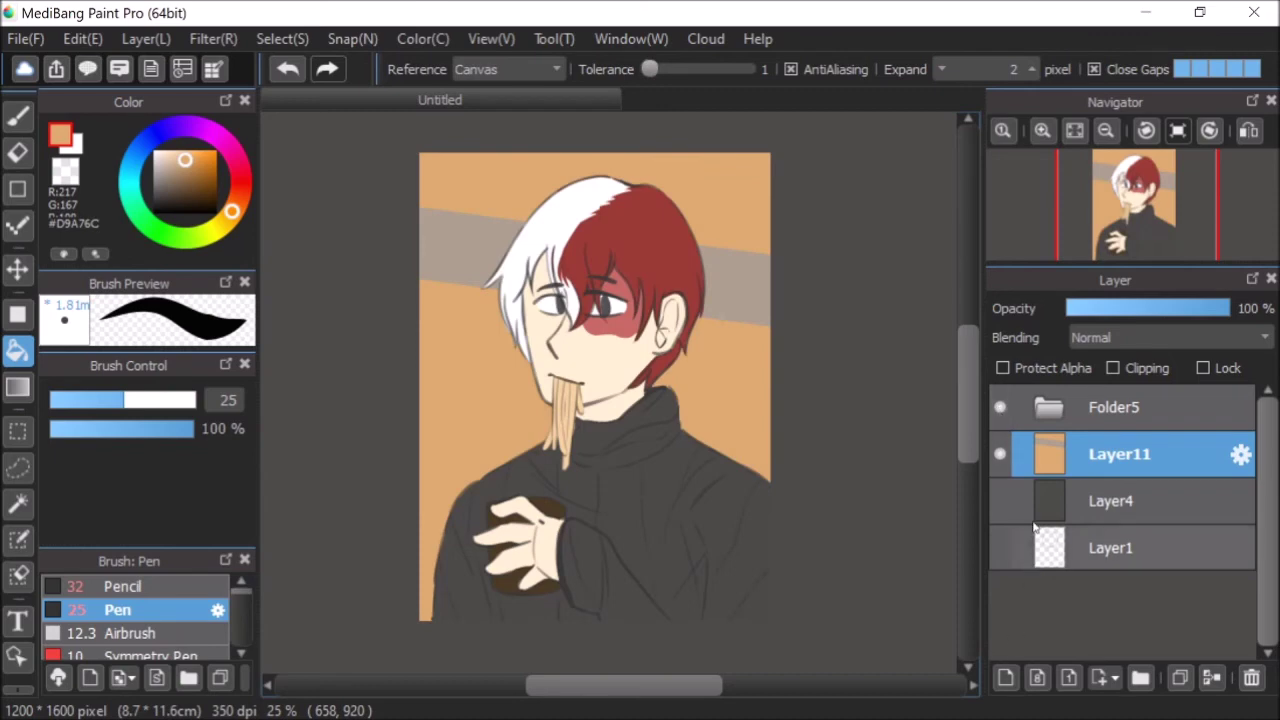
{"action": "left_click", "coordinate": [1143, 309]}
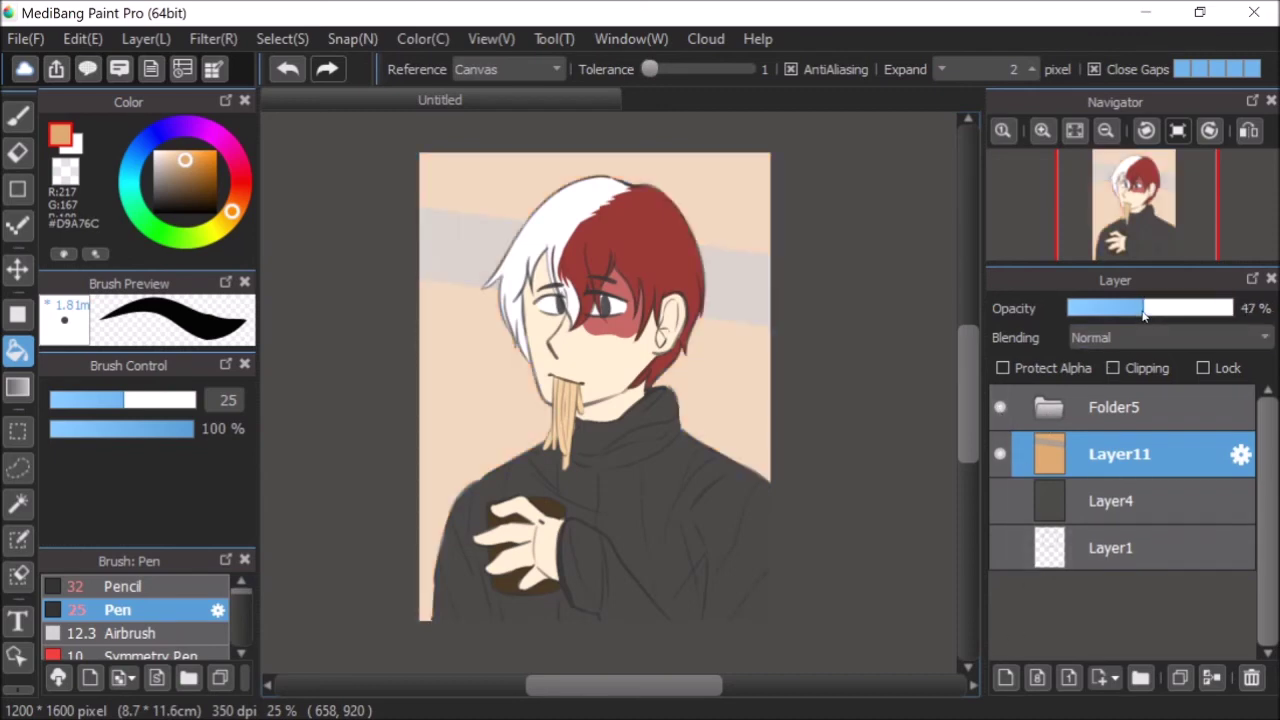
- Expand Folder5 and add a new layer above the sweater layer, Layer7, clipped to it
{"action": "left_click", "coordinate": [1050, 410]}
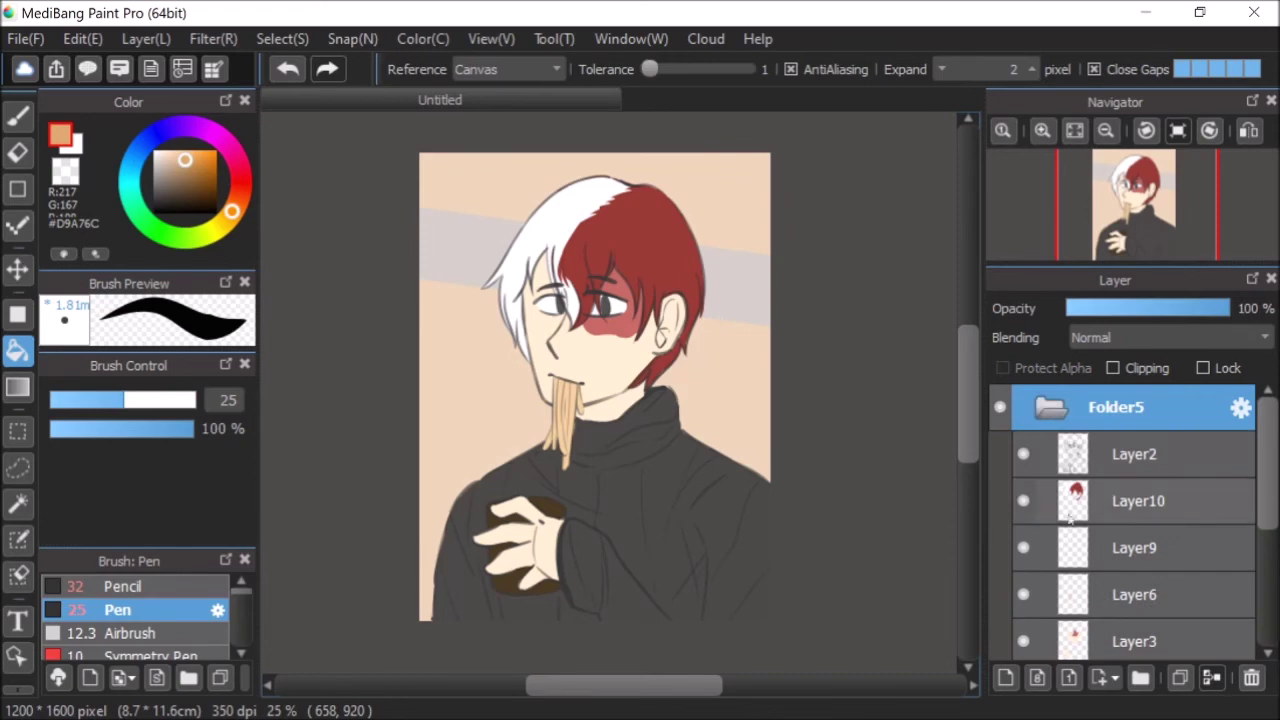
{"action": "scroll", "coordinate": [1070, 518], "scroll_direction": "down", "scroll_amount": 3}
{"action": "left_click", "coordinate": [1100, 560]}
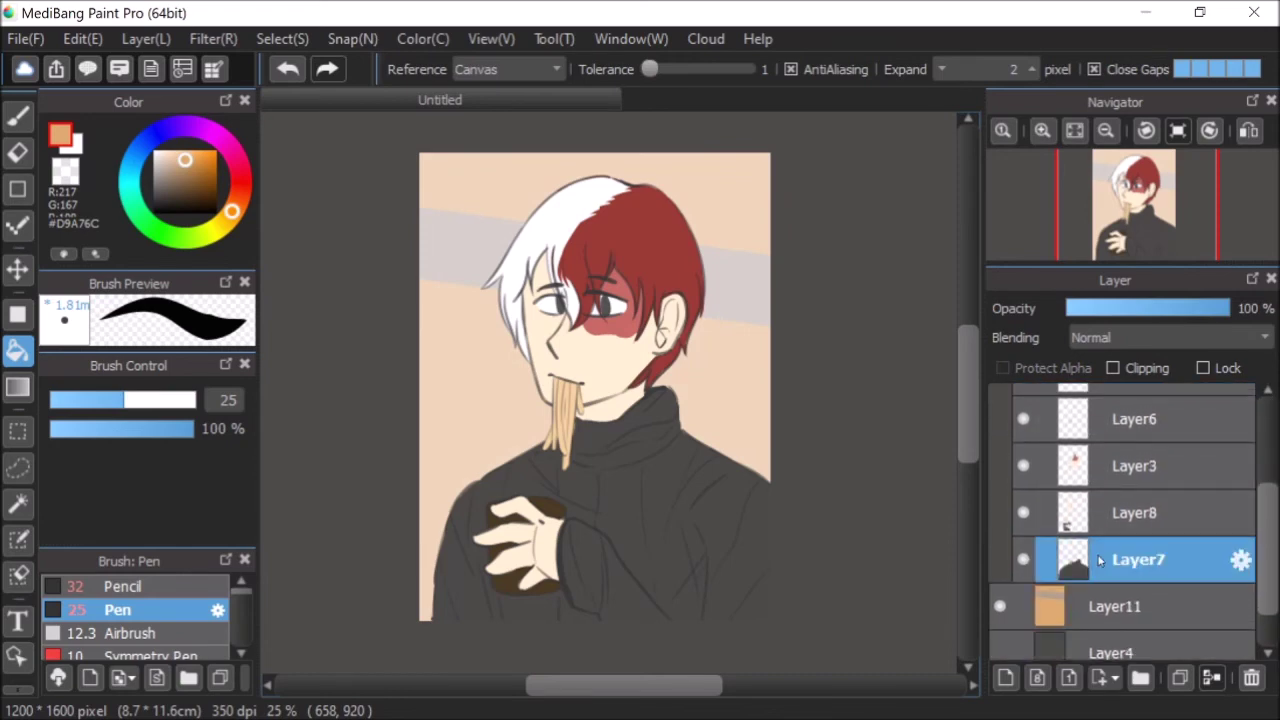
{"action": "left_click", "coordinate": [1004, 680]}
{"action": "left_click", "coordinate": [1148, 370]}
- Sample the sweater's dark grey and pick a lighter tint of it, #9A8C86
{"action": "scroll", "coordinate": [666, 517], "scroll_direction": "up", "scroll_amount": 2}
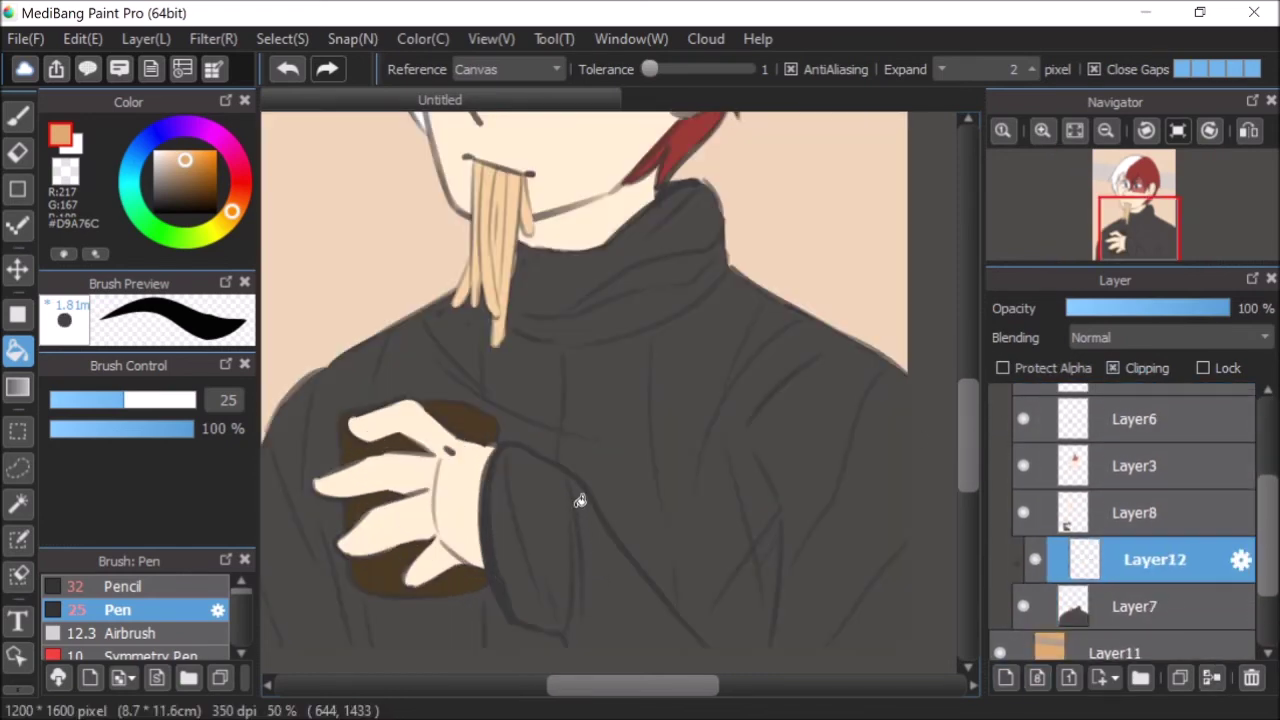
{"action": "left_click", "coordinate": [605, 446], "text": "alt"}
{"action": "left_click", "coordinate": [162, 177]}
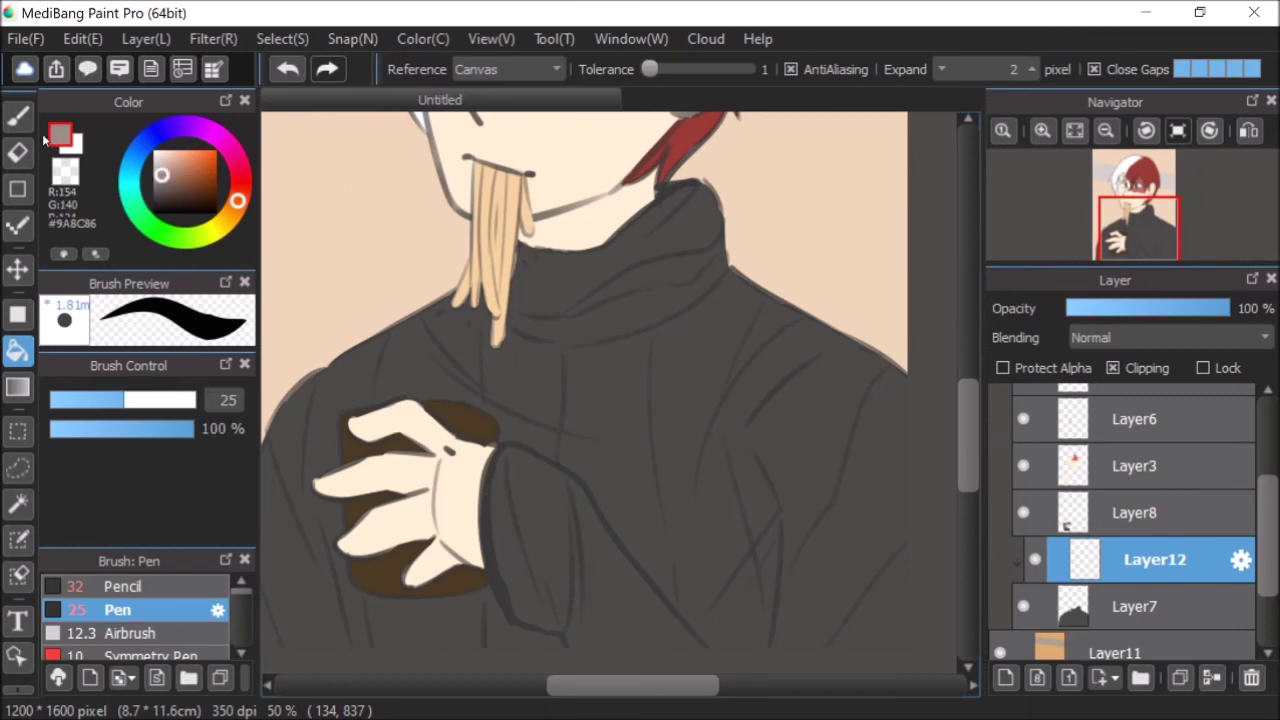
- Choose the Watercolor (Wet) brush and set its size to 183
{"action": "left_click", "coordinate": [18, 115]}
{"action": "scroll", "coordinate": [727, 448], "scroll_direction": "down", "scroll_amount": 2}
{"action": "left_click_drag", "start_coordinate": [161, 401], "coordinate": [121, 414]}
{"action": "left_click_drag", "start_coordinate": [243, 591], "coordinate": [243, 596]}
{"action": "scroll", "coordinate": [244, 594], "scroll_direction": "down", "scroll_amount": 6}
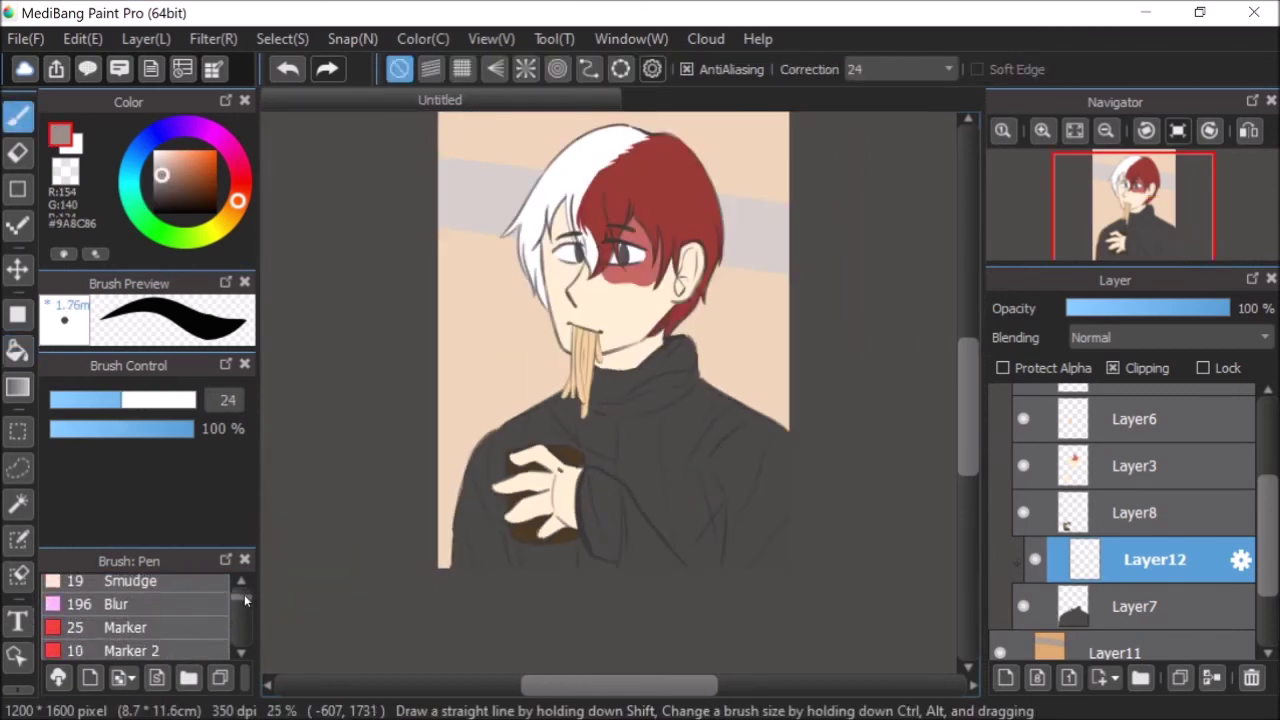
{"action": "double_click", "coordinate": [150, 614]}
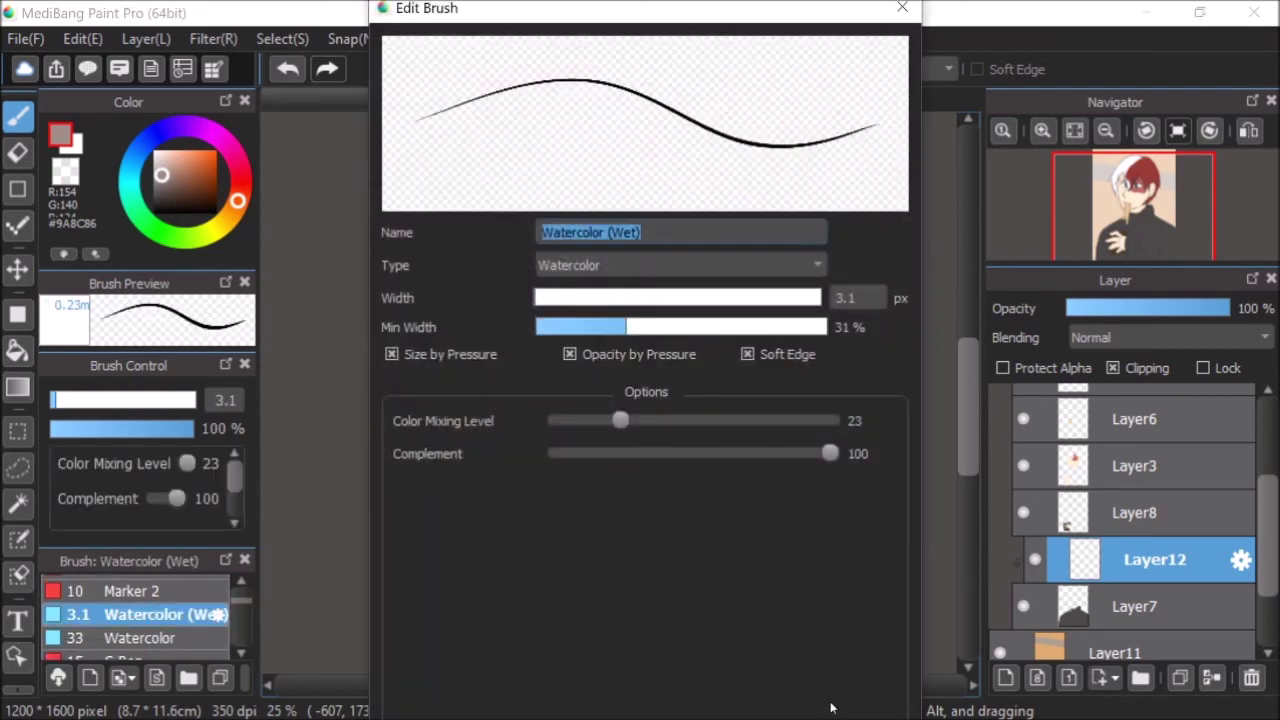
{"action": "left_click", "coordinate": [902, 8]}
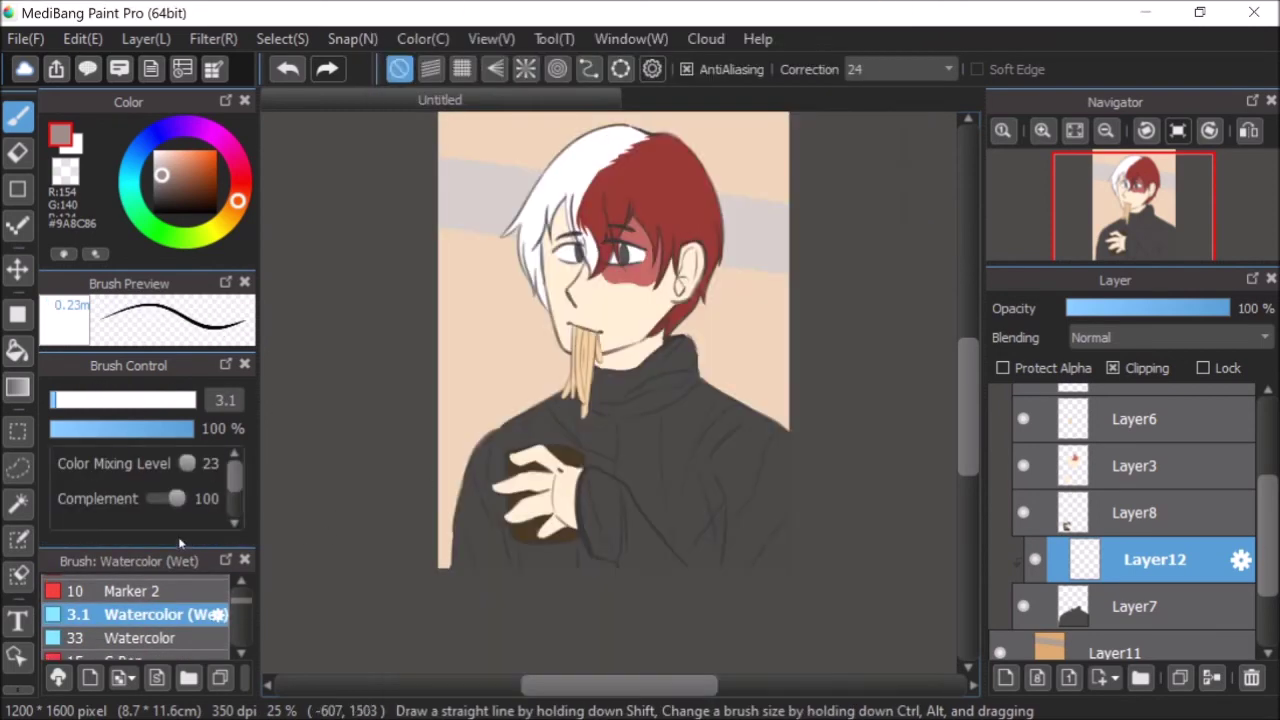
{"action": "left_click_drag", "start_coordinate": [67, 402], "coordinate": [187, 400]}
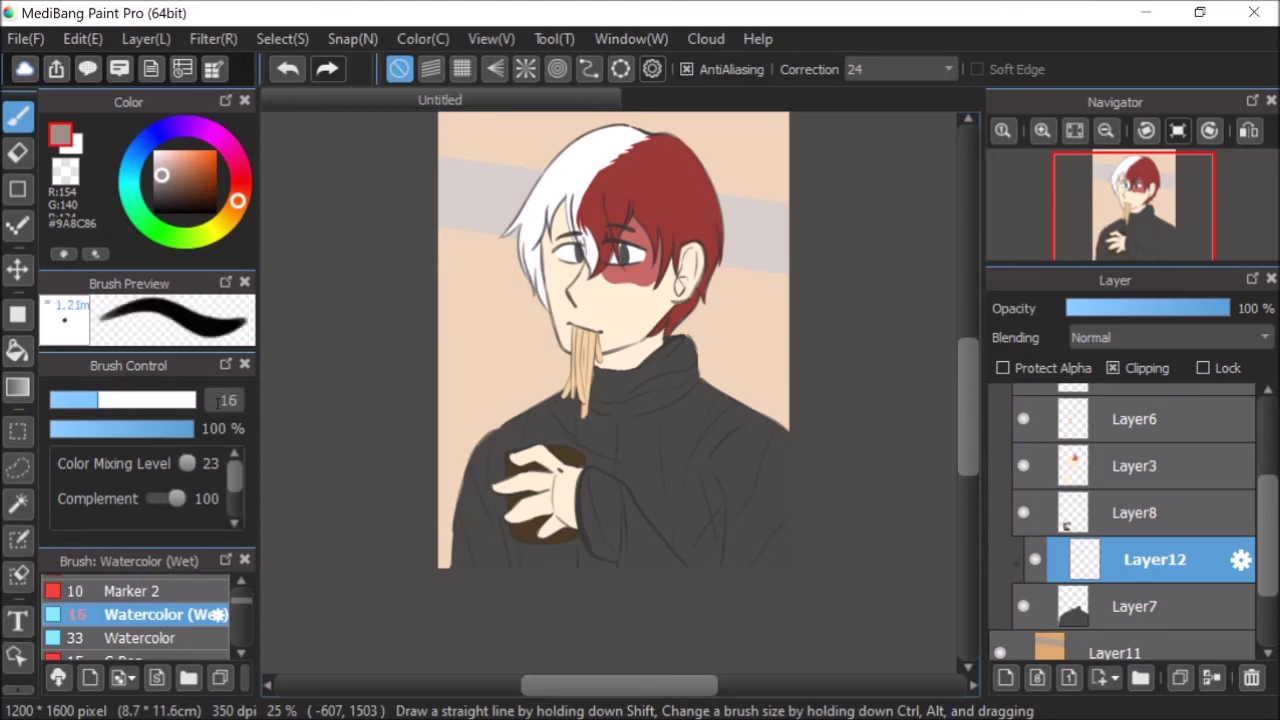
{"action": "left_click", "coordinate": [192, 638]}
{"action": "left_click", "coordinate": [186, 617]}
{"action": "left_click_drag", "start_coordinate": [148, 404], "coordinate": [229, 394]}
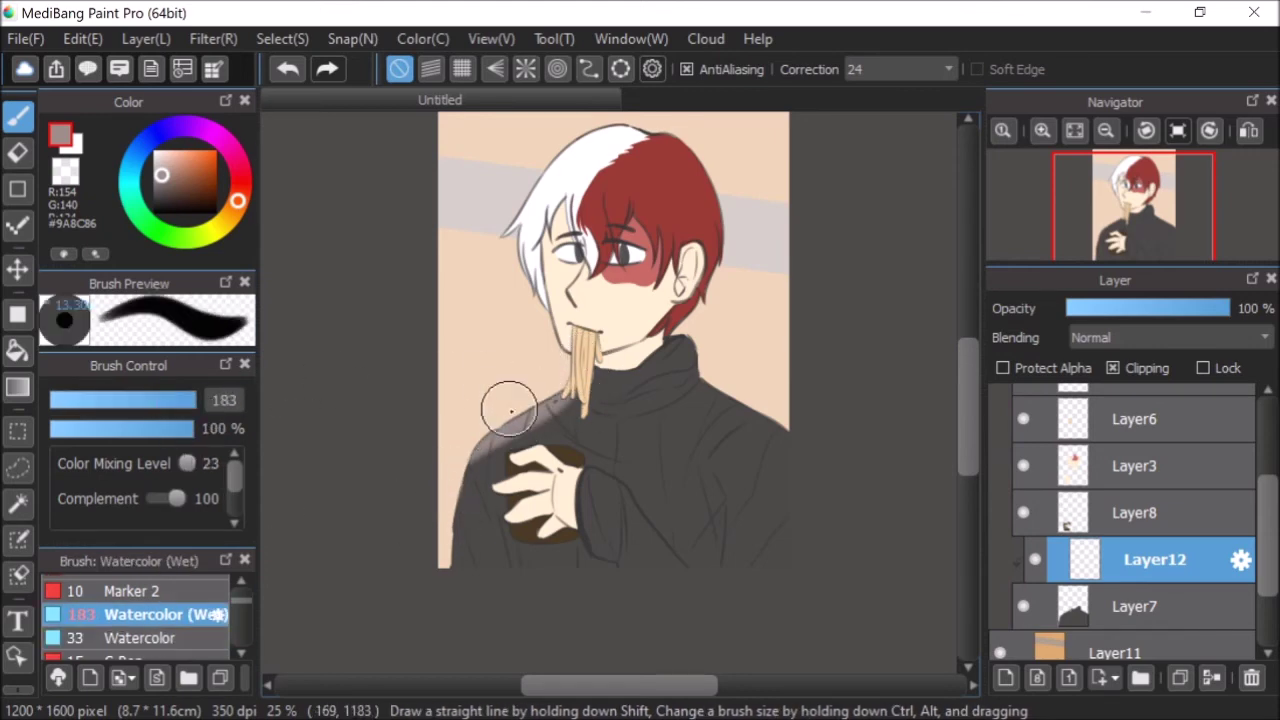
- Paint soft highlights along the sweater's shoulder, sleeve and collar folds, and lower the highlight layer's opacity to 16%
{"action": "mouse_move", "coordinate": [591, 475]}
{"action": "left_mouse_down"}
{"action": "mouse_move", "coordinate": [589, 510]}
{"action": "mouse_move", "coordinate": [627, 561]}
{"action": "mouse_move", "coordinate": [592, 491]}
{"action": "mouse_move", "coordinate": [599, 551]}
{"action": "mouse_move", "coordinate": [631, 586]}
{"action": "left_mouse_up"}
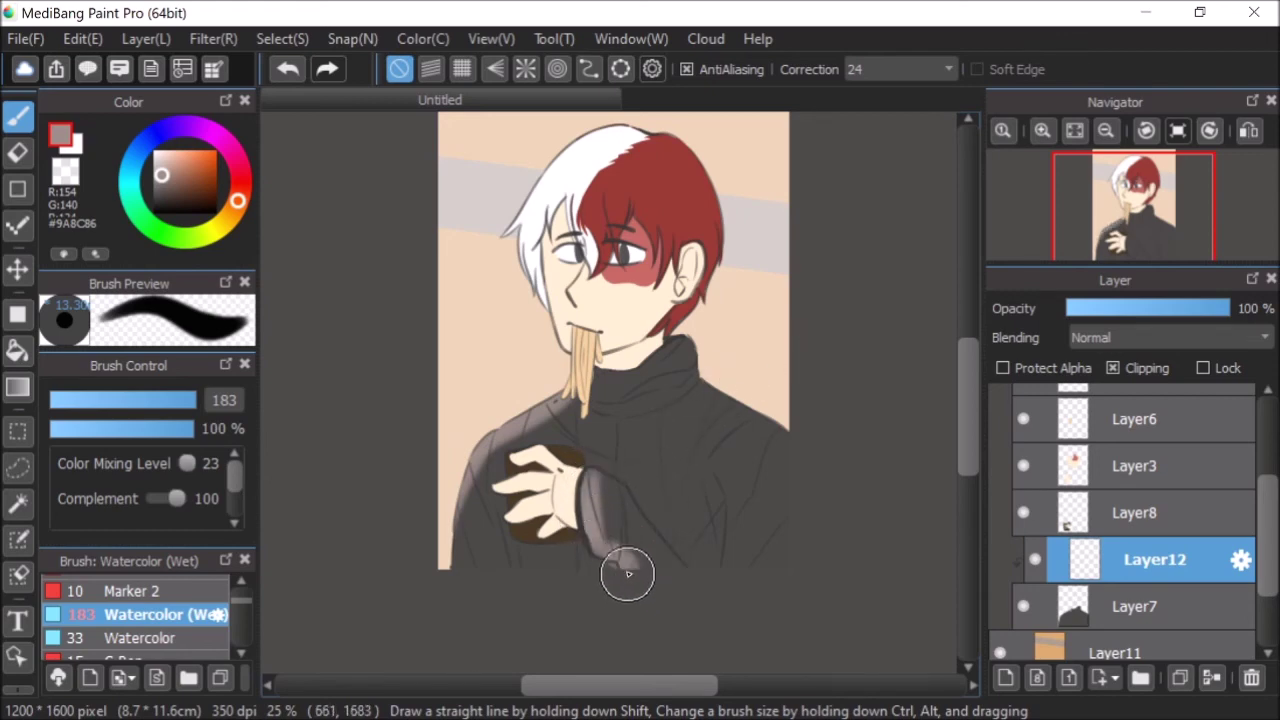
{"action": "mouse_move", "coordinate": [714, 457]}
{"action": "left_mouse_down"}
{"action": "mouse_move", "coordinate": [739, 434]}
{"action": "mouse_move", "coordinate": [725, 445]}
{"action": "mouse_move", "coordinate": [780, 430]}
{"action": "mouse_move", "coordinate": [721, 458]}
{"action": "mouse_move", "coordinate": [736, 547]}
{"action": "mouse_move", "coordinate": [730, 520]}
{"action": "mouse_move", "coordinate": [694, 620]}
{"action": "left_mouse_up"}
{"action": "scroll", "coordinate": [940, 394], "scroll_direction": "up", "scroll_amount": 1}
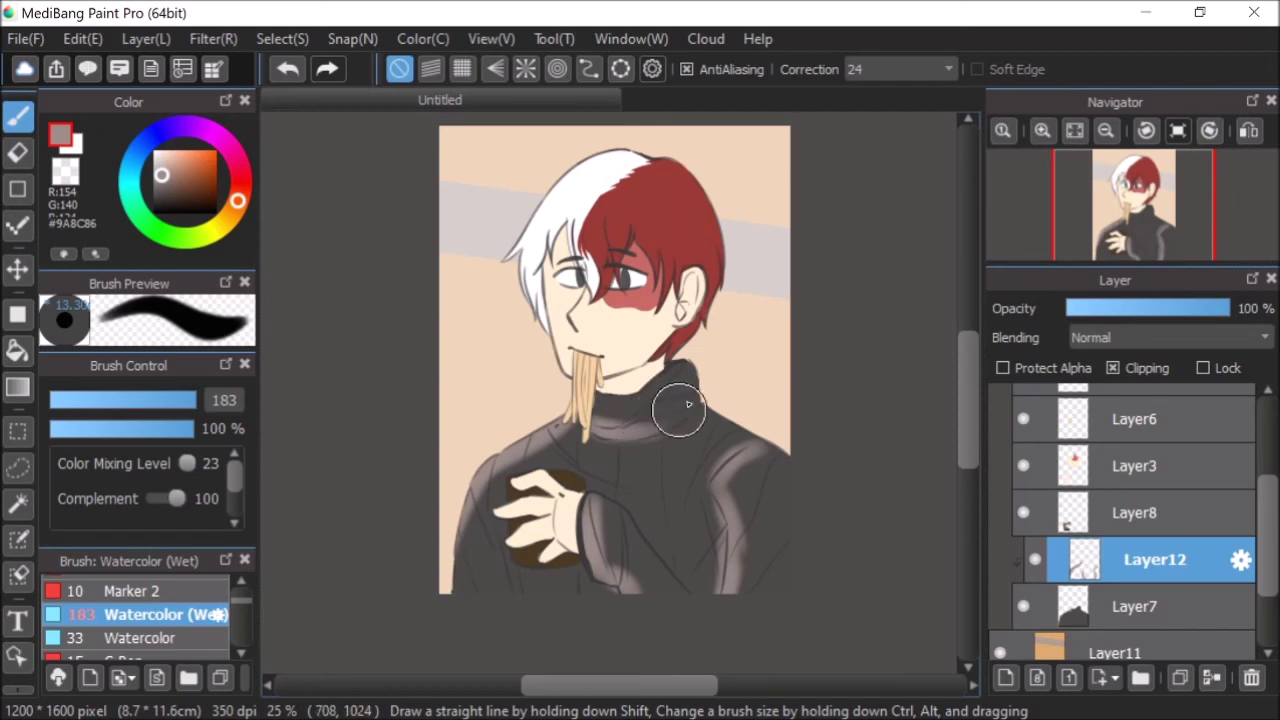
{"action": "left_click", "coordinate": [1249, 131]}
{"action": "left_click", "coordinate": [1249, 131]}
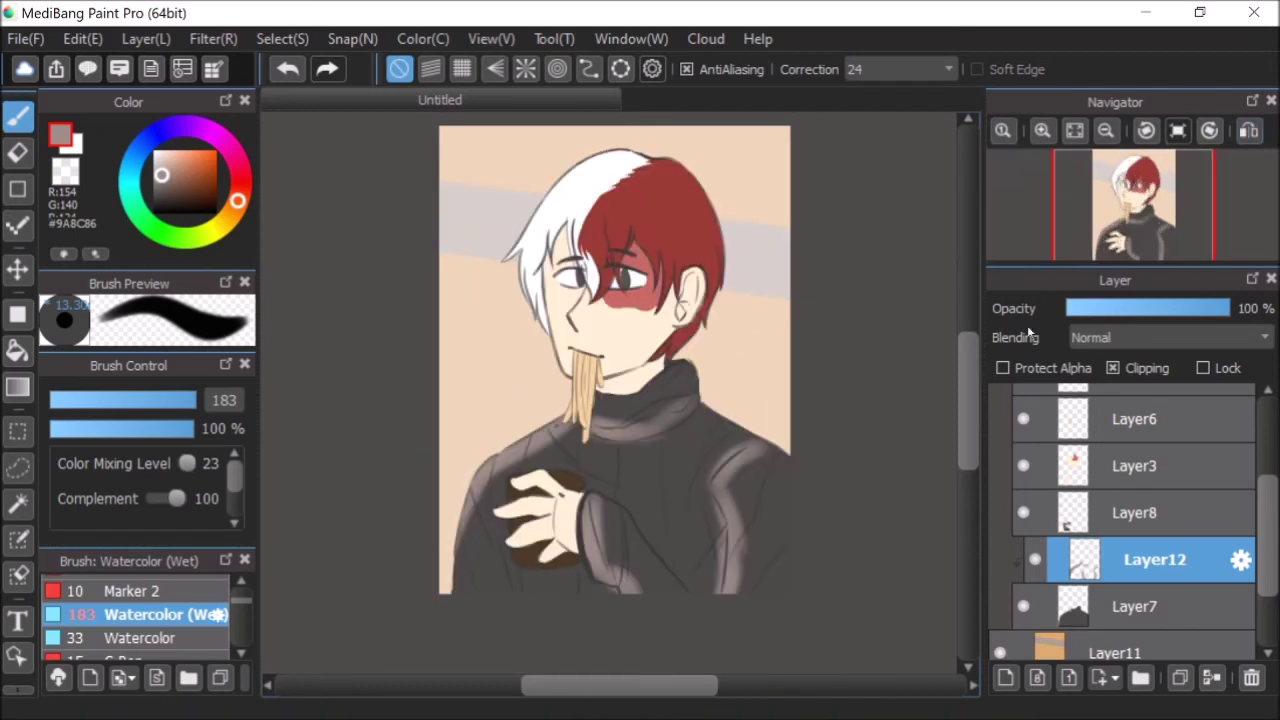
{"action": "left_click", "coordinate": [1091, 313]}
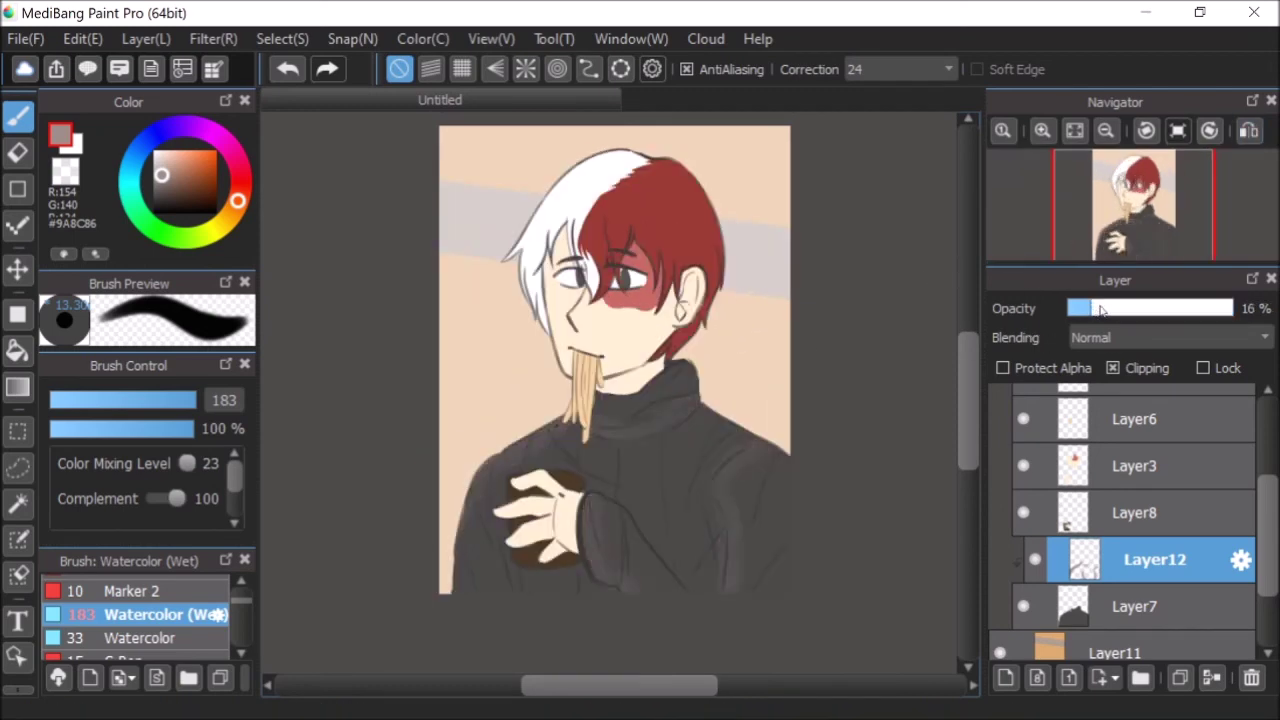
- Add another clipped layer above the sweater highlights and pick purple #8562B7
{"action": "left_click", "coordinate": [1005, 678]}
{"action": "left_click", "coordinate": [180, 127]}
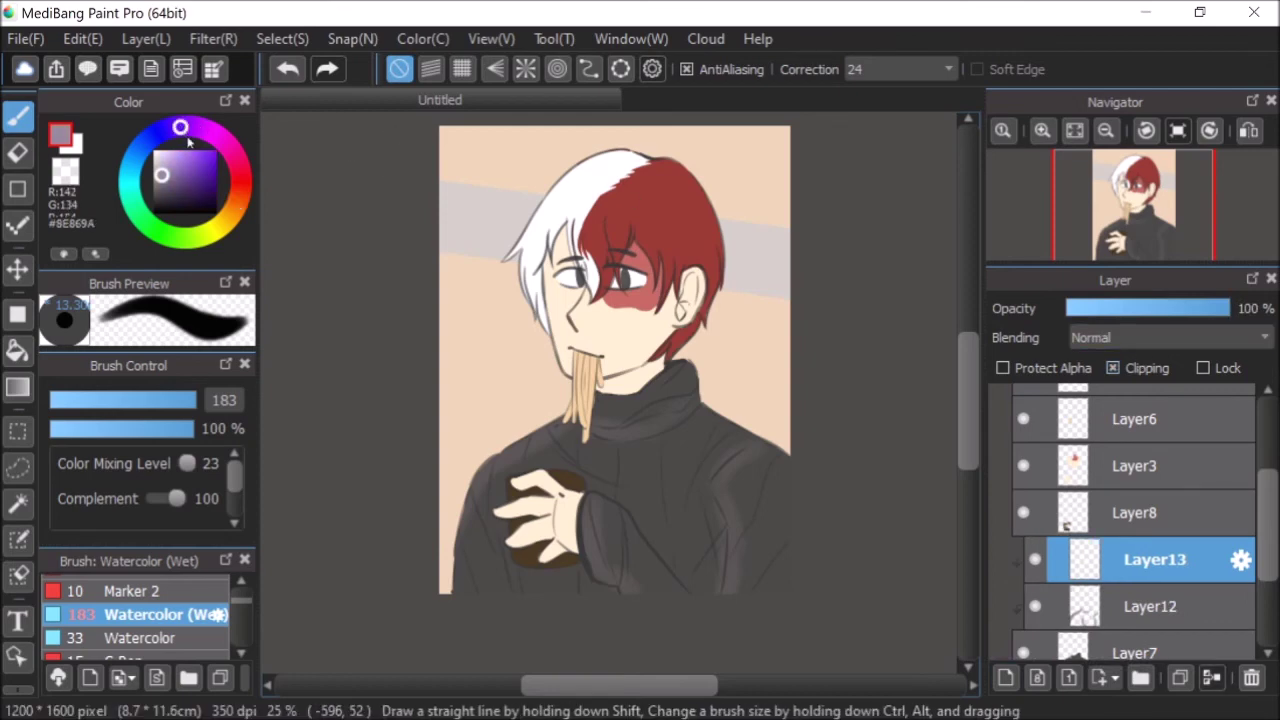
{"action": "left_click", "coordinate": [182, 168]}
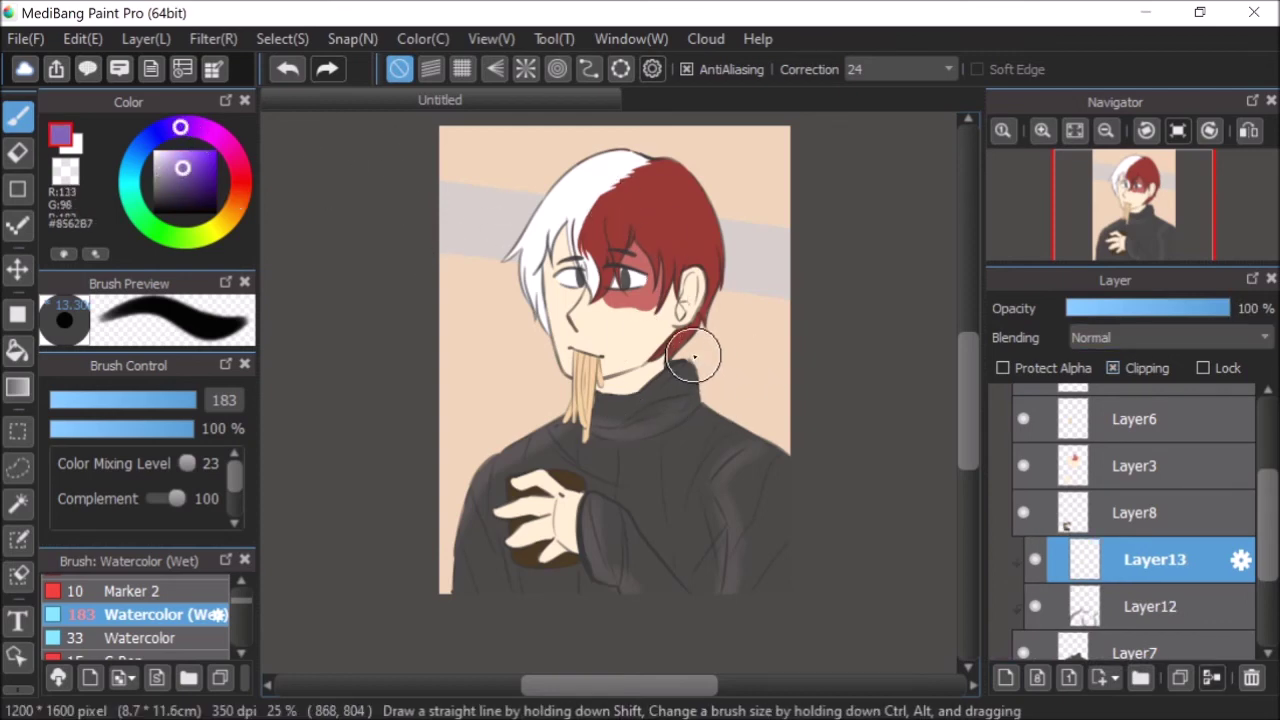
- Paint purple shading along the sweater's outer shoulder and arm, under the forearm, around the collar and below the cup
{"action": "mouse_move", "coordinate": [690, 372]}
{"action": "left_mouse_down"}
{"action": "mouse_move", "coordinate": [747, 439]}
{"action": "mouse_move", "coordinate": [782, 450]}
{"action": "mouse_move", "coordinate": [729, 421]}
{"action": "mouse_move", "coordinate": [816, 518]}
{"action": "mouse_move", "coordinate": [794, 529]}
{"action": "mouse_move", "coordinate": [782, 450]}
{"action": "mouse_move", "coordinate": [779, 617]}
{"action": "left_mouse_up"}
{"action": "left_click_drag", "start_coordinate": [609, 510], "coordinate": [712, 627]}
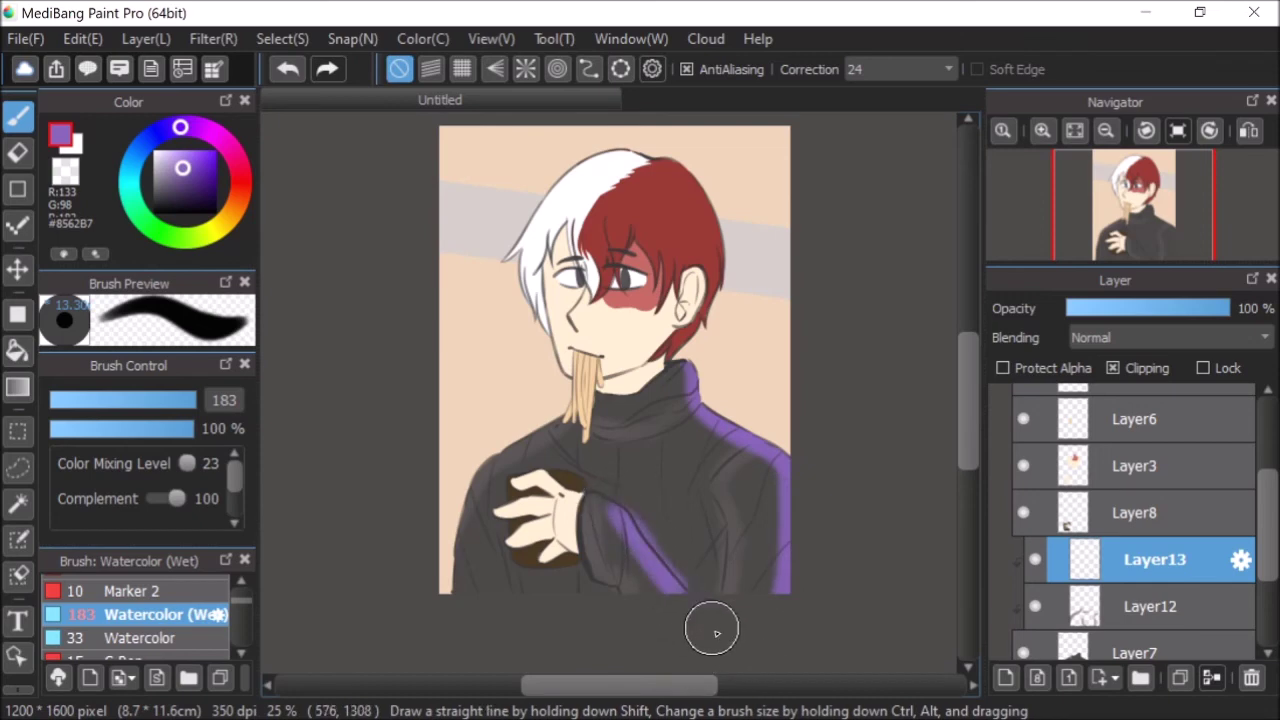
{"action": "left_click_drag", "start_coordinate": [660, 560], "coordinate": [726, 619]}
{"action": "left_click_drag", "start_coordinate": [694, 402], "coordinate": [646, 449]}
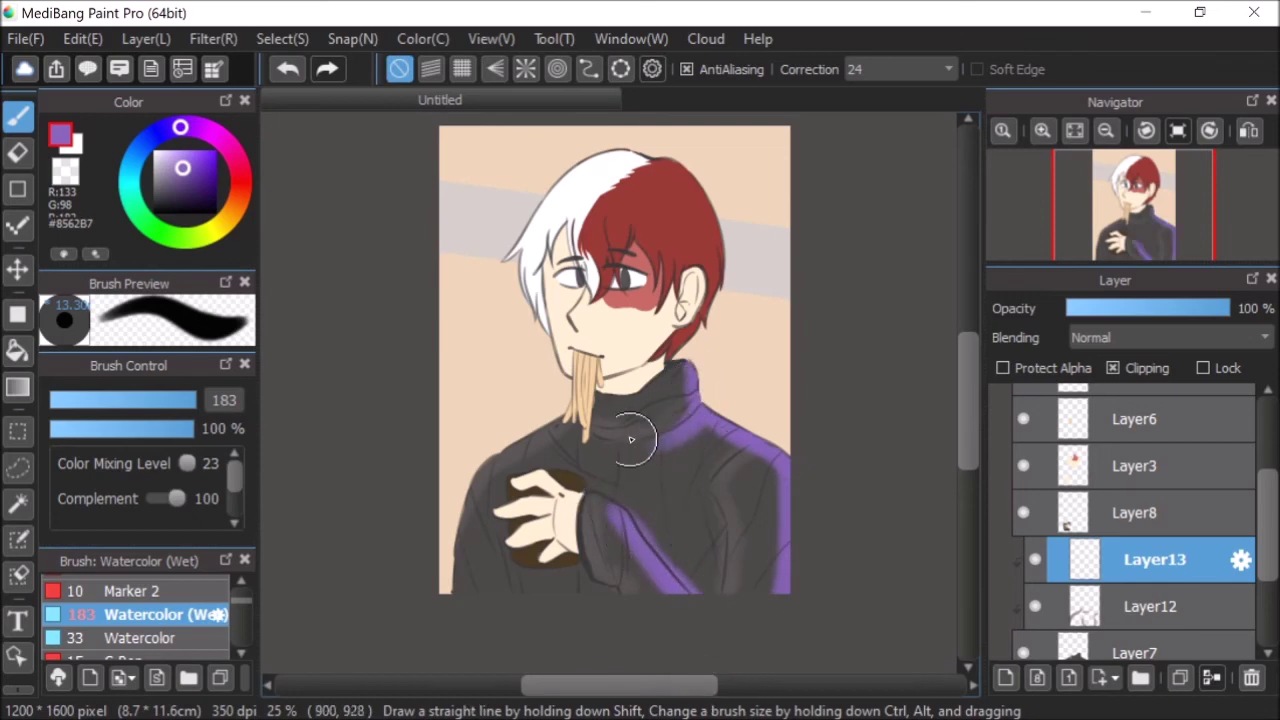
{"action": "mouse_move", "coordinate": [616, 395]}
{"action": "left_mouse_down"}
{"action": "mouse_move", "coordinate": [712, 376]}
{"action": "mouse_move", "coordinate": [685, 363]}
{"action": "mouse_move", "coordinate": [700, 390]}
{"action": "left_mouse_up"}
{"action": "left_click_drag", "start_coordinate": [668, 436], "coordinate": [626, 446]}
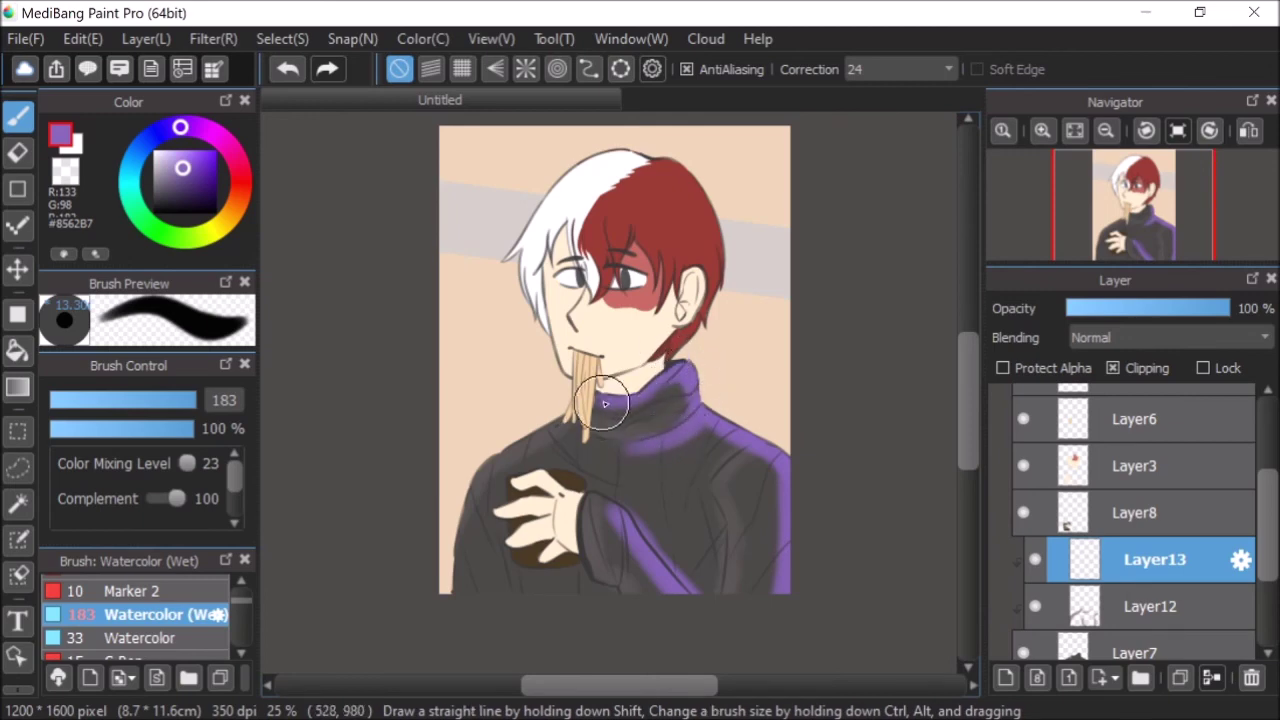
{"action": "left_click_drag", "start_coordinate": [611, 597], "coordinate": [640, 646]}
{"action": "mouse_move", "coordinate": [576, 571]}
{"action": "left_mouse_down"}
{"action": "mouse_move", "coordinate": [613, 617]}
{"action": "mouse_move", "coordinate": [543, 551]}
{"action": "left_mouse_up"}
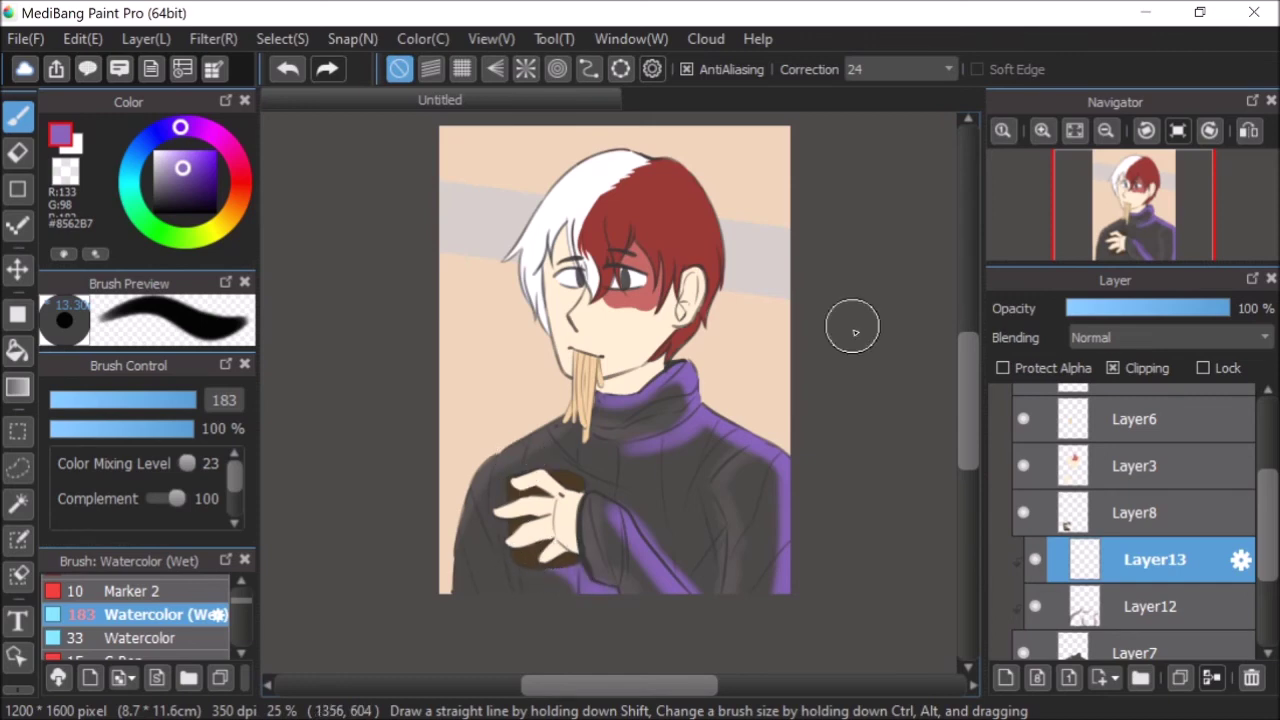
- Set the purple shading layer to Multiply at 27% opacity and check the drawing in a mirrored view
{"action": "left_click", "coordinate": [1097, 339]}
{"action": "left_click", "coordinate": [1094, 373]}
{"action": "left_click", "coordinate": [1097, 315]}
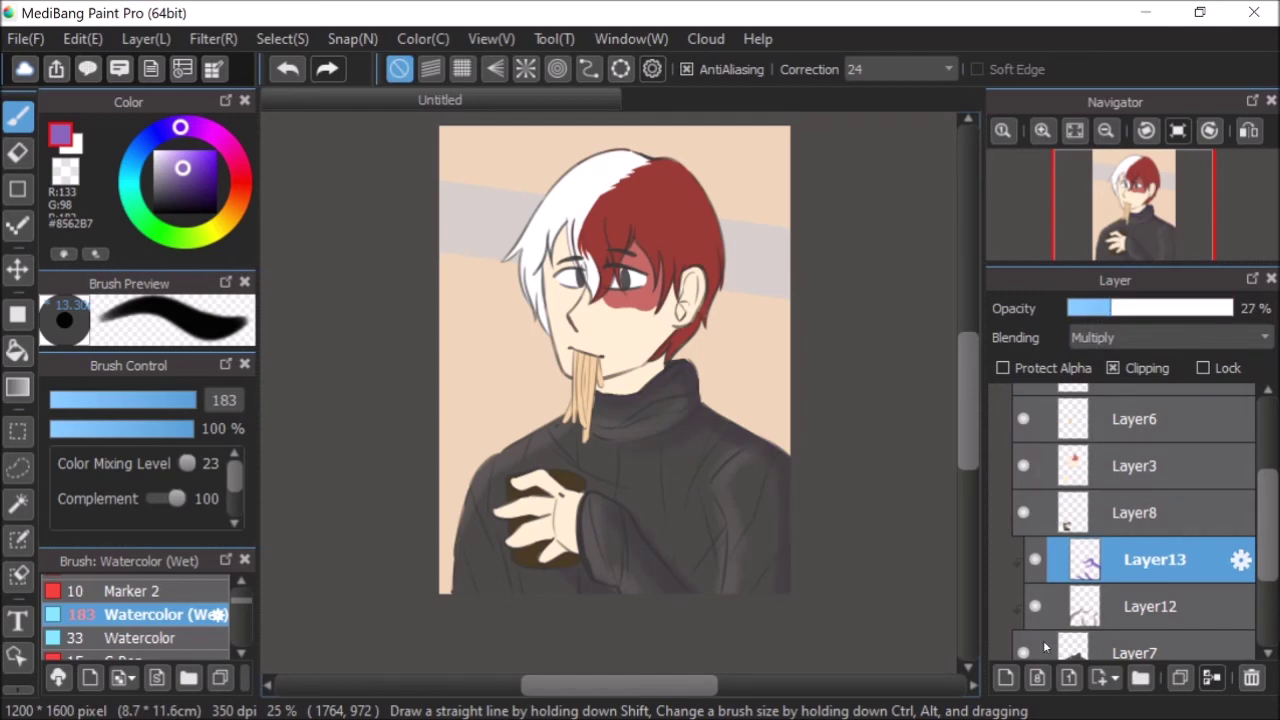
{"action": "left_click", "coordinate": [1260, 132]}
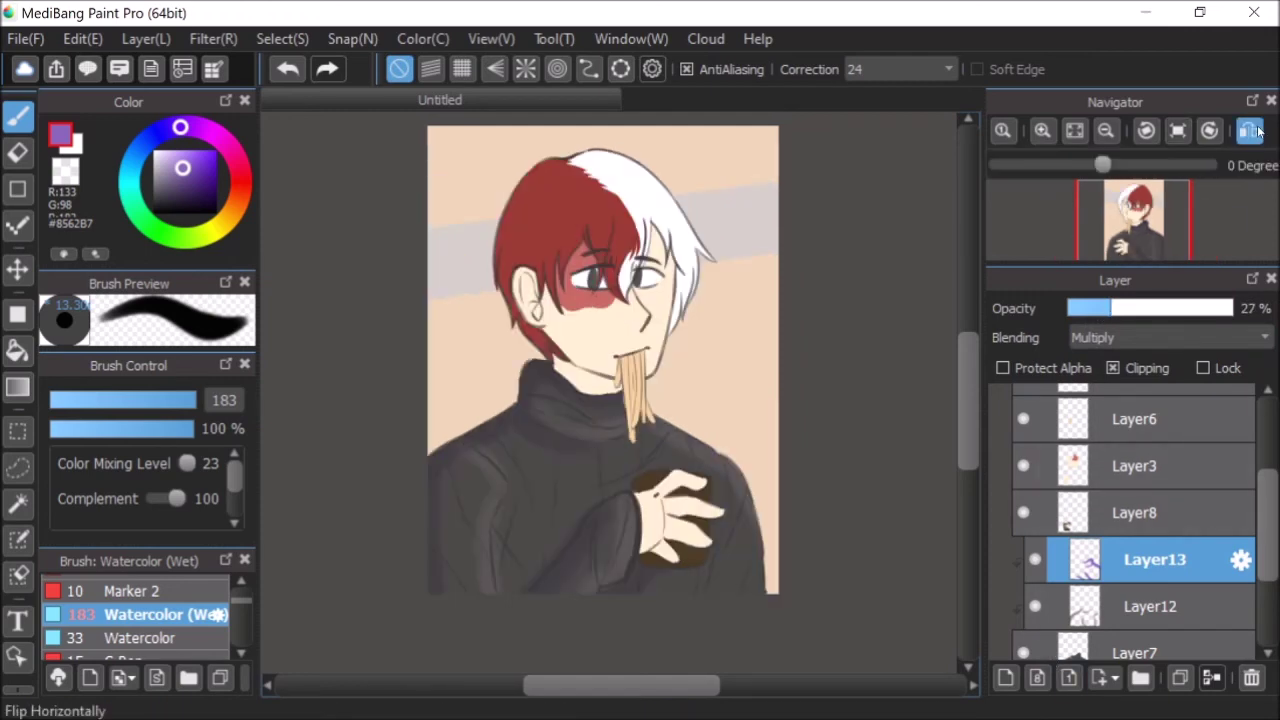
{"action": "left_click", "coordinate": [1256, 132]}
- Add a clipped layer above Layer8 and paint a tan #B79A62 highlight down the cup's outer edge
{"action": "left_click", "coordinate": [1048, 510]}
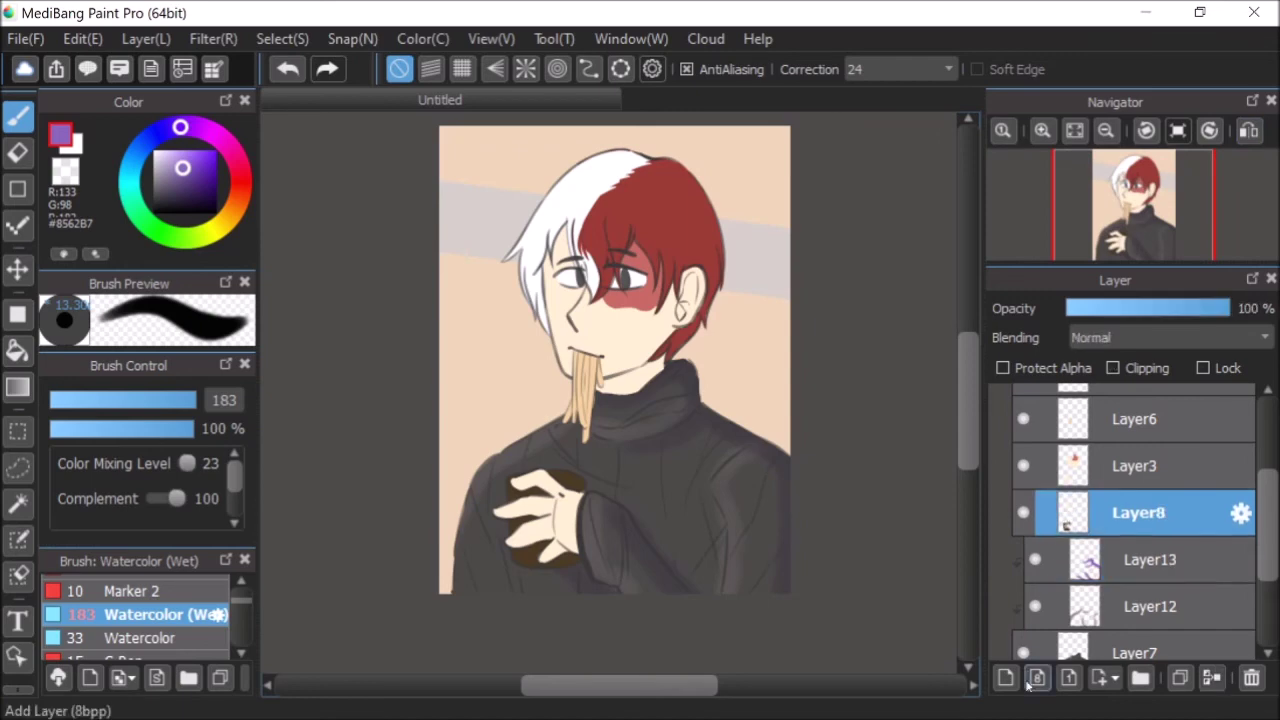
{"action": "left_click", "coordinate": [1005, 678]}
{"action": "left_click", "coordinate": [1112, 368]}
{"action": "left_click", "coordinate": [227, 216]}
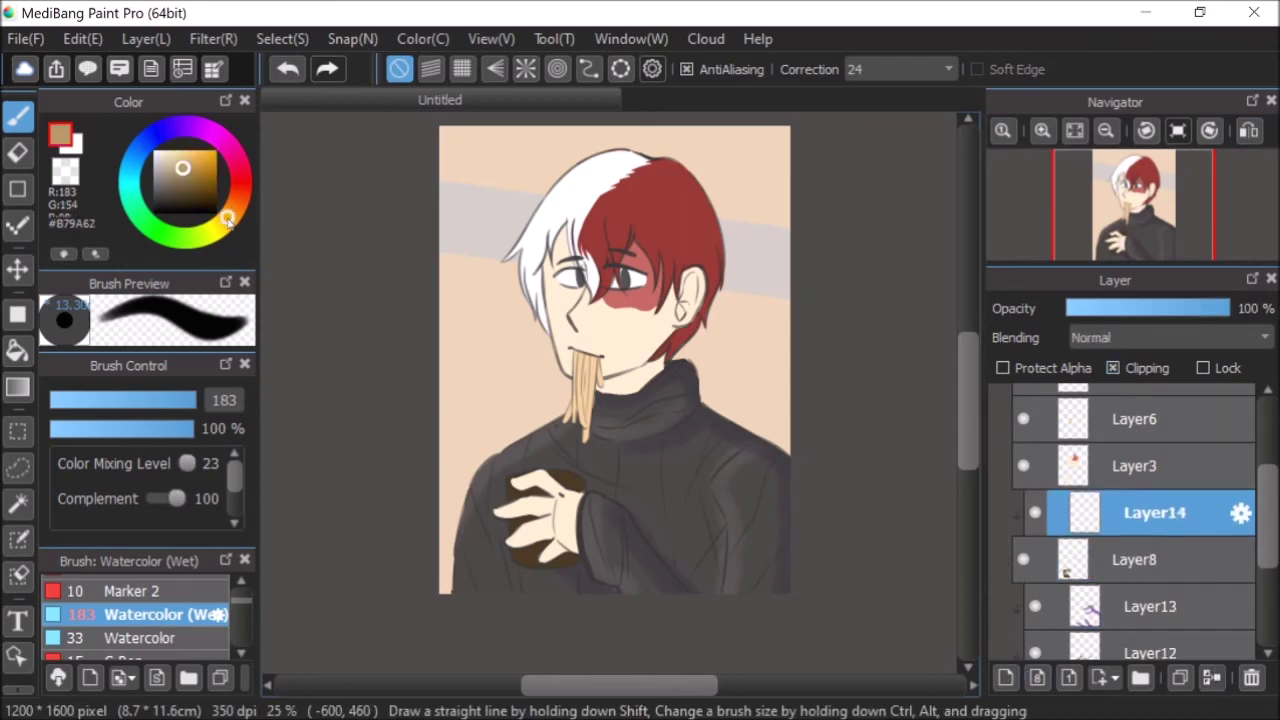
{"action": "mouse_move", "coordinate": [525, 451]}
{"action": "left_mouse_down"}
{"action": "mouse_move", "coordinate": [510, 533]}
{"action": "mouse_move", "coordinate": [539, 596]}
{"action": "left_mouse_up"}
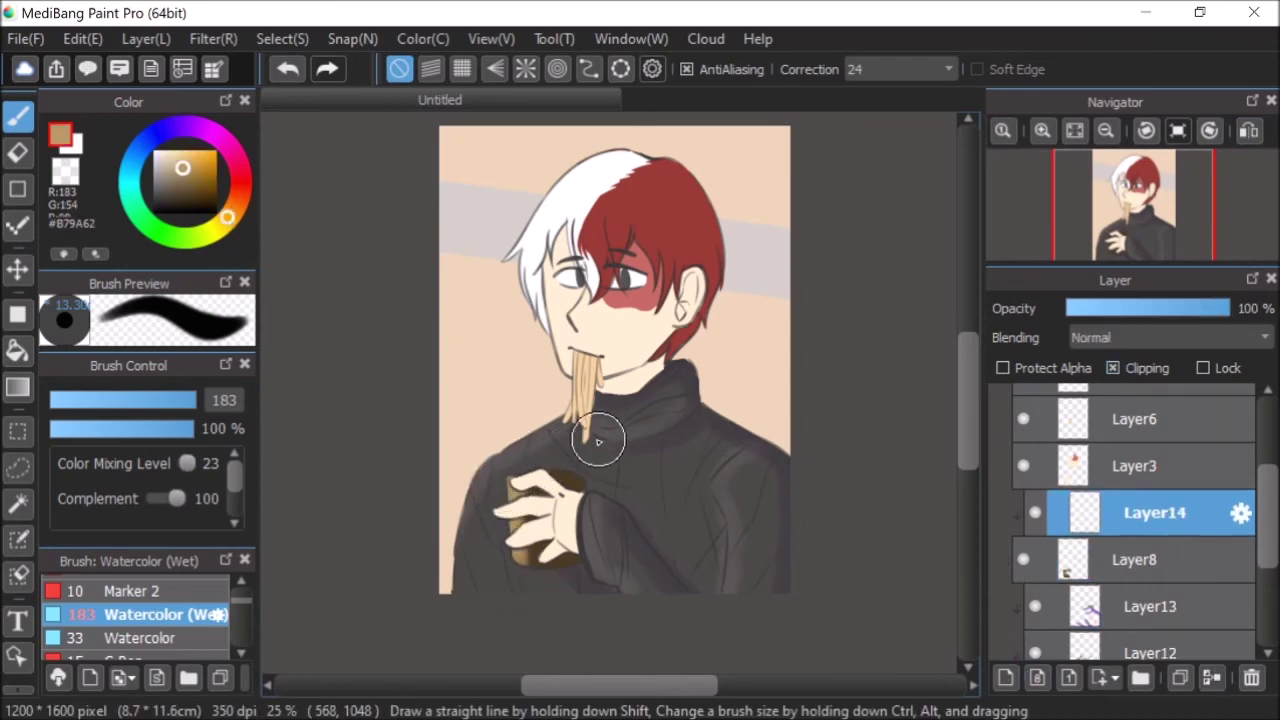
- Finish the tan highlight at the cup's lower edge and lower the opacity of Layer14 to 28%
{"action": "left_click_drag", "start_coordinate": [537, 544], "coordinate": [531, 573]}
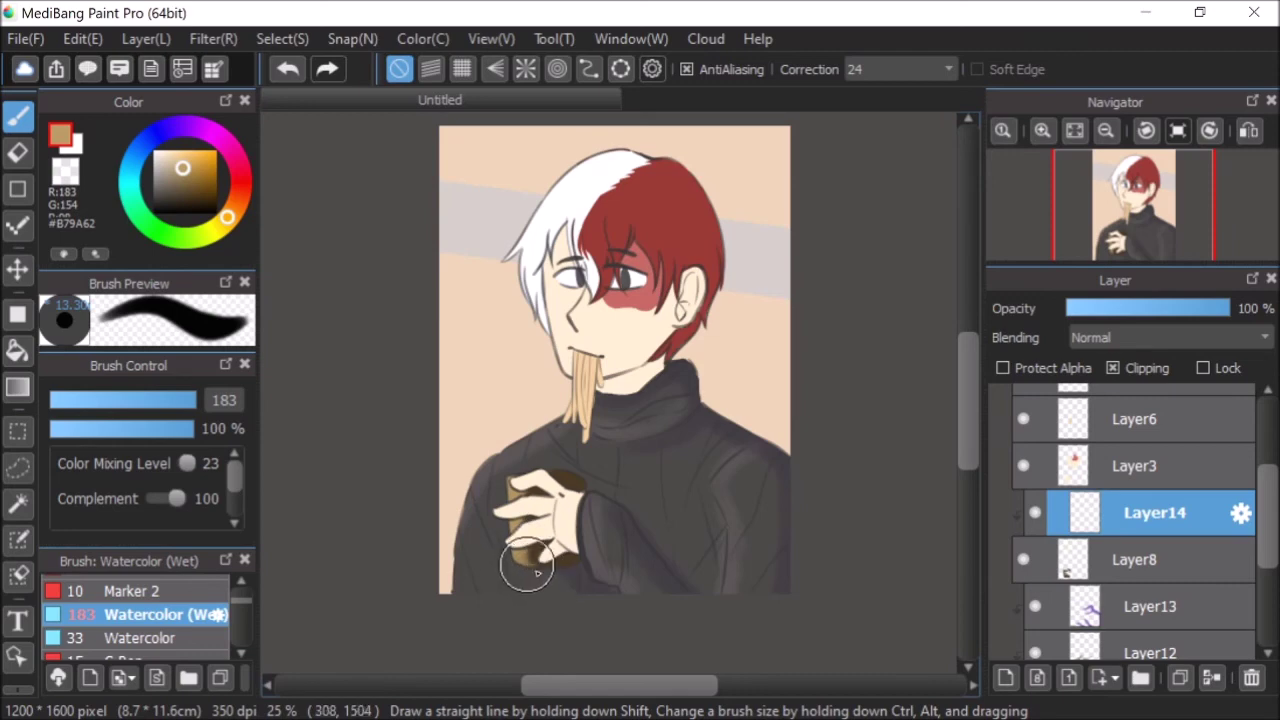
{"action": "left_click", "coordinate": [1103, 309]}
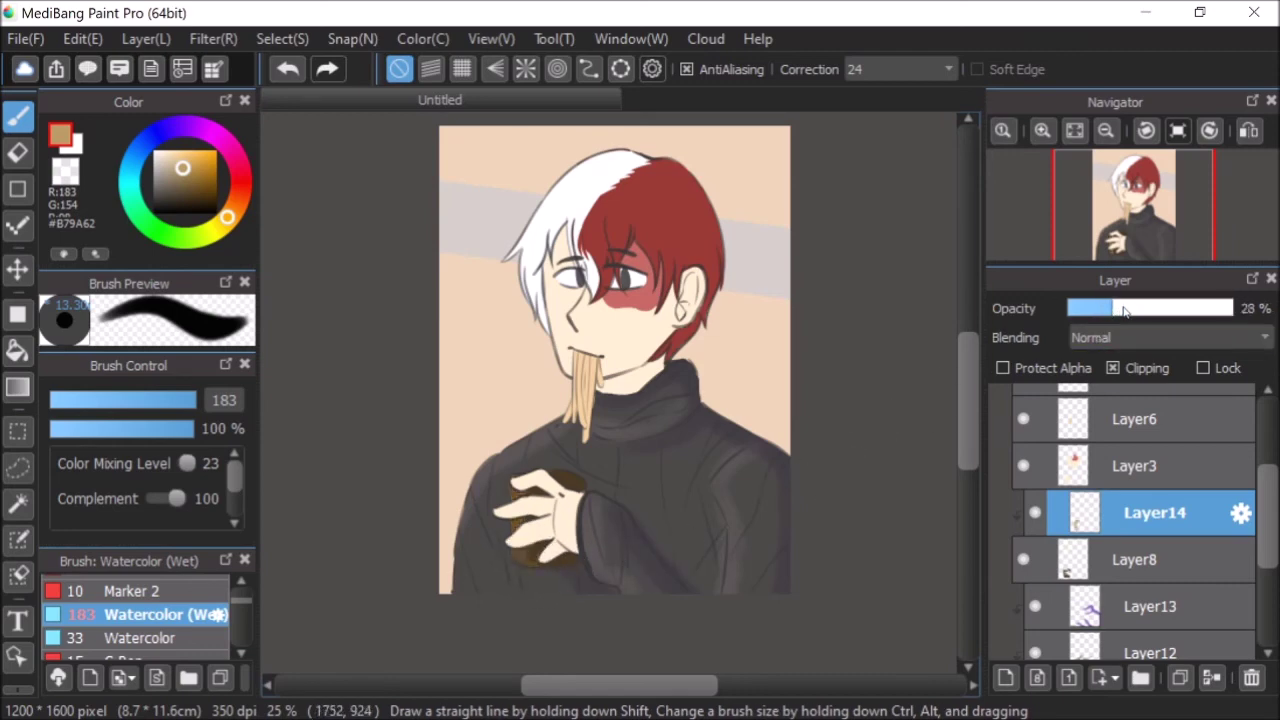
- Add a clipped layer above Layer14 and paint green #77B762 shading over the cup around the fingers
{"action": "left_click", "coordinate": [1005, 678]}
{"action": "left_click", "coordinate": [1112, 368]}
{"action": "left_click", "coordinate": [158, 231]}
{"action": "mouse_move", "coordinate": [574, 469]}
{"action": "left_mouse_down"}
{"action": "mouse_move", "coordinate": [586, 522]}
{"action": "mouse_move", "coordinate": [561, 457]}
{"action": "mouse_move", "coordinate": [578, 494]}
{"action": "mouse_move", "coordinate": [565, 584]}
{"action": "mouse_move", "coordinate": [581, 542]}
{"action": "mouse_move", "coordinate": [541, 595]}
{"action": "mouse_move", "coordinate": [571, 534]}
{"action": "mouse_move", "coordinate": [540, 577]}
{"action": "mouse_move", "coordinate": [556, 538]}
{"action": "mouse_move", "coordinate": [553, 487]}
{"action": "mouse_move", "coordinate": [541, 531]}
{"action": "left_mouse_up"}
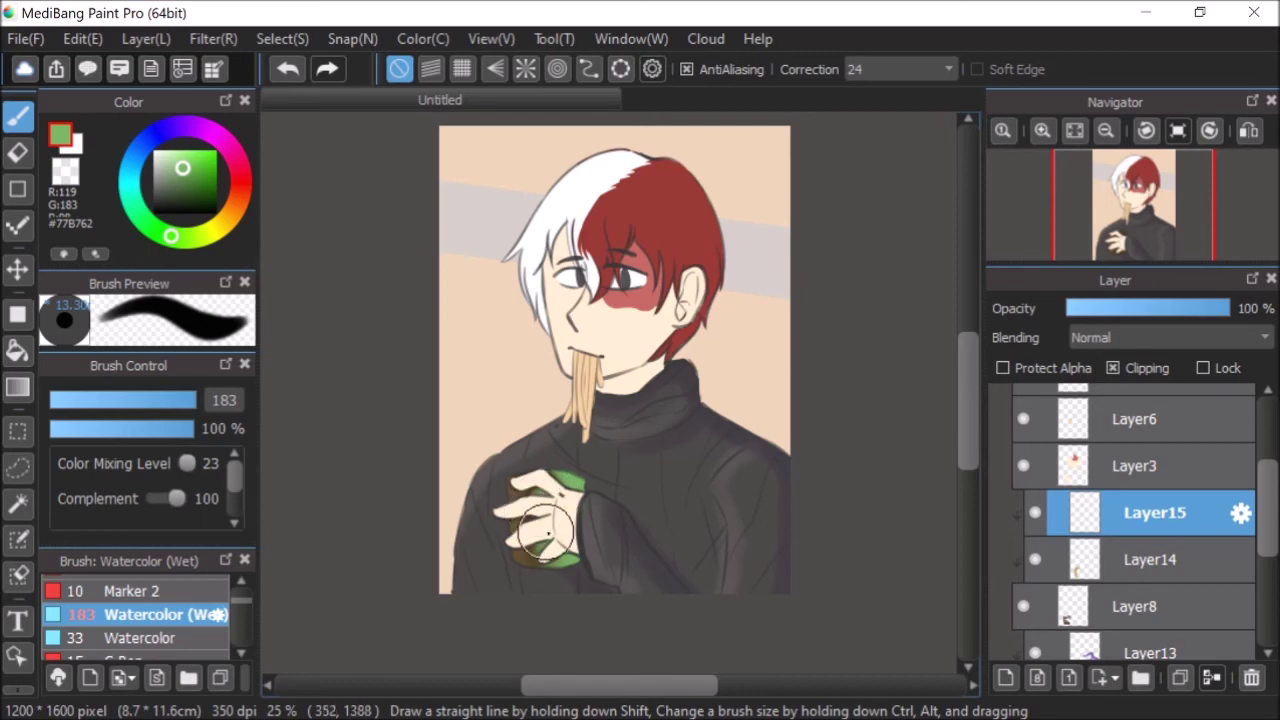
- Set the green cup shading layer to Multiply at 39% opacity
{"action": "left_click", "coordinate": [1090, 340]}
{"action": "left_click", "coordinate": [1092, 372]}
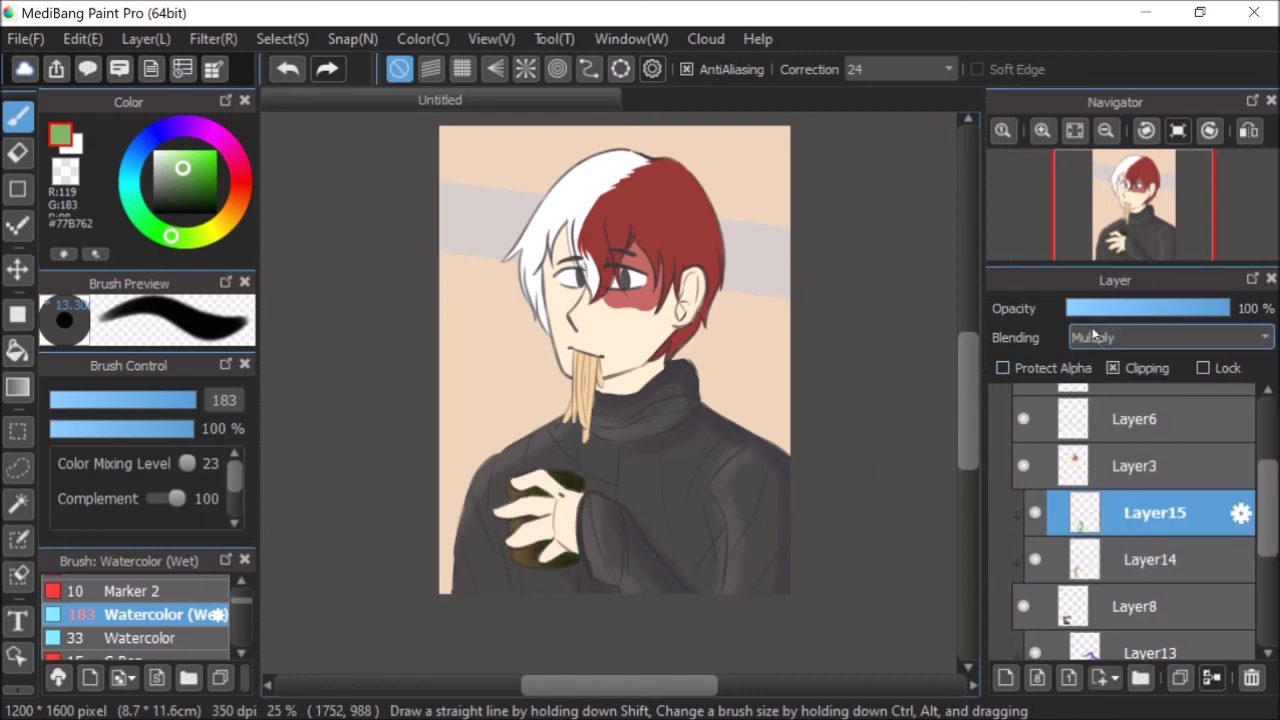
{"action": "left_click", "coordinate": [1094, 310]}
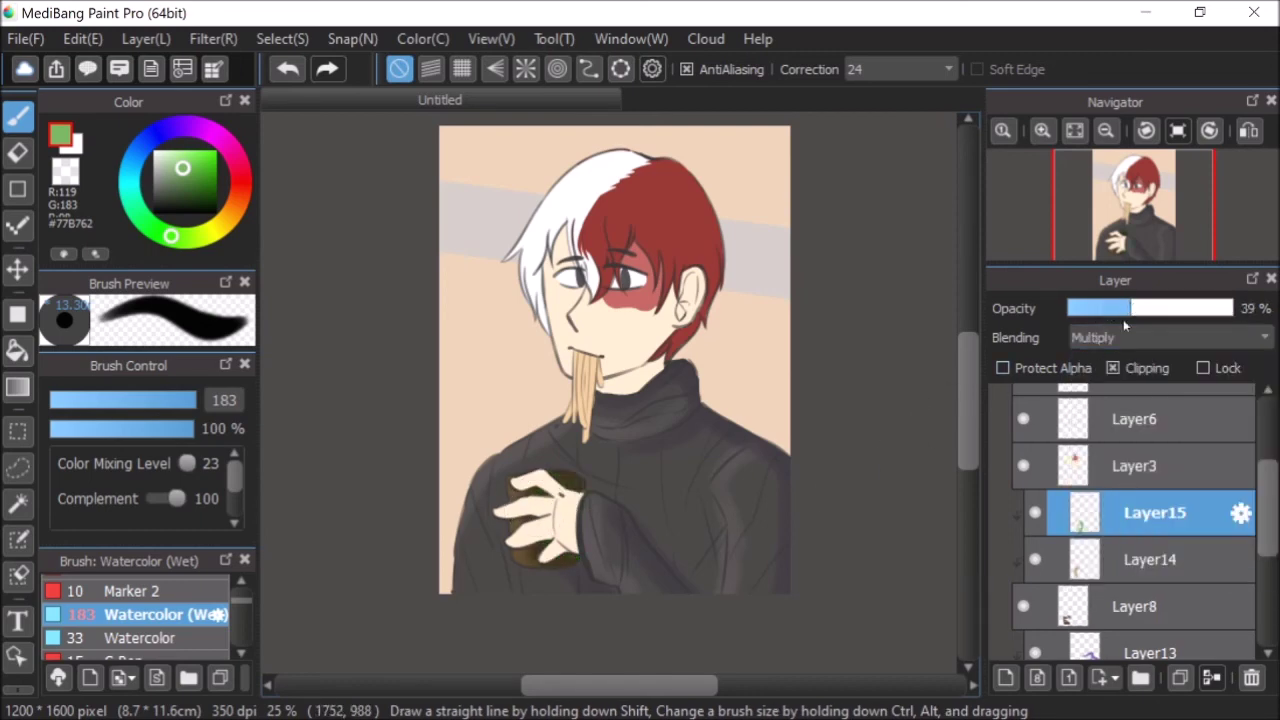
- Check what Layer3 contains by toggling its visibility, add a clipped layer above it and pick the muted red #B77062
{"action": "left_click", "coordinate": [1023, 466]}
{"action": "left_click", "coordinate": [1023, 466]}
{"action": "left_click", "coordinate": [1064, 470]}
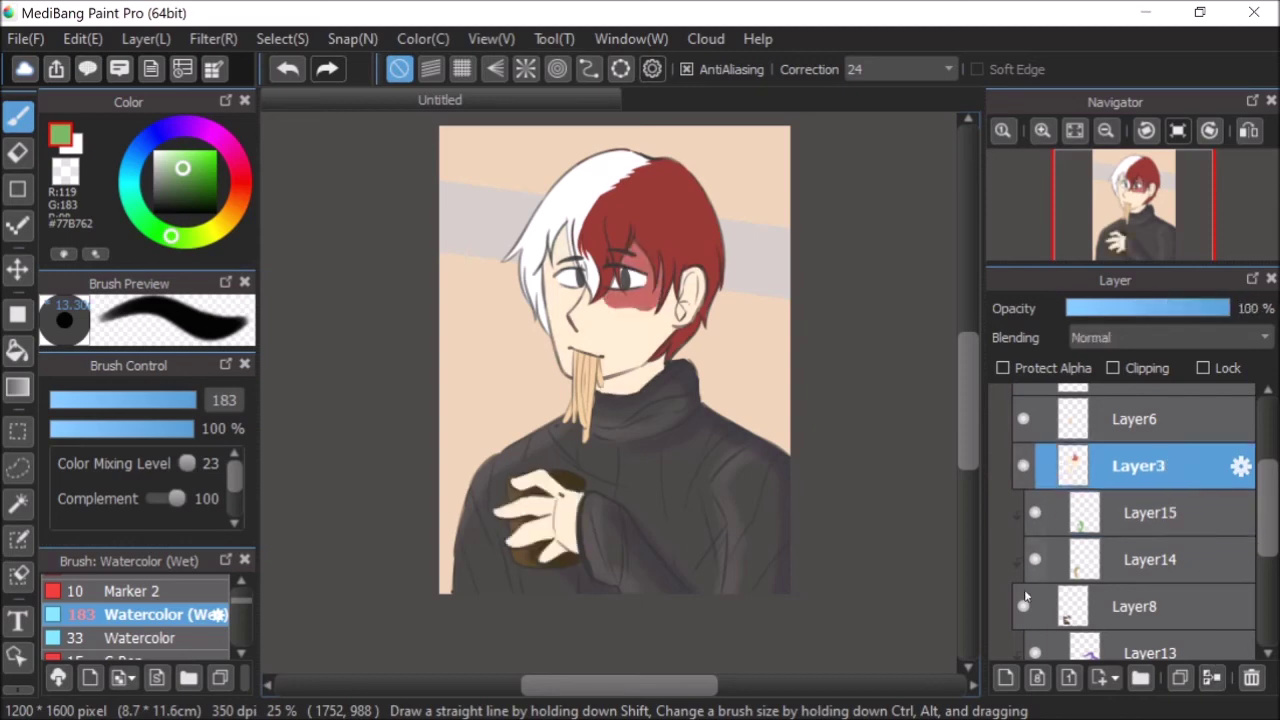
{"action": "left_click", "coordinate": [1006, 678]}
{"action": "left_click", "coordinate": [1131, 368]}
{"action": "left_click", "coordinate": [238, 190]}
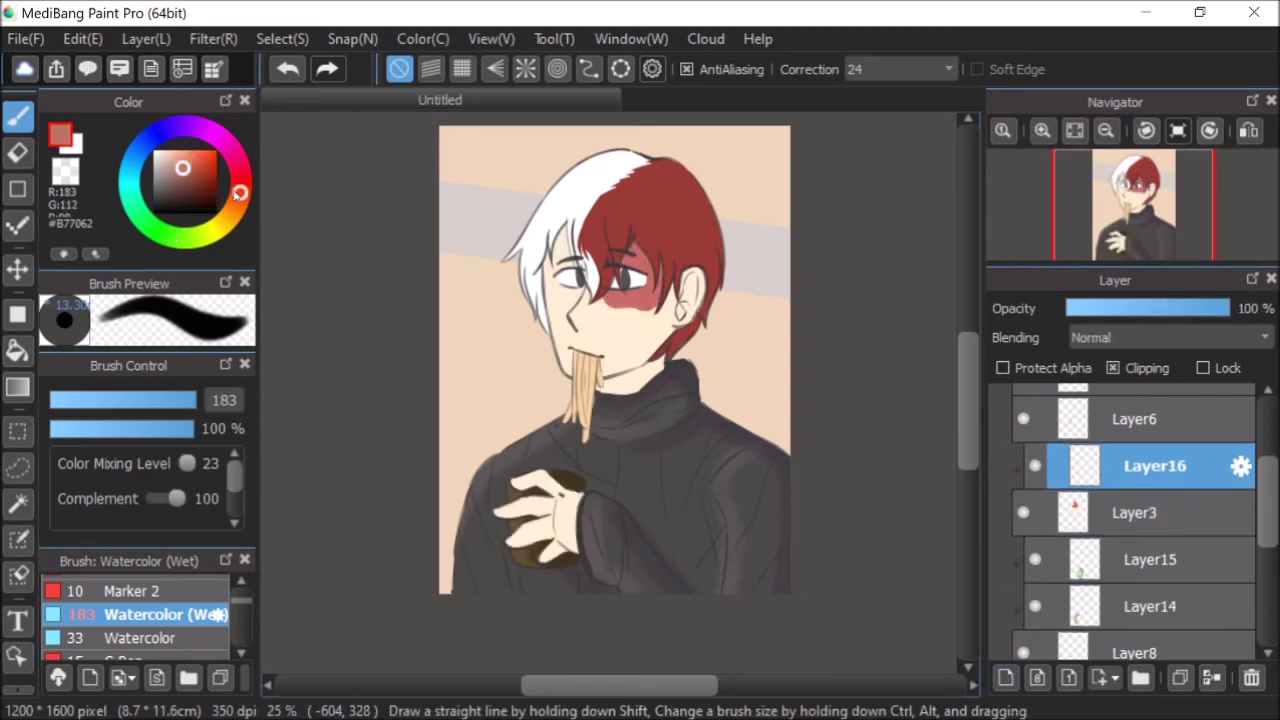
- Set the Watercolor (Wet) brush to size 194 at 65% opacity and paint soft #E7806B blush across both cheeks
{"action": "left_click_drag", "start_coordinate": [139, 401], "coordinate": [188, 405]}
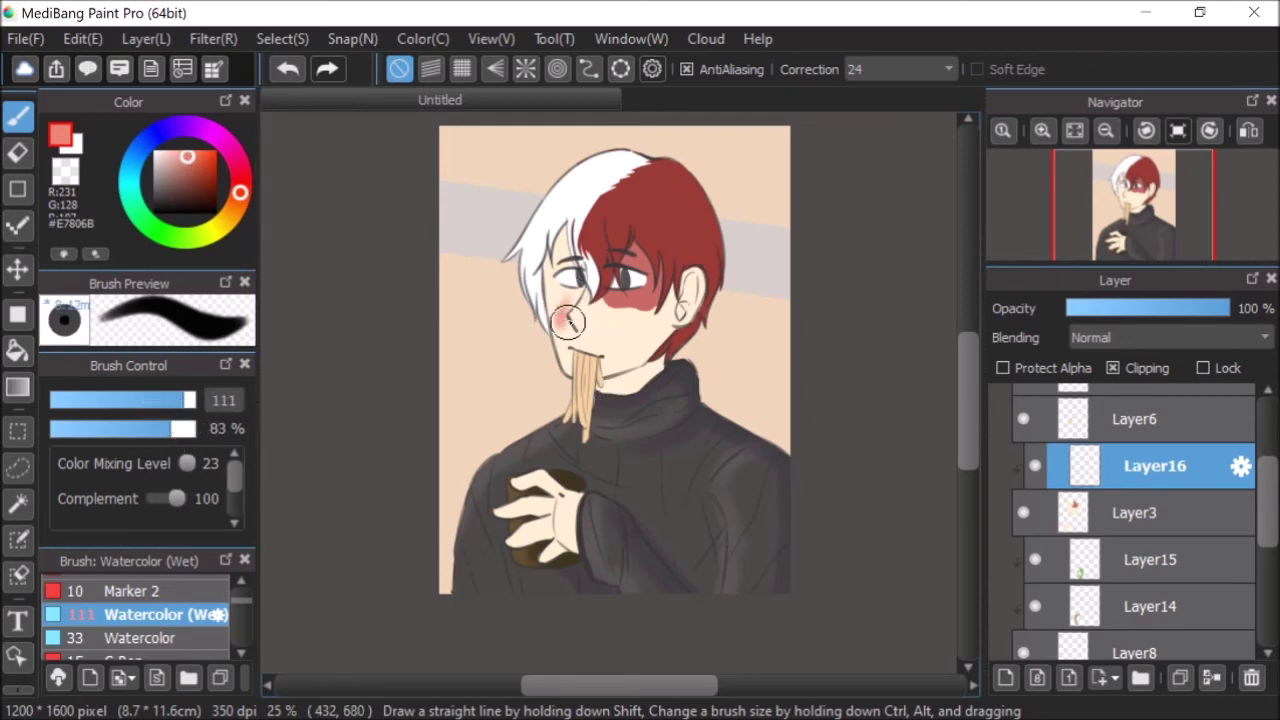
{"action": "left_click", "coordinate": [287, 68]}
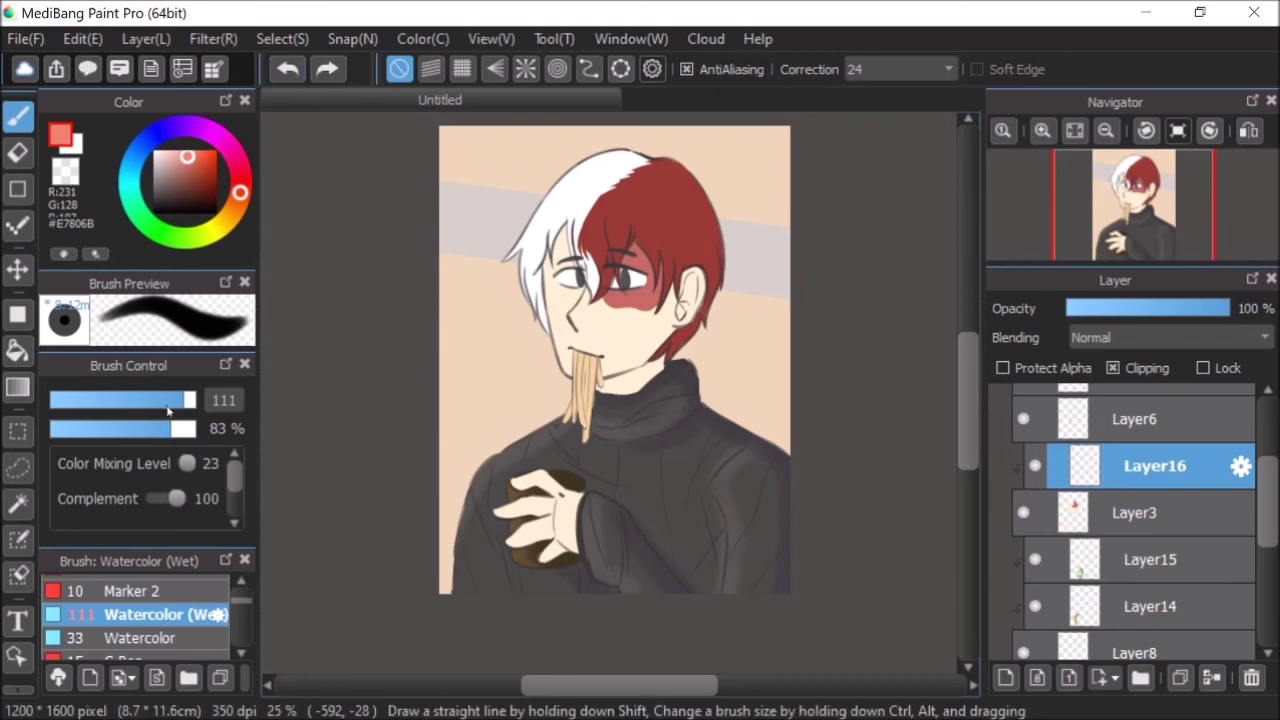
{"action": "left_click_drag", "start_coordinate": [148, 427], "coordinate": [195, 401]}
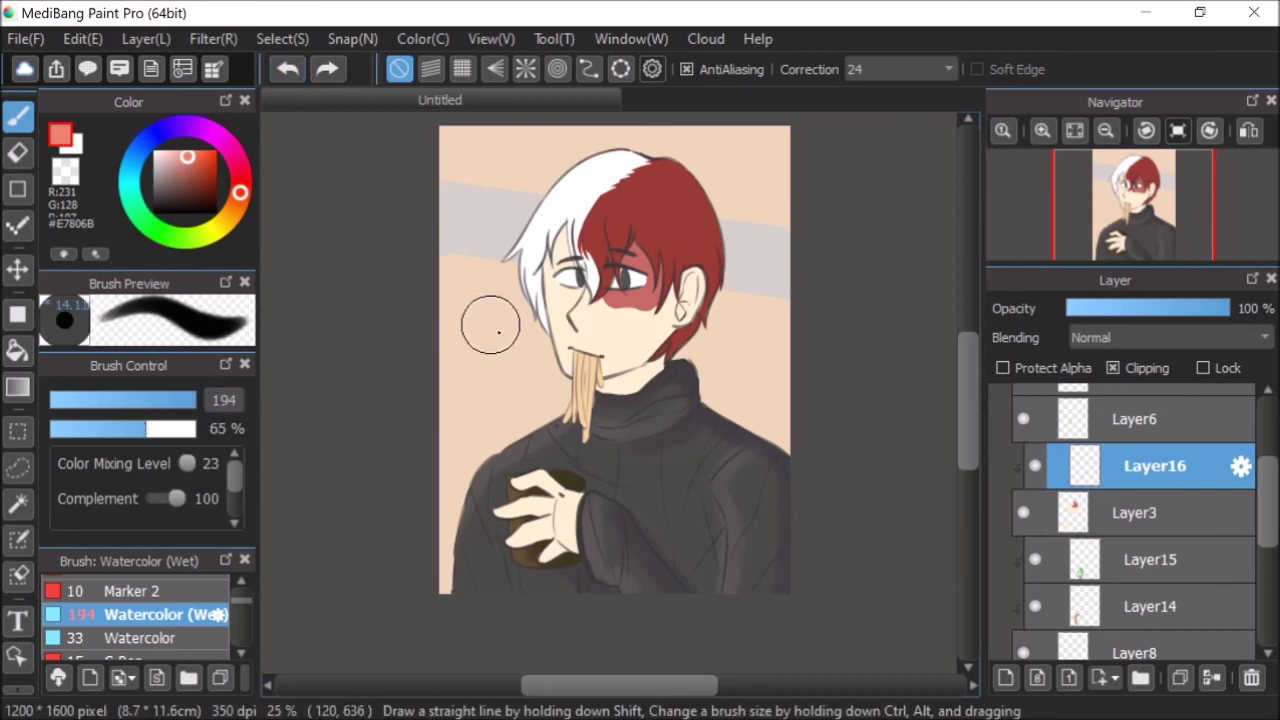
{"action": "scroll", "coordinate": [624, 277], "scroll_direction": "up", "scroll_amount": 3}
{"action": "mouse_move", "coordinate": [449, 346]}
{"action": "left_mouse_down"}
{"action": "mouse_move", "coordinate": [556, 335]}
{"action": "mouse_move", "coordinate": [712, 366]}
{"action": "mouse_move", "coordinate": [651, 377]}
{"action": "mouse_move", "coordinate": [470, 265]}
{"action": "mouse_move", "coordinate": [706, 337]}
{"action": "left_mouse_up"}
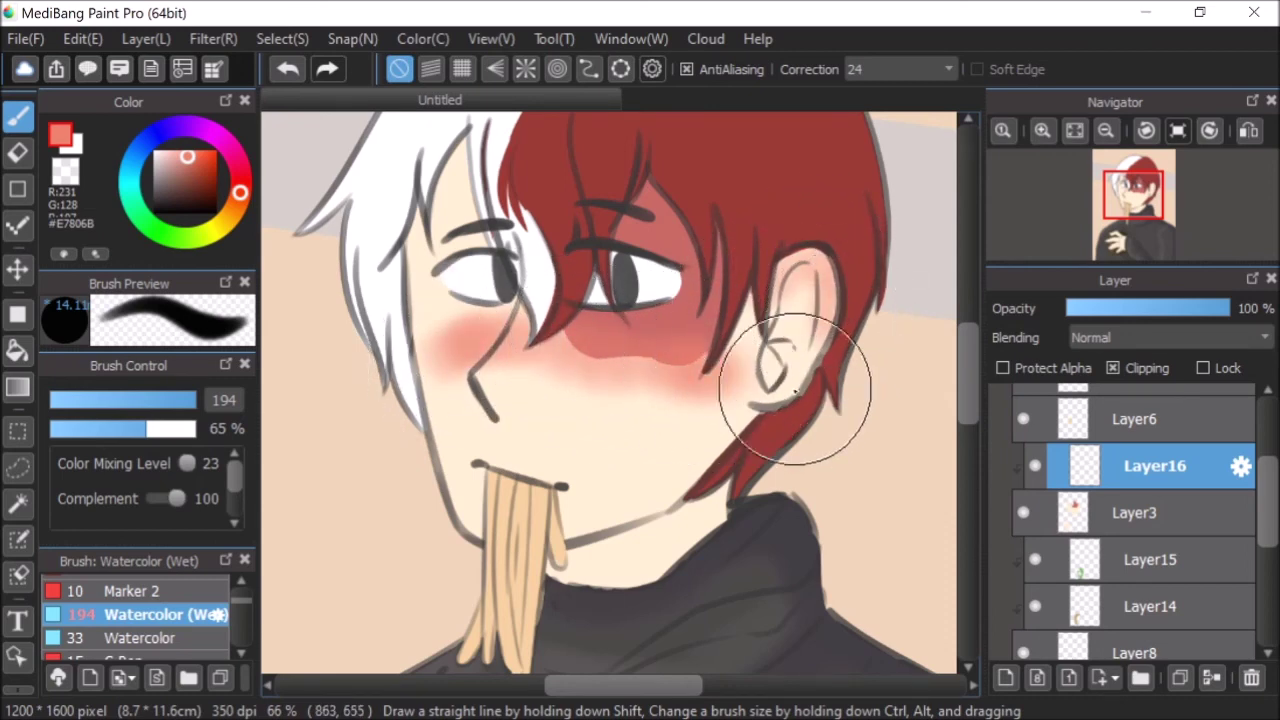
{"action": "scroll", "coordinate": [905, 360], "scroll_direction": "up", "scroll_amount": 1}
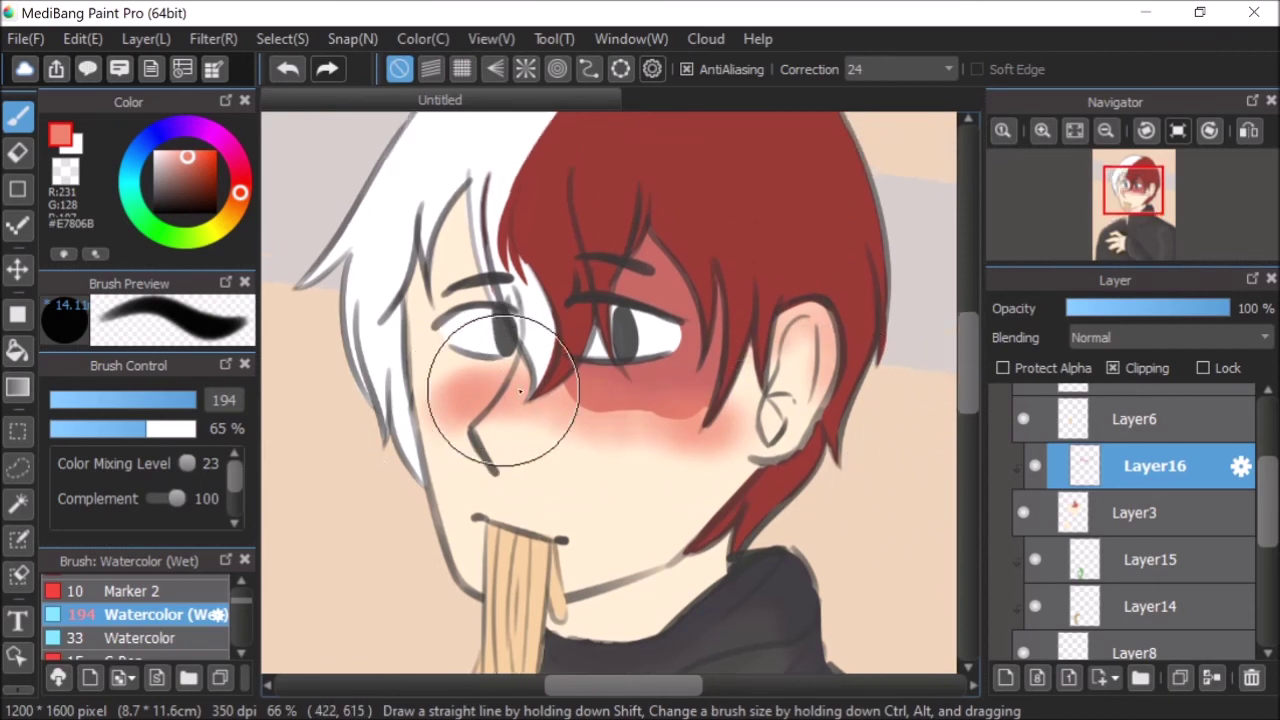
- Set the blush layer to Multiply at 48% opacity
{"action": "left_click", "coordinate": [1165, 337]}
{"action": "left_click", "coordinate": [1110, 377]}
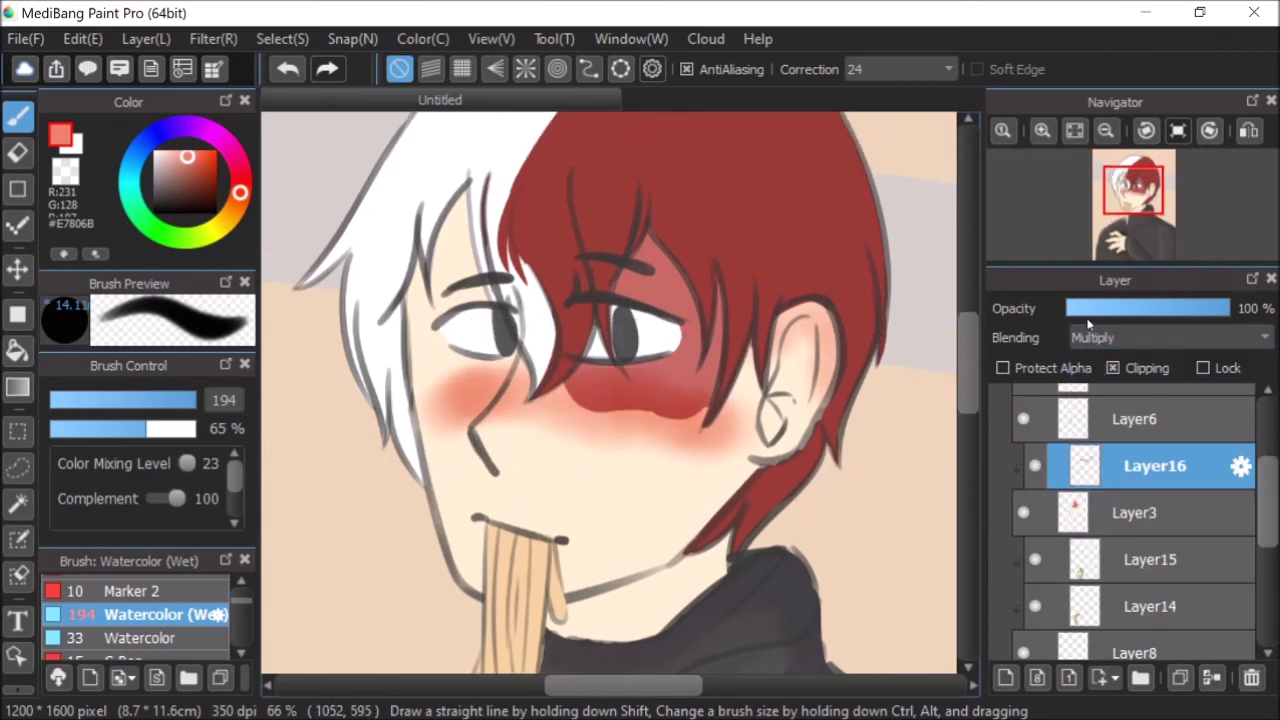
{"action": "left_click", "coordinate": [1094, 309]}
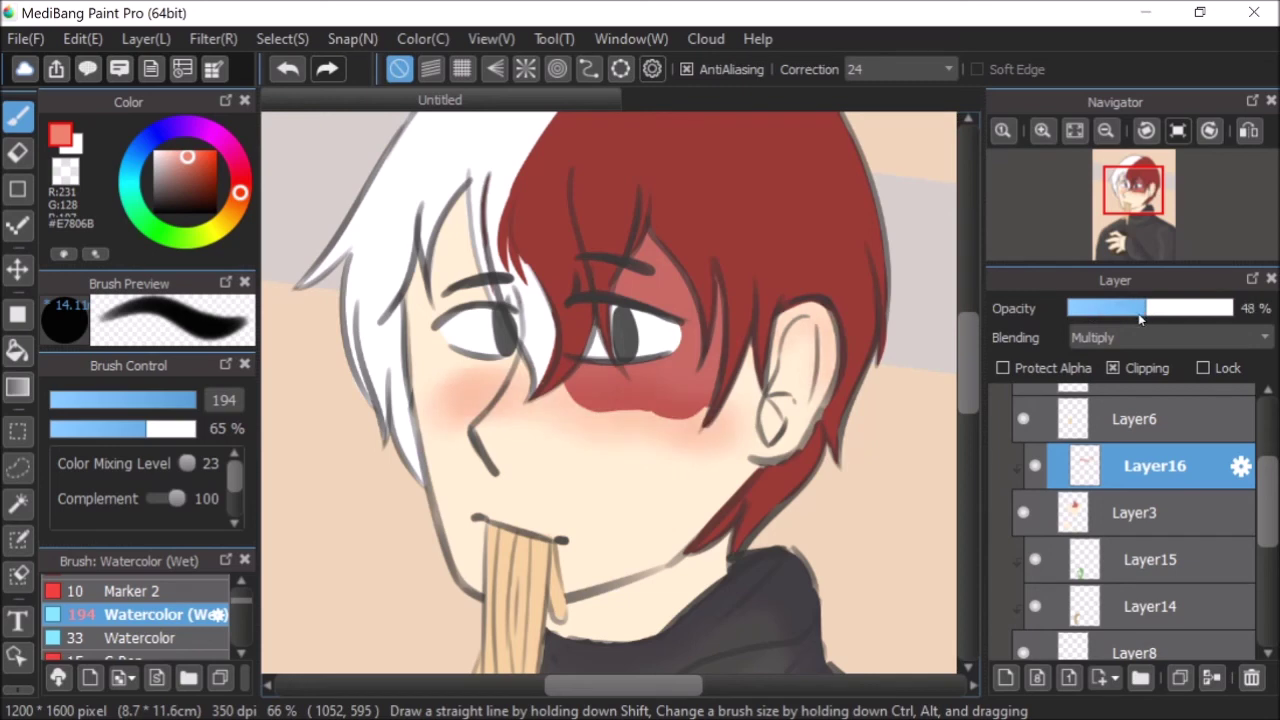
- Add a clipped layer above the blush and paint purple #8F6BE7 shadows on the forehead under the bangs and beside the ear
{"action": "left_click", "coordinate": [1005, 678]}
{"action": "left_click", "coordinate": [1113, 368]}
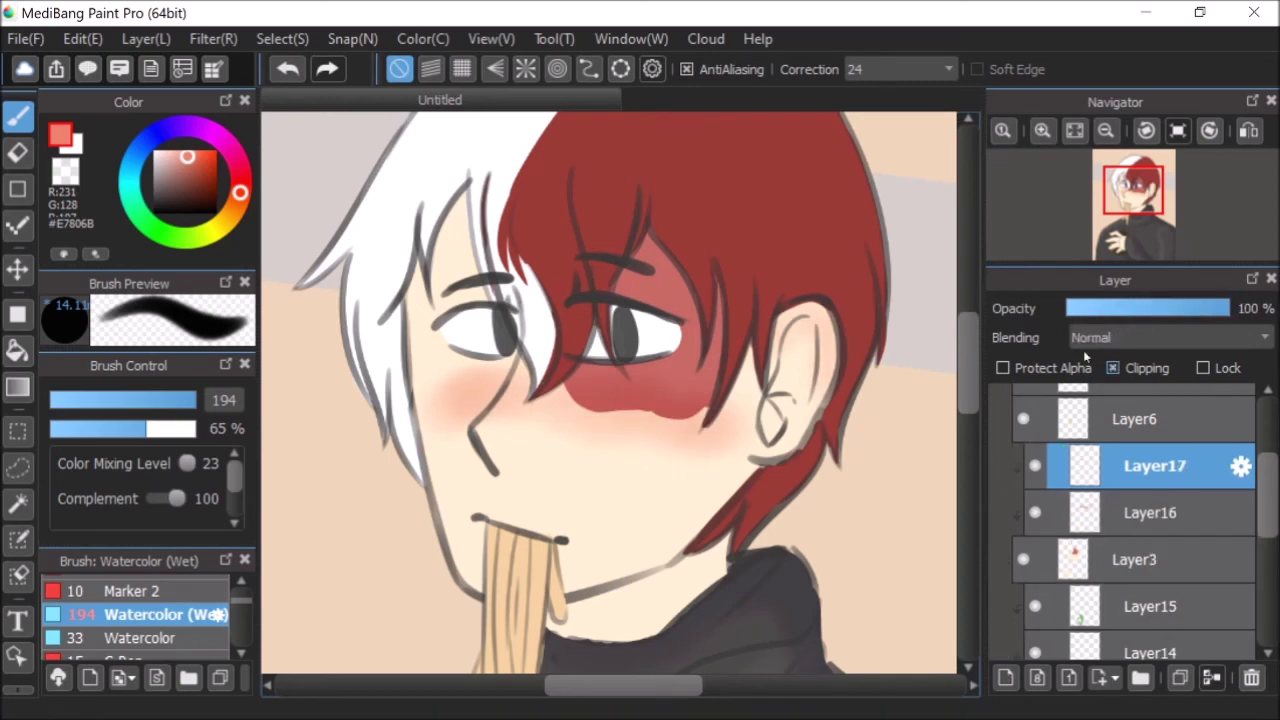
{"action": "left_click", "coordinate": [173, 128]}
{"action": "mouse_move", "coordinate": [488, 226]}
{"action": "left_mouse_down"}
{"action": "mouse_move", "coordinate": [440, 234]}
{"action": "mouse_move", "coordinate": [480, 214]}
{"action": "mouse_move", "coordinate": [471, 200]}
{"action": "left_mouse_up"}
{"action": "mouse_move", "coordinate": [608, 214]}
{"action": "left_mouse_down"}
{"action": "mouse_move", "coordinate": [654, 254]}
{"action": "mouse_move", "coordinate": [682, 250]}
{"action": "mouse_move", "coordinate": [721, 385]}
{"action": "left_mouse_up"}
{"action": "left_click_drag", "start_coordinate": [749, 246], "coordinate": [763, 367]}
{"action": "left_click_drag", "start_coordinate": [766, 298], "coordinate": [764, 403]}
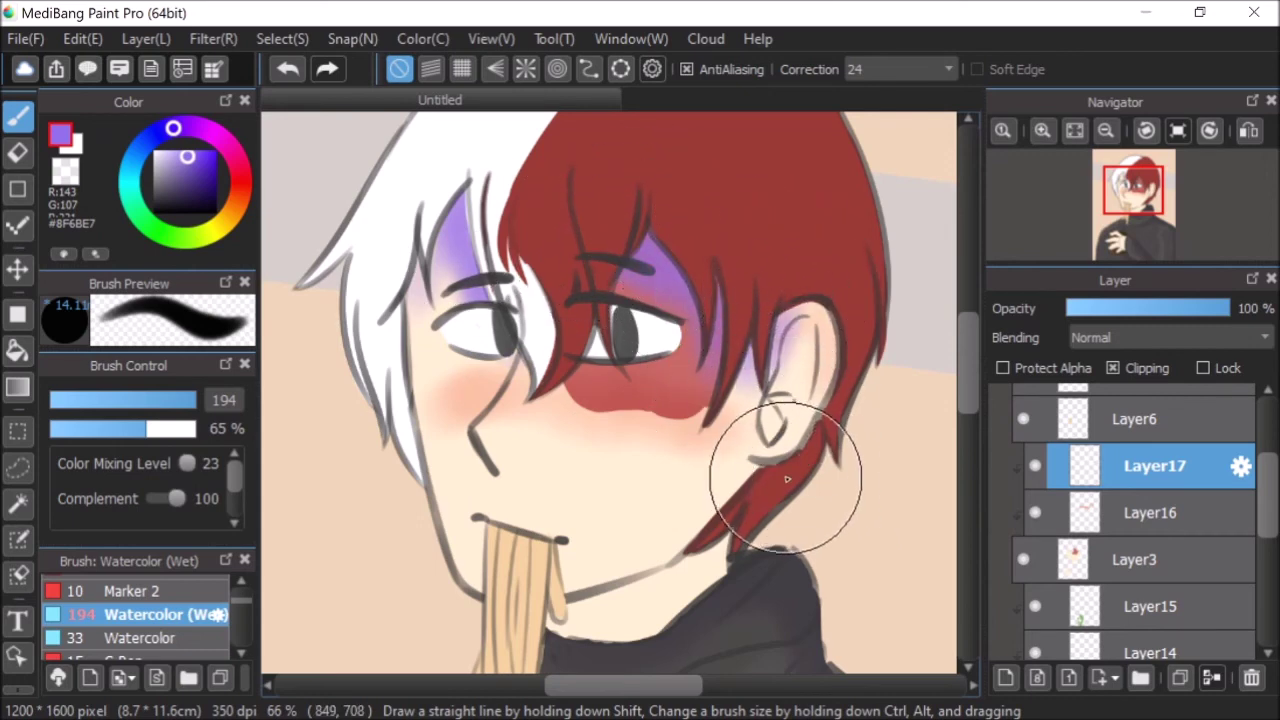
- Extend the purple shadow over the jaw, neck, ear and the face edge under the white hair, undoing the strokes beside the nose
{"action": "left_click_drag", "start_coordinate": [863, 397], "coordinate": [755, 525]}
{"action": "mouse_move", "coordinate": [858, 359]}
{"action": "left_mouse_down"}
{"action": "mouse_move", "coordinate": [789, 493]}
{"action": "mouse_move", "coordinate": [751, 508]}
{"action": "mouse_move", "coordinate": [695, 573]}
{"action": "mouse_move", "coordinate": [767, 495]}
{"action": "mouse_move", "coordinate": [722, 608]}
{"action": "mouse_move", "coordinate": [673, 651]}
{"action": "mouse_move", "coordinate": [718, 565]}
{"action": "mouse_move", "coordinate": [612, 664]}
{"action": "mouse_move", "coordinate": [515, 656]}
{"action": "mouse_move", "coordinate": [602, 652]}
{"action": "mouse_move", "coordinate": [732, 559]}
{"action": "mouse_move", "coordinate": [647, 641]}
{"action": "mouse_move", "coordinate": [598, 614]}
{"action": "mouse_move", "coordinate": [557, 626]}
{"action": "mouse_move", "coordinate": [701, 592]}
{"action": "mouse_move", "coordinate": [829, 409]}
{"action": "mouse_move", "coordinate": [649, 570]}
{"action": "mouse_move", "coordinate": [540, 615]}
{"action": "mouse_move", "coordinate": [690, 573]}
{"action": "mouse_move", "coordinate": [871, 430]}
{"action": "mouse_move", "coordinate": [684, 565]}
{"action": "mouse_move", "coordinate": [811, 437]}
{"action": "left_mouse_up"}
{"action": "mouse_move", "coordinate": [514, 345]}
{"action": "left_mouse_down"}
{"action": "mouse_move", "coordinate": [469, 397]}
{"action": "mouse_move", "coordinate": [531, 310]}
{"action": "mouse_move", "coordinate": [485, 439]}
{"action": "left_mouse_up"}
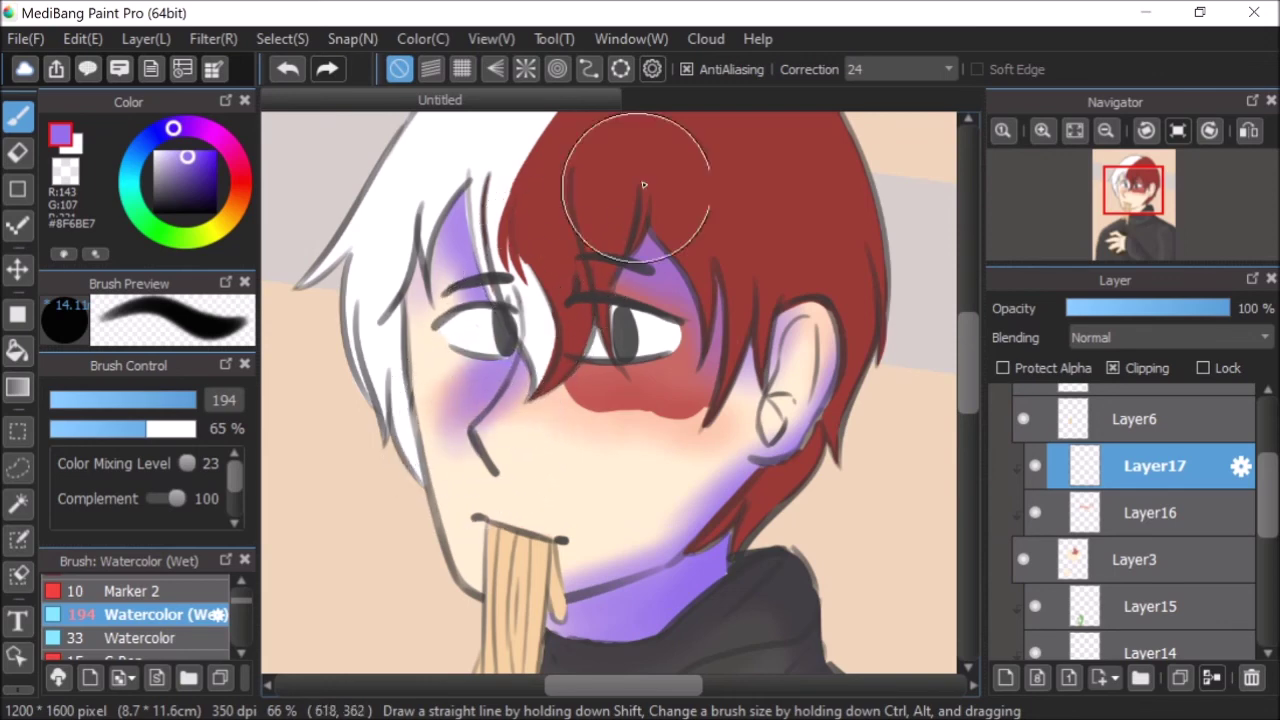
{"action": "left_click", "coordinate": [287, 68]}
{"action": "left_click", "coordinate": [287, 68]}
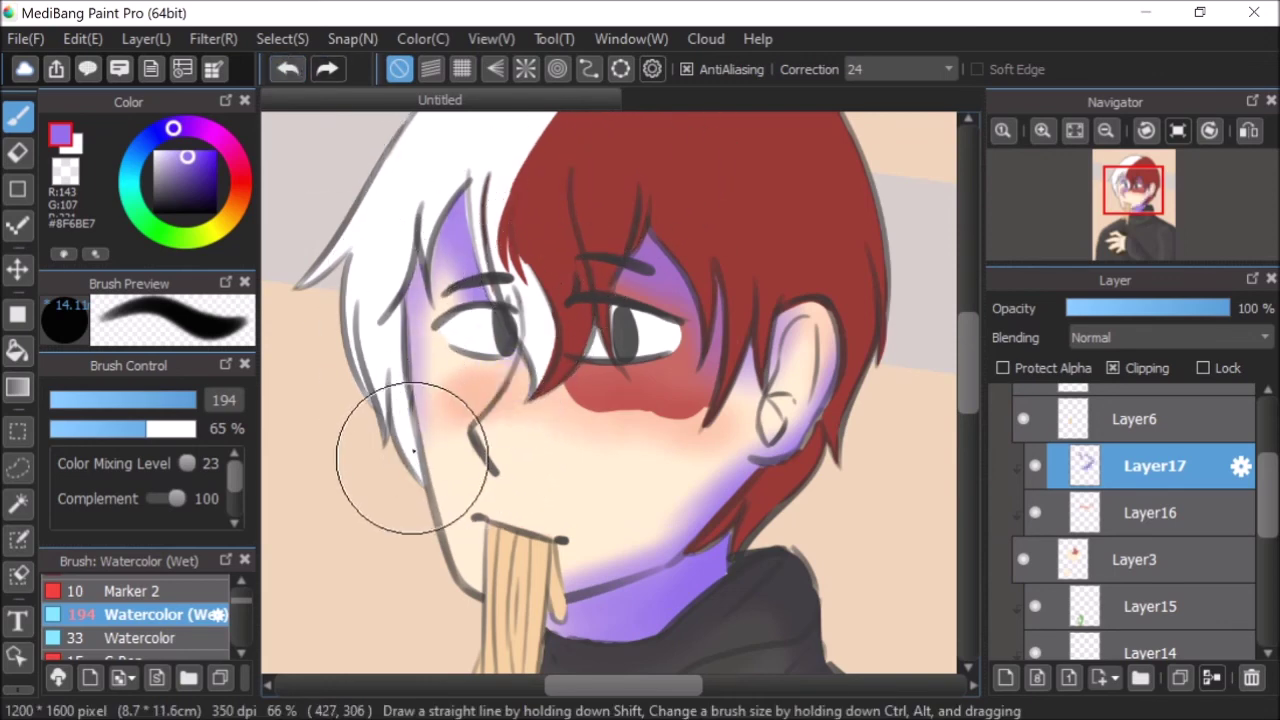
- Set the purple skin shadow layer to Multiply at 38% opacity
{"action": "left_click", "coordinate": [1100, 337]}
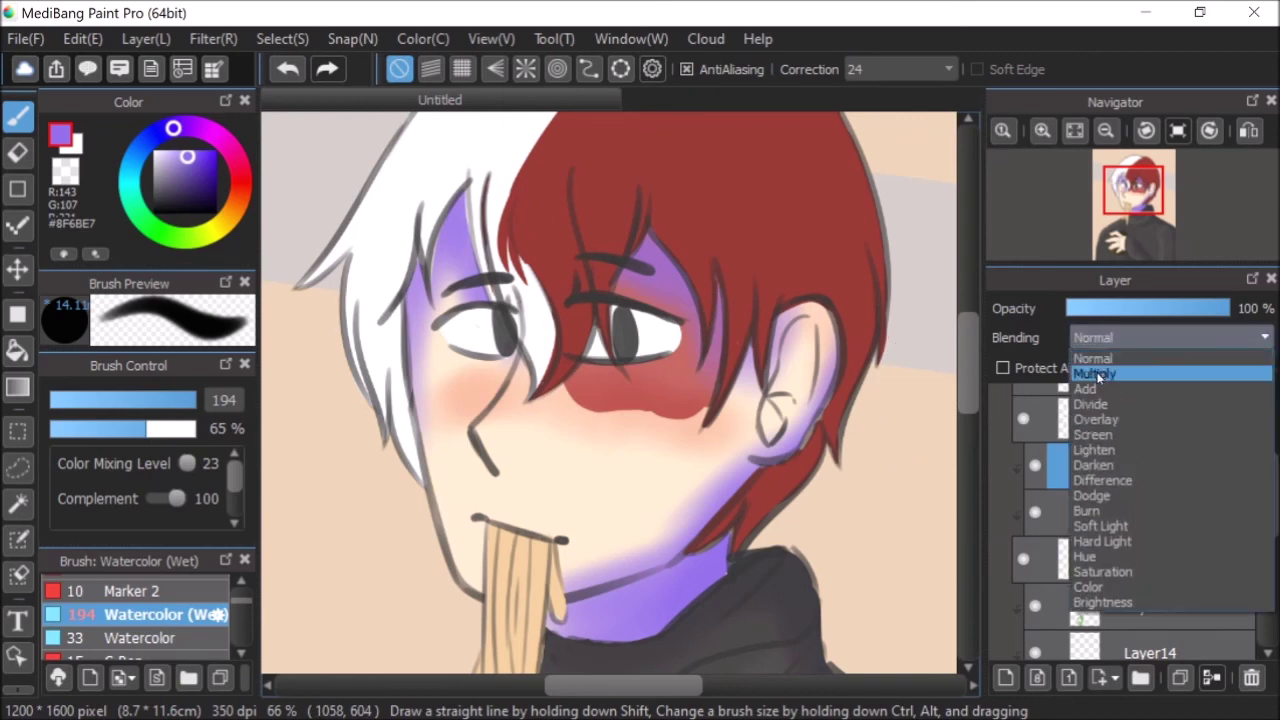
{"action": "left_click", "coordinate": [1098, 374]}
{"action": "left_click_drag", "start_coordinate": [1100, 316], "coordinate": [1133, 318]}
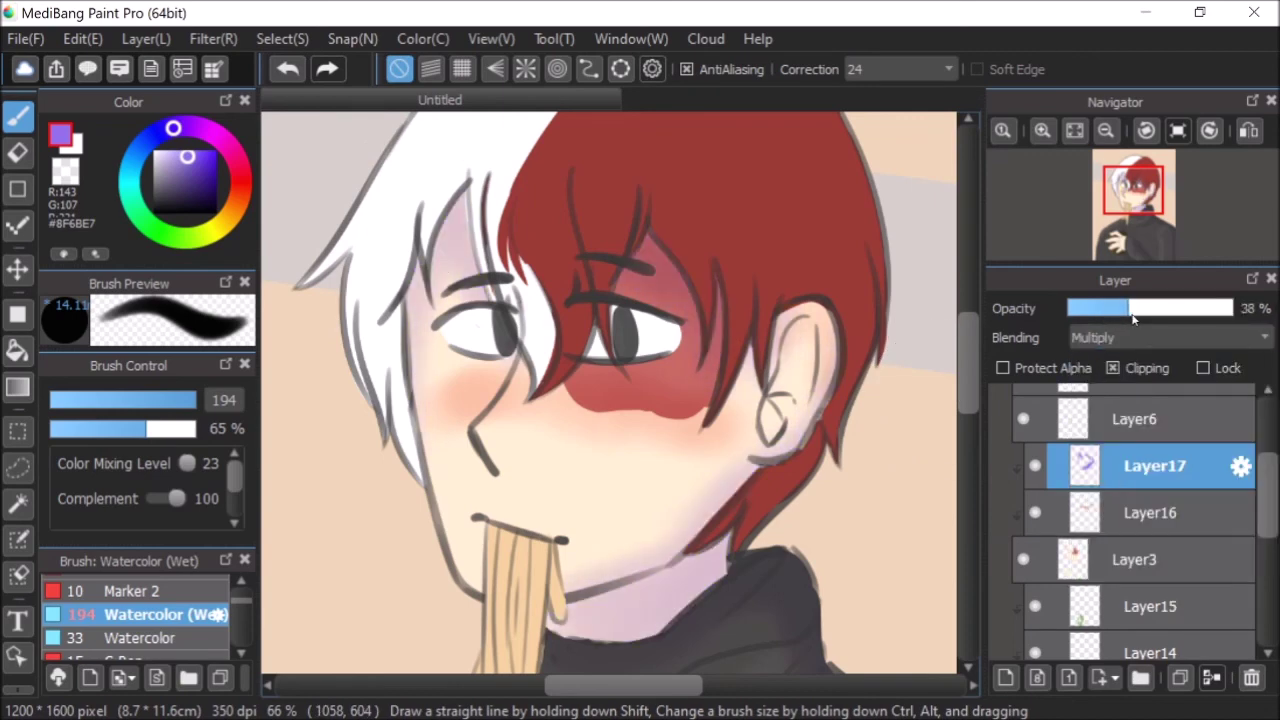
- Add a new clipped layer directly above the blush layer, Layer16
{"action": "left_click", "coordinate": [1086, 513]}
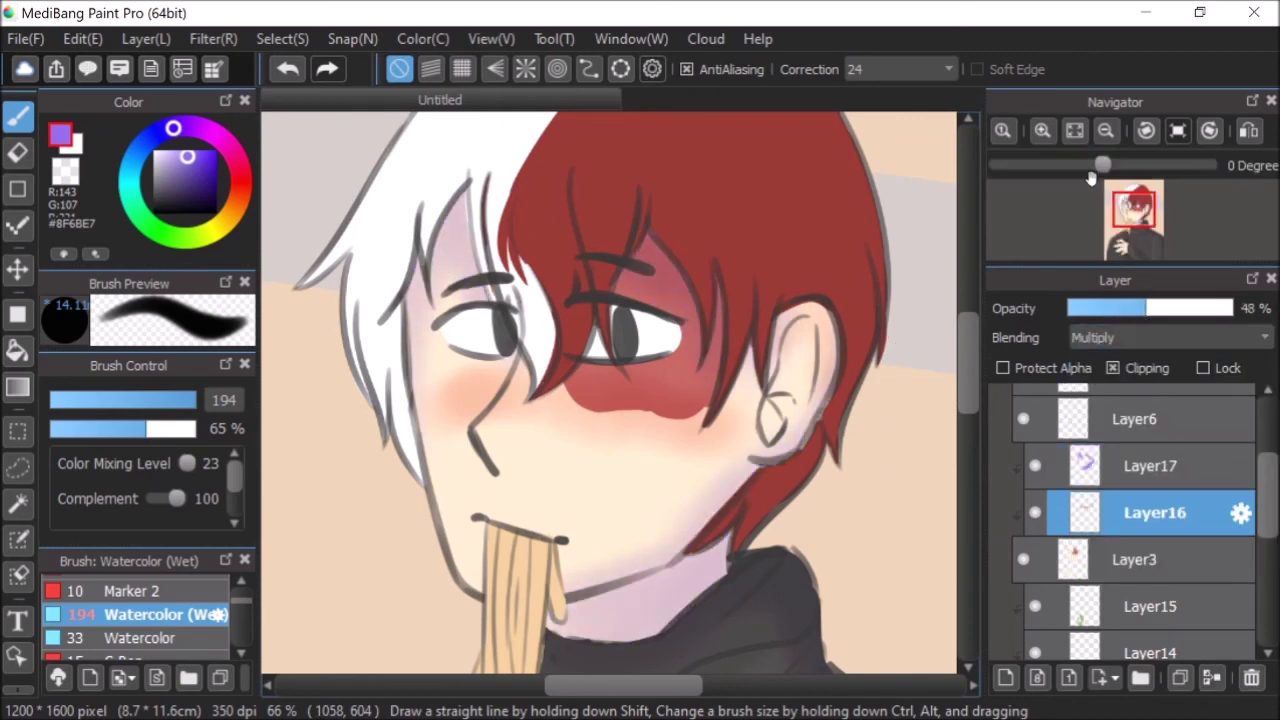
{"action": "left_click", "coordinate": [1075, 131]}
{"action": "scroll", "coordinate": [1070, 551], "scroll_direction": "up", "scroll_amount": 1}
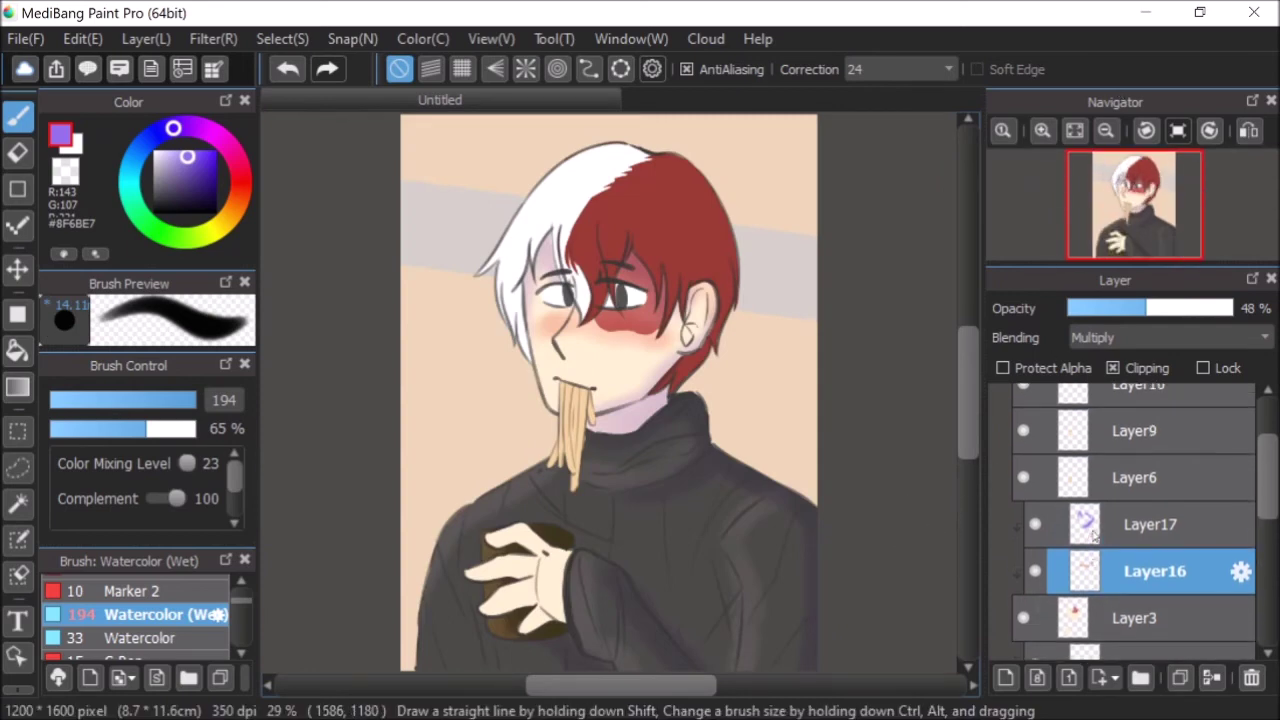
{"action": "left_click", "coordinate": [1006, 678]}
- Dab small white #FFFFFF highlights on both cheeks with a size 14.7 brush and set their layer to 31% opacity
{"action": "scroll", "coordinate": [618, 305], "scroll_direction": "up", "scroll_amount": 3}
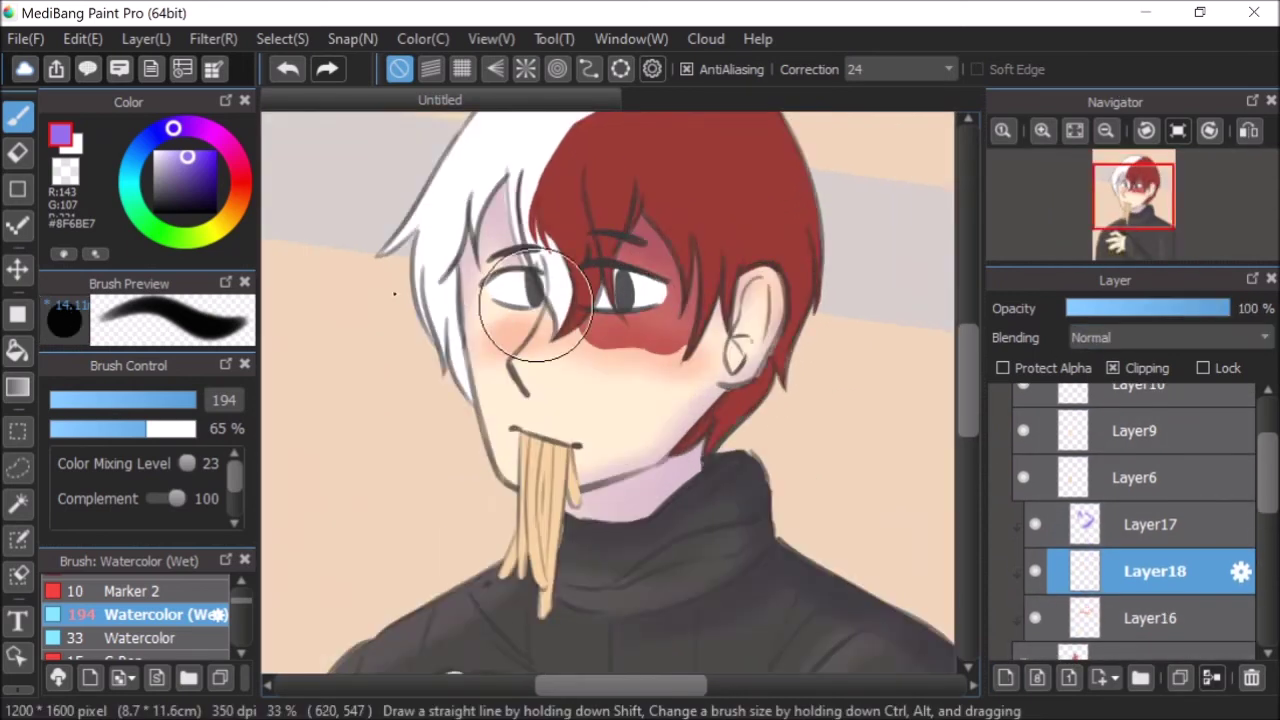
{"action": "left_click_drag", "start_coordinate": [172, 160], "coordinate": [137, 142]}
{"action": "left_click", "coordinate": [89, 406]}
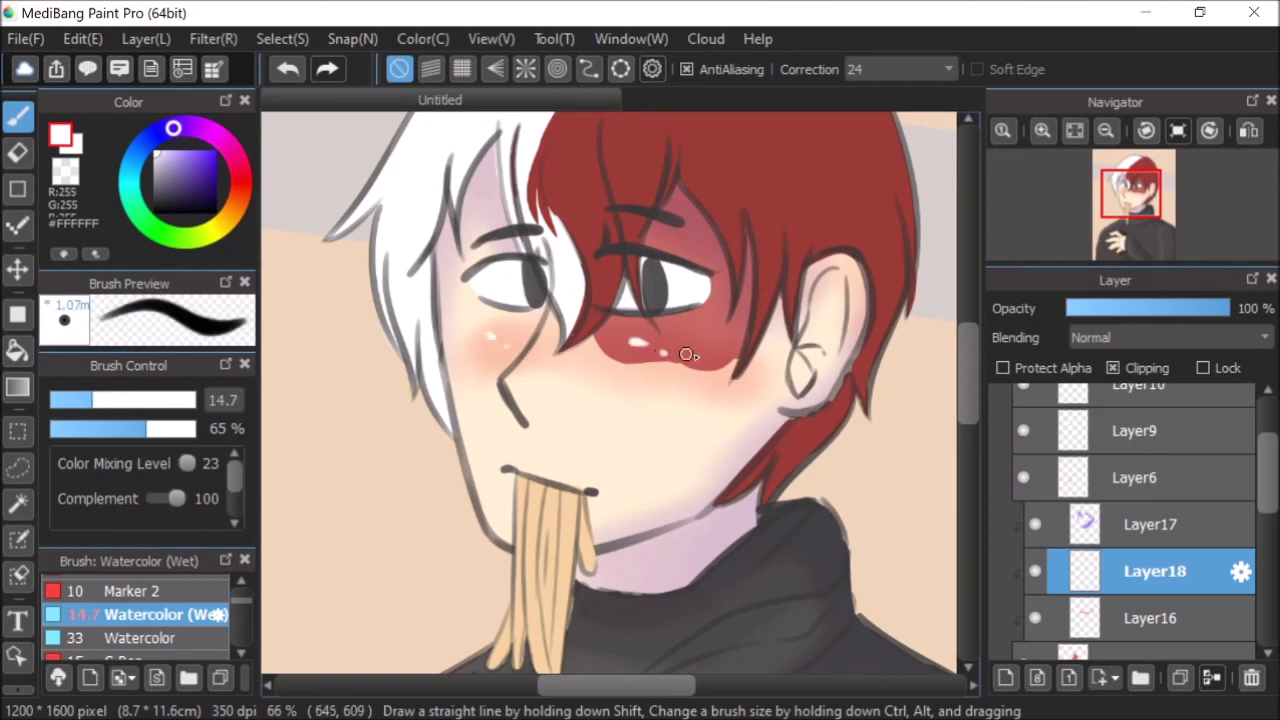
{"action": "left_click", "coordinate": [1102, 313]}
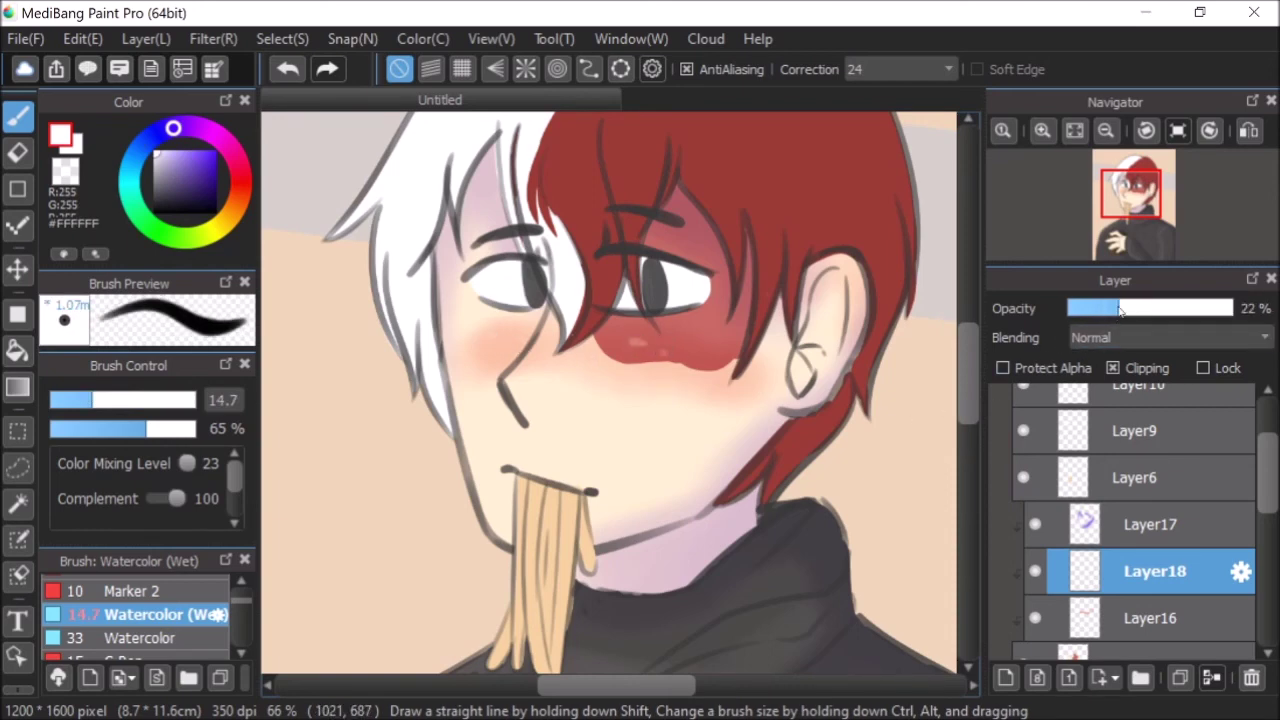
{"action": "left_click", "coordinate": [1074, 130]}
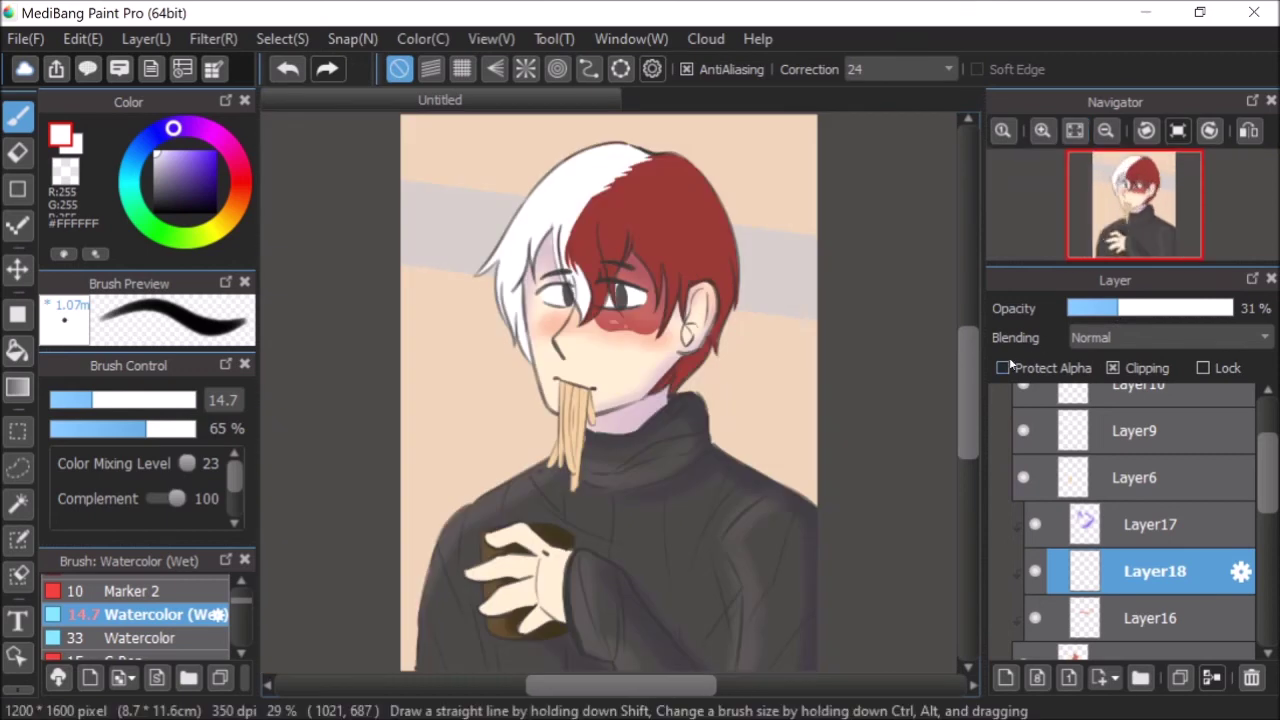
- Add a clipped layer above the noodle colour layer, Layer6, and pick purple #7754CF
{"action": "scroll", "coordinate": [1112, 570], "scroll_direction": "up", "scroll_amount": 1}
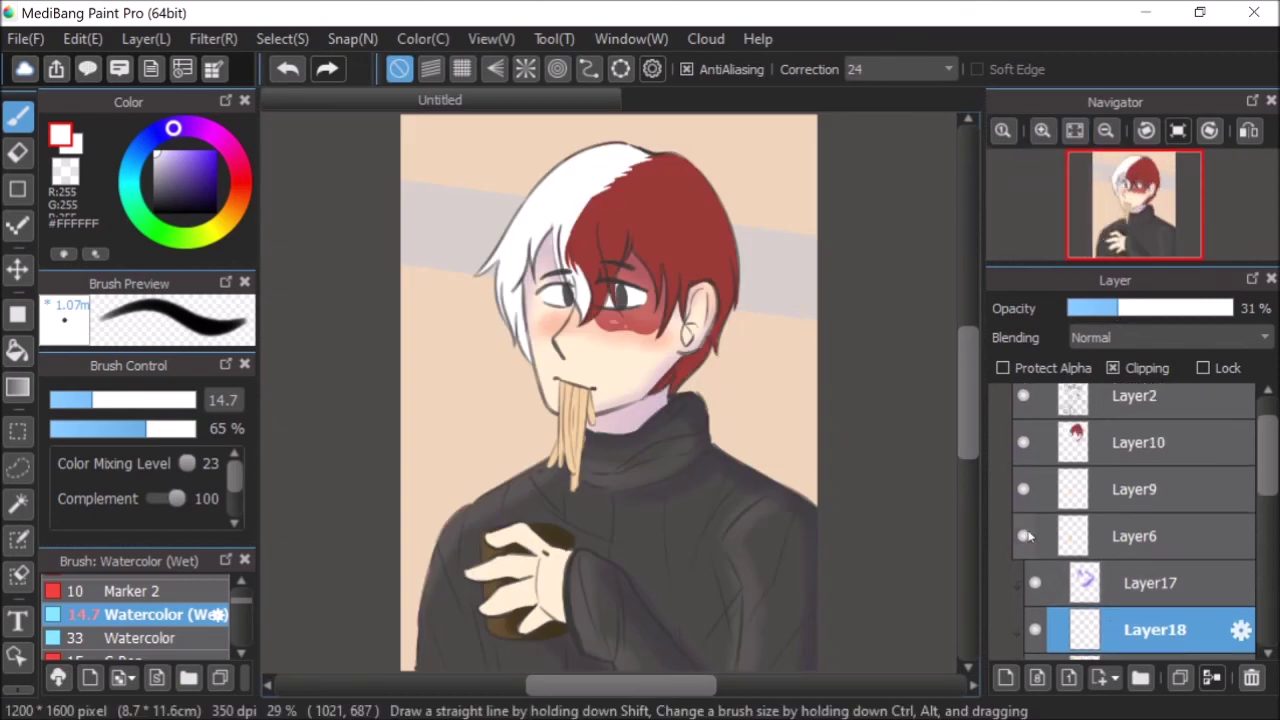
{"action": "left_click", "coordinate": [1025, 537]}
{"action": "left_click", "coordinate": [1005, 677]}
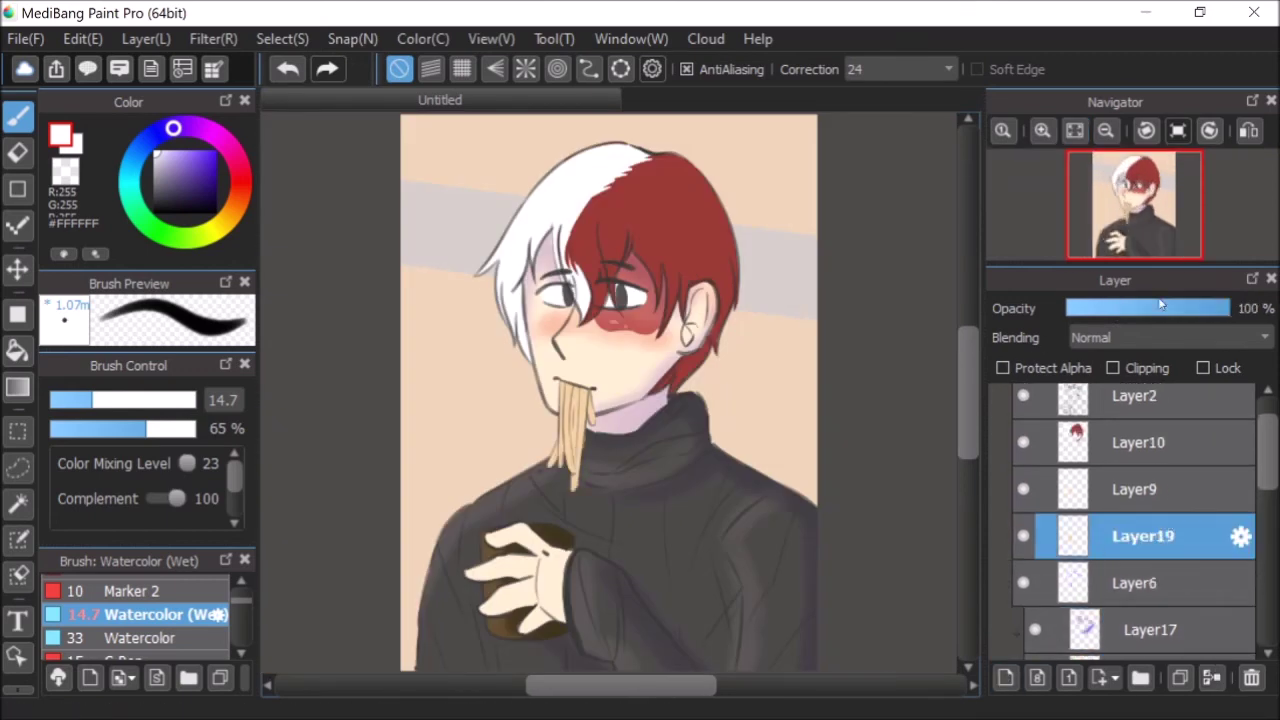
{"action": "left_click", "coordinate": [1143, 377]}
{"action": "scroll", "coordinate": [589, 377], "scroll_direction": "up", "scroll_amount": 3}
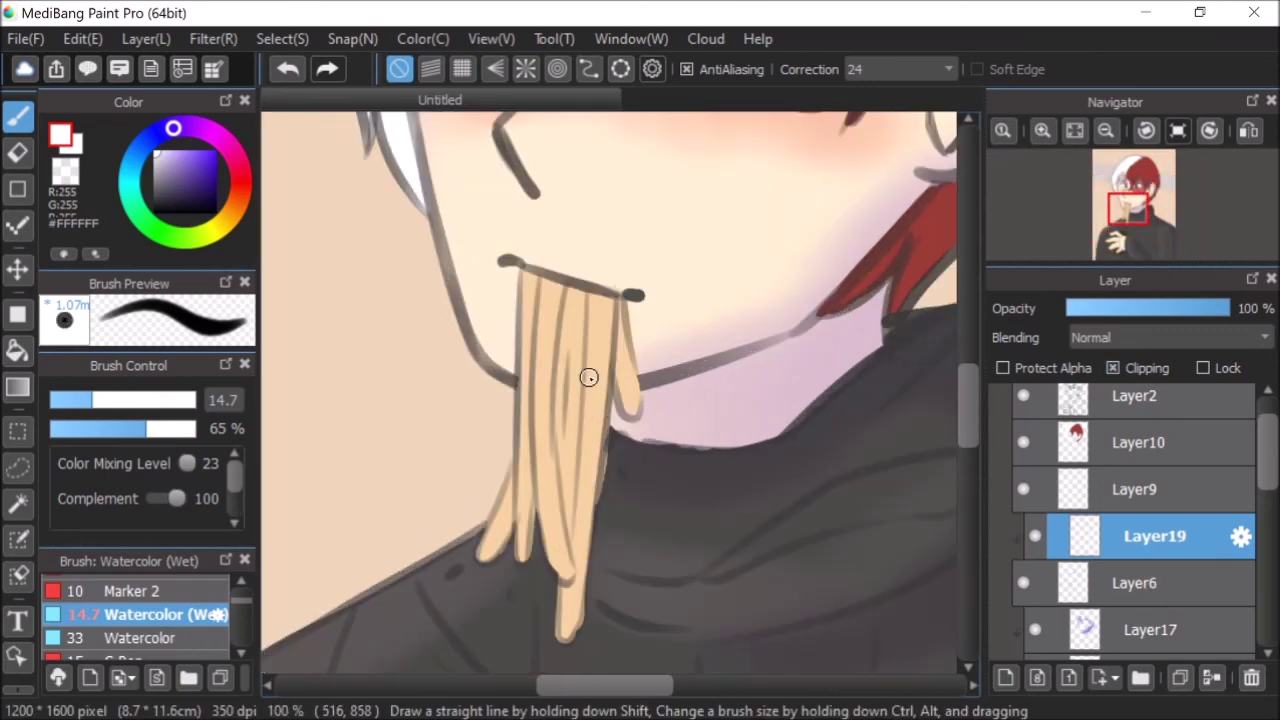
{"action": "left_click", "coordinate": [190, 162]}
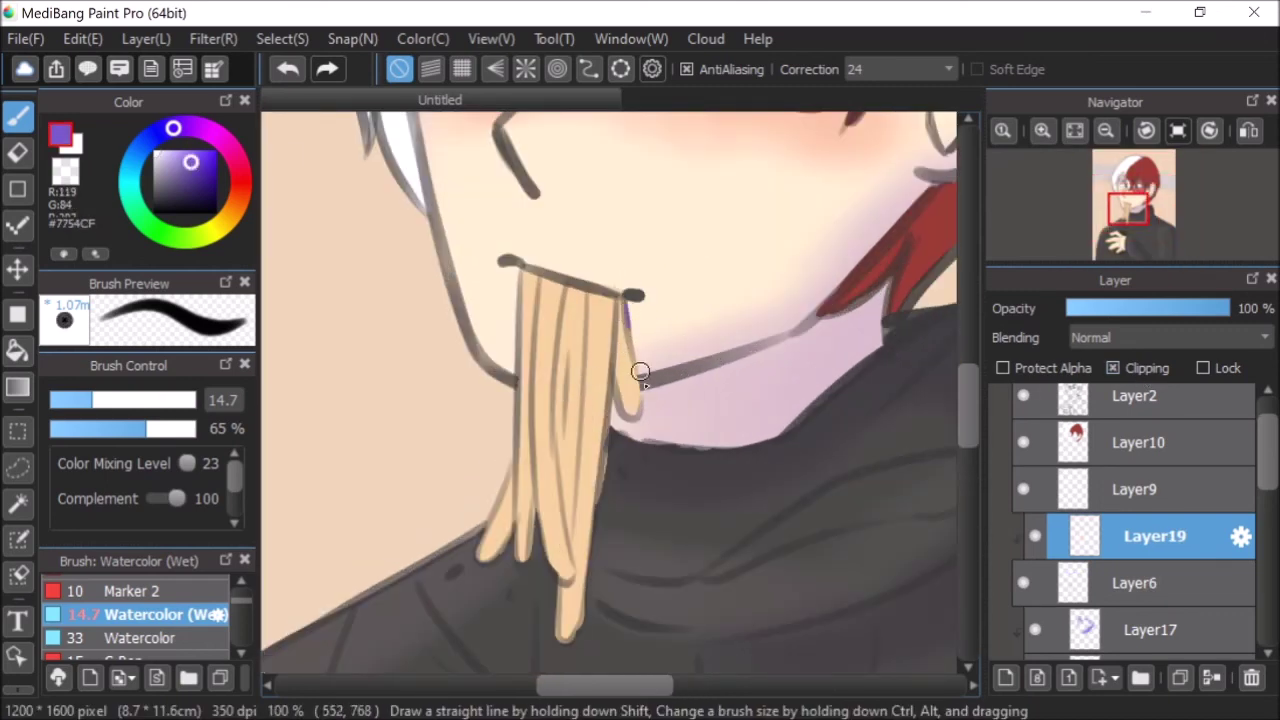
- Paint purple shading down the short outer noodle strand and check it by toggling the visibility of Layer6
{"action": "left_click_drag", "start_coordinate": [608, 281], "coordinate": [627, 378]}
{"action": "left_click", "coordinate": [1022, 580]}
{"action": "left_click", "coordinate": [1022, 580]}
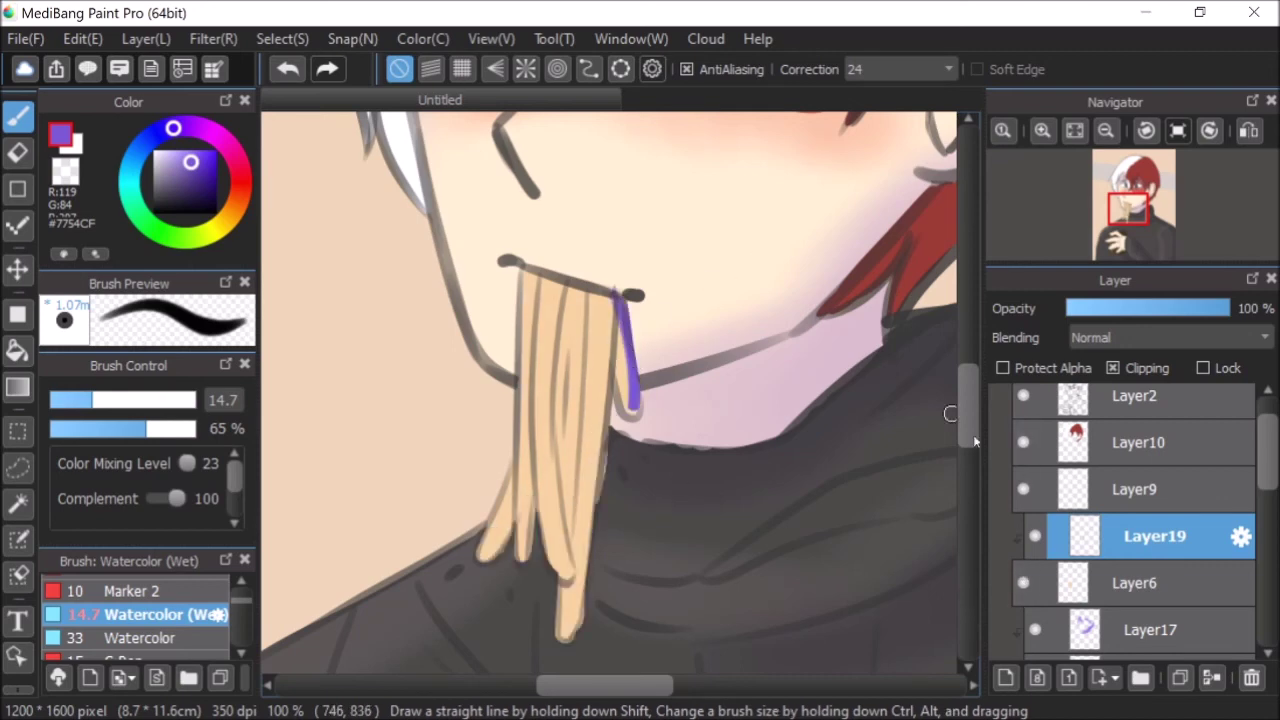
{"action": "left_click", "coordinate": [1024, 583]}
{"action": "left_click", "coordinate": [1024, 583]}
{"action": "left_click", "coordinate": [1024, 583]}
{"action": "left_click", "coordinate": [1024, 583]}
- Paint purple #7754CF shading strokes with the size 14.7 brush down the remaining noodle strands, from the mouth to their lower ends
{"action": "left_click_drag", "start_coordinate": [615, 300], "coordinate": [593, 504]}
{"action": "mouse_move", "coordinate": [598, 427]}
{"action": "left_mouse_down"}
{"action": "mouse_move", "coordinate": [578, 599]}
{"action": "mouse_move", "coordinate": [554, 619]}
{"action": "left_mouse_up"}
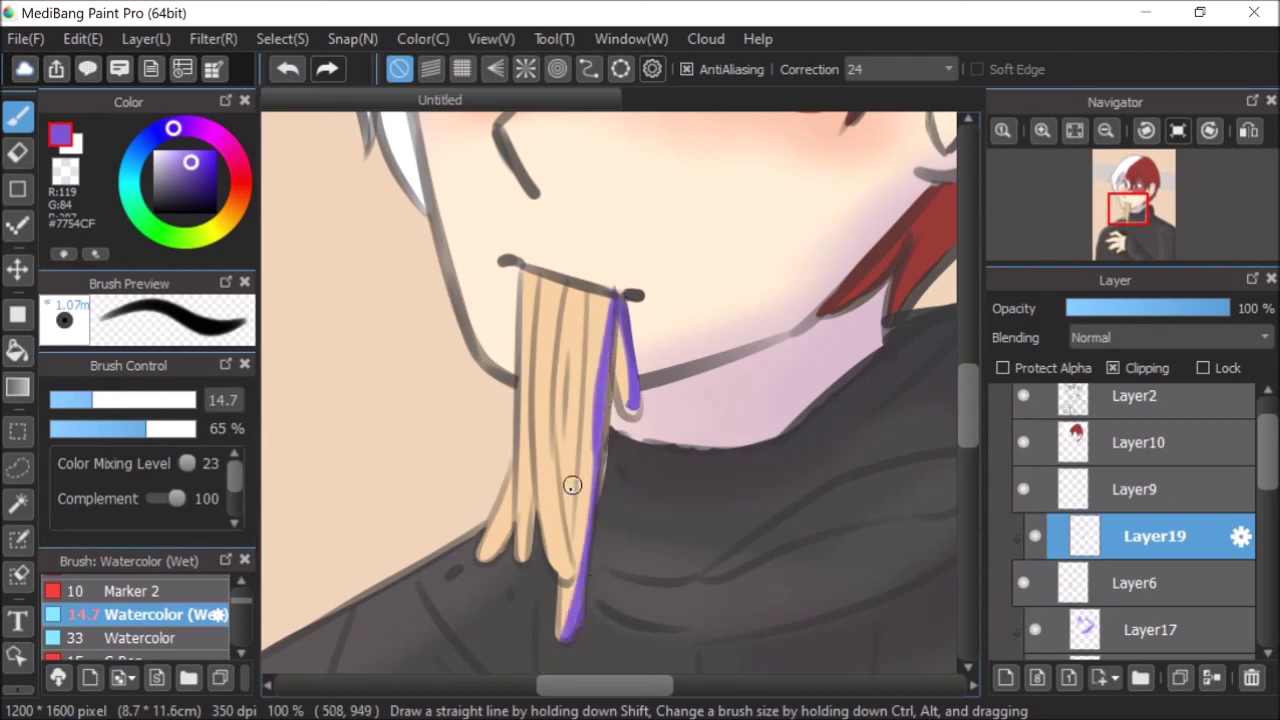
{"action": "left_click_drag", "start_coordinate": [568, 300], "coordinate": [557, 458]}
{"action": "mouse_move", "coordinate": [555, 381]}
{"action": "left_mouse_down"}
{"action": "mouse_move", "coordinate": [573, 559]}
{"action": "mouse_move", "coordinate": [552, 473]}
{"action": "mouse_move", "coordinate": [572, 568]}
{"action": "left_mouse_up"}
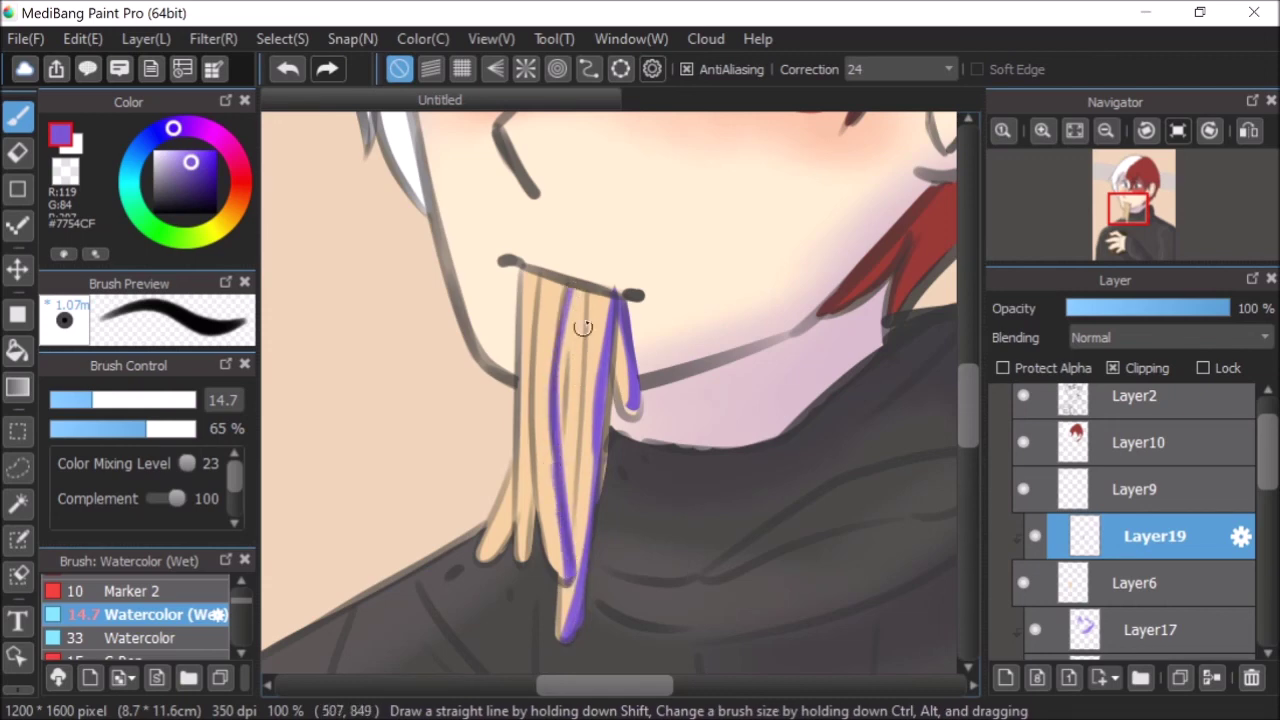
{"action": "left_click_drag", "start_coordinate": [580, 292], "coordinate": [565, 458]}
{"action": "left_click_drag", "start_coordinate": [574, 312], "coordinate": [561, 482]}
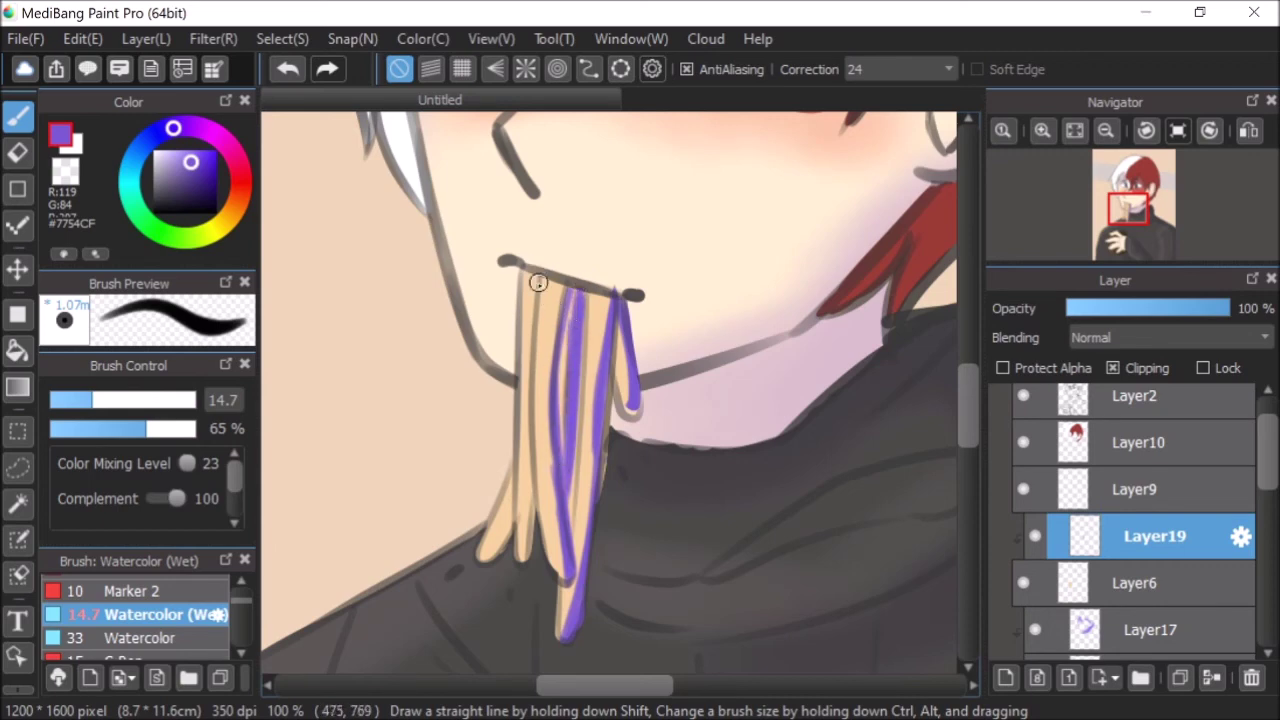
{"action": "left_click_drag", "start_coordinate": [538, 282], "coordinate": [530, 416]}
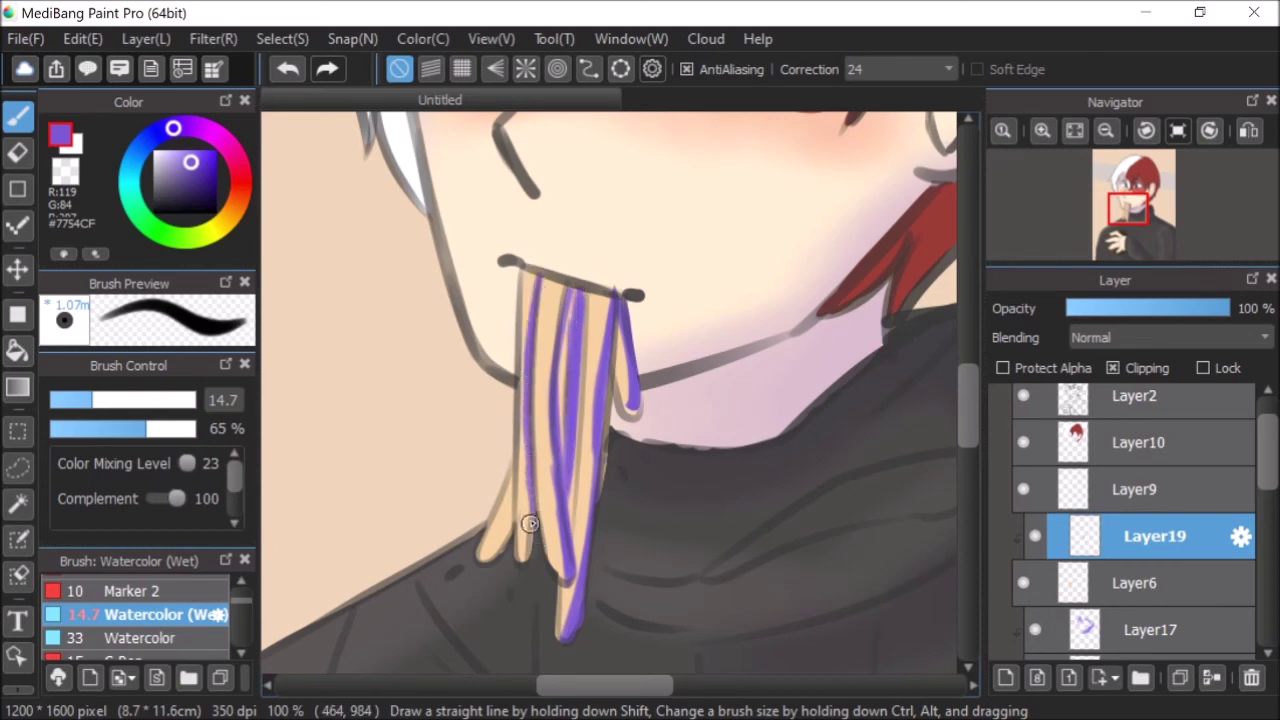
{"action": "left_click_drag", "start_coordinate": [510, 463], "coordinate": [503, 555]}
- Set the noodle shading layer, Layer19, to Multiply blending and lower its opacity to a faint tint
{"action": "left_click", "coordinate": [1103, 337]}
{"action": "left_click", "coordinate": [1100, 366]}
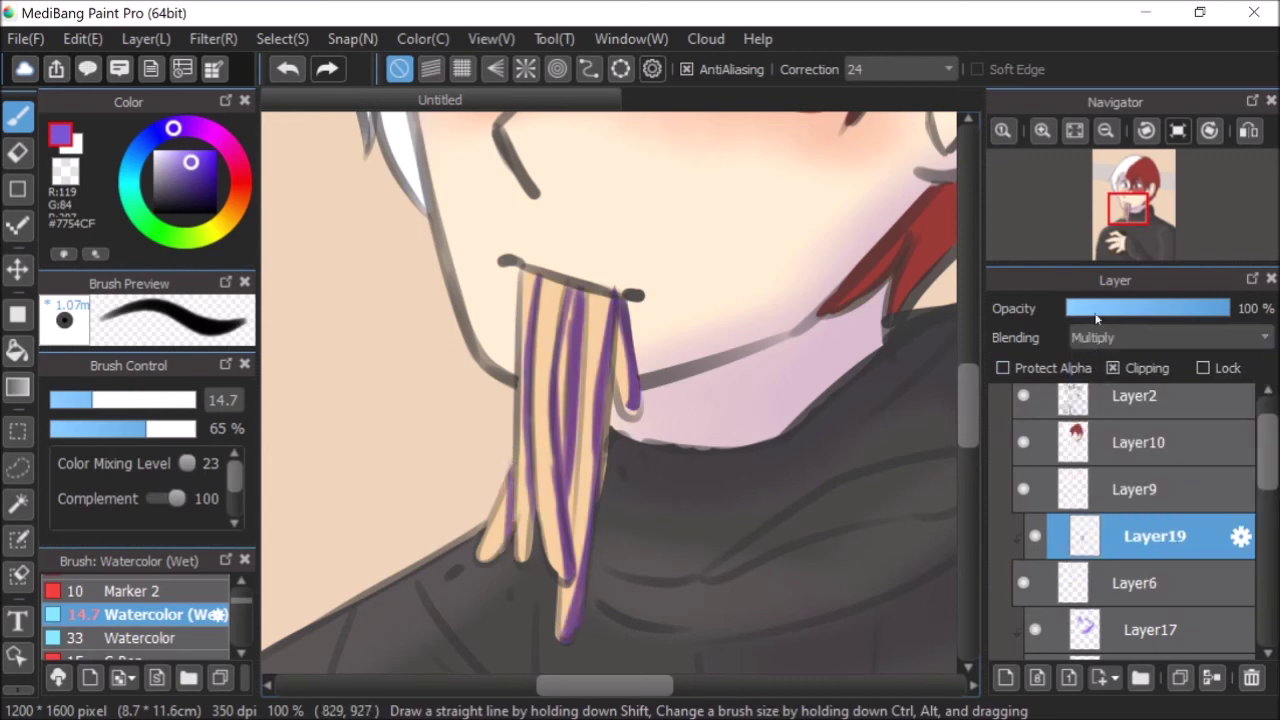
{"action": "left_click", "coordinate": [1085, 311]}
- Add a clipped layer above the noodle shading layer, Layer19, and pick orange #FFA564
{"action": "left_click", "coordinate": [1033, 680]}
{"action": "left_click", "coordinate": [1112, 368]}
{"action": "left_click", "coordinate": [218, 227]}
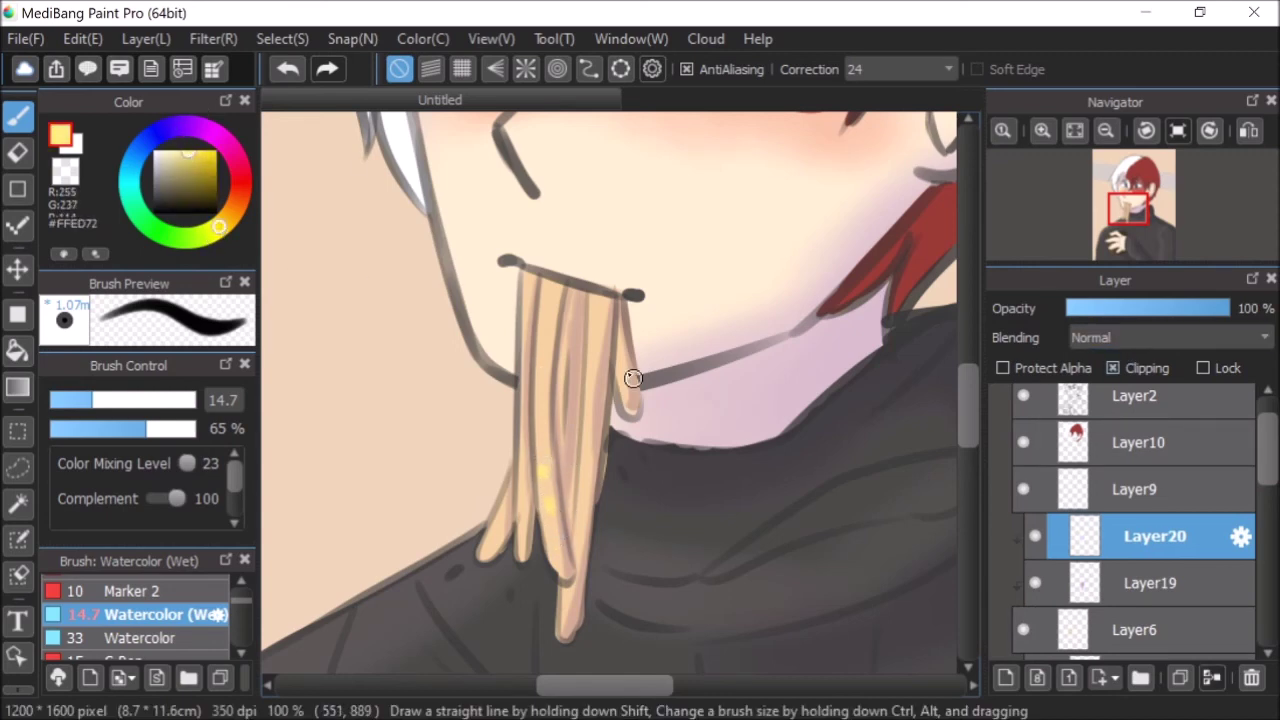
{"action": "left_click", "coordinate": [237, 207]}
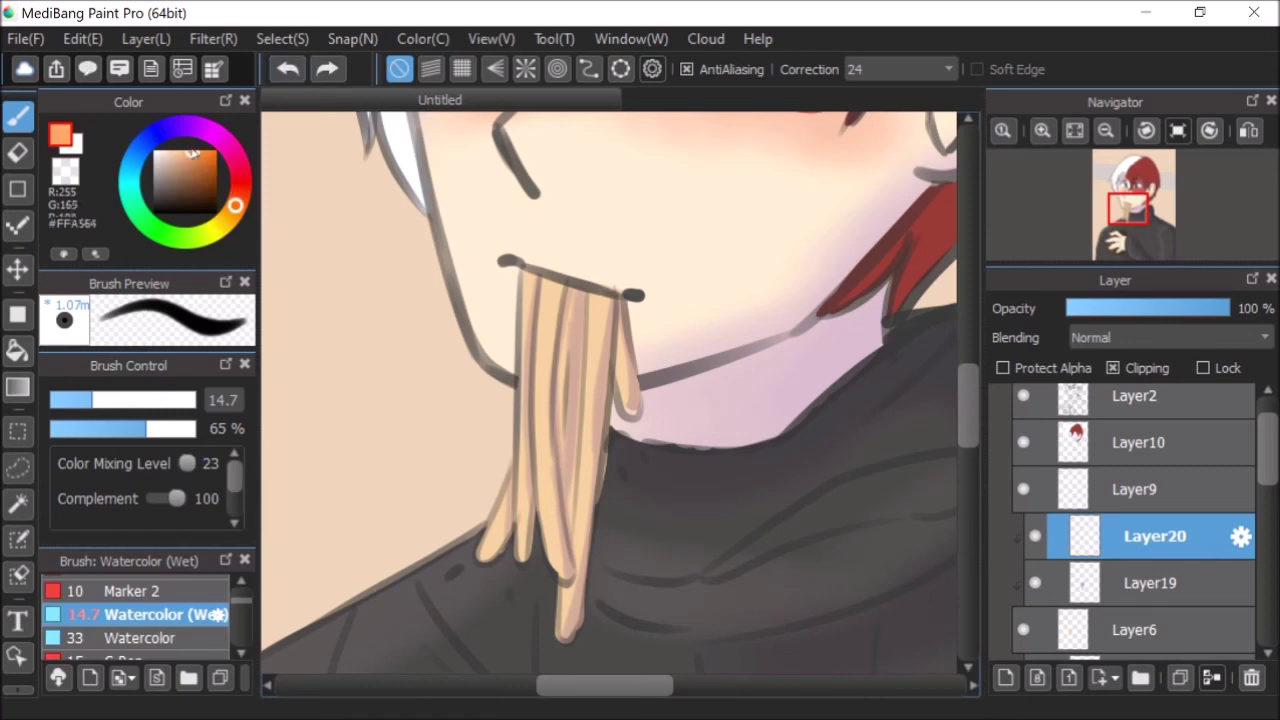
{"action": "left_click_drag", "start_coordinate": [196, 157], "coordinate": [192, 152]}
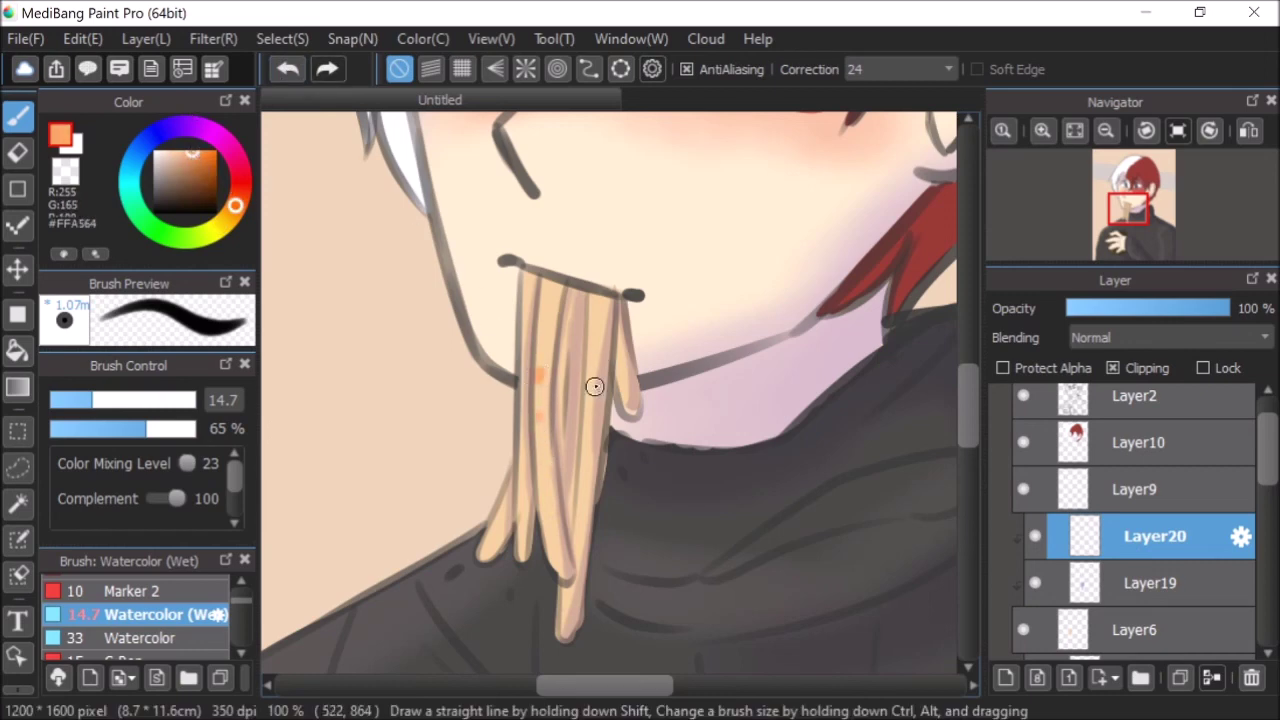
- Dab small orange highlights along the noodle strands and set their layer to Add blending at 32% opacity
{"action": "mouse_move", "coordinate": [502, 512]}
{"action": "left_mouse_down"}
{"action": "mouse_move", "coordinate": [489, 552]}
{"action": "mouse_move", "coordinate": [521, 542]}
{"action": "left_mouse_up"}
{"action": "left_click_drag", "start_coordinate": [523, 467], "coordinate": [523, 478]}
{"action": "left_click_drag", "start_coordinate": [550, 539], "coordinate": [556, 560]}
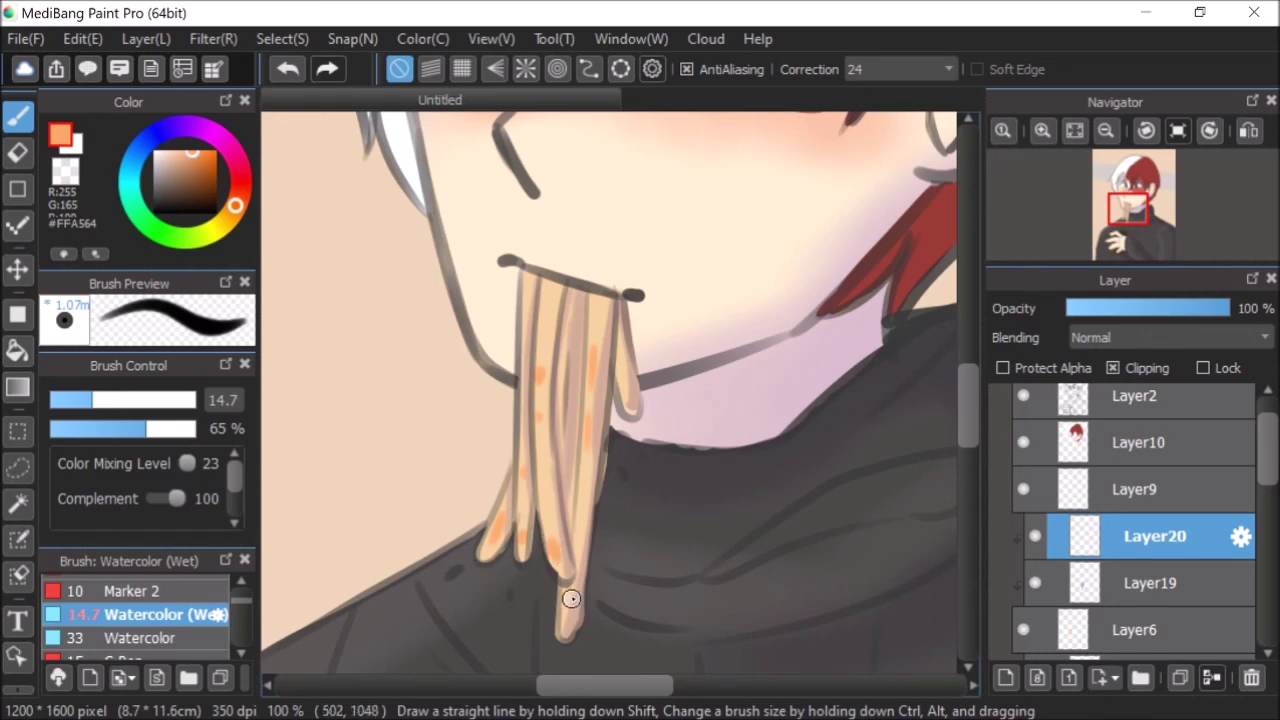
{"action": "left_click", "coordinate": [1098, 339]}
{"action": "left_click", "coordinate": [1100, 371]}
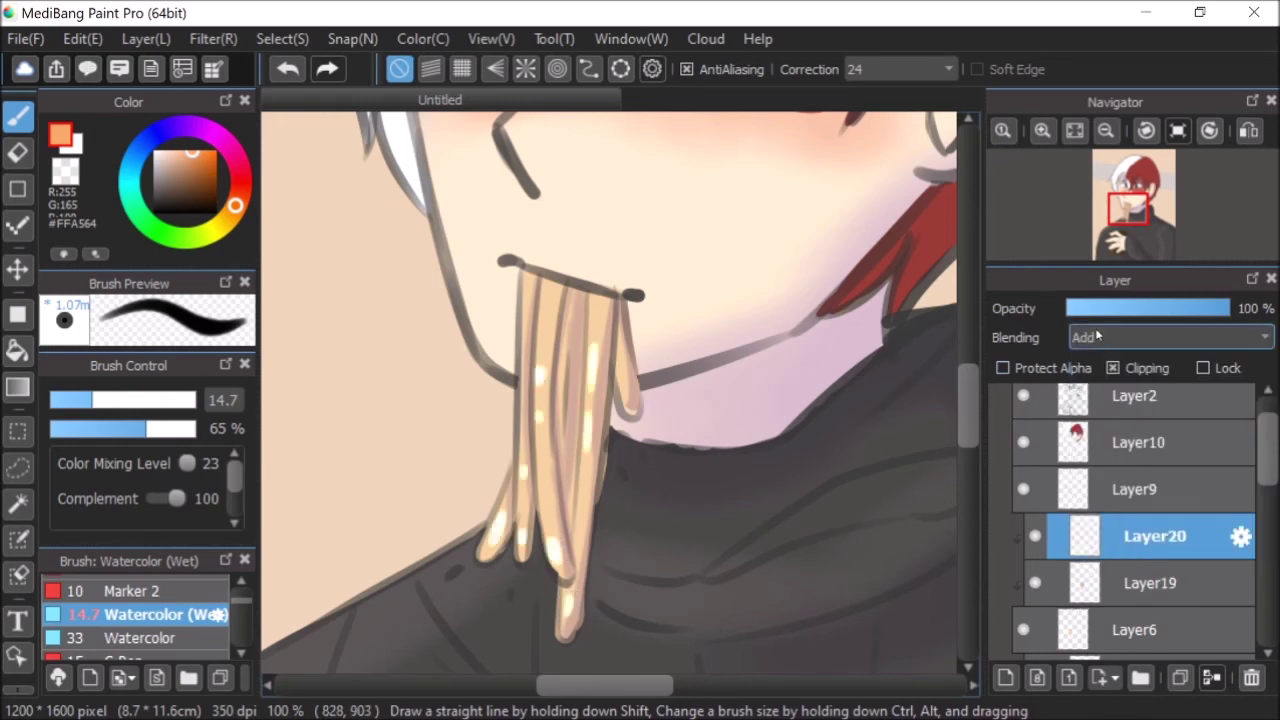
{"action": "left_click", "coordinate": [1095, 309]}
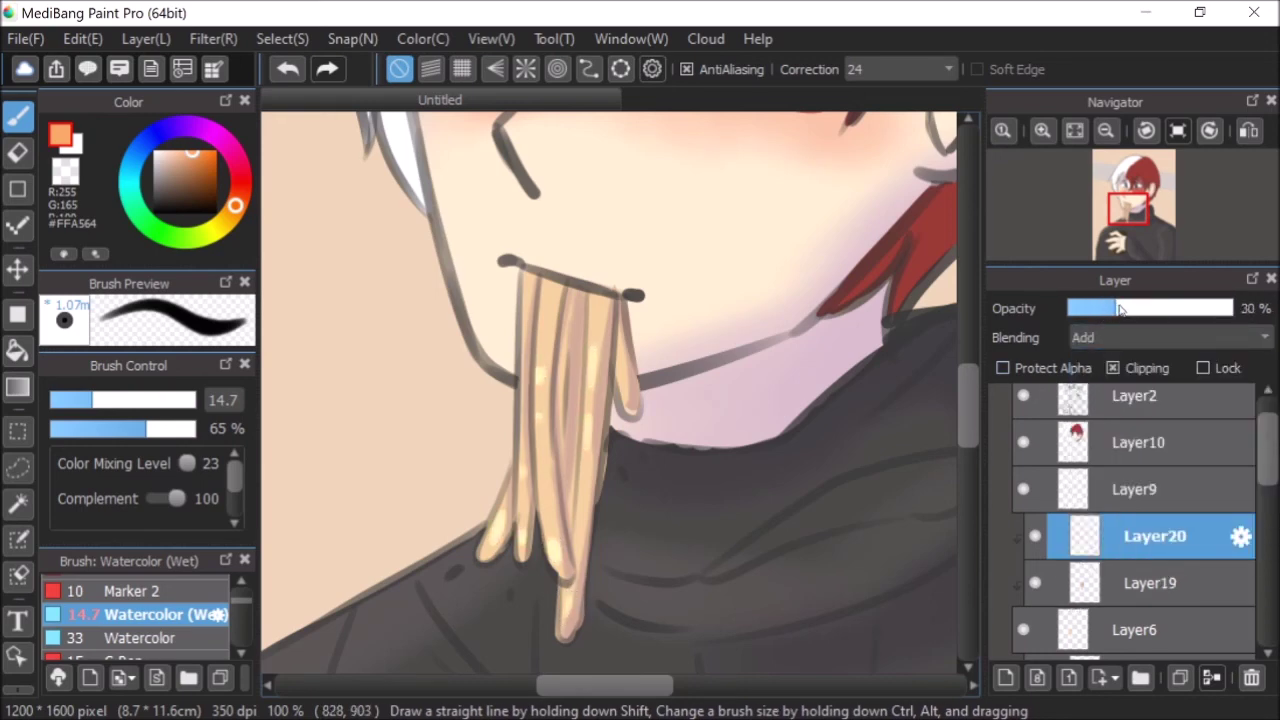
{"action": "left_click", "coordinate": [1075, 130]}
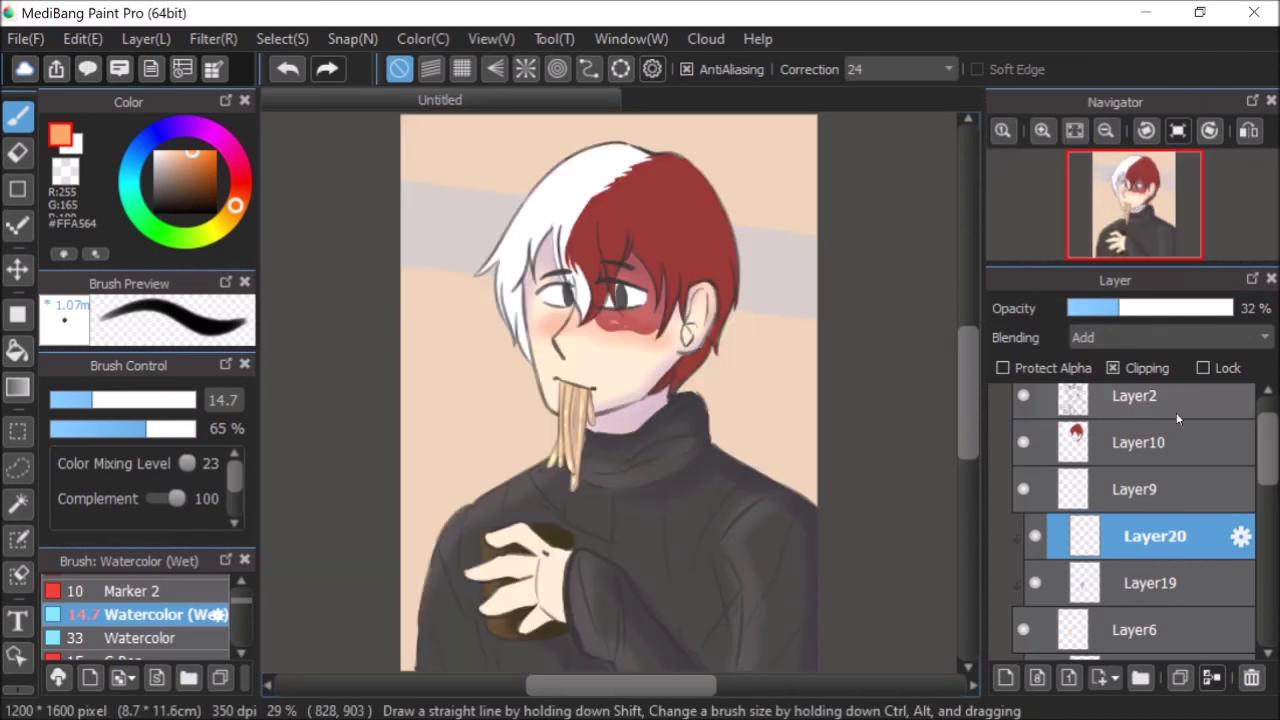
- Add a clipped layer directly above the eye-white layer, Layer9
{"action": "left_click", "coordinate": [1107, 489]}
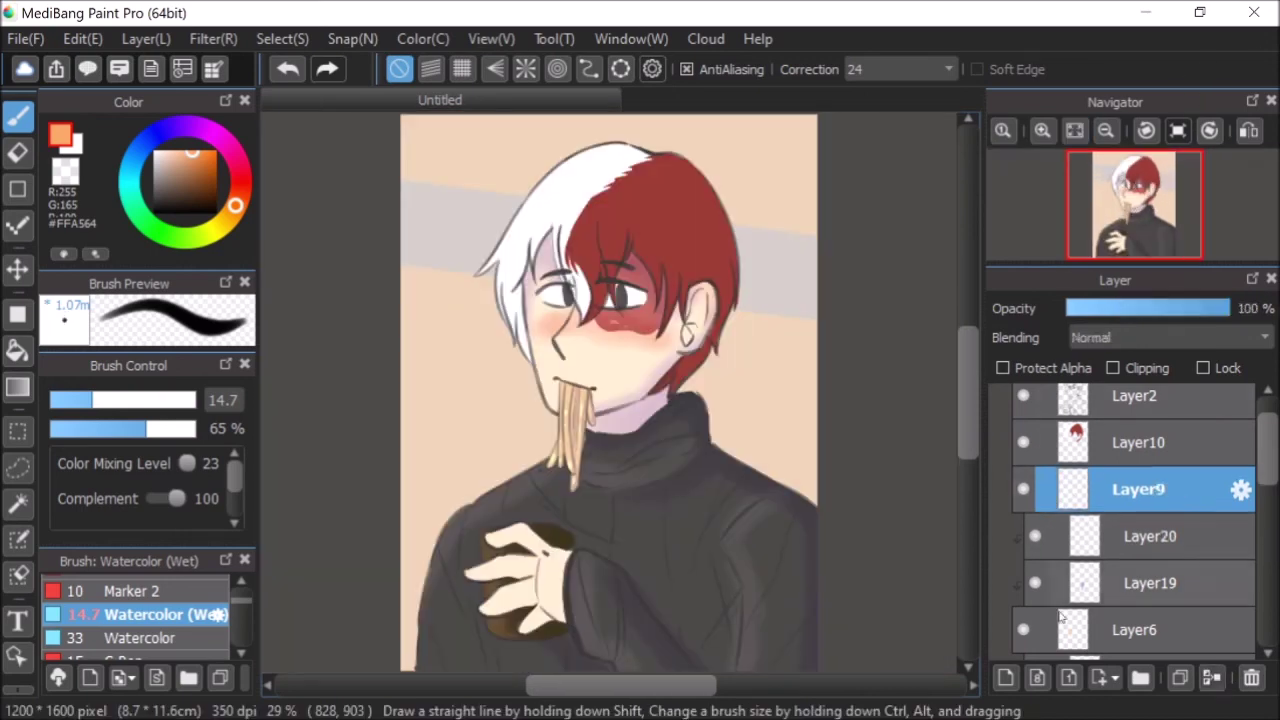
{"action": "key", "text": "ctrl+shift+n"}
{"action": "left_click", "coordinate": [1108, 367]}
{"action": "scroll", "coordinate": [598, 283], "scroll_direction": "up", "scroll_amount": 5}
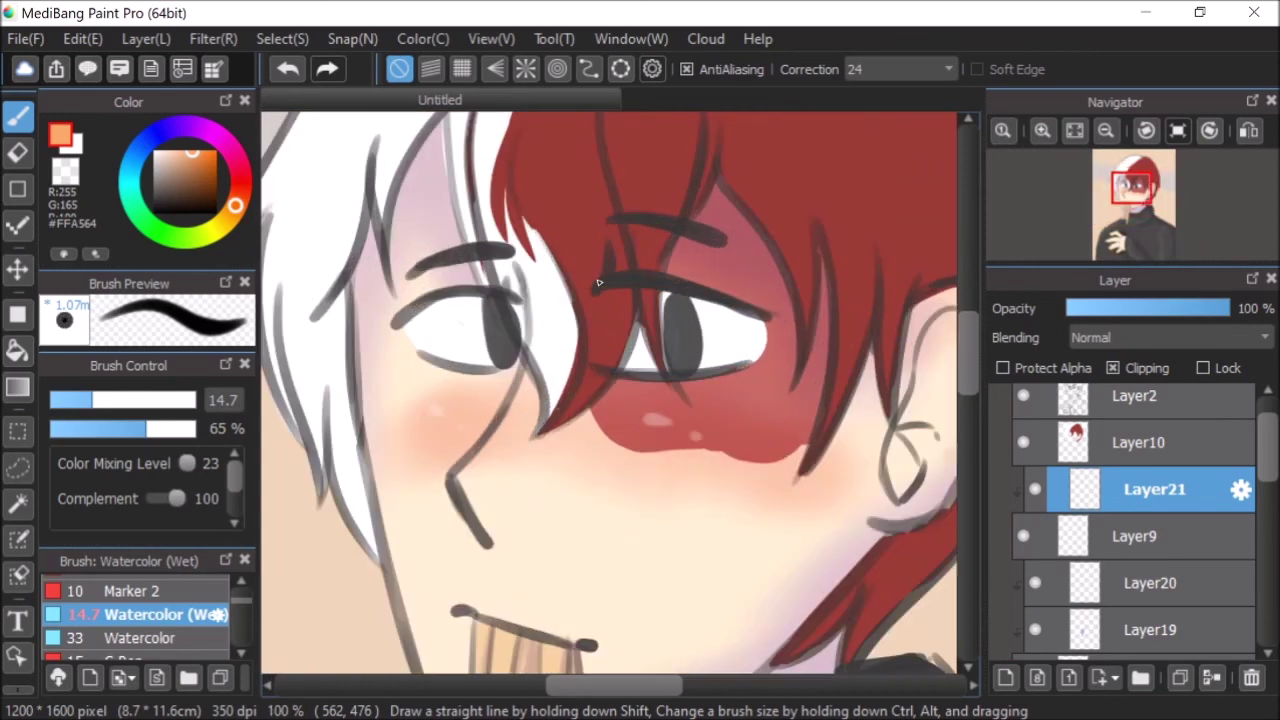
- Shade the upper part of both eye whites in purple #9075CB at brush size 45, with the layer alpha-protected at 38% opacity
{"action": "left_click", "coordinate": [175, 127]}
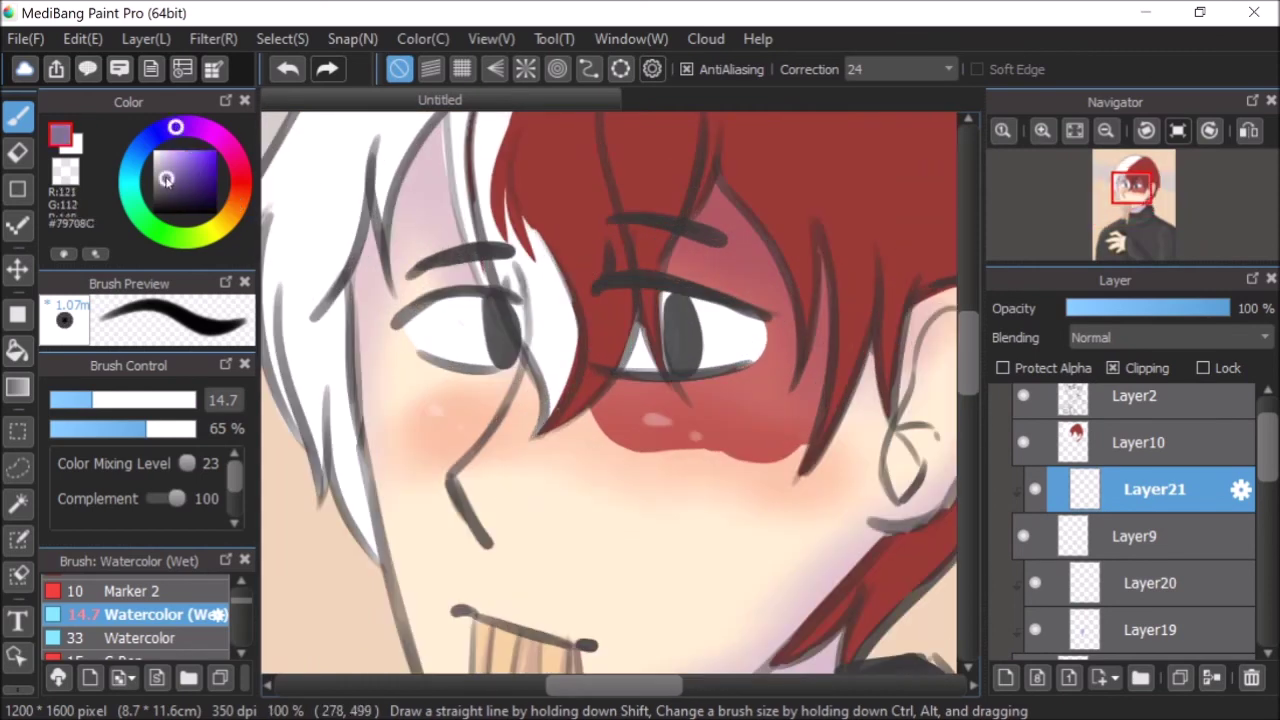
{"action": "left_click", "coordinate": [154, 400]}
{"action": "left_click_drag", "start_coordinate": [385, 325], "coordinate": [490, 300]}
{"action": "left_click_drag", "start_coordinate": [672, 289], "coordinate": [836, 365]}
{"action": "left_click_drag", "start_coordinate": [637, 287], "coordinate": [813, 379]}
{"action": "left_click", "coordinate": [1131, 310]}
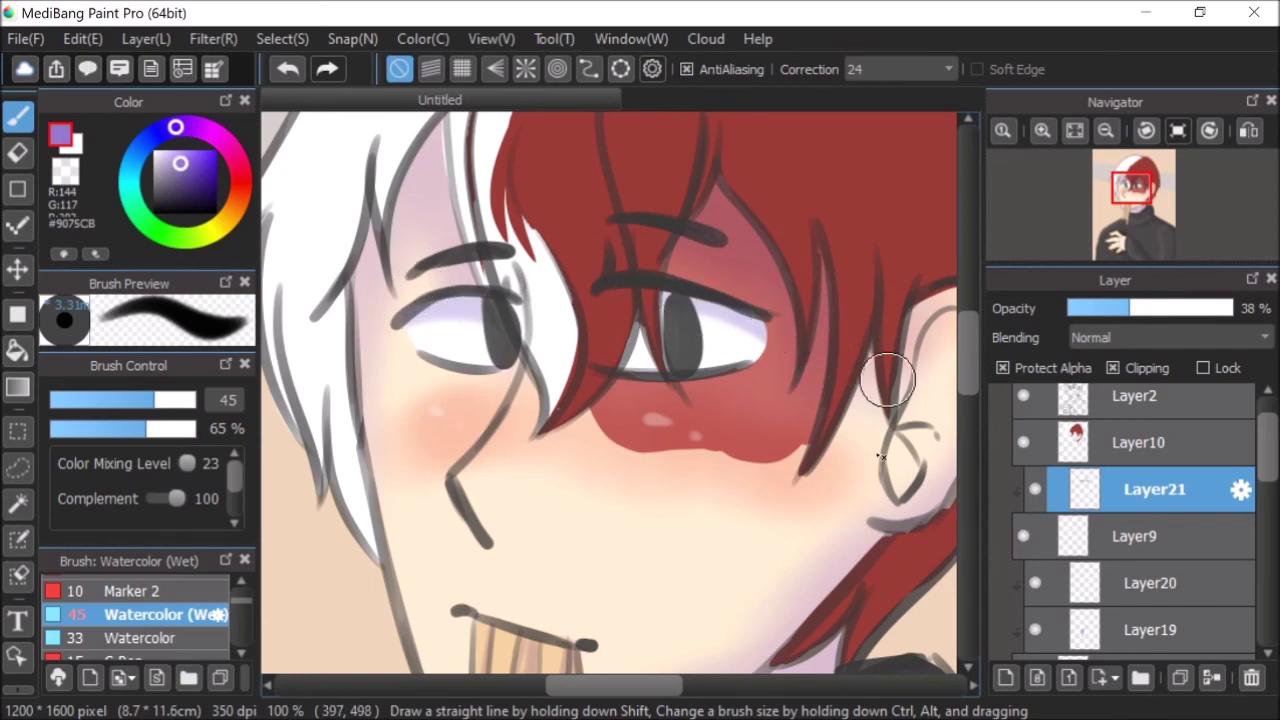
{"action": "left_click", "coordinate": [1005, 678]}
{"action": "left_click", "coordinate": [1113, 368]}
{"action": "left_click", "coordinate": [148, 143]}
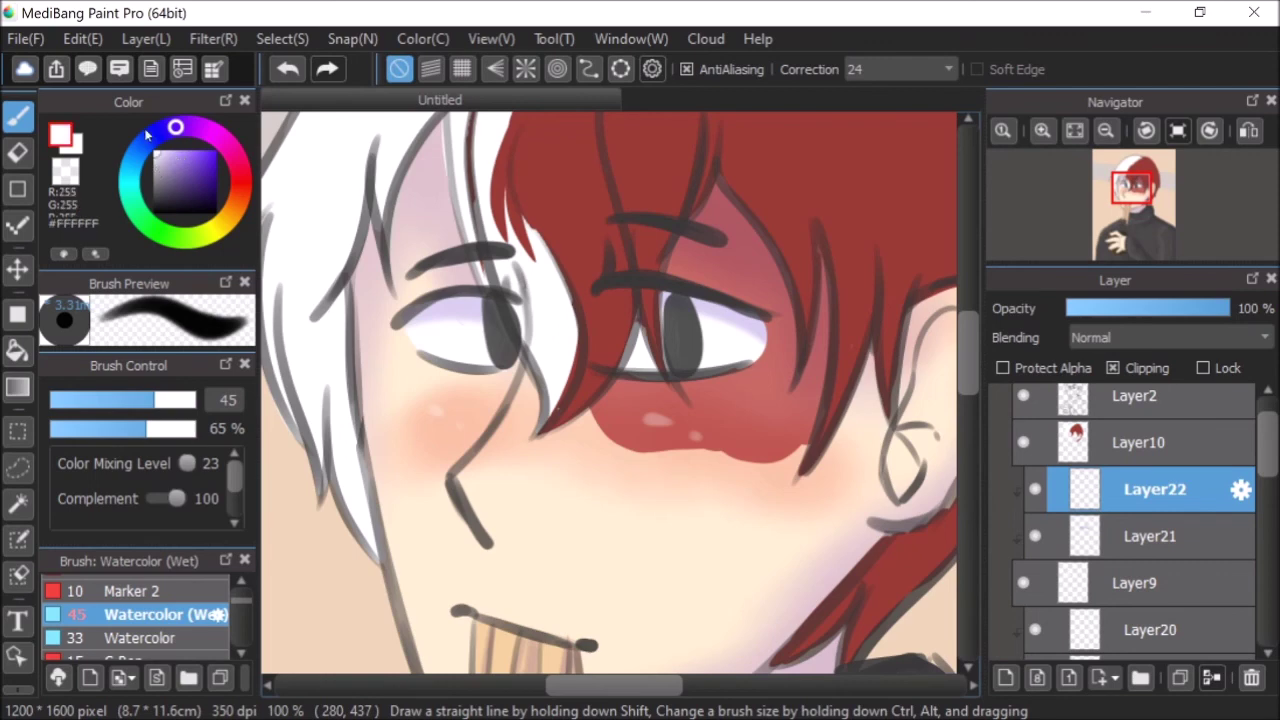
{"action": "left_click", "coordinate": [105, 400]}
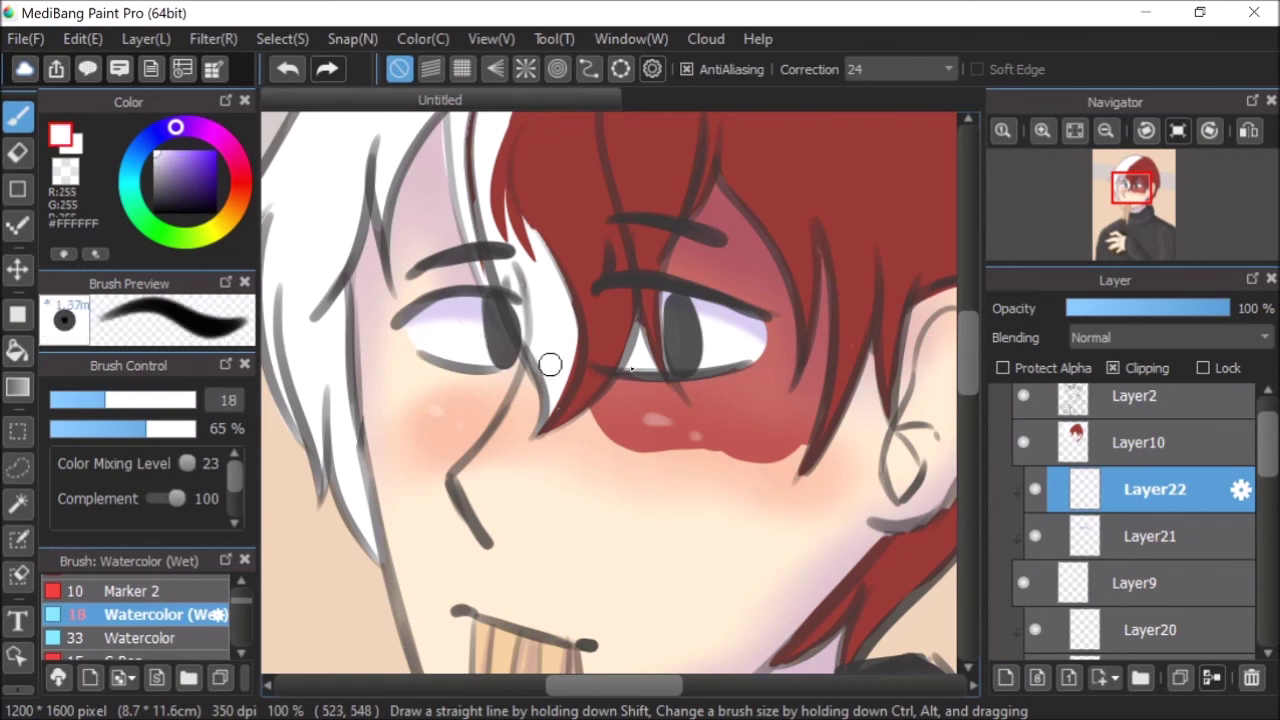
{"action": "left_click", "coordinate": [1107, 338]}
{"action": "left_click", "coordinate": [1099, 381]}
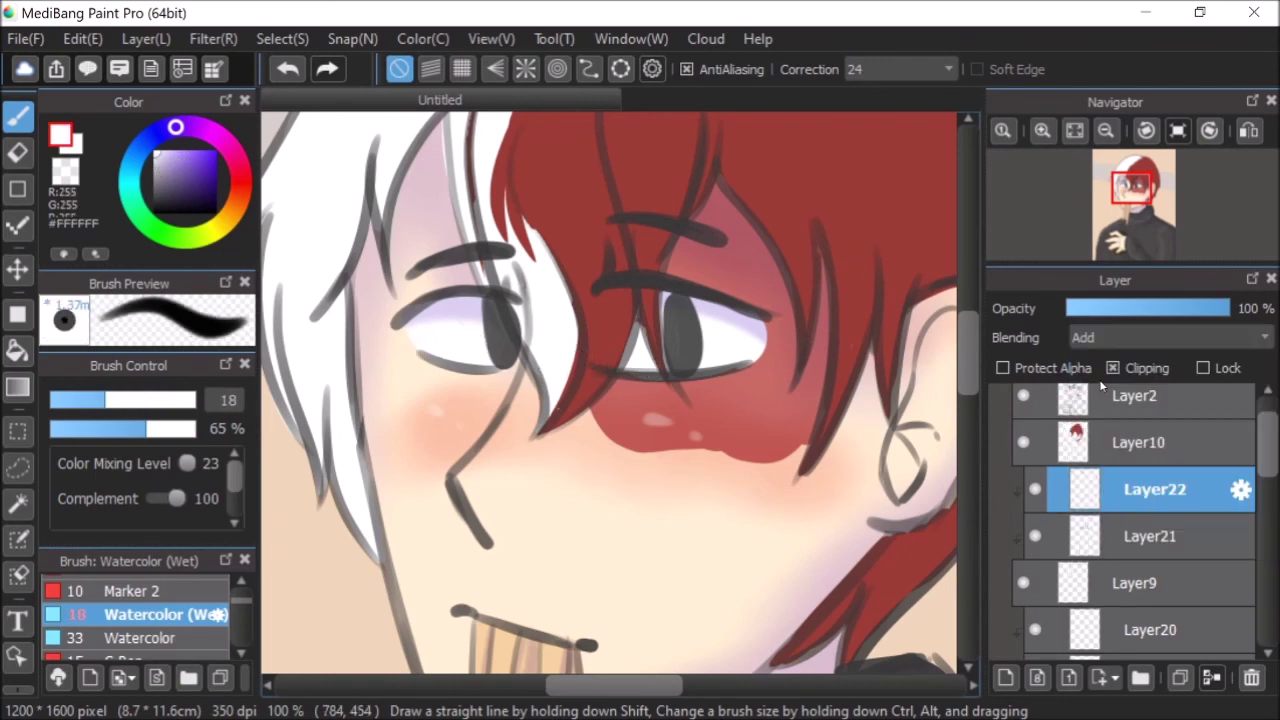
{"action": "left_click", "coordinate": [1251, 678]}
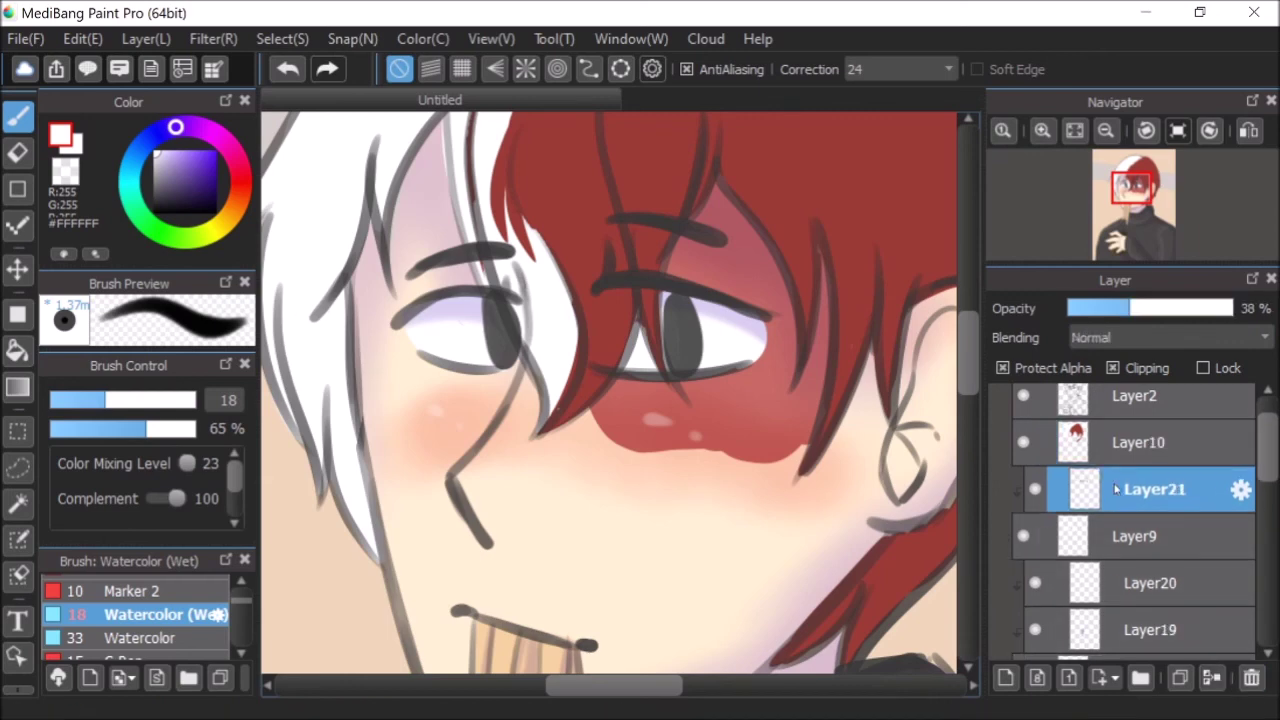
- Add a clipped layer above Layer21 and cover both eye whites in grey #B0ACB7 with a size 172 brush
{"action": "left_click", "coordinate": [1007, 677]}
{"action": "left_click", "coordinate": [1115, 368]}
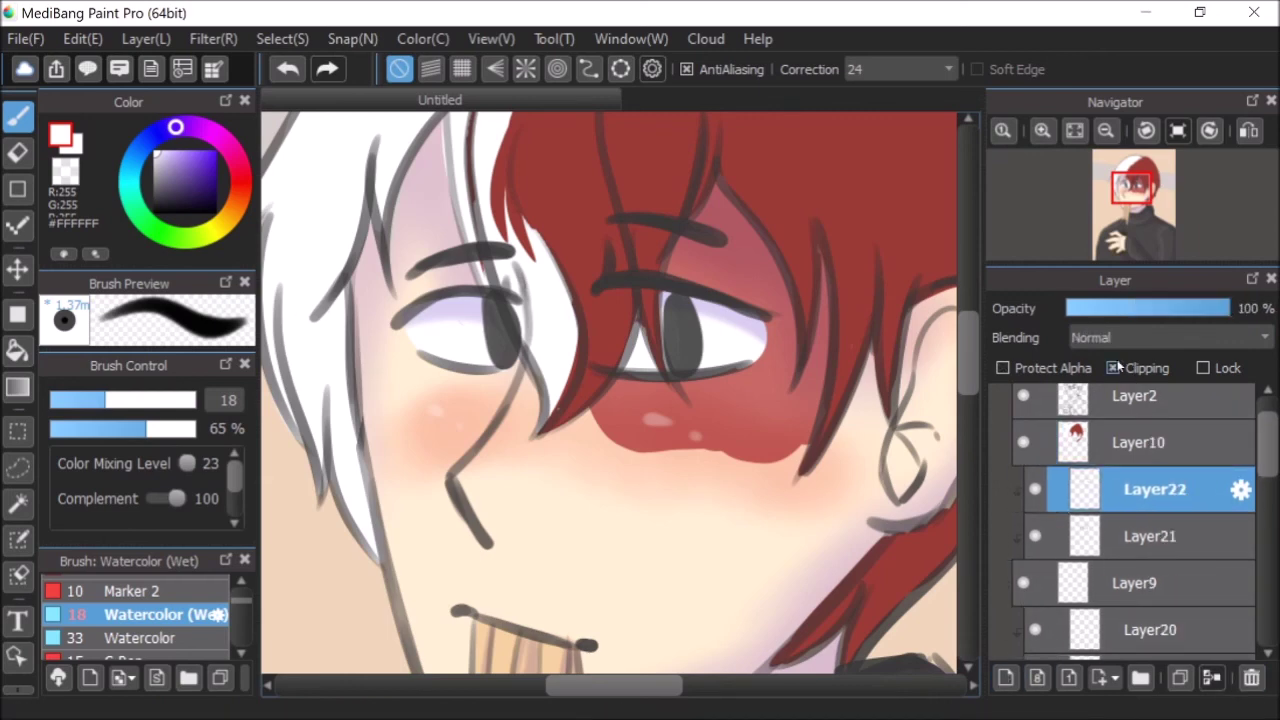
{"action": "left_click_drag", "start_coordinate": [137, 400], "coordinate": [196, 400]}
{"action": "mouse_move", "coordinate": [405, 365]}
{"action": "left_mouse_down"}
{"action": "mouse_move", "coordinate": [429, 323]}
{"action": "mouse_move", "coordinate": [469, 342]}
{"action": "left_mouse_up"}
{"action": "mouse_move", "coordinate": [674, 326]}
{"action": "left_mouse_down"}
{"action": "mouse_move", "coordinate": [663, 286]}
{"action": "mouse_move", "coordinate": [675, 351]}
{"action": "left_mouse_up"}
- Set the grey eye layer to 20% opacity and erase small light spots from it in the eye on the white-haired side
{"action": "left_click", "coordinate": [1091, 309]}
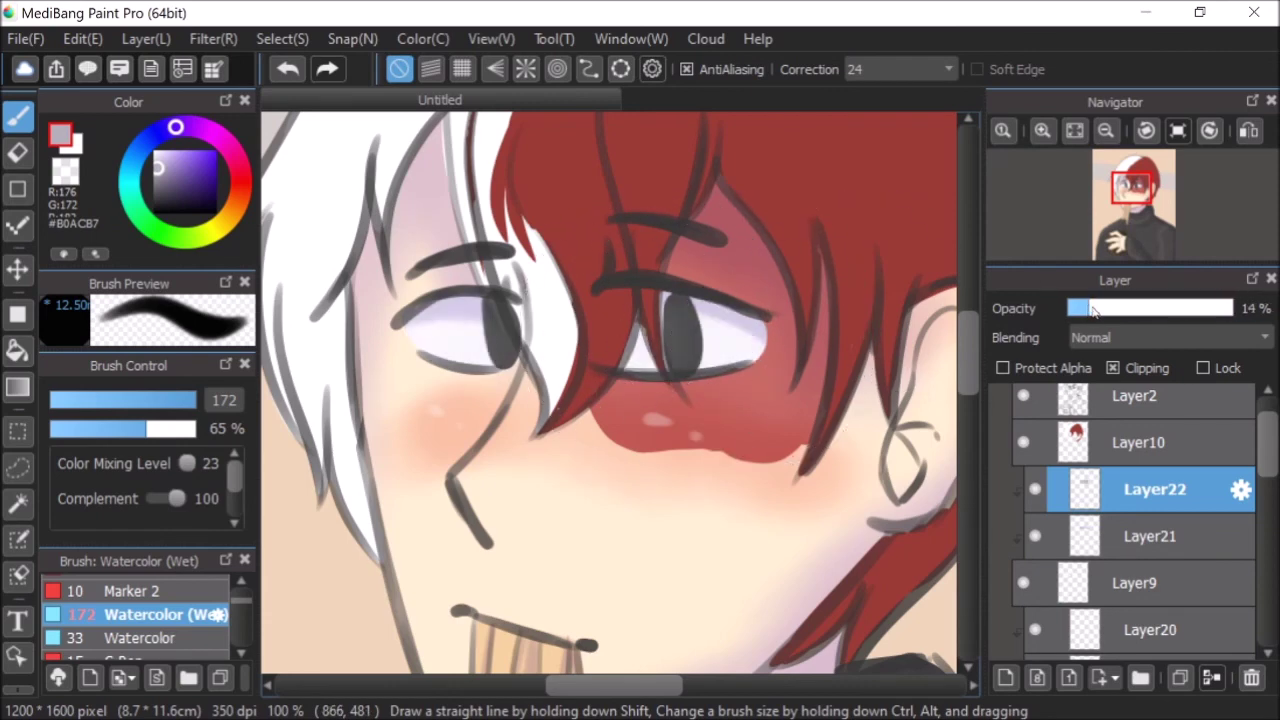
{"action": "left_click_drag", "start_coordinate": [1097, 309], "coordinate": [1099, 309]}
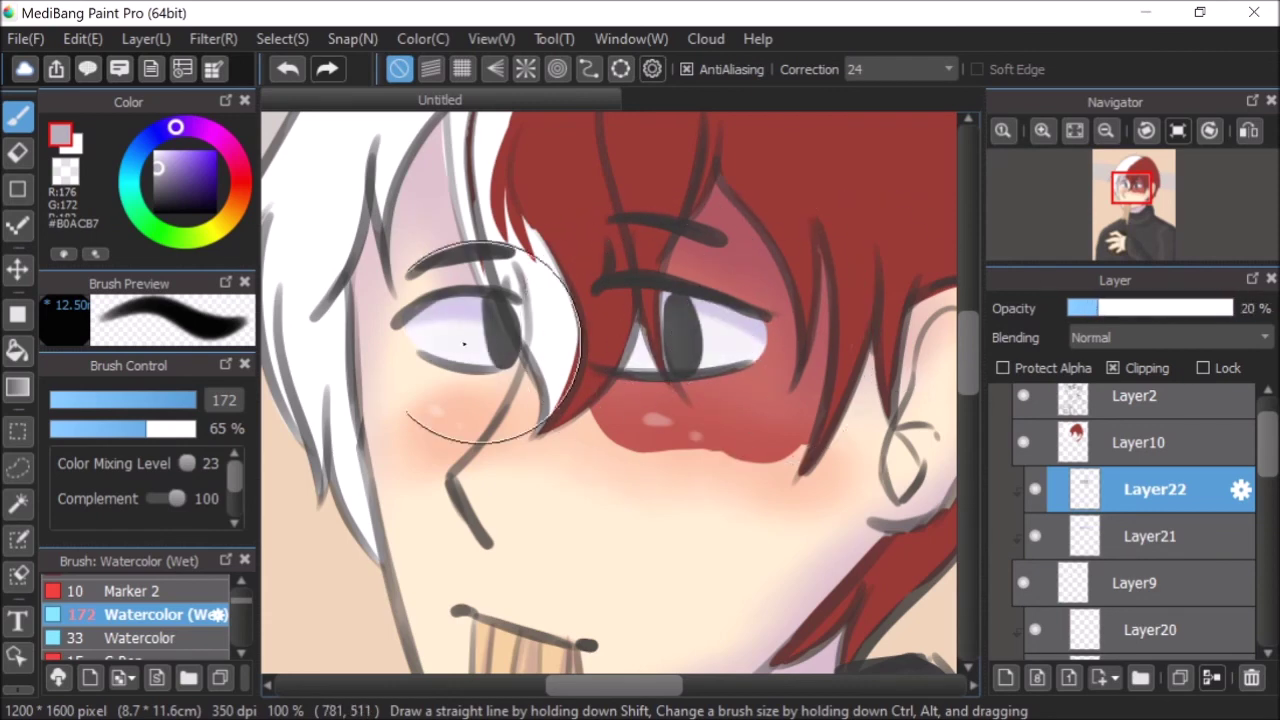
{"action": "left_click", "coordinate": [24, 160]}
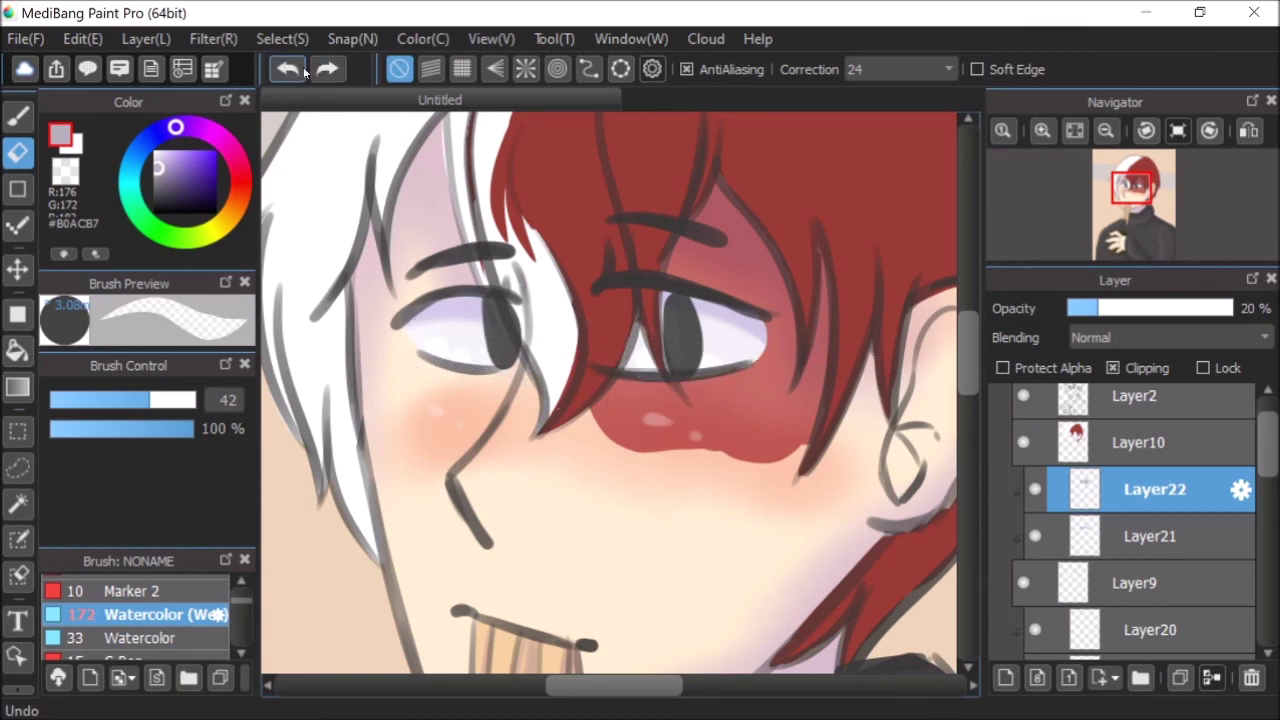
{"action": "left_click", "coordinate": [1074, 130]}
{"action": "left_click", "coordinate": [1248, 128]}
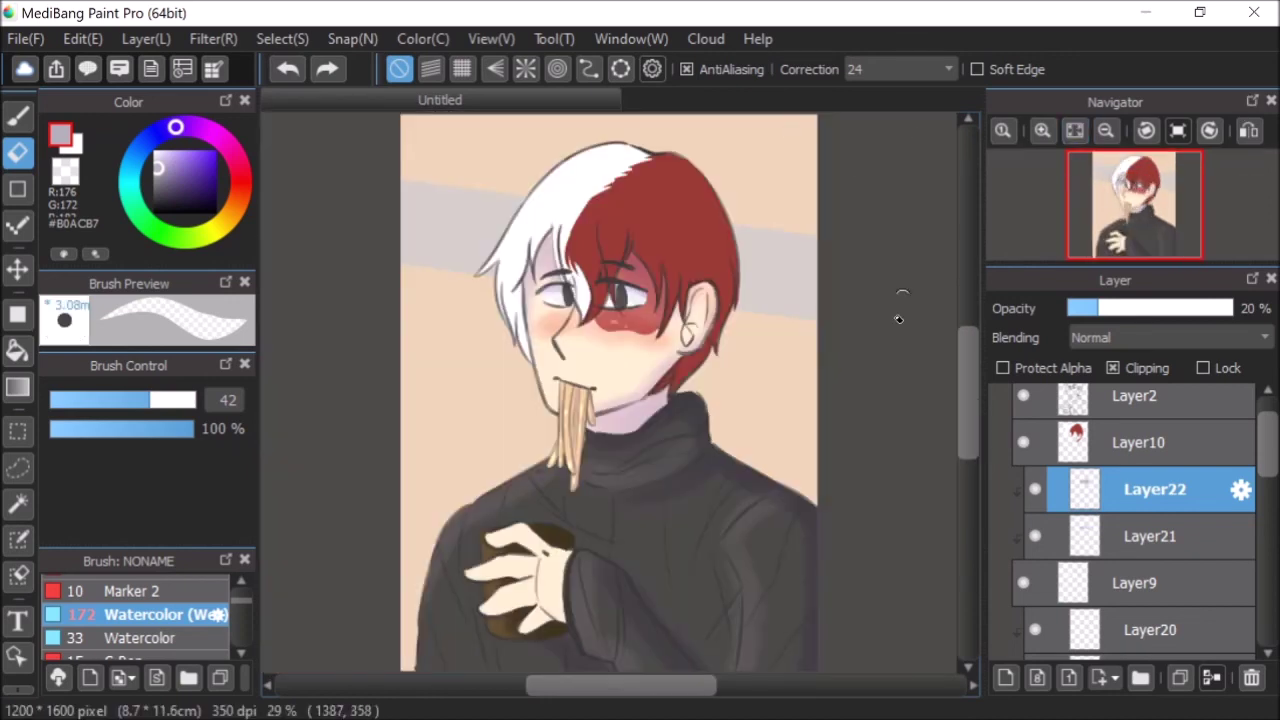
- Add a clipped layer above the grey eye layer, Layer22, and pick cyan #80FAFF
{"action": "key", "text": "ctrl+shift+n"}
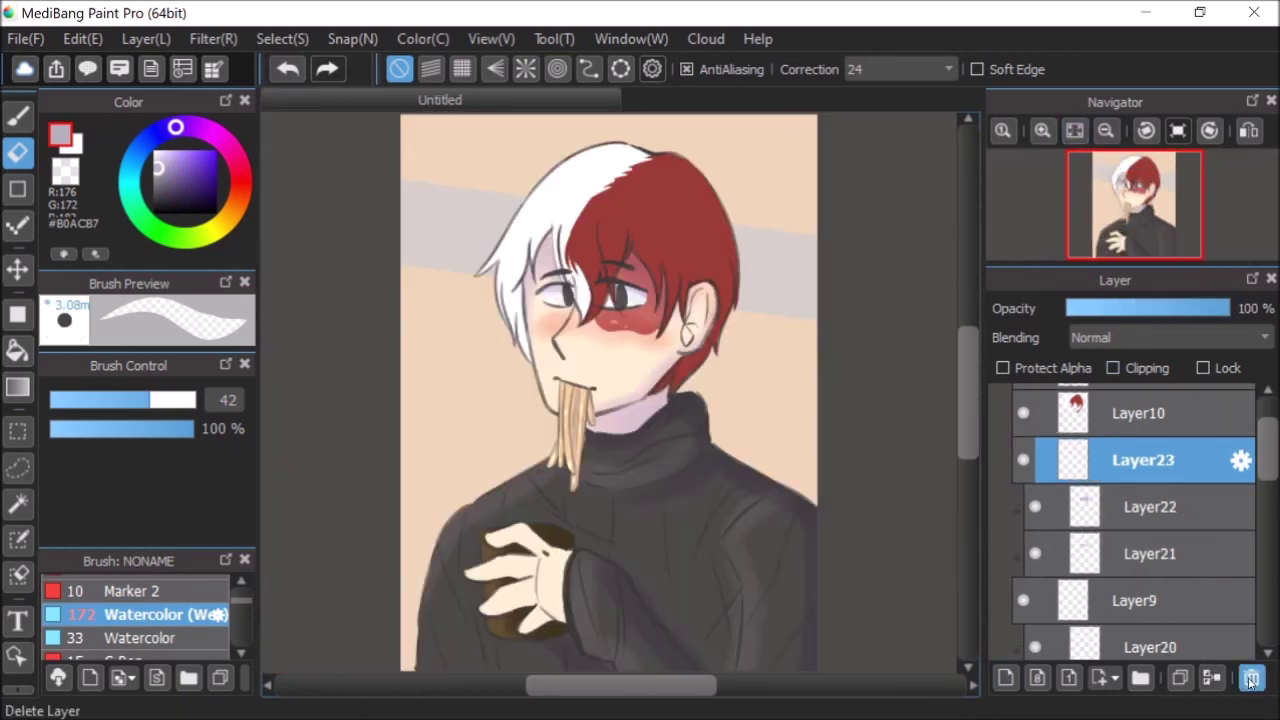
{"action": "left_click", "coordinate": [1251, 679]}
{"action": "left_click", "coordinate": [1150, 460]}
{"action": "left_click", "coordinate": [1005, 679]}
{"action": "left_click", "coordinate": [1113, 367]}
{"action": "scroll", "coordinate": [610, 270], "scroll_direction": "up", "scroll_amount": 5}
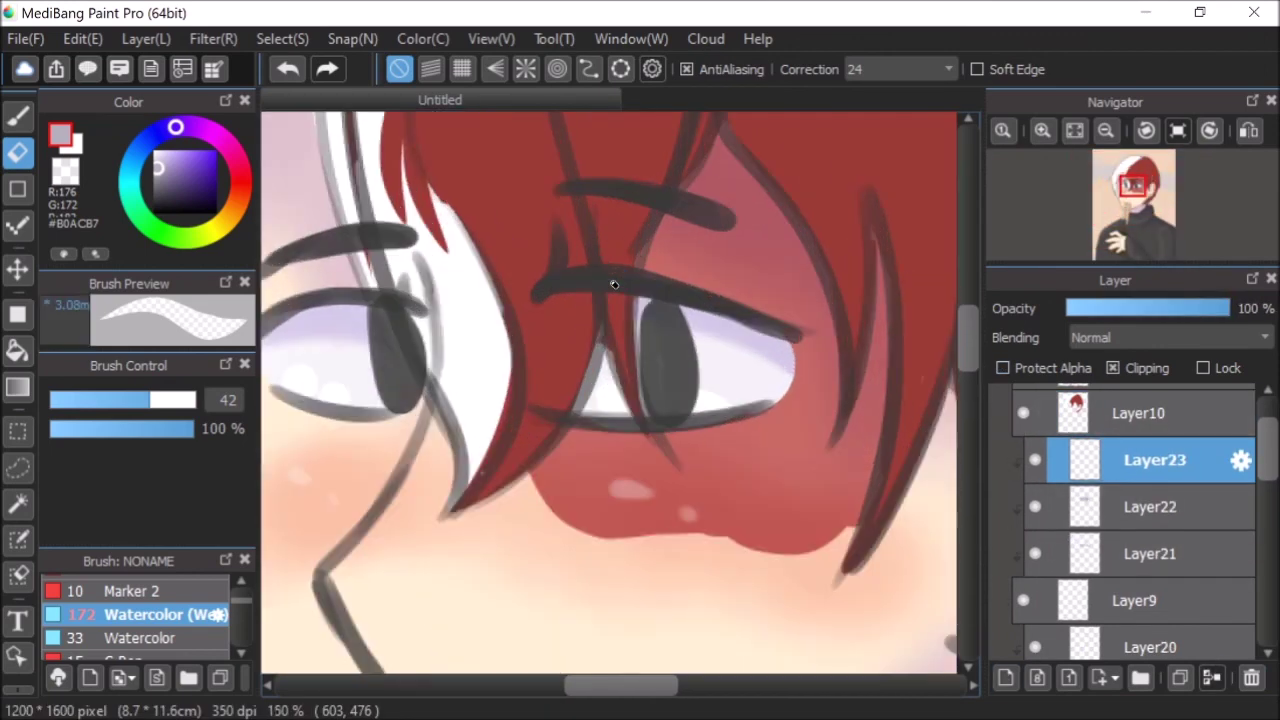
{"action": "left_click", "coordinate": [130, 181]}
{"action": "left_click", "coordinate": [185, 152]}
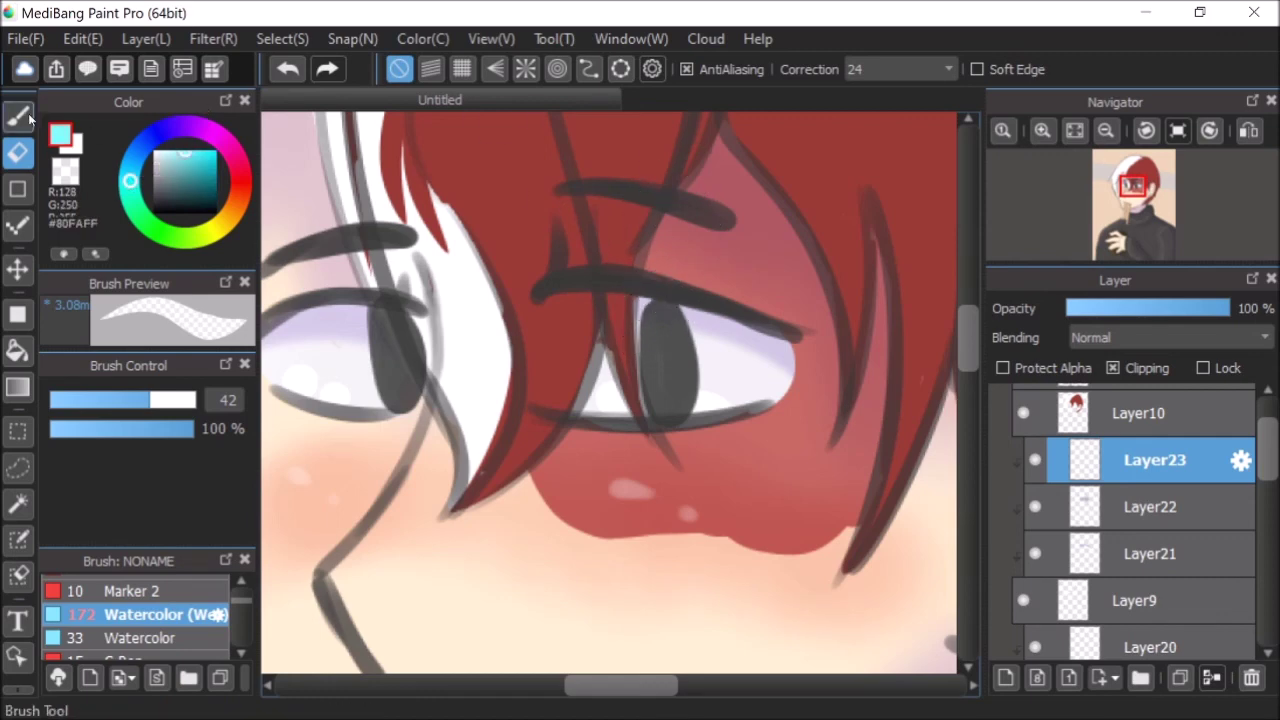
- Paint the iris of the eye on the scarred side cyan with a size 20 brush and turn off clipping for its layer
{"action": "key", "text": "b"}
{"action": "left_click", "coordinate": [110, 400]}
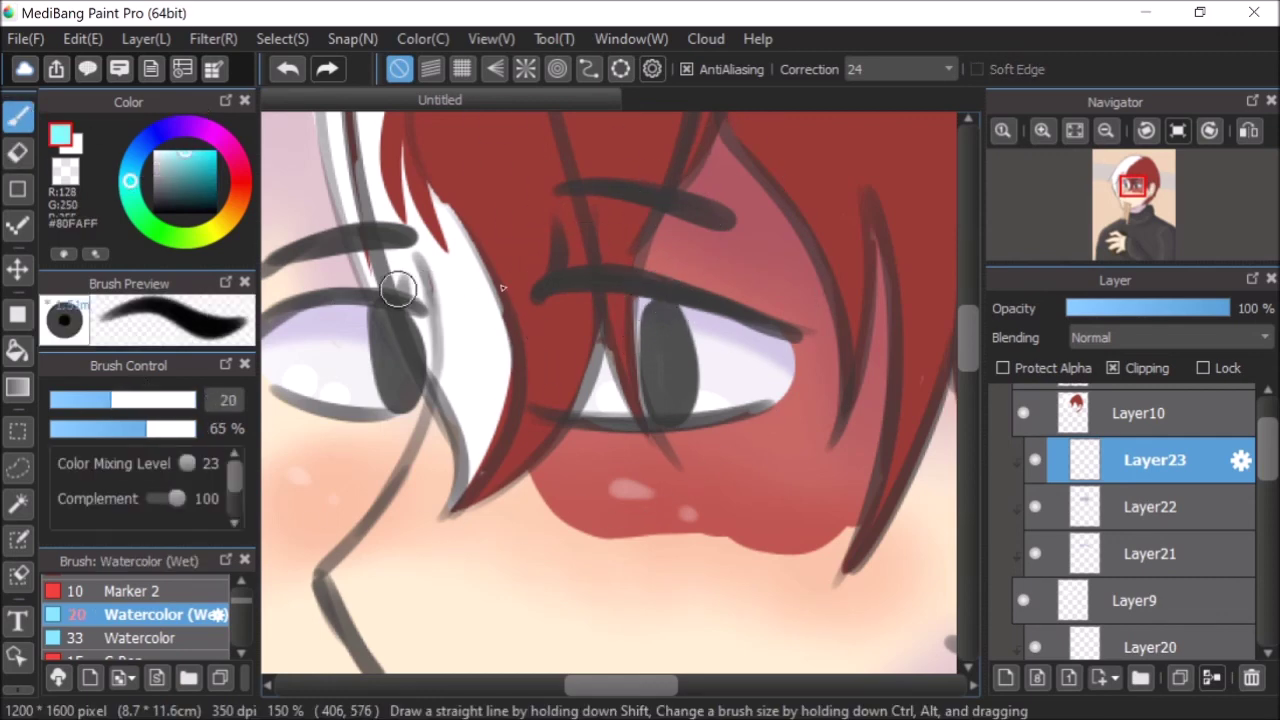
{"action": "mouse_move", "coordinate": [652, 300]}
{"action": "left_mouse_down"}
{"action": "mouse_move", "coordinate": [671, 434]}
{"action": "mouse_move", "coordinate": [671, 291]}
{"action": "left_mouse_up"}
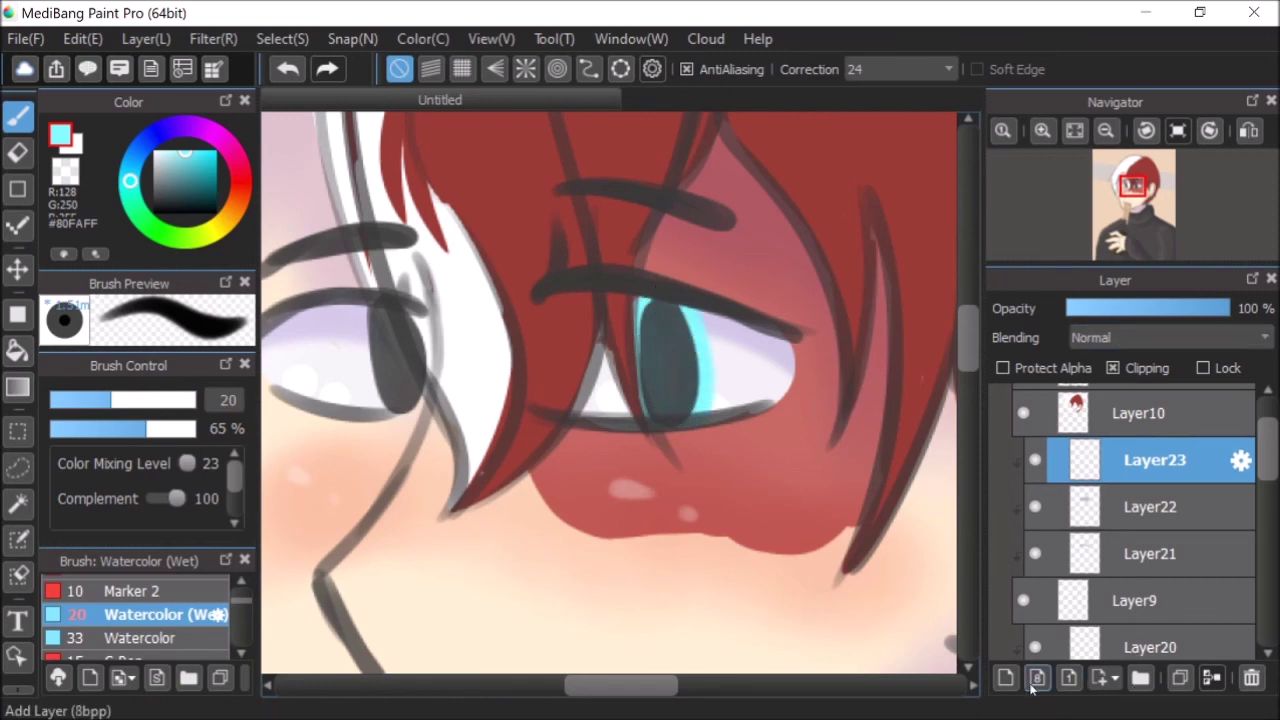
{"action": "left_click", "coordinate": [1141, 372]}
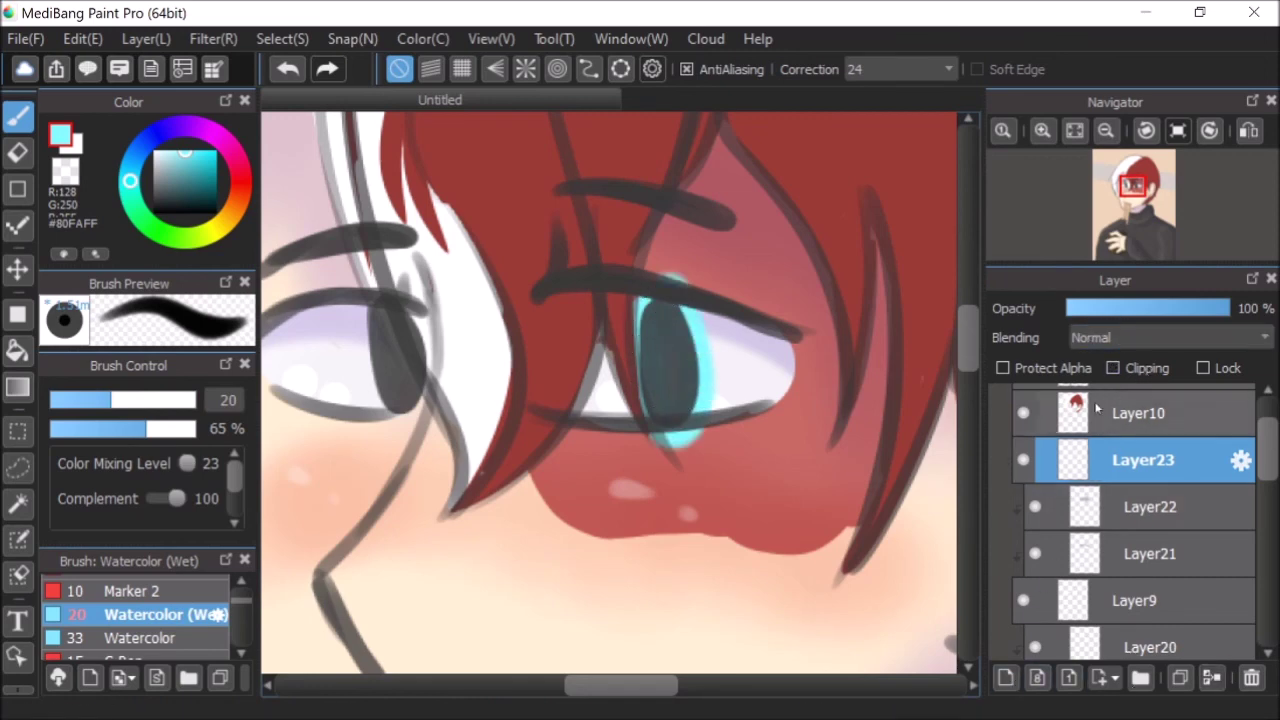
- Erase the cyan that spills above and below the scarred eye with a size 42 eraser
{"action": "key", "text": "e"}
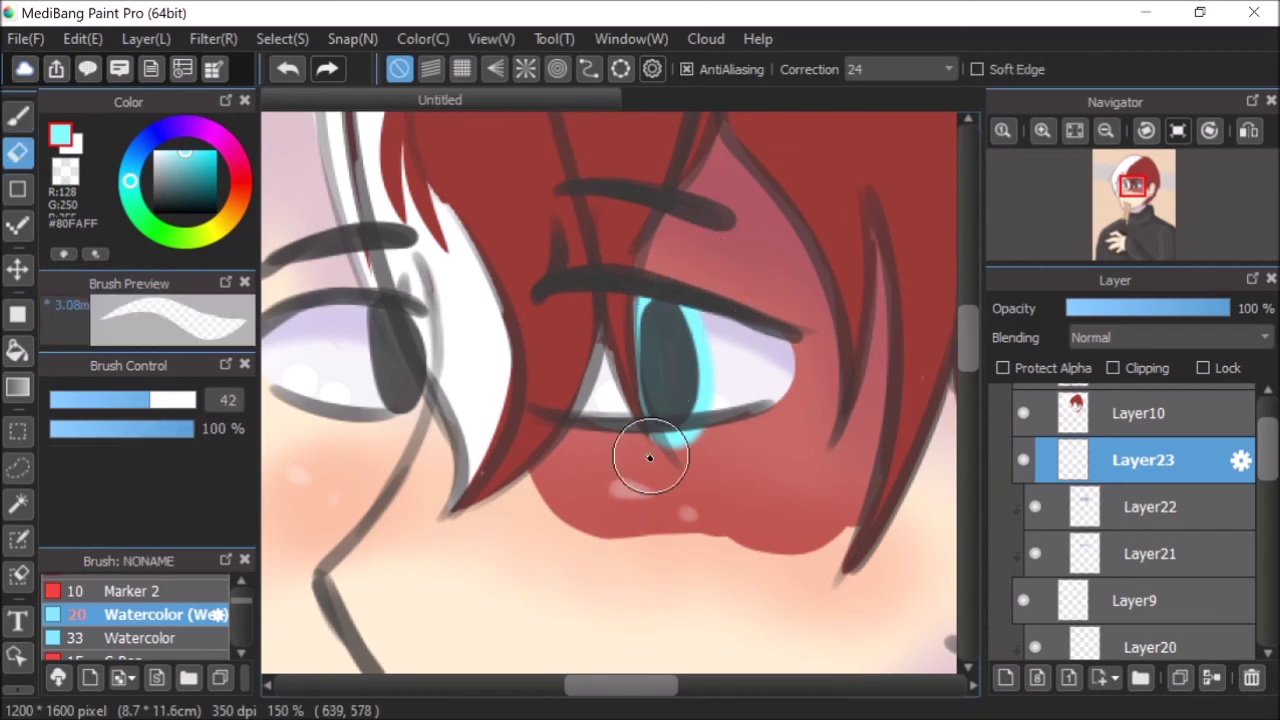
{"action": "left_click_drag", "start_coordinate": [651, 451], "coordinate": [751, 457]}
{"action": "left_click", "coordinate": [22, 117]}
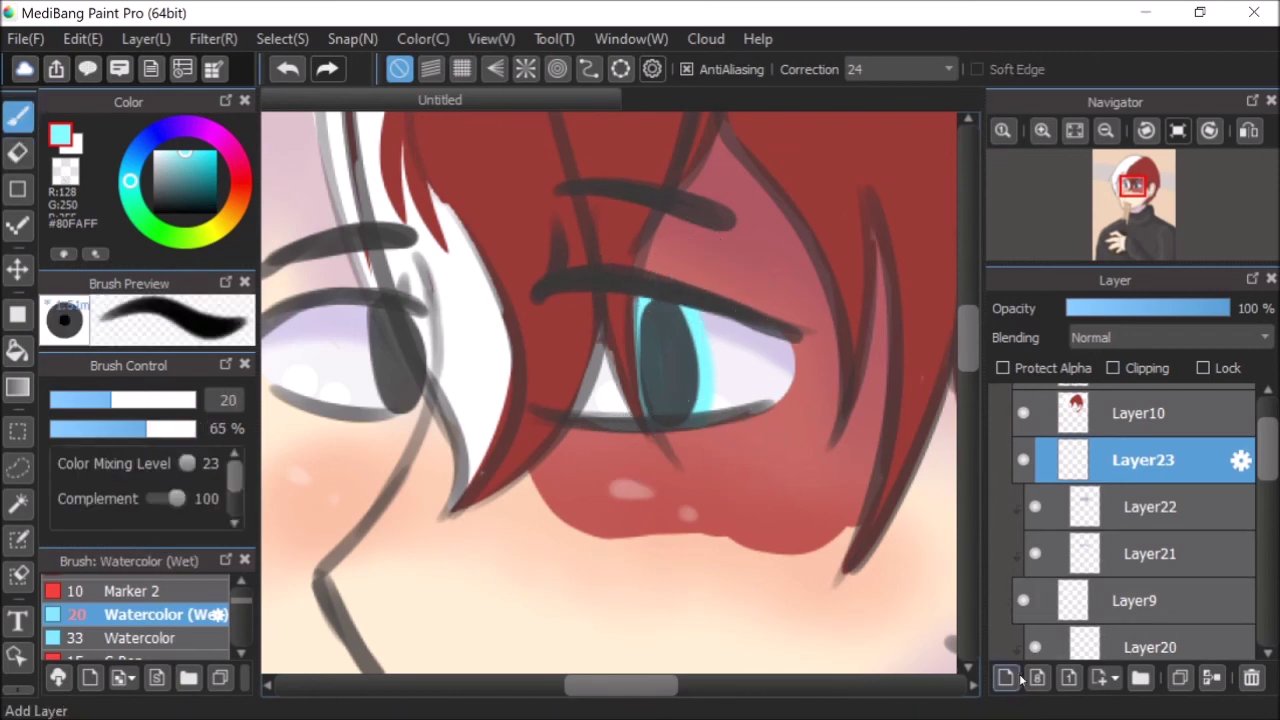
- Shade the upper part of the cyan iris in blue #8091FF on a new clipped layer set to Multiply blending
{"action": "left_click", "coordinate": [1005, 678]}
{"action": "left_click", "coordinate": [1112, 368]}
{"action": "left_click", "coordinate": [150, 141]}
{"action": "mouse_move", "coordinate": [612, 313]}
{"action": "left_mouse_down"}
{"action": "mouse_move", "coordinate": [677, 299]}
{"action": "mouse_move", "coordinate": [737, 342]}
{"action": "mouse_move", "coordinate": [597, 314]}
{"action": "mouse_move", "coordinate": [742, 362]}
{"action": "mouse_move", "coordinate": [590, 300]}
{"action": "left_mouse_up"}
{"action": "left_click", "coordinate": [1095, 339]}
{"action": "left_click", "coordinate": [1111, 372]}
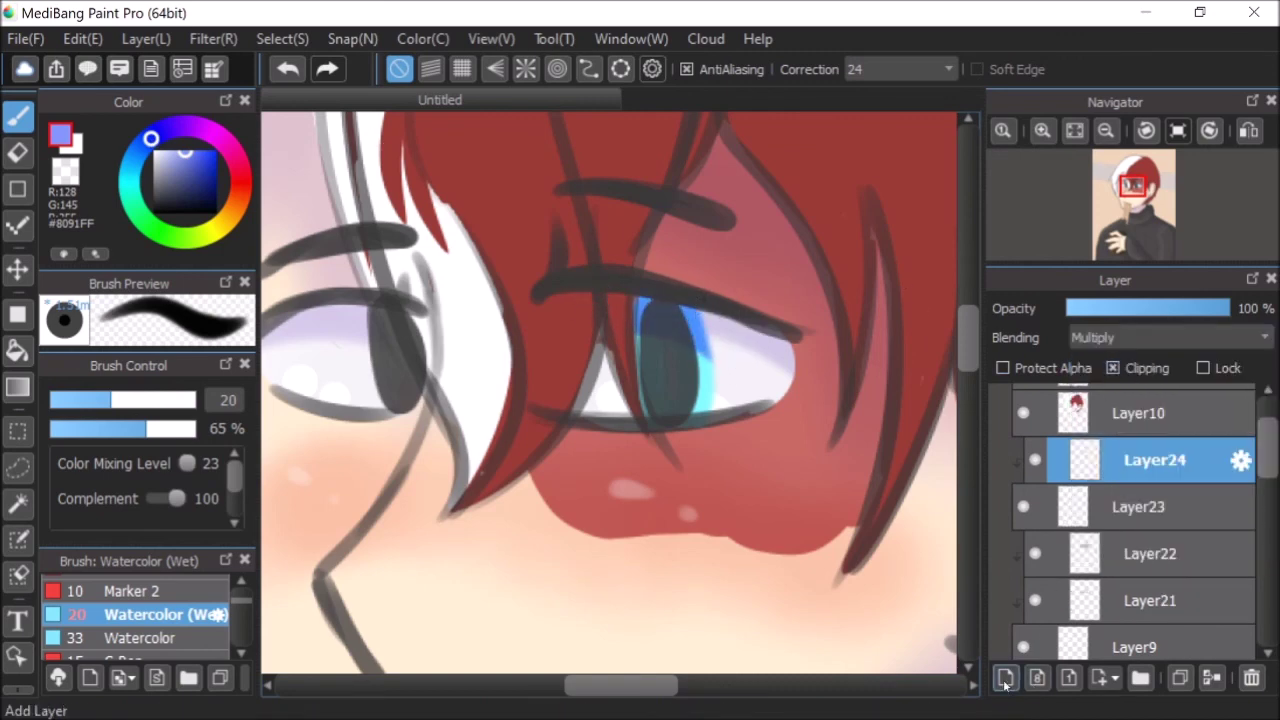
- Add a clipped layer above Layer24 and paint dark blue #404C96 along the lower part of the iris
{"action": "left_click", "coordinate": [1005, 678]}
{"action": "left_click", "coordinate": [1112, 368]}
{"action": "left_click", "coordinate": [190, 176]}
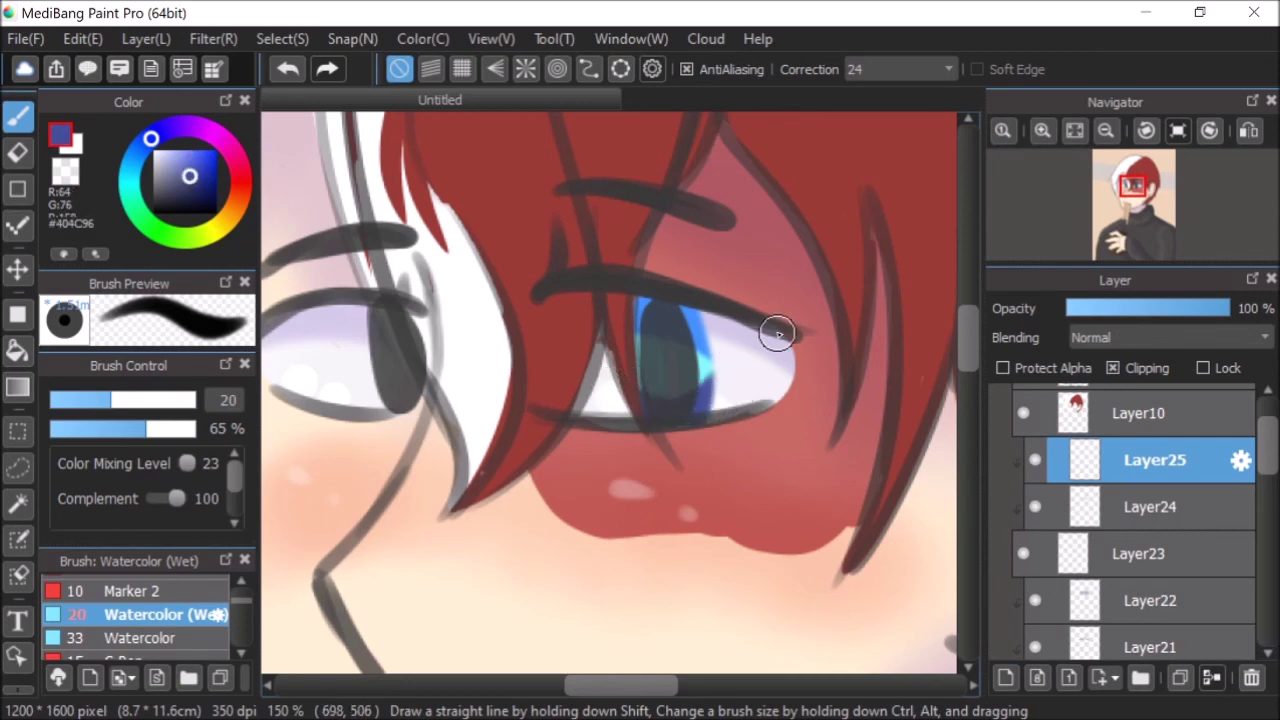
- Set Layer25 to Add blending and dab off-white #FBFBFF highlights on the blue iris on a new clipped layer with Add blending at 42% opacity
{"action": "left_click", "coordinate": [1095, 339]}
{"action": "left_click", "coordinate": [1101, 388]}
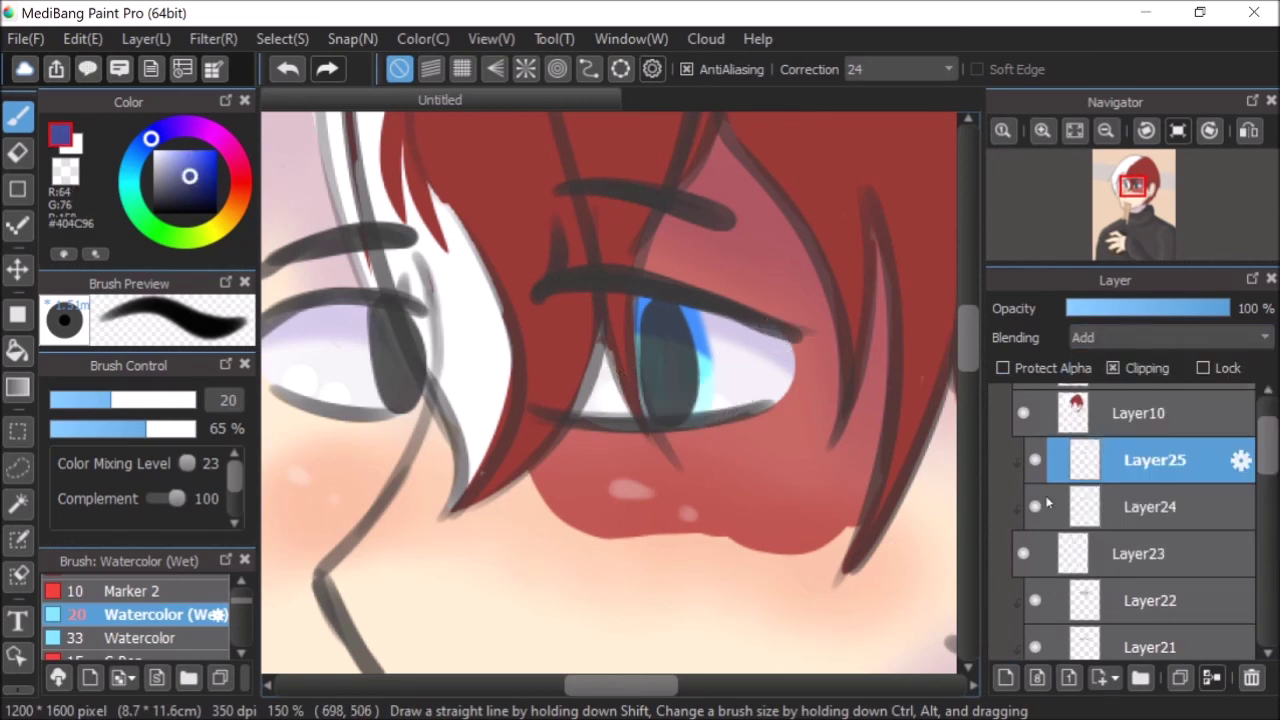
{"action": "left_click", "coordinate": [1005, 678]}
{"action": "left_click", "coordinate": [425, 294], "text": "alt"}
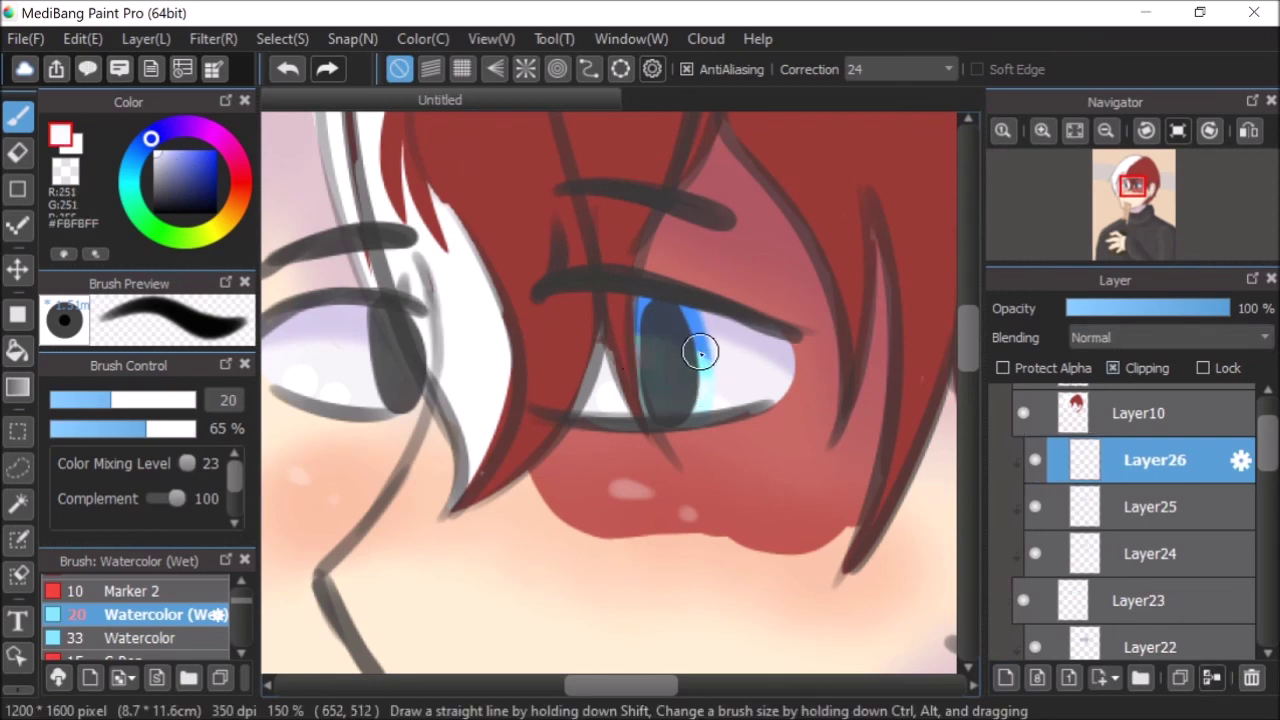
{"action": "left_click", "coordinate": [1097, 339]}
{"action": "left_click", "coordinate": [1097, 386]}
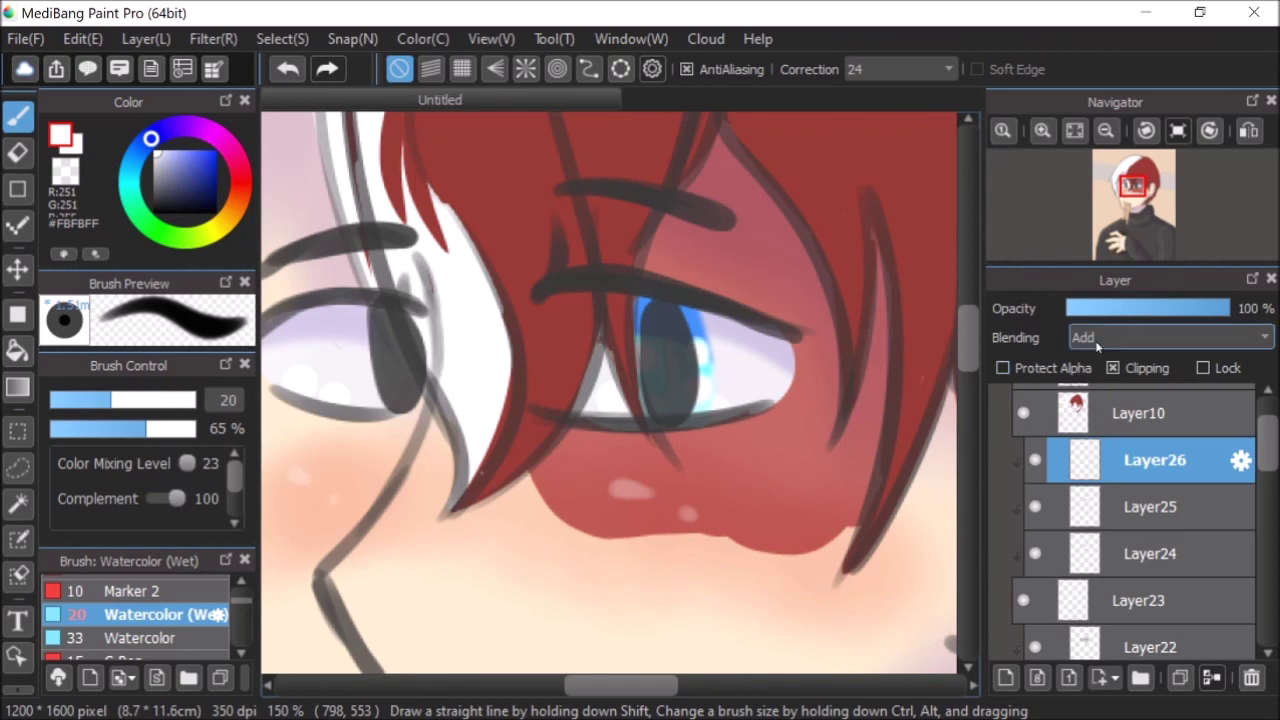
{"action": "left_click_drag", "start_coordinate": [1098, 316], "coordinate": [1118, 316]}
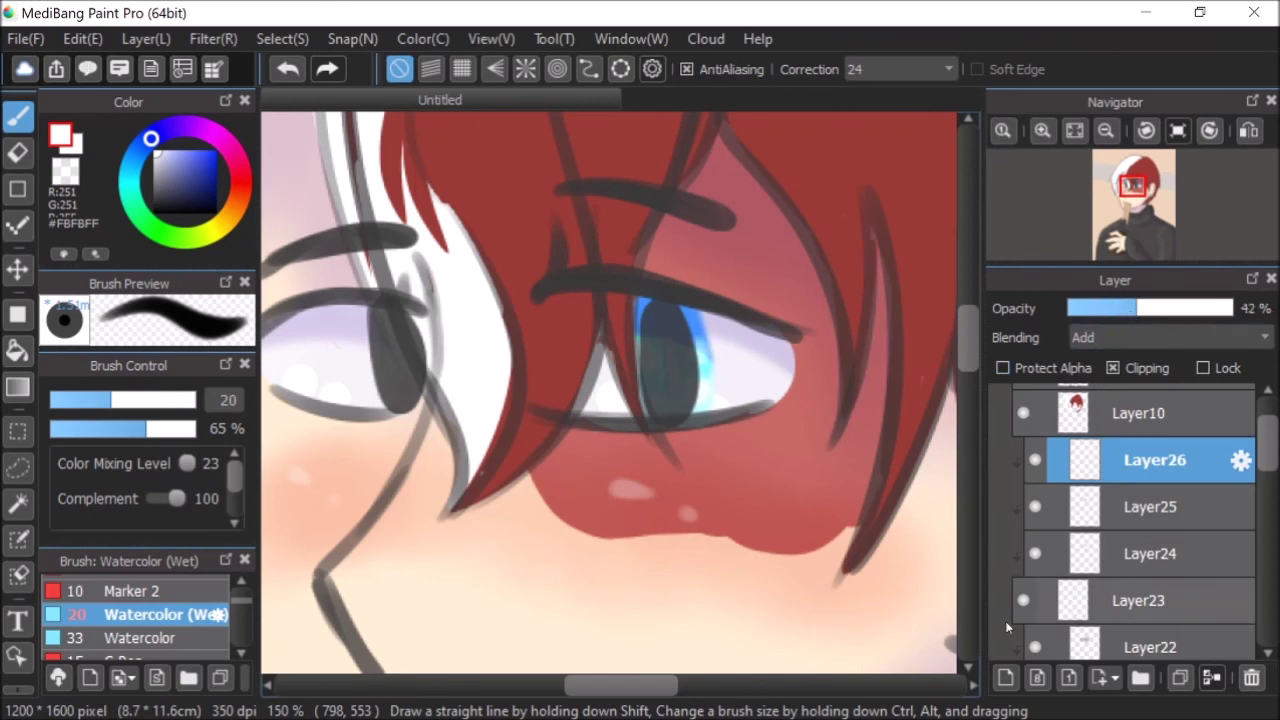
- Add an unclipped layer and paint the iris of the eye on the white-haired side dark brown #57391E
{"action": "left_click", "coordinate": [1005, 678]}
{"action": "left_click", "coordinate": [229, 213]}
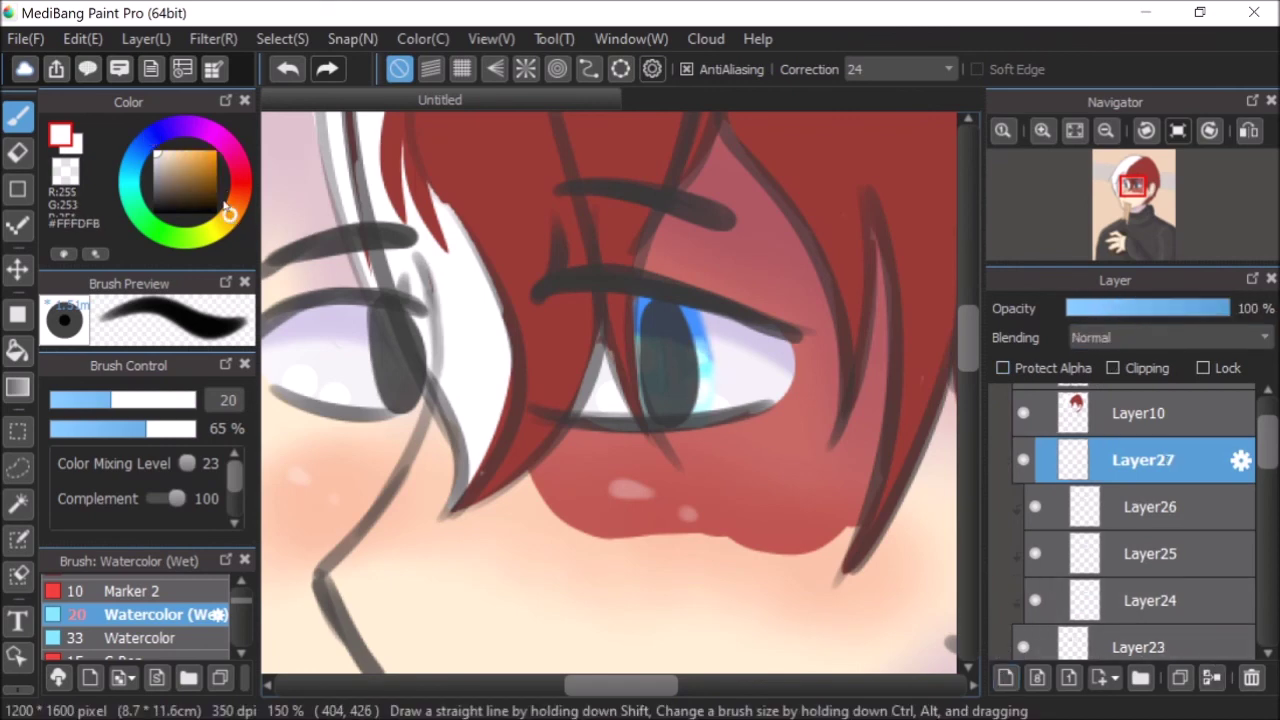
{"action": "left_click", "coordinate": [195, 176]}
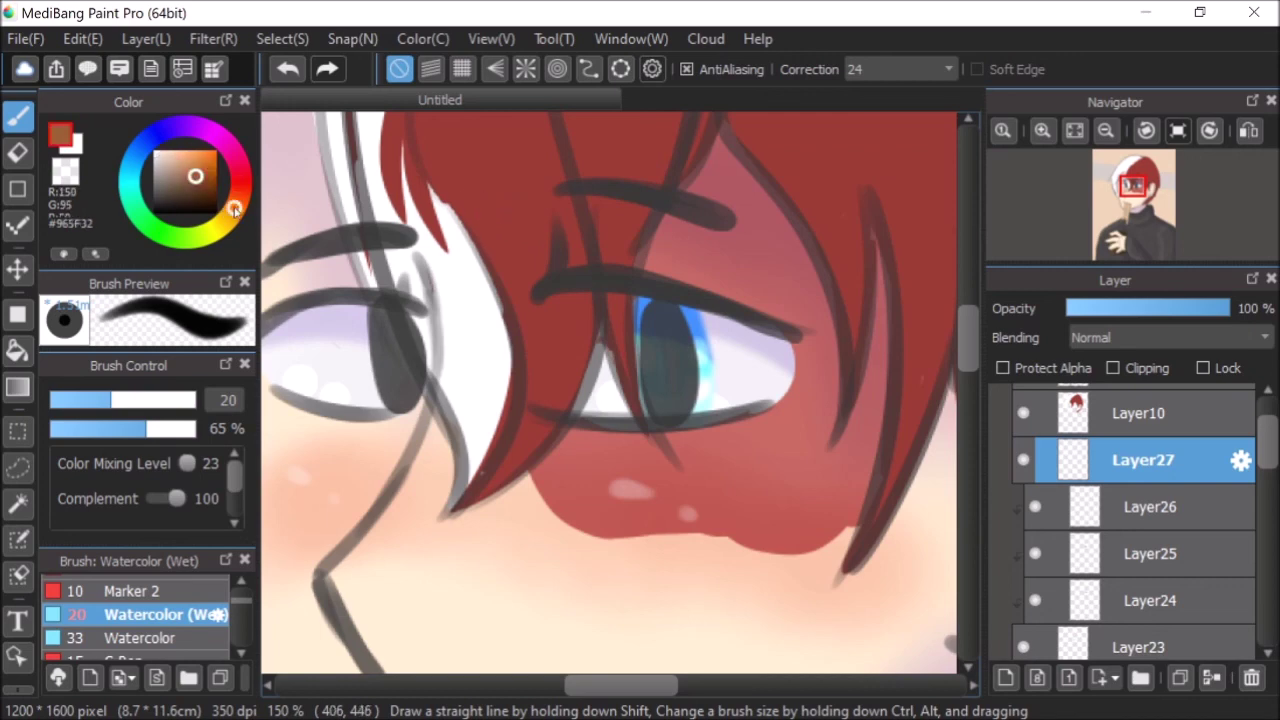
{"action": "left_click", "coordinate": [194, 192]}
{"action": "mouse_move", "coordinate": [376, 323]}
{"action": "left_mouse_down"}
{"action": "mouse_move", "coordinate": [366, 334]}
{"action": "mouse_move", "coordinate": [386, 363]}
{"action": "mouse_move", "coordinate": [366, 320]}
{"action": "mouse_move", "coordinate": [398, 404]}
{"action": "mouse_move", "coordinate": [380, 400]}
{"action": "mouse_move", "coordinate": [418, 392]}
{"action": "left_mouse_up"}
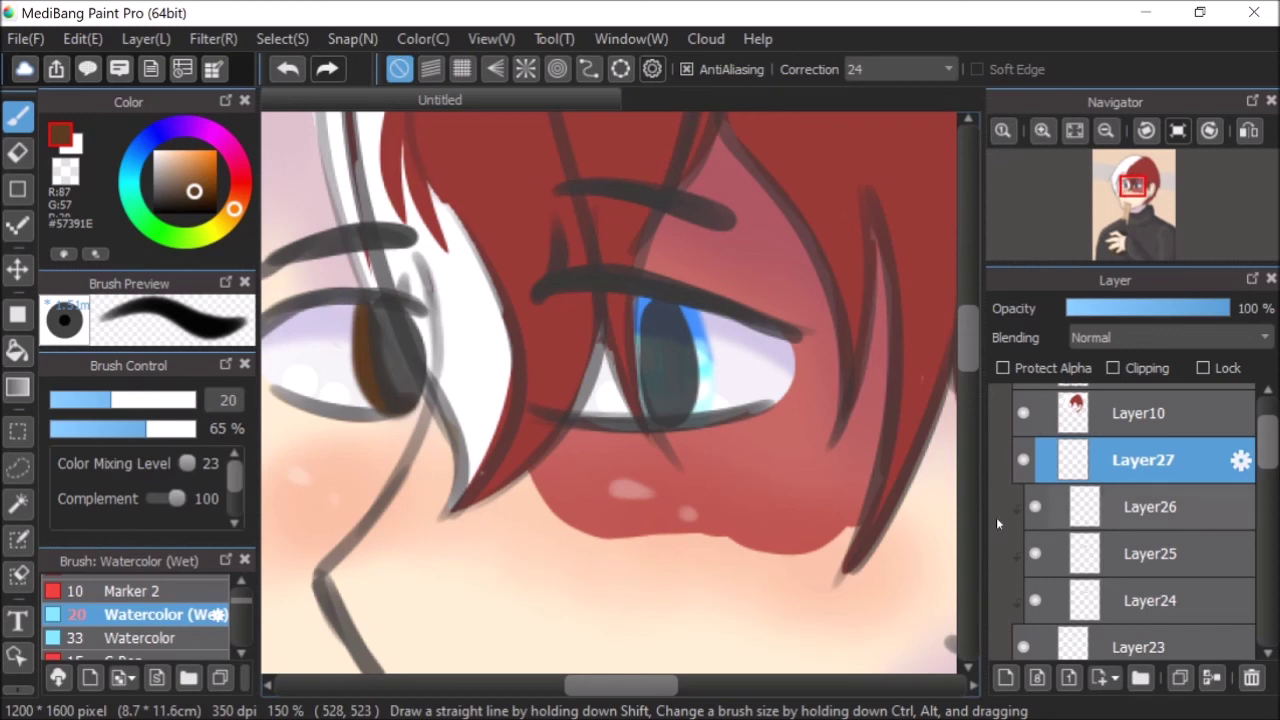
- Shade the upper part of the brown iris in dark purple #341E57 on a new clipped layer with Multiply blending at 33% opacity
{"action": "left_click", "coordinate": [1006, 678]}
{"action": "left_click", "coordinate": [1130, 368]}
{"action": "left_click", "coordinate": [177, 129]}
{"action": "left_click", "coordinate": [179, 130]}
{"action": "left_click_drag", "start_coordinate": [355, 294], "coordinate": [345, 330]}
{"action": "left_click", "coordinate": [1094, 337]}
{"action": "left_click", "coordinate": [1100, 365]}
{"action": "left_click", "coordinate": [1118, 308]}
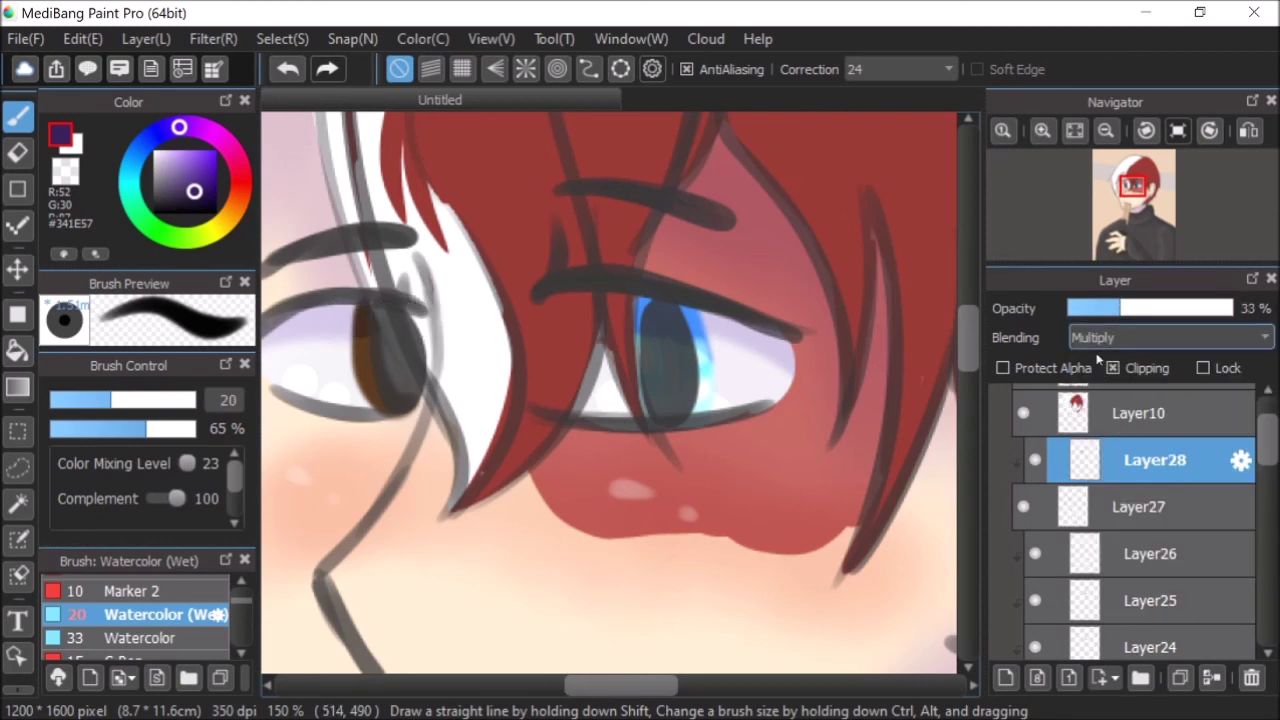
- Paint orange #F1A255 along the lower part of the brown iris on a new clipped layer with Add blending at 20% opacity
{"action": "left_click", "coordinate": [1006, 678]}
{"action": "left_click", "coordinate": [233, 209]}
{"action": "left_click", "coordinate": [194, 155]}
{"action": "left_click_drag", "start_coordinate": [360, 378], "coordinate": [421, 393]}
{"action": "left_click", "coordinate": [1160, 337]}
{"action": "left_click", "coordinate": [1100, 385]}
{"action": "left_click", "coordinate": [1098, 310]}
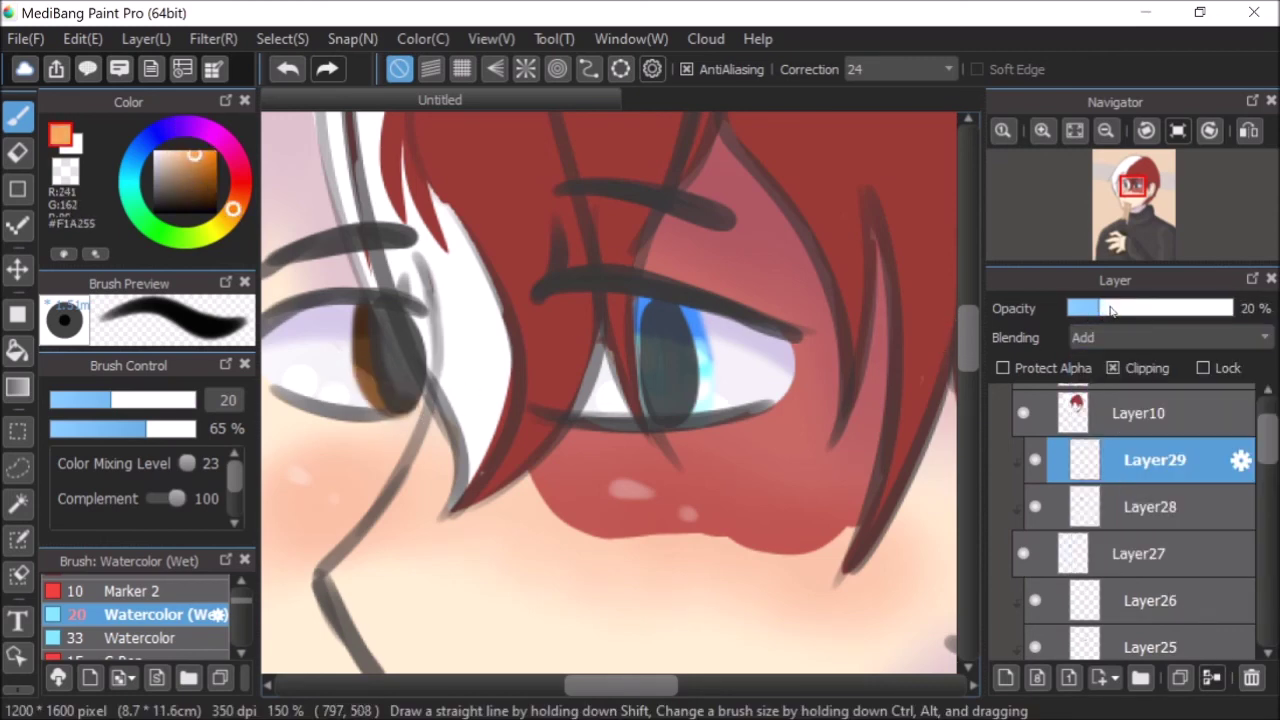
- Dab off-white #FFFCFB highlights on the brown iris on a new clipped layer with Add blending at 17% opacity
{"action": "left_click", "coordinate": [1005, 677]}
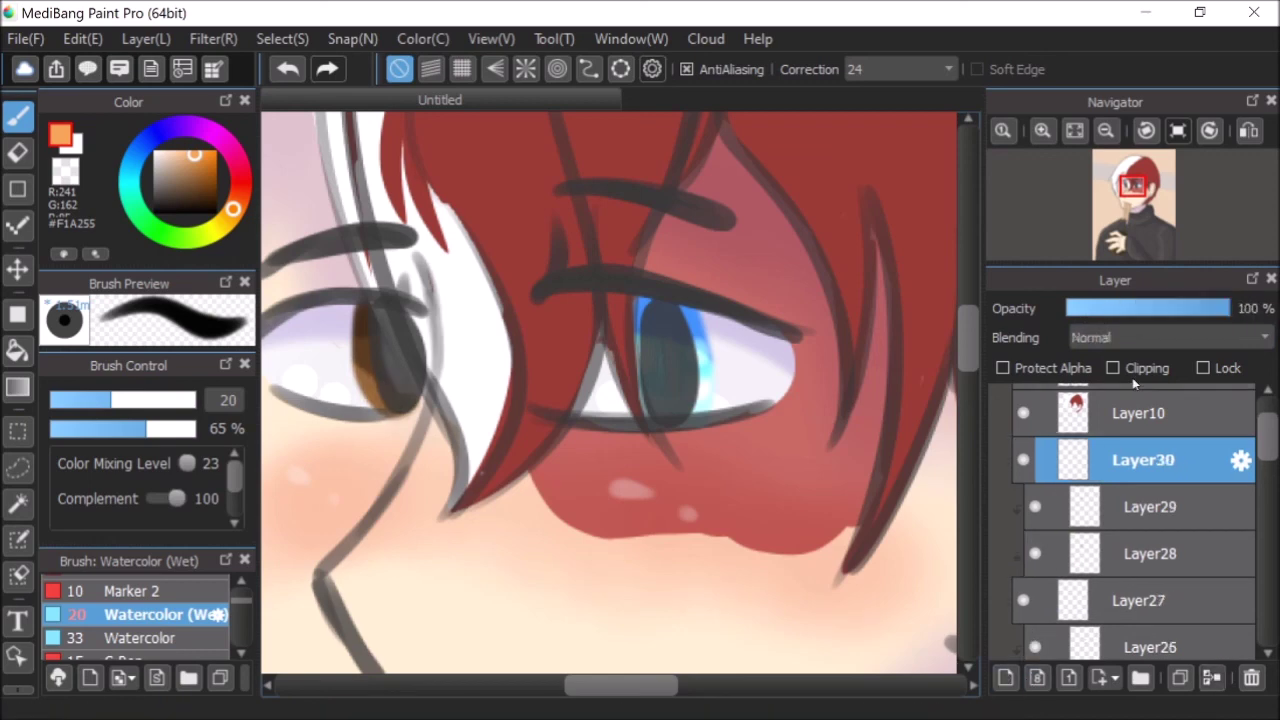
{"action": "left_click", "coordinate": [156, 153]}
{"action": "left_click", "coordinate": [363, 341]}
{"action": "left_click", "coordinate": [368, 376]}
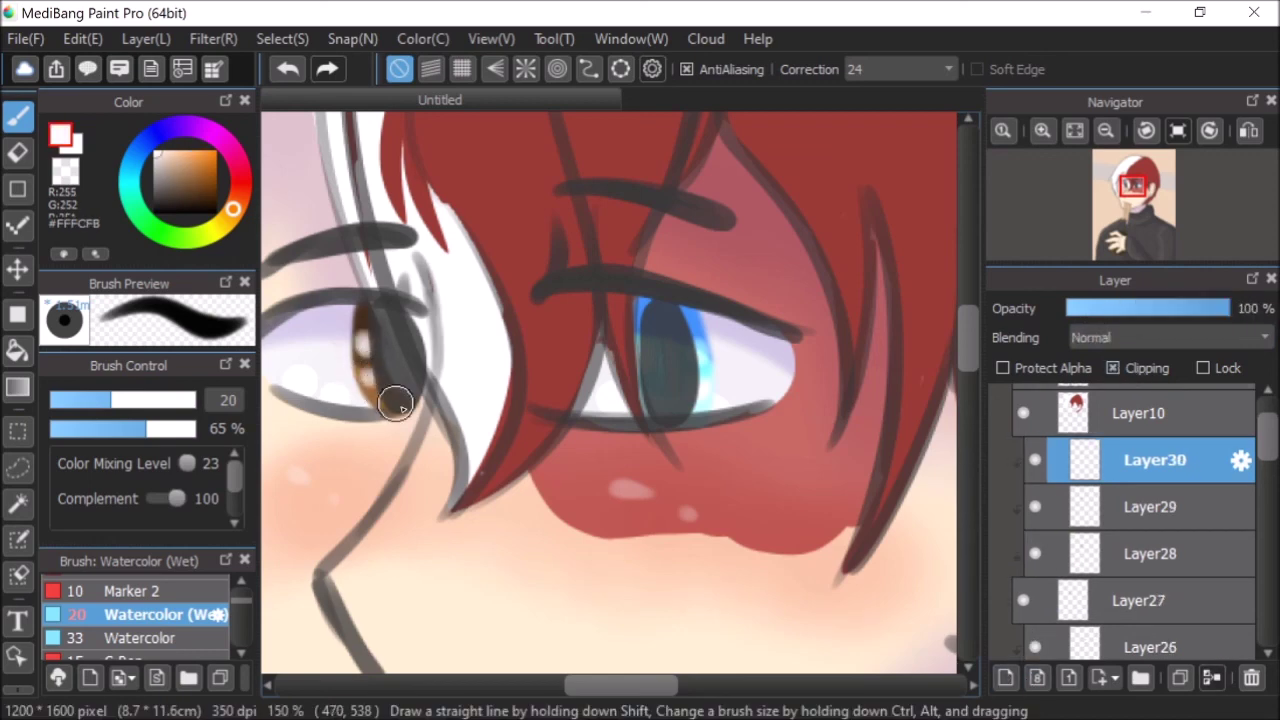
{"action": "left_click", "coordinate": [1105, 337]}
{"action": "left_click", "coordinate": [1095, 365]}
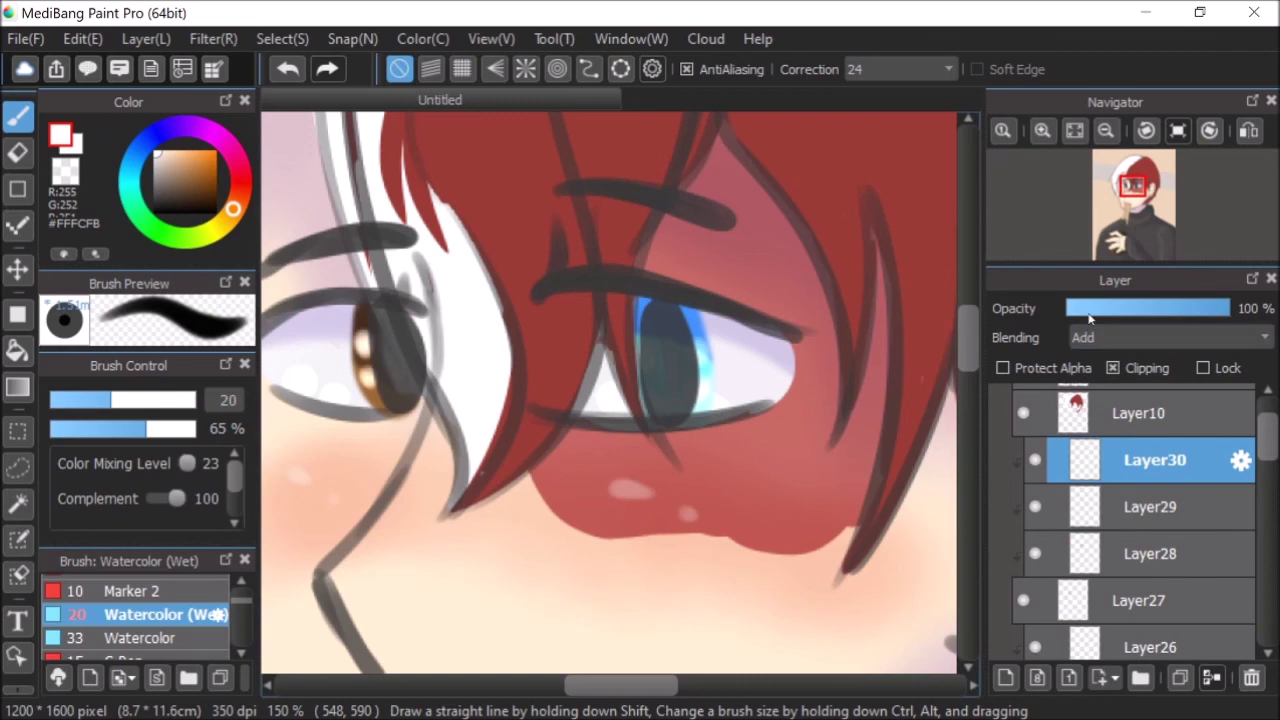
{"action": "left_click", "coordinate": [1097, 310]}
- Add a clipped layer above the hair layer, Layer10
{"action": "left_click", "coordinate": [1074, 130]}
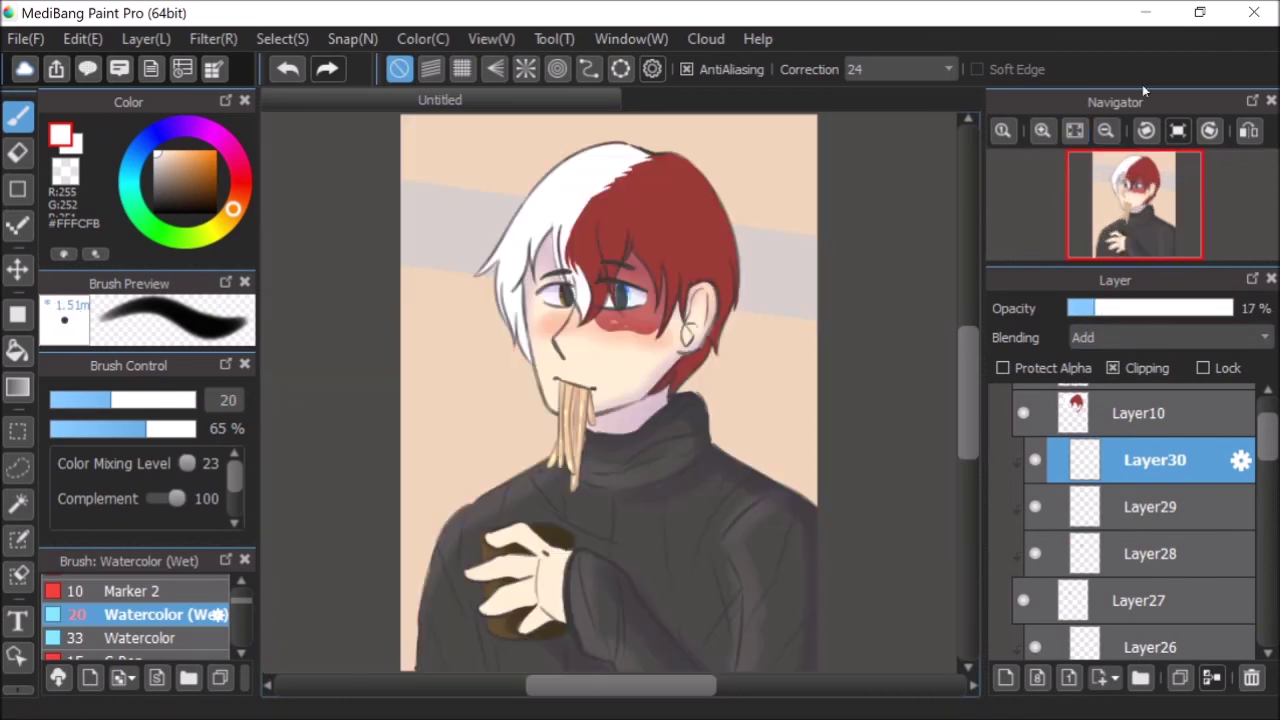
{"action": "scroll", "coordinate": [1100, 551], "scroll_direction": "up", "scroll_amount": 2}
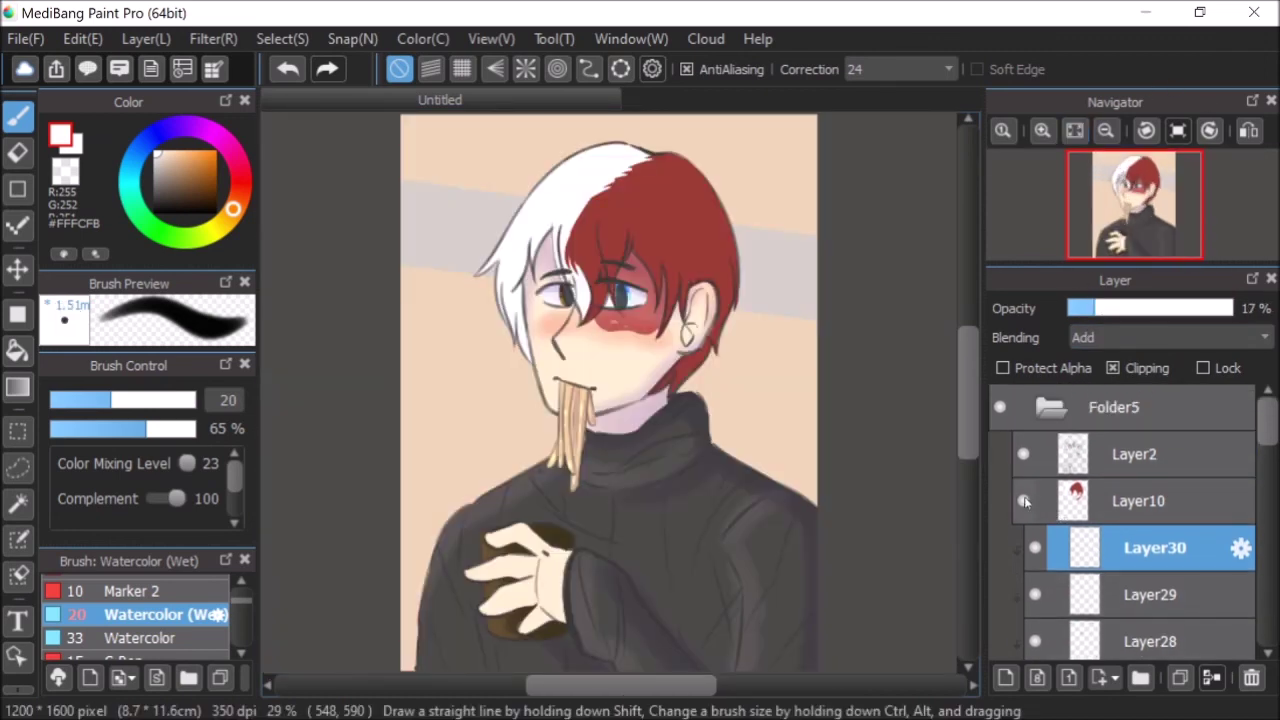
{"action": "left_click", "coordinate": [1063, 491]}
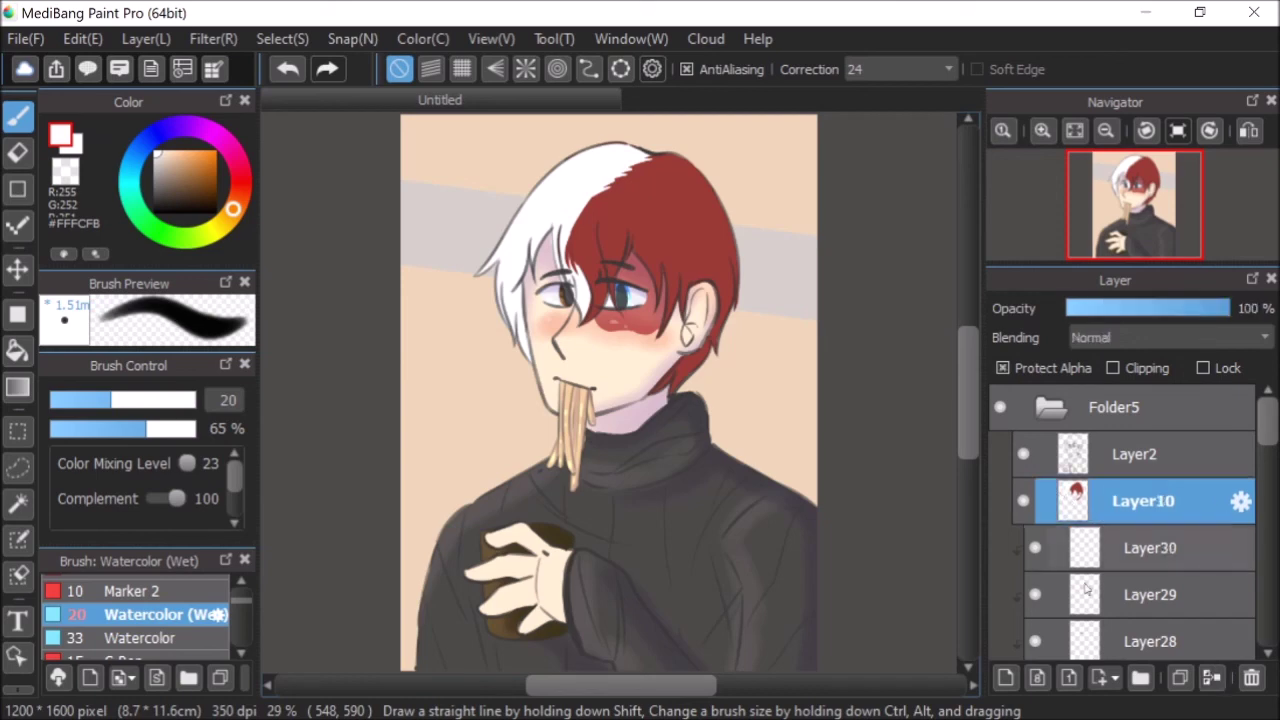
{"action": "left_click", "coordinate": [1005, 677]}
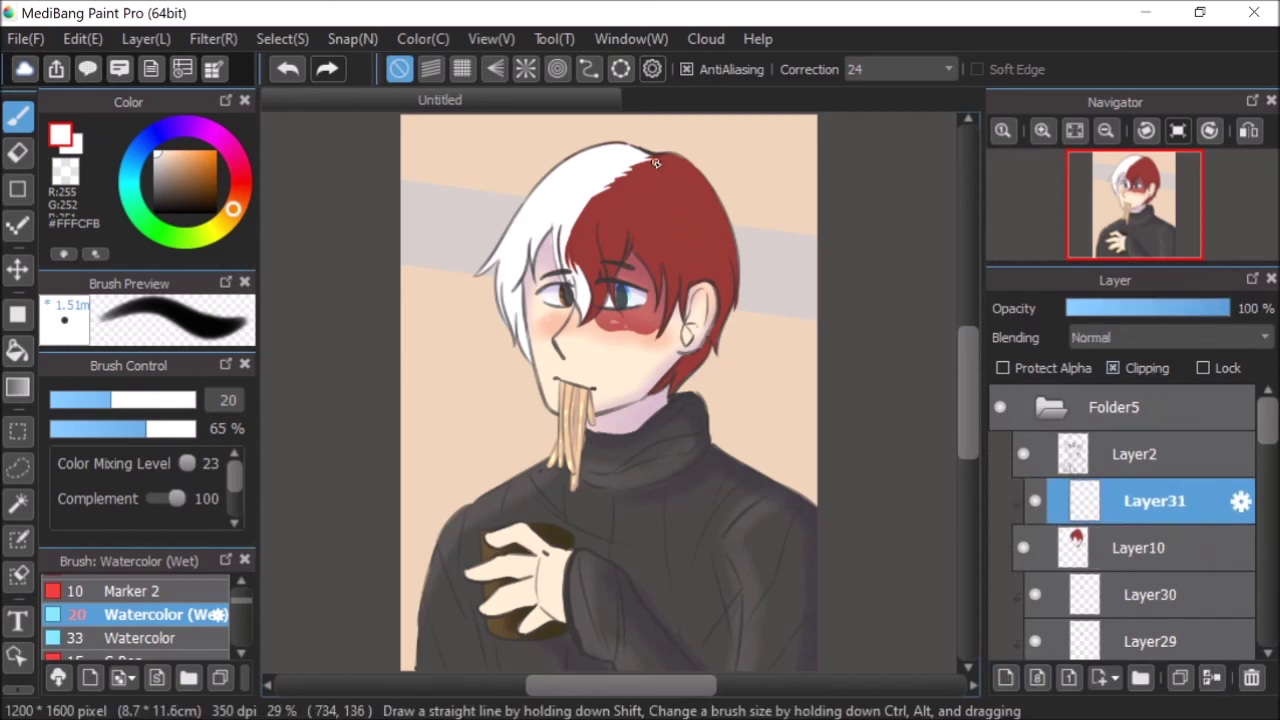
- Paint the back part of the red hair violet-blue #7166FB with a size 127 brush, undoing the stray strokes
{"action": "scroll", "coordinate": [655, 162], "scroll_direction": "up", "scroll_amount": 1}
{"action": "left_click", "coordinate": [161, 133]}
{"action": "left_click_drag", "start_coordinate": [186, 159], "coordinate": [191, 153]}
{"action": "left_click_drag", "start_coordinate": [146, 401], "coordinate": [191, 399]}
{"action": "left_click_drag", "start_coordinate": [645, 146], "coordinate": [754, 246]}
{"action": "left_click_drag", "start_coordinate": [756, 296], "coordinate": [693, 444]}
{"action": "left_click_drag", "start_coordinate": [691, 240], "coordinate": [673, 379]}
{"action": "left_click_drag", "start_coordinate": [716, 316], "coordinate": [646, 437]}
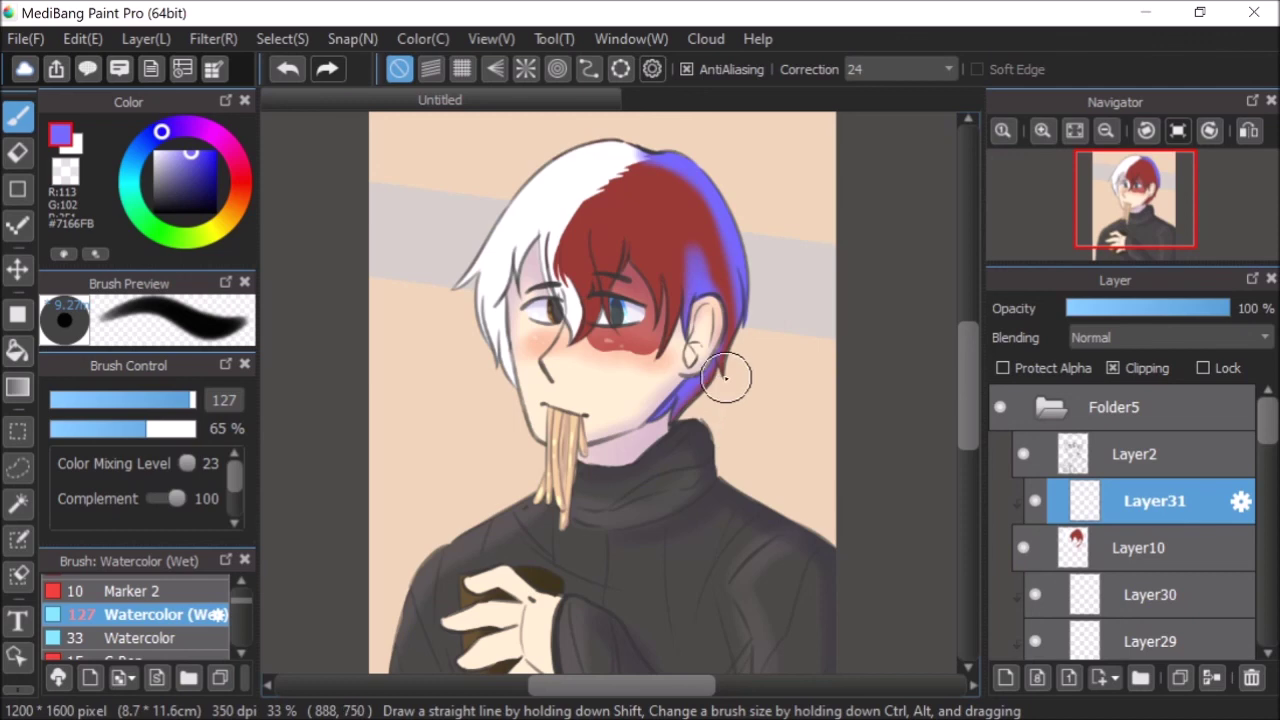
{"action": "left_click", "coordinate": [287, 68]}
{"action": "mouse_move", "coordinate": [747, 287]}
{"action": "left_mouse_down"}
{"action": "mouse_move", "coordinate": [723, 368]}
{"action": "mouse_move", "coordinate": [731, 416]}
{"action": "mouse_move", "coordinate": [733, 329]}
{"action": "mouse_move", "coordinate": [711, 377]}
{"action": "mouse_move", "coordinate": [731, 319]}
{"action": "mouse_move", "coordinate": [691, 116]}
{"action": "mouse_move", "coordinate": [698, 347]}
{"action": "mouse_move", "coordinate": [702, 172]}
{"action": "mouse_move", "coordinate": [650, 161]}
{"action": "mouse_move", "coordinate": [698, 190]}
{"action": "mouse_move", "coordinate": [704, 336]}
{"action": "mouse_move", "coordinate": [665, 149]}
{"action": "mouse_move", "coordinate": [702, 340]}
{"action": "mouse_move", "coordinate": [670, 336]}
{"action": "mouse_move", "coordinate": [662, 293]}
{"action": "left_mouse_up"}
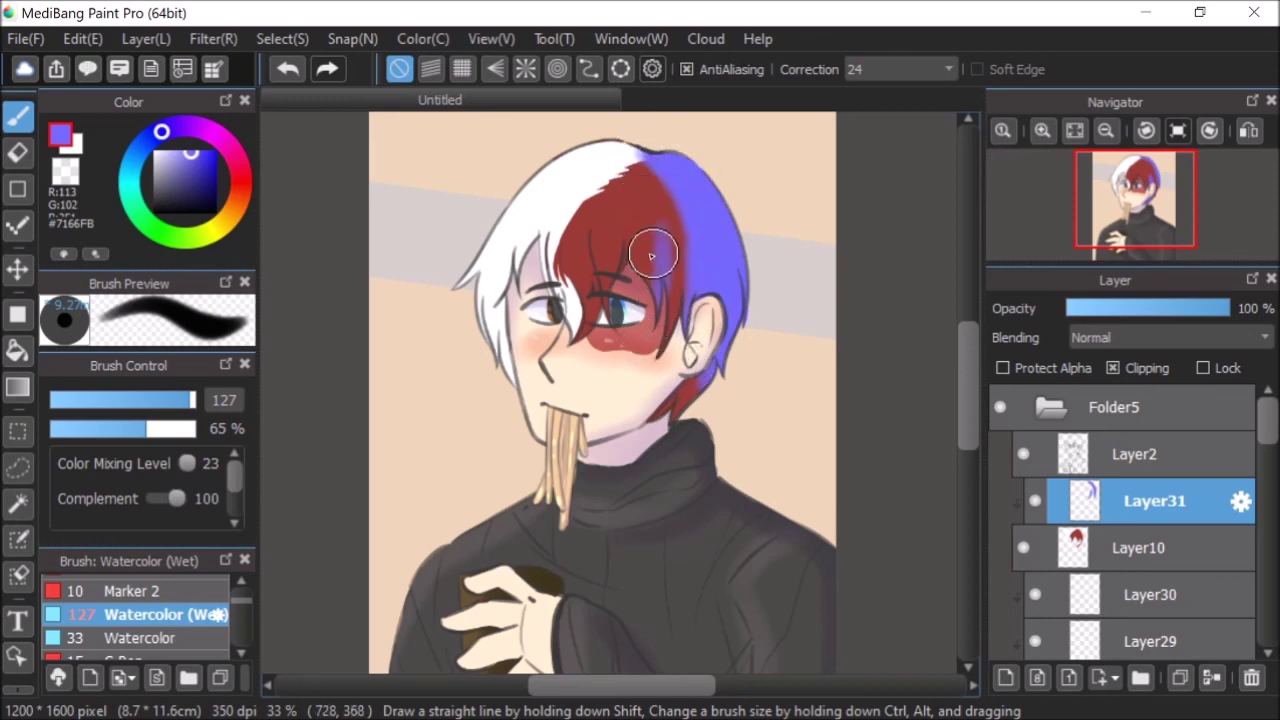
{"action": "key", "text": "ctrl+z"}
- Paint violet-blue shadow strands through the red fringe with a size 57 brush
{"action": "left_click_drag", "start_coordinate": [175, 400], "coordinate": [163, 400]}
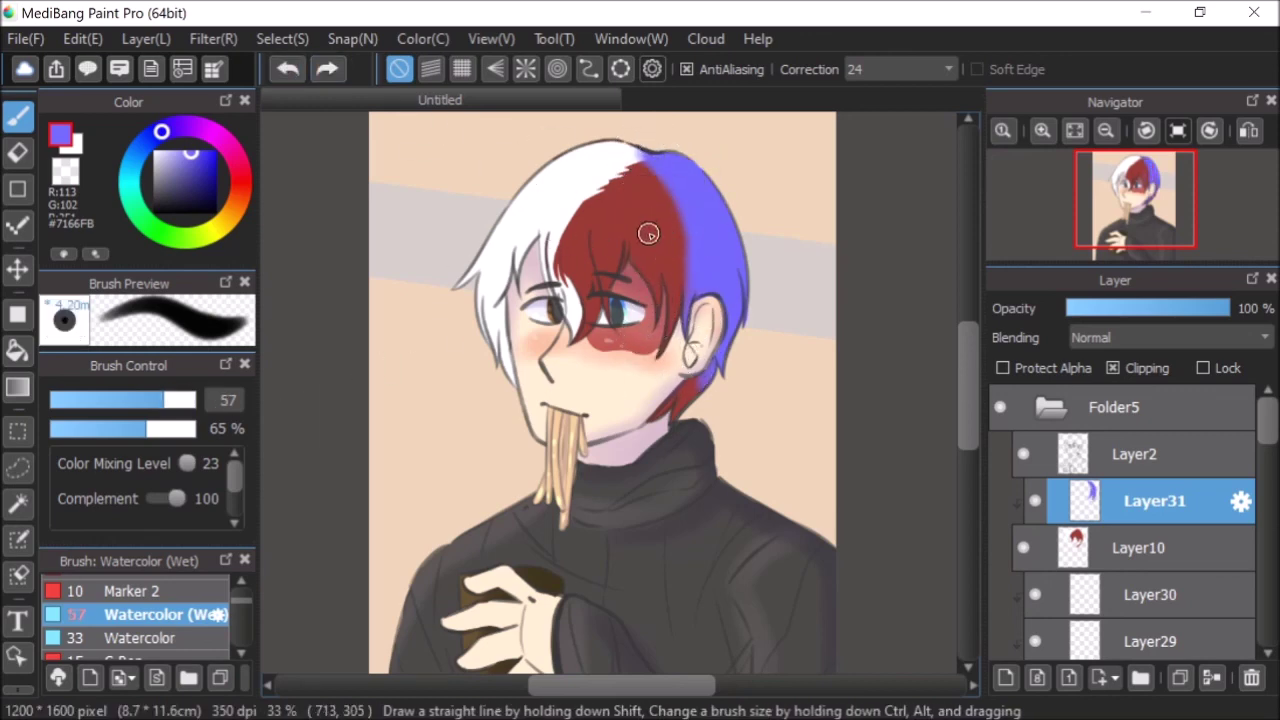
{"action": "left_click_drag", "start_coordinate": [646, 228], "coordinate": [642, 355]}
{"action": "left_click_drag", "start_coordinate": [682, 253], "coordinate": [632, 380]}
{"action": "left_click_drag", "start_coordinate": [672, 196], "coordinate": [688, 284]}
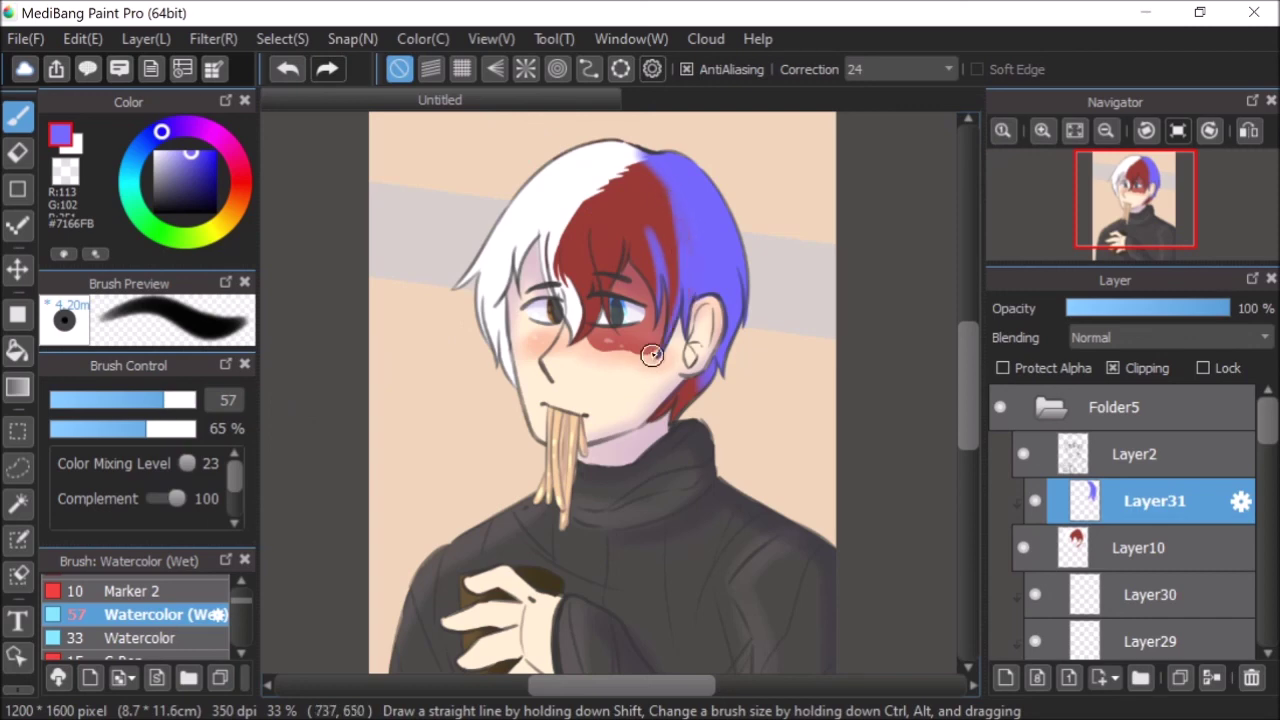
{"action": "left_click_drag", "start_coordinate": [631, 195], "coordinate": [606, 290]}
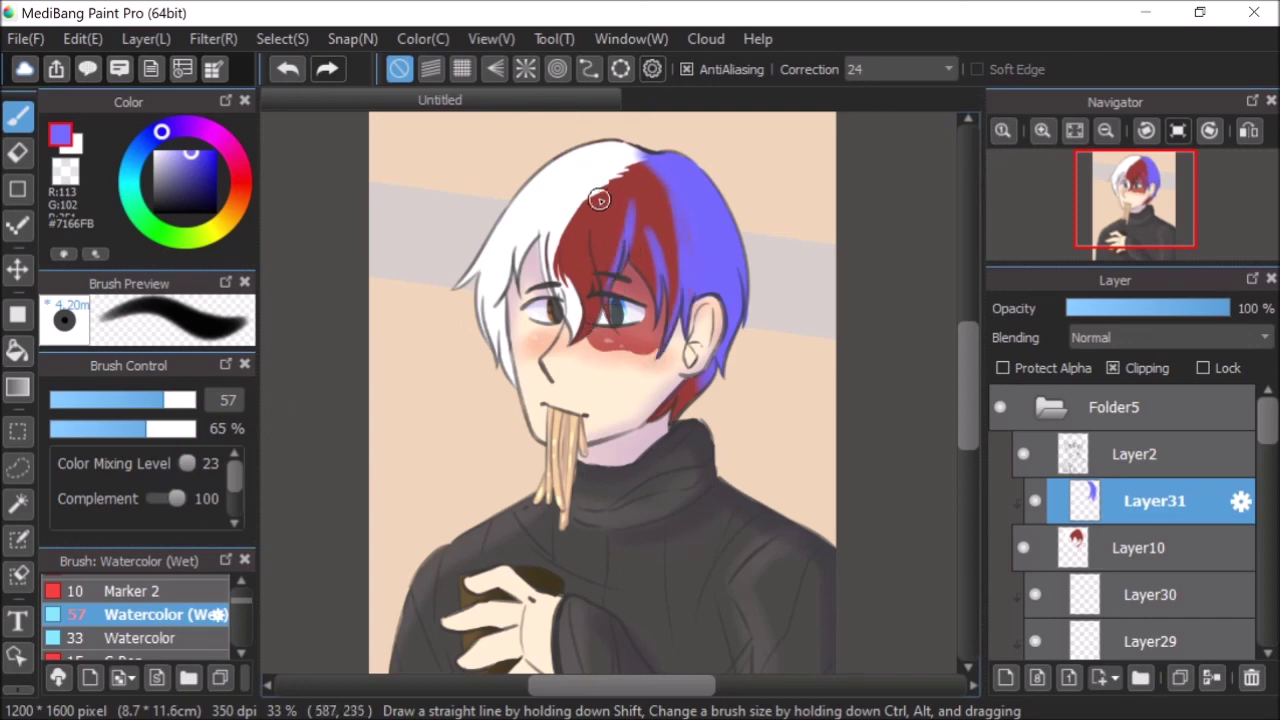
{"action": "left_click_drag", "start_coordinate": [598, 201], "coordinate": [596, 290]}
{"action": "mouse_move", "coordinate": [568, 225]}
{"action": "left_mouse_down"}
{"action": "mouse_move", "coordinate": [557, 262]}
{"action": "mouse_move", "coordinate": [574, 320]}
{"action": "left_mouse_up"}
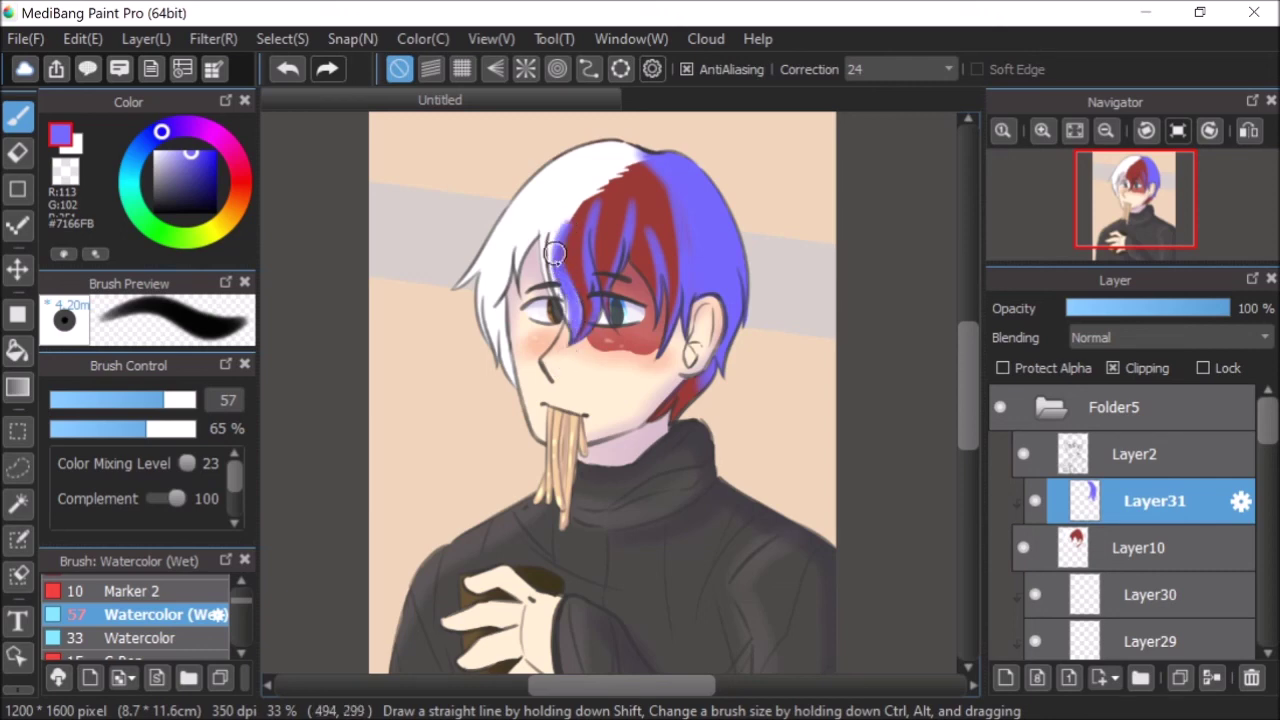
- Add violet-blue shadow strokes along the parting, the white strands beside the face and the outer edge of the white hair
{"action": "left_click_drag", "start_coordinate": [543, 230], "coordinate": [550, 262]}
{"action": "left_click_drag", "start_coordinate": [564, 207], "coordinate": [546, 252]}
{"action": "left_click_drag", "start_coordinate": [616, 176], "coordinate": [606, 192]}
{"action": "mouse_move", "coordinate": [518, 234]}
{"action": "left_mouse_down"}
{"action": "mouse_move", "coordinate": [503, 330]}
{"action": "mouse_move", "coordinate": [511, 289]}
{"action": "mouse_move", "coordinate": [512, 370]}
{"action": "left_mouse_up"}
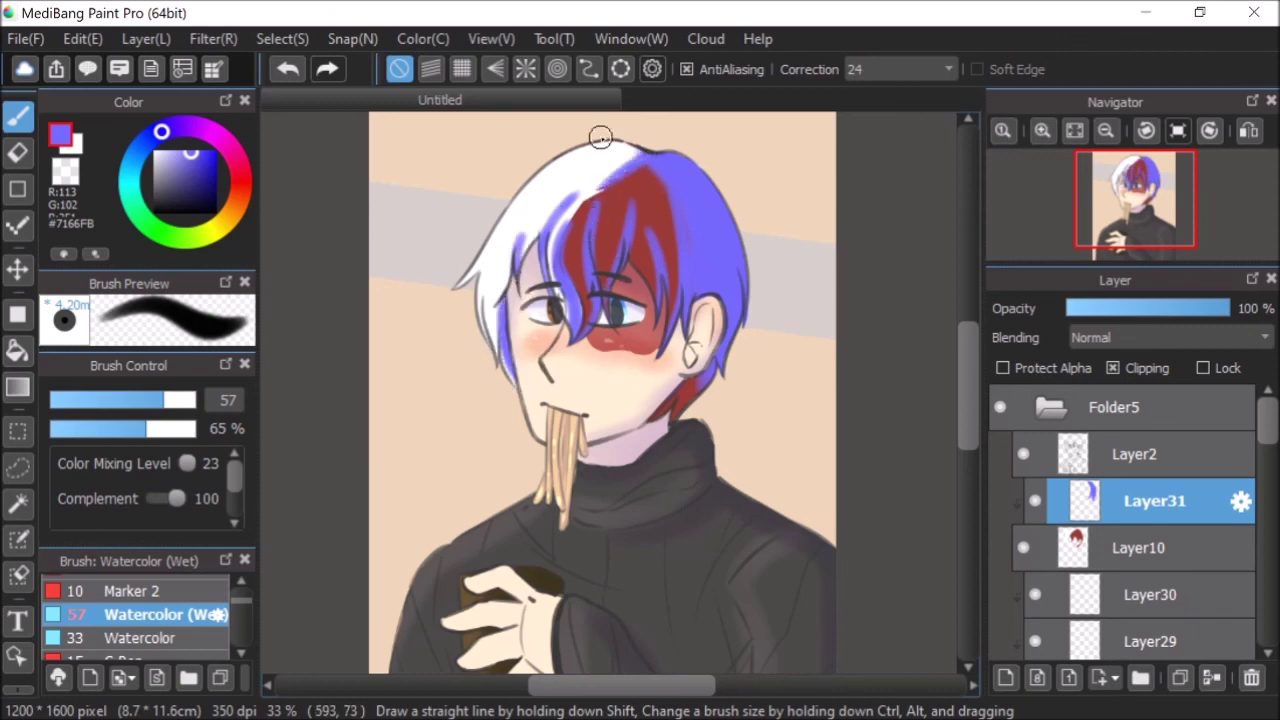
{"action": "mouse_move", "coordinate": [461, 290]}
{"action": "left_mouse_down"}
{"action": "mouse_move", "coordinate": [506, 207]}
{"action": "mouse_move", "coordinate": [629, 133]}
{"action": "mouse_move", "coordinate": [640, 146]}
{"action": "left_mouse_up"}
- Set the hair shadow layer, Layer31, to Multiply blending at 31% opacity
{"action": "left_click", "coordinate": [1103, 340]}
{"action": "left_click", "coordinate": [1086, 363]}
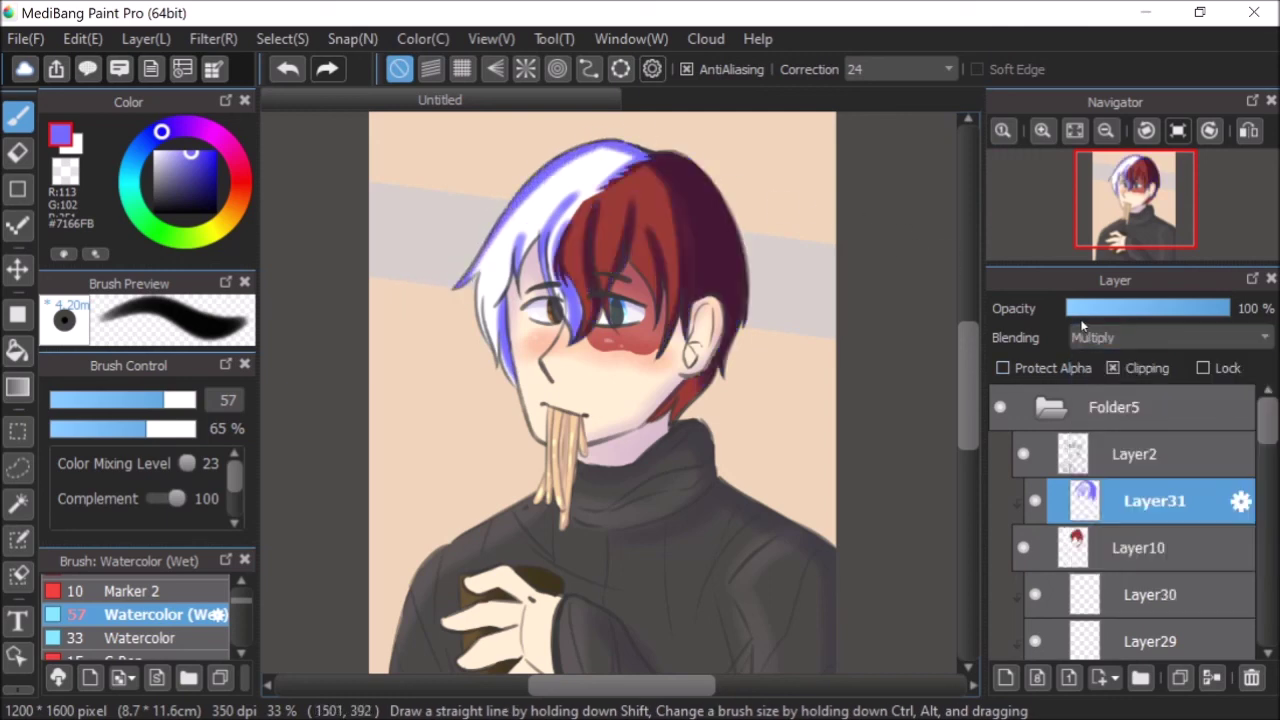
{"action": "left_click", "coordinate": [1085, 310]}
{"action": "left_click_drag", "start_coordinate": [1105, 313], "coordinate": [1119, 318]}
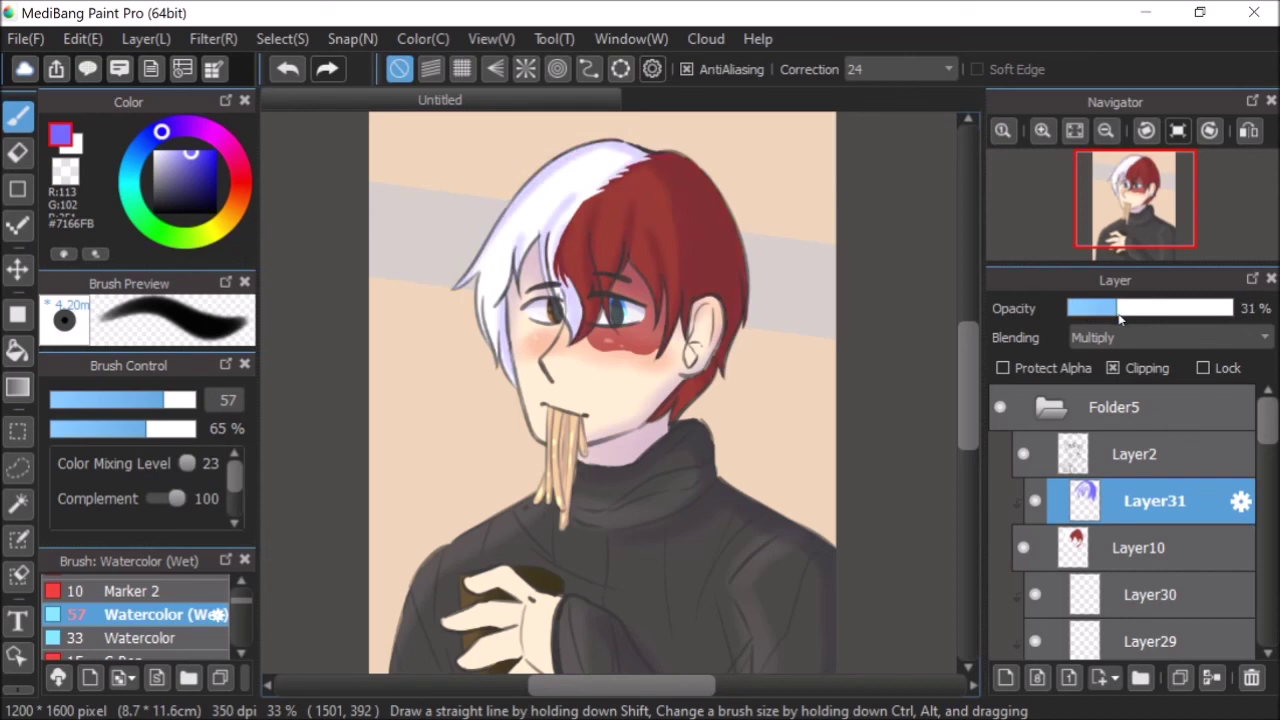
- Shift the hue of the hair shadow layer to cyan with the Hue filter and set its opacity to 45%
{"action": "left_click", "coordinate": [282, 38]}
{"action": "mouse_move", "coordinate": [213, 38]}
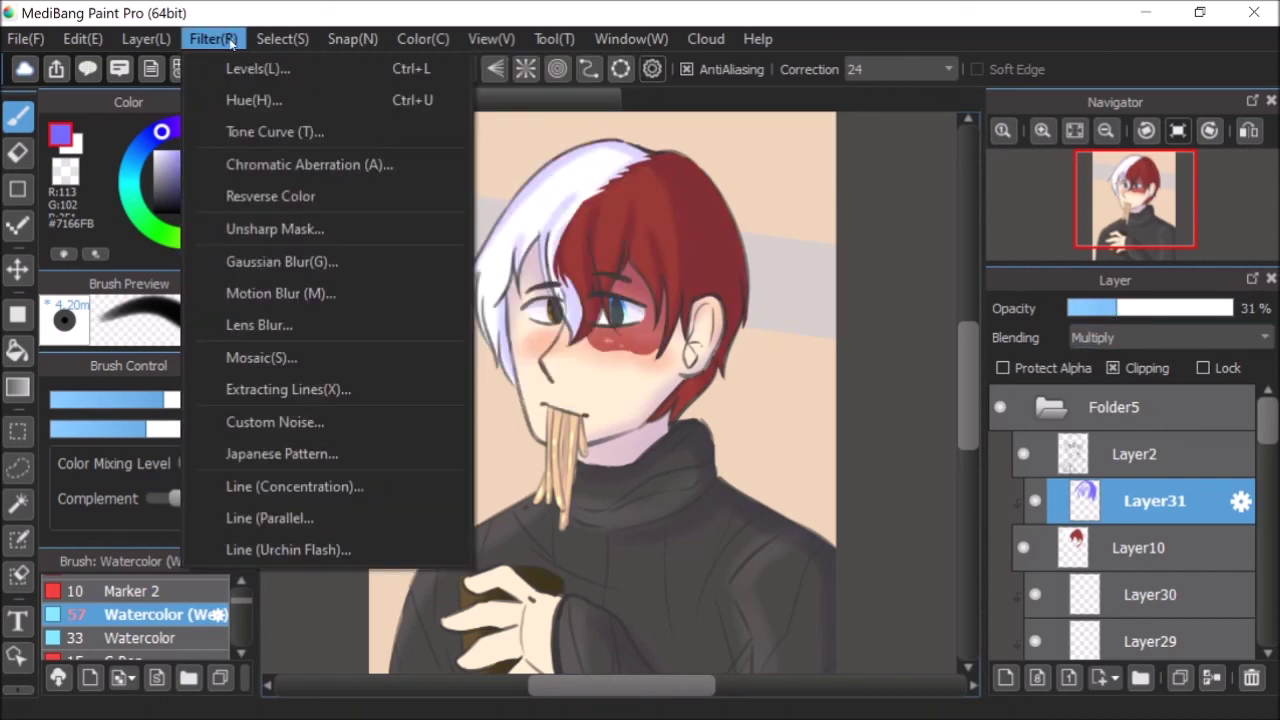
{"action": "left_click", "coordinate": [275, 97]}
{"action": "left_click_drag", "start_coordinate": [562, 478], "coordinate": [584, 483]}
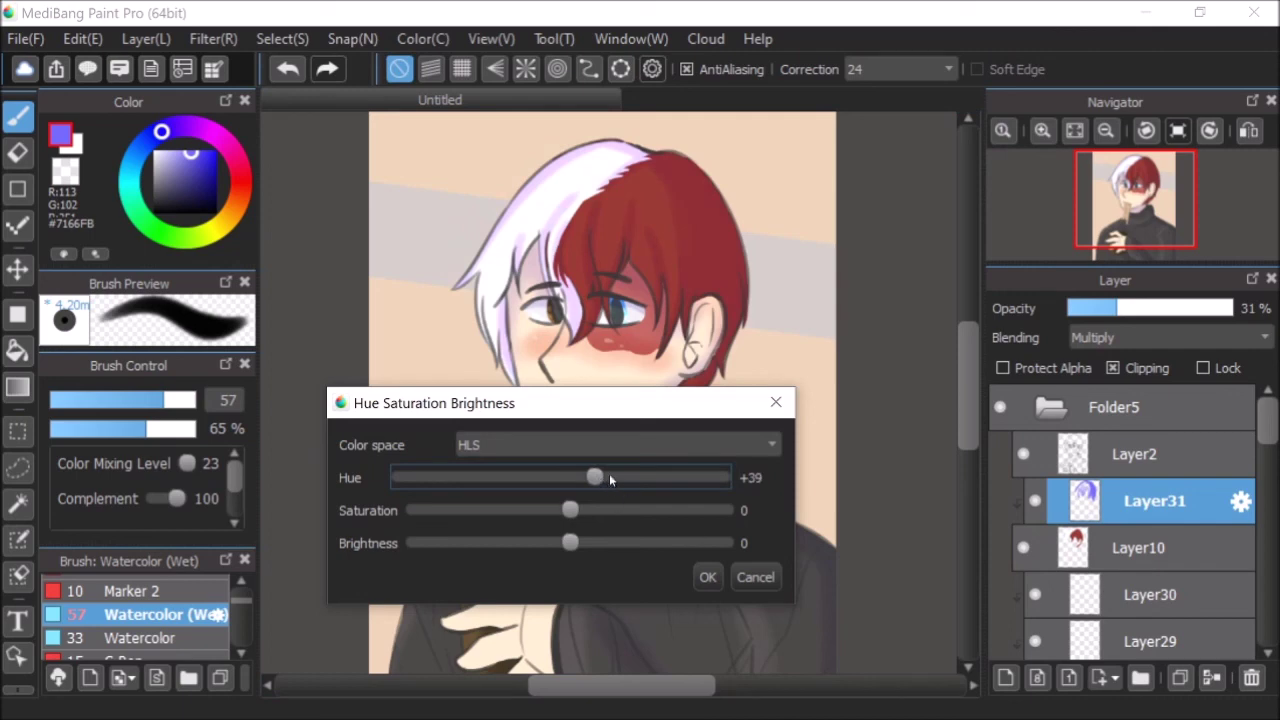
{"action": "left_click_drag", "start_coordinate": [672, 478], "coordinate": [514, 488]}
{"action": "left_click", "coordinate": [755, 577]}
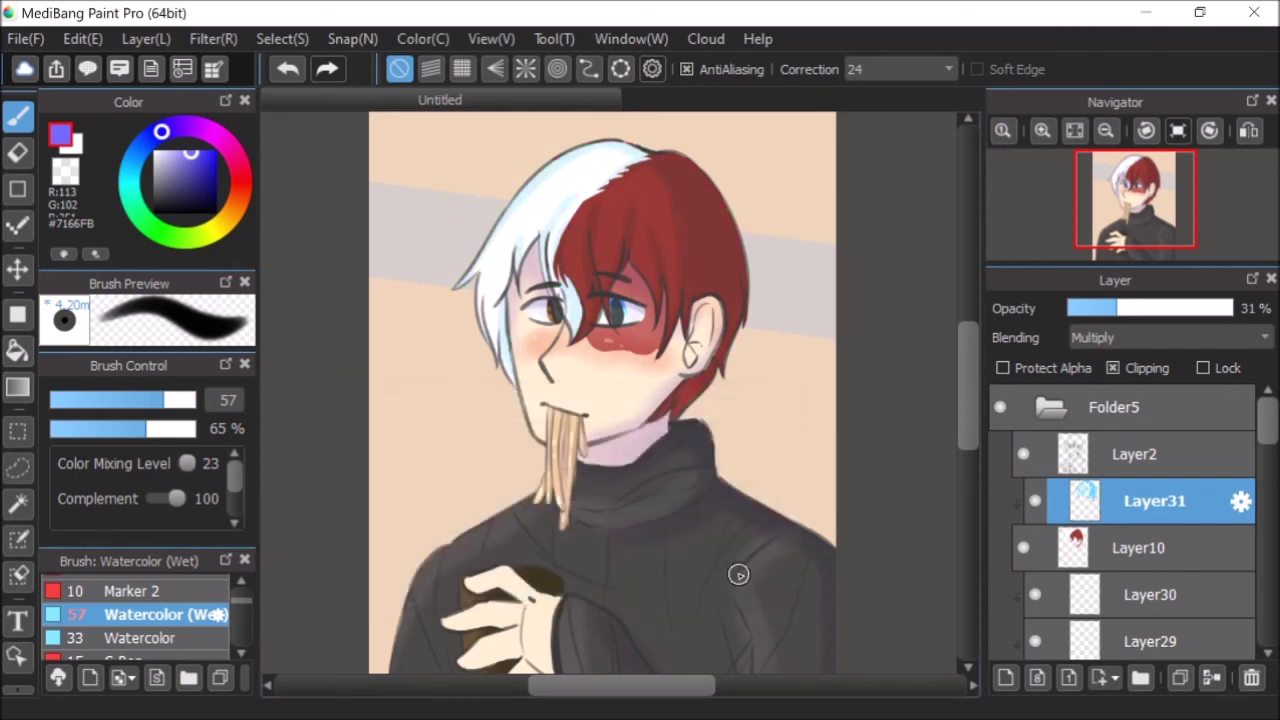
{"action": "left_click", "coordinate": [1074, 130]}
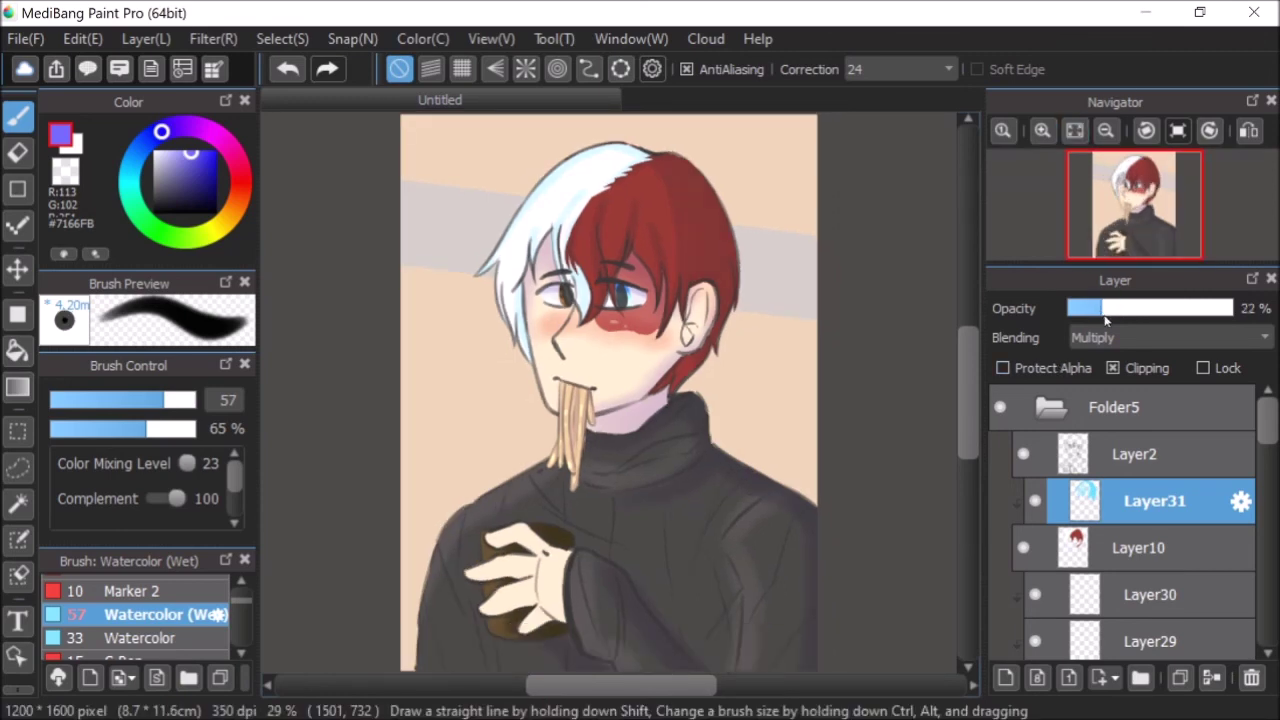
{"action": "left_click", "coordinate": [1141, 312]}
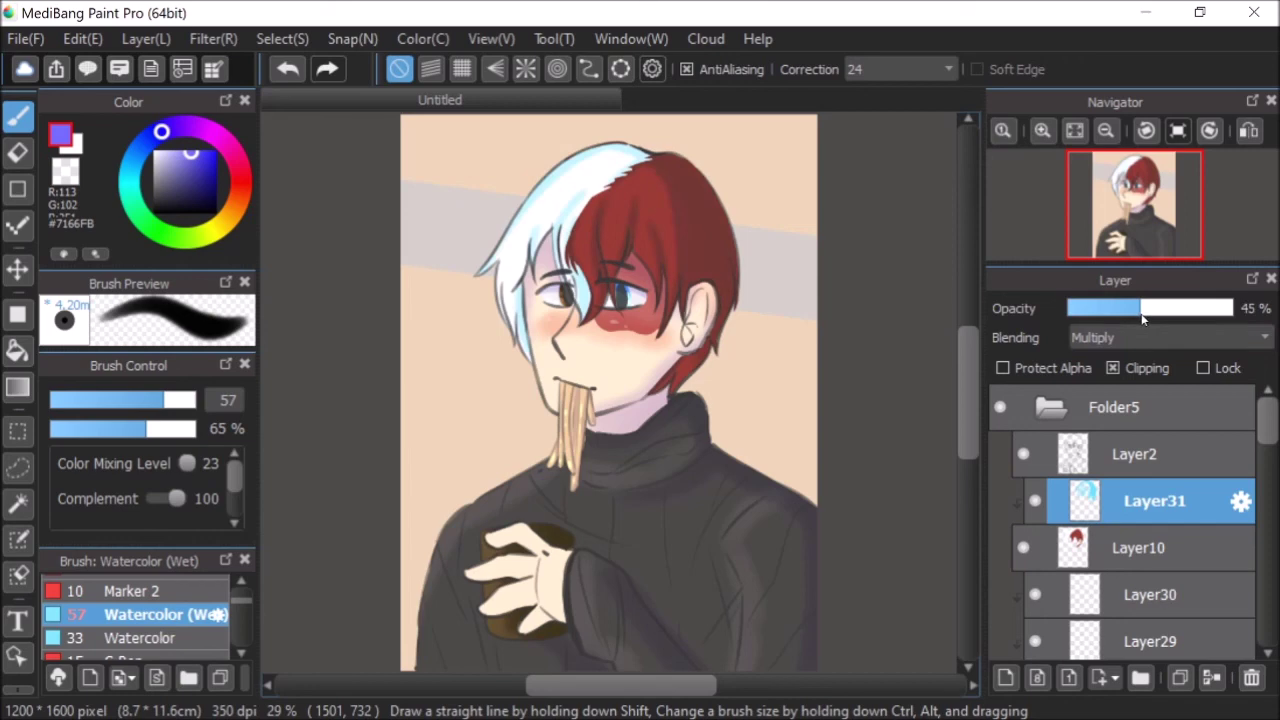
- Try to recolour the line art on Layer2 dark red #441915 with Protect Alpha on and a filled rectangle over the canvas
{"action": "left_click", "coordinate": [1097, 465]}
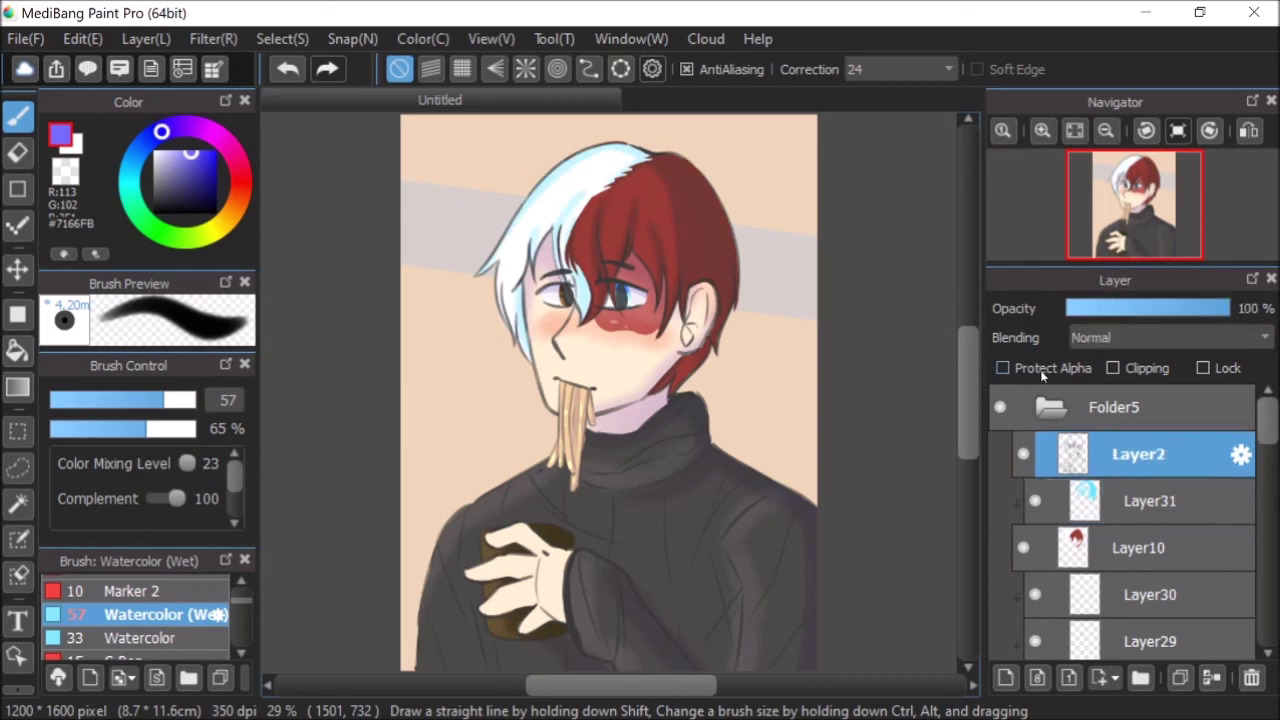
{"action": "left_click", "coordinate": [240, 189]}
{"action": "left_click", "coordinate": [197, 197]}
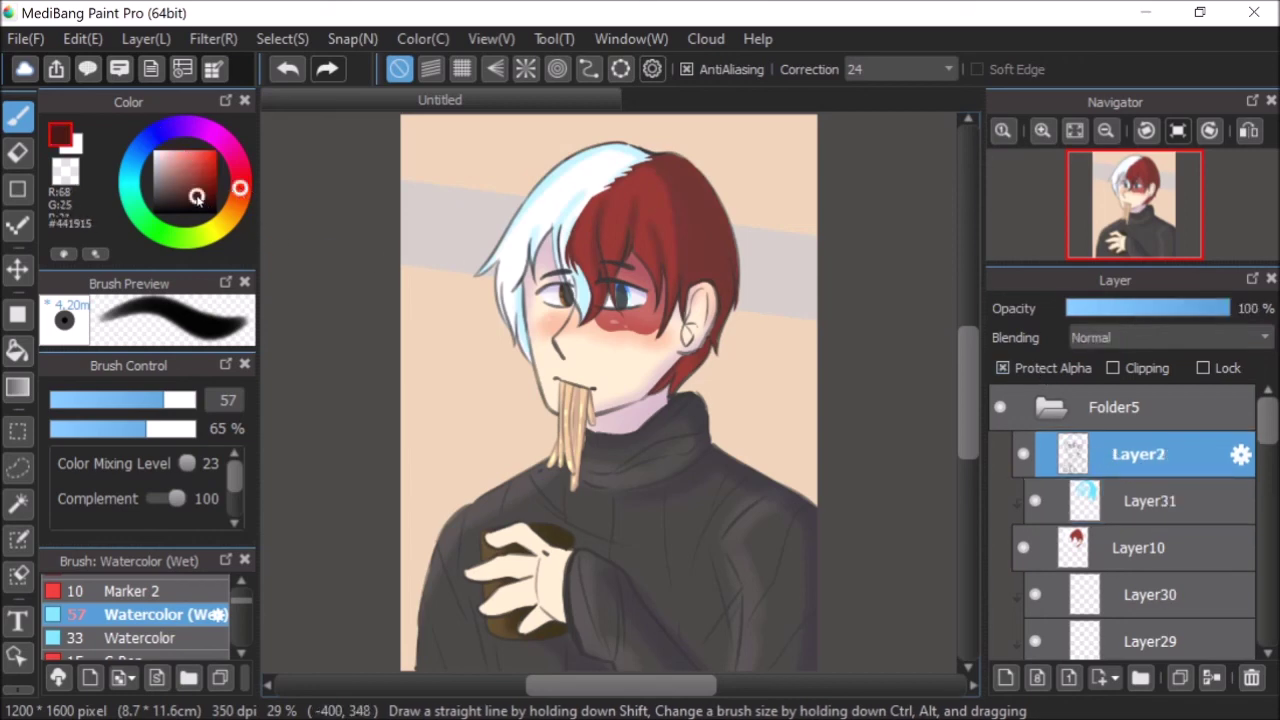
{"action": "left_click", "coordinate": [18, 314]}
{"action": "scroll", "coordinate": [759, 403], "scroll_direction": "down", "scroll_amount": 2}
{"action": "left_click_drag", "start_coordinate": [473, 185], "coordinate": [943, 664]}
{"action": "left_click", "coordinate": [1074, 130]}
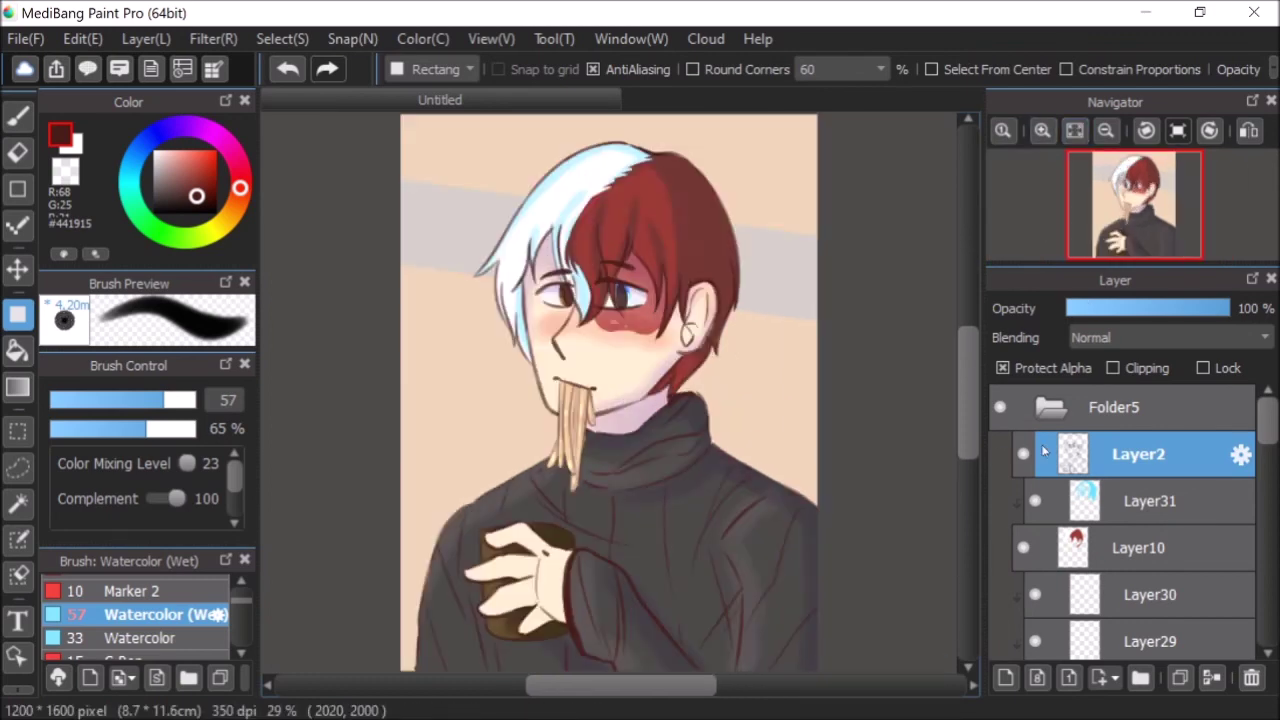
{"action": "left_click", "coordinate": [287, 73]}
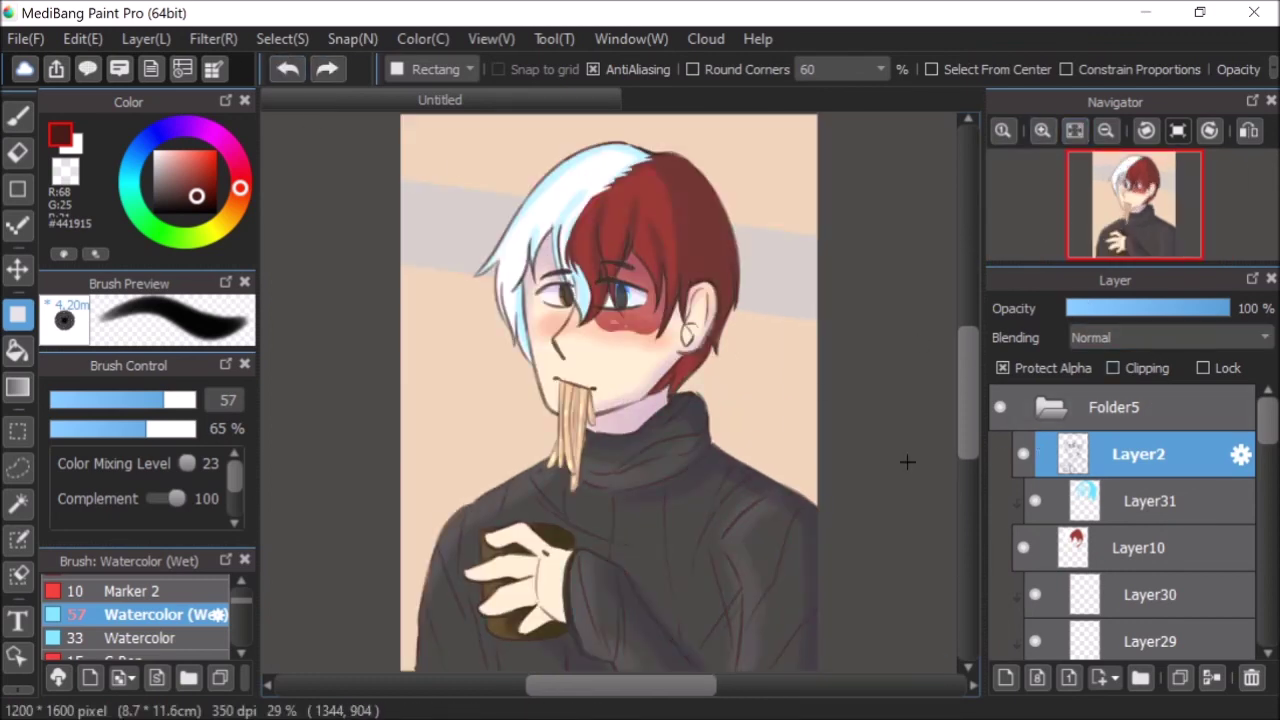
- Add a new layer clipped to the line art on Layer2 and cover the whole canvas with a dark red #441915 rectangle
{"action": "left_click", "coordinate": [1005, 677]}
{"action": "left_click", "coordinate": [1113, 368]}
{"action": "scroll", "coordinate": [632, 381], "scroll_direction": "down", "scroll_amount": 1}
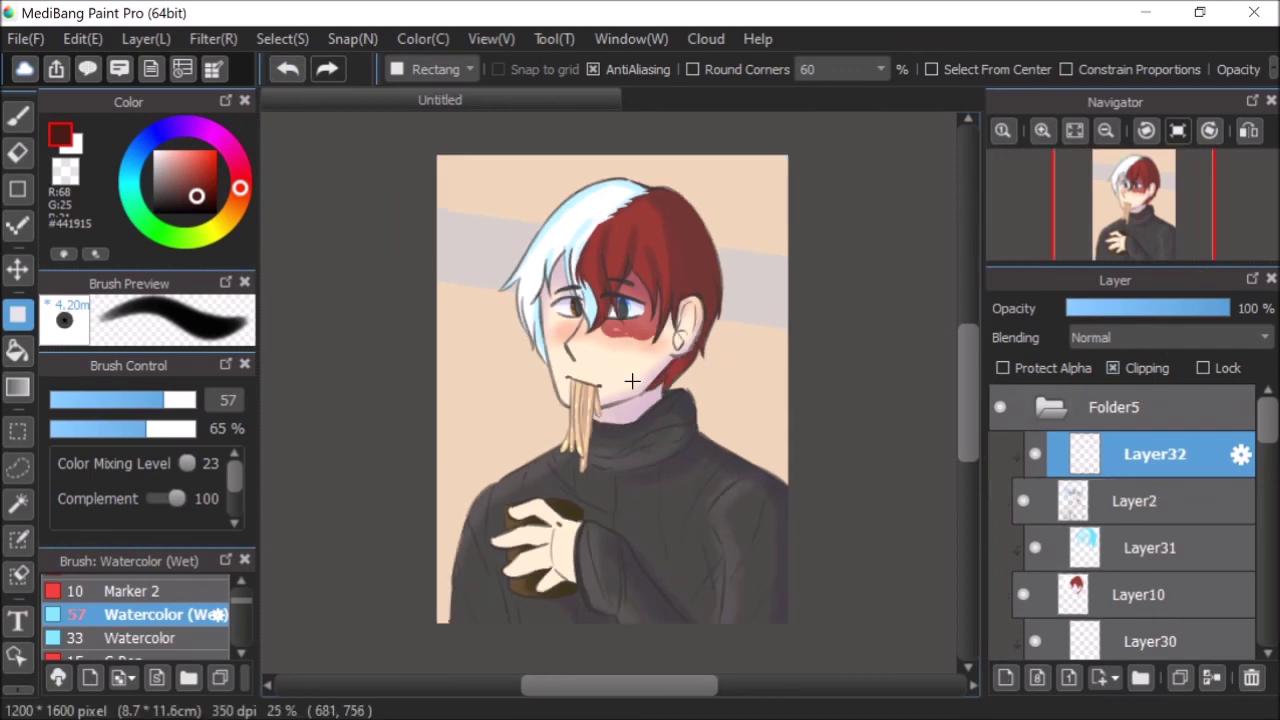
{"action": "left_click_drag", "start_coordinate": [400, 146], "coordinate": [906, 697]}
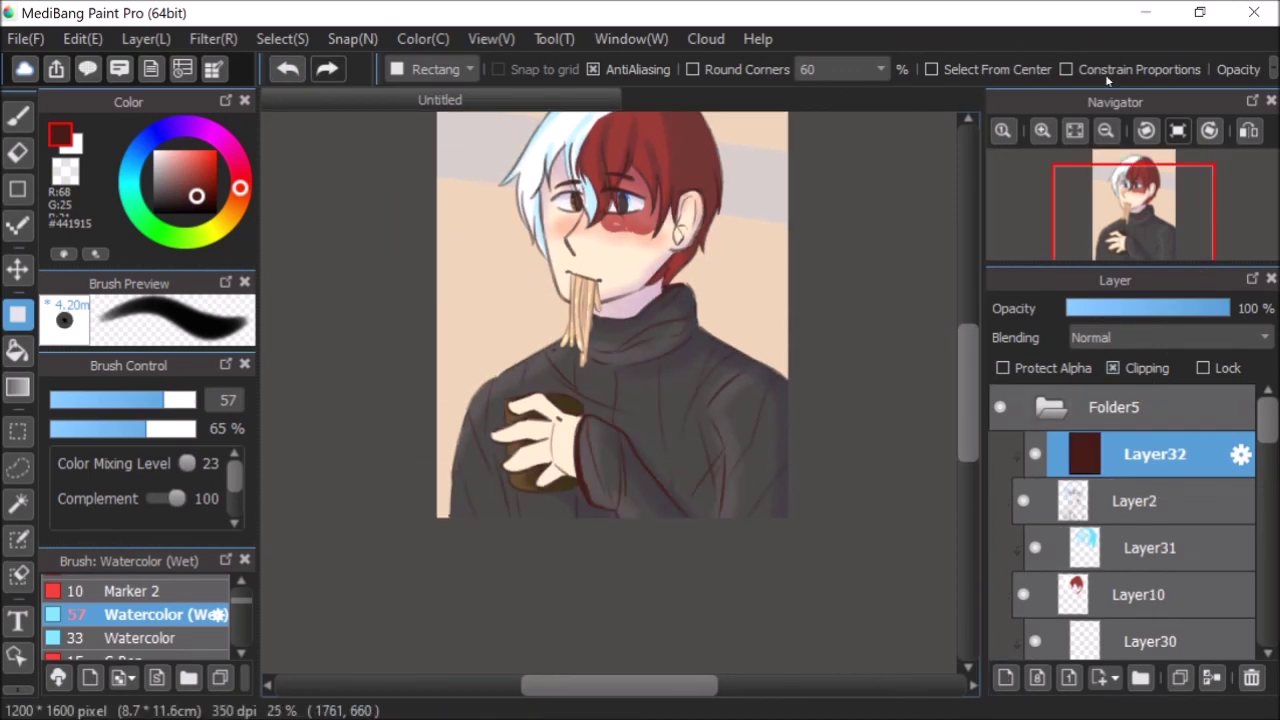
- Refill the clipped line-colour layer across the whole canvas with the lighter red #A44C42
{"action": "left_click", "coordinate": [1074, 131]}
{"action": "left_click", "coordinate": [192, 174]}
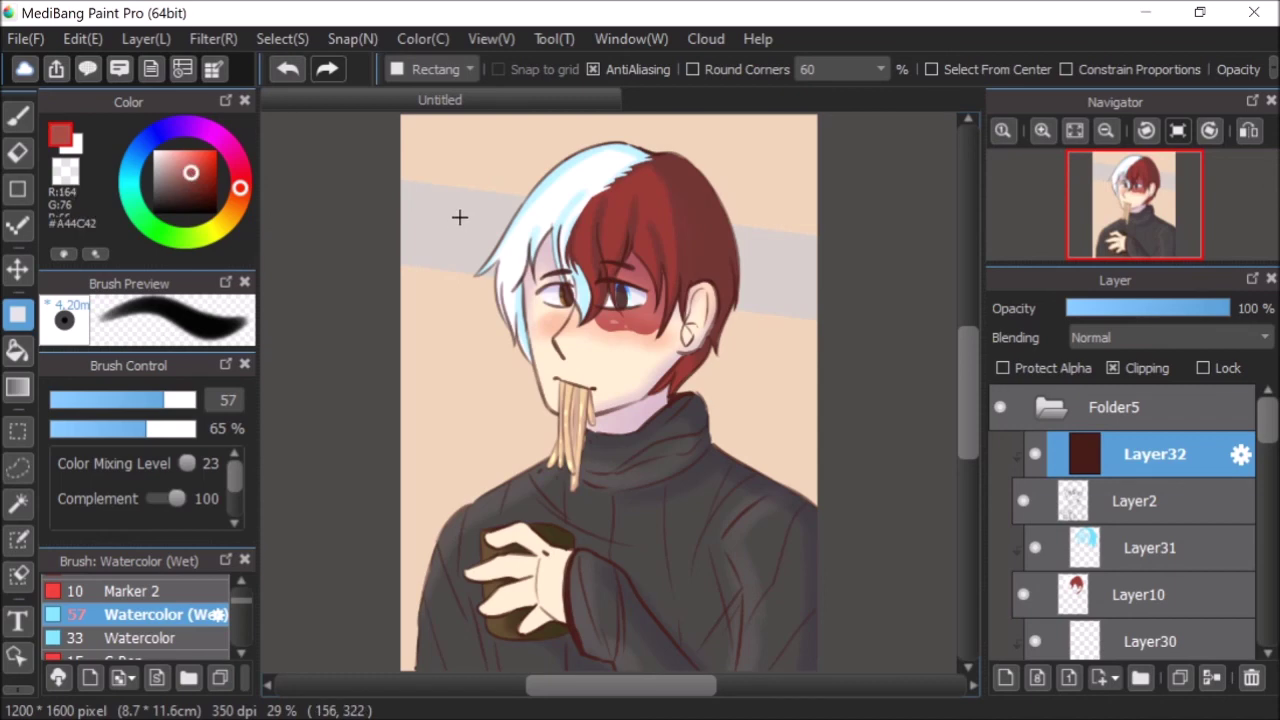
{"action": "left_click_drag", "start_coordinate": [430, 129], "coordinate": [812, 502]}
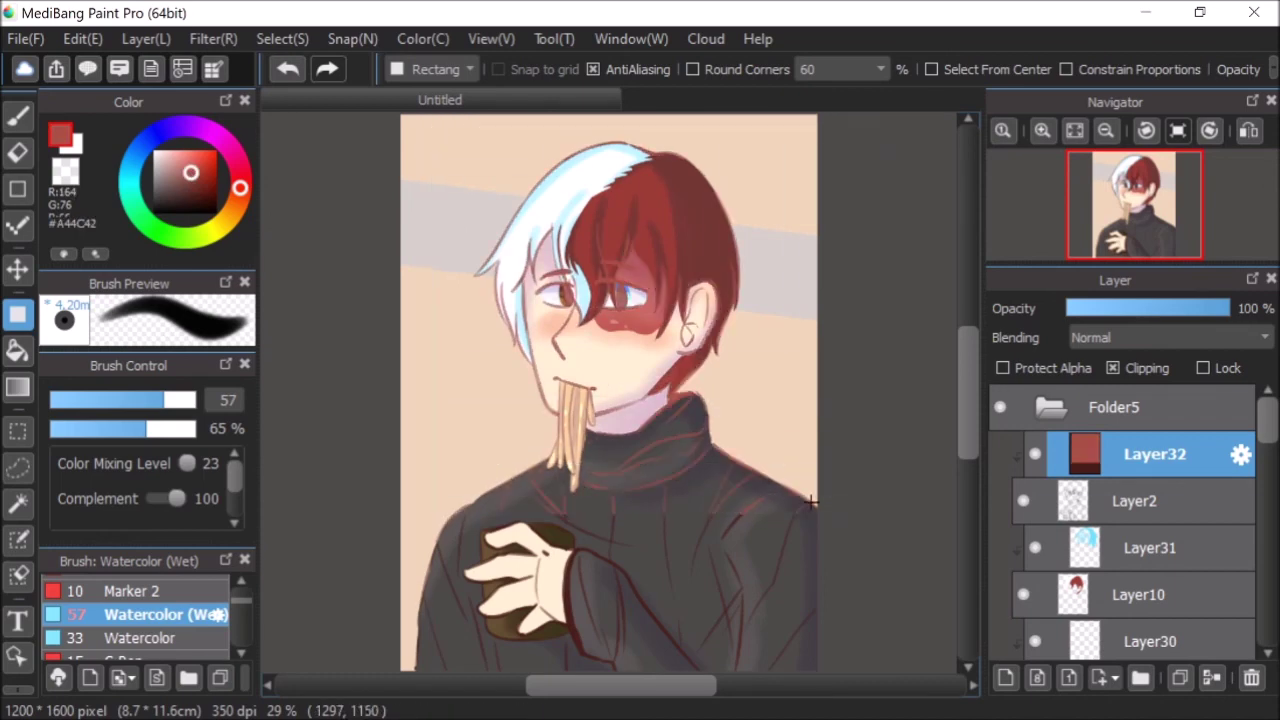
{"action": "left_click", "coordinate": [287, 69]}
{"action": "scroll", "coordinate": [516, 372], "scroll_direction": "down", "scroll_amount": 1}
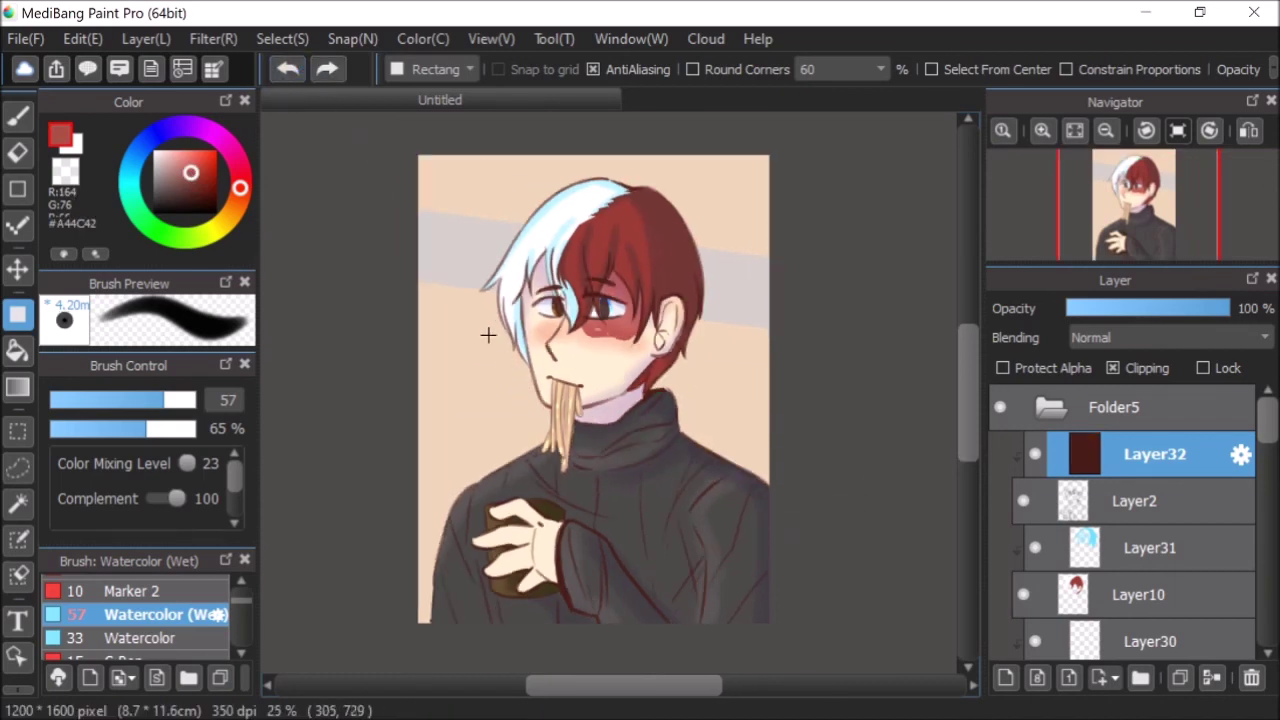
{"action": "left_click_drag", "start_coordinate": [340, 125], "coordinate": [1040, 716]}
{"action": "key", "text": "ctrl+y"}
- Set the red line-colour layer's opacity to 24% and toggle its visibility to compare the line art
{"action": "left_click", "coordinate": [1151, 309]}
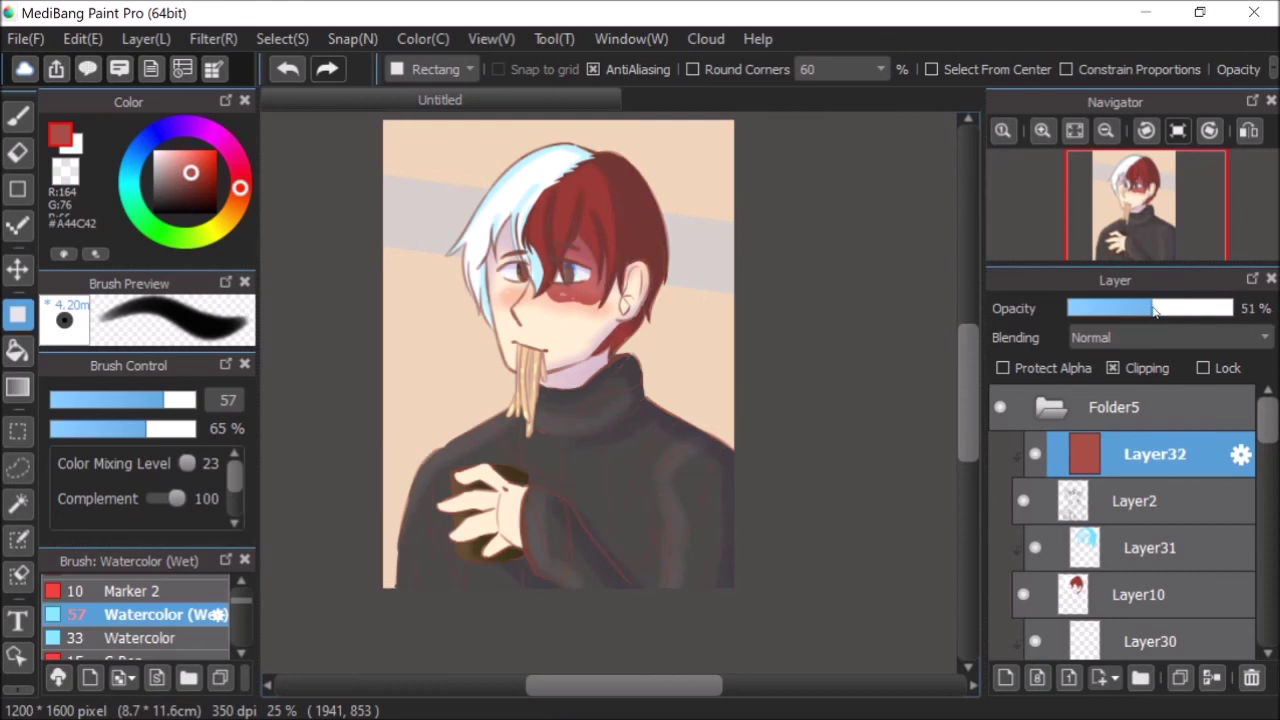
{"action": "left_click", "coordinate": [1042, 130]}
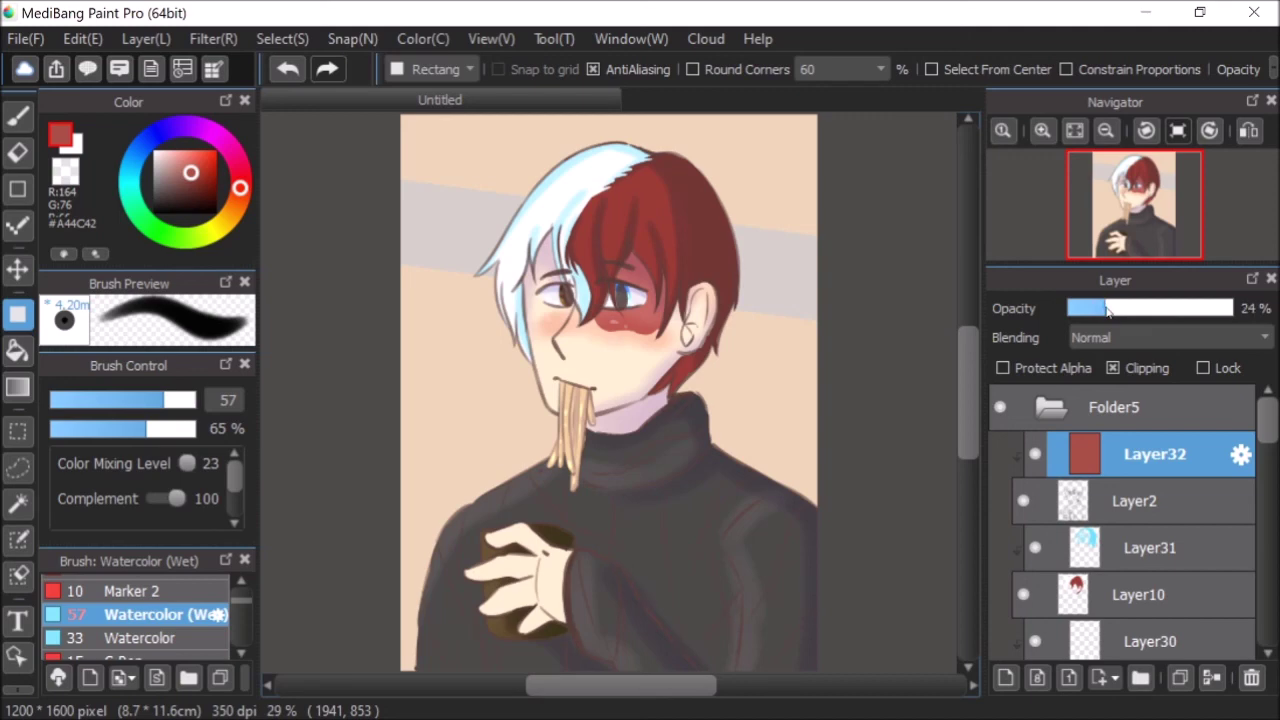
{"action": "left_click", "coordinate": [1036, 454]}
{"action": "scroll", "coordinate": [647, 625], "scroll_direction": "up", "scroll_amount": 1}
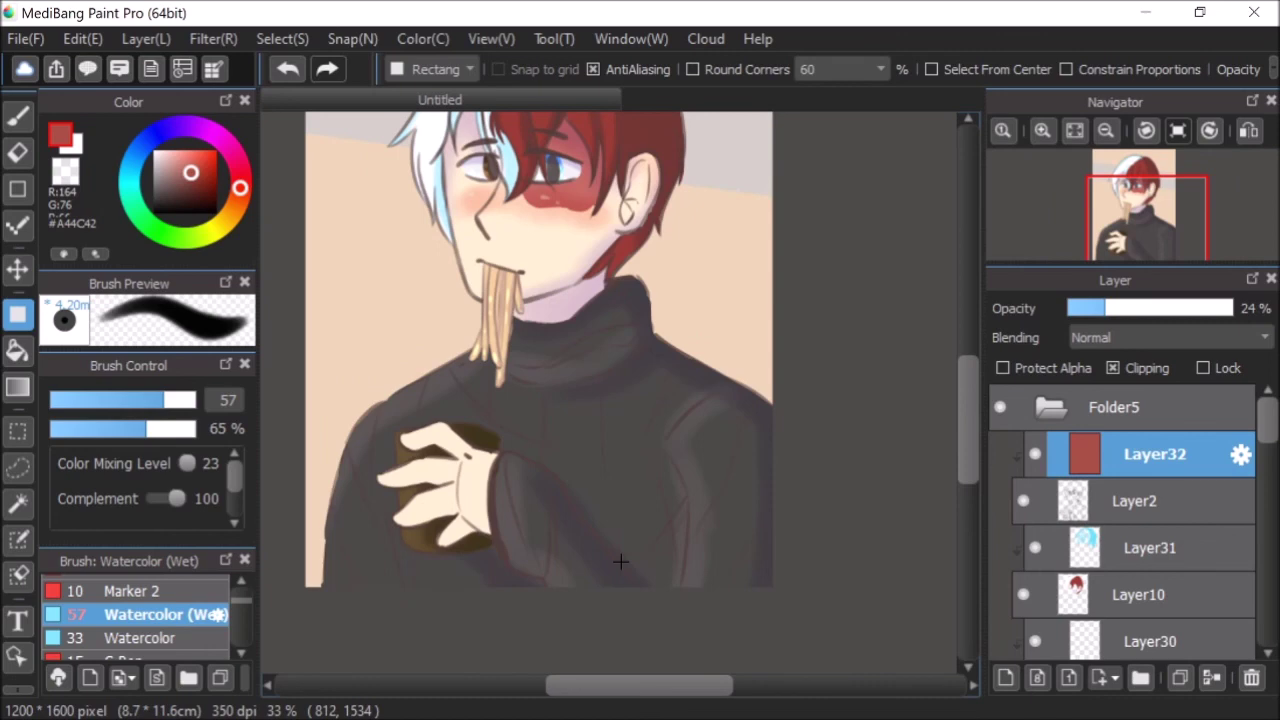
- Erase the red line tint over the sweater and the hand, and set the tint layer's opacity to 45%
{"action": "left_click", "coordinate": [17, 152]}
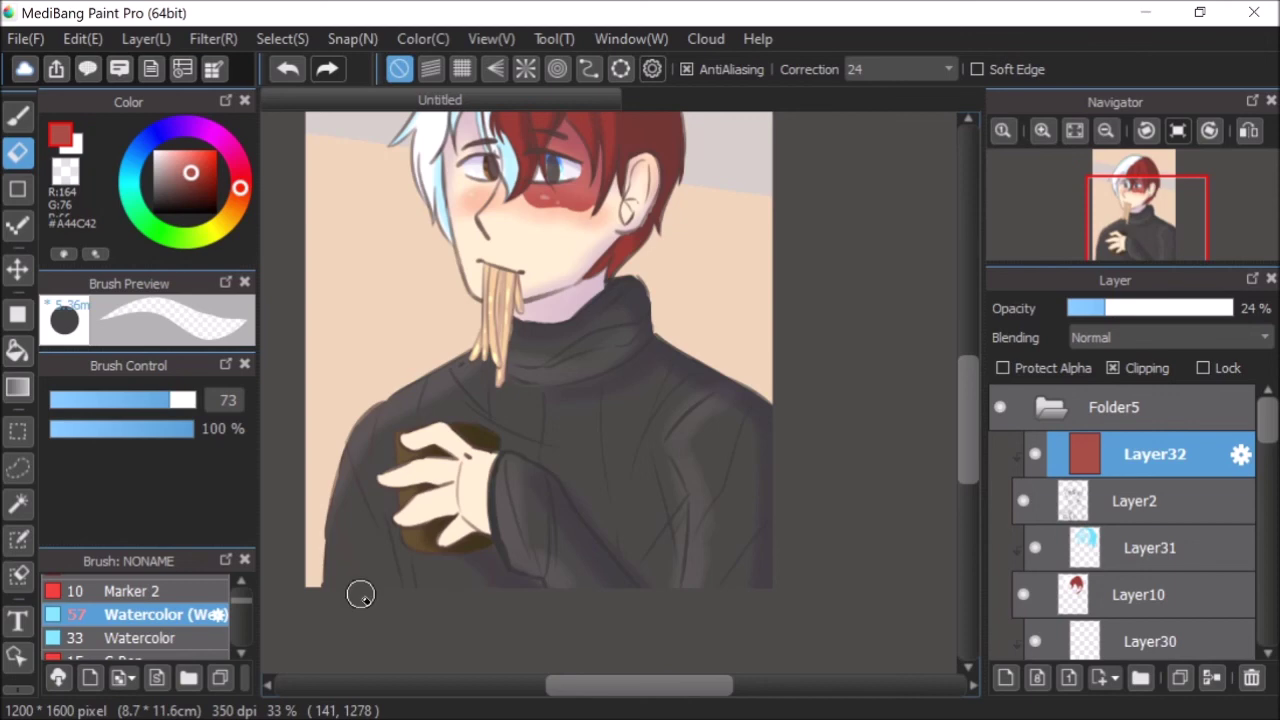
{"action": "mouse_move", "coordinate": [351, 478]}
{"action": "left_mouse_down"}
{"action": "mouse_move", "coordinate": [460, 386]}
{"action": "mouse_move", "coordinate": [657, 423]}
{"action": "left_mouse_up"}
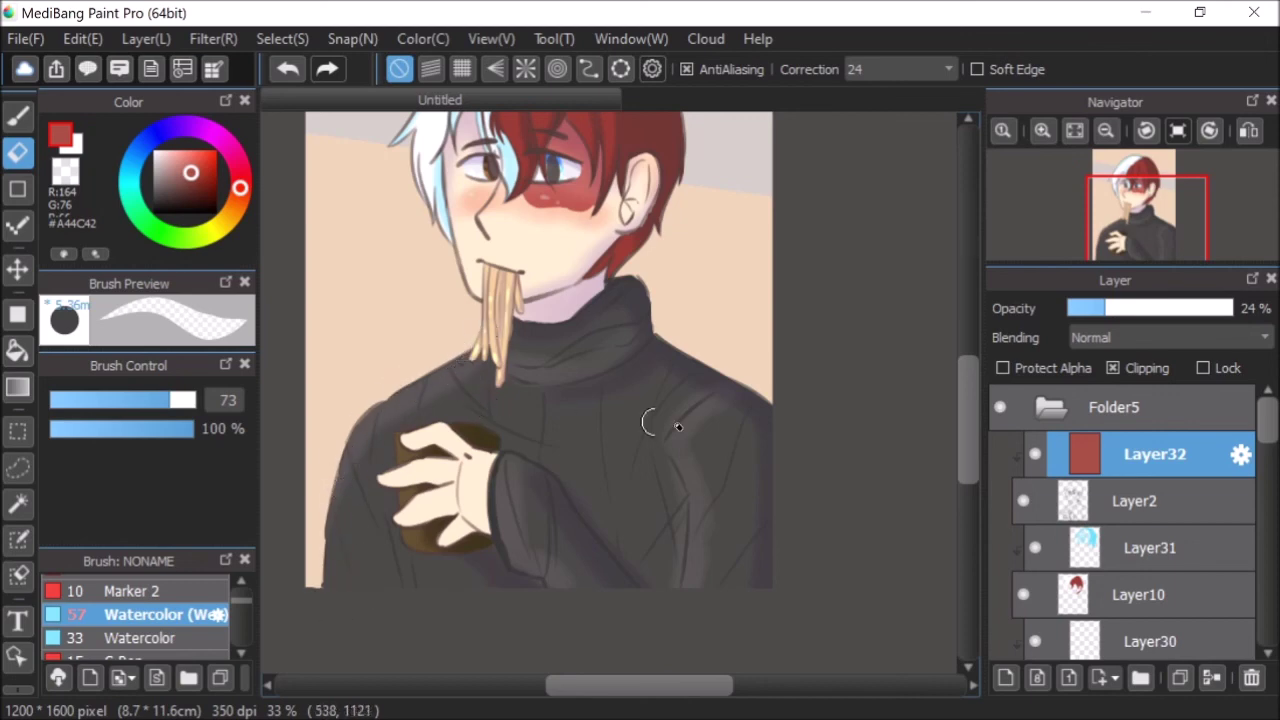
{"action": "left_click_drag", "start_coordinate": [969, 438], "coordinate": [973, 408]}
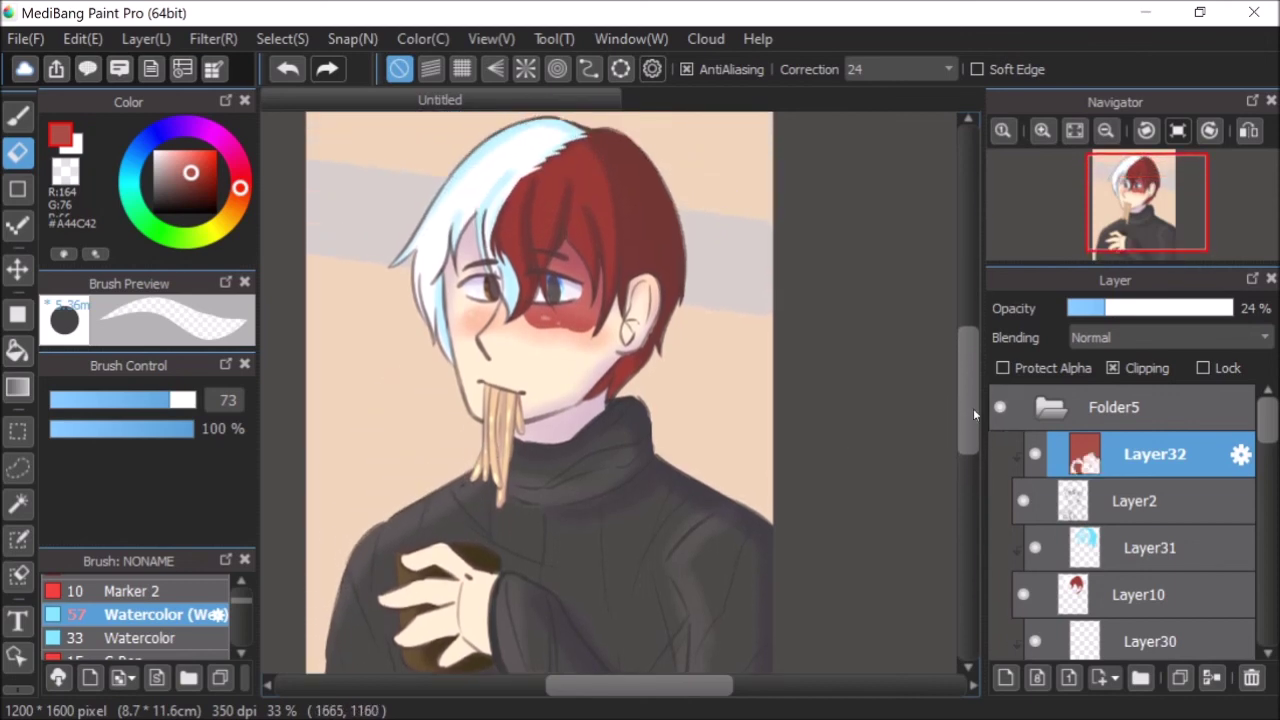
{"action": "left_click", "coordinate": [1075, 130]}
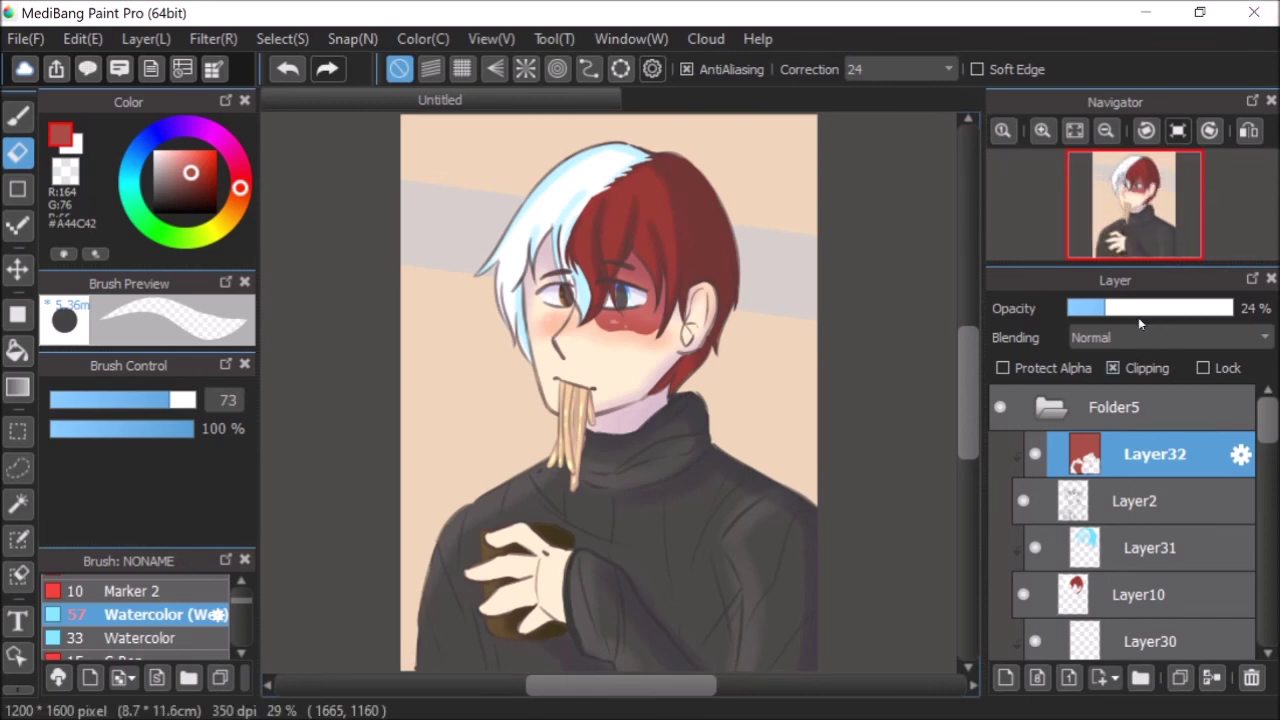
- Add a new unclipped layer above the line art and paint black #000000 pupils in both eyes with a size 23 brush
{"action": "left_click", "coordinate": [1005, 677]}
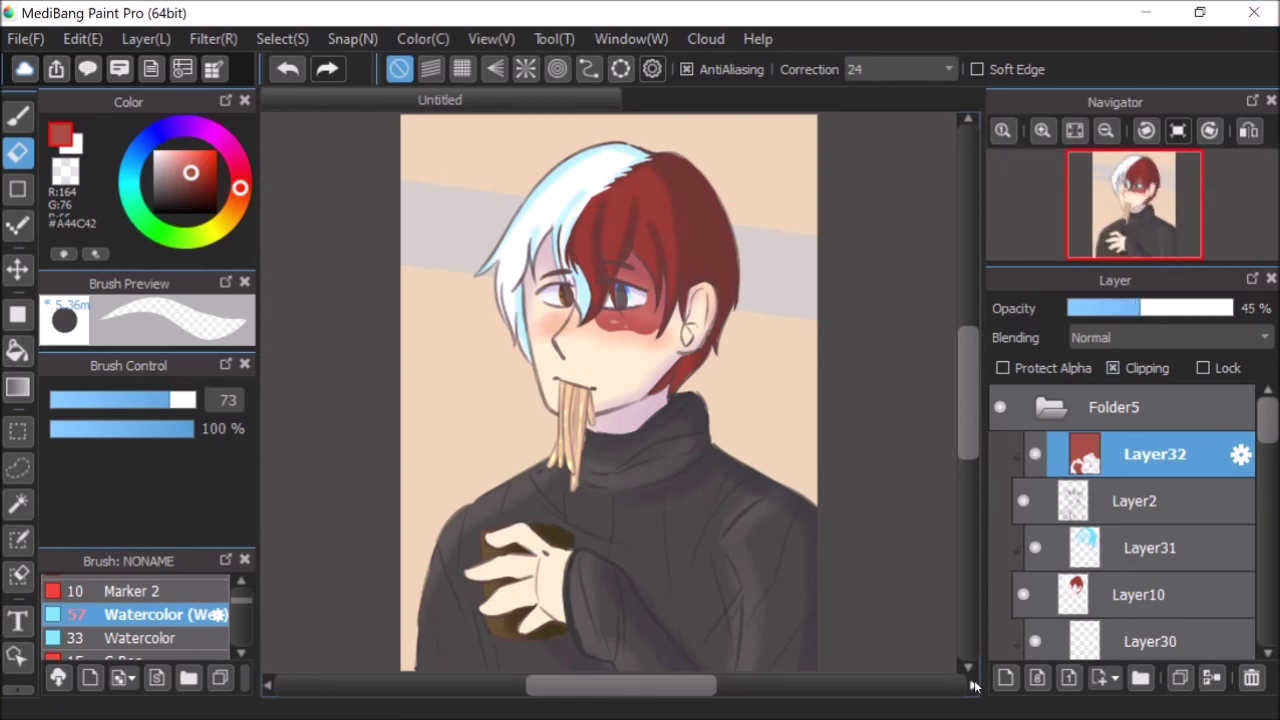
{"action": "scroll", "coordinate": [604, 296], "scroll_direction": "up", "scroll_amount": 2}
{"action": "scroll", "coordinate": [604, 296], "scroll_direction": "up", "scroll_amount": 2}
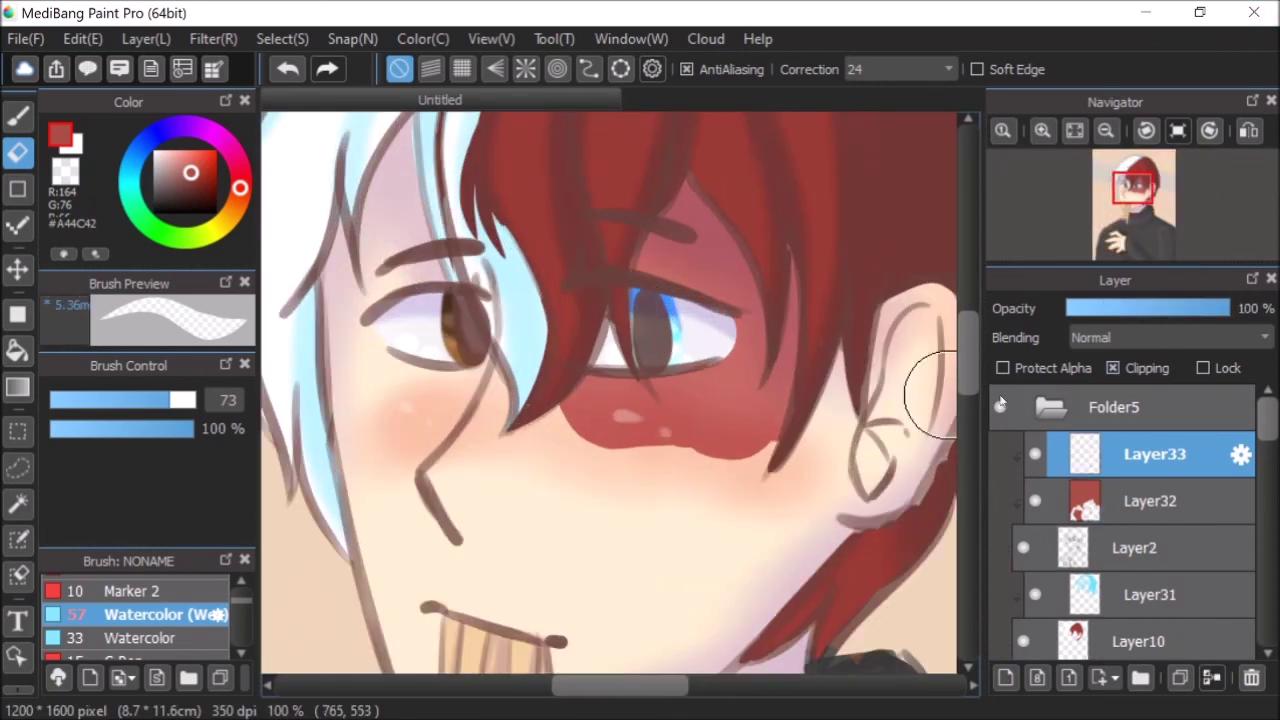
{"action": "left_click", "coordinate": [1150, 368]}
{"action": "left_click", "coordinate": [17, 115]}
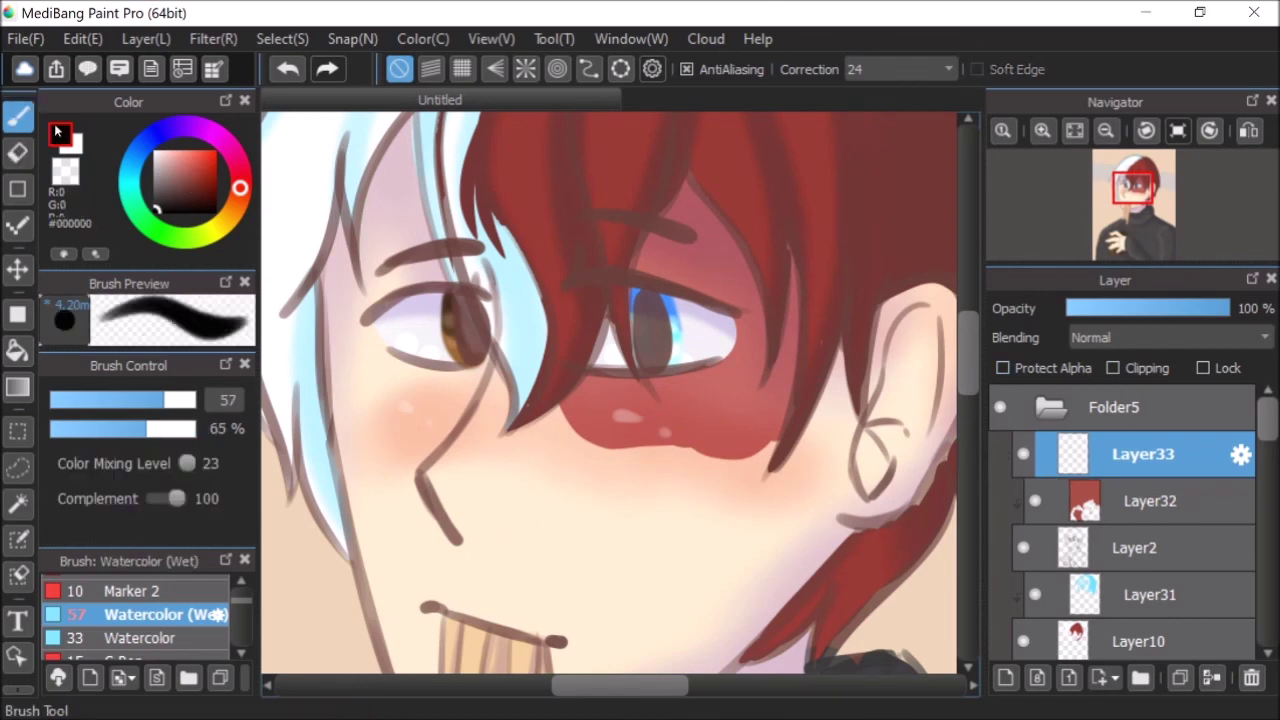
{"action": "mouse_move", "coordinate": [646, 296]}
{"action": "left_mouse_down"}
{"action": "mouse_move", "coordinate": [646, 376]}
{"action": "mouse_move", "coordinate": [652, 297]}
{"action": "mouse_move", "coordinate": [664, 340]}
{"action": "left_mouse_up"}
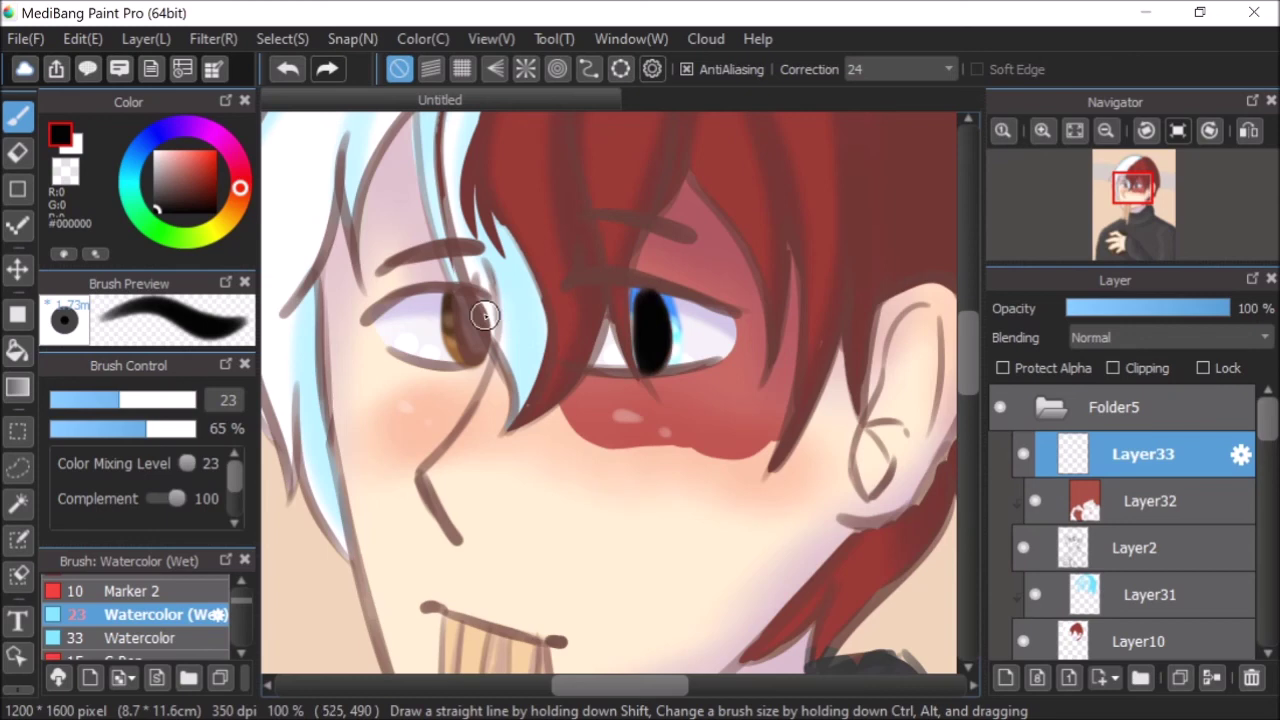
{"action": "left_click_drag", "start_coordinate": [451, 300], "coordinate": [477, 355]}
- Set the pupil layer to Multiply blending at 49% opacity and collapse Folder5
{"action": "left_click", "coordinate": [1106, 313]}
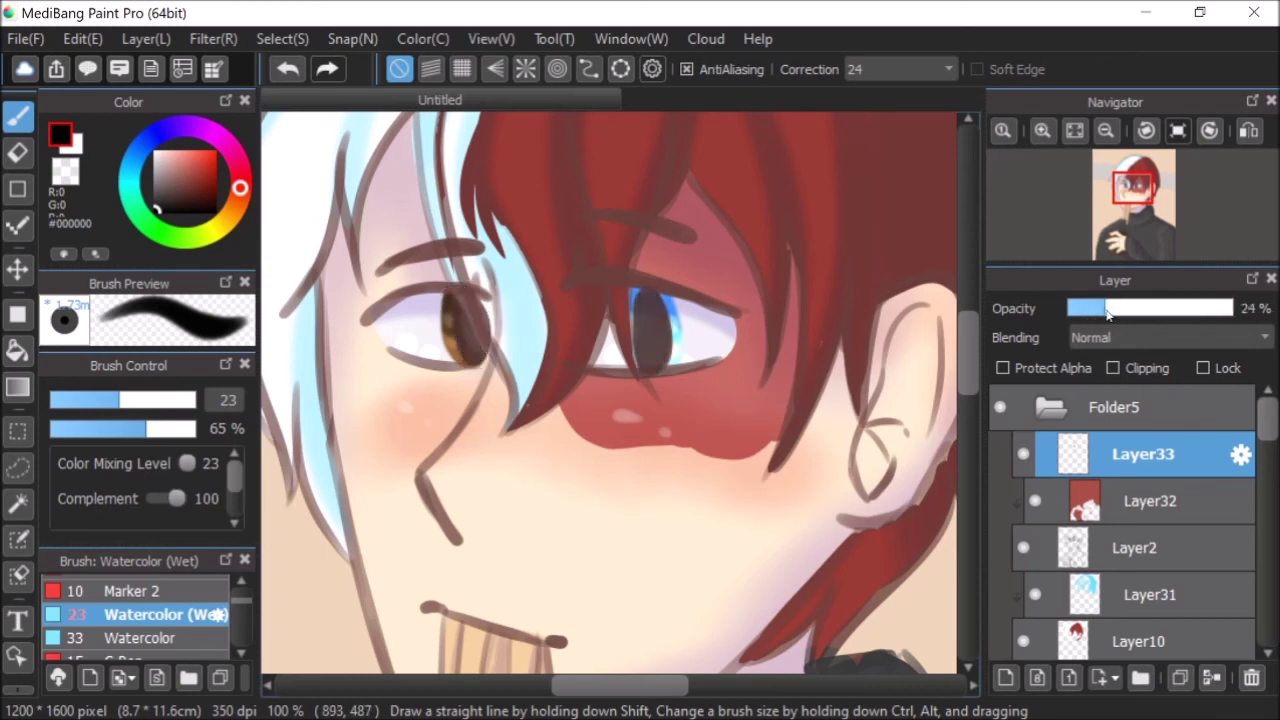
{"action": "left_click", "coordinate": [1140, 338]}
{"action": "left_click", "coordinate": [1112, 362]}
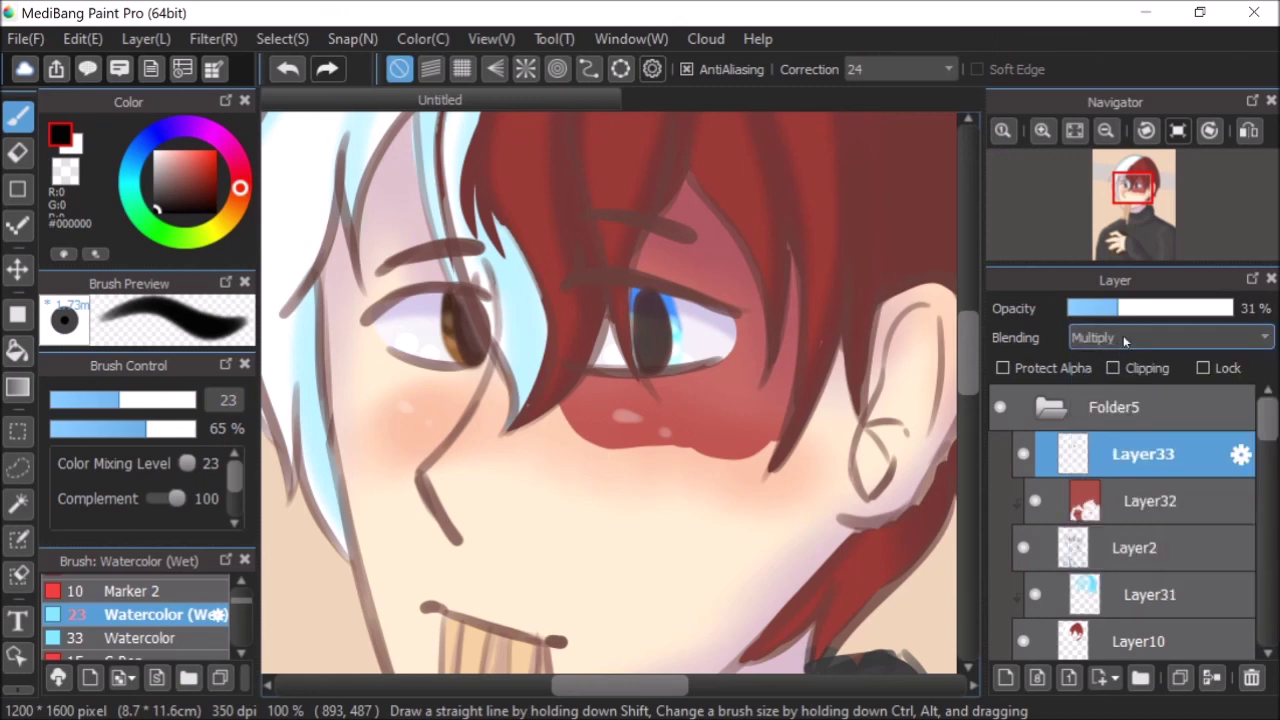
{"action": "left_click", "coordinate": [1074, 130]}
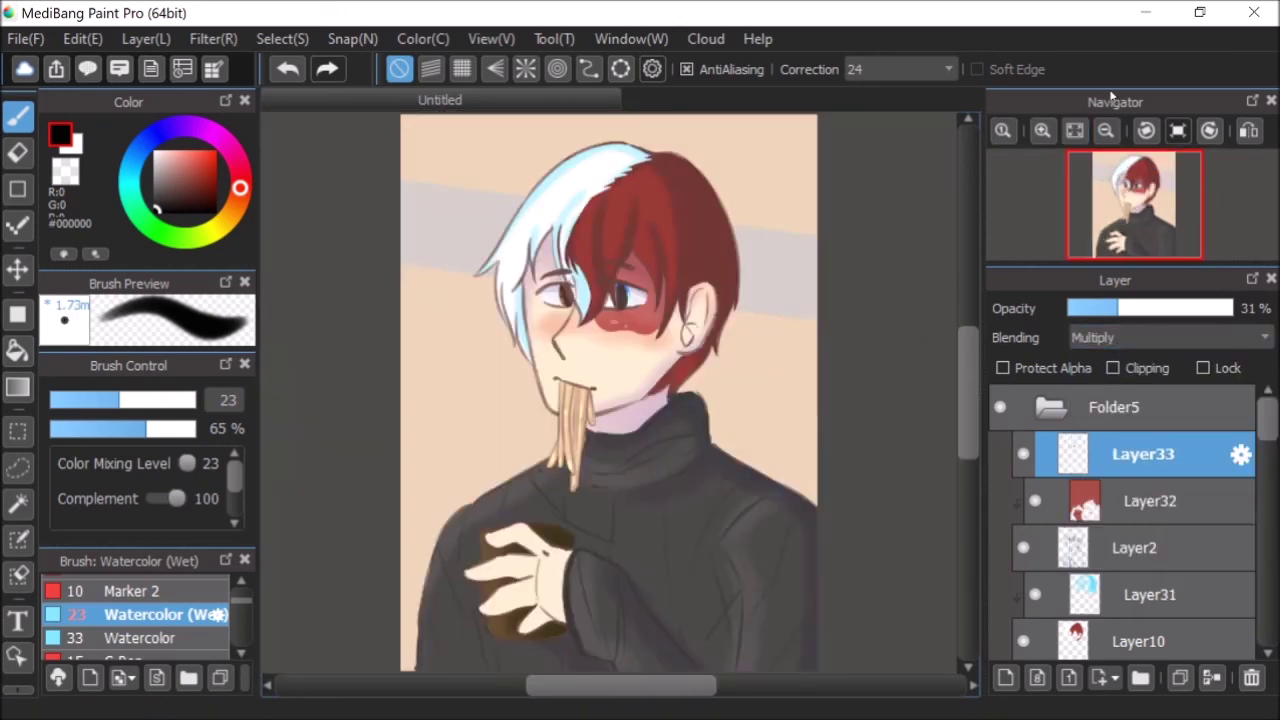
{"action": "left_click", "coordinate": [1166, 308]}
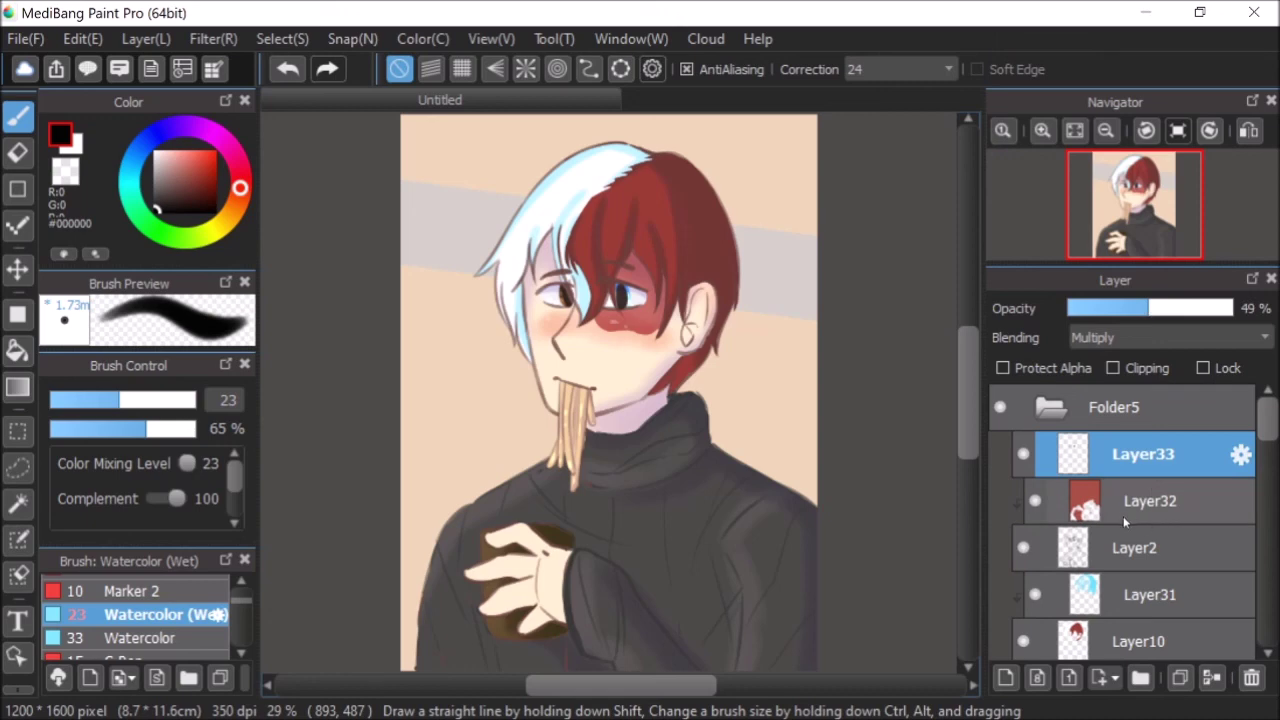
{"action": "left_click", "coordinate": [1062, 406]}
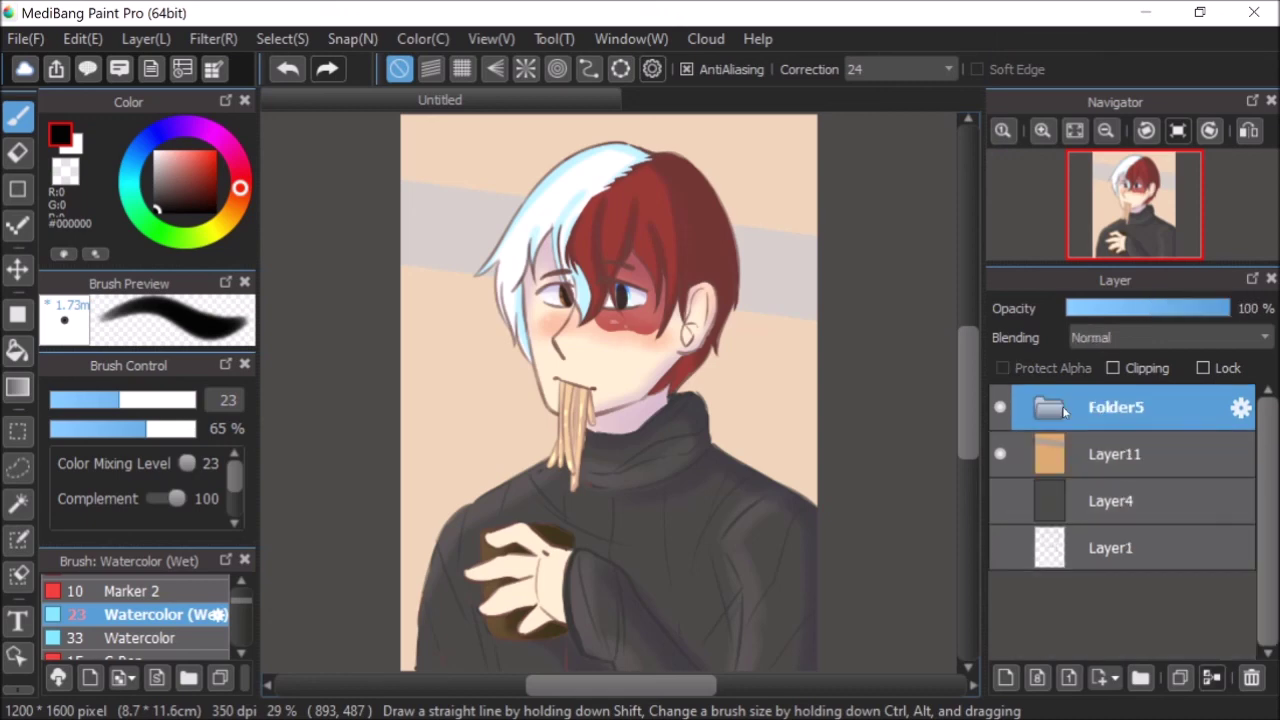